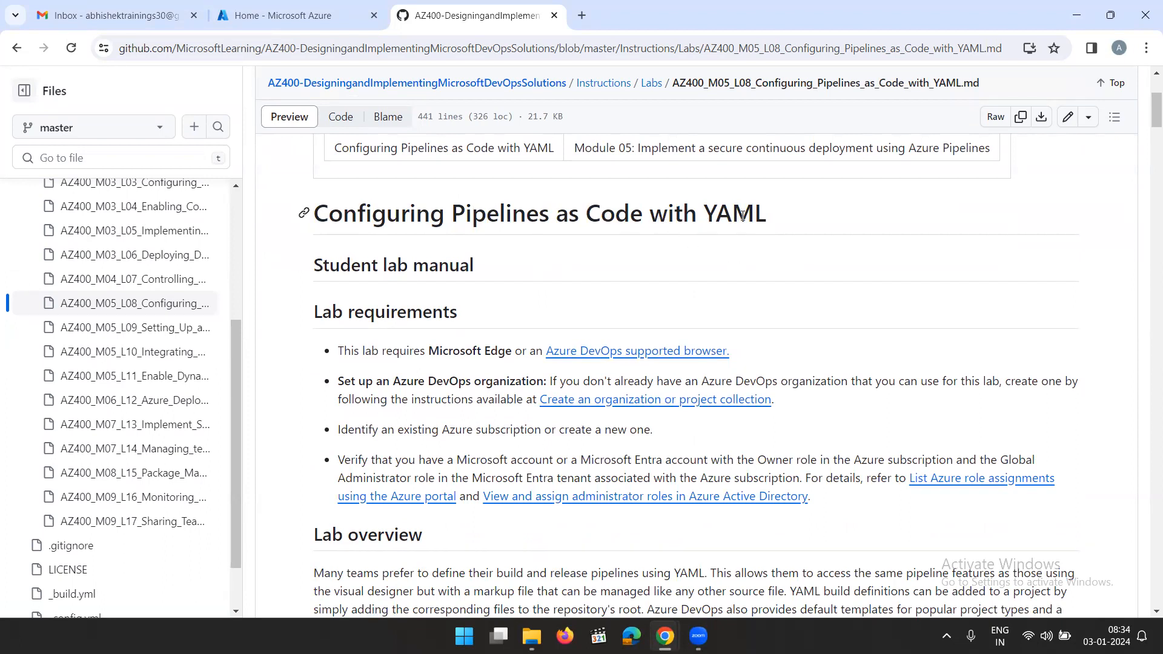
# Copy the project name eShopOnWeb_MultiStageYAML from Task 1 of the lab instructions
pyautogui.moveTo(767, 213); pyautogui.dragTo(306, 218)
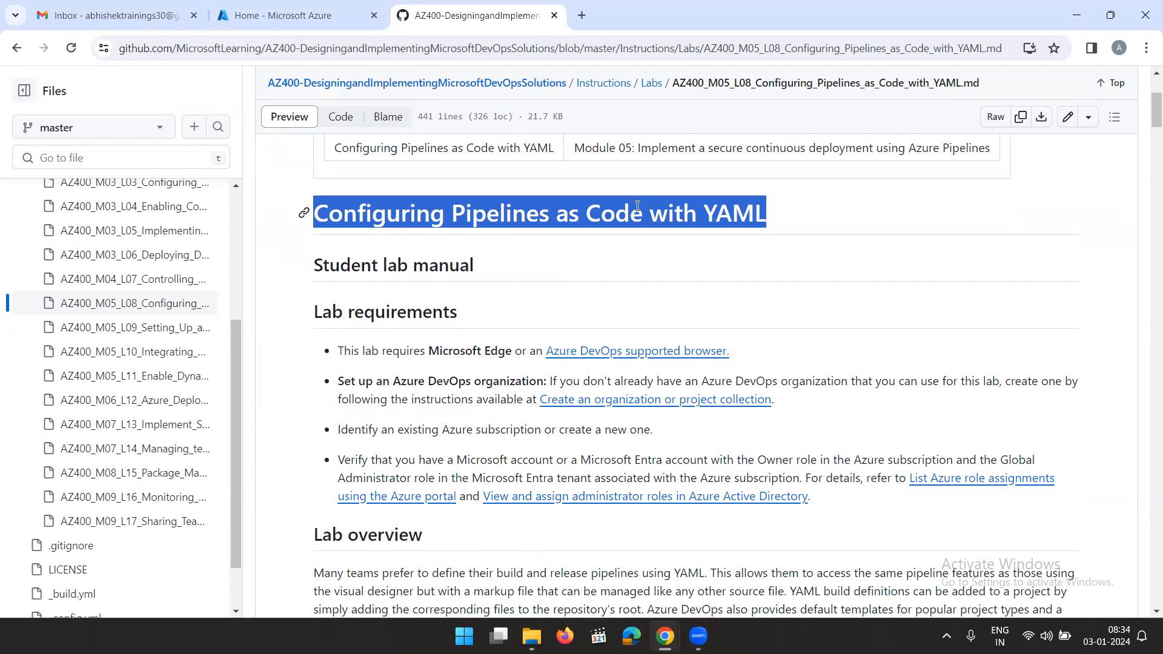
pyautogui.scroll(-5, 637, 206)
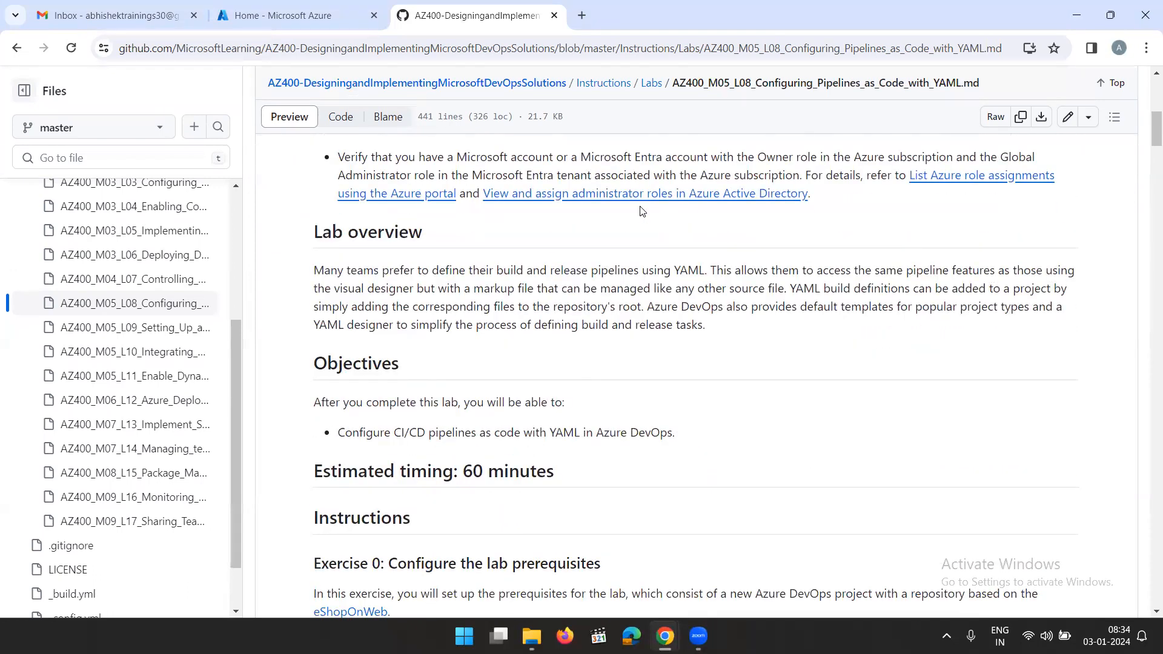
pyautogui.scroll(-3, 642, 210)
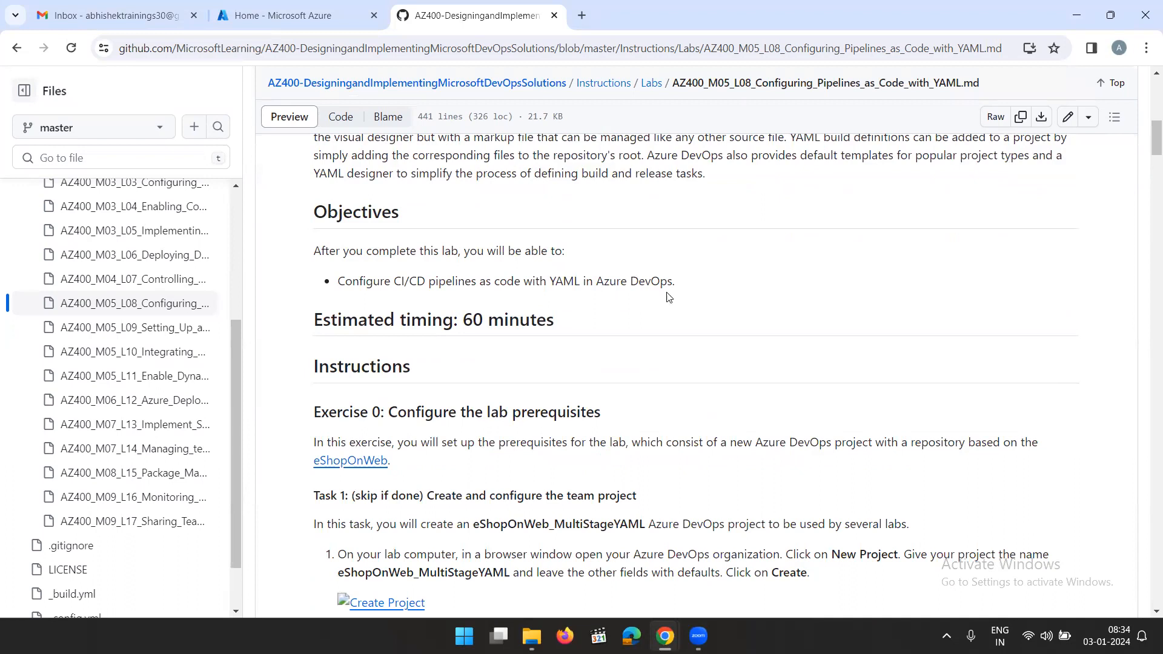
pyautogui.scroll(-4, 669, 297)
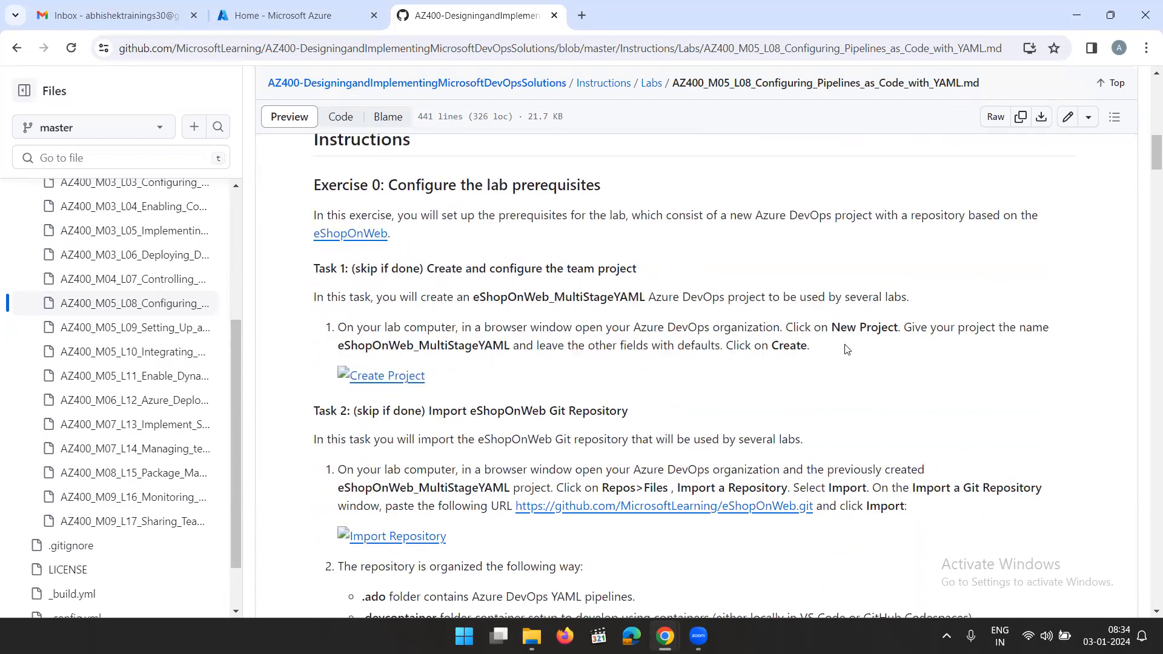
pyautogui.moveTo(867, 353); pyautogui.dragTo(306, 262)
pyautogui.click(716, 238)
pyautogui.moveTo(474, 300); pyautogui.dragTo(646, 298)
pyautogui.hotkey('ctrl', 'c')
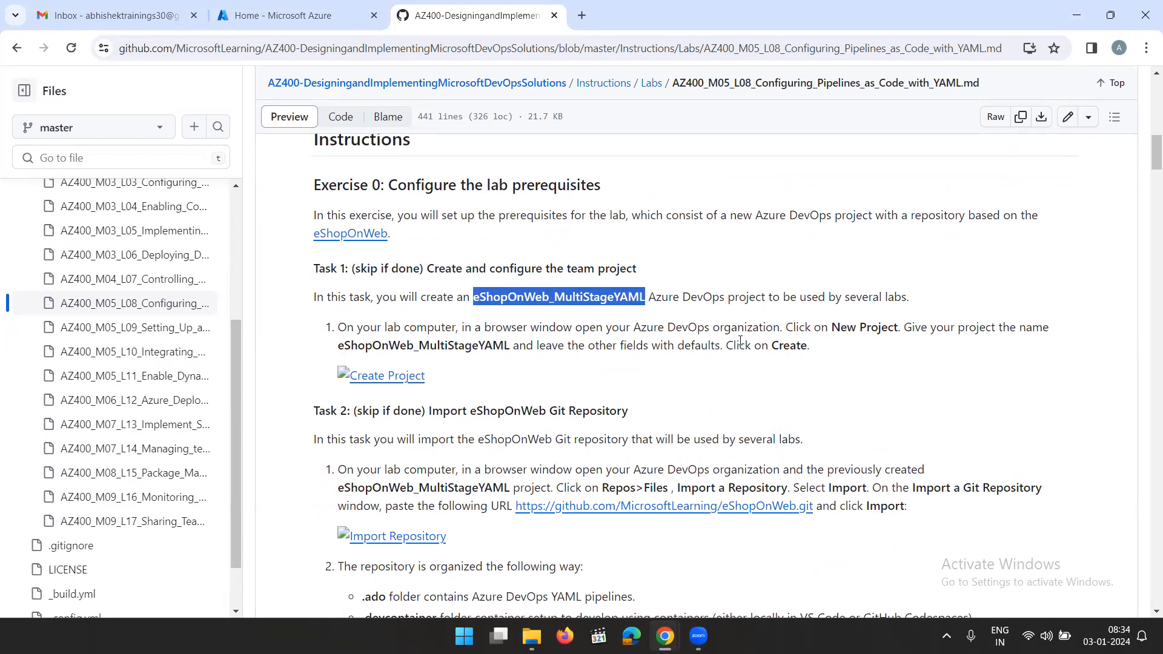
# Open the existing Azure DevOps organization through the Azure portal, signing in with the default directory's account
pyautogui.click(314, 25)
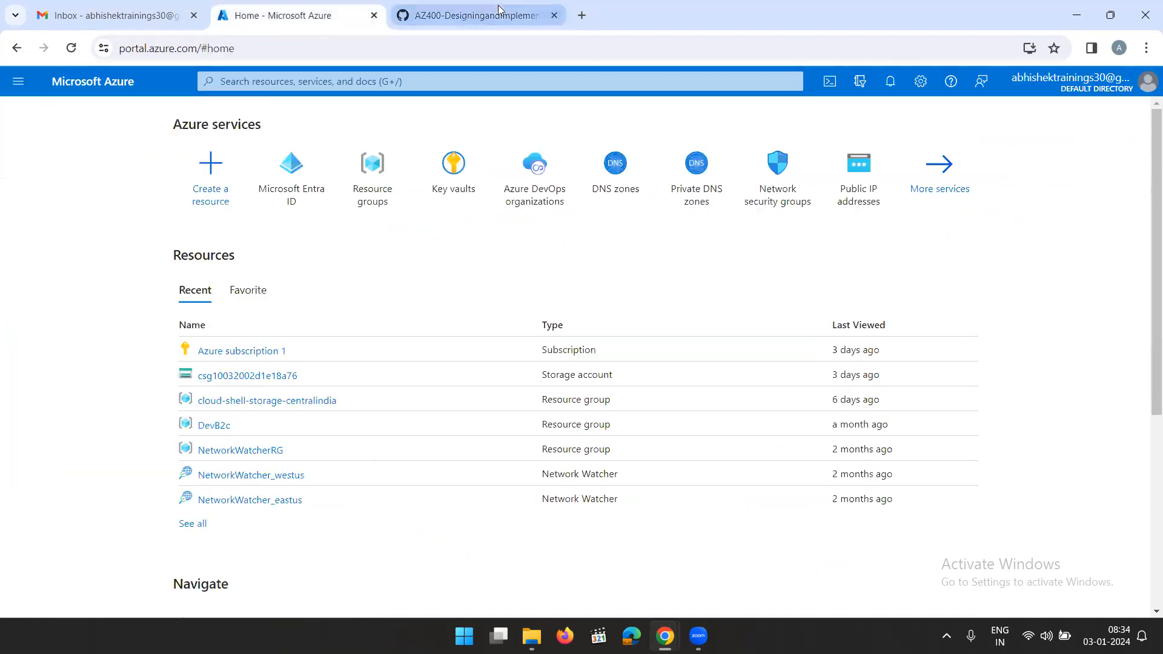
pyautogui.click(539, 189)
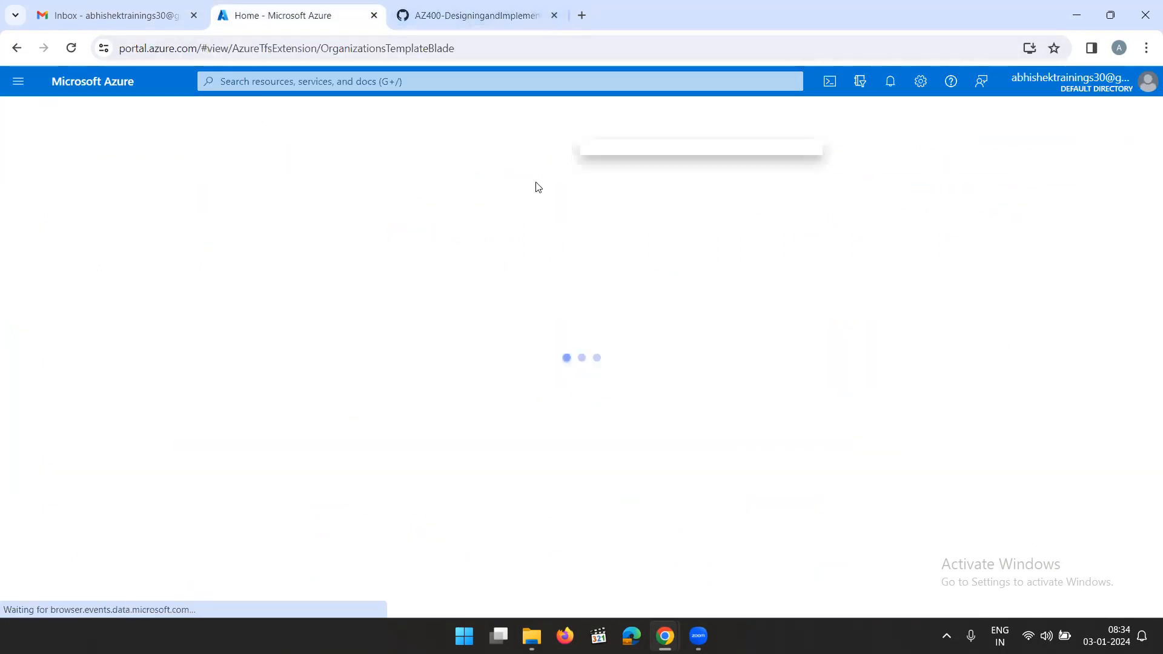
pyautogui.click(158, 550)
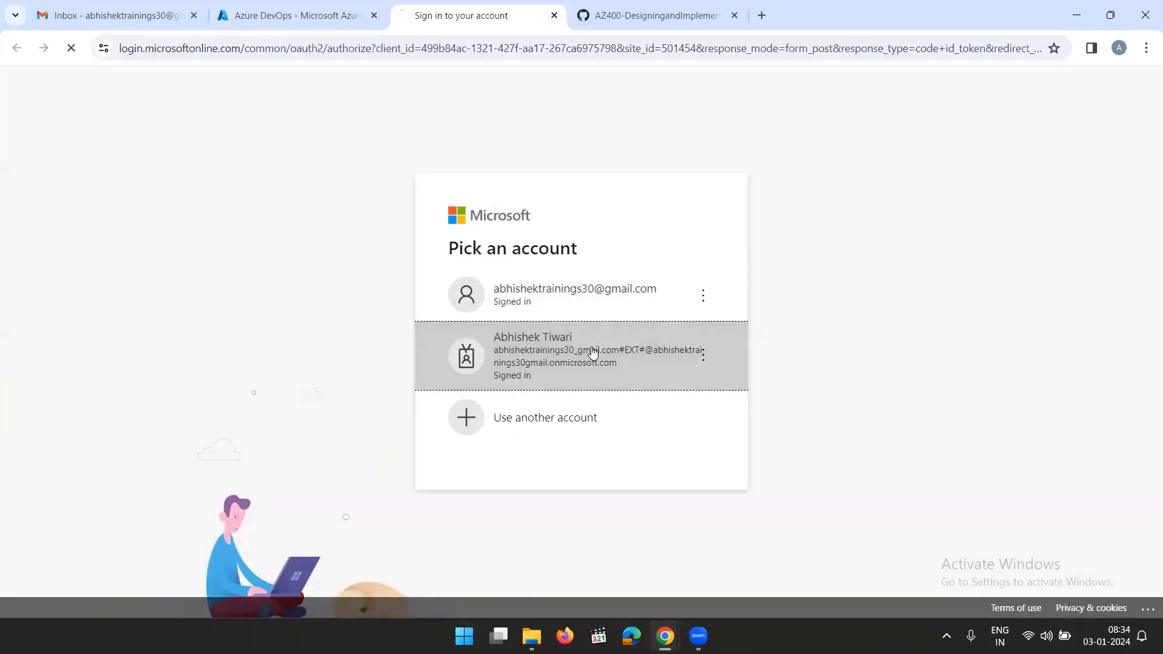
pyautogui.click(593, 350)
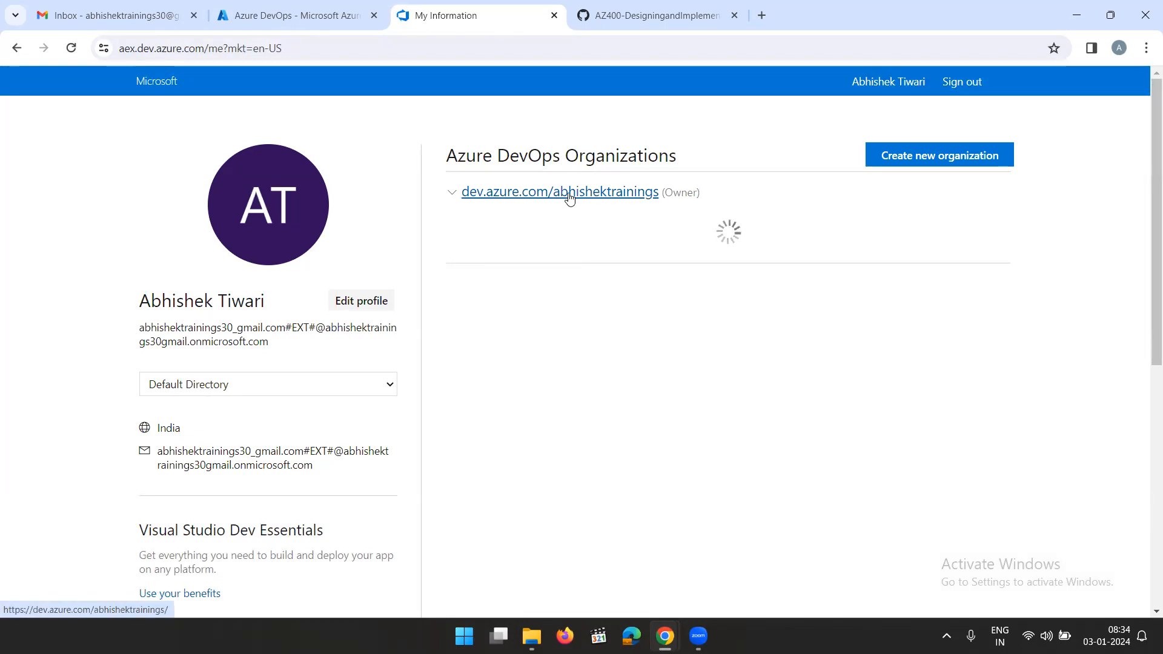
pyautogui.click(570, 193)
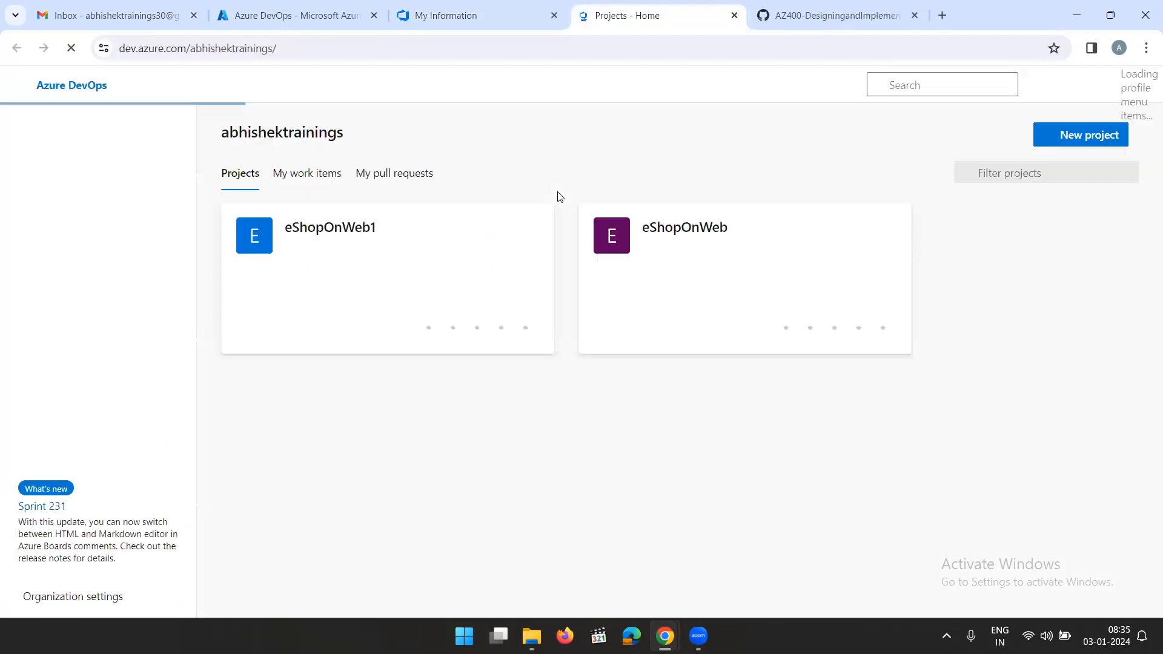
# Create a private project named eShopOnWeb_MultiStageYAML with Git version control and the Scrum work item process
pyautogui.click(1074, 133)
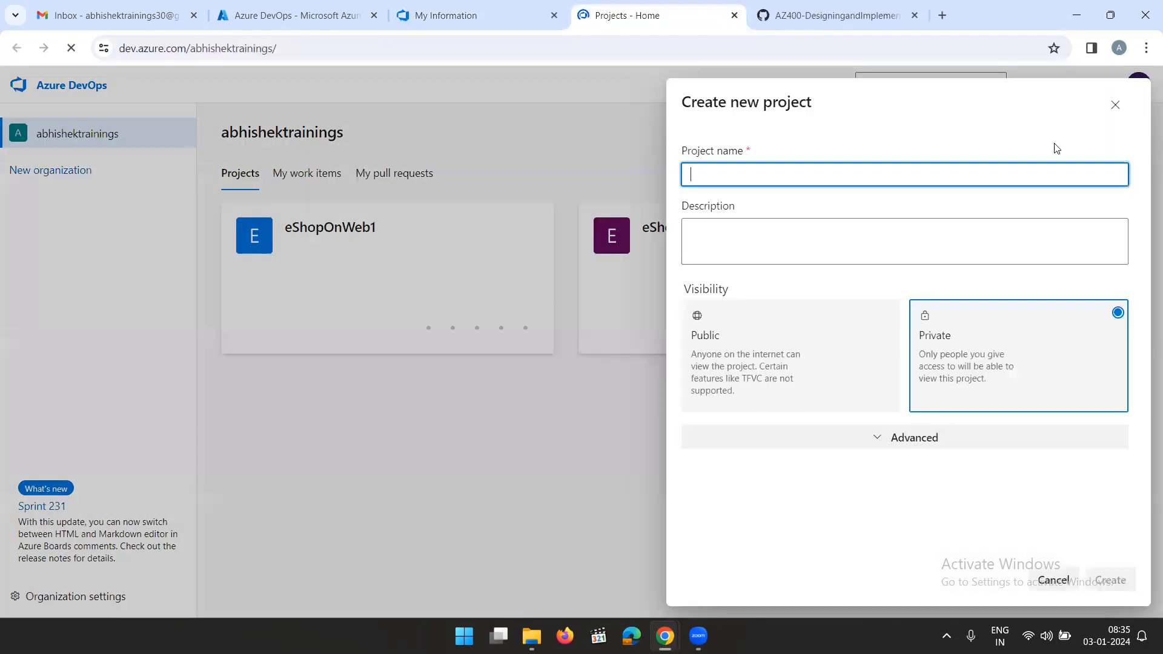
pyautogui.hotkey('ctrl', 'v')
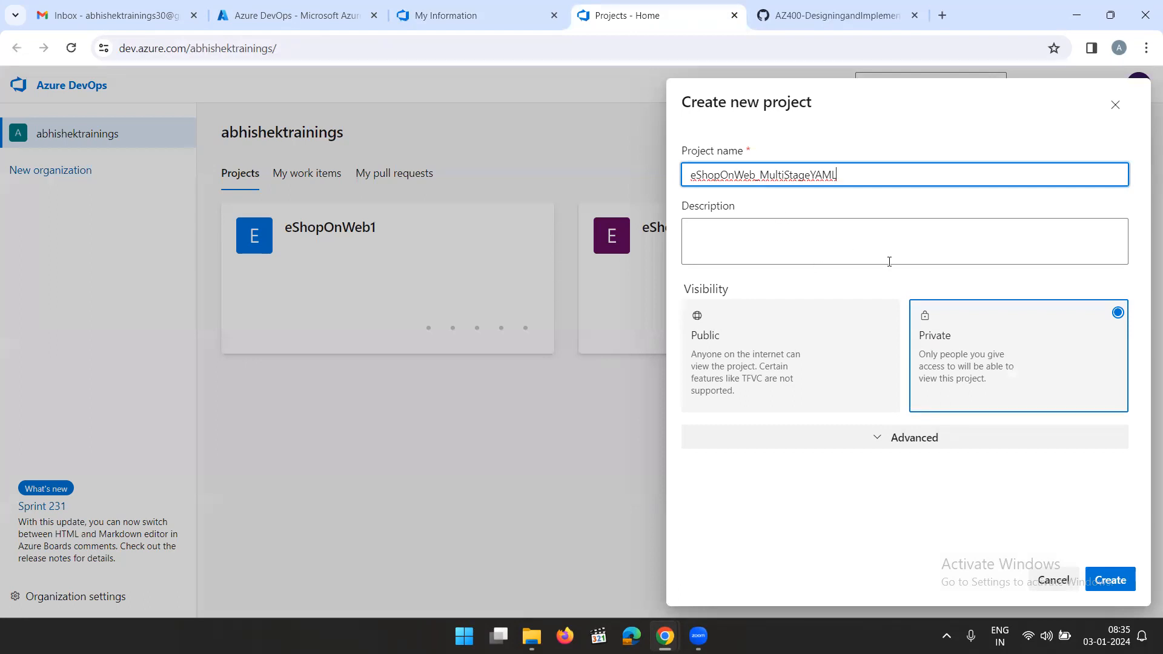
pyautogui.click(883, 439)
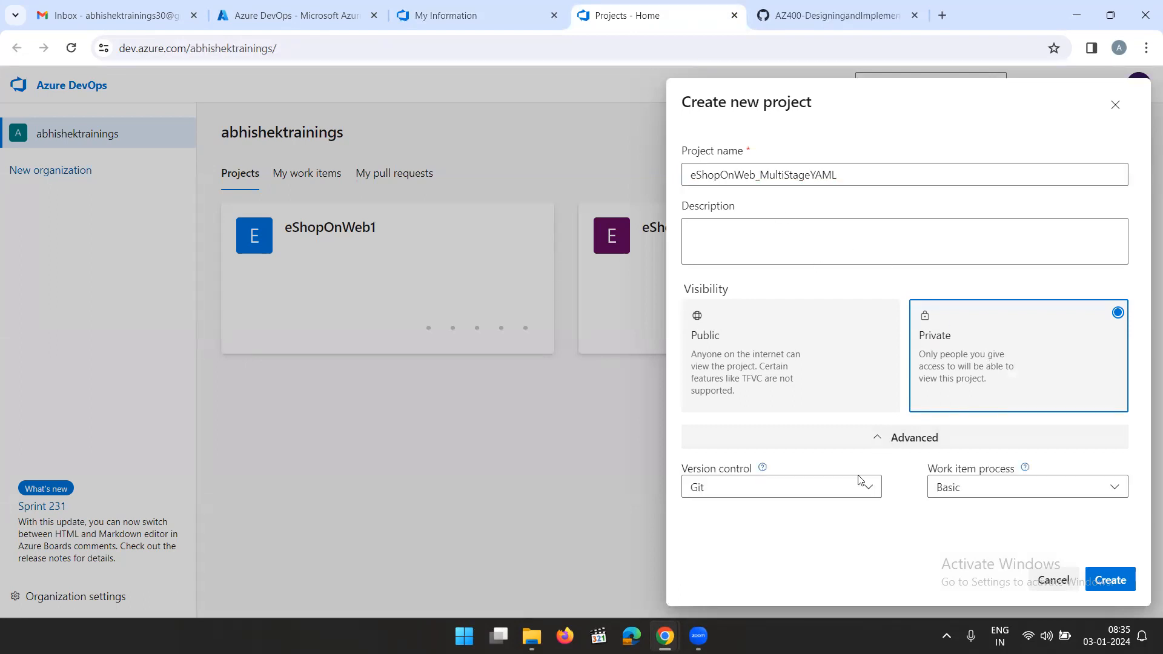
pyautogui.click(982, 490)
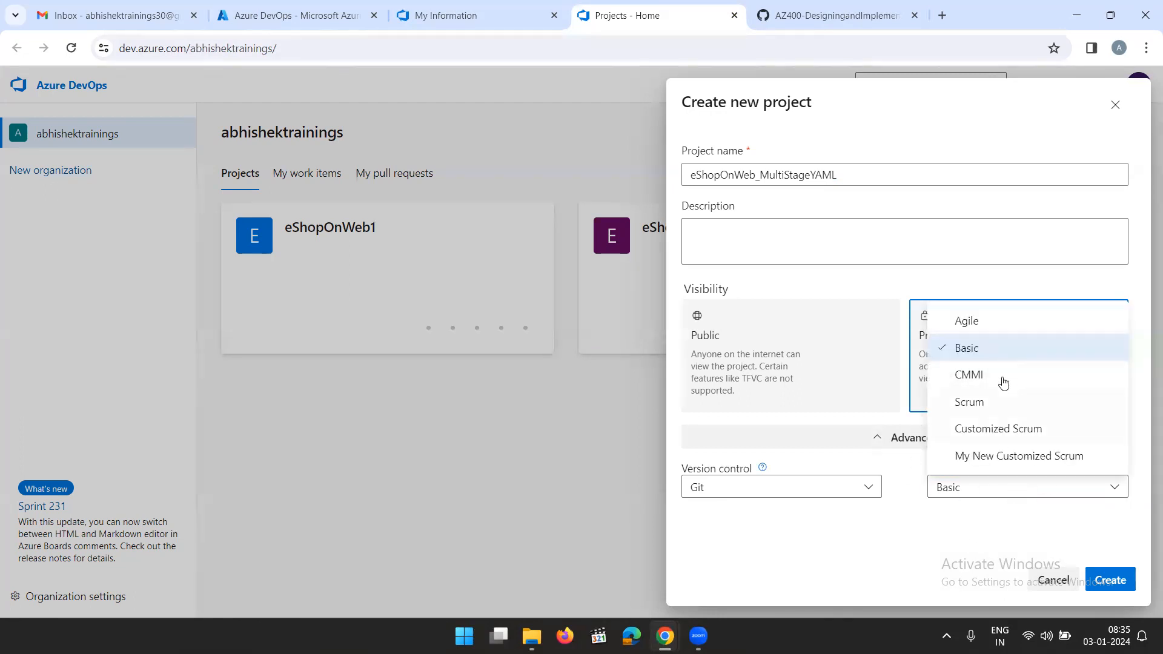
pyautogui.click(976, 402)
pyautogui.click(1110, 580)
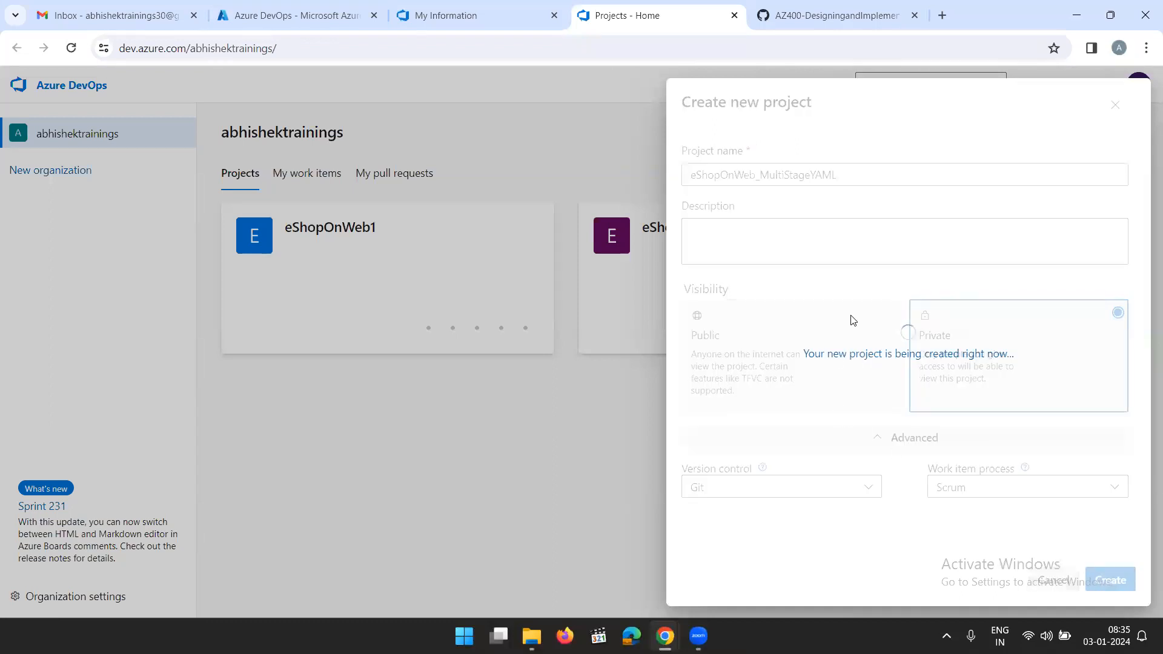
pyautogui.click(840, 11)
pyautogui.click(604, 410)
pyautogui.scroll(-3, 604, 410)
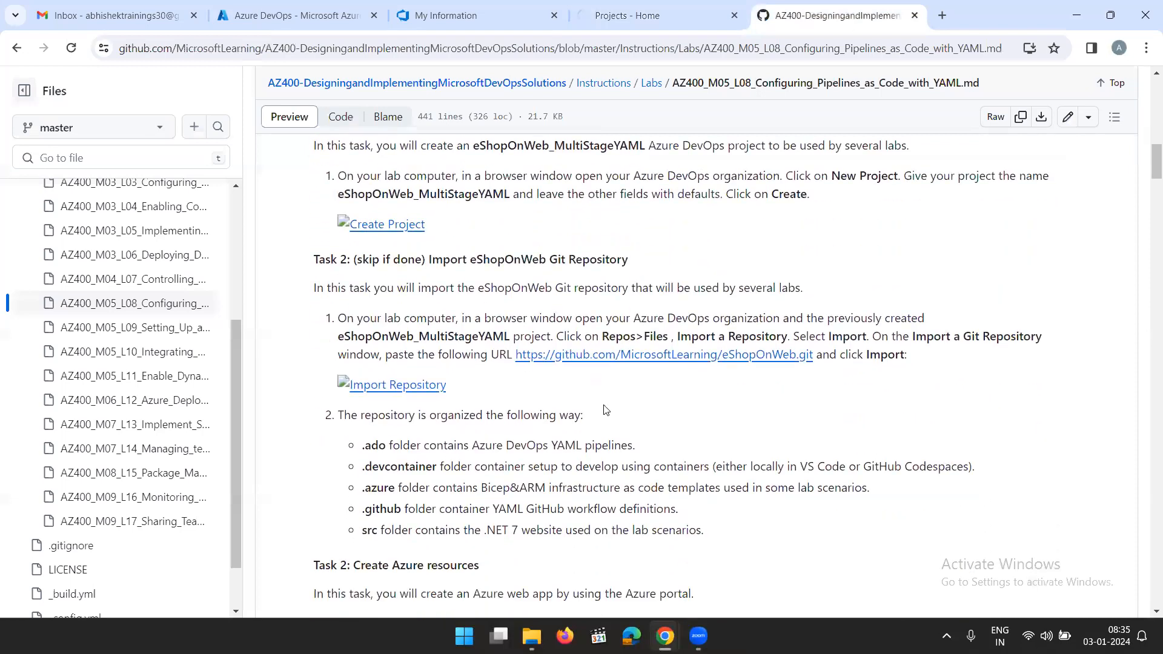
pyautogui.moveTo(513, 355); pyautogui.dragTo(760, 370)
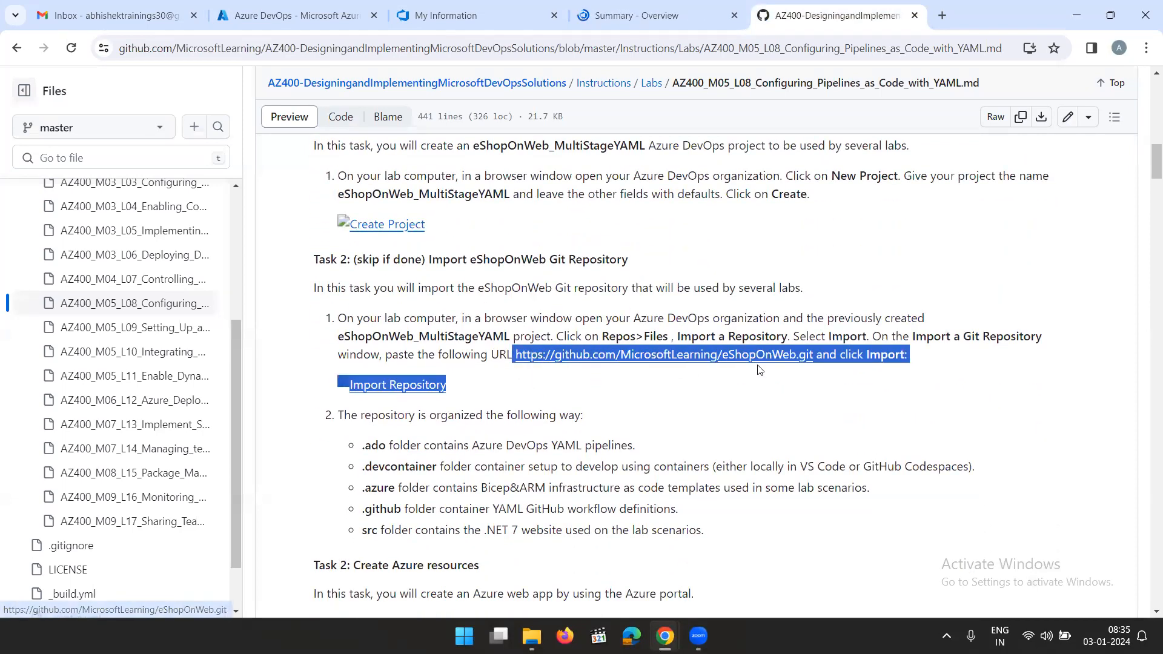
pyautogui.click(789, 397)
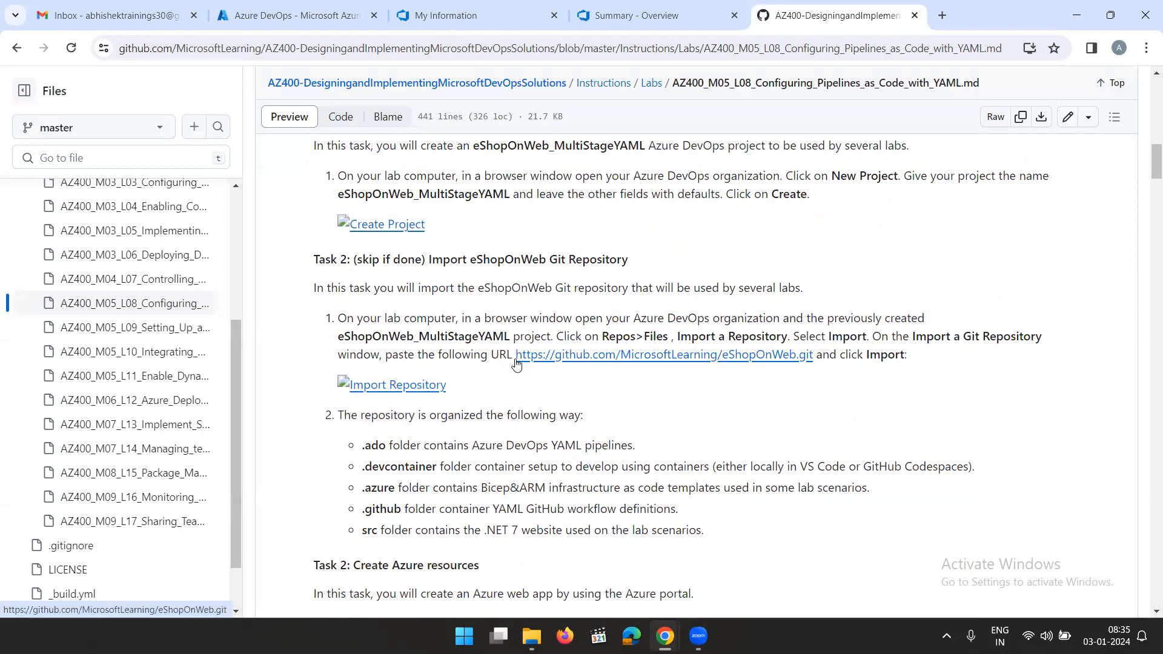
pyautogui.moveTo(517, 362); pyautogui.dragTo(811, 358)
pyautogui.hotkey('ctrl', 'c')
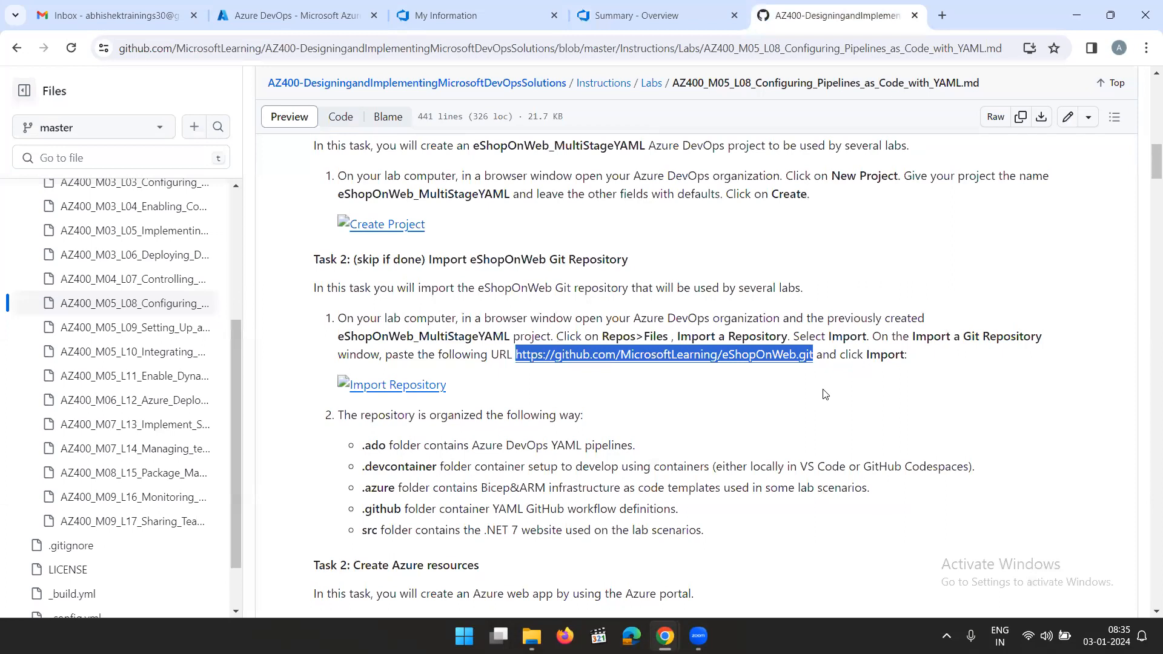
pyautogui.click(612, 26)
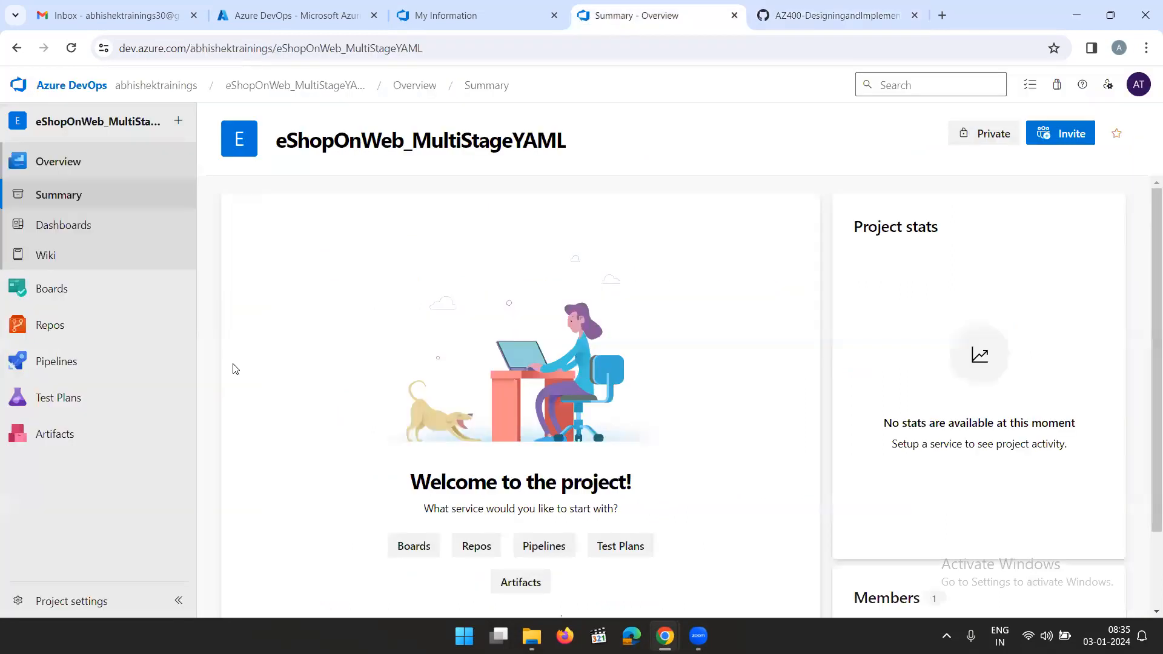
pyautogui.click(49, 325)
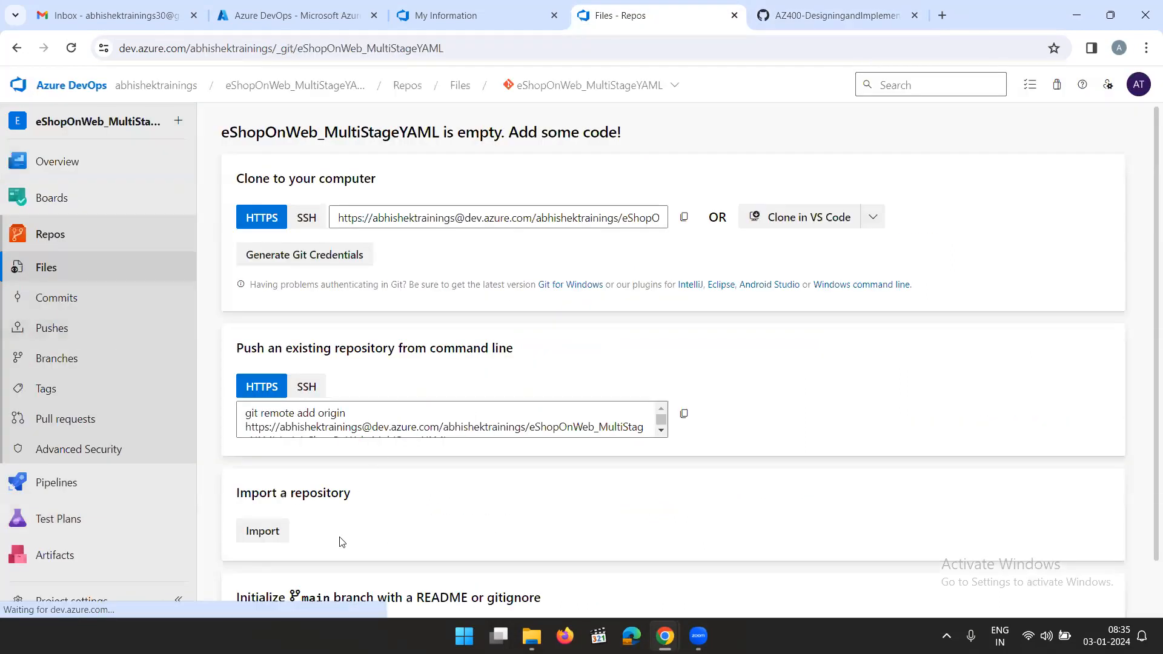
pyautogui.click(262, 531)
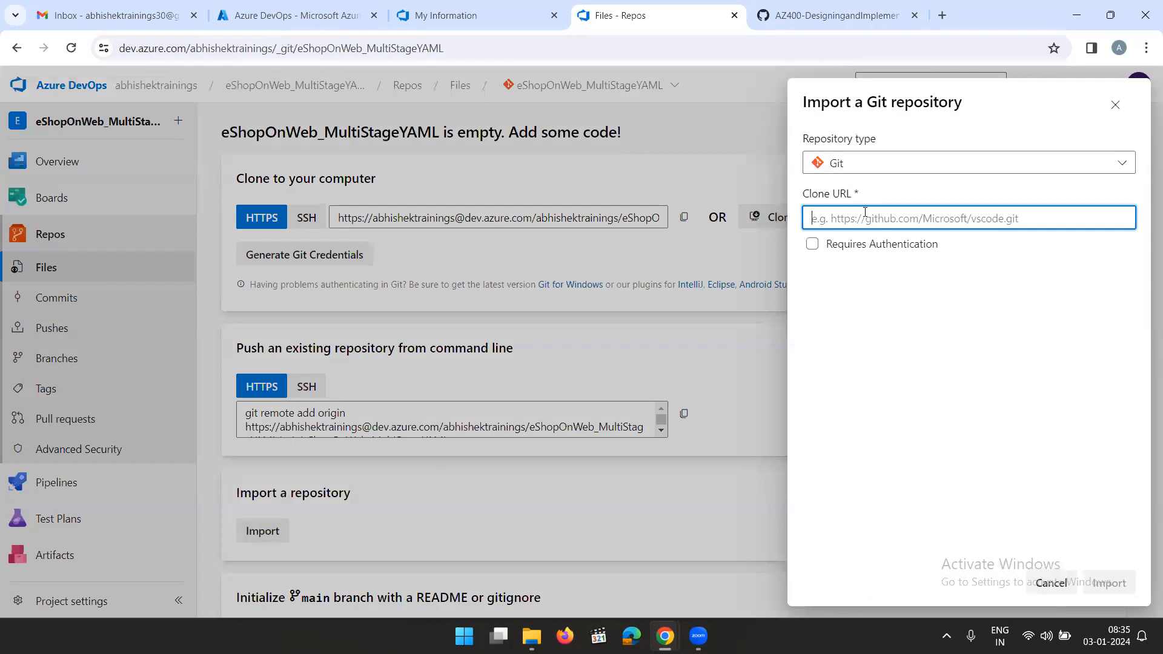
pyautogui.hotkey('ctrl', 'v')
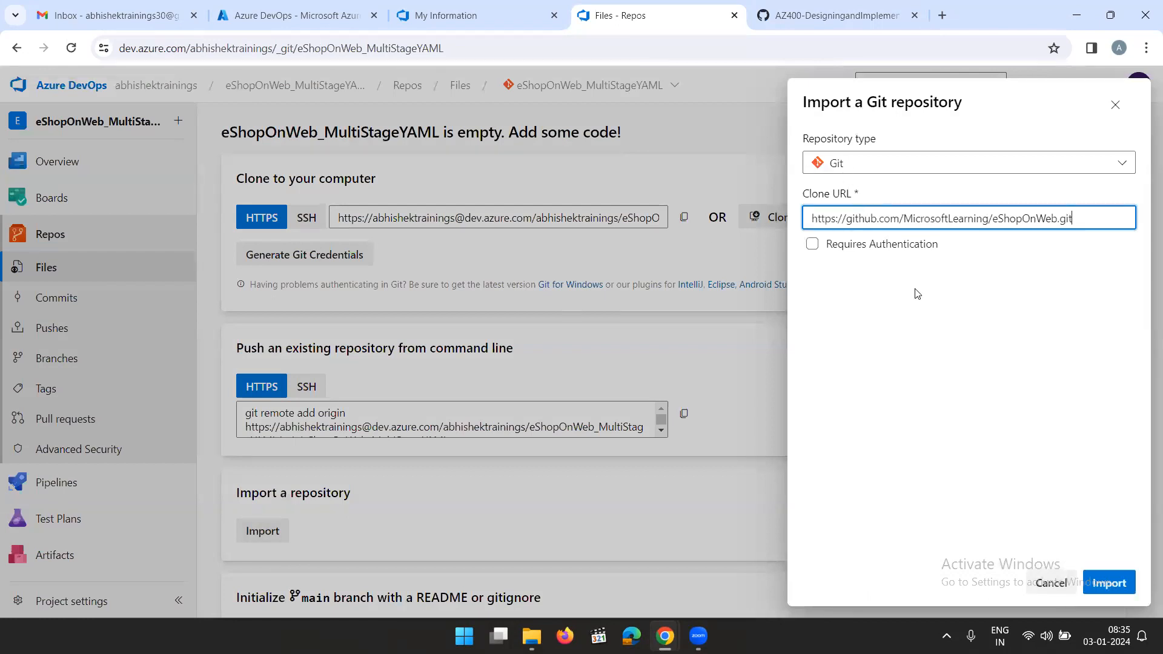
pyautogui.click(1110, 583)
# Review the lab's steps for creating the Azure resources and check the files of the imported repository
pyautogui.click(812, 24)
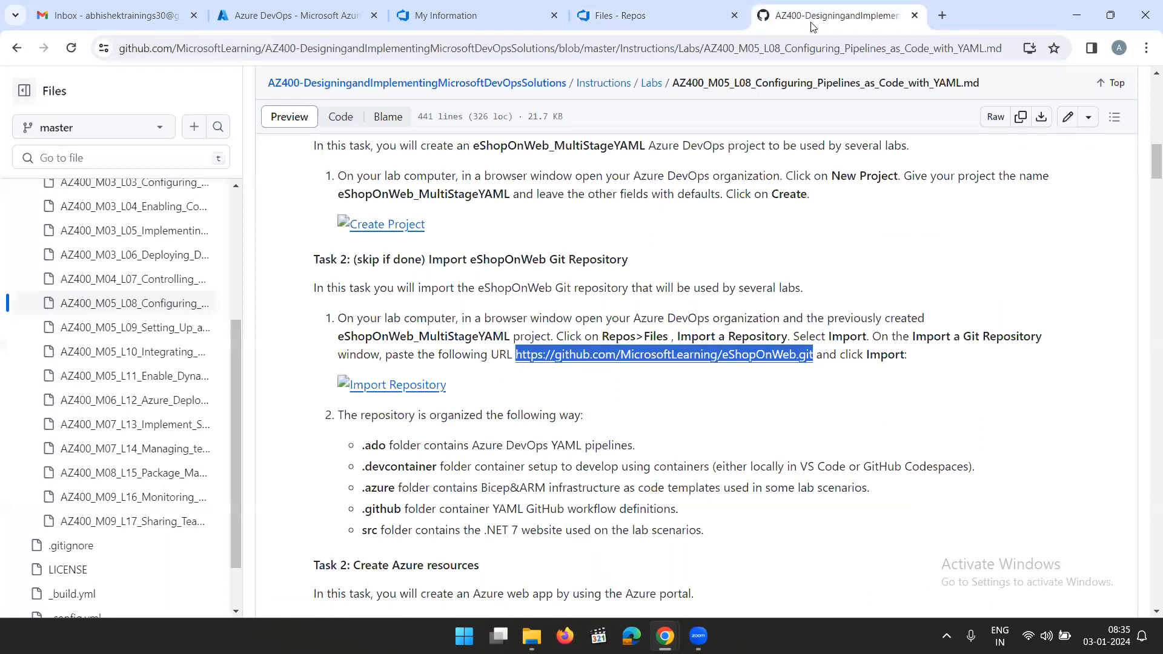
pyautogui.scroll(-5, 505, 397)
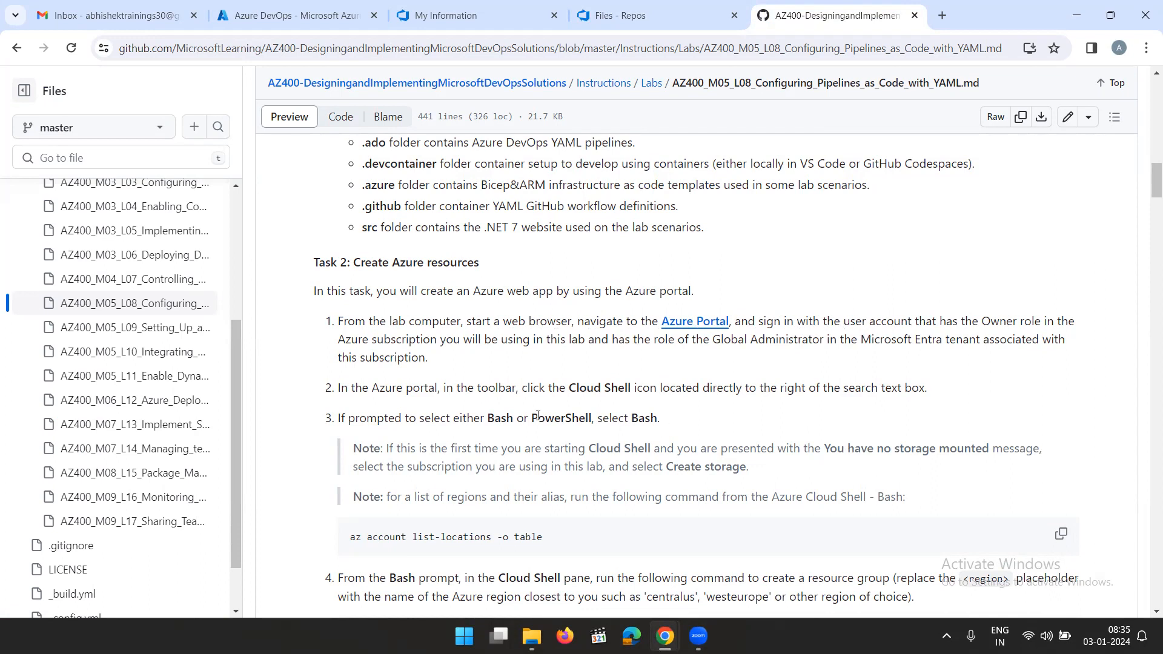
pyautogui.scroll(-3, 572, 422)
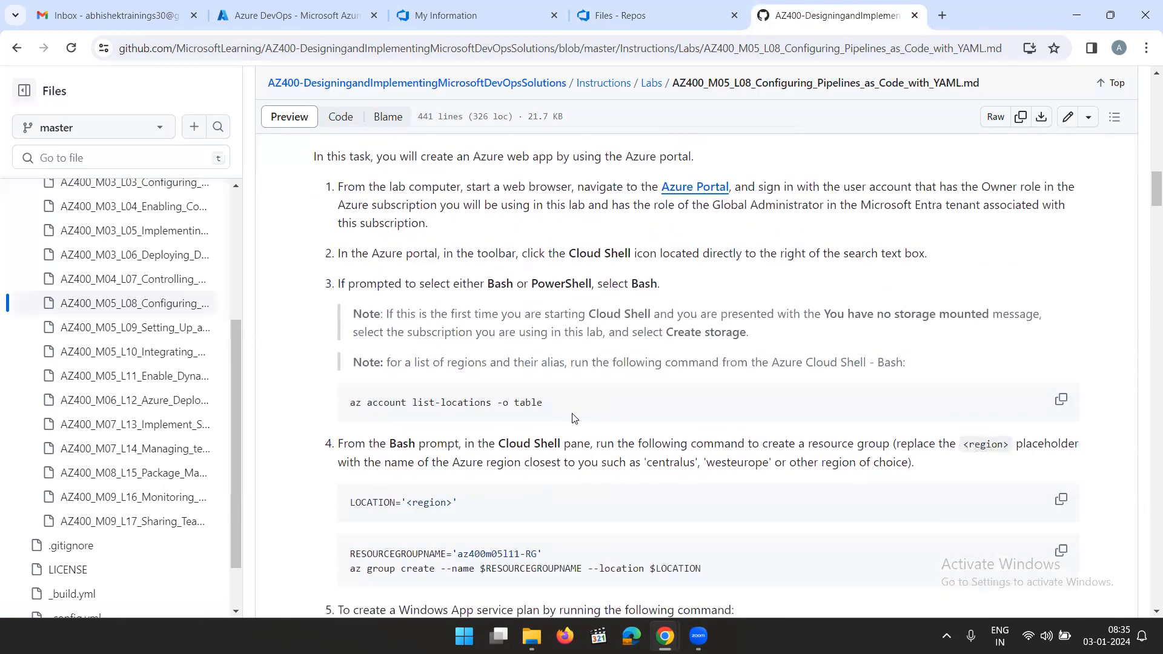
pyautogui.scroll(-3, 415, 406)
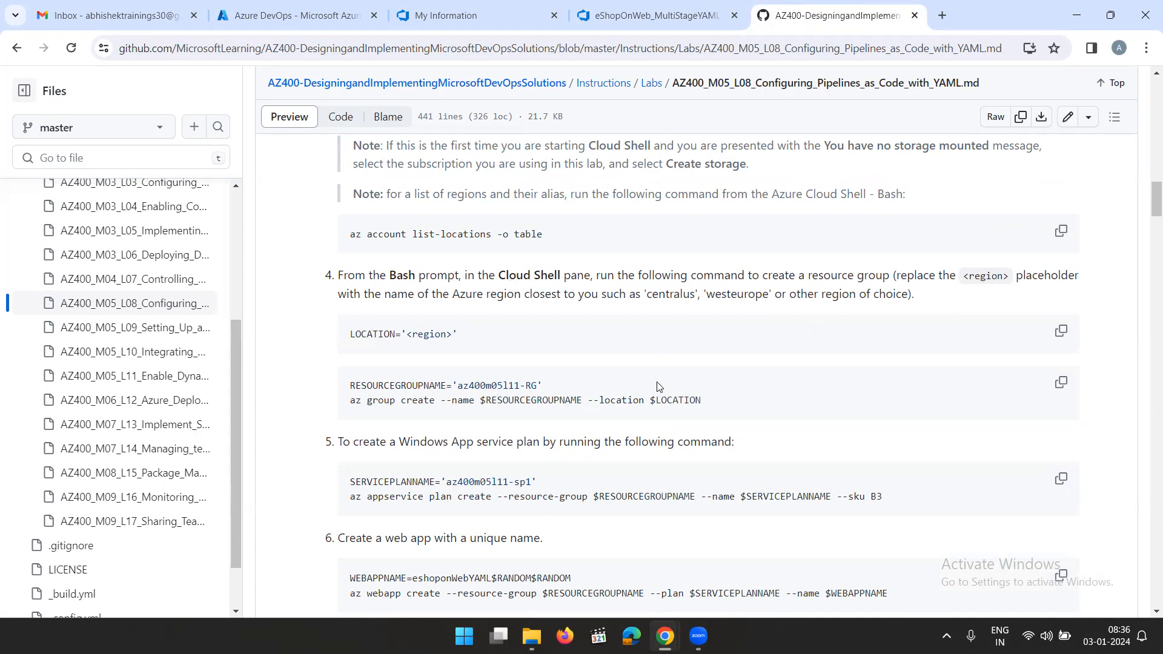
pyautogui.scroll(-1, 627, 489)
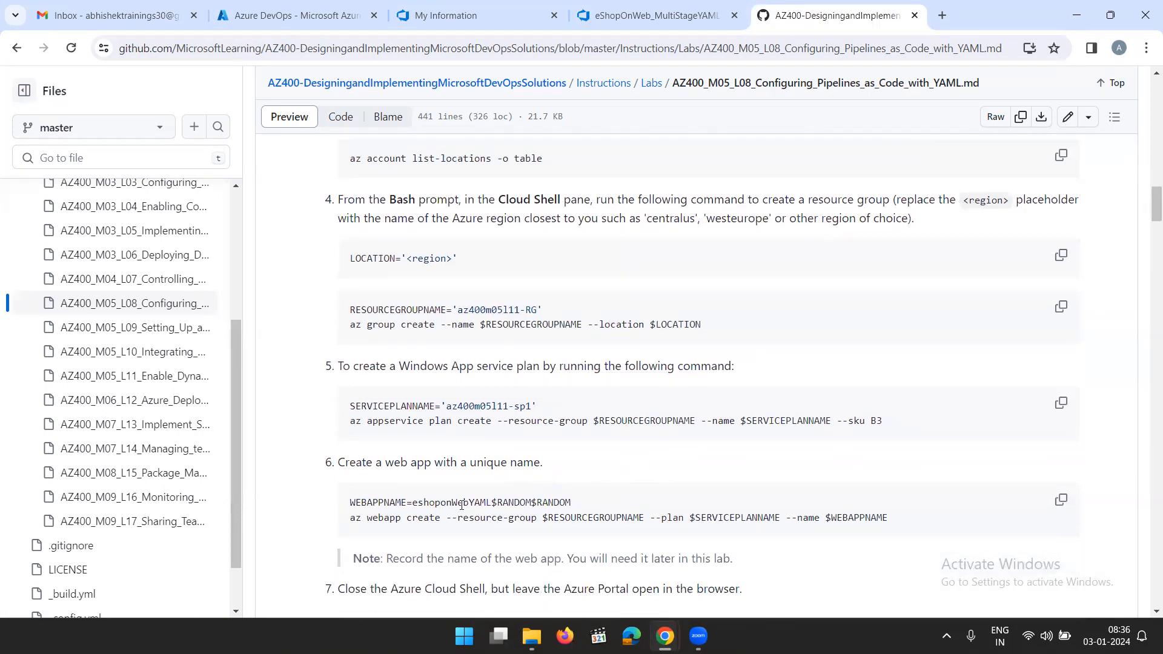
pyautogui.scroll(-1, 587, 492)
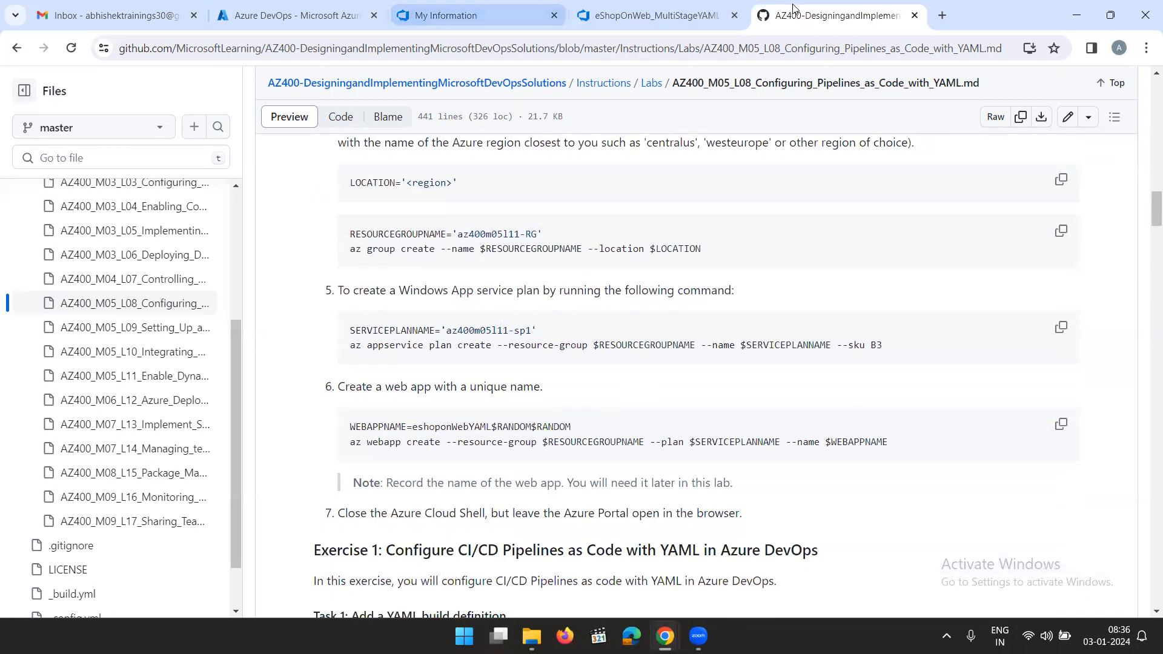
pyautogui.click(704, 23)
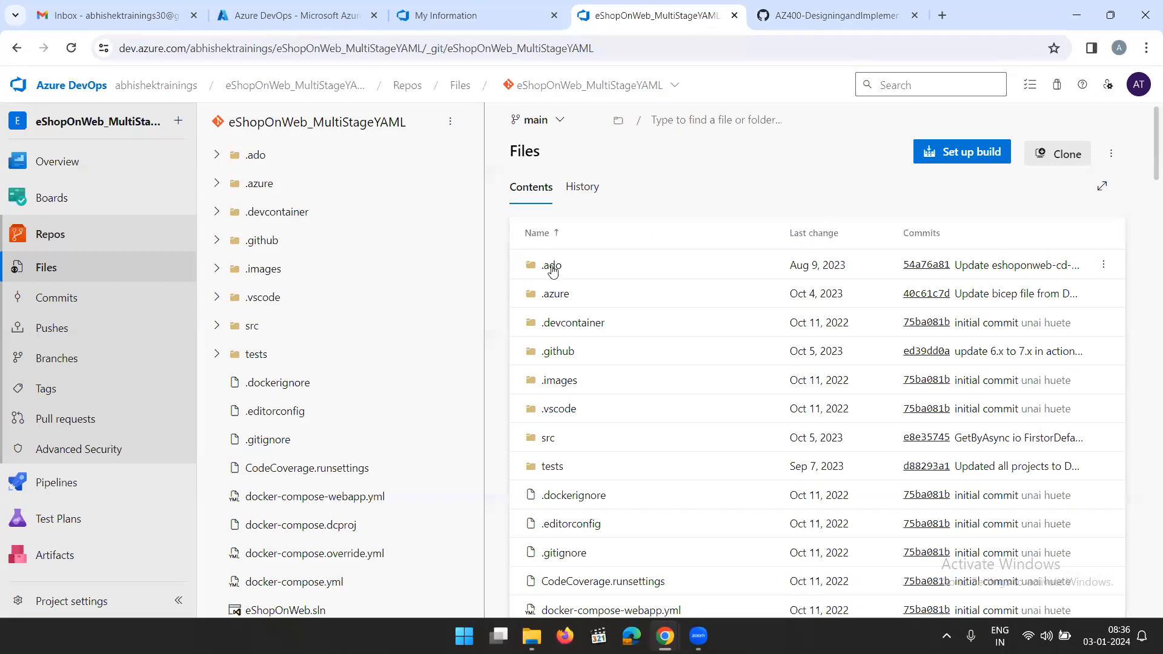
# Copy the LOCATION='<region>' command from step 4 of the Azure resources task in the lab instructions
pyautogui.click(865, 23)
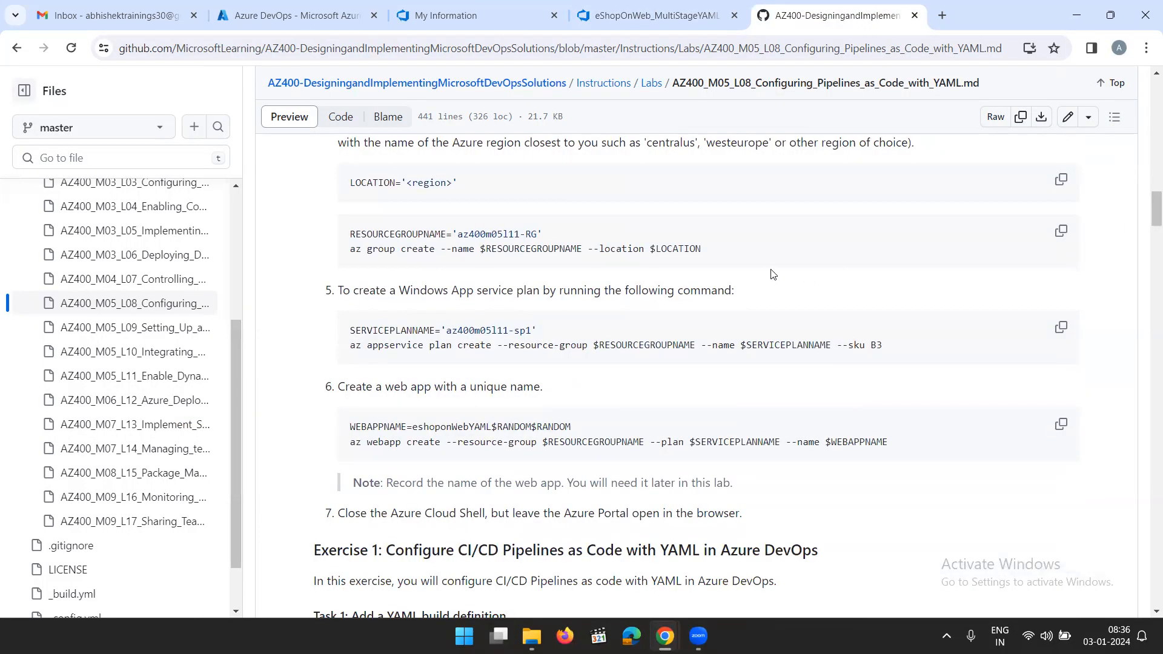
pyautogui.scroll(1, 775, 282)
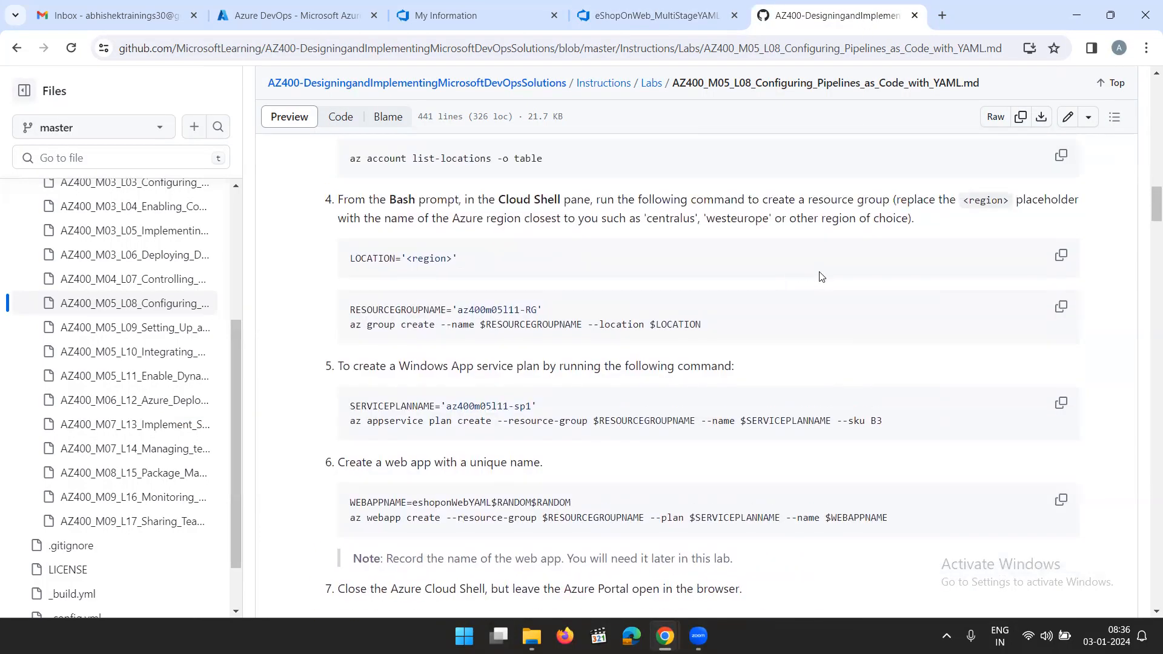
pyautogui.click(1060, 255)
# Duplicate the Azure portal tab, go to the portal's home page and start Cloud Shell there
pyautogui.click(295, 19)
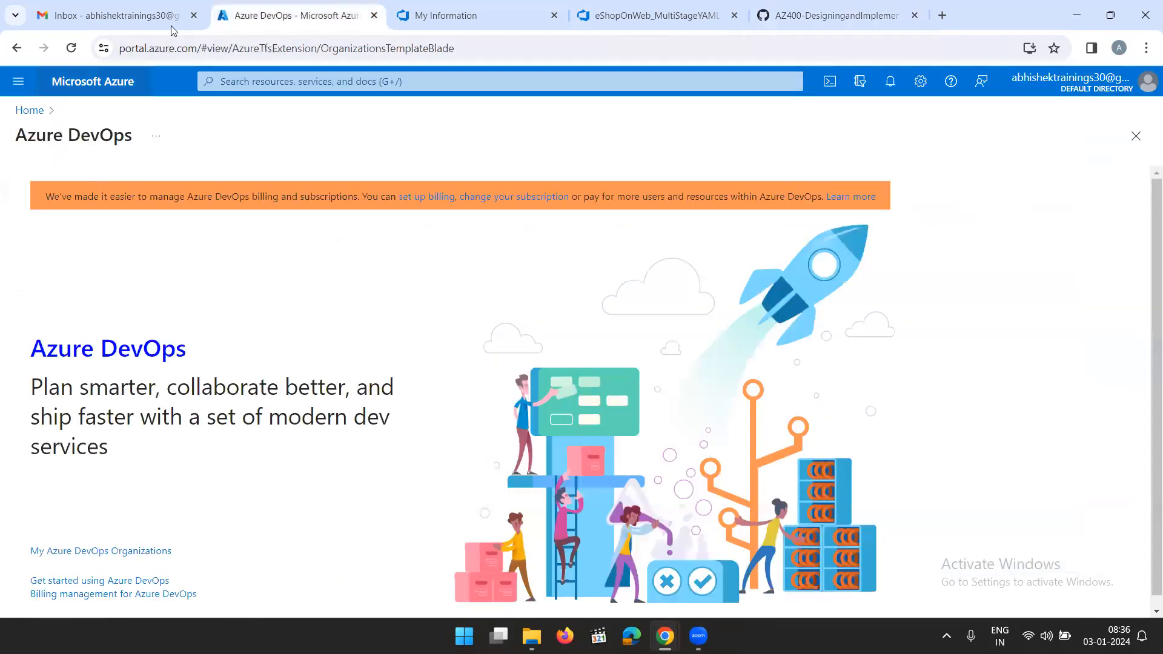
pyautogui.rightClick(282, 13)
pyautogui.click(351, 147)
pyautogui.click(571, 394)
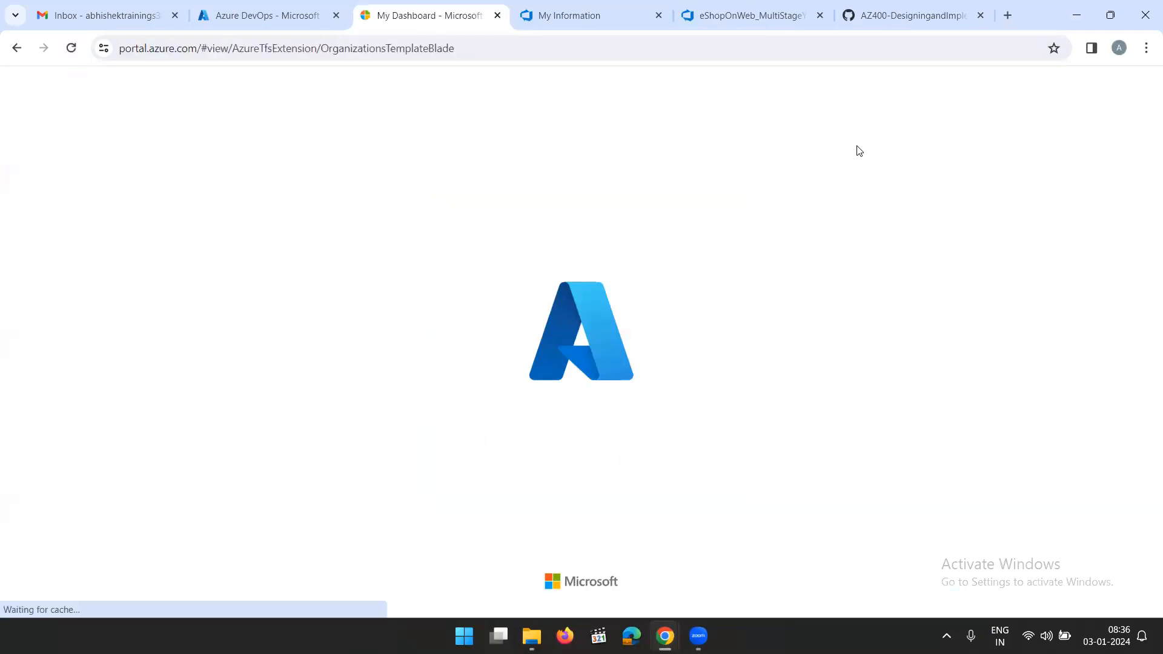
pyautogui.click(29, 110)
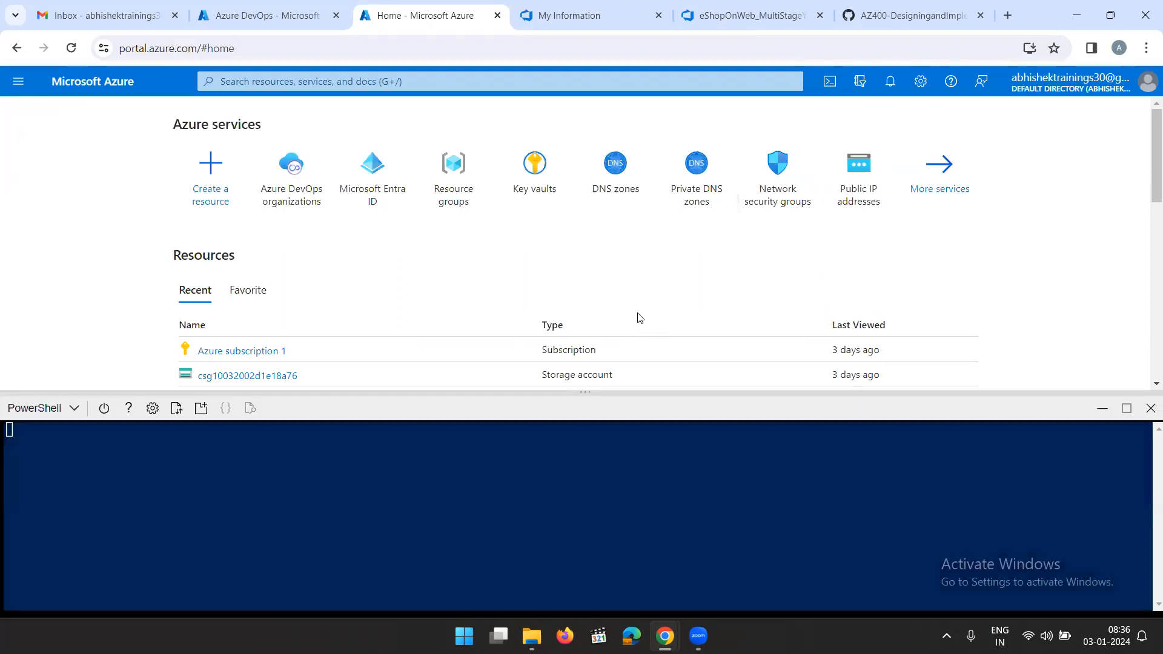
# Maximize the Cloud Shell pane and switch its environment from PowerShell to Bash, confirming the change
pyautogui.click(1127, 407)
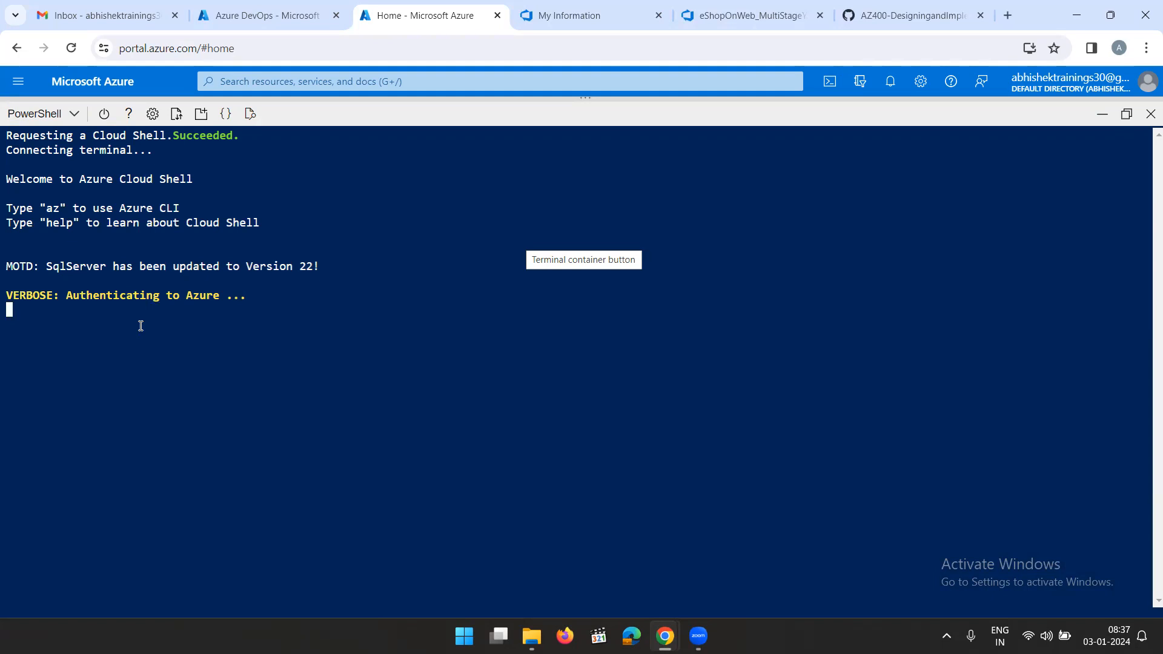
pyautogui.rightClick(171, 341)
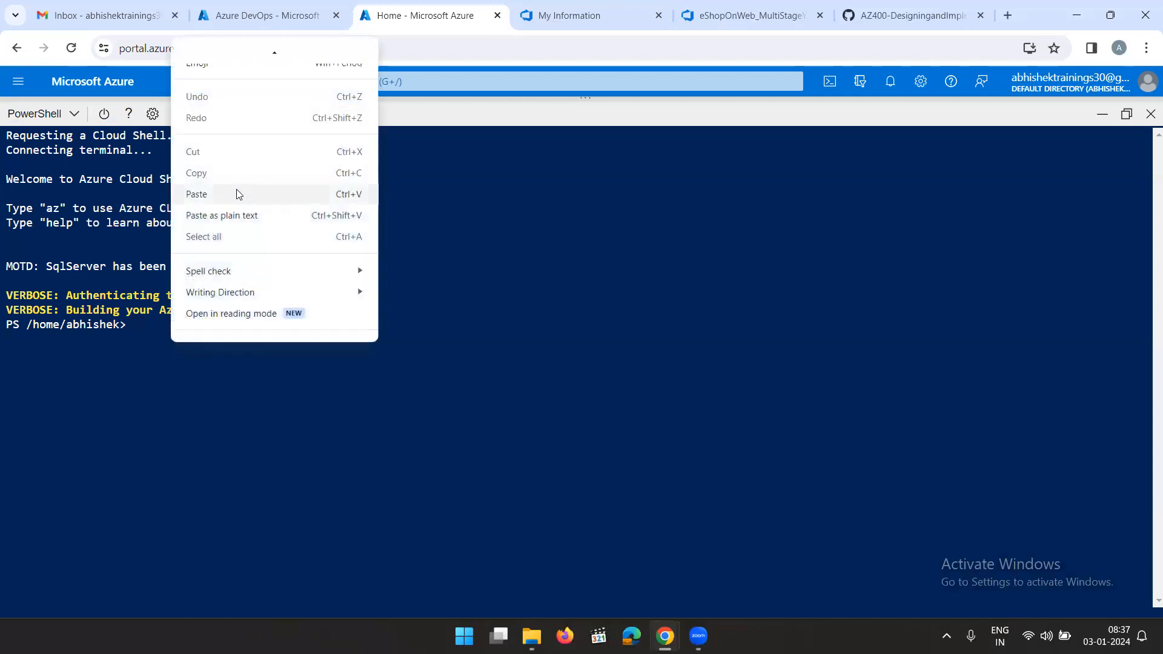
pyautogui.click(181, 366)
pyautogui.click(37, 113)
pyautogui.click(30, 149)
pyautogui.click(502, 412)
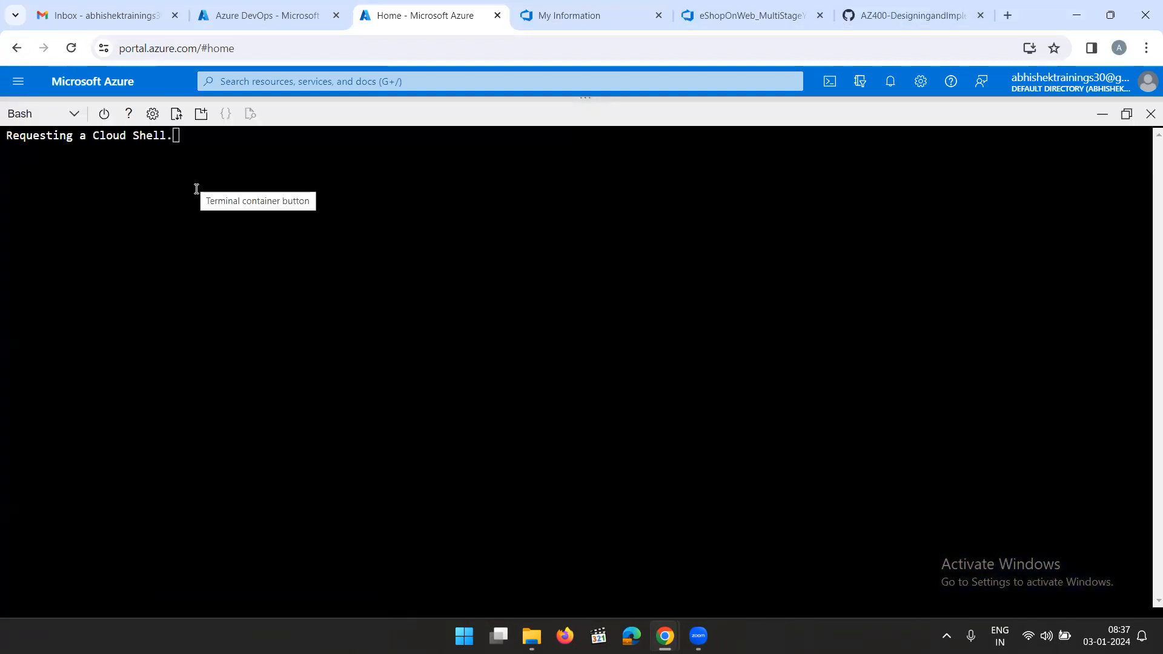
# Paste the copied LOCATION command in Cloud Shell, replace the region placeholder with eastus and run it
pyautogui.rightClick(153, 199)
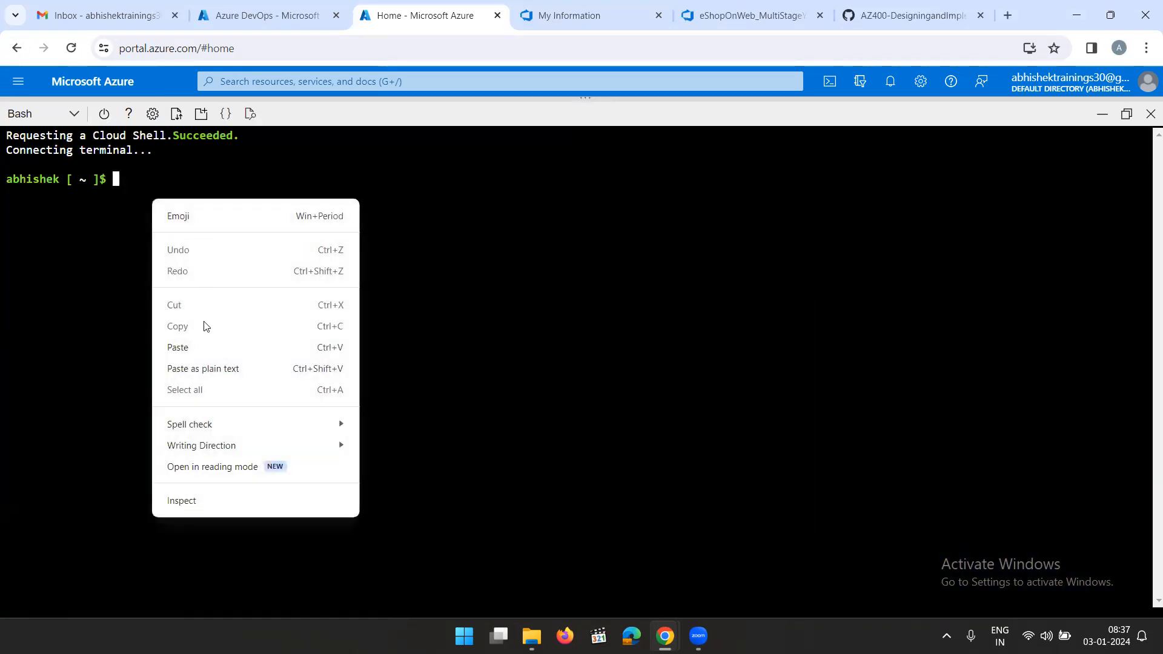
pyautogui.click(192, 346)
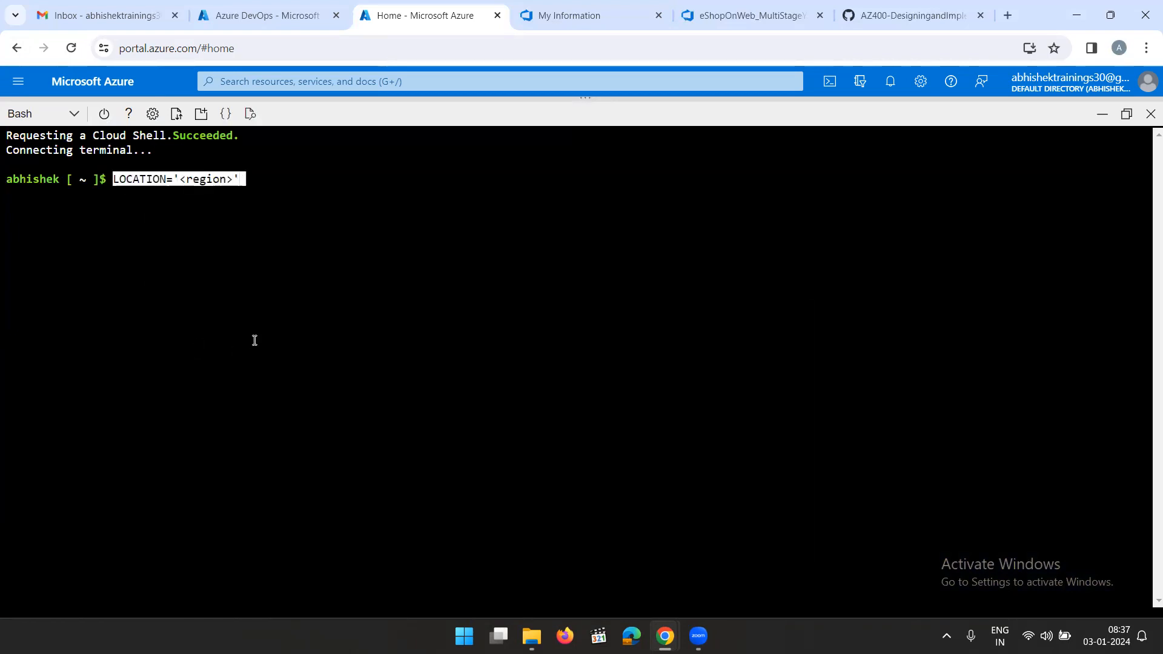
pyautogui.press('Left')
pyautogui.press('Left')
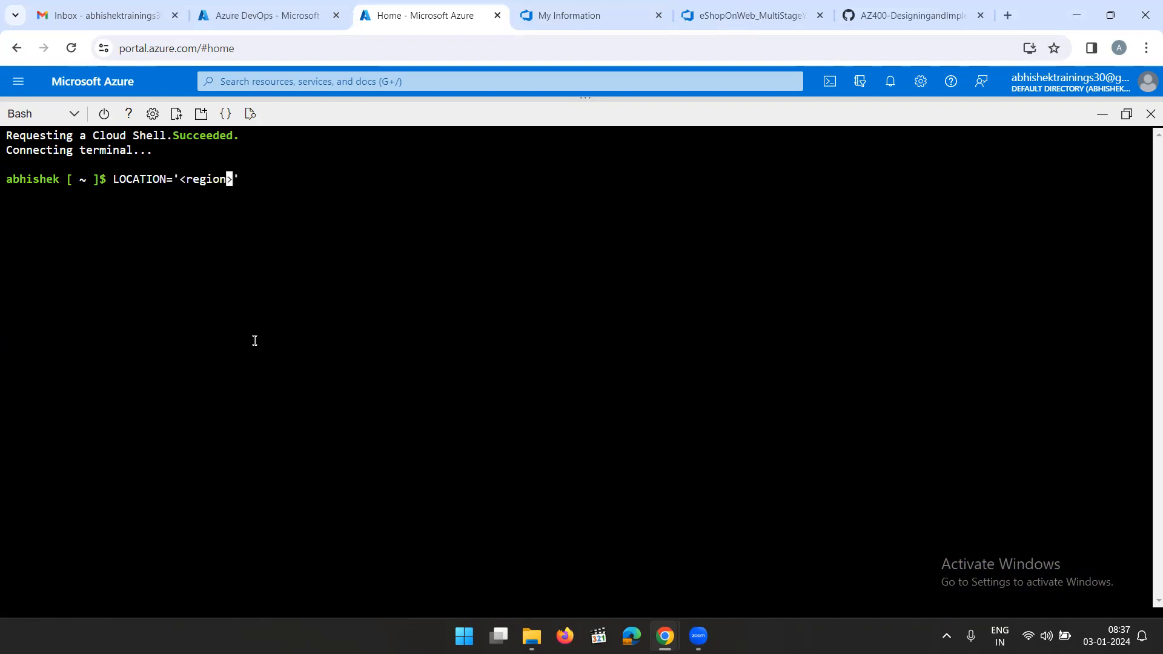
pyautogui.press('BackSpace')
pyautogui.press('BackSpace')
pyautogui.press('BackSpace')
pyautogui.press('BackSpace')
pyautogui.press('BackSpace')
pyautogui.press('BackSpace')
pyautogui.press('BackSpace')
pyautogui.press('BackSpace')
pyautogui.write('eastus')
pyautogui.press('End')
pyautogui.press('Return')
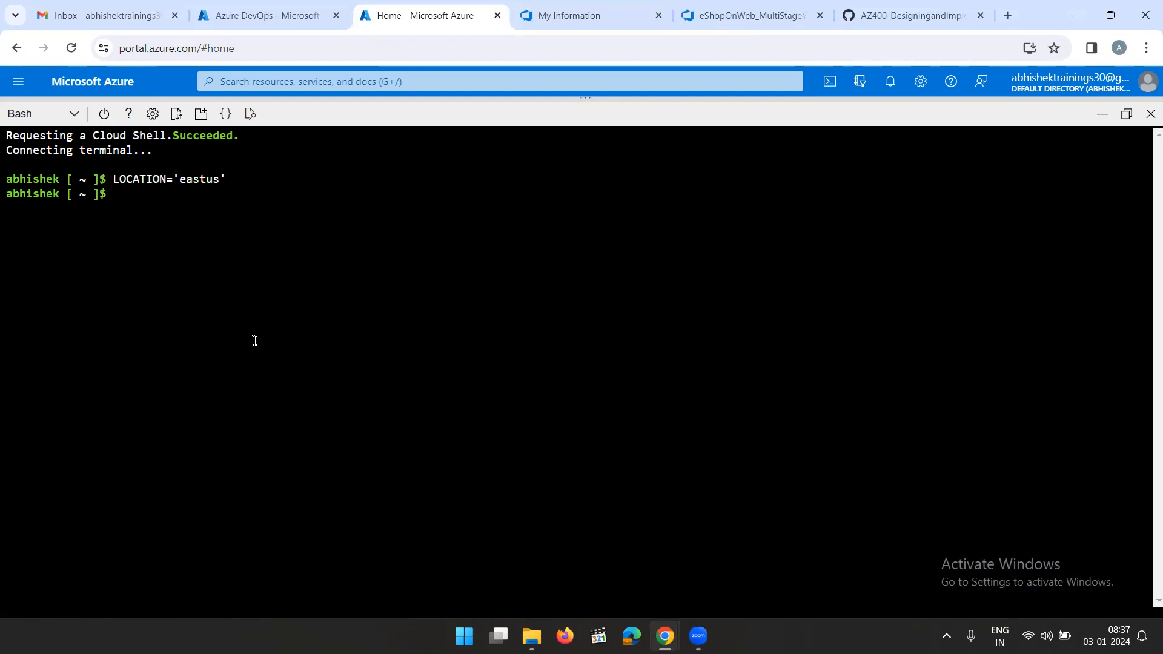
# Copy the resource group commands from step 4 of the lab instructions and run them in Cloud Shell to create az400m05l11-RG
pyautogui.click(897, 15)
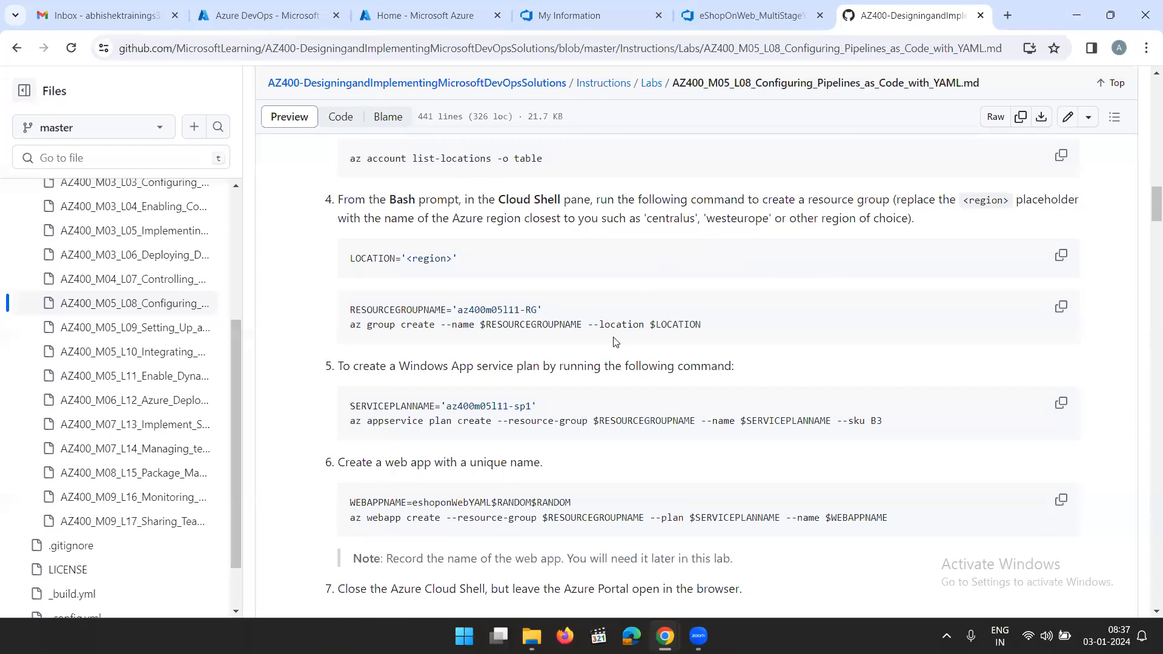
pyautogui.click(1061, 309)
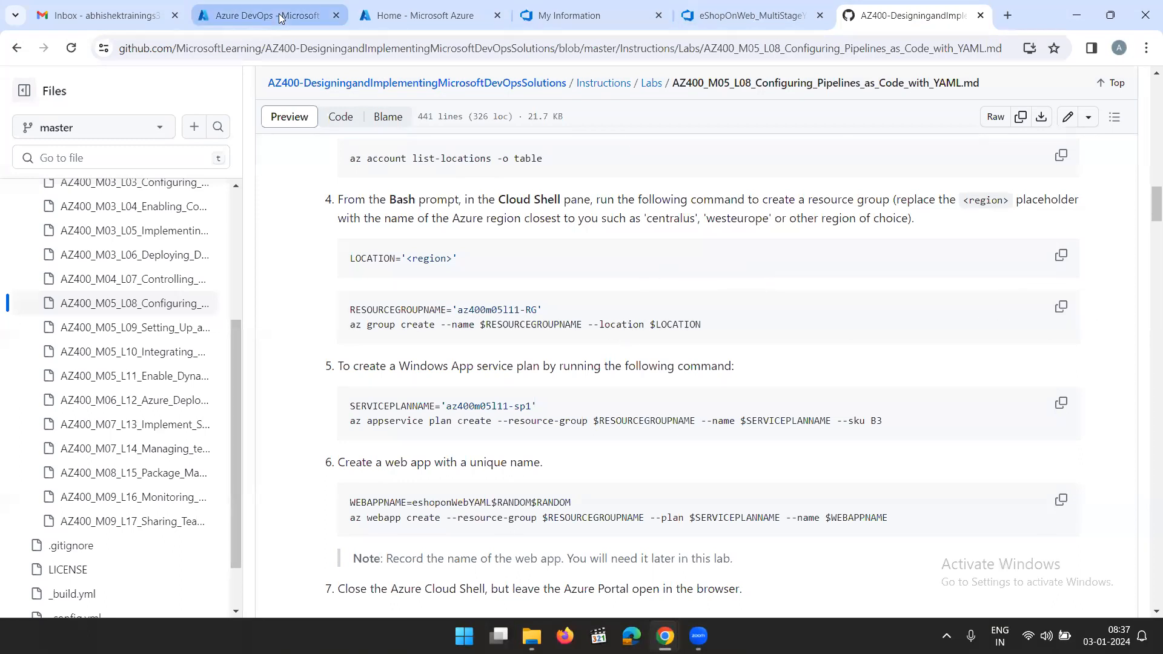
pyautogui.click(395, 16)
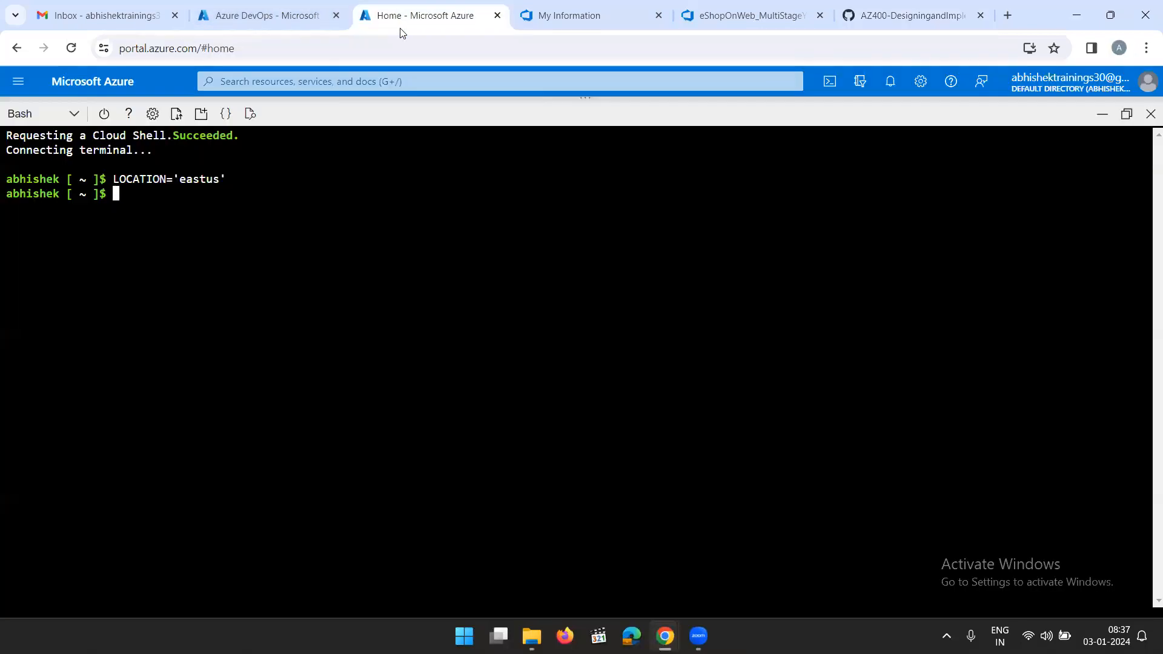
pyautogui.rightClick(141, 197)
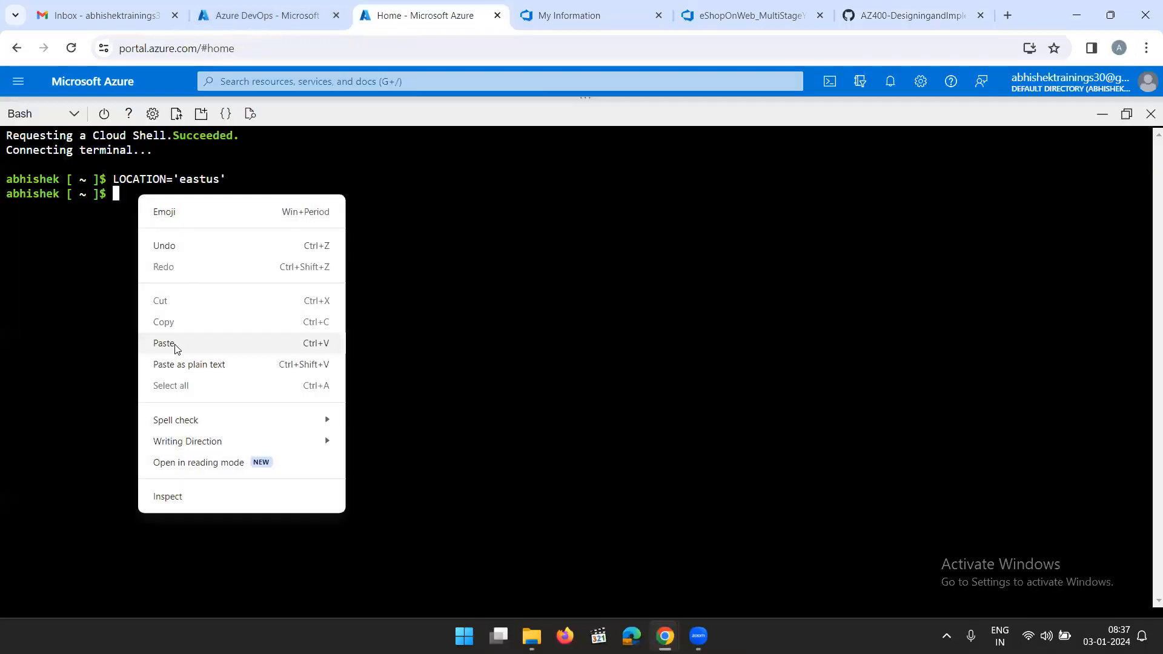
pyautogui.click(174, 344)
pyautogui.press('Return')
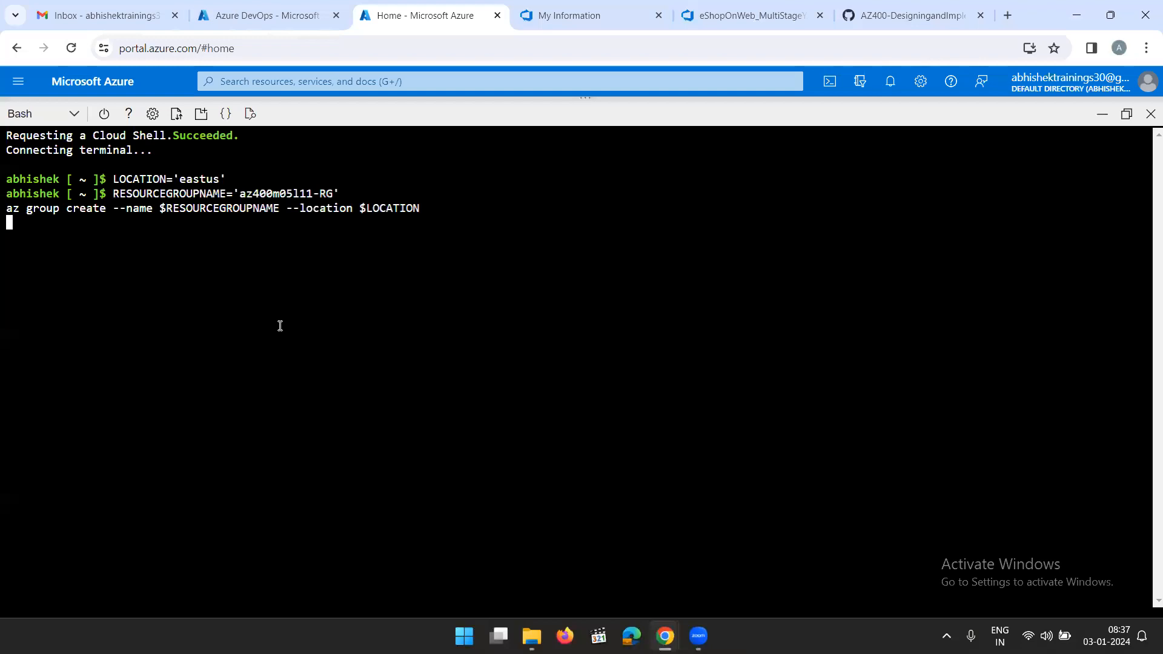
# Copy the step 5 commands from the lab instructions and run them in Cloud Shell to create App Service plan az400m05l11-sp1 with SKU B3
pyautogui.click(880, 19)
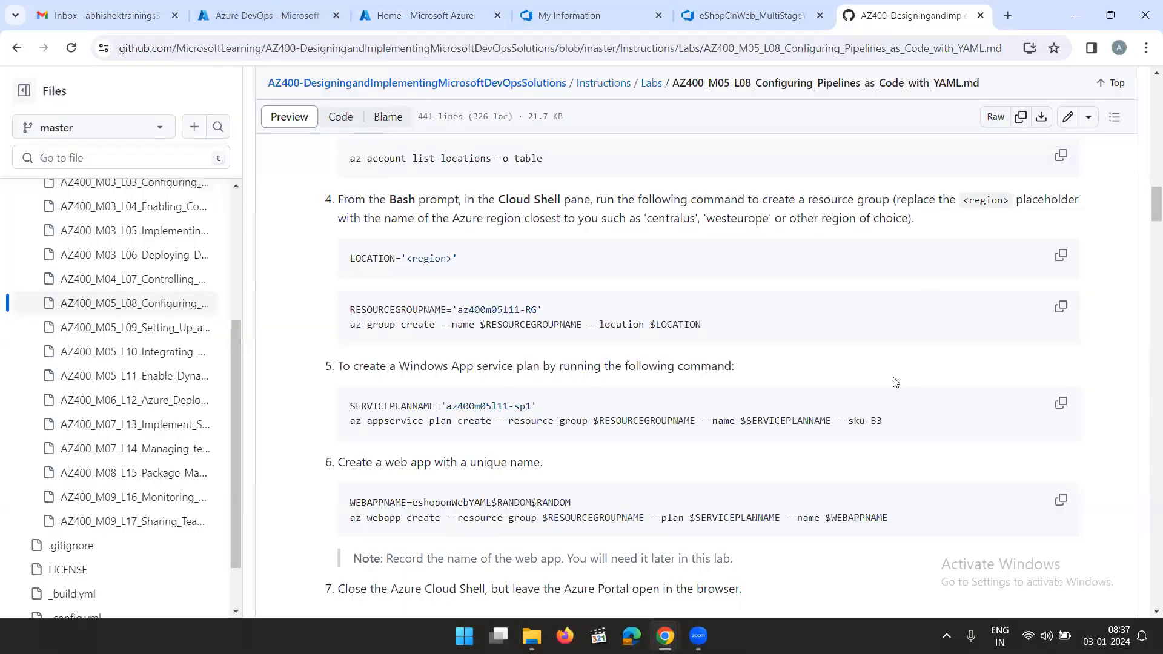
pyautogui.click(1065, 409)
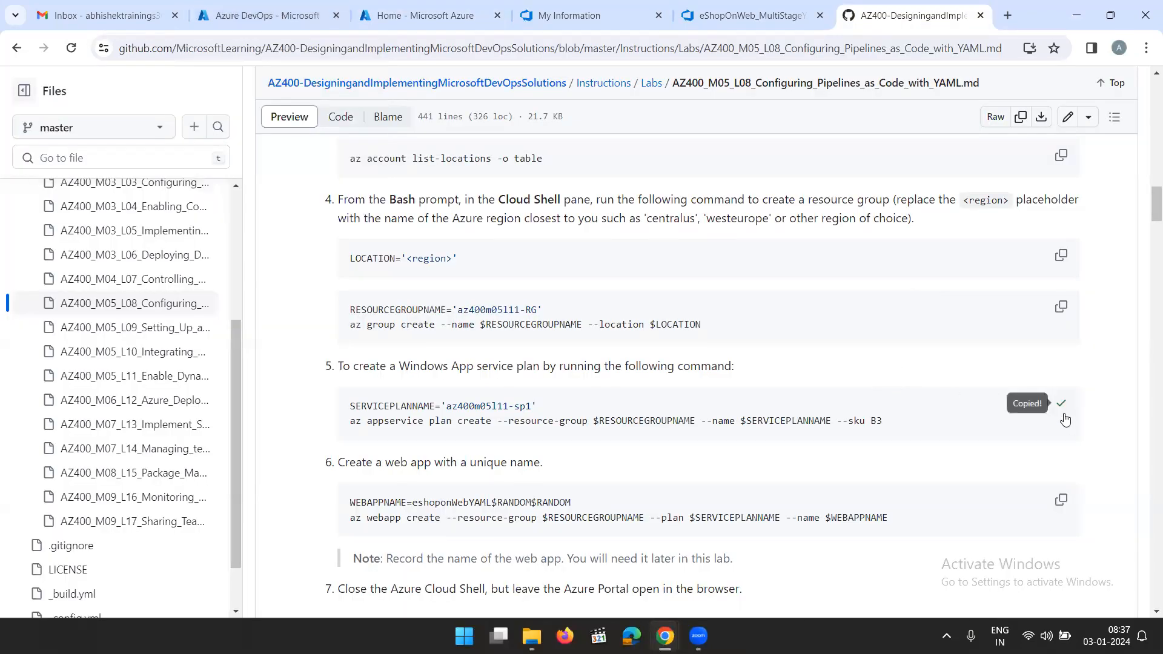
pyautogui.click(418, 16)
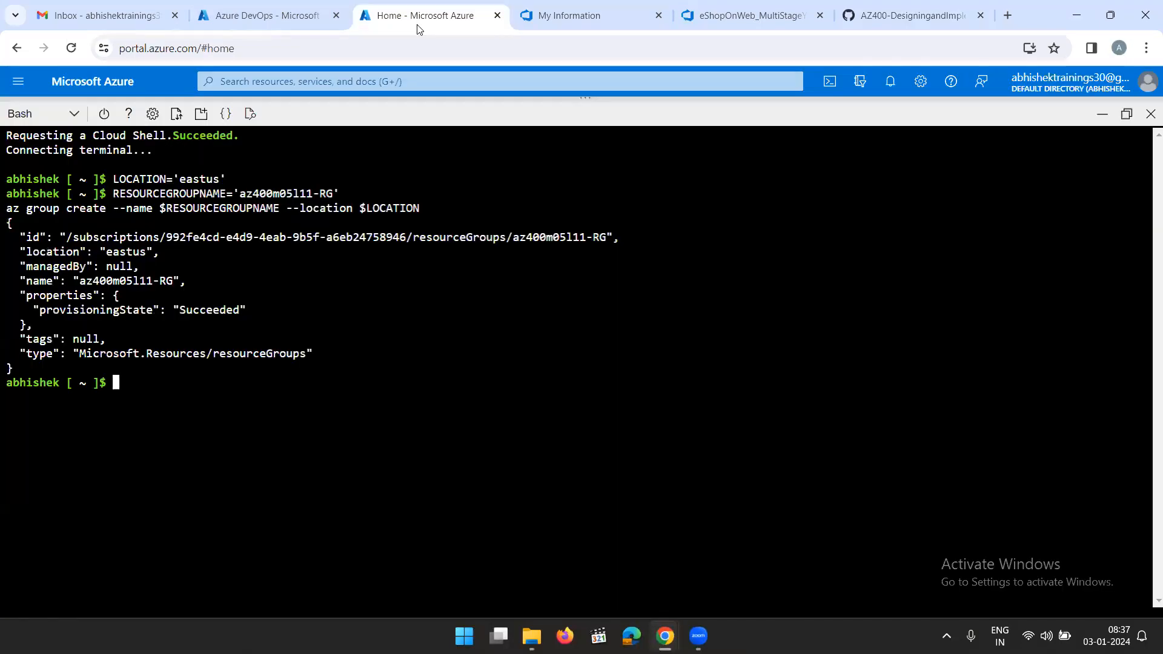
pyautogui.rightClick(232, 402)
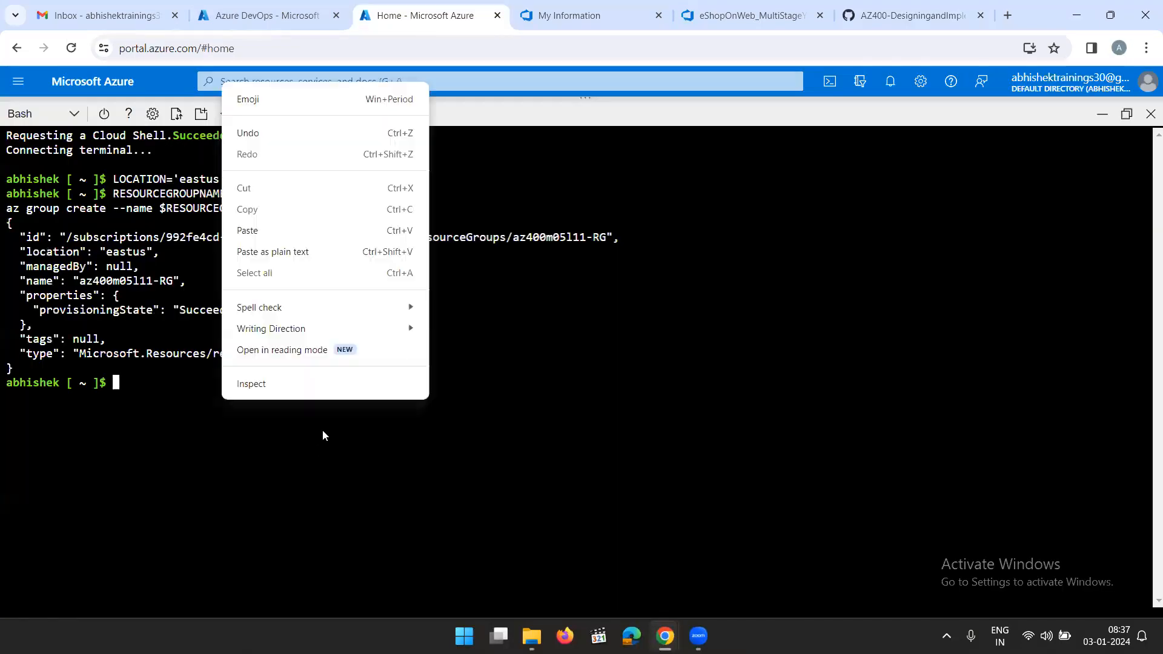
pyautogui.click(272, 236)
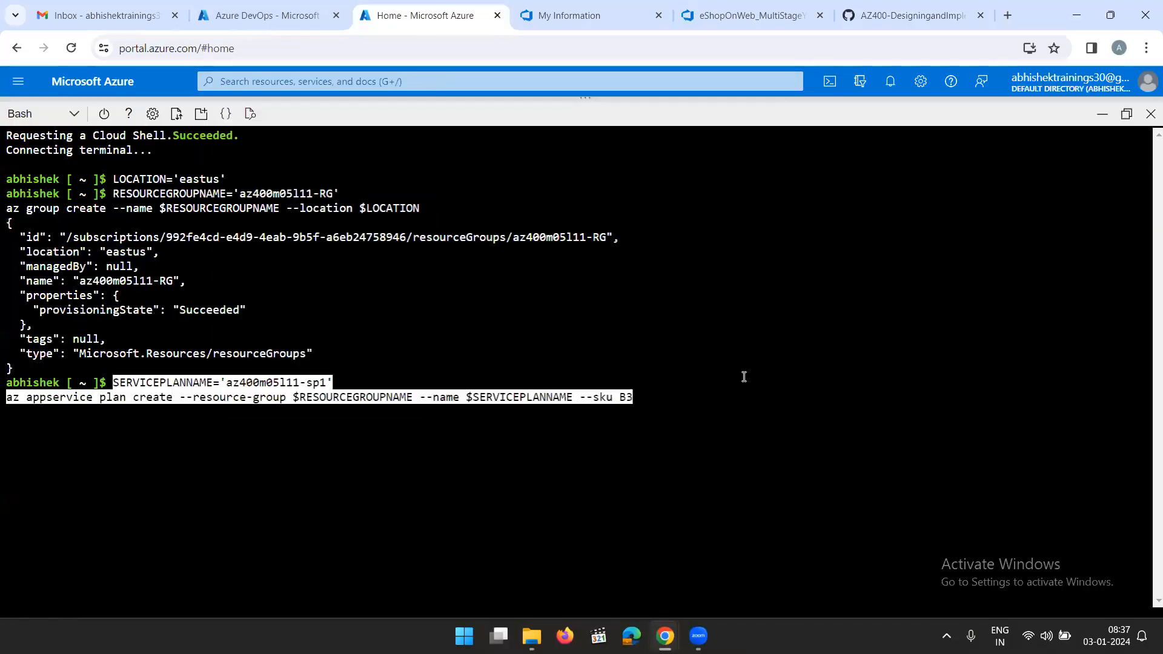
pyautogui.press('Return')
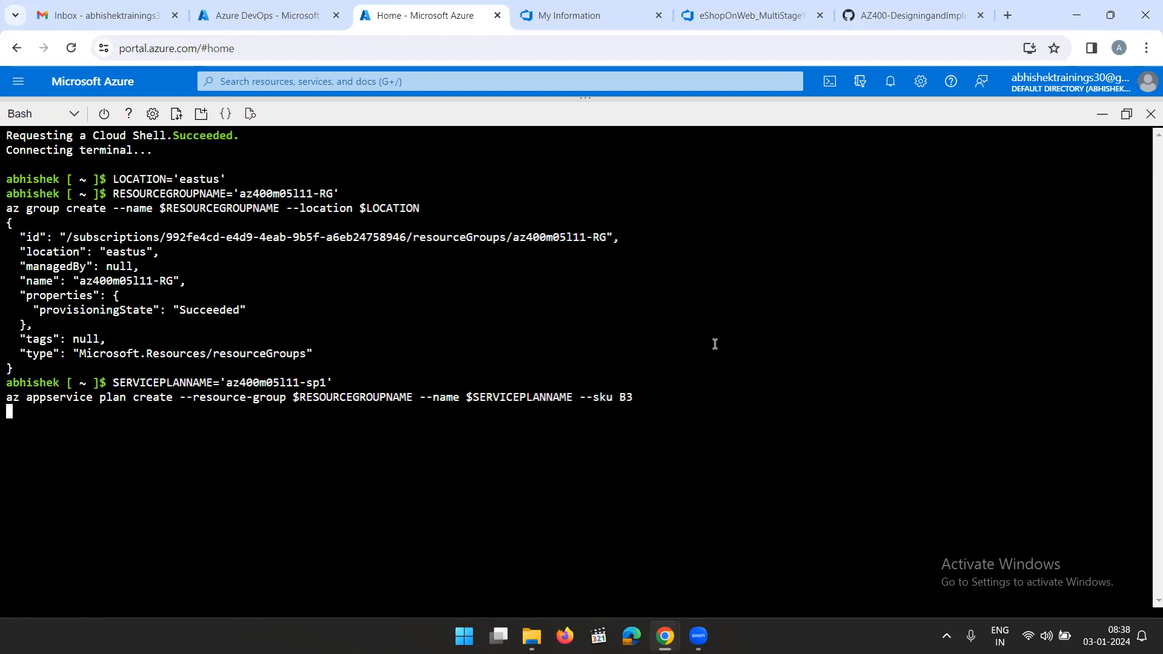
# Copy the step 6 commands from the lab instructions and run them in Cloud Shell to create web app eshoponWebYAML$RANDOM$RANDOM
pyautogui.click(873, 17)
pyautogui.scroll(-2, 827, 471)
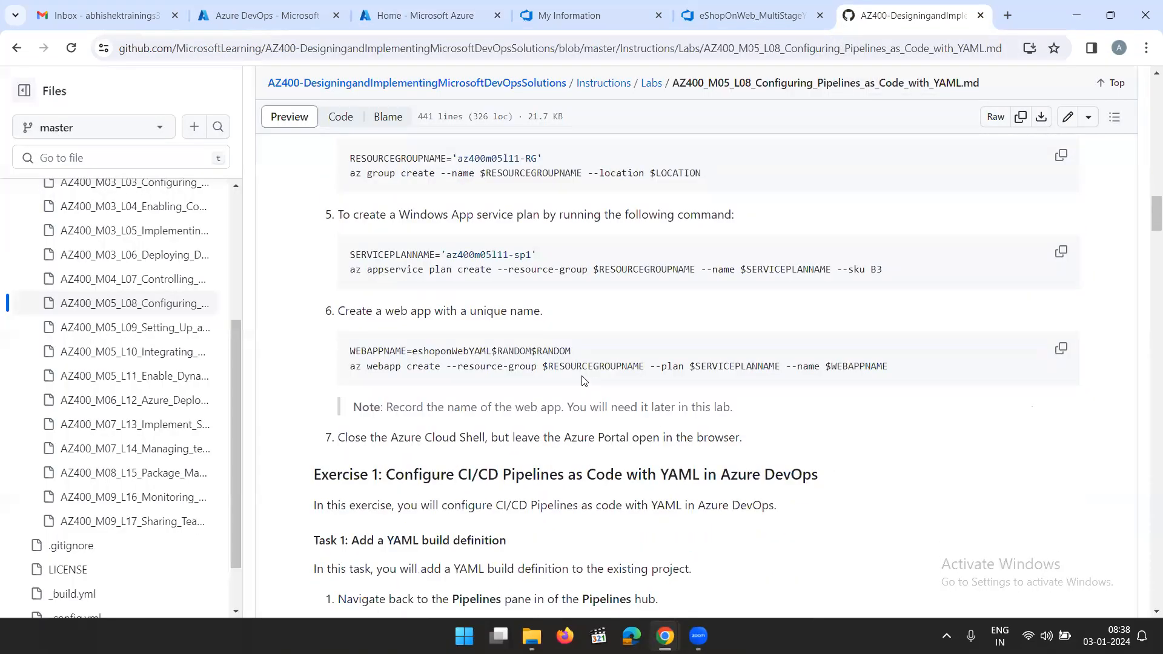
pyautogui.click(1060, 355)
pyautogui.scroll(-1, 587, 479)
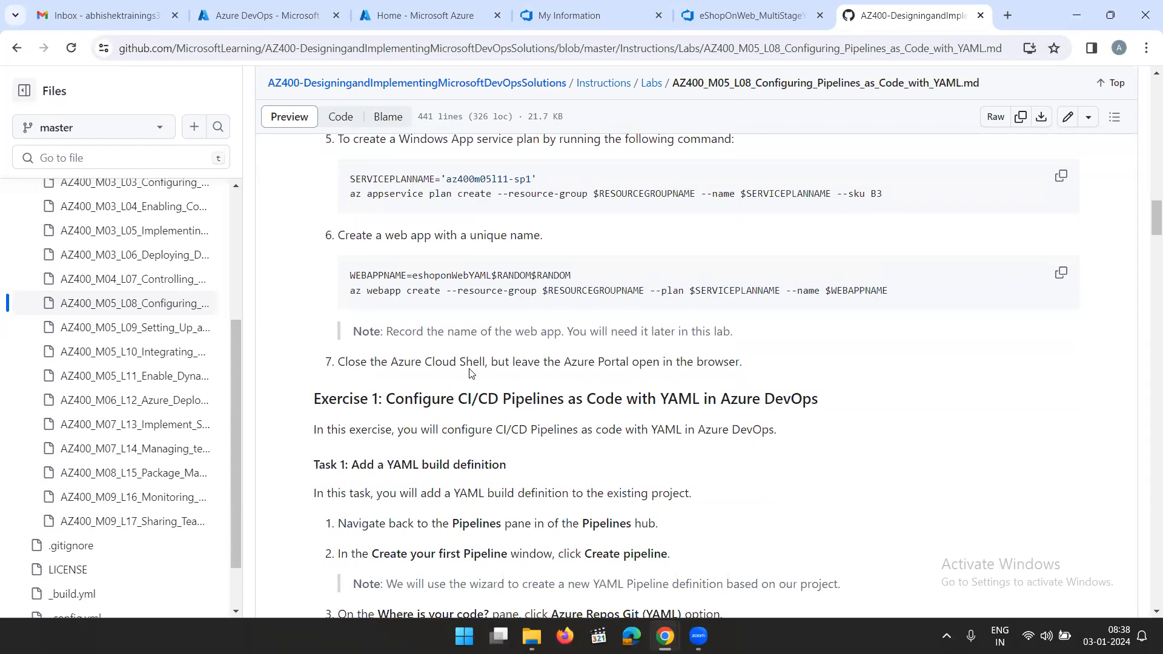
pyautogui.click(737, 18)
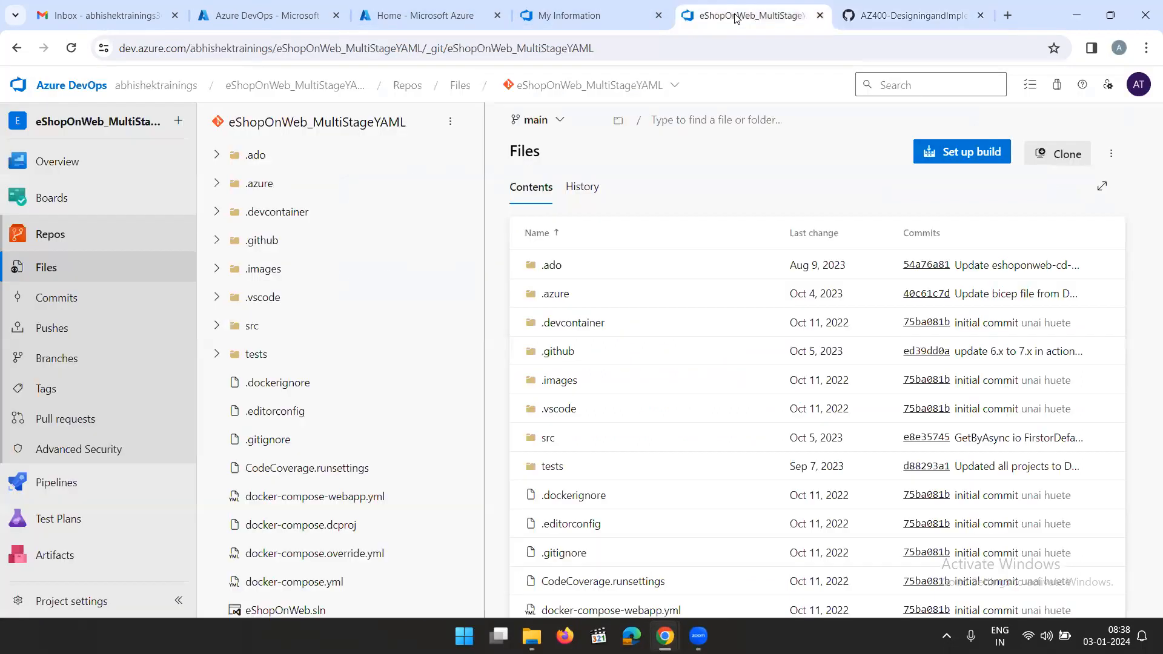
pyautogui.click(429, 20)
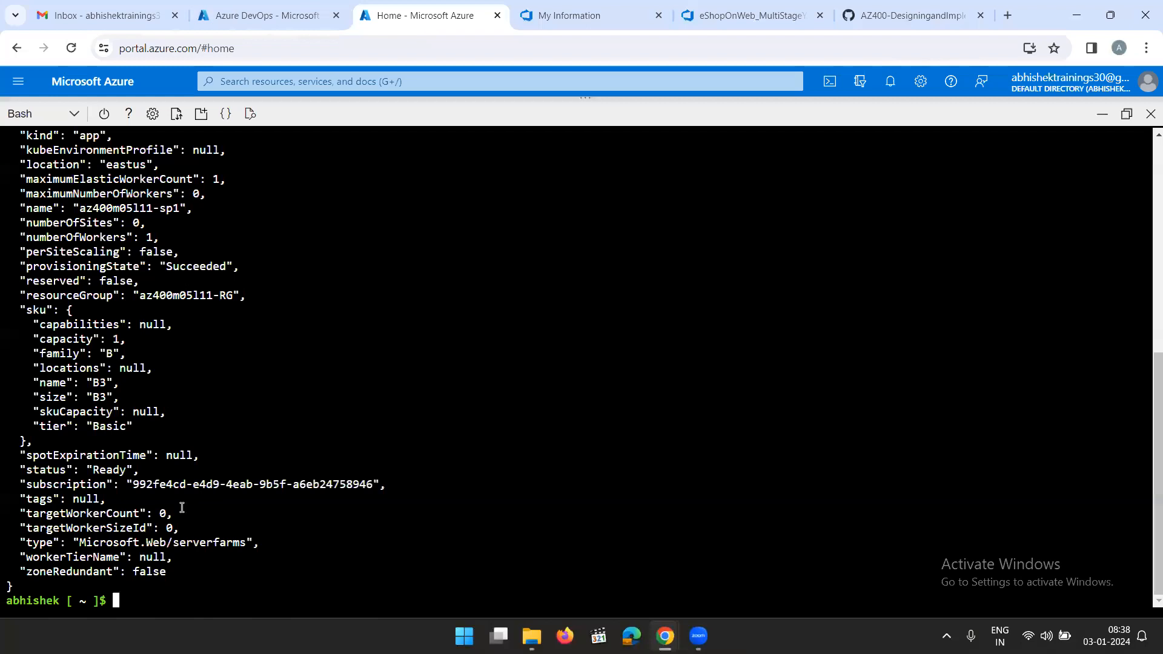
pyautogui.rightClick(151, 599)
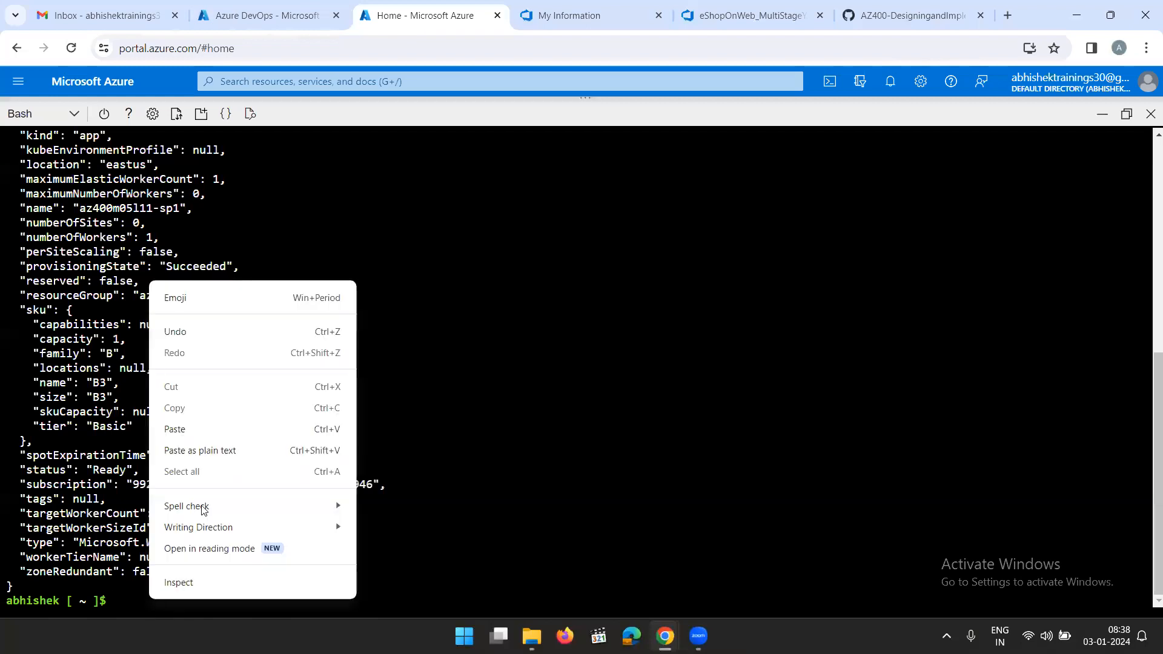
pyautogui.click(175, 429)
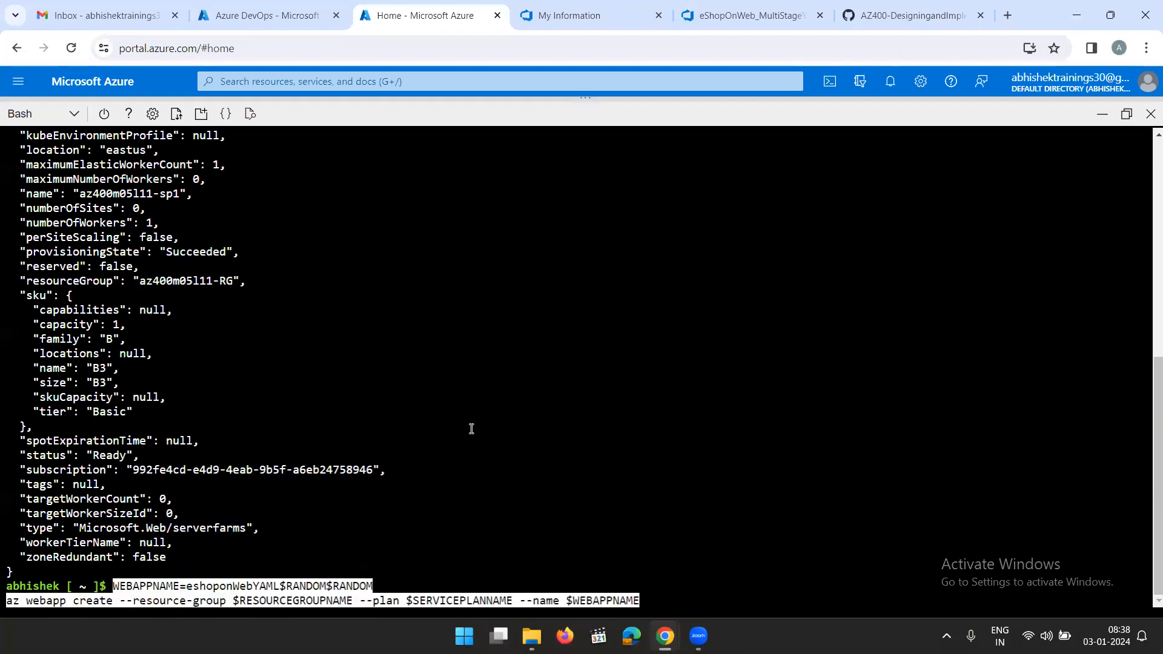
pyautogui.press('Return')
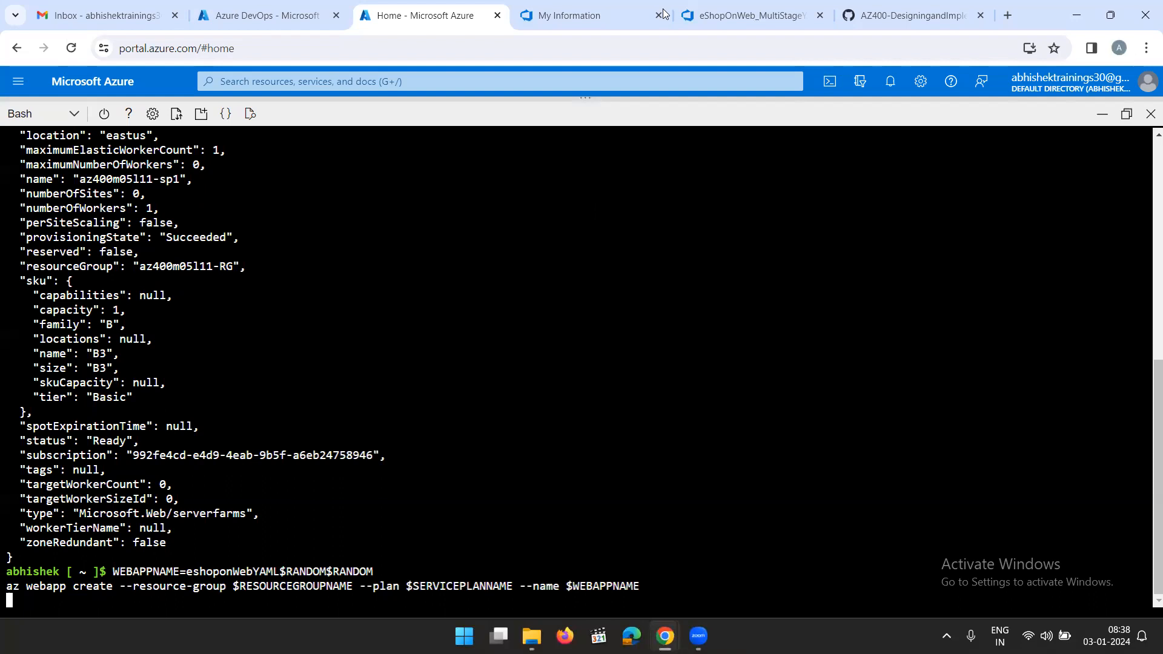
# Review the lab's Exercise 1, Task 1 steps for adding a YAML build definition, including the code source and repository to select
pyautogui.click(902, 15)
pyautogui.scroll(-2, 704, 333)
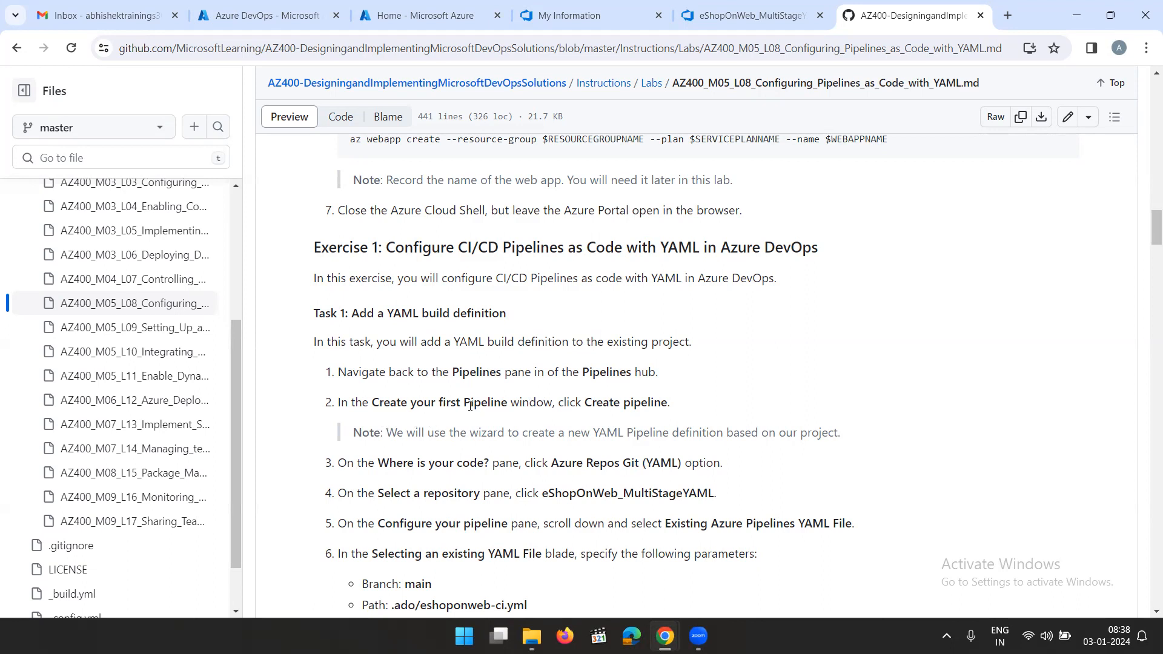
pyautogui.scroll(-1, 570, 418)
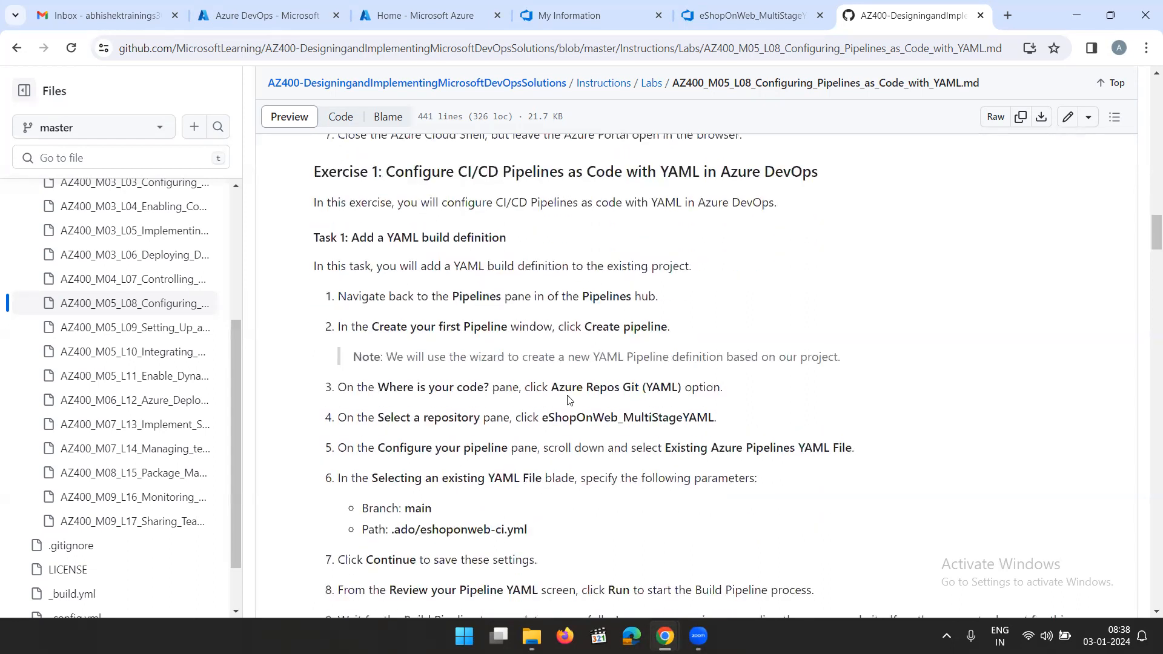
pyautogui.moveTo(559, 391); pyautogui.dragTo(745, 403)
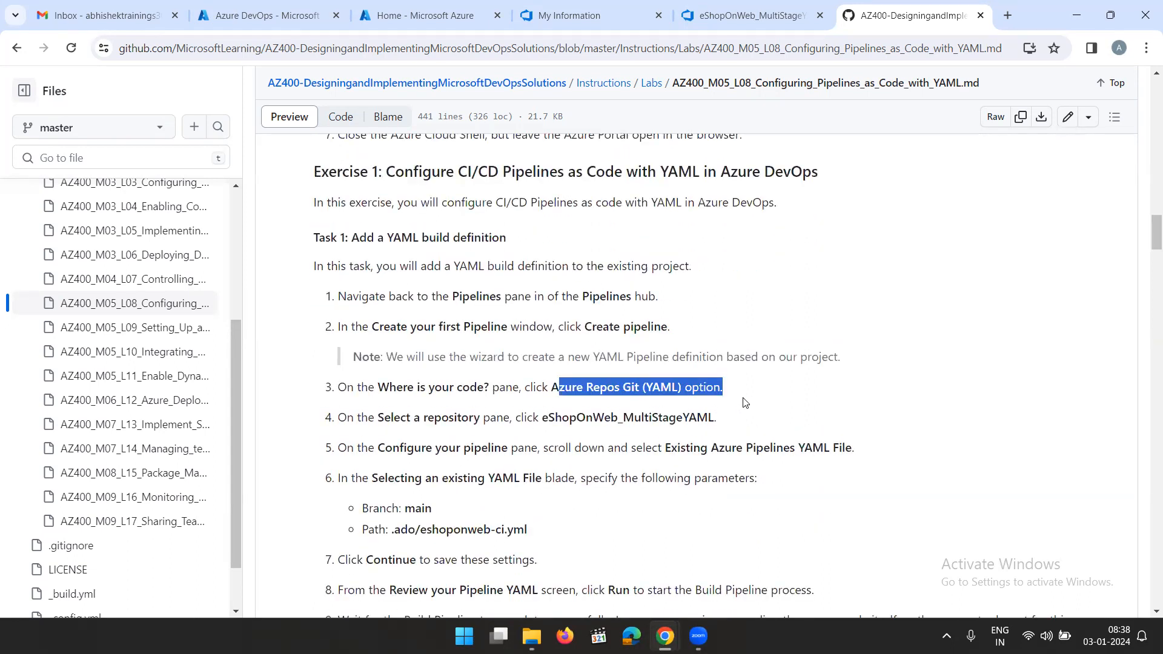
pyautogui.click(401, 414)
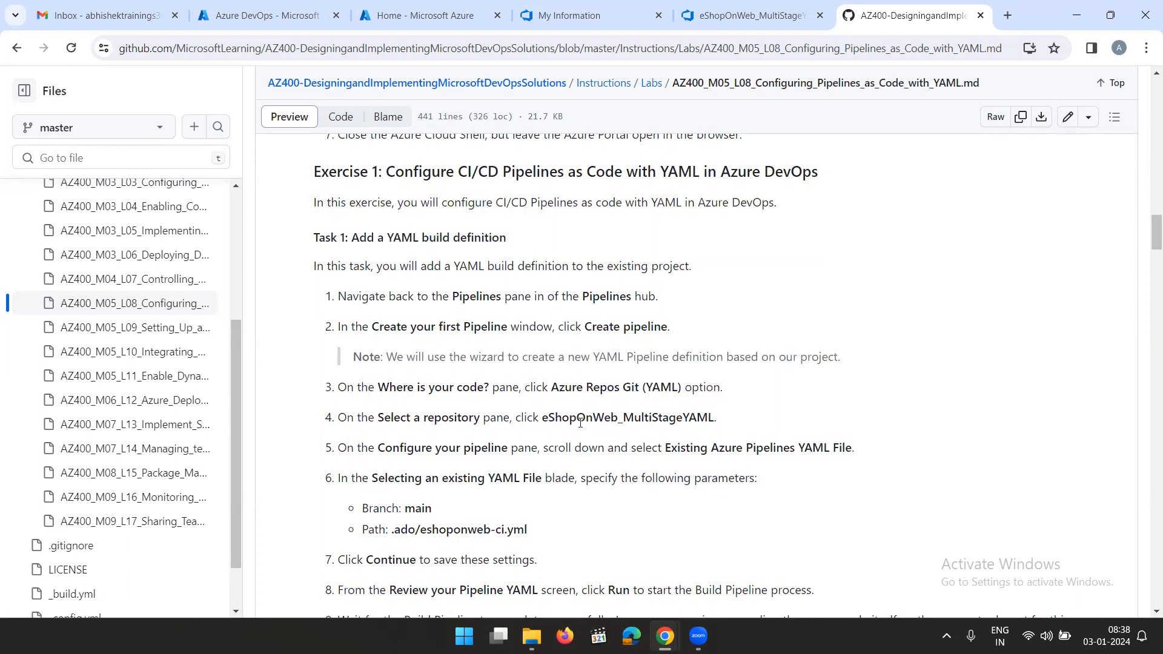
pyautogui.moveTo(544, 419); pyautogui.dragTo(715, 420)
pyautogui.click(771, 418)
# Return to the Azure portal and close Cloud Shell, leaving the portal home page open
pyautogui.click(434, 18)
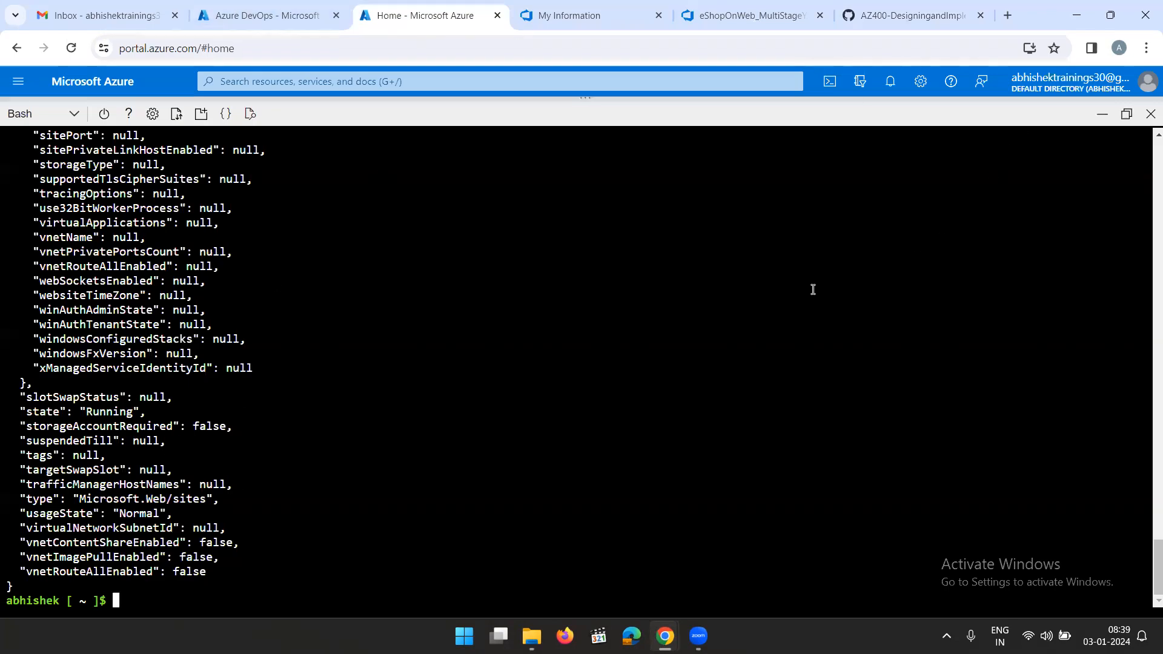
pyautogui.click(1101, 120)
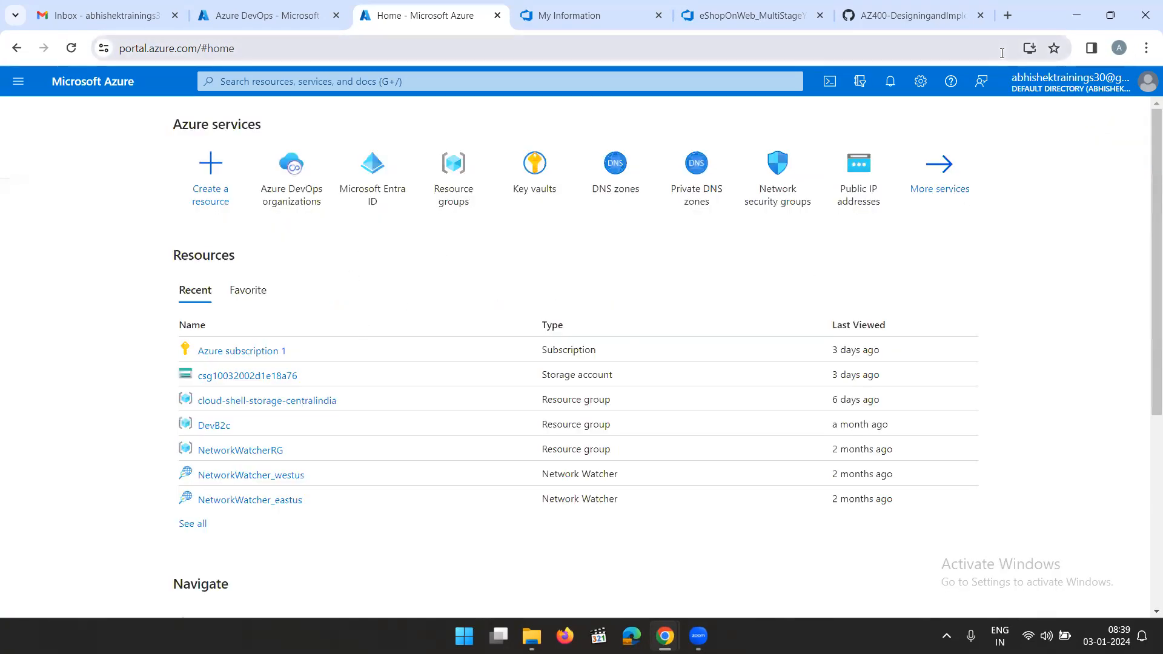
pyautogui.click(830, 82)
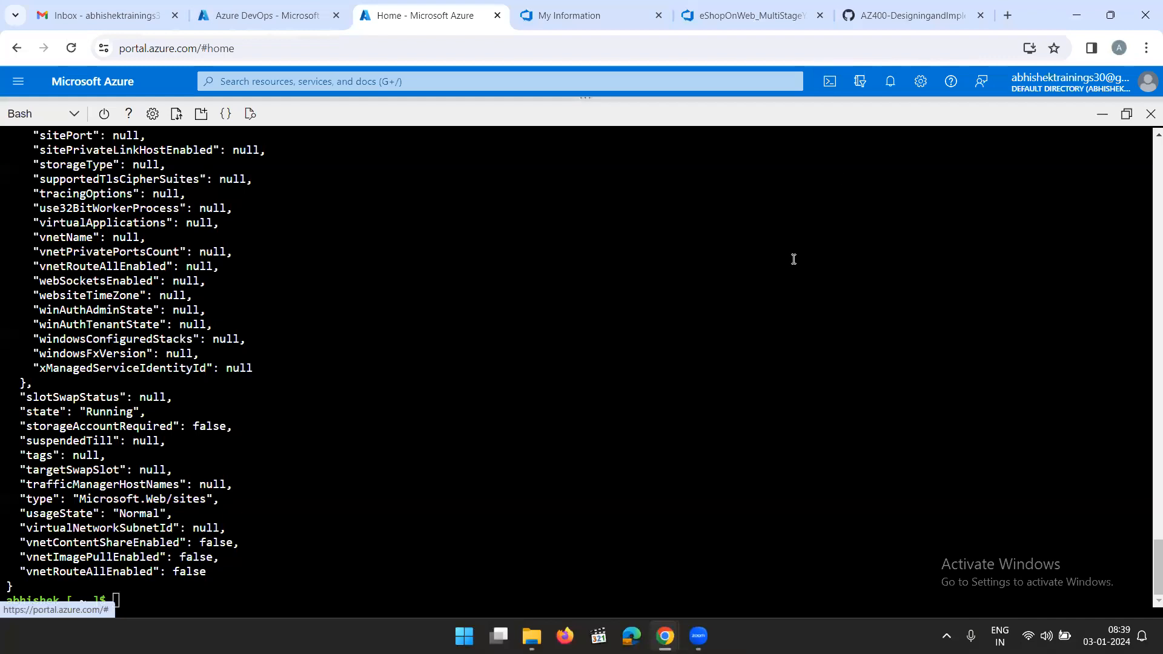
pyautogui.click(1148, 114)
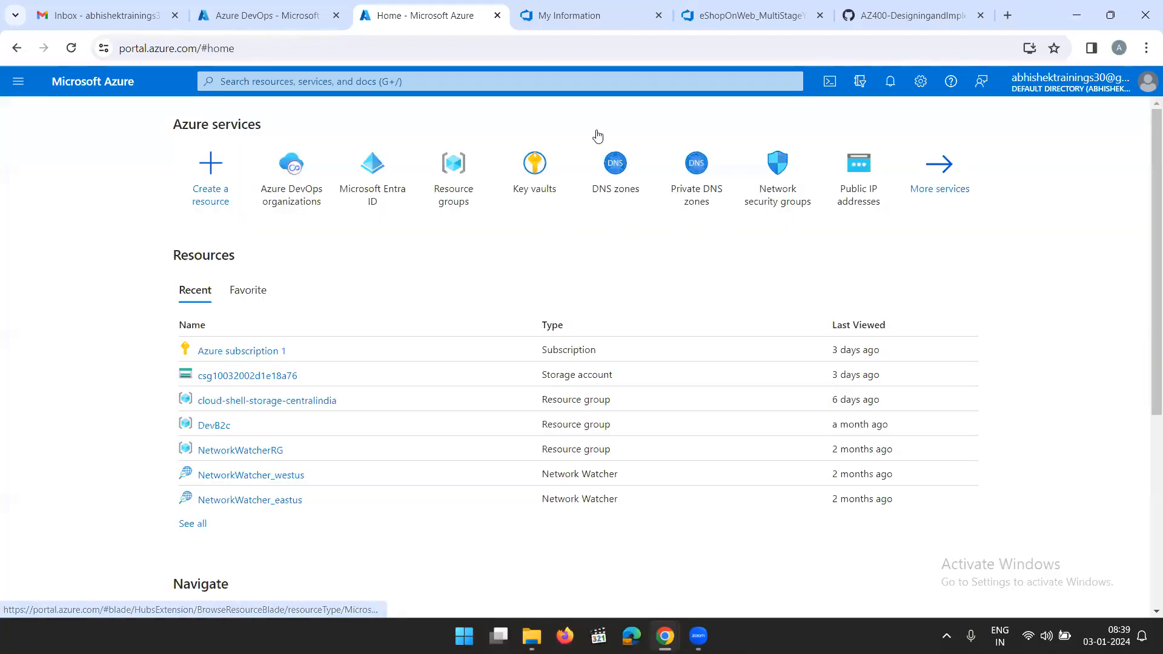
# Switch to the Azure DevOps project and start a new pipeline from the Azure Repos Git repository eShopOnWeb_MultiStageYAML
pyautogui.click(751, 15)
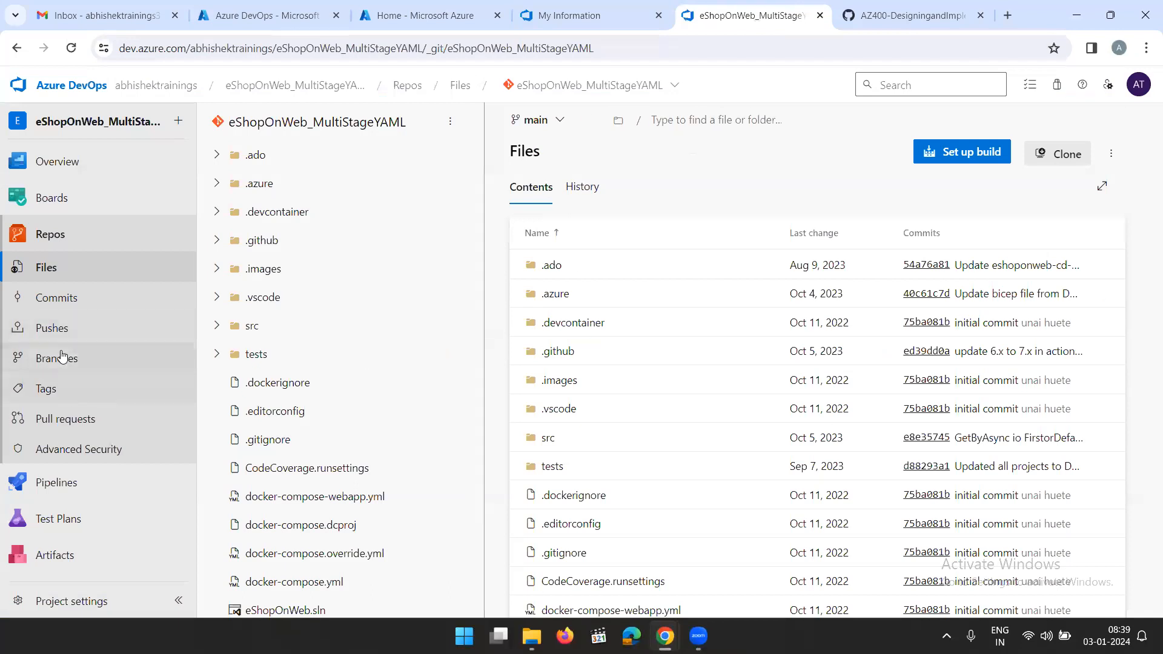
pyautogui.click(66, 483)
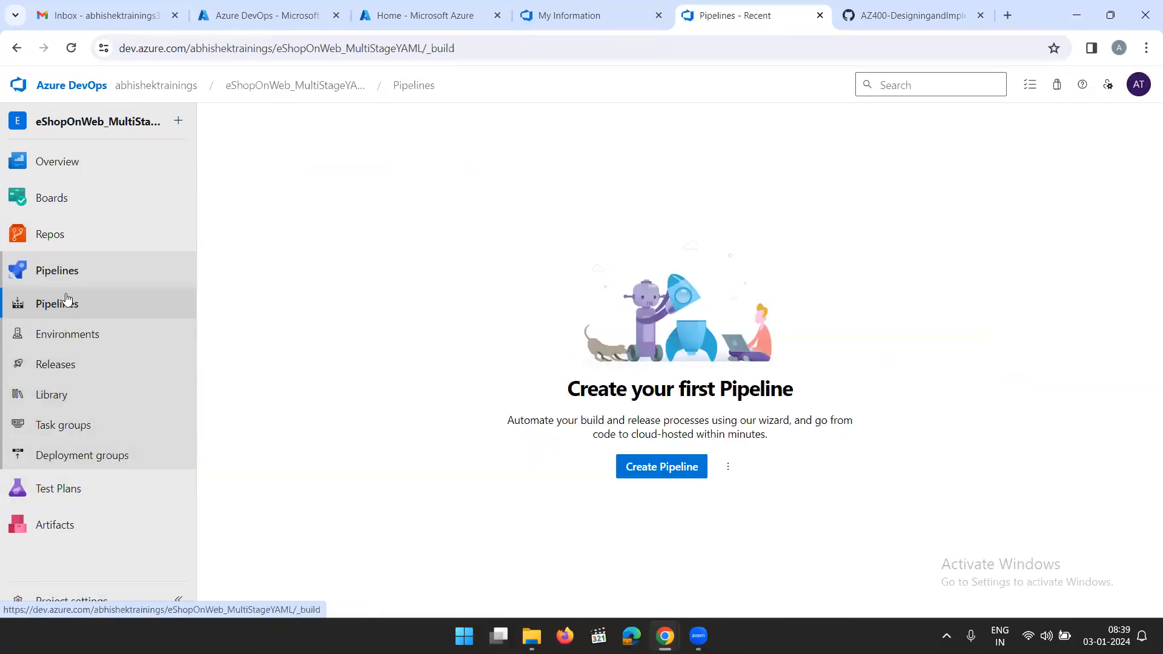
pyautogui.click(667, 467)
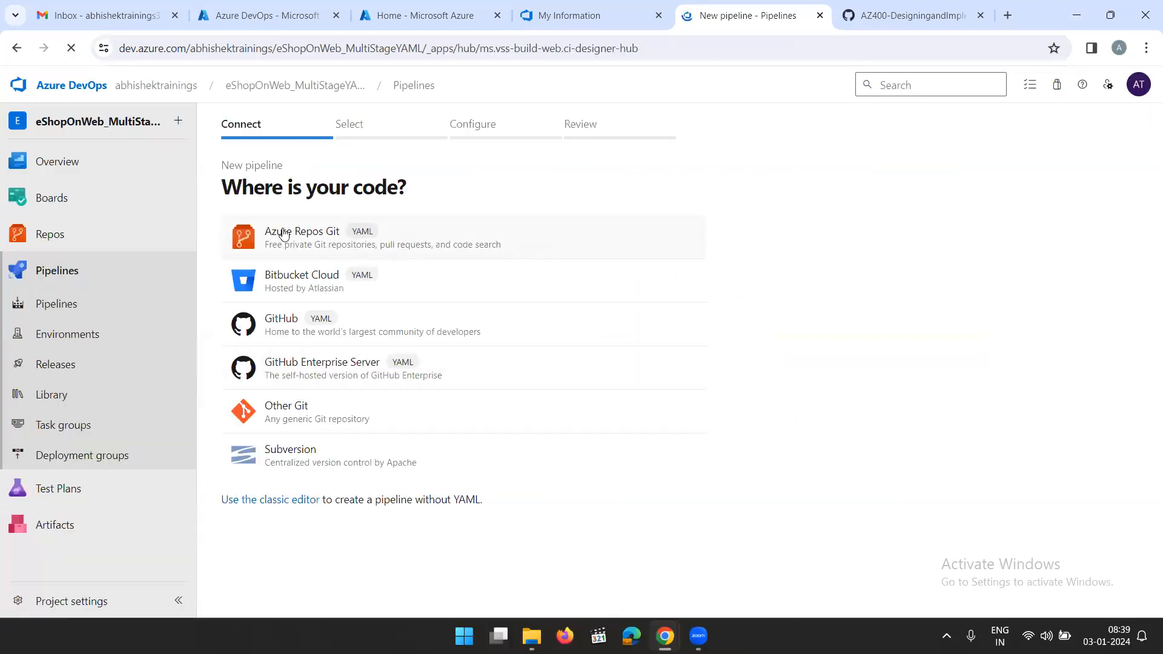
pyautogui.click(284, 235)
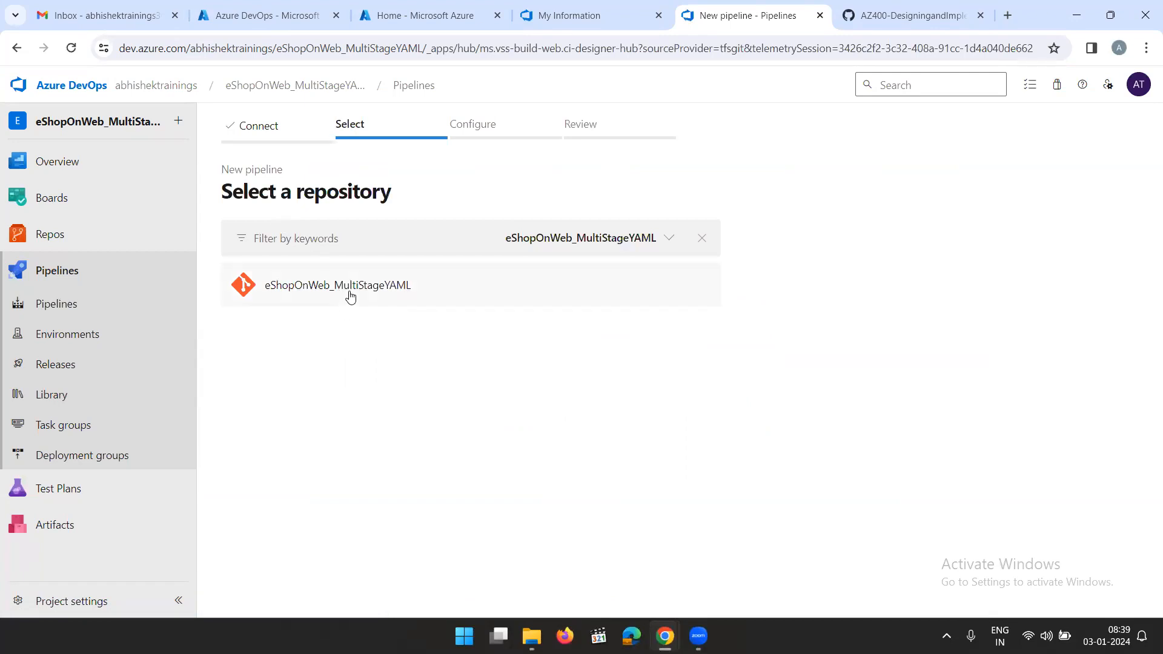
pyautogui.click(350, 296)
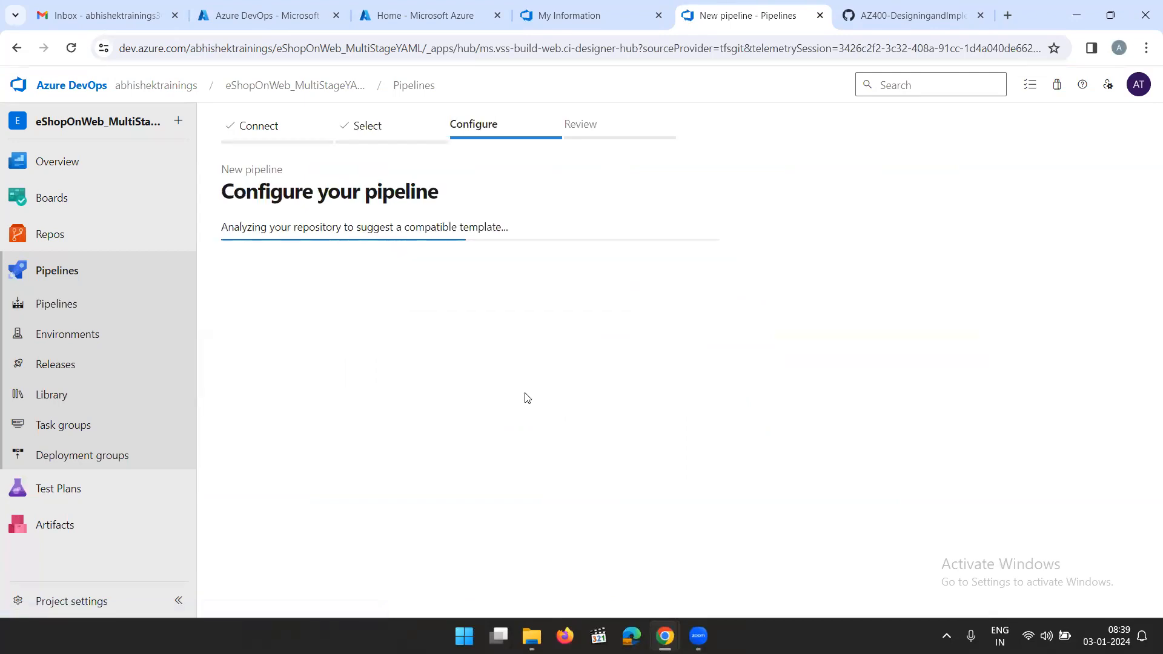
# Configure the pipeline from the existing YAML file /.ado/eshoponweb-ci.yml on branch main, checking the path in the lab instructions, and continue to the review
pyautogui.scroll(-2, 512, 391)
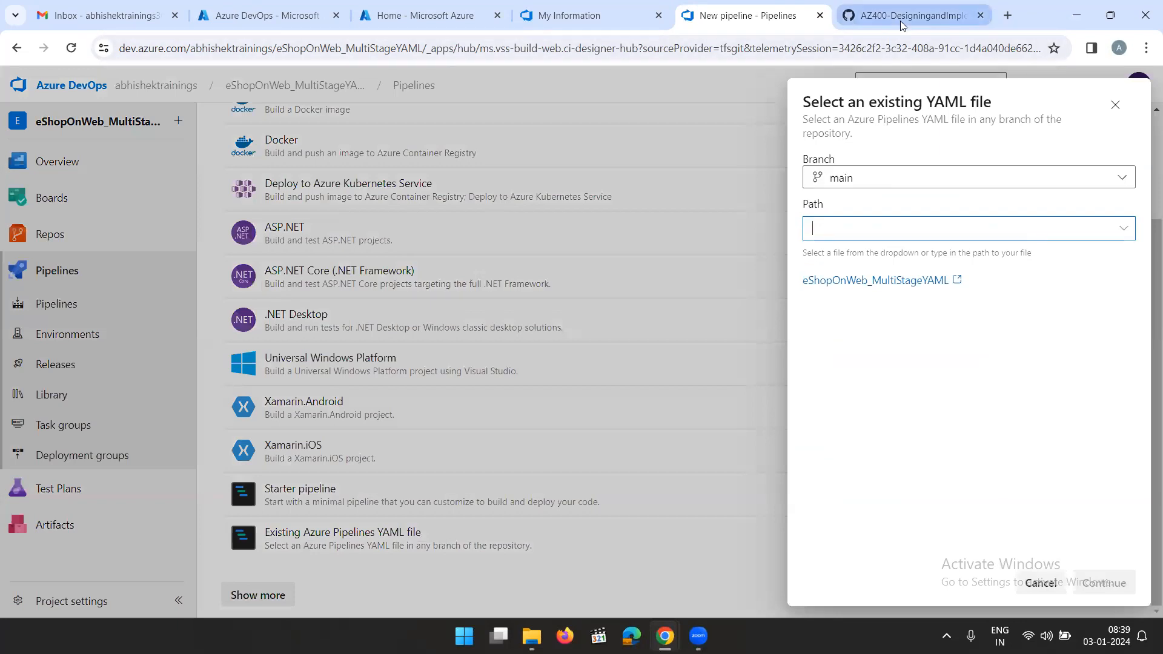
pyautogui.click(912, 15)
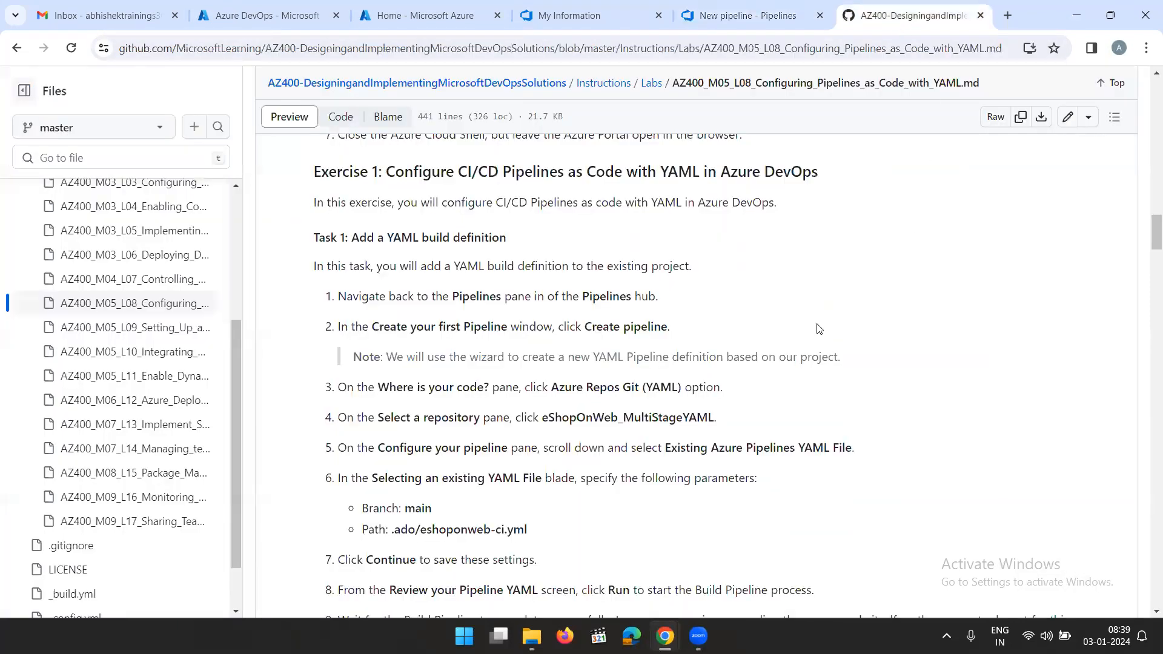
pyautogui.scroll(-3, 569, 374)
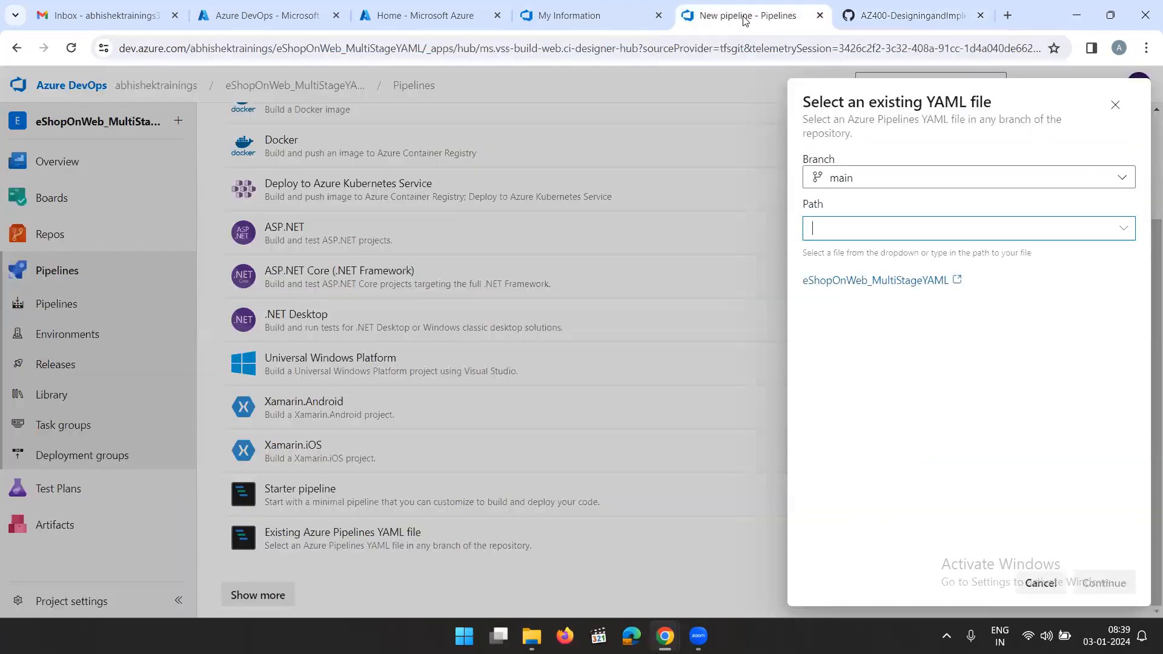
pyautogui.click(758, 18)
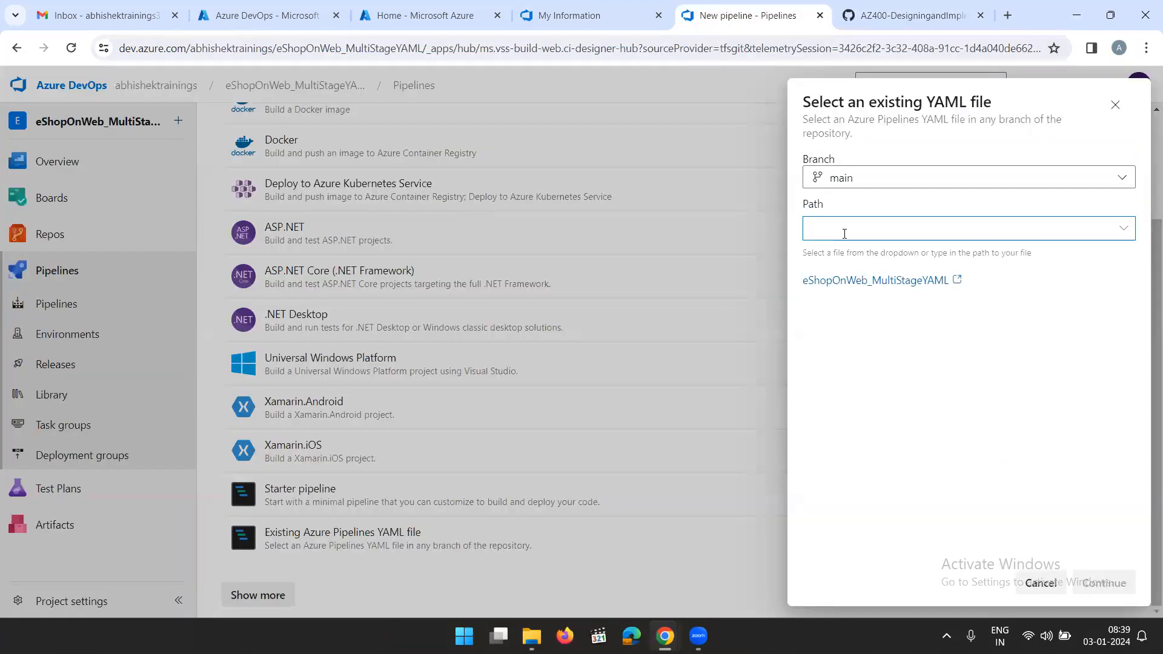
pyautogui.click(1124, 228)
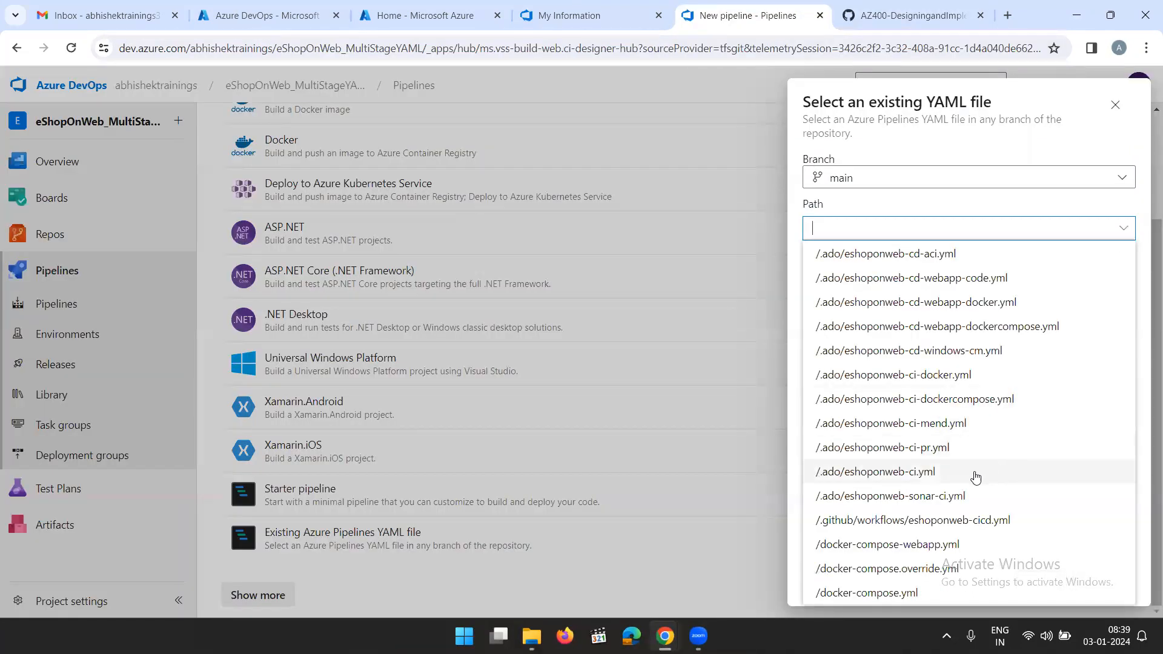
pyautogui.click(942, 479)
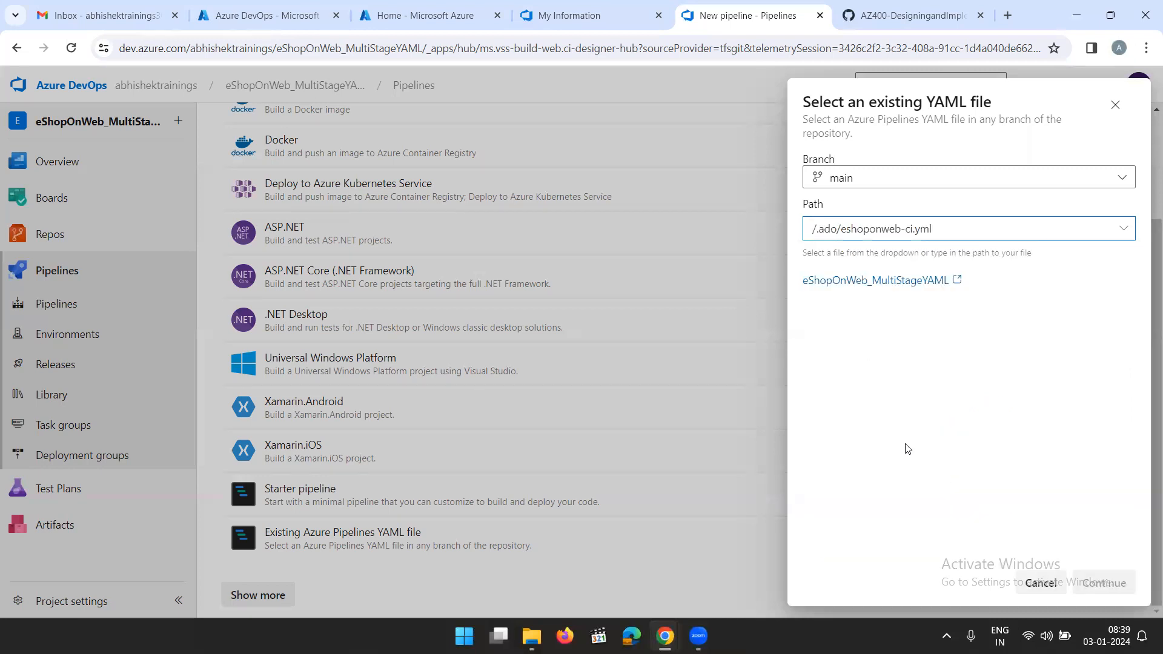
pyautogui.click(1099, 583)
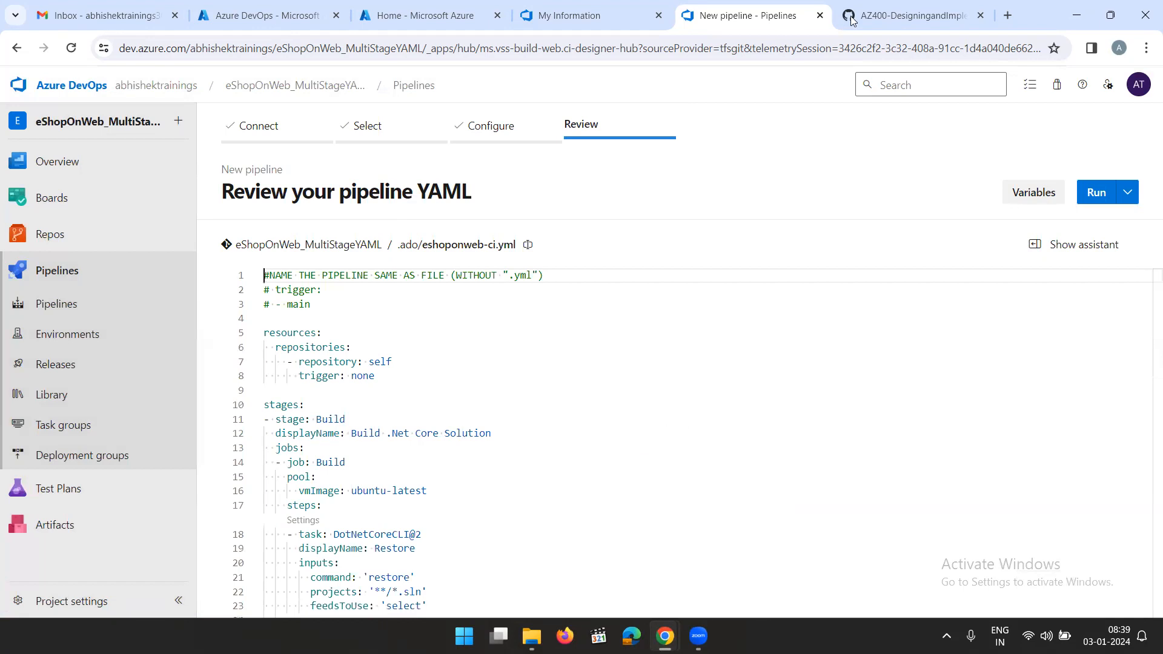
# Read the lab's remaining Task 1 steps, run the new pipeline in Azure DevOps and open its Build job log
pyautogui.click(885, 16)
pyautogui.scroll(-1, 677, 376)
pyautogui.scroll(-1, 677, 376)
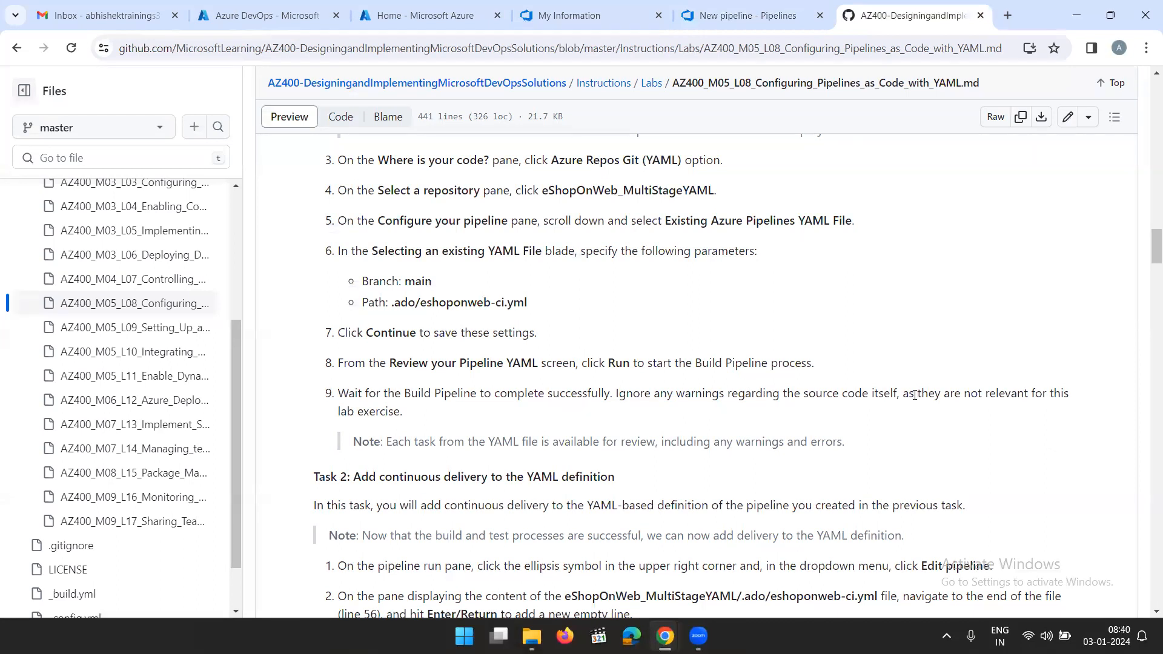
pyautogui.scroll(-3, 607, 380)
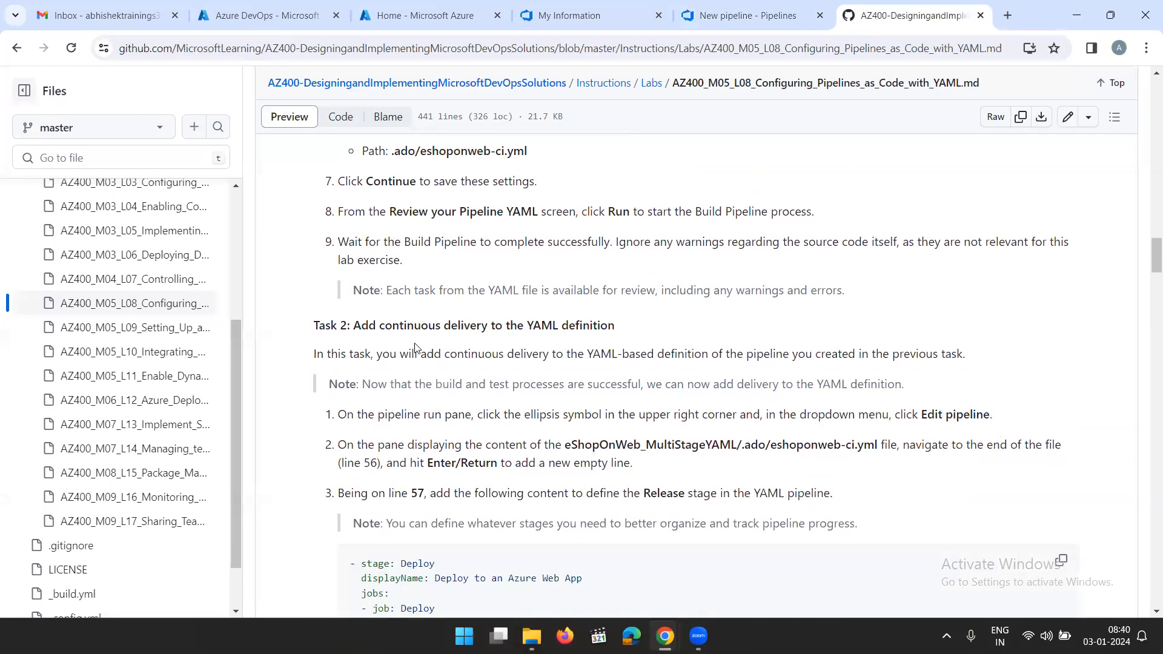
pyautogui.scroll(-1, 479, 327)
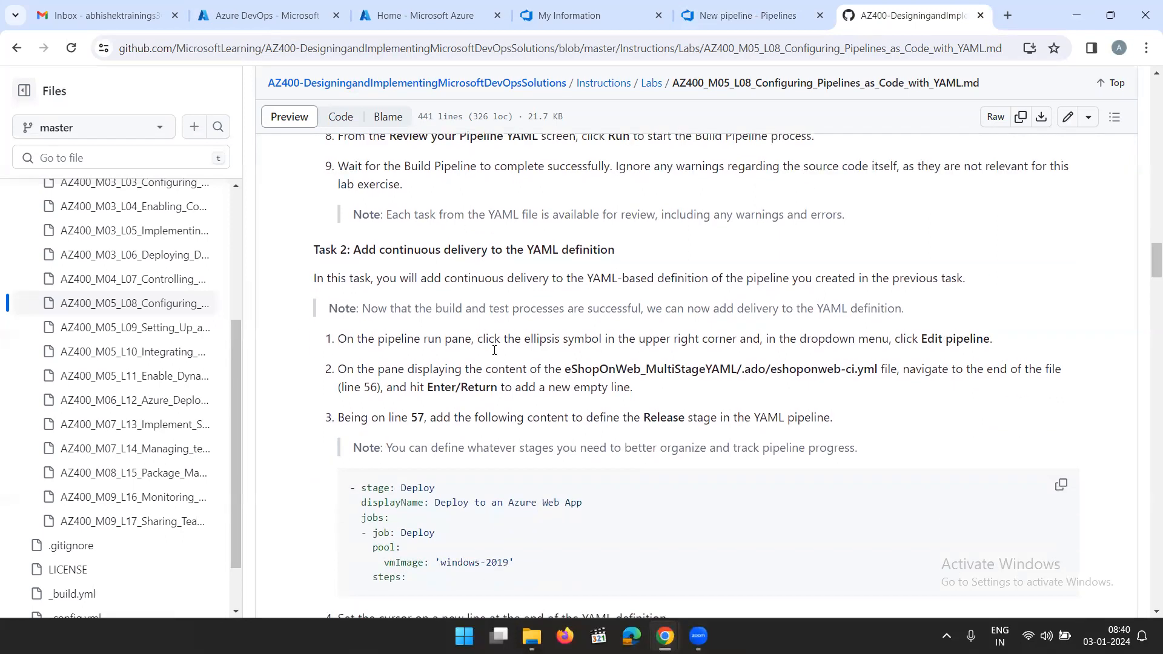
pyautogui.scroll(4, 674, 297)
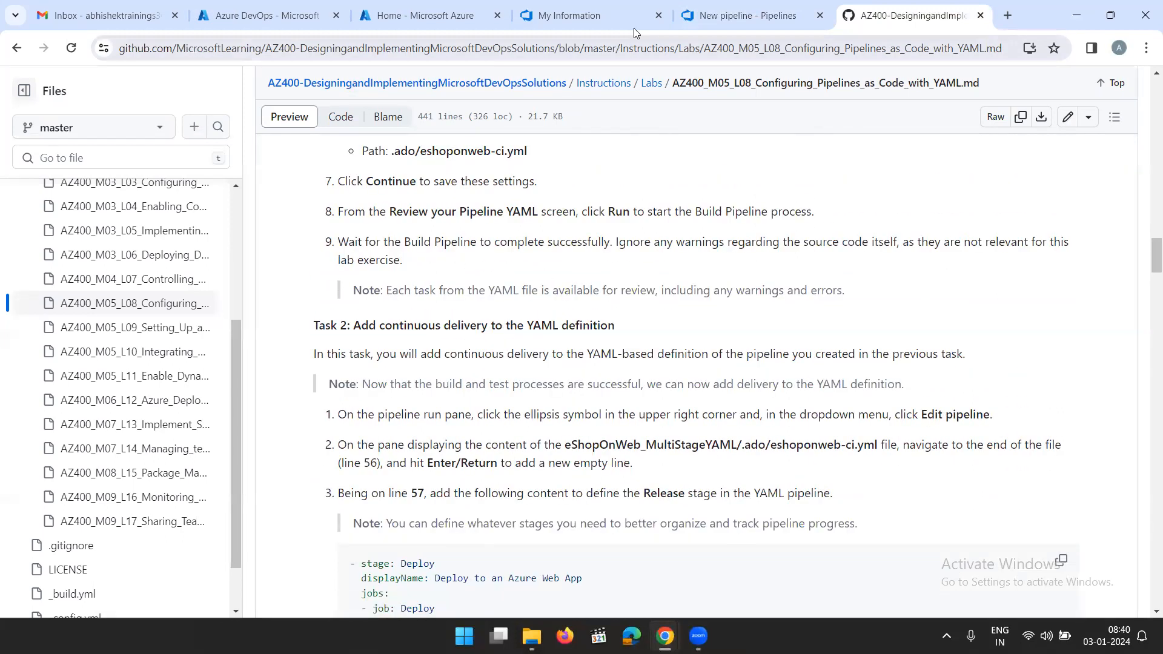
pyautogui.click(746, 17)
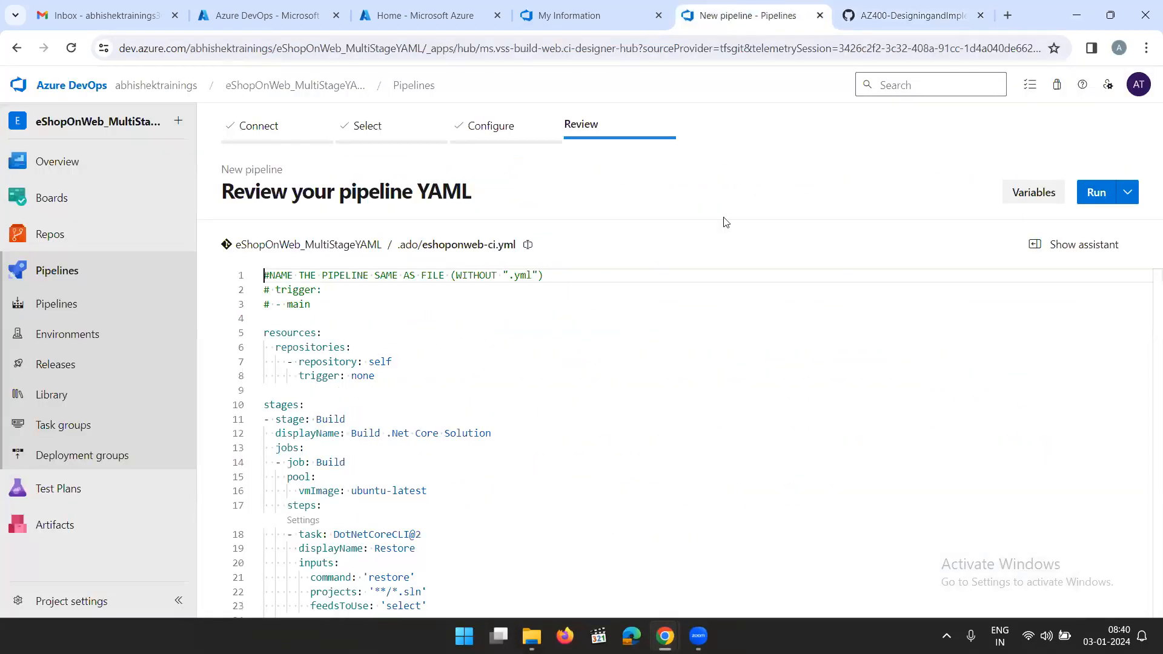
pyautogui.click(1098, 194)
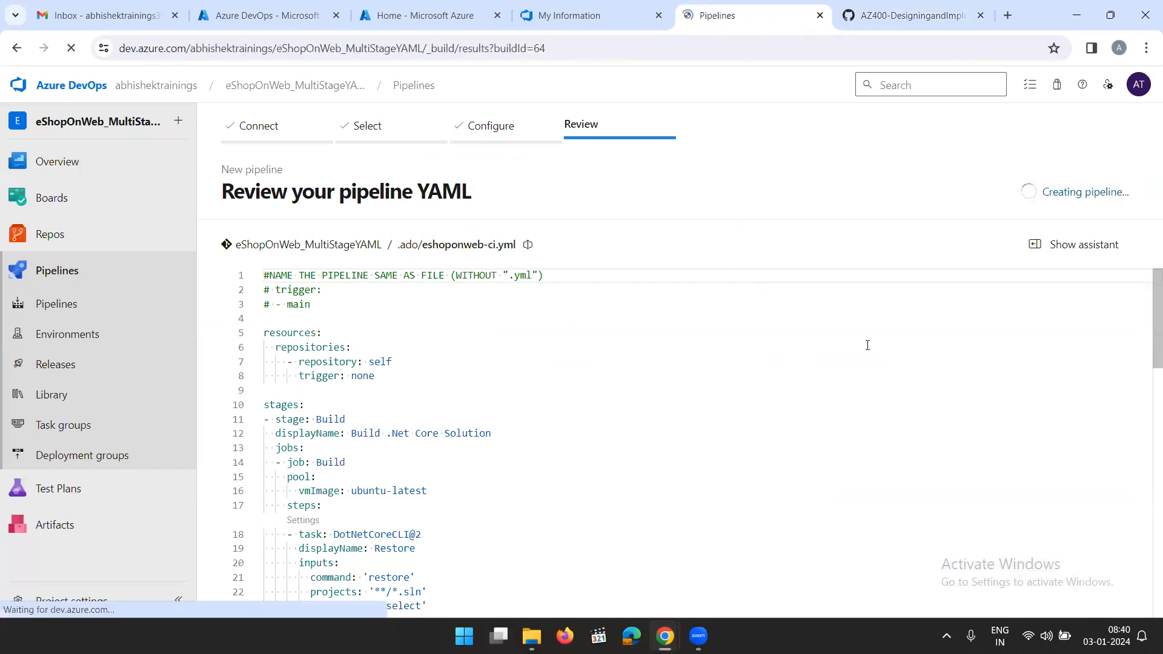
pyautogui.click(356, 431)
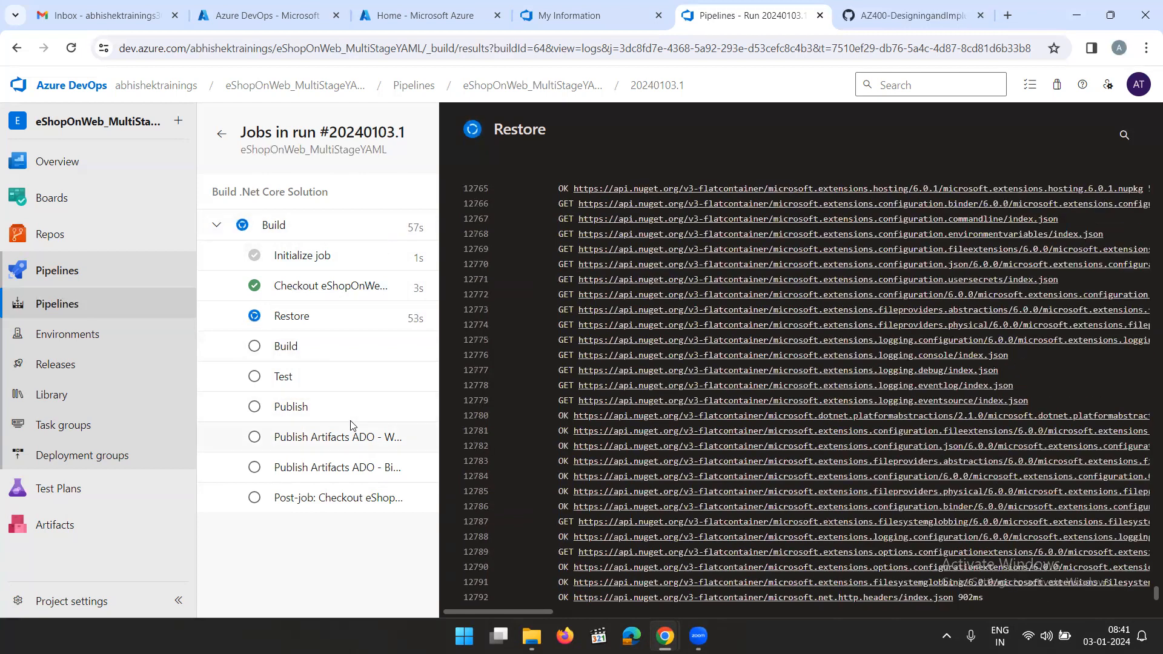
# Review the lab's Task 2 instructions on adding continuous delivery, including the Deploy stage snippet and the Azure App Service Deploy task settings
pyautogui.click(891, 18)
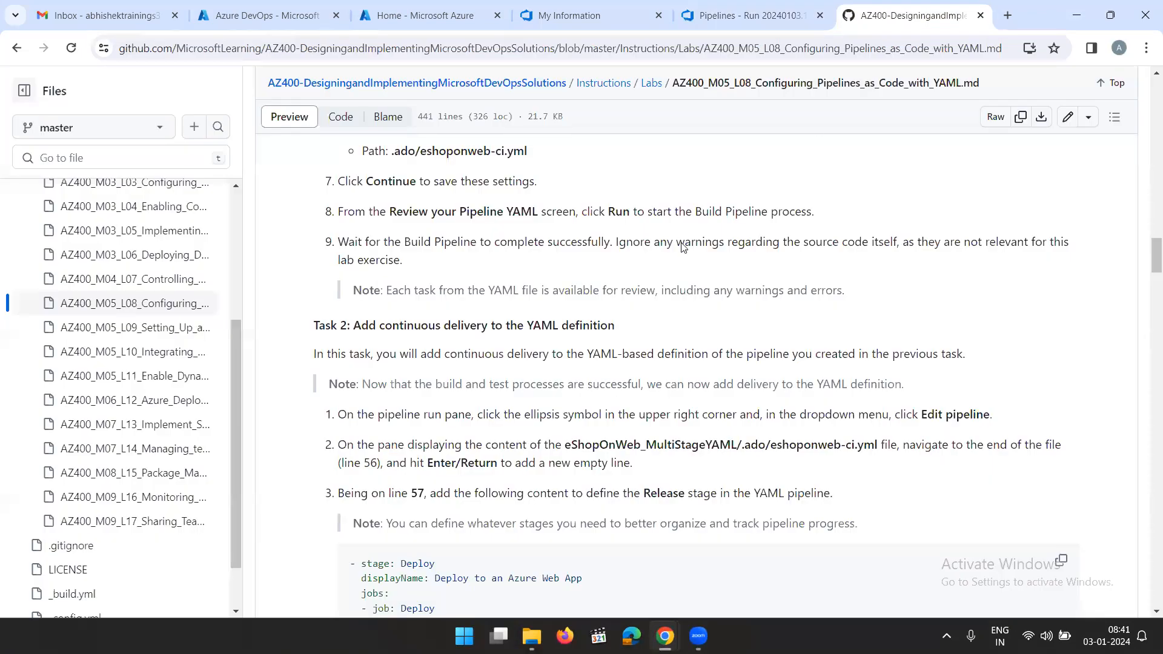
pyautogui.moveTo(371, 347); pyautogui.dragTo(578, 336)
pyautogui.click(665, 343)
pyautogui.scroll(-1, 544, 385)
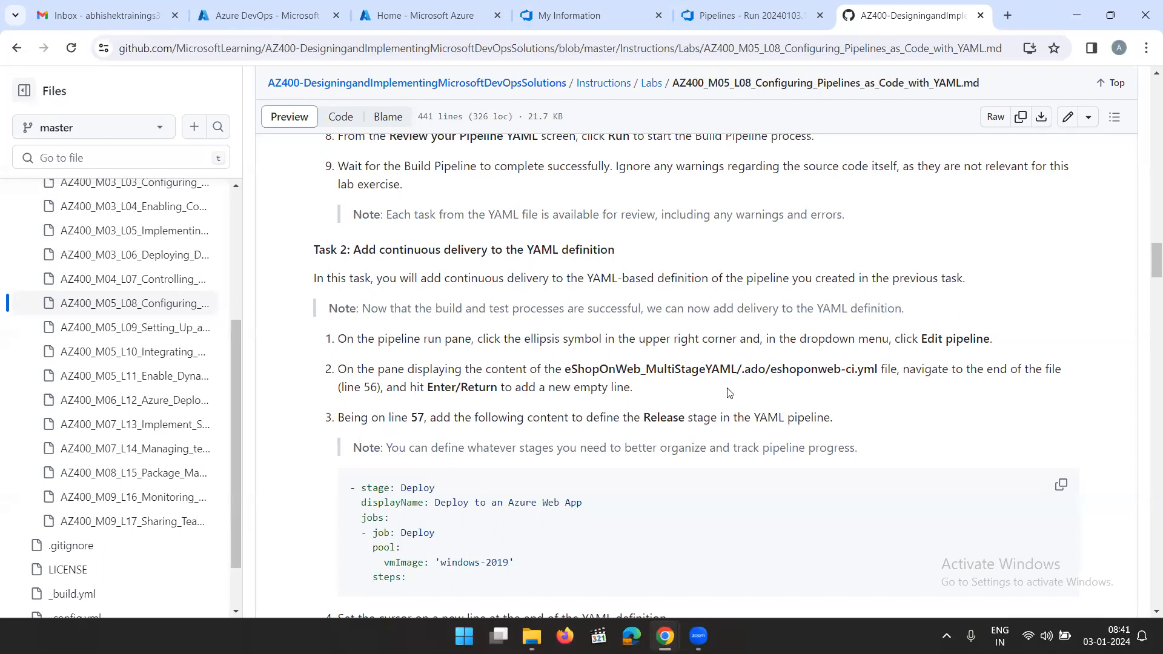
pyautogui.scroll(-2, 707, 393)
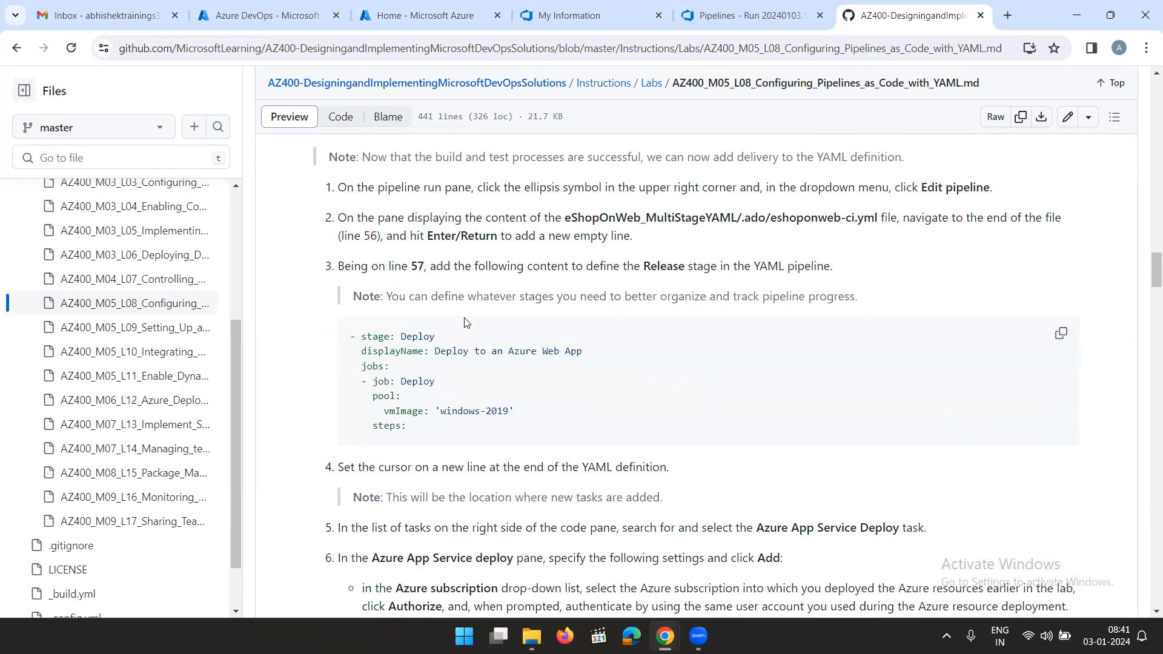
pyautogui.moveTo(434, 432); pyautogui.dragTo(351, 334)
pyautogui.click(557, 398)
pyautogui.moveTo(434, 437); pyautogui.dragTo(346, 343)
pyautogui.click(603, 383)
pyautogui.scroll(-3, 608, 381)
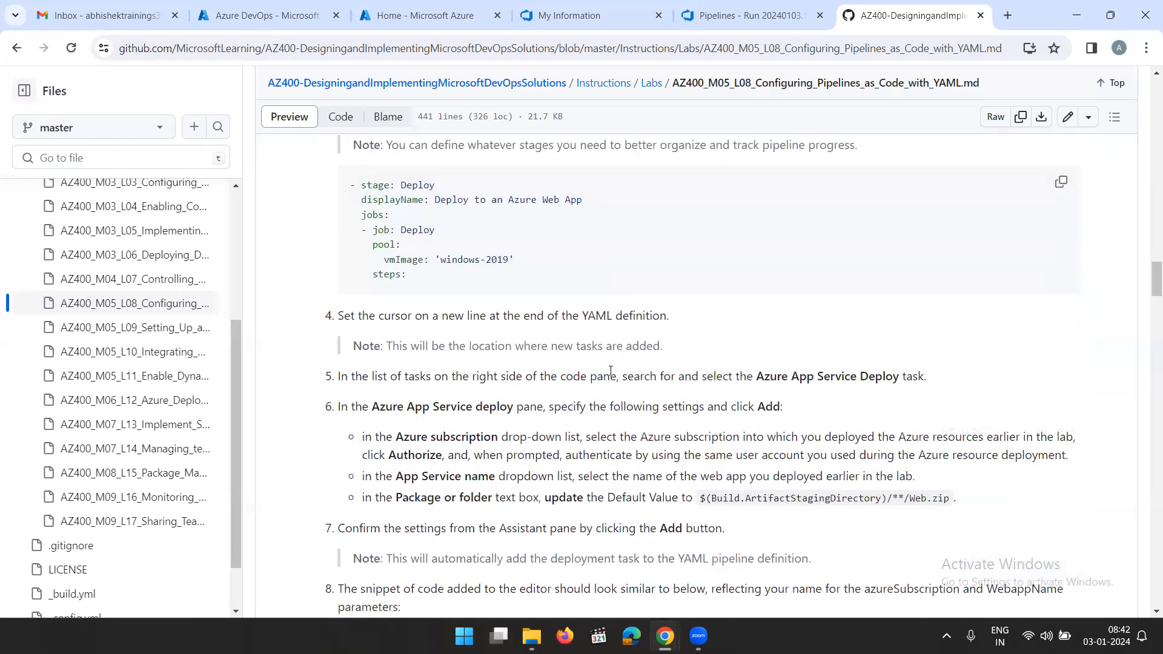
pyautogui.scroll(3, 619, 350)
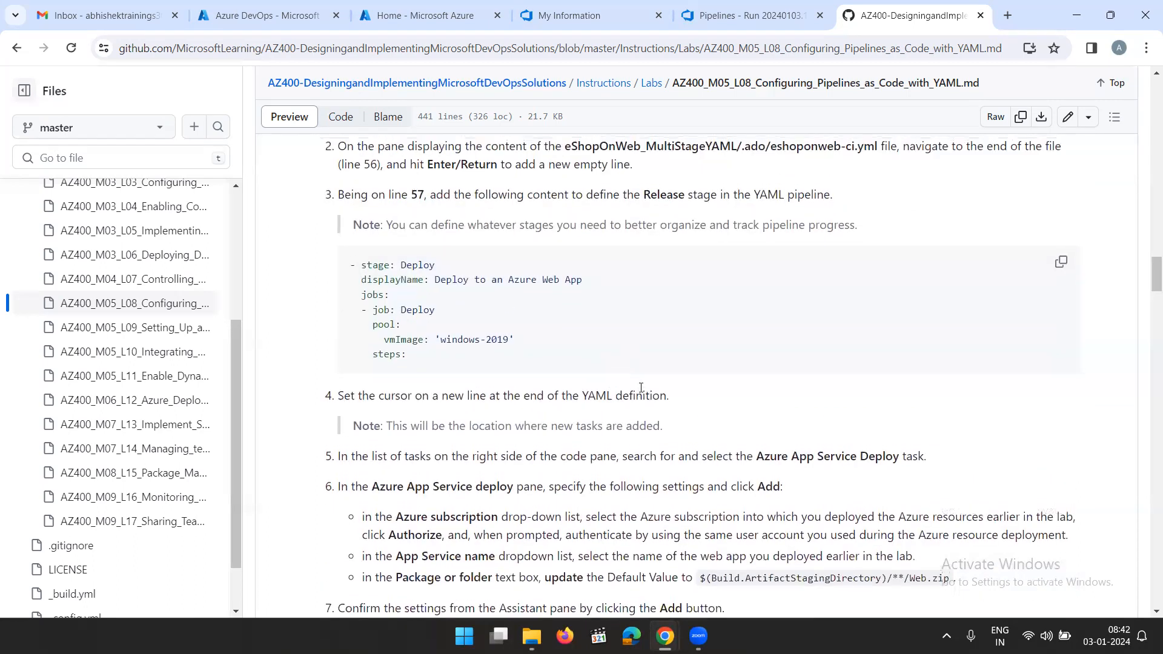
# Return to the pipeline run in Azure DevOps and open the eShopOnWeb_MultiStageYAML pipeline for editing
pyautogui.click(752, 20)
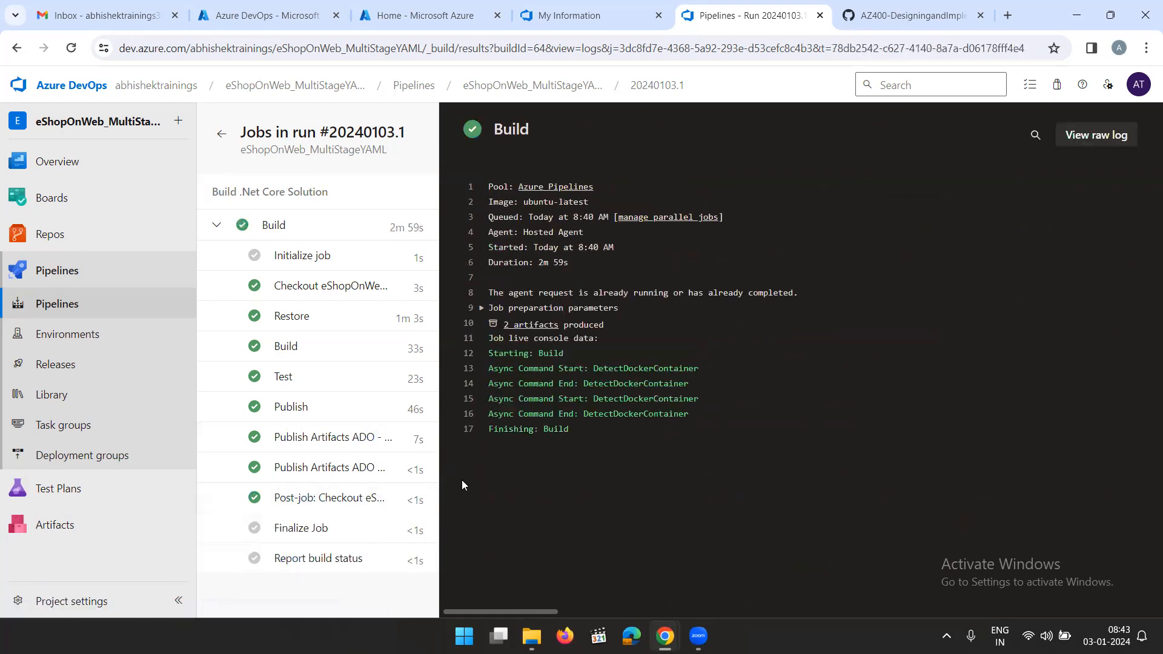
pyautogui.click(54, 274)
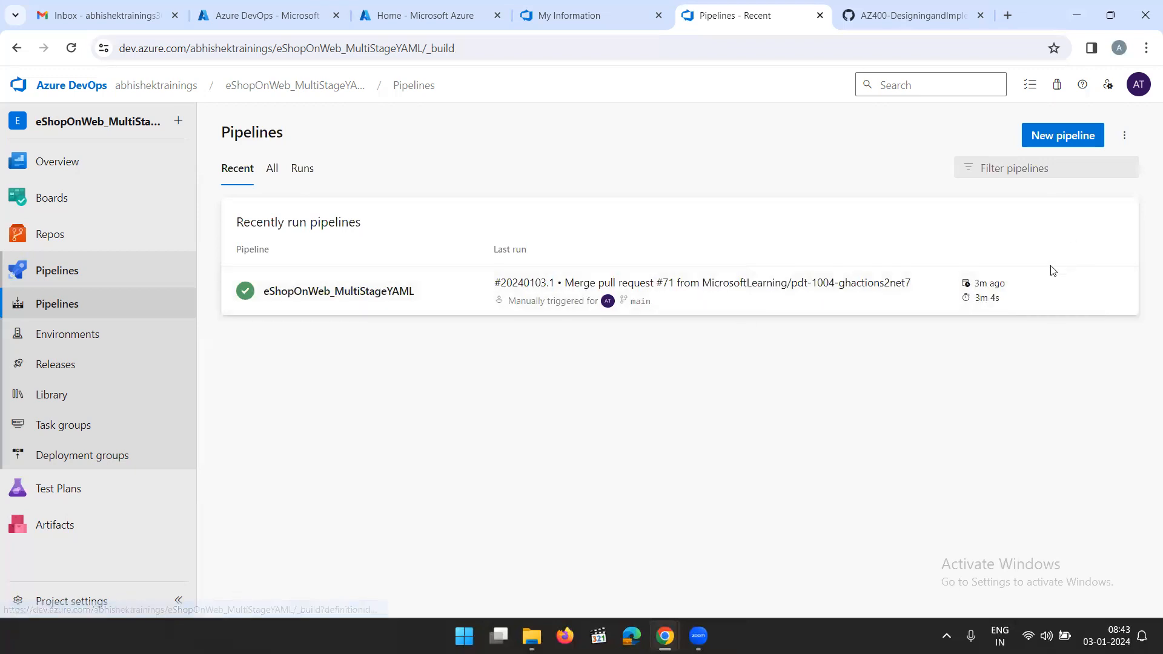
pyautogui.click(1038, 293)
pyautogui.click(1004, 138)
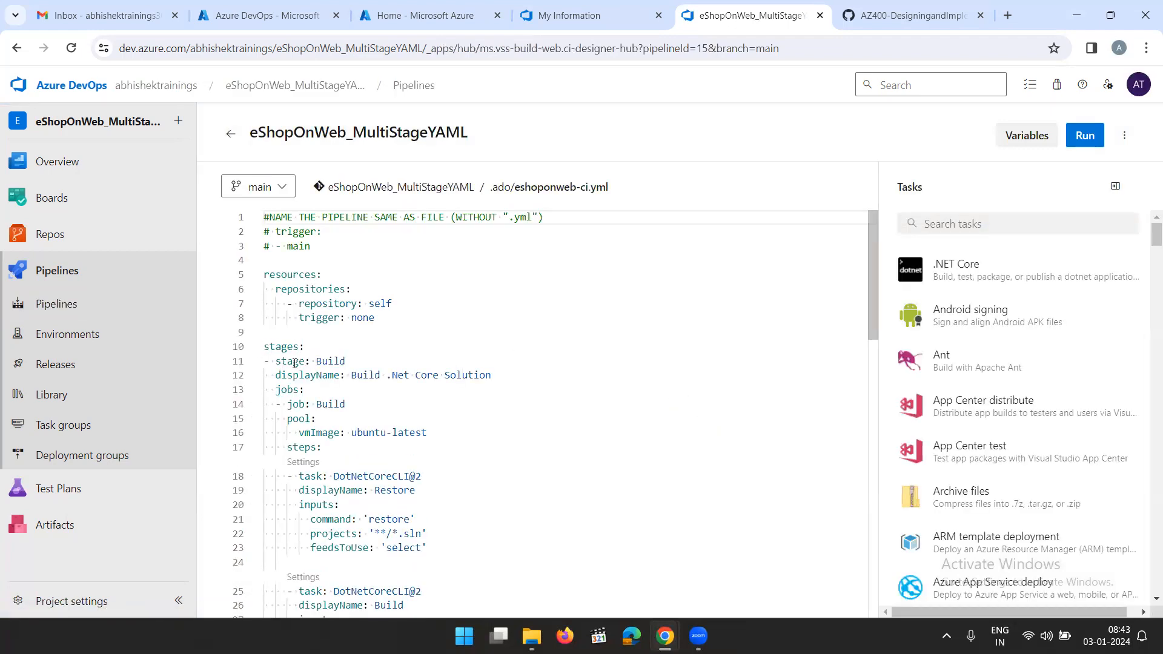
# Examine the tasks in eshoponweb-ci.yml down to the end of the file, checking the lab's Task 2 instructions for where the Deploy stage goes
pyautogui.scroll(-3, 332, 363)
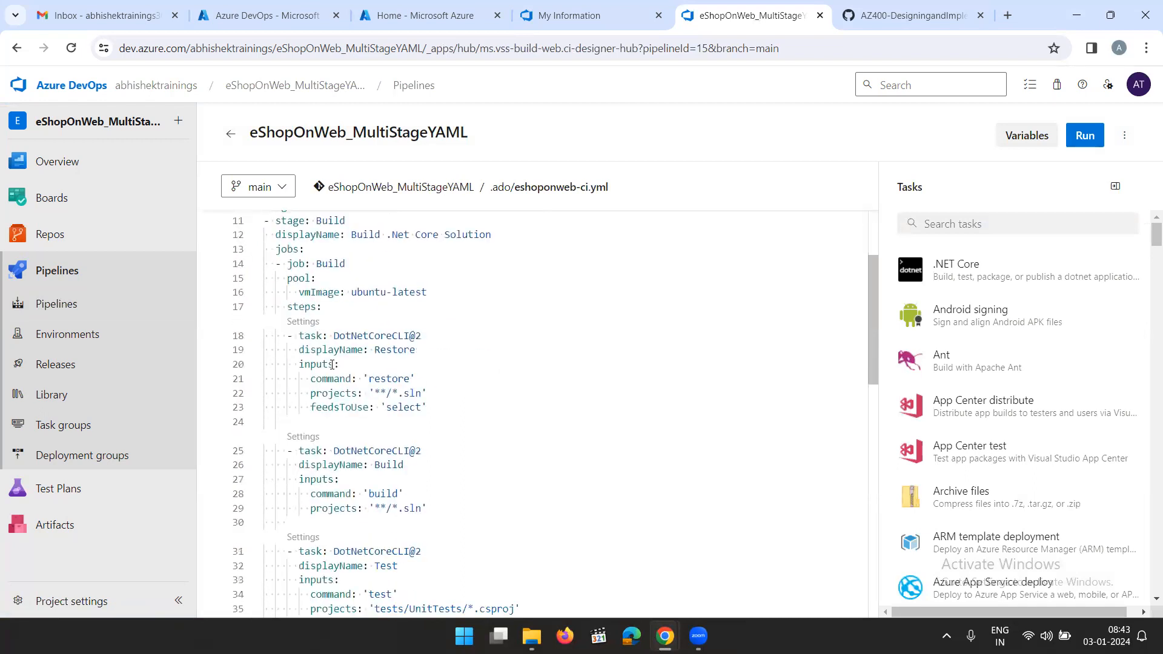
pyautogui.scroll(-1, 357, 442)
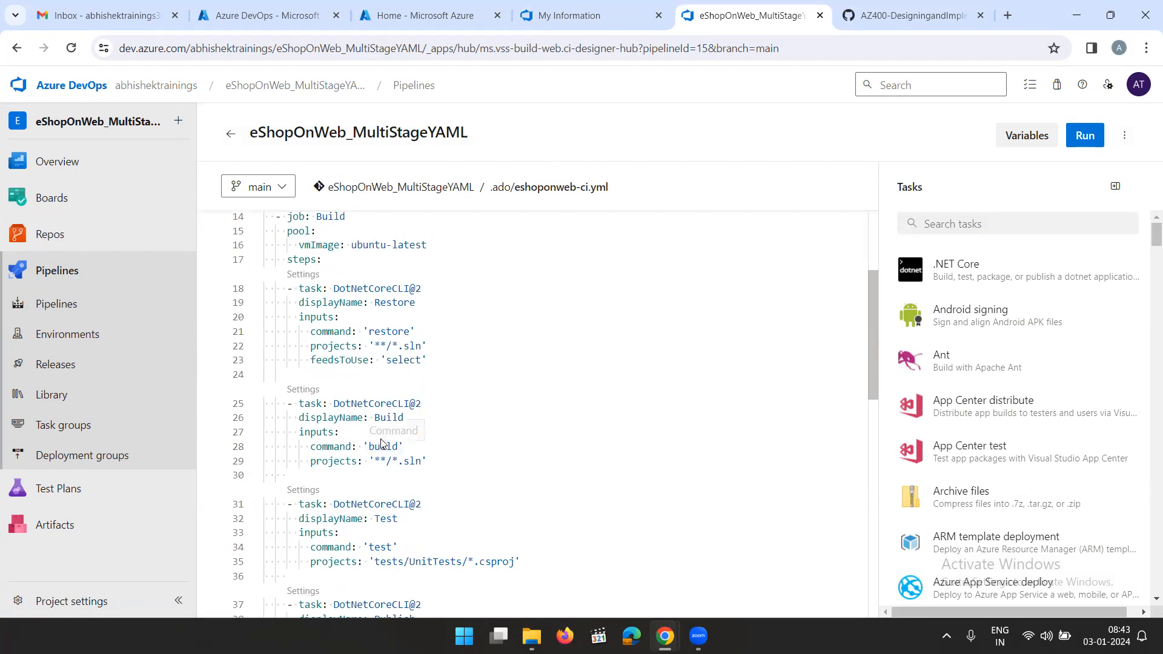
pyautogui.scroll(-1, 381, 438)
pyautogui.scroll(-3, 383, 470)
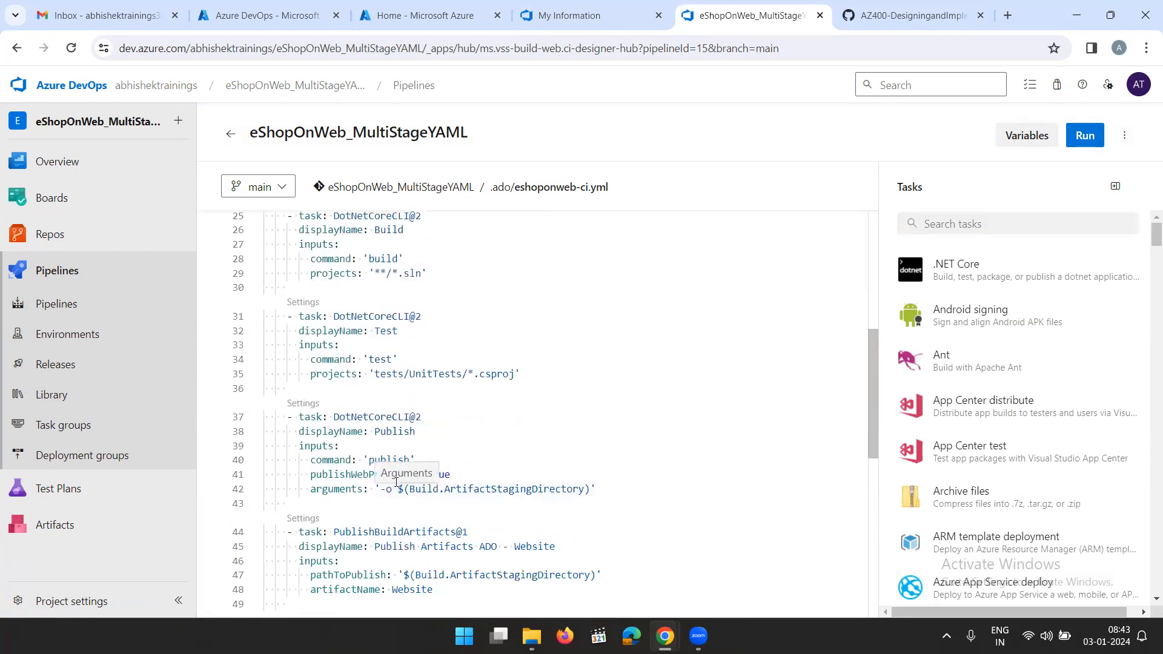
pyautogui.scroll(-1, 397, 482)
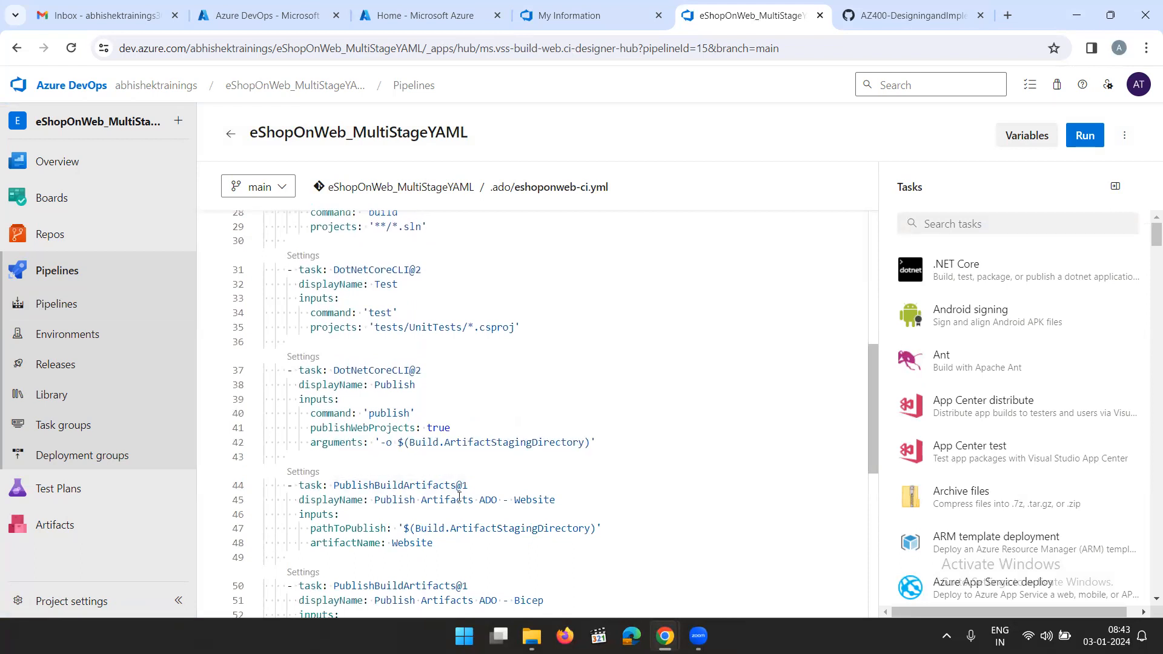
pyautogui.scroll(-1, 459, 495)
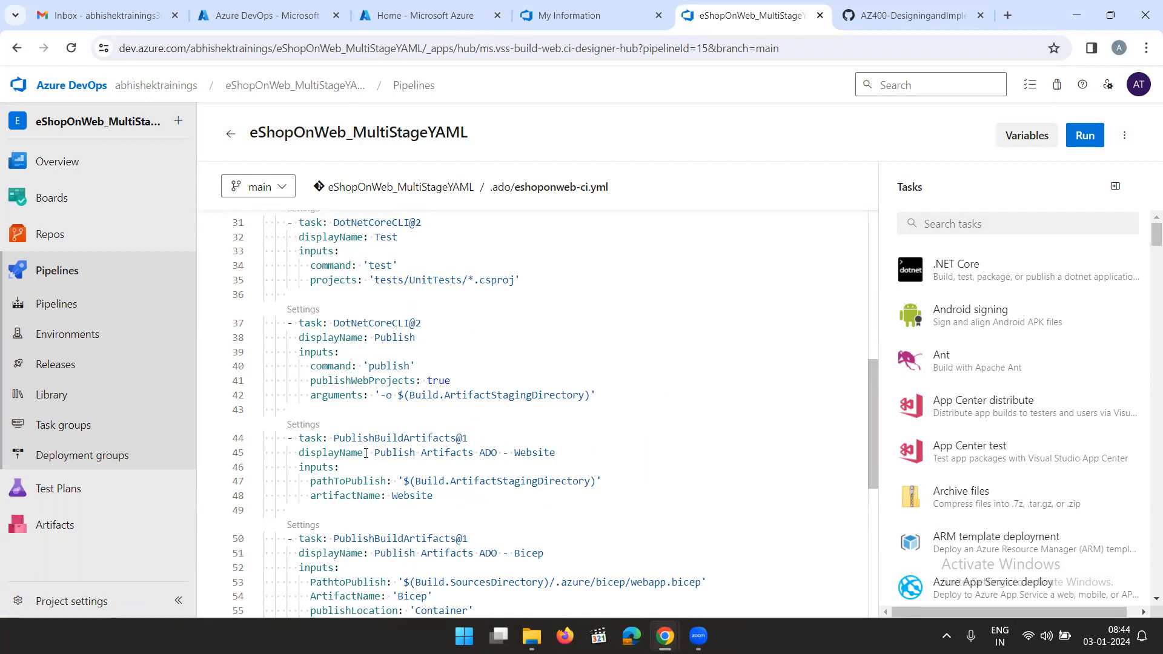
pyautogui.click(900, 14)
pyautogui.scroll(1, 544, 354)
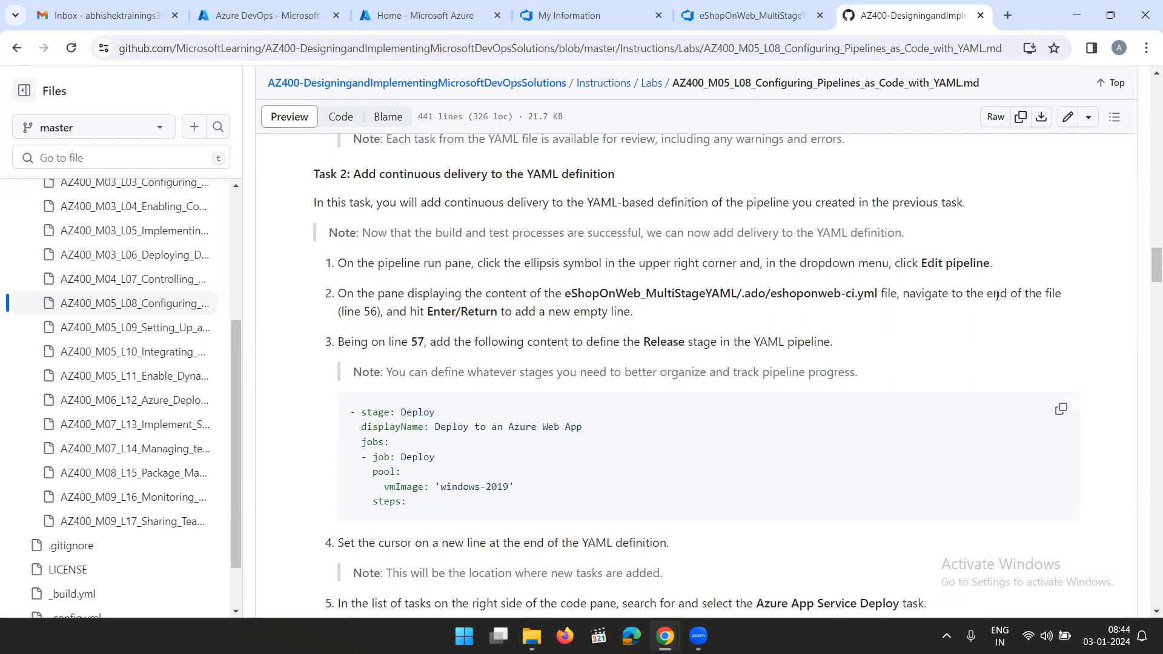
pyautogui.click(747, 15)
pyautogui.scroll(-3, 421, 409)
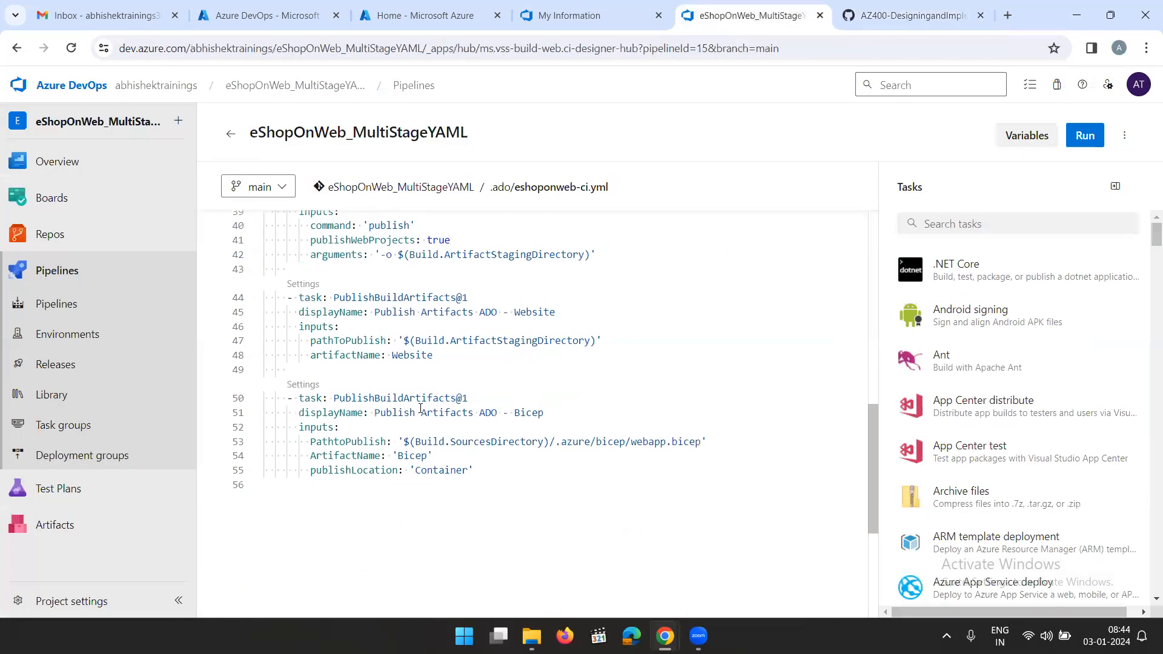
pyautogui.scroll(10, 427, 486)
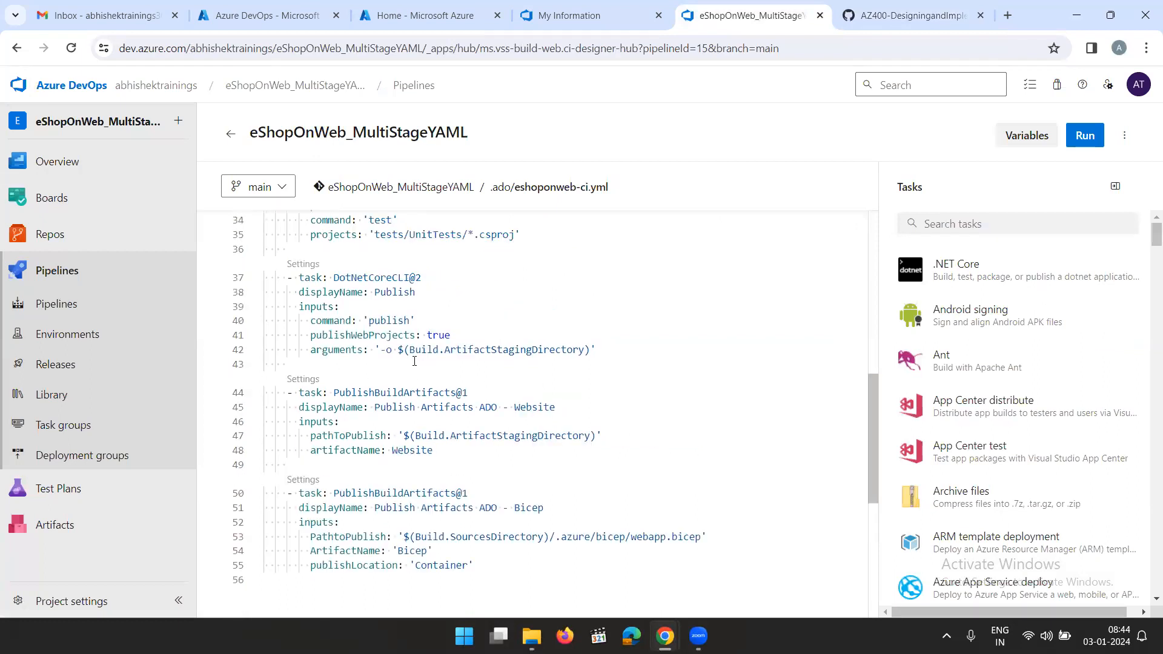
# Copy the Deploy stage YAML snippet from step 3 of the lab's Task 2 instructions on GitHub
pyautogui.scroll(1, 340, 314)
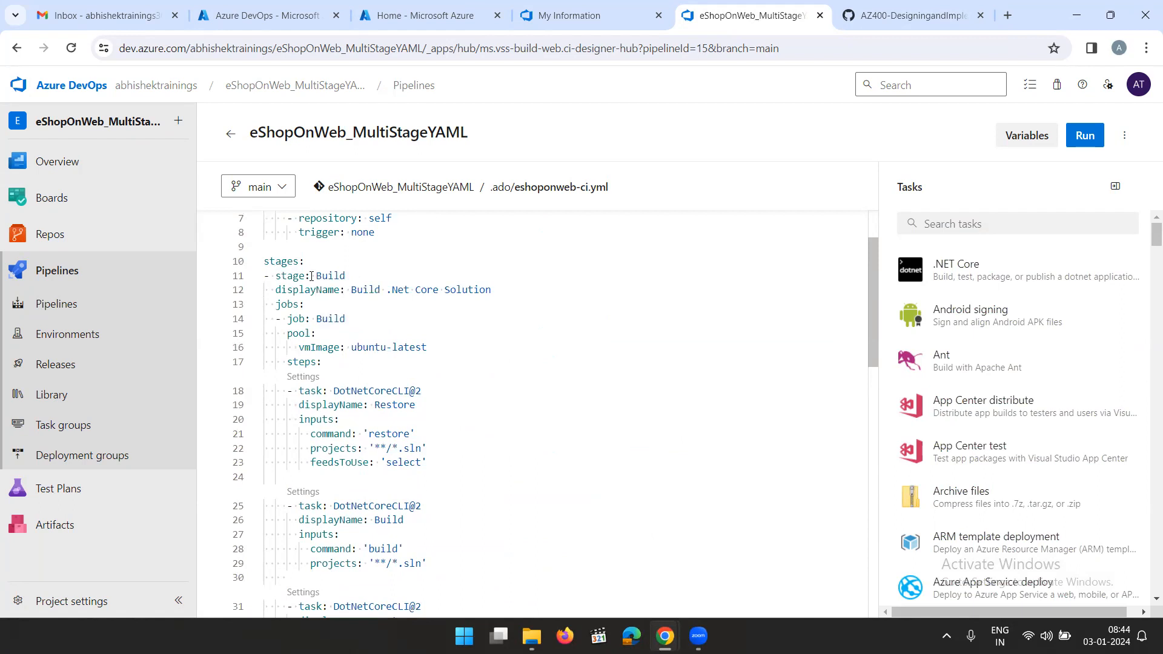
pyautogui.click(884, 15)
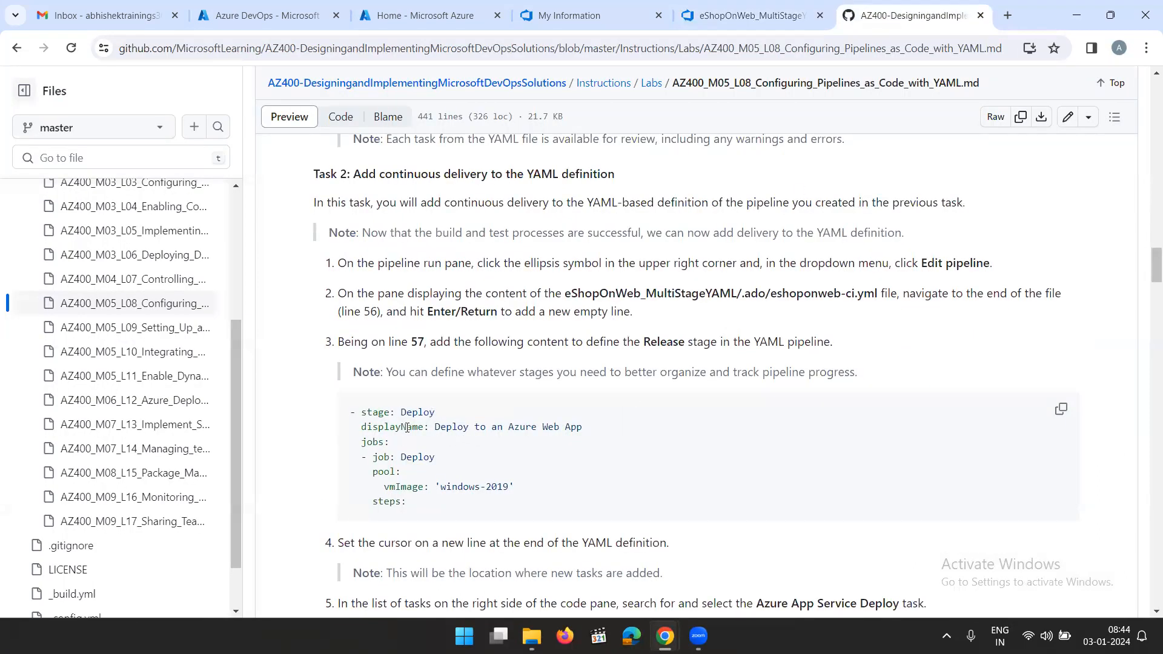
pyautogui.click(1064, 411)
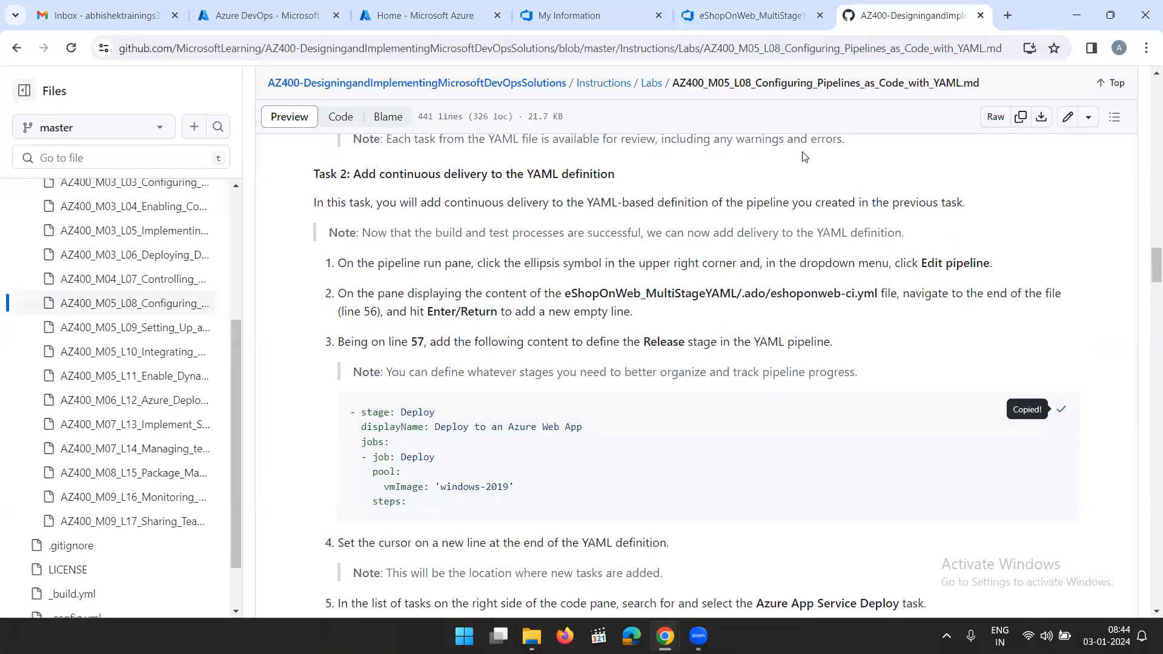
# Return to eshoponweb-ci.yml in Azure DevOps and paste the copied Deploy stage on a new line 57 at the end of the file
pyautogui.click(736, 17)
pyautogui.scroll(-5, 524, 312)
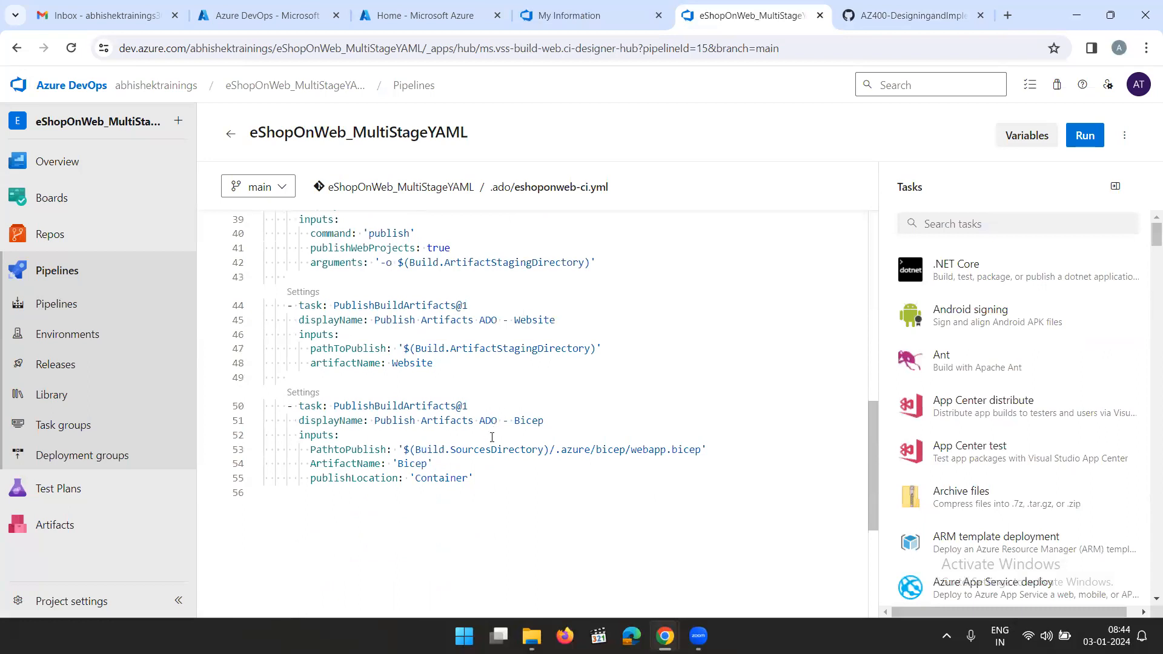
pyautogui.click(455, 492)
pyautogui.press('Return')
pyautogui.hotkey('ctrl', 'space')
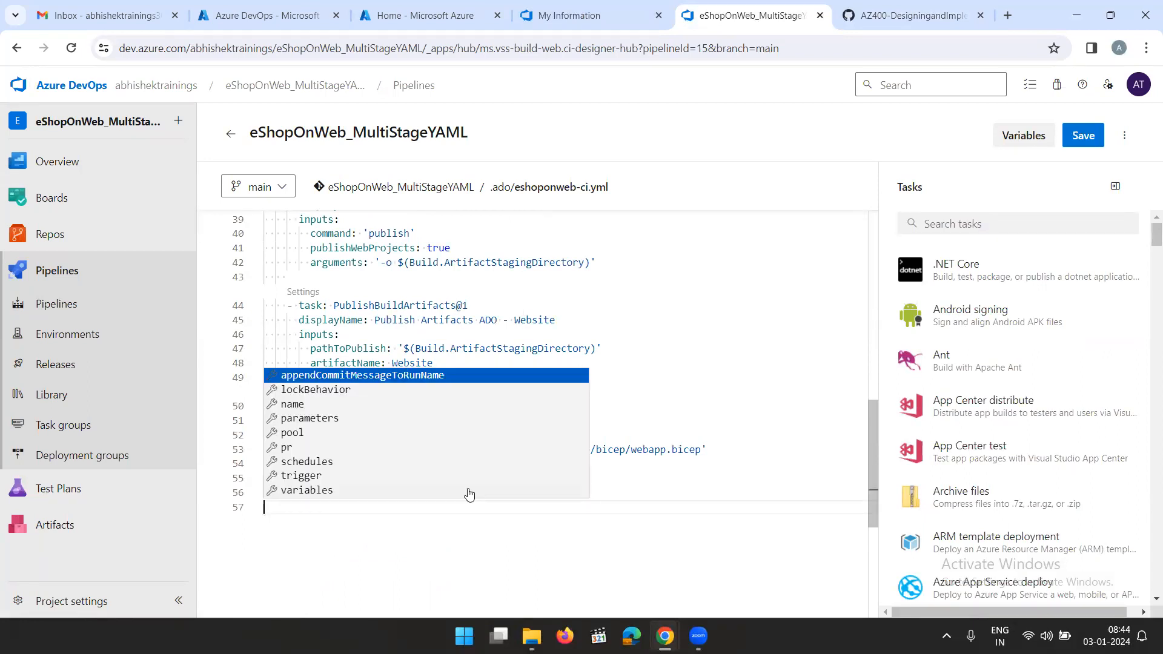
pyautogui.rightClick(295, 504)
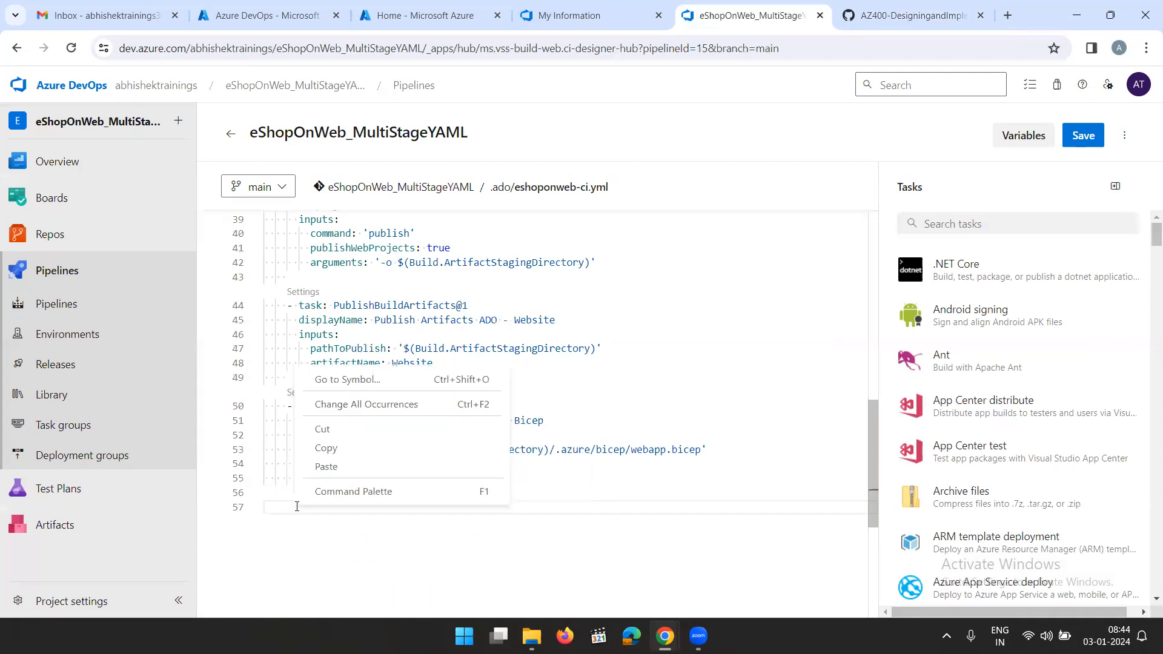
pyautogui.click(355, 468)
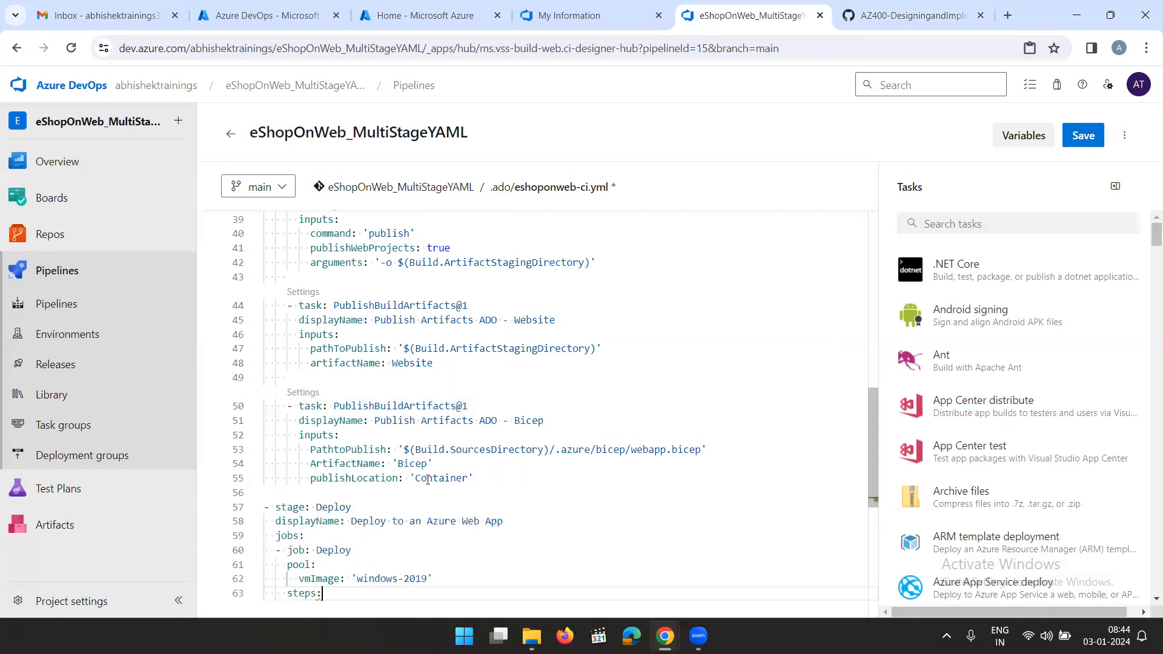
pyautogui.scroll(-2, 607, 476)
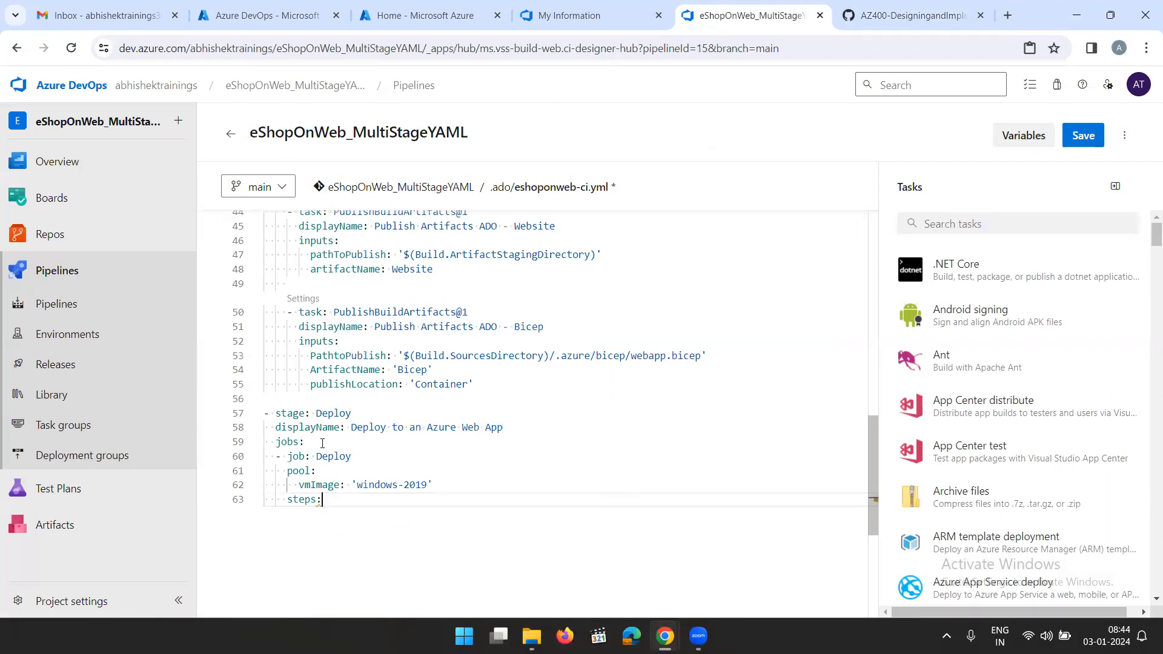
pyautogui.moveTo(332, 504); pyautogui.dragTo(262, 424)
pyautogui.hotkey('ctrl', 'c')
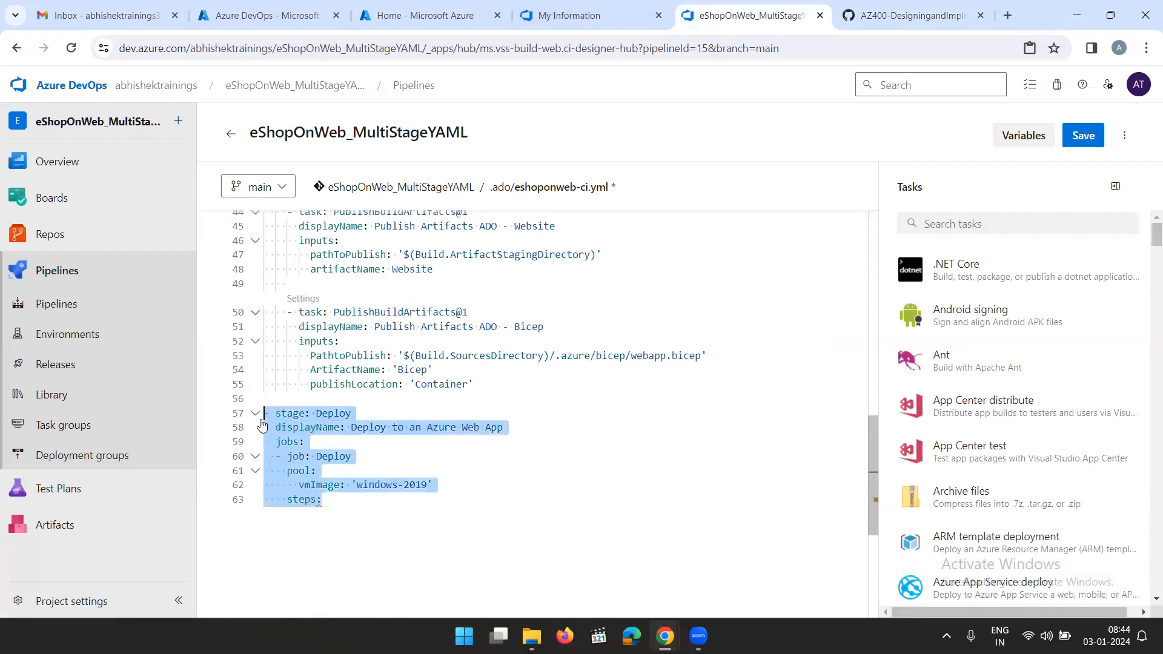
pyautogui.click(329, 501)
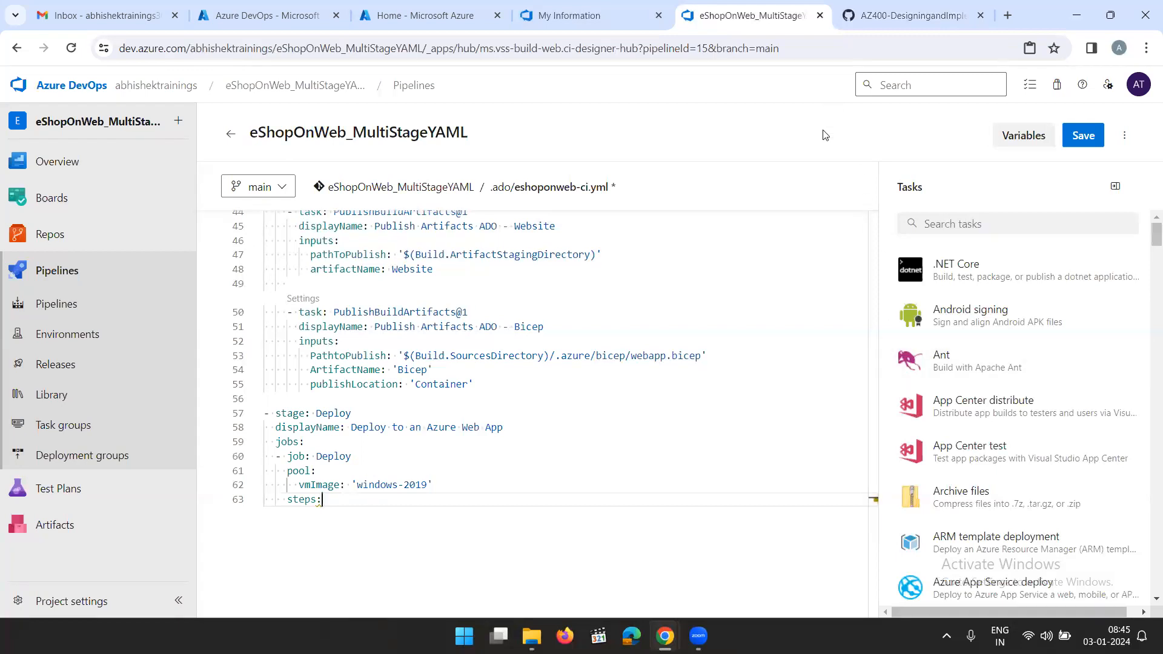
# Check the lab's Azure App Service deploy instructions, add an empty line below the Deploy job's steps and open the Azure App Service deploy task settings
pyautogui.click(884, 18)
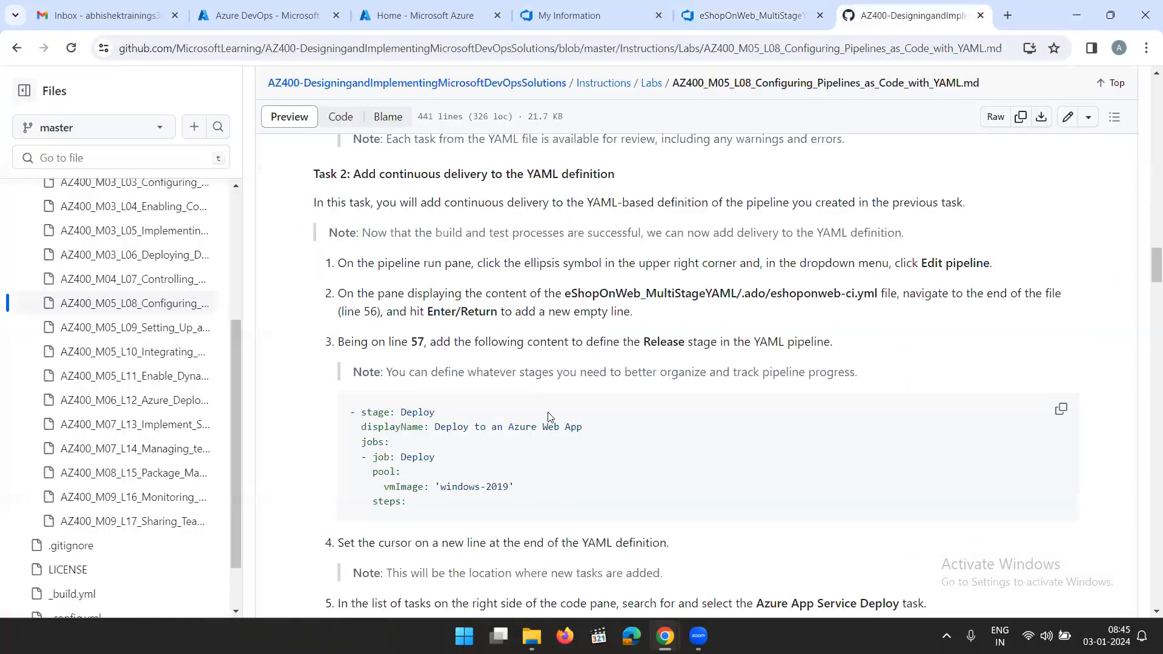
pyautogui.scroll(-2, 545, 418)
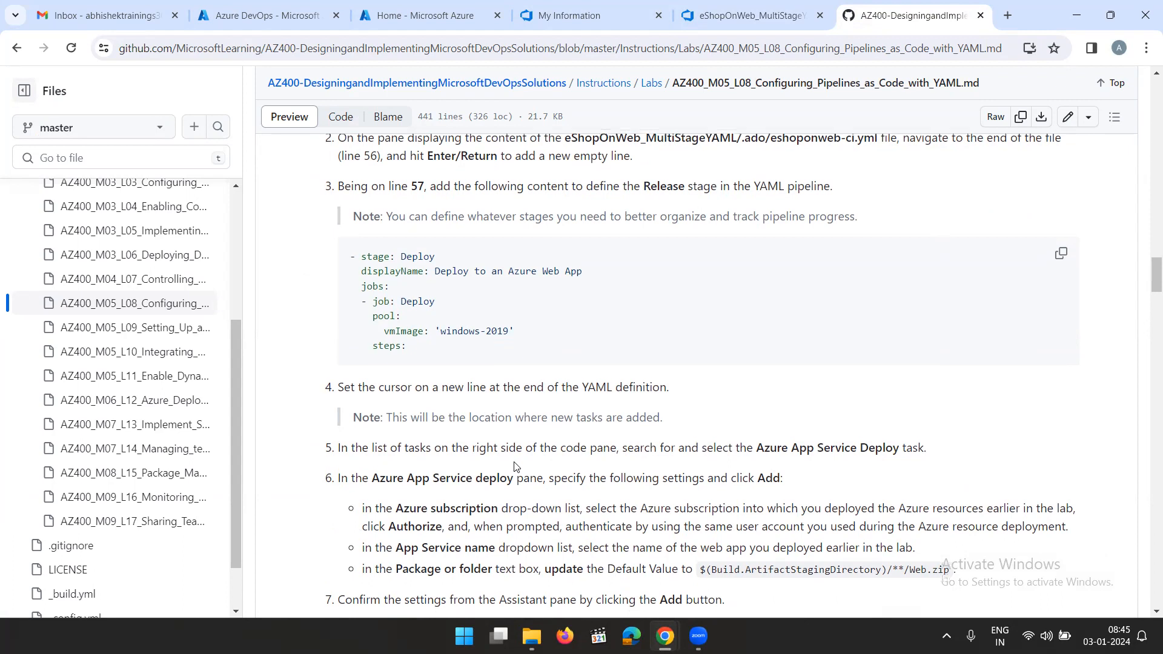
pyautogui.scroll(-2, 523, 472)
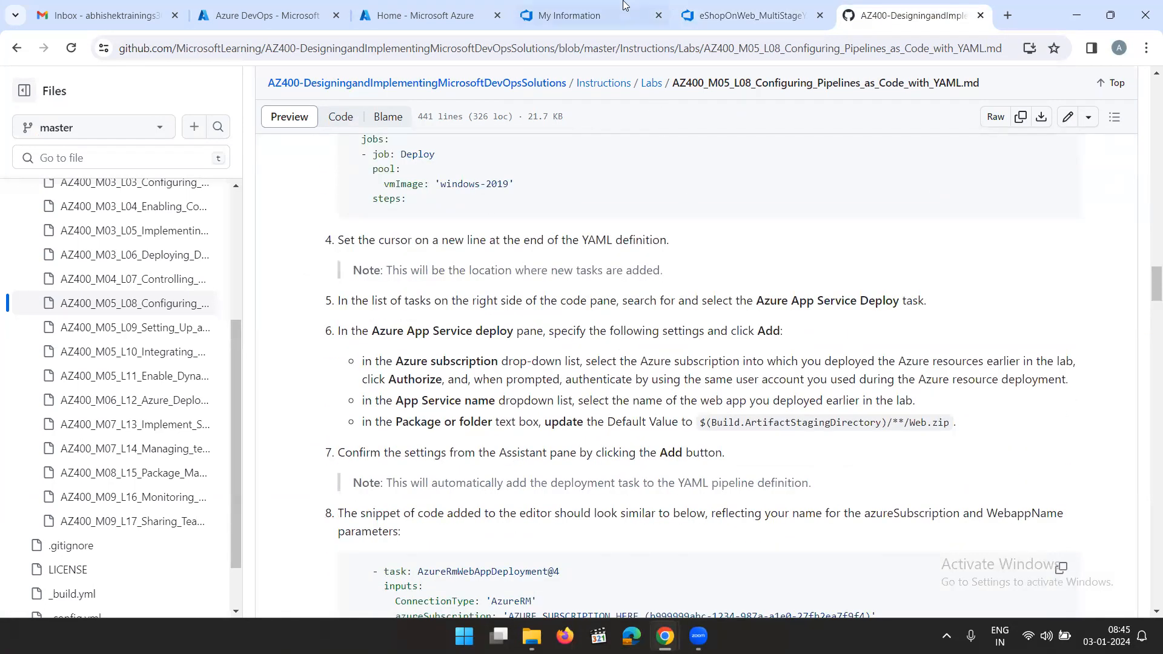
pyautogui.click(761, 15)
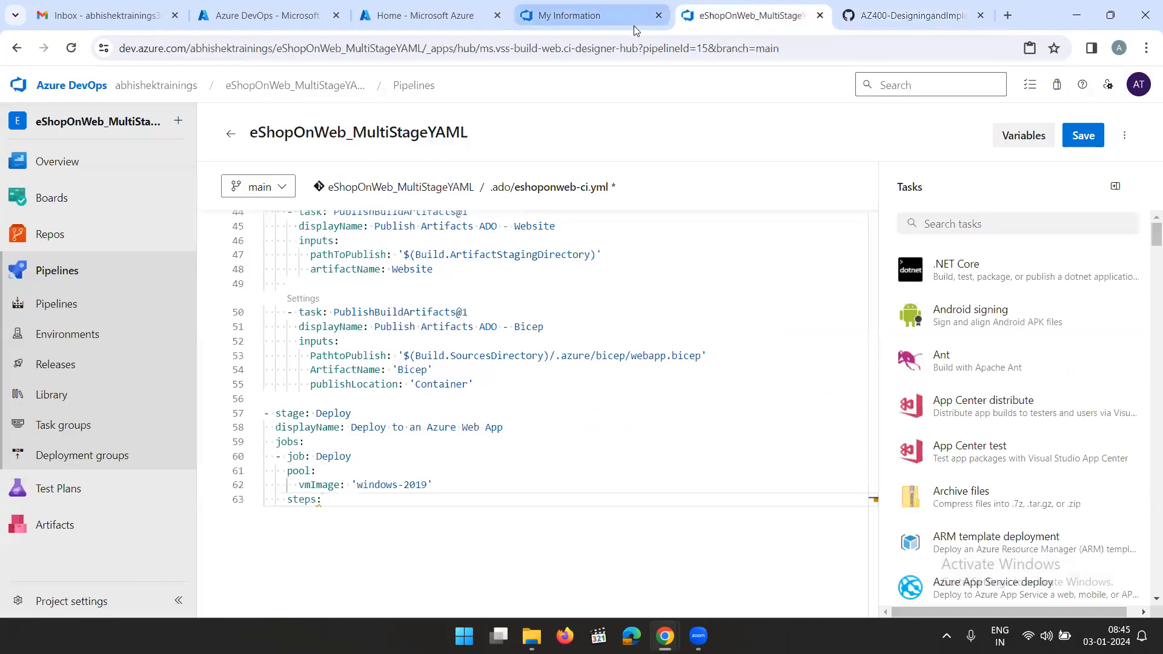
pyautogui.click(350, 504)
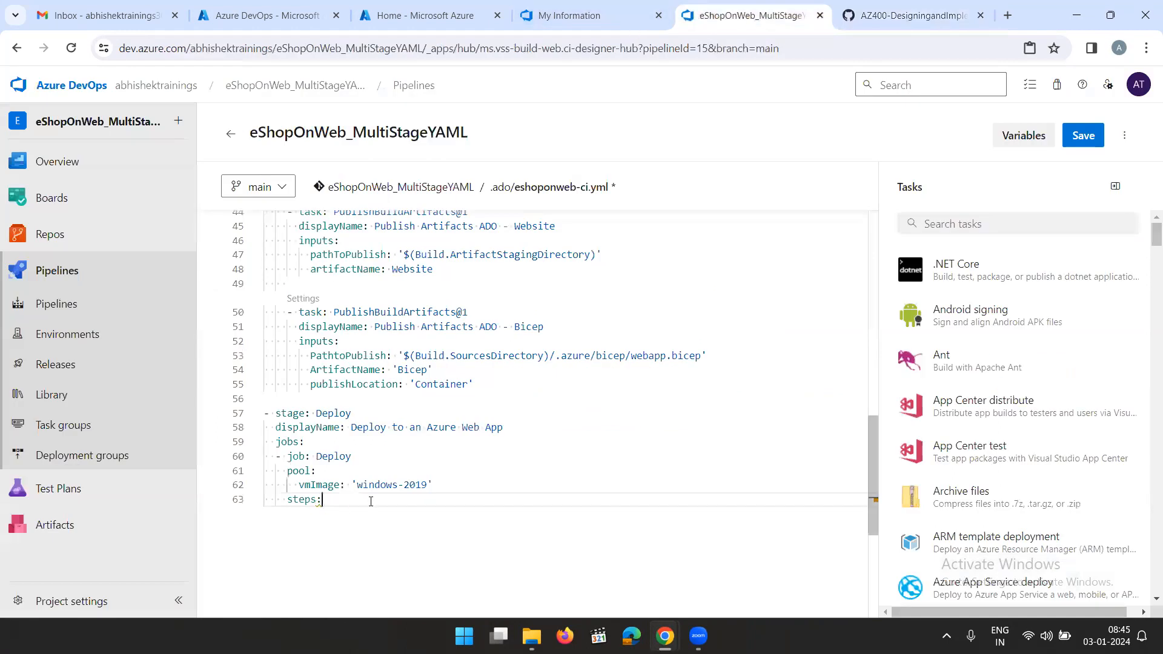
pyautogui.press('Return')
pyautogui.hotkey('ctrl', 'space')
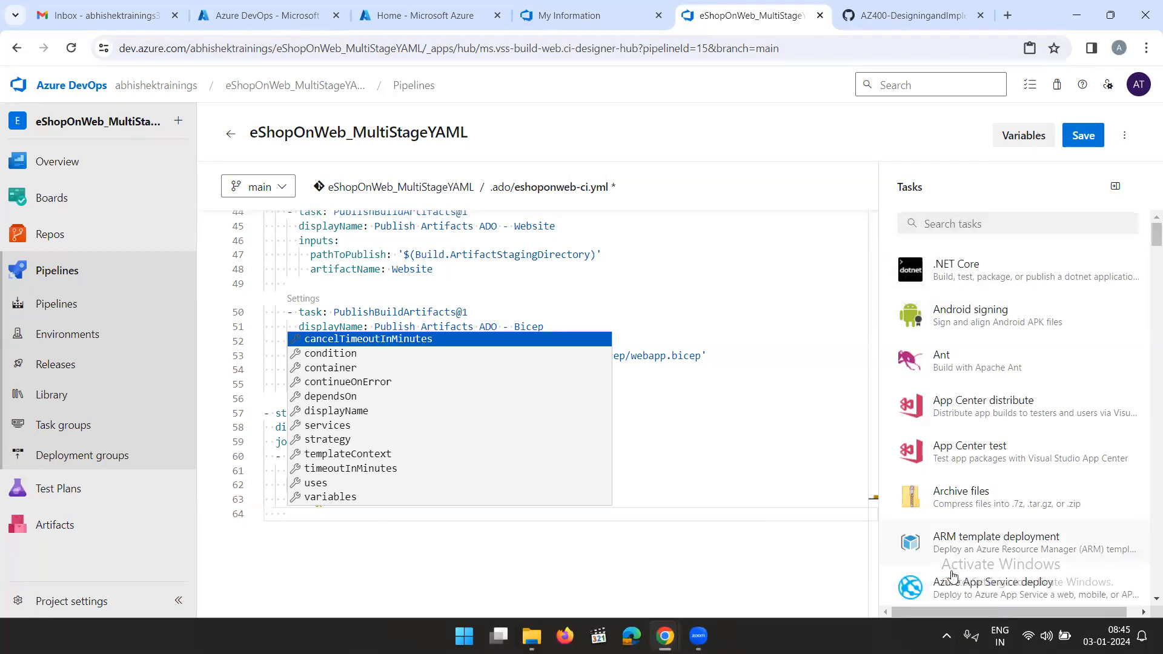
pyautogui.click(1011, 591)
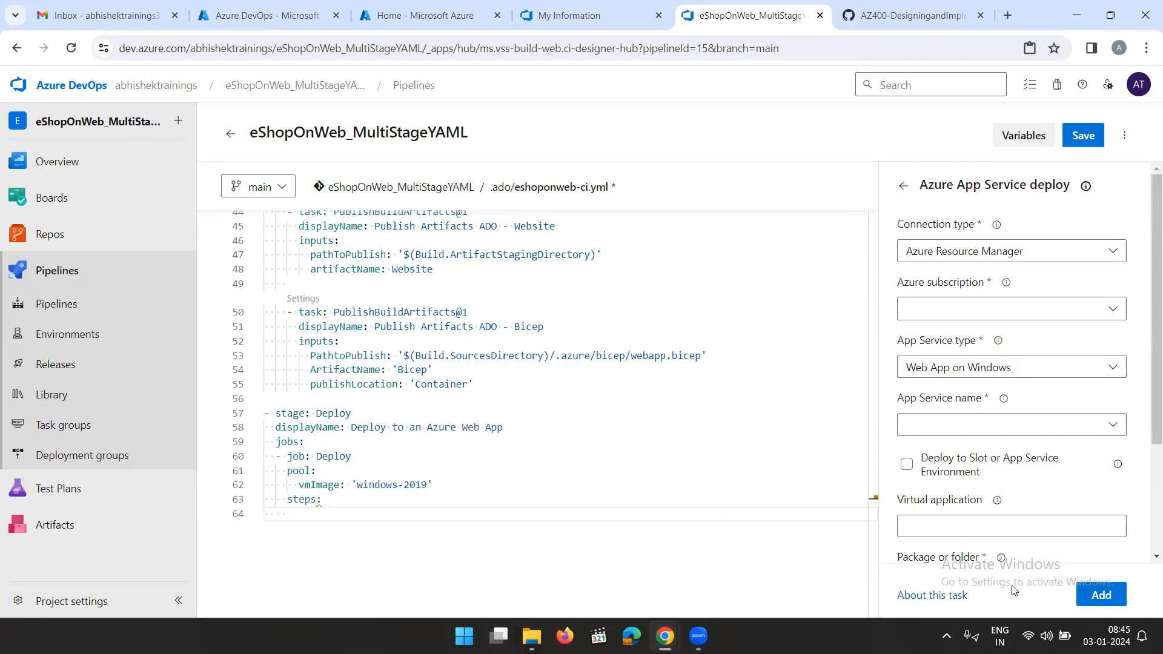
# Try to choose an Azure subscription for the Azure App Service deploy task
pyautogui.click(987, 311)
pyautogui.click(1049, 311)
pyautogui.click(1049, 312)
pyautogui.click(1049, 311)
pyautogui.click(1051, 311)
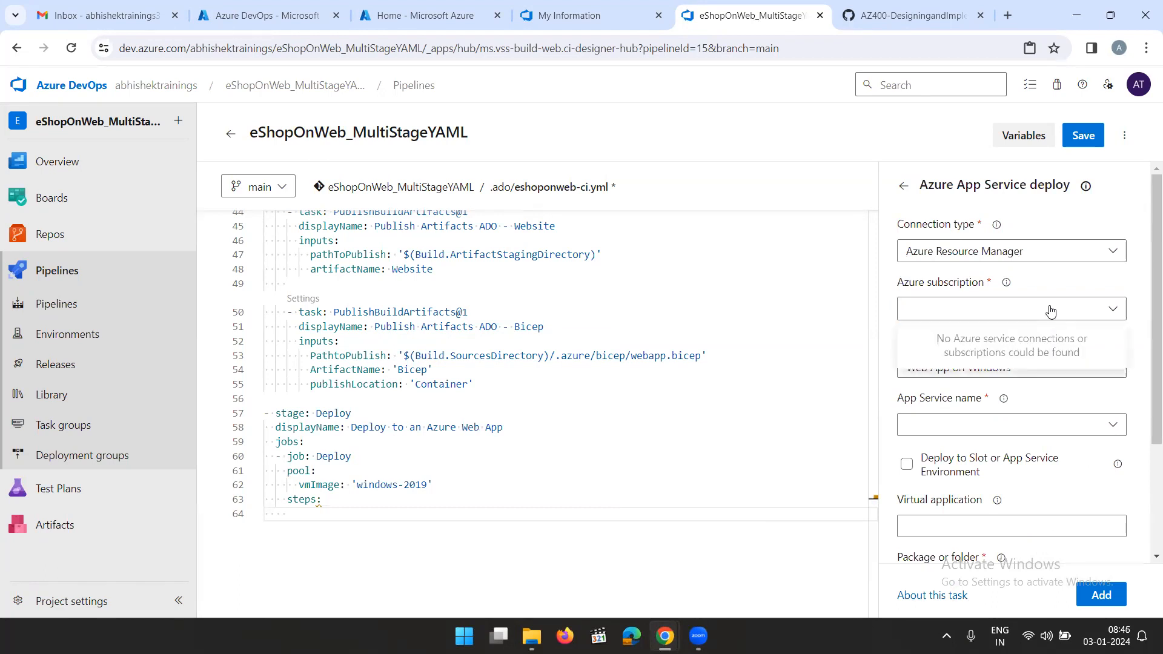
pyautogui.click(1051, 311)
# Switch the deploy task's connection type to Publish Profile and back to Azure Resource Manager
pyautogui.click(1037, 251)
pyautogui.click(1030, 305)
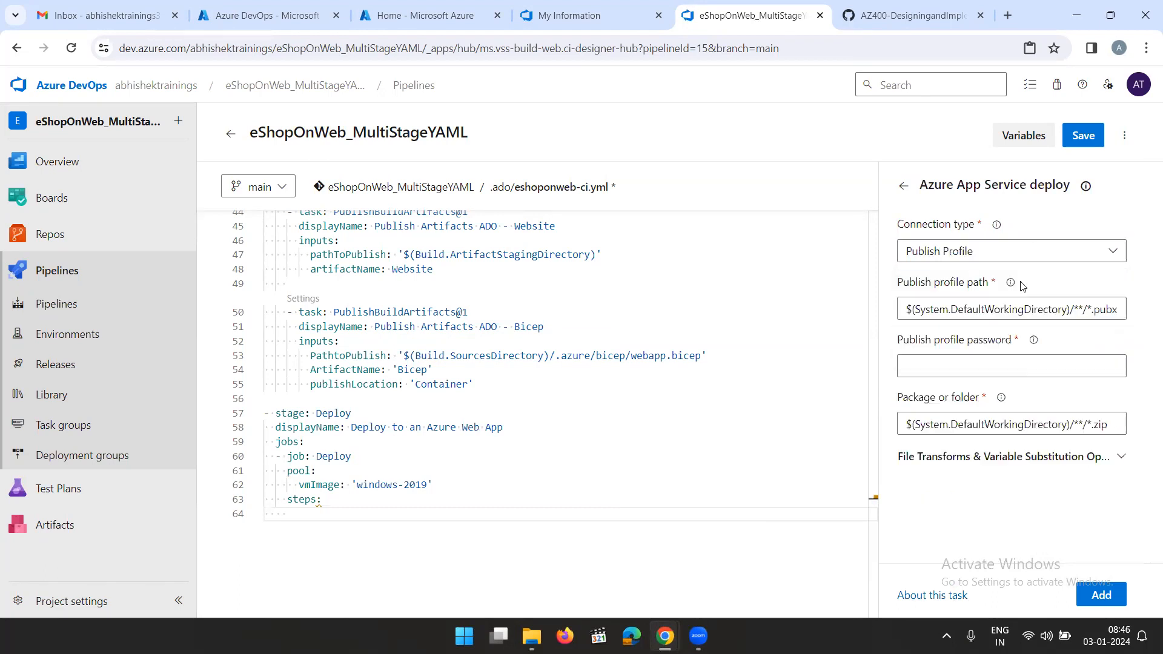
pyautogui.click(1032, 254)
pyautogui.click(1024, 285)
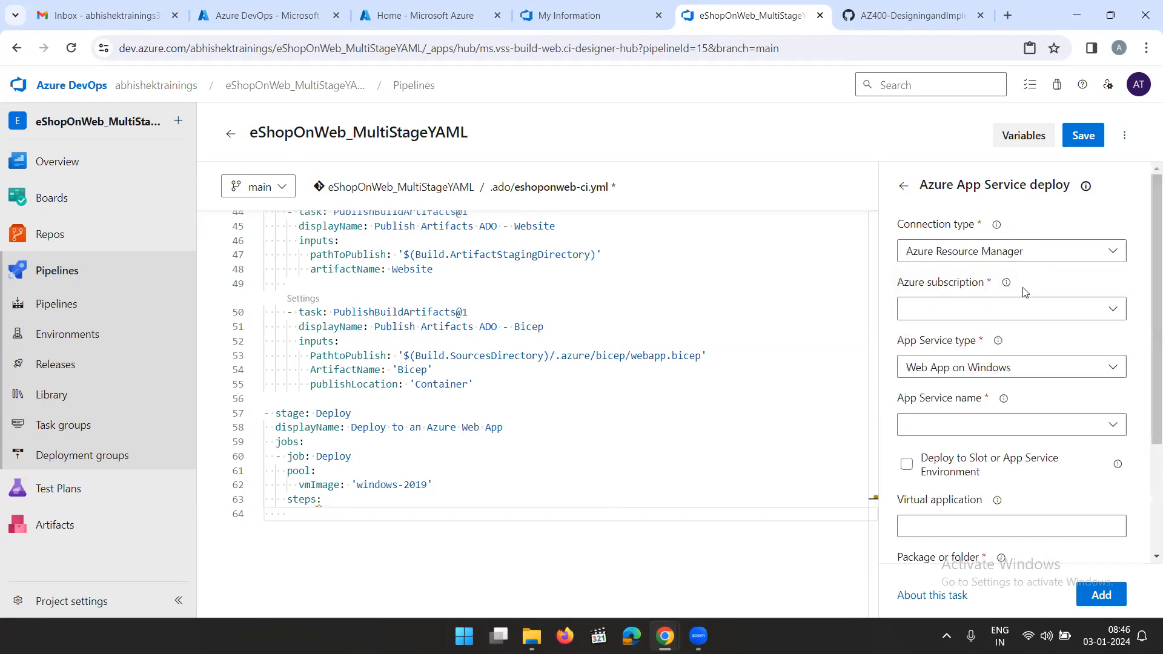
# Retry loading the available Azure subscriptions for the deploy task with the Azure Resource Manager connection
pyautogui.click(1034, 310)
pyautogui.click(1033, 310)
pyautogui.click(1035, 310)
pyautogui.click(1035, 310)
pyautogui.click(1037, 310)
pyautogui.click(1036, 310)
pyautogui.click(1036, 310)
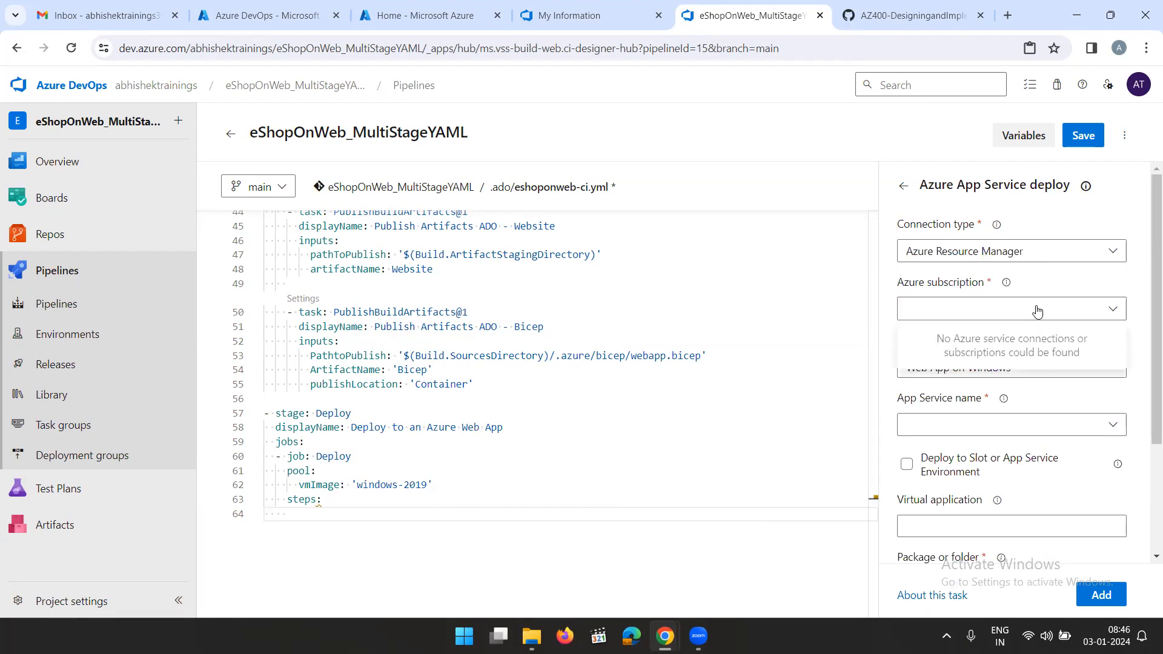
pyautogui.click(1040, 314)
pyautogui.click(1040, 315)
pyautogui.click(1039, 314)
pyautogui.click(1040, 314)
pyautogui.click(1039, 314)
pyautogui.click(1040, 314)
pyautogui.click(1040, 314)
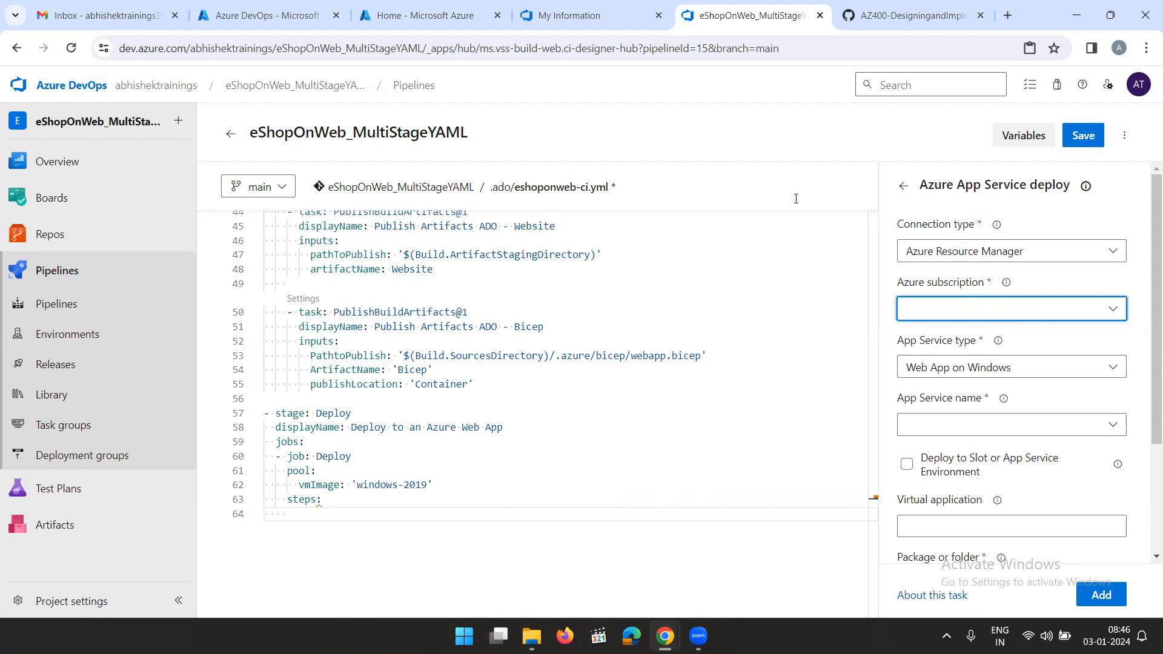
# Check the resources in the az400m05l11-RG resource group in the Azure portal and return to the pipeline editor
pyautogui.click(417, 16)
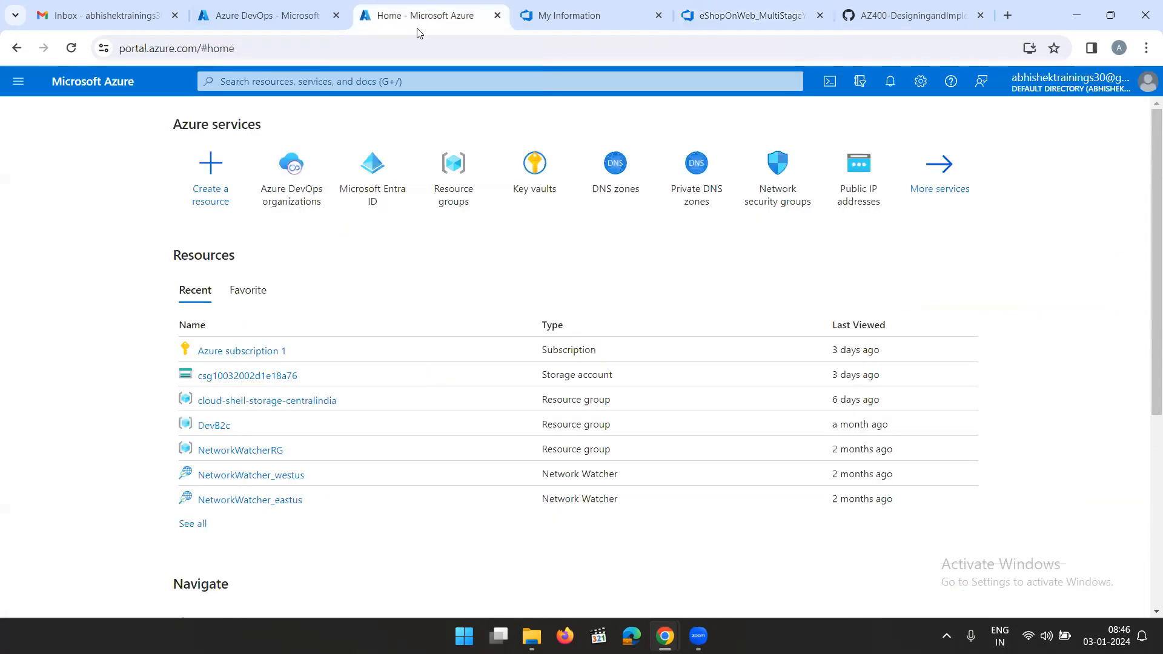
pyautogui.click(456, 183)
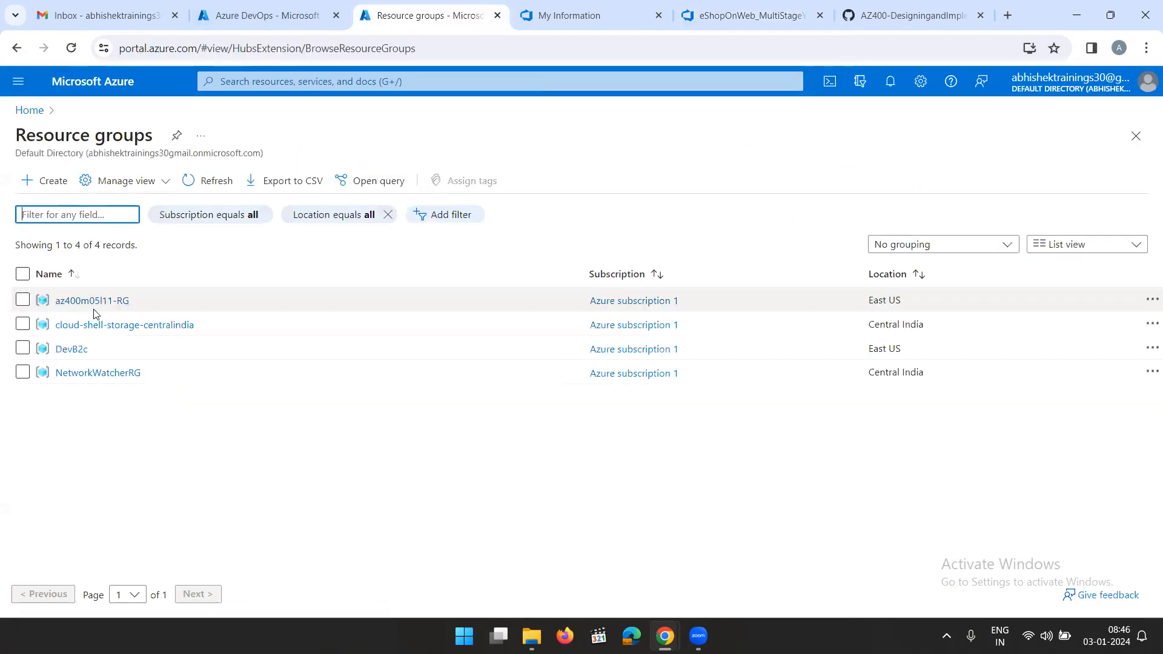
pyautogui.click(91, 301)
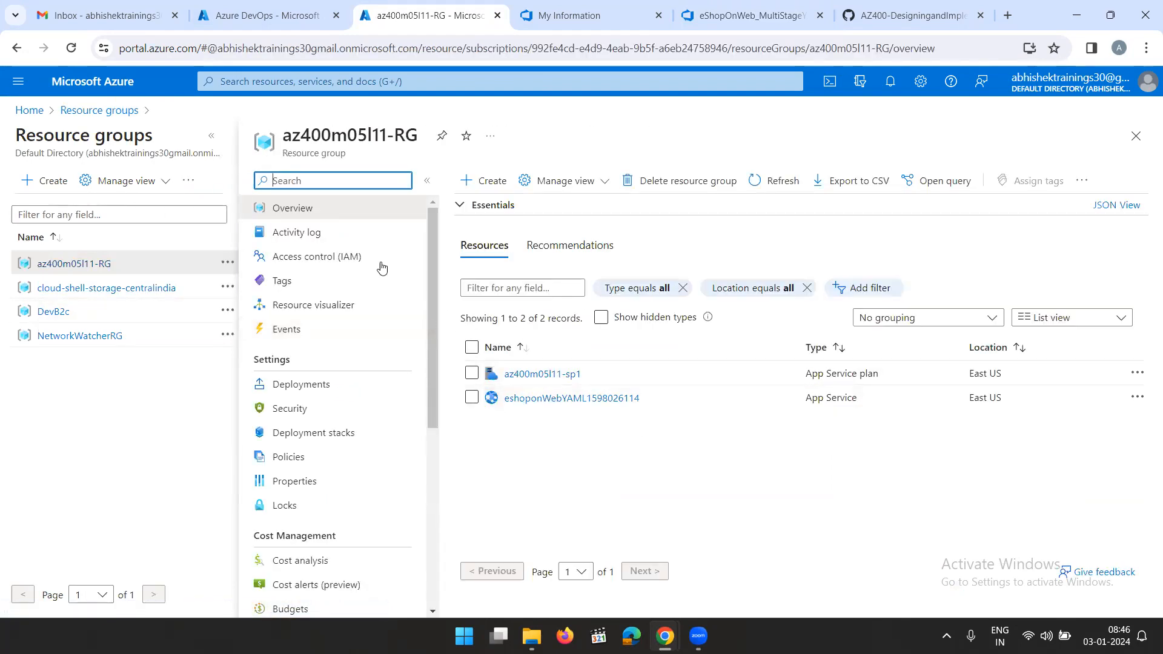
pyautogui.click(29, 109)
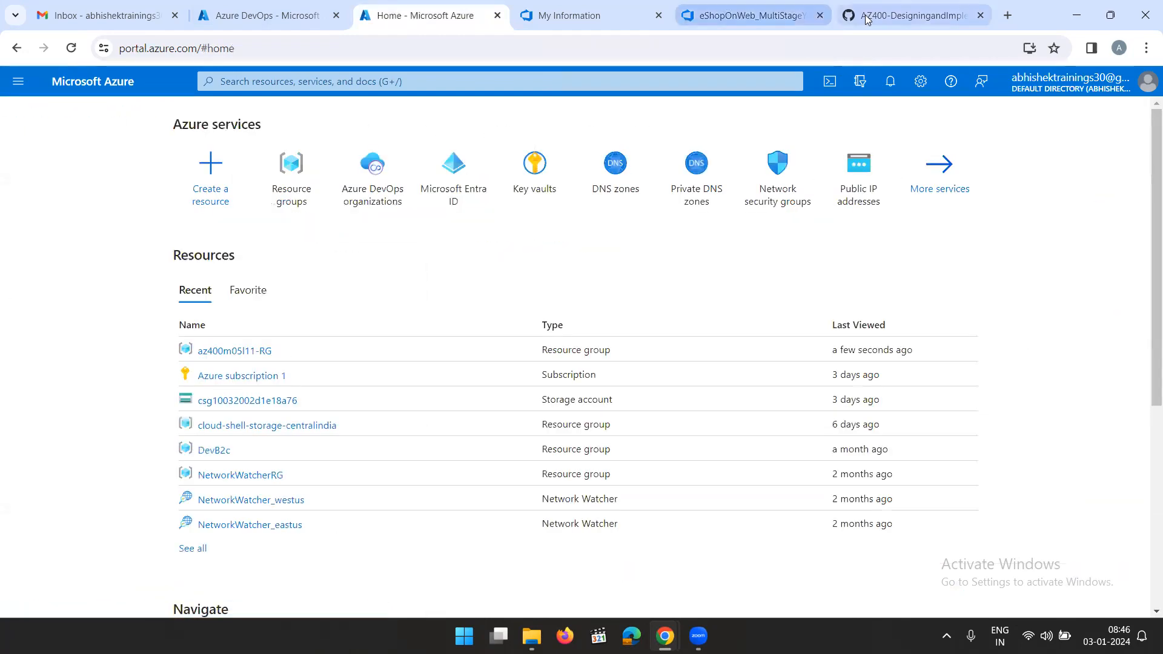
pyautogui.click(867, 18)
pyautogui.click(722, 18)
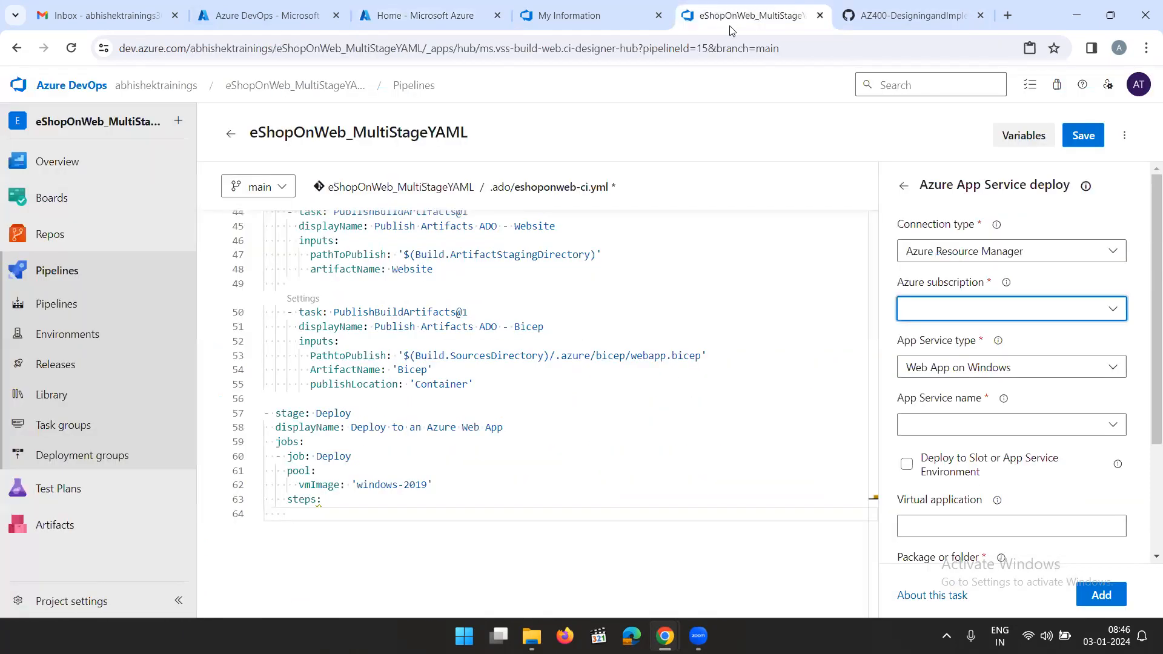
# Try the Azure subscription selection once more and reload the pipeline editor, discarding the unsaved changes
pyautogui.click(962, 319)
pyautogui.click(966, 320)
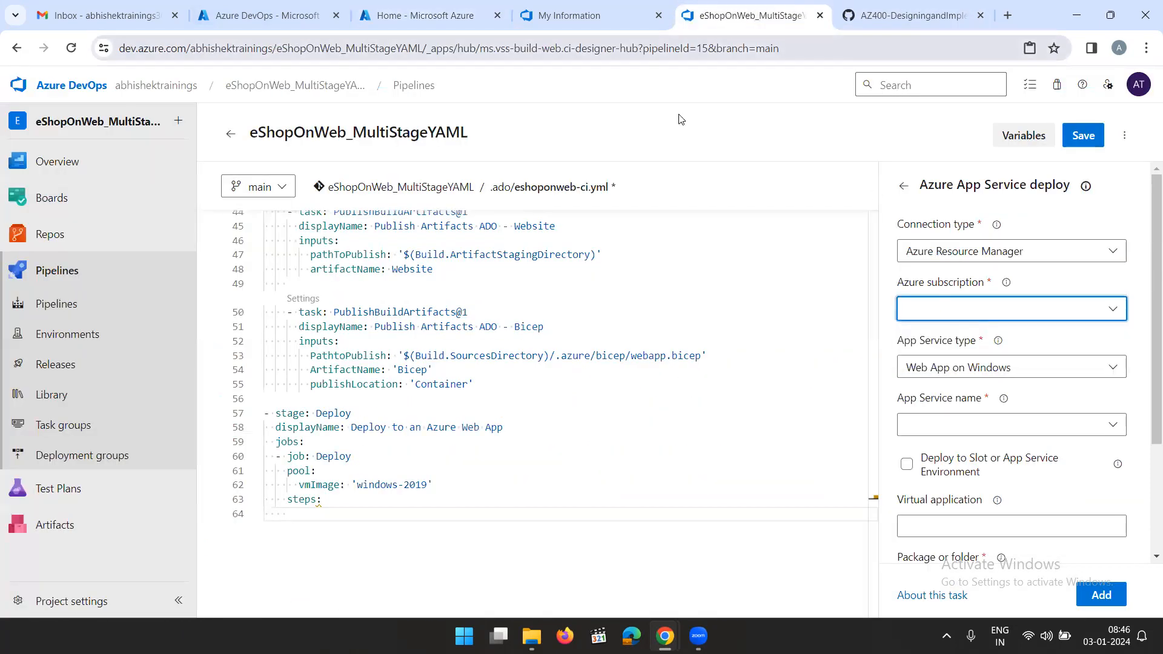
pyautogui.hotkey('ctrl', 'l')
pyautogui.press('Return')
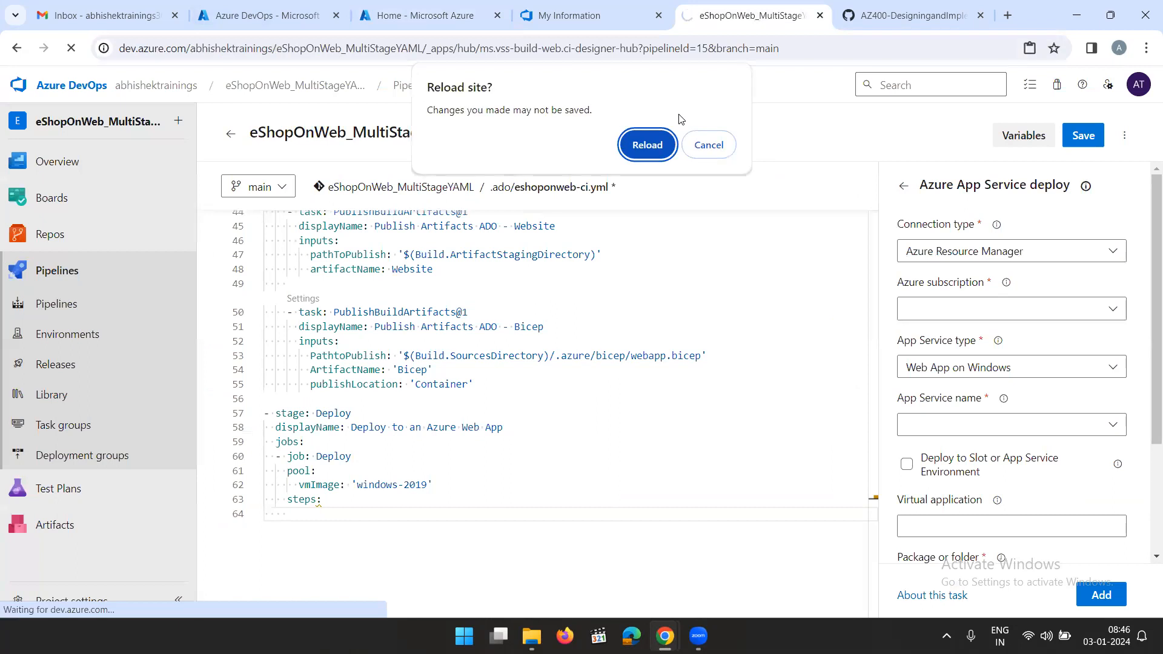
pyautogui.click(648, 149)
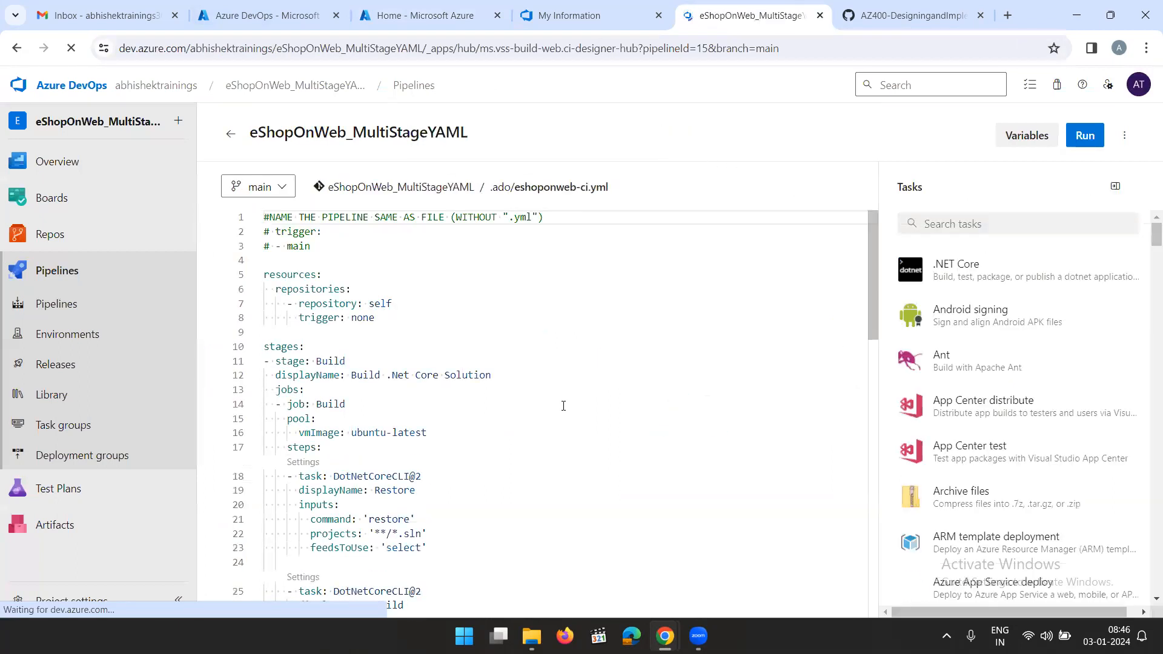
# Paste the copied Deploy stage on a new line 57 of eshoponweb-ci.yml and add an empty line below its steps
pyautogui.scroll(-10, 563, 406)
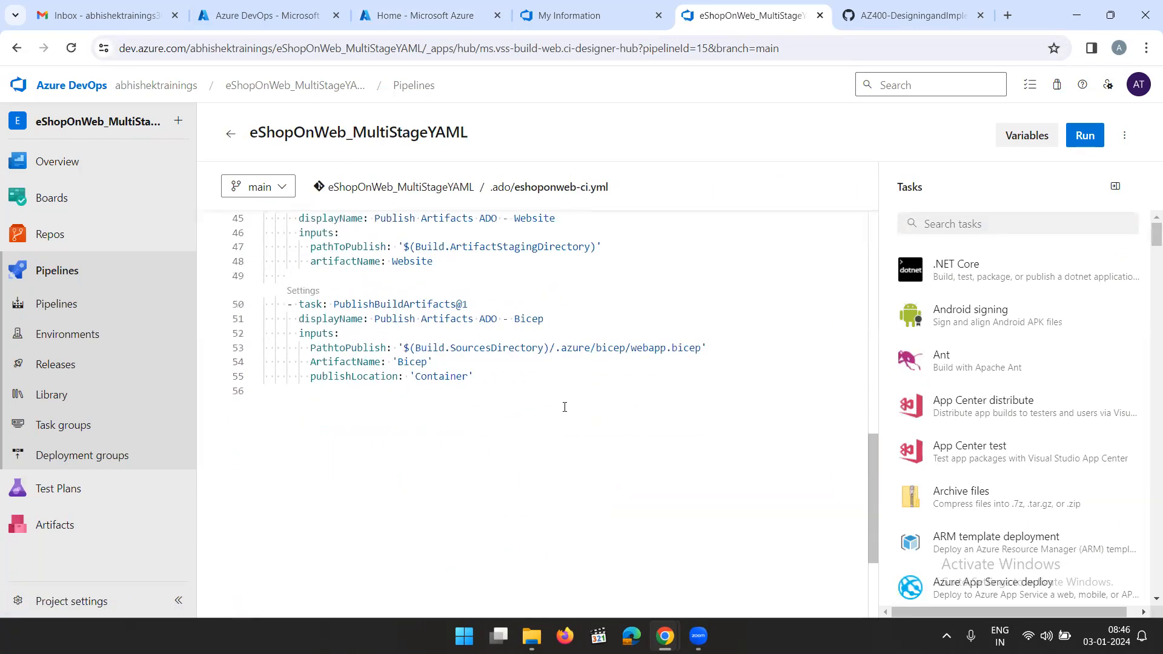
pyautogui.click(315, 391)
pyautogui.press('Return')
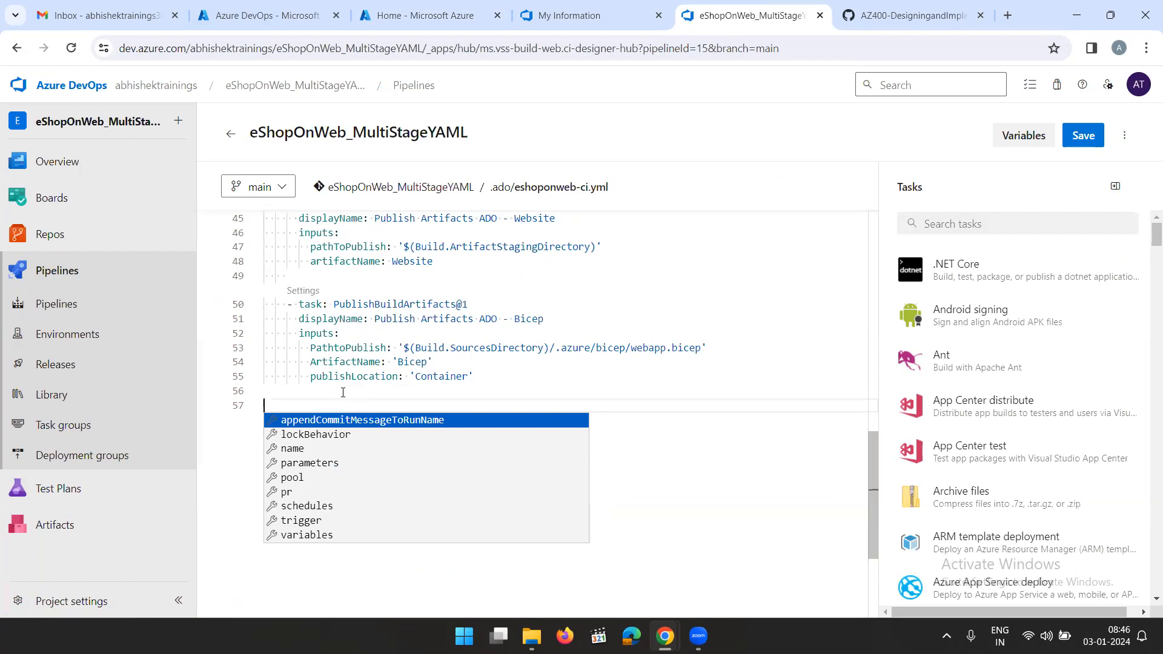
pyautogui.rightClick(342, 405)
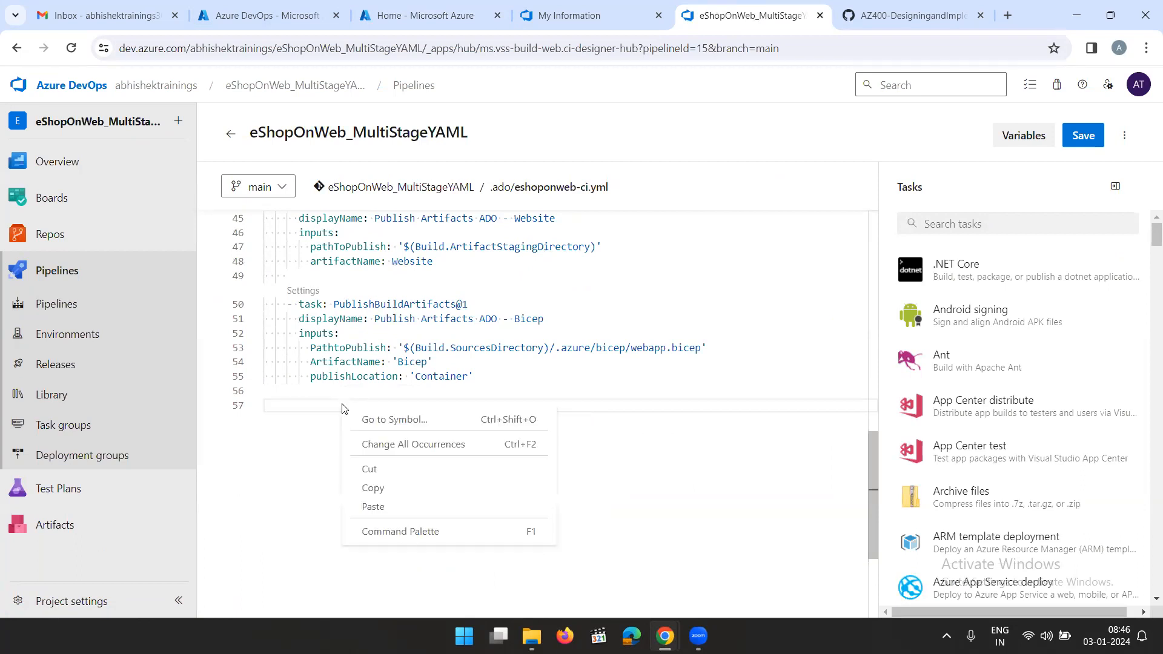
pyautogui.click(378, 507)
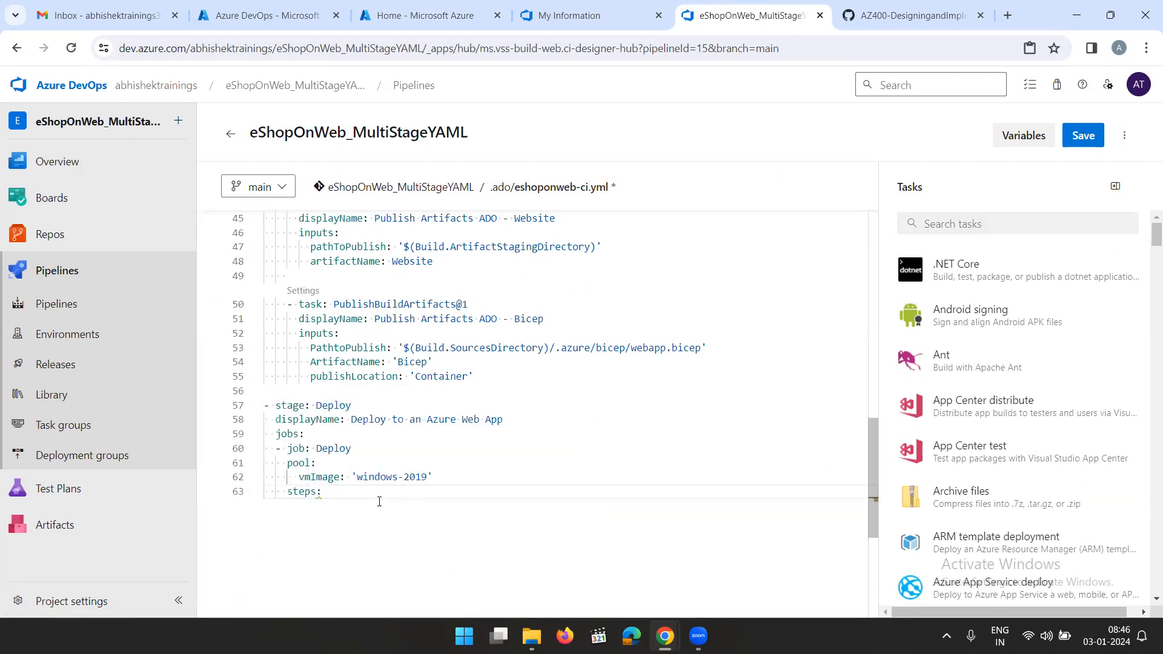
pyautogui.press('Return')
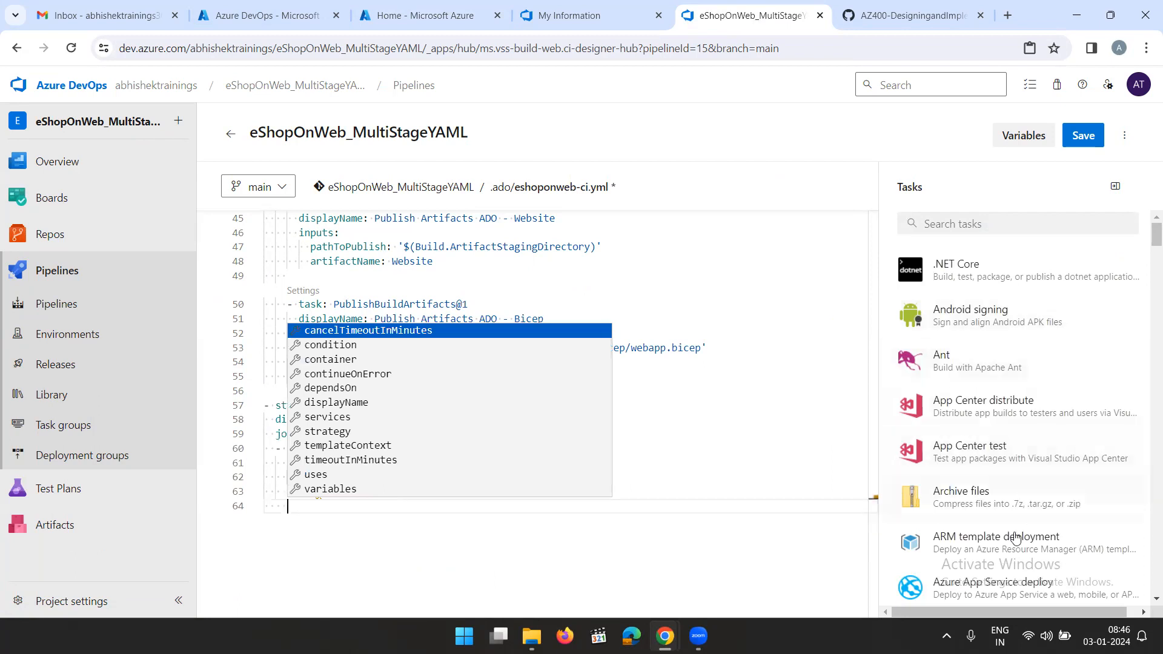
# Open the Azure App Service deploy task settings and try to choose an Azure subscription for the Azure Resource Manager connection
pyautogui.click(1008, 583)
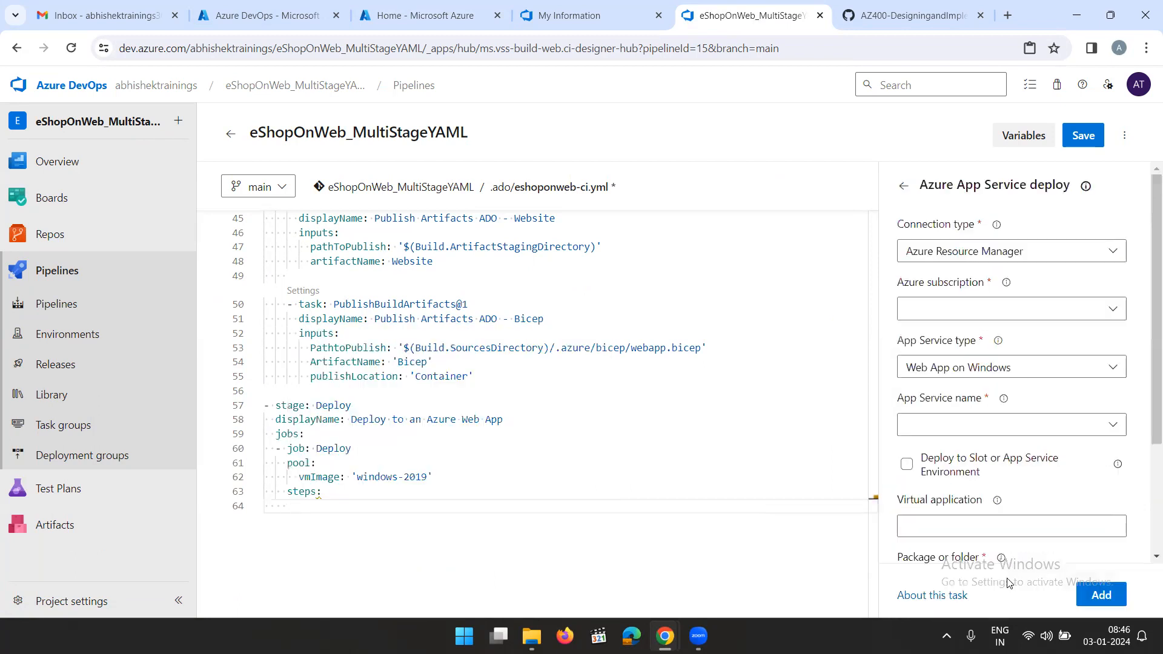
pyautogui.click(1010, 309)
pyautogui.click(1011, 310)
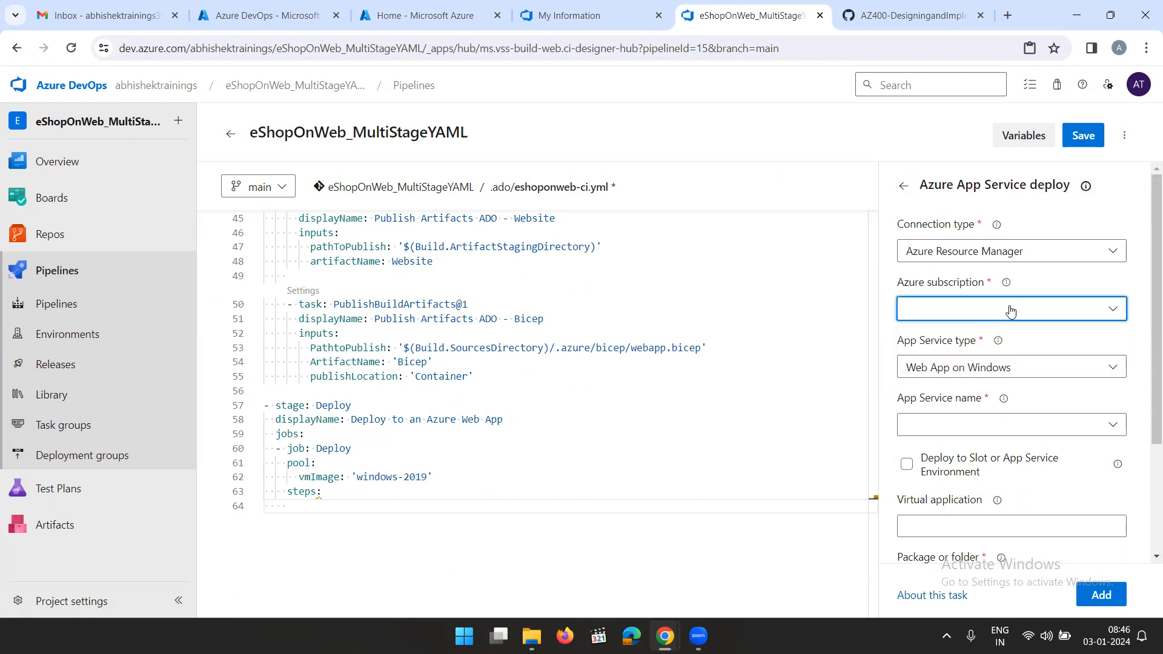
pyautogui.click(1011, 311)
pyautogui.click(1010, 311)
pyautogui.click(1010, 311)
pyautogui.click(1074, 311)
pyautogui.click(1076, 311)
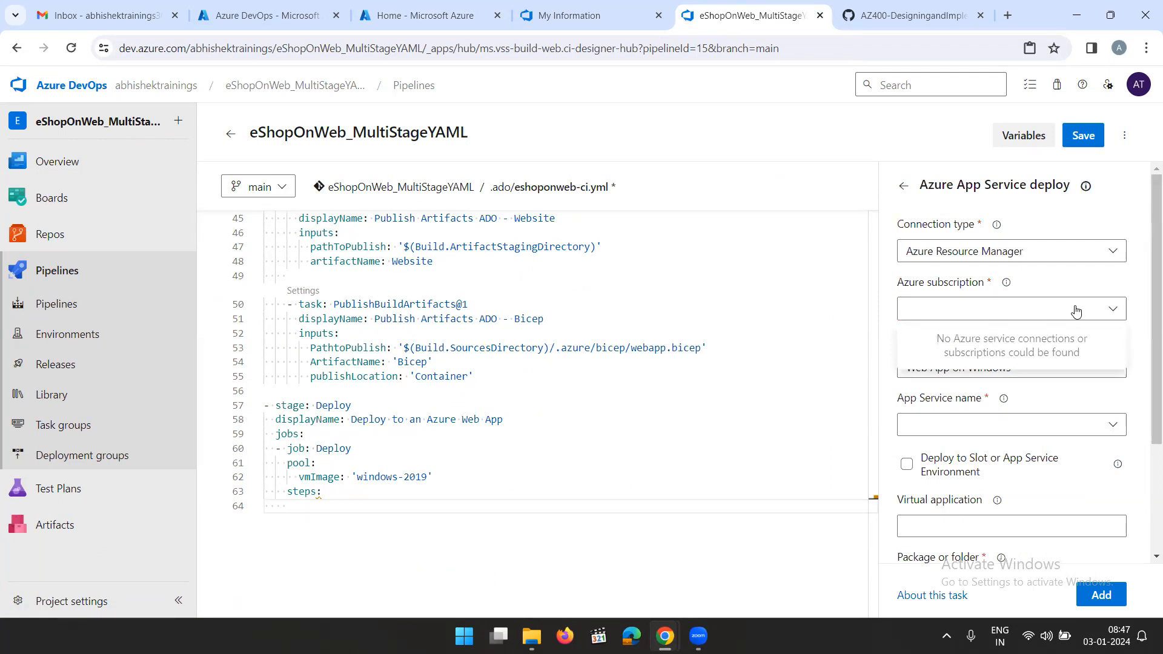
pyautogui.click(1077, 310)
pyautogui.click(1076, 310)
pyautogui.click(1076, 311)
pyautogui.click(1076, 311)
pyautogui.click(1076, 311)
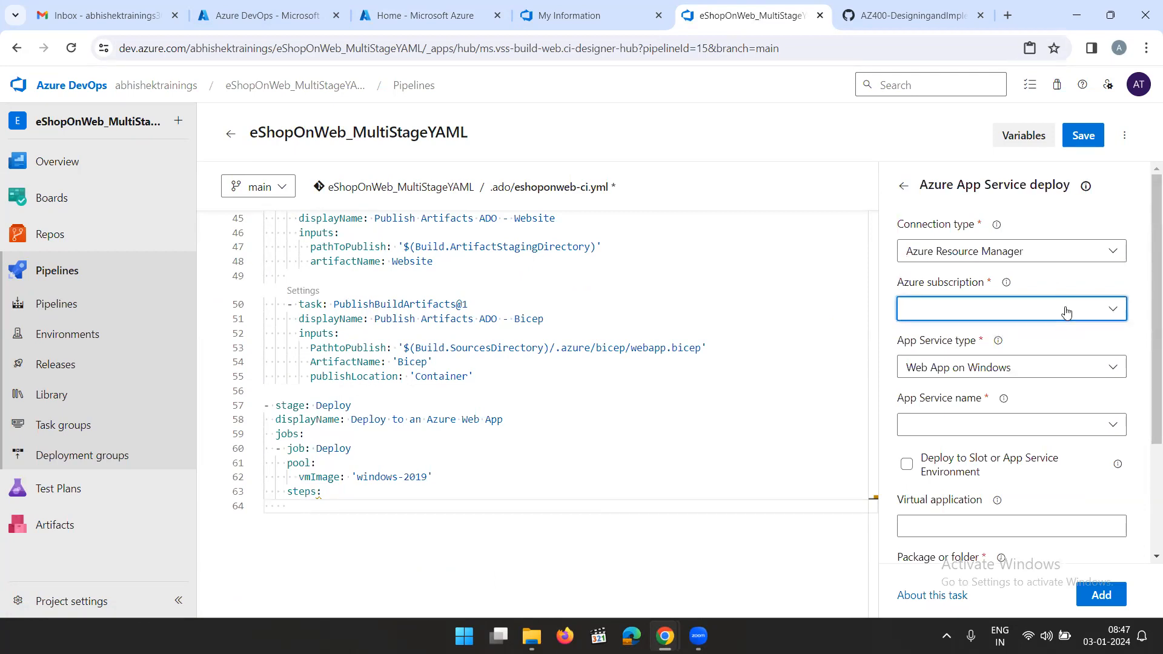
pyautogui.click(1064, 311)
pyautogui.click(1065, 311)
pyautogui.click(1064, 311)
pyautogui.click(1065, 310)
pyautogui.click(1065, 310)
# Switch the deploy task's connection type to Publish Profile and back to Azure Resource Manager
pyautogui.click(1068, 363)
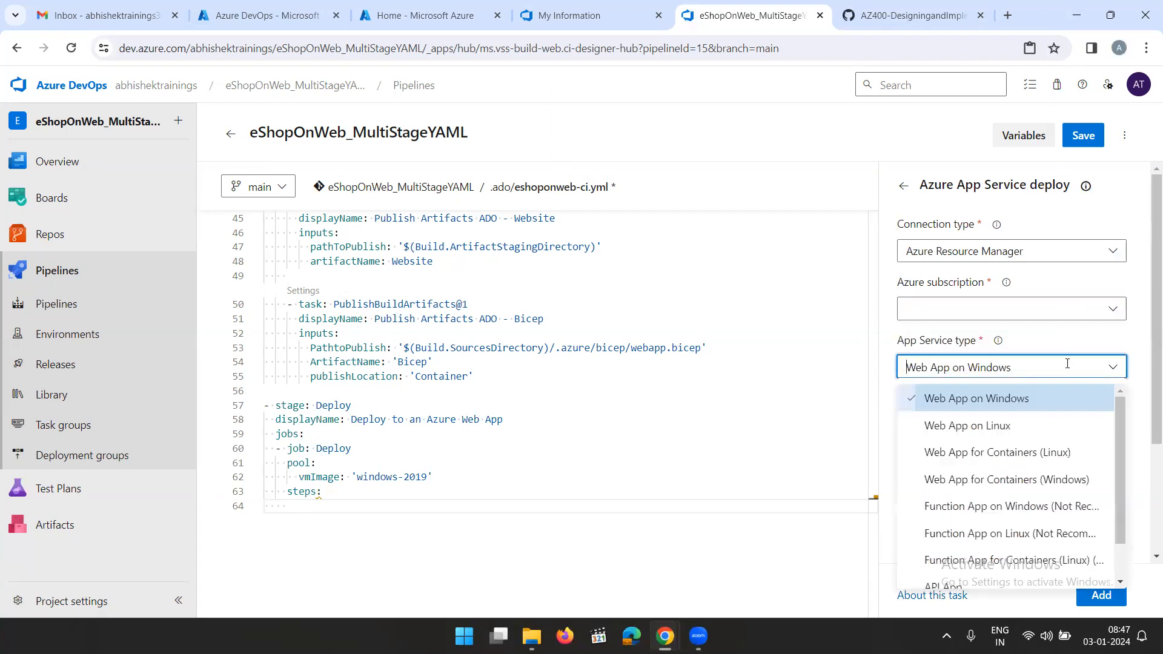
pyautogui.click(1085, 304)
pyautogui.click(1085, 305)
pyautogui.click(1096, 311)
pyautogui.click(1096, 311)
pyautogui.click(1078, 260)
pyautogui.click(1037, 313)
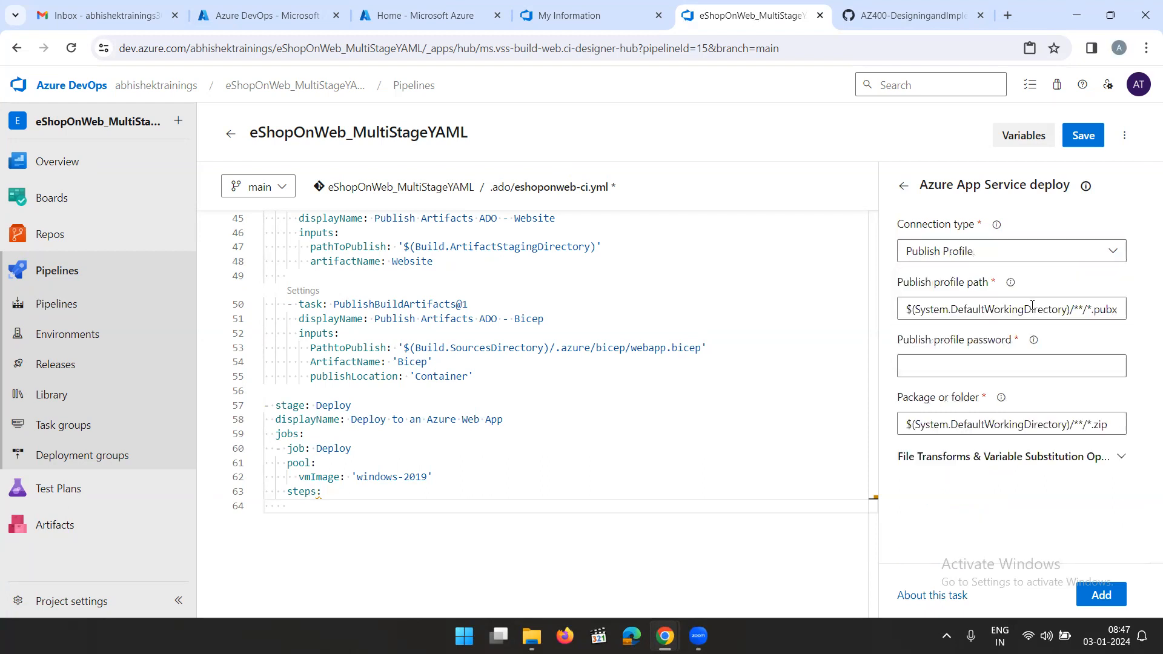
pyautogui.click(1039, 266)
pyautogui.click(1040, 290)
# Try again to list the Azure subscriptions after resetting the connection type
pyautogui.click(1061, 320)
pyautogui.click(1060, 319)
pyautogui.click(1060, 317)
pyautogui.click(1097, 312)
pyautogui.click(1108, 312)
pyautogui.click(1094, 315)
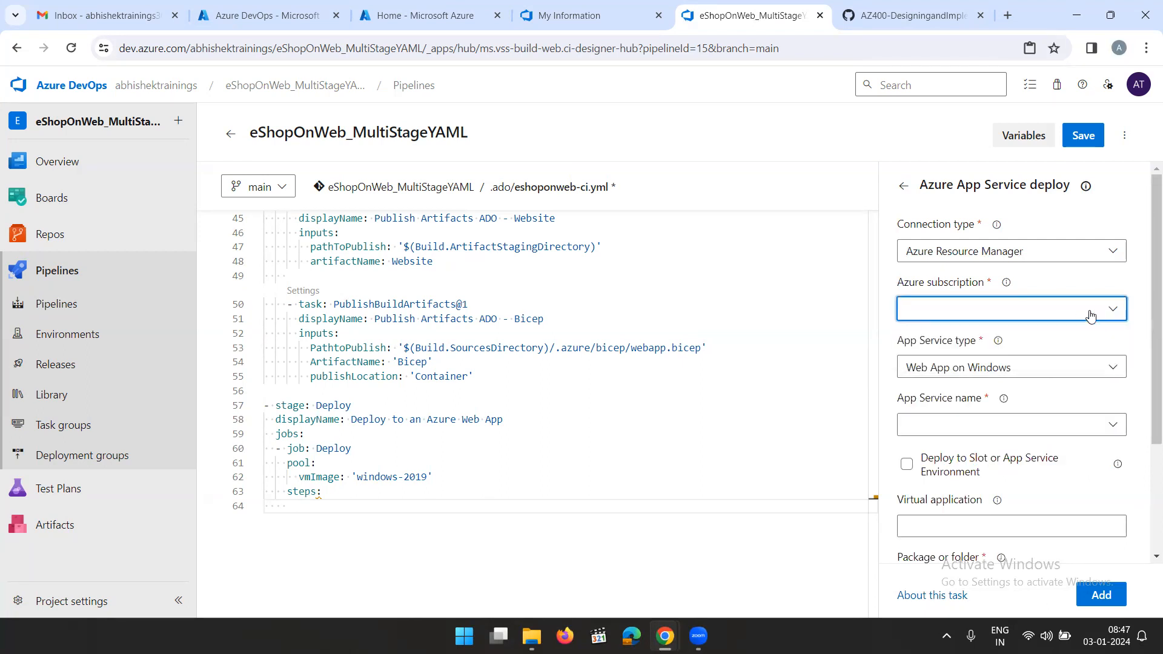
pyautogui.moveTo(1152, 421); pyautogui.dragTo(1146, 301)
# Copy the AzureRmWebAppDeployment@4 task snippet from the GitHub lab instructions and return to the pipeline editor
pyautogui.click(890, 12)
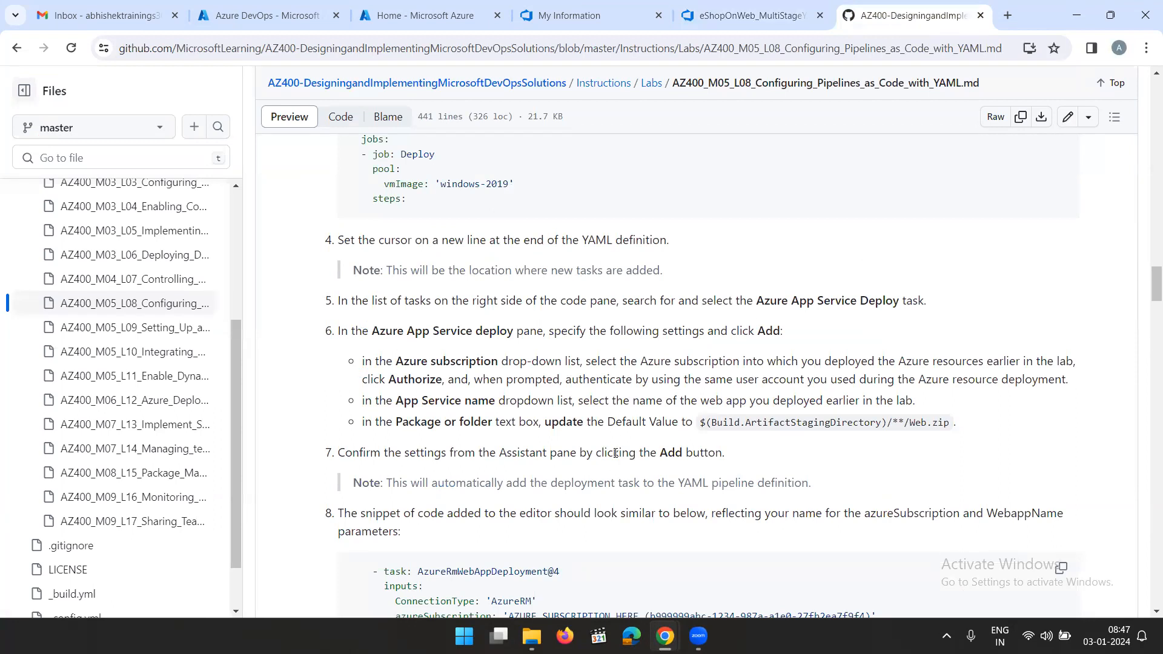
pyautogui.scroll(-2, 619, 453)
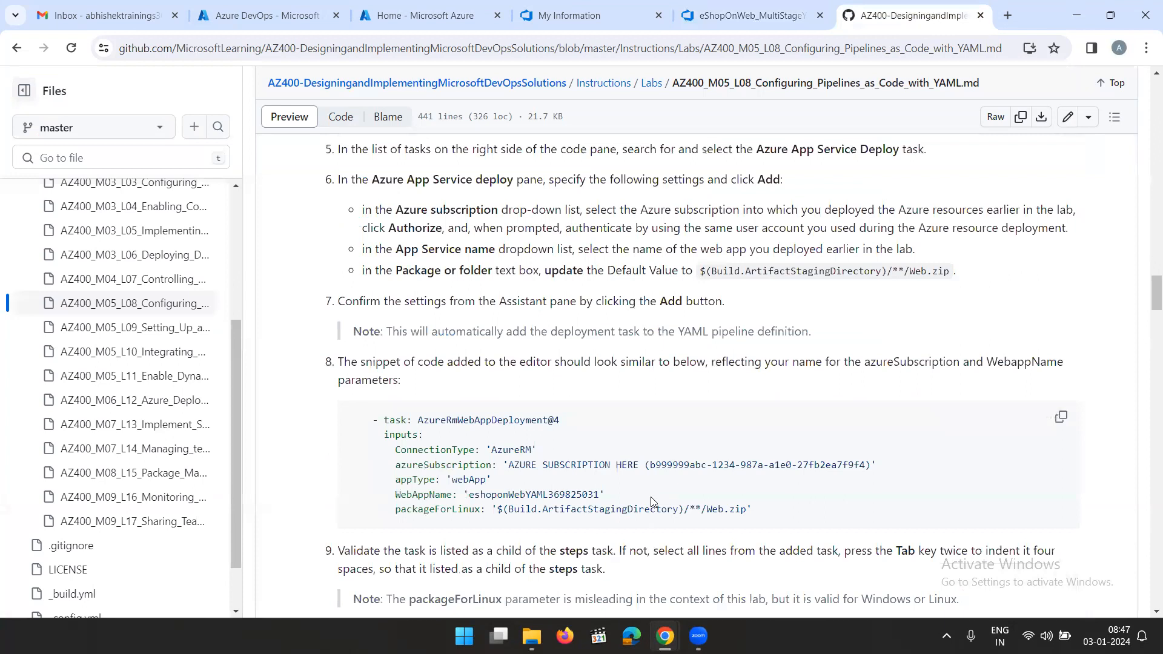
pyautogui.click(1061, 417)
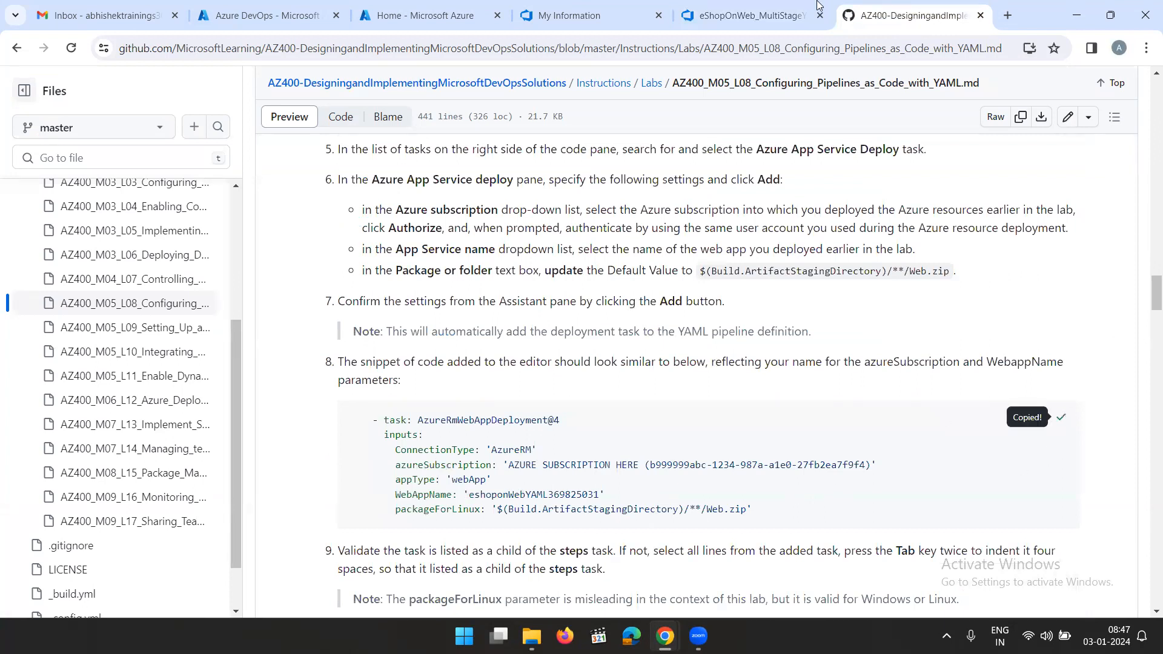
pyautogui.click(750, 15)
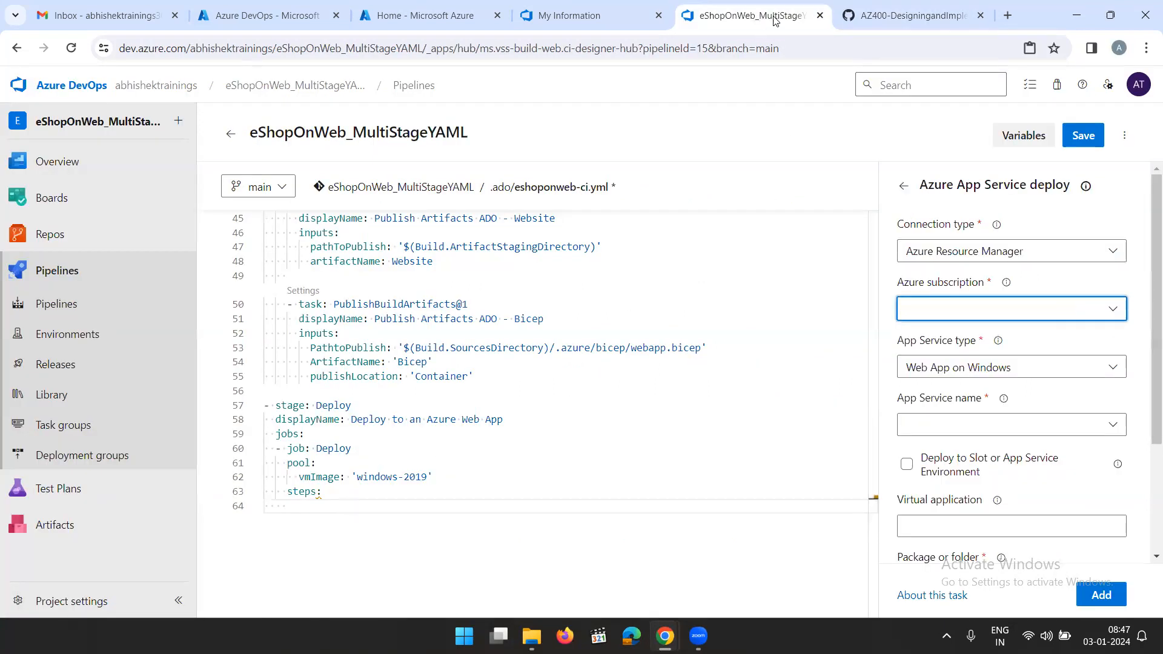
pyautogui.click(856, 18)
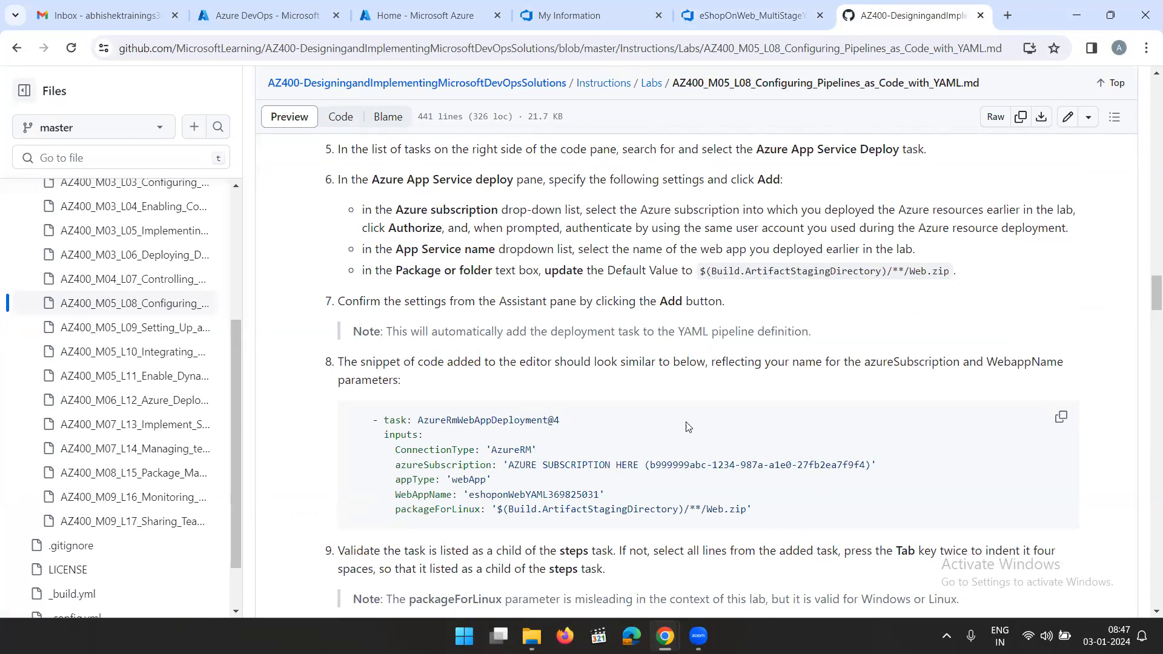
pyautogui.click(751, 17)
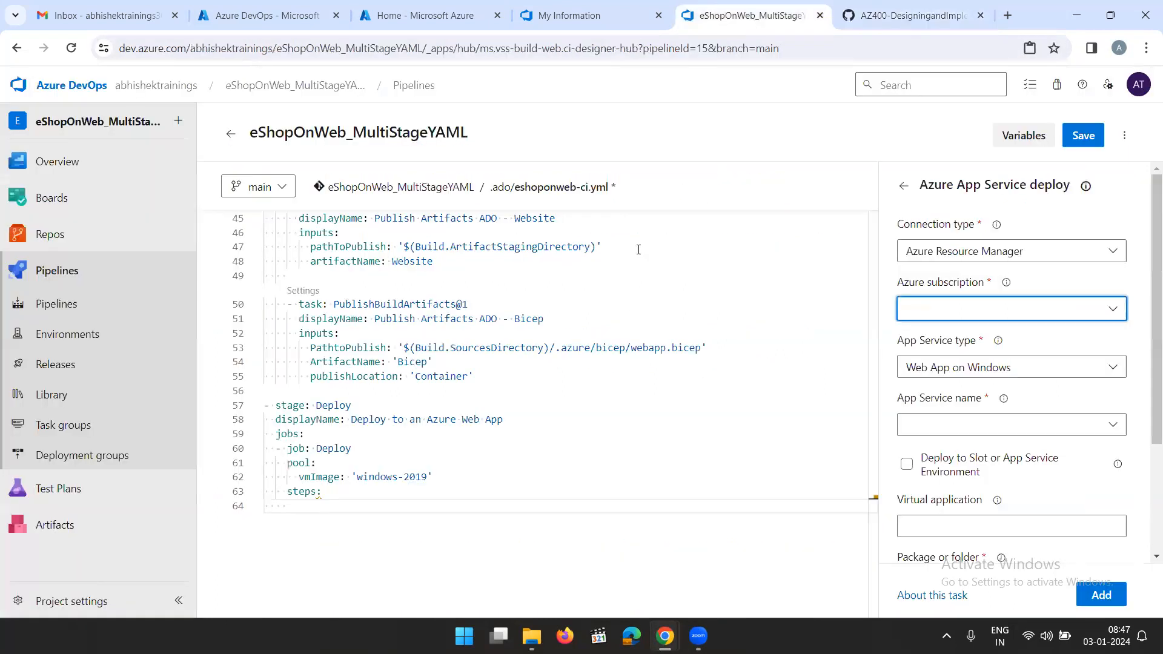
# Paste the copied AzureRmWebAppDeployment@4 task on line 64 below the Deploy job's steps and correct the indentation of its first line
pyautogui.scroll(3, 463, 341)
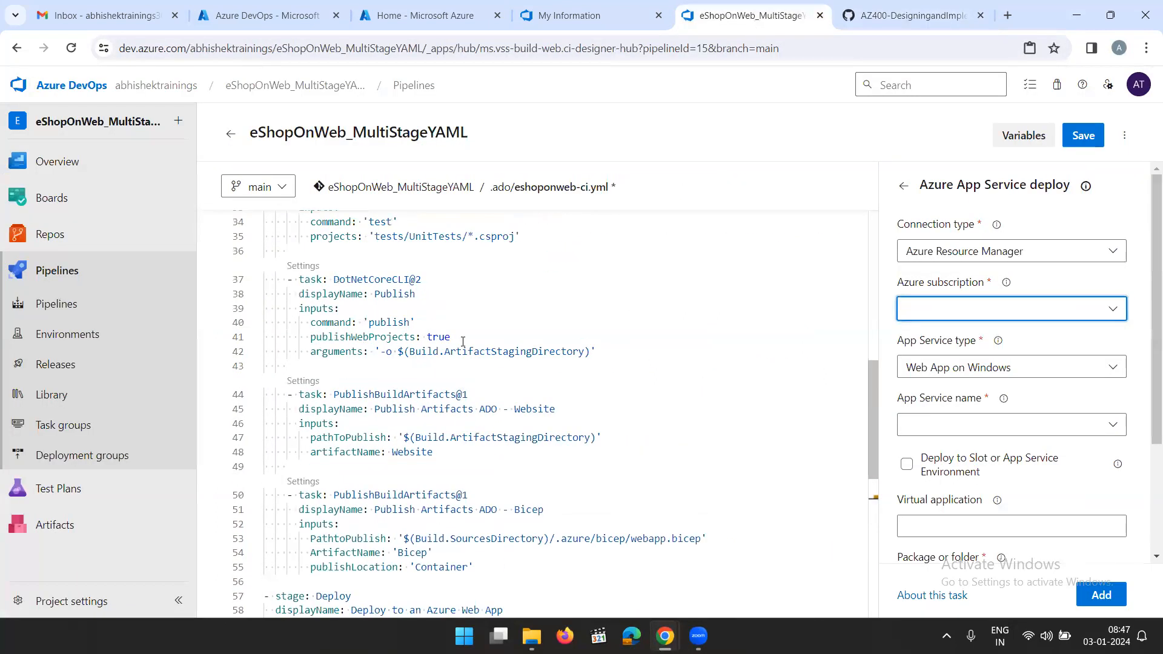
pyautogui.scroll(6, 463, 341)
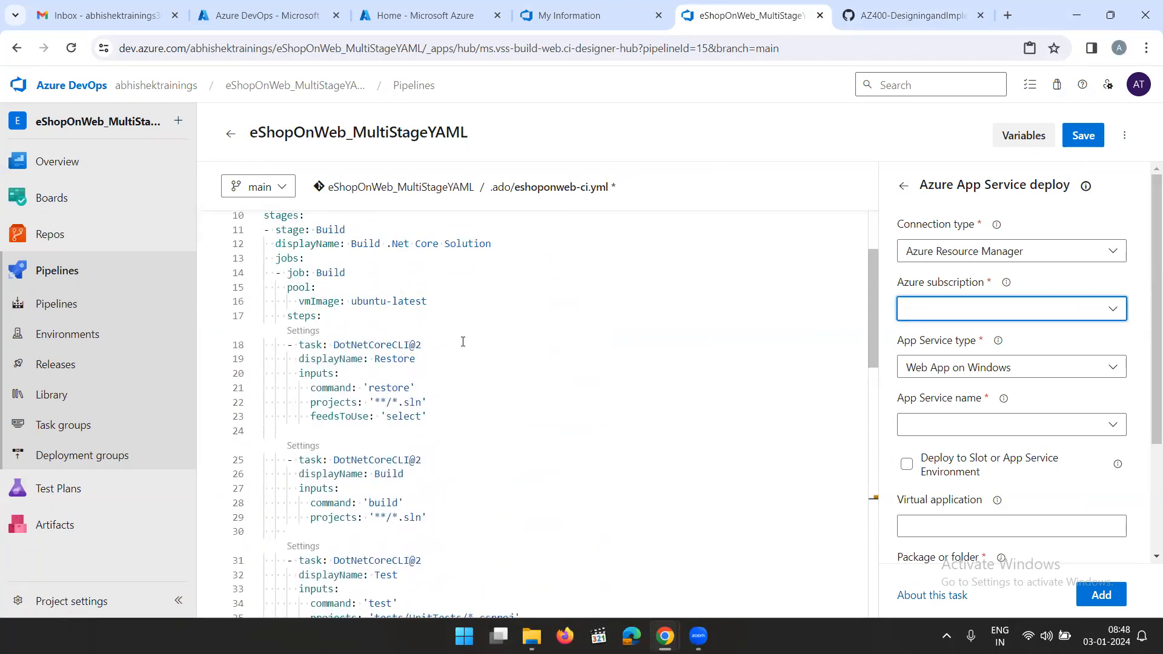
pyautogui.scroll(-10, 463, 342)
pyautogui.click(350, 377)
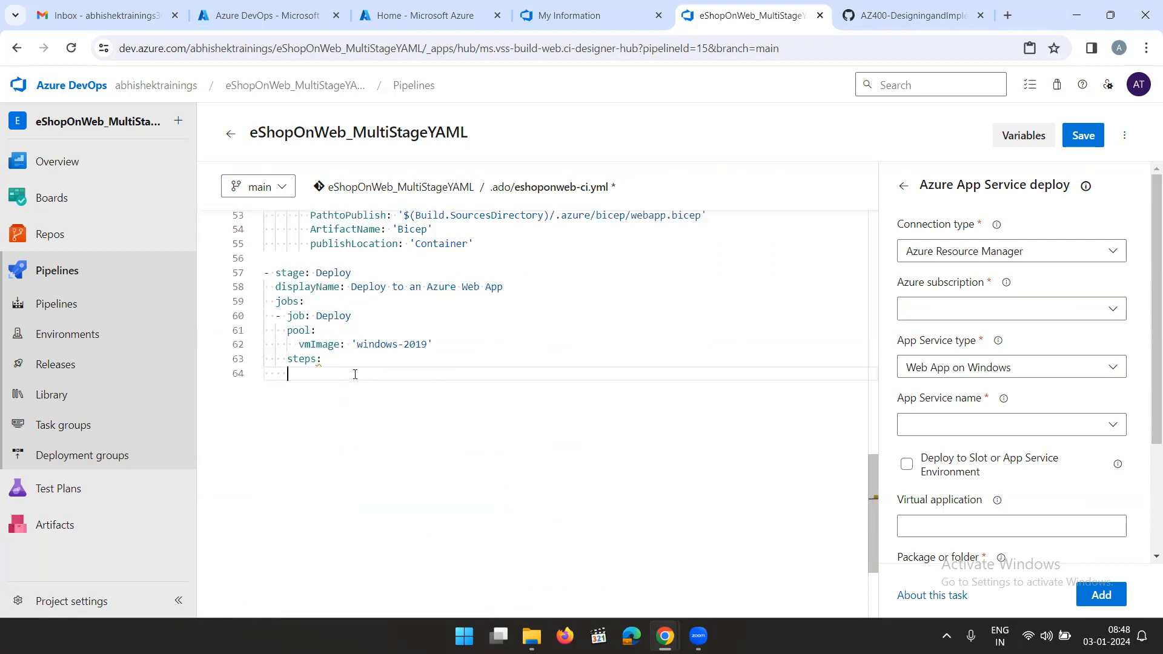
pyautogui.rightClick(345, 374)
pyautogui.click(314, 374)
pyautogui.rightClick(325, 373)
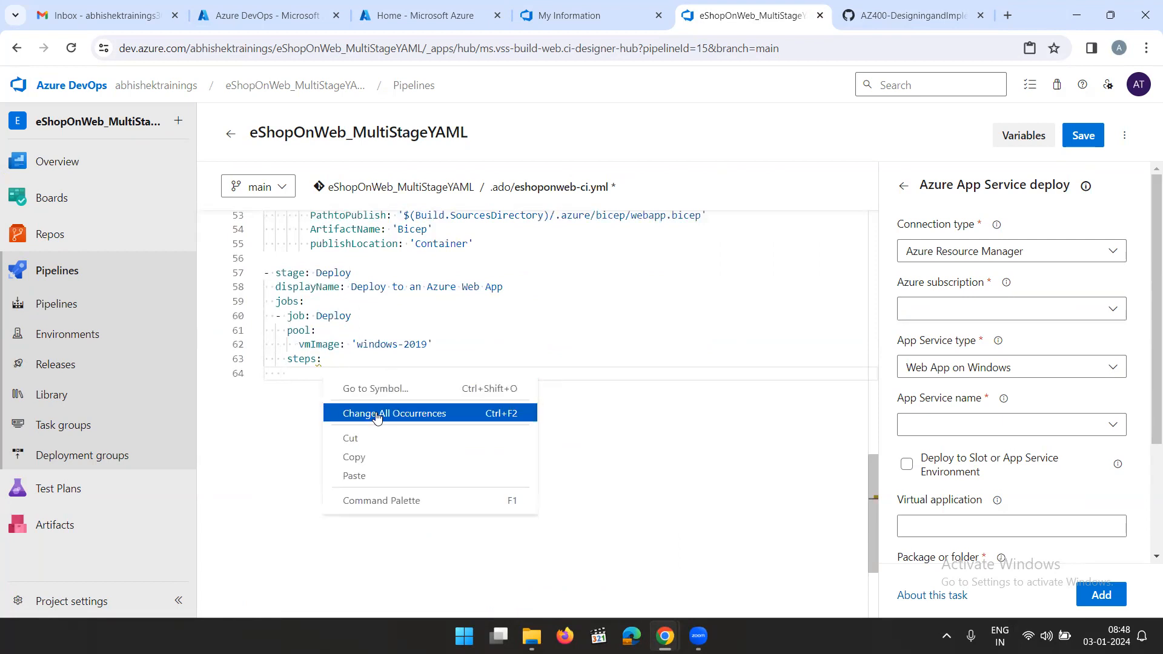
pyautogui.click(381, 475)
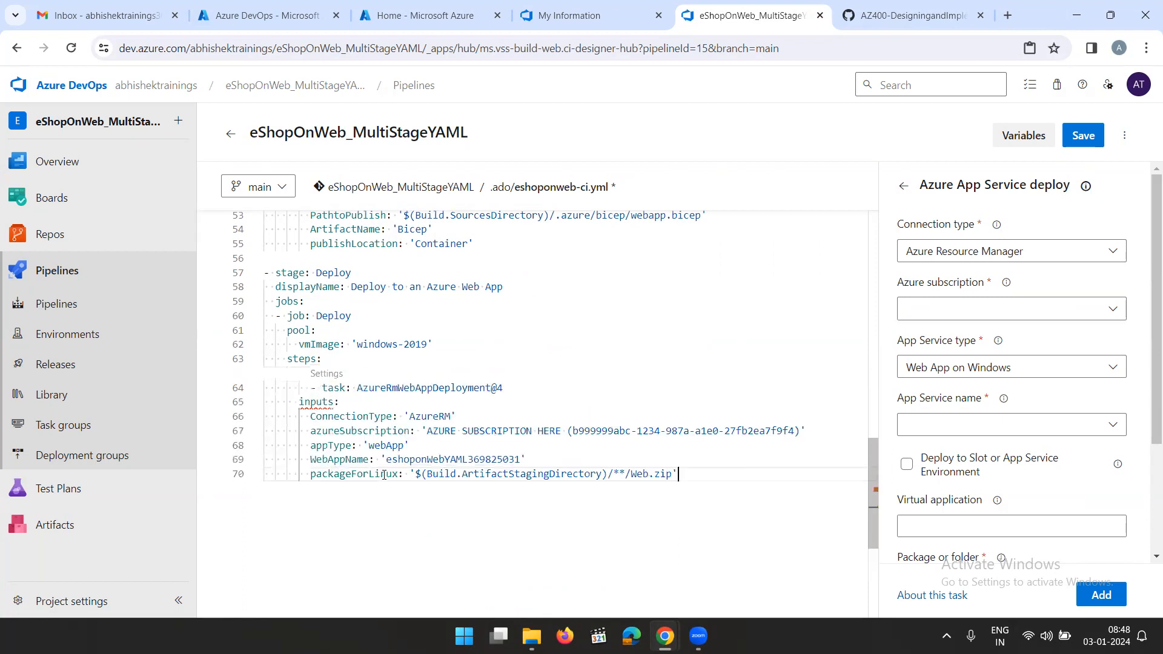
pyautogui.click(311, 389)
pyautogui.press('BackSpace')
pyautogui.press('BackSpace')
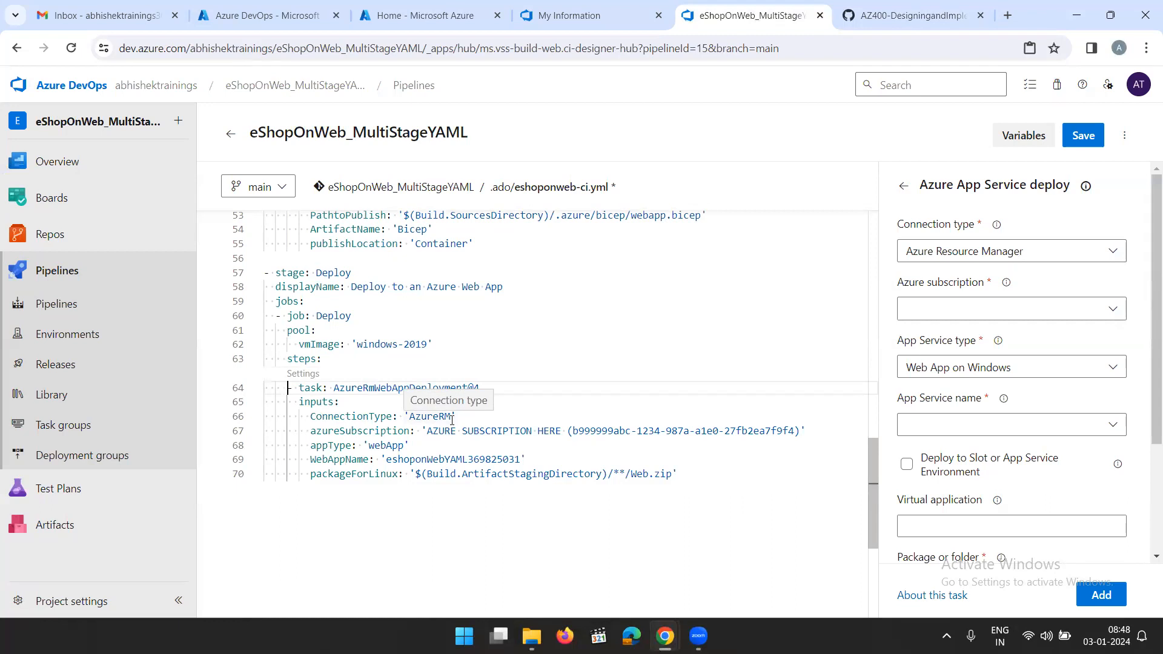
# Open the subscription's overview in the Azure portal and copy the name Azure subscription 1
pyautogui.click(452, 418)
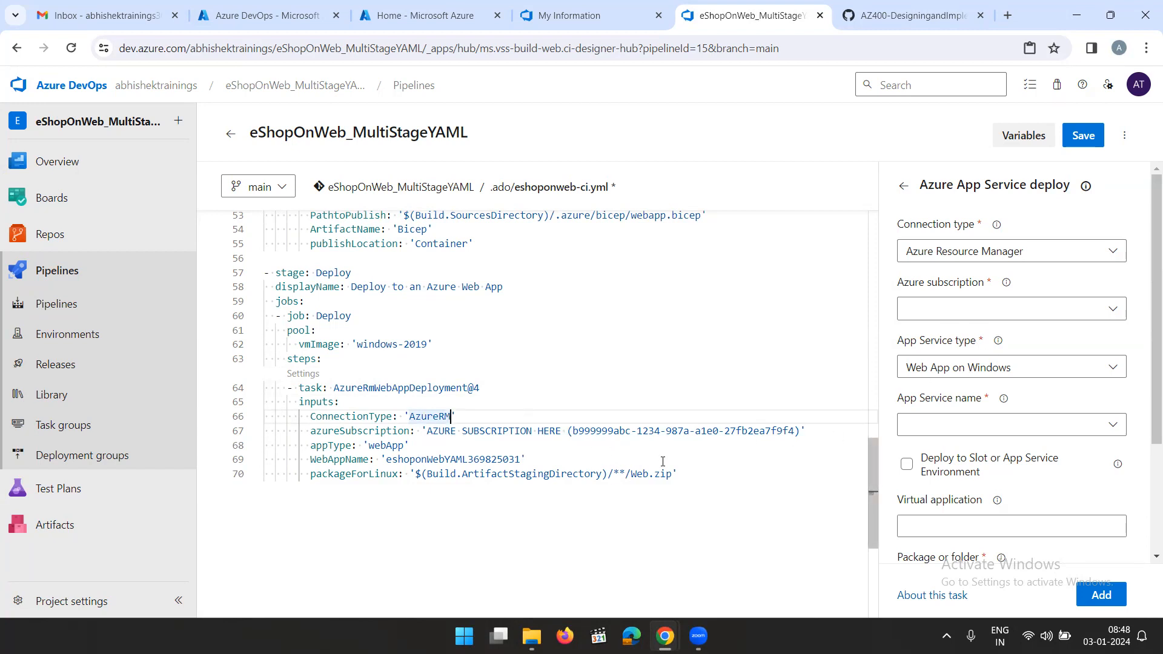
pyautogui.click(583, 18)
pyautogui.click(890, 18)
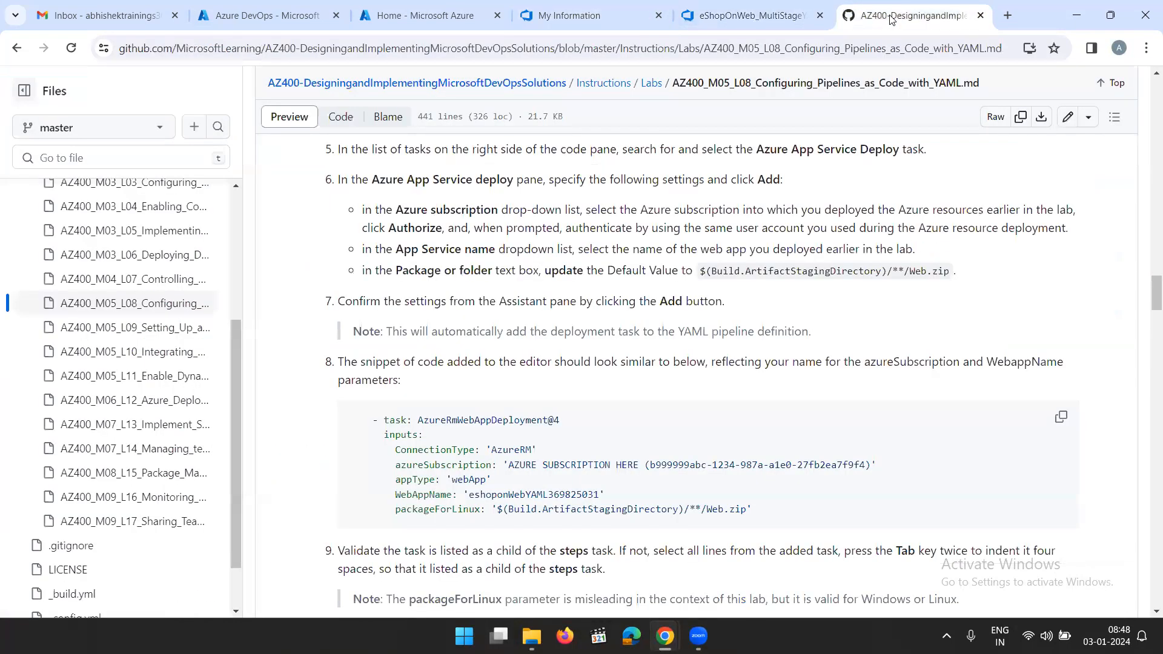
pyautogui.click(429, 17)
pyautogui.click(359, 365)
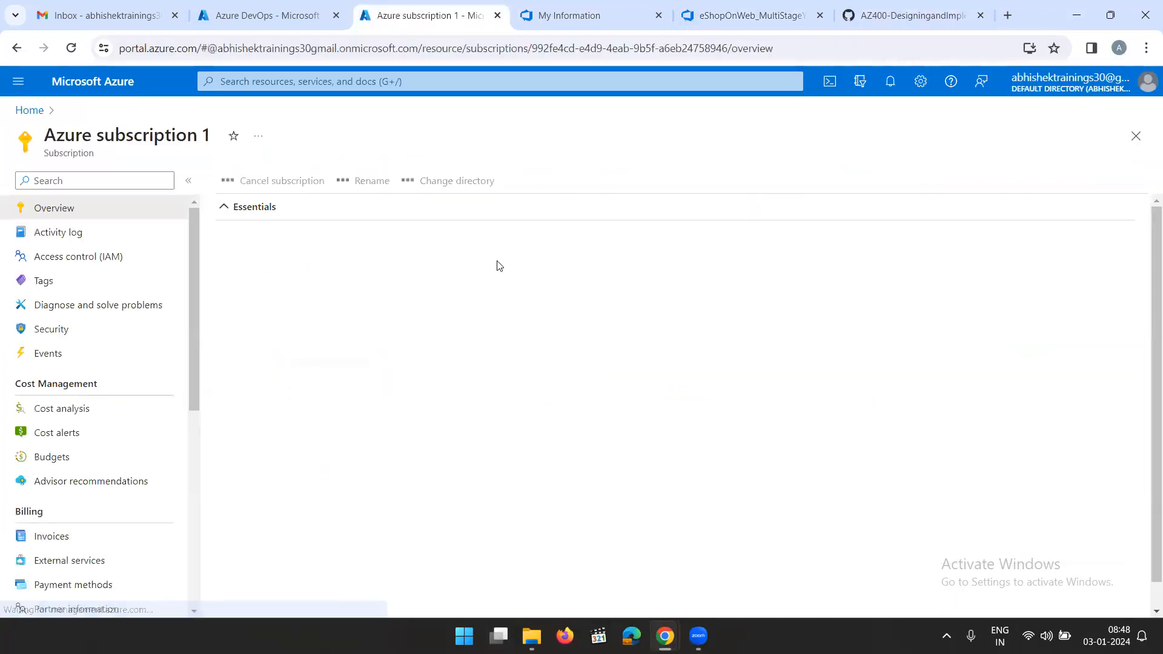
pyautogui.click(231, 208)
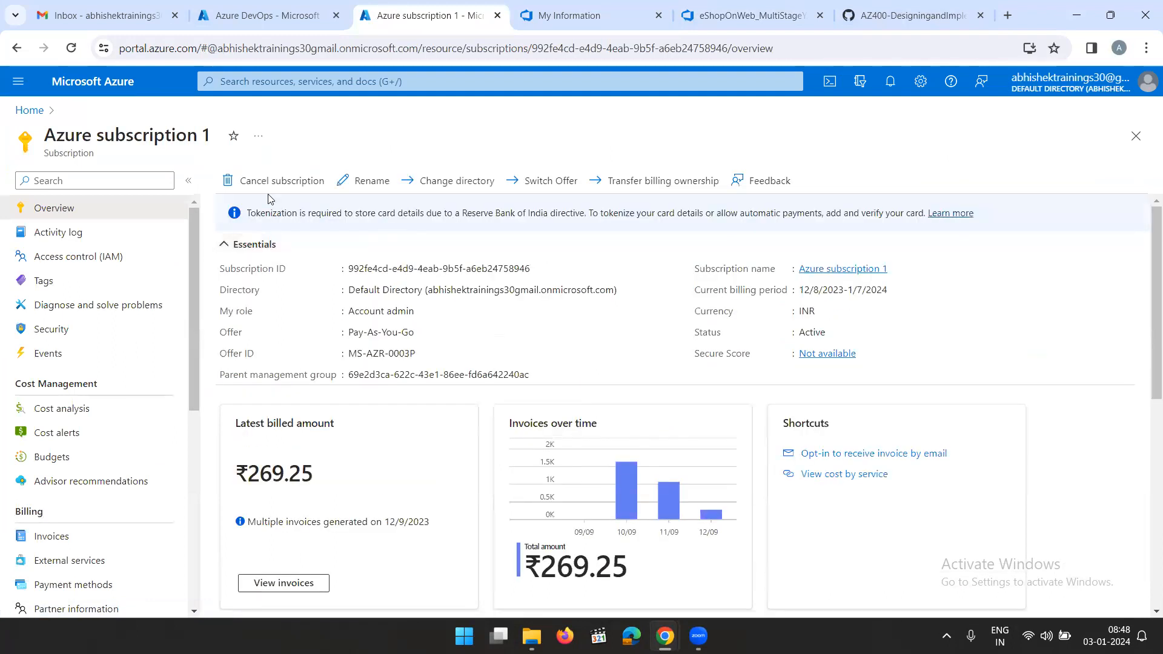
pyautogui.moveTo(45, 134); pyautogui.dragTo(214, 138)
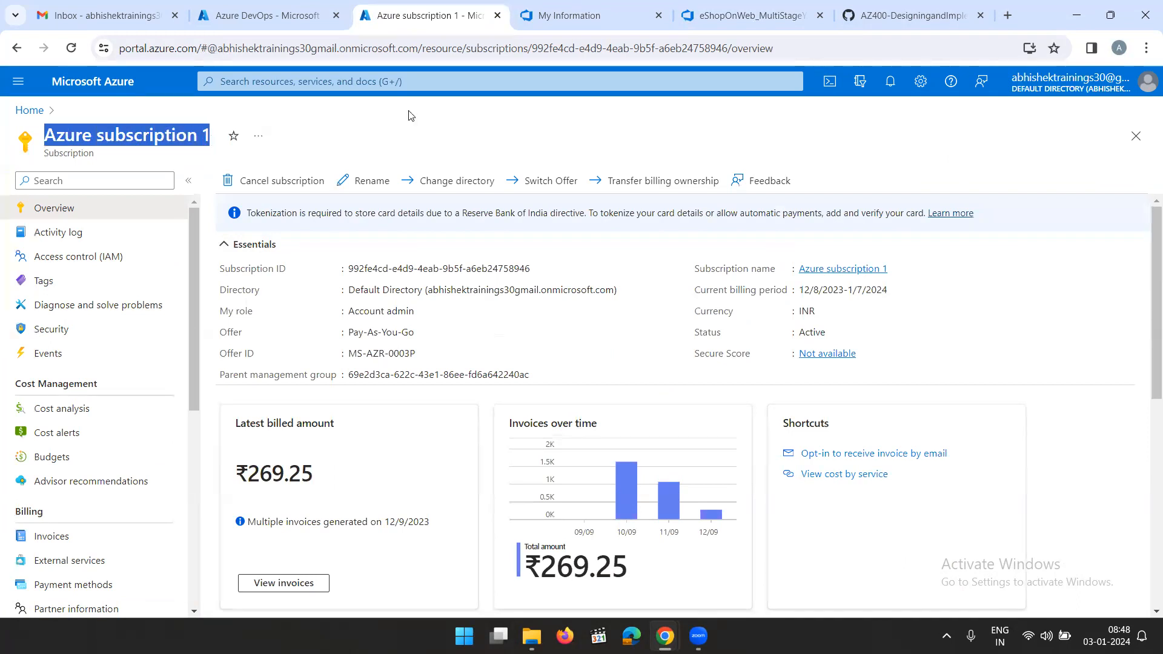
# Replace the AZURE SUBSCRIPTION HERE placeholder in the pipeline's azureSubscription input with Azure subscription 1
pyautogui.click(766, 17)
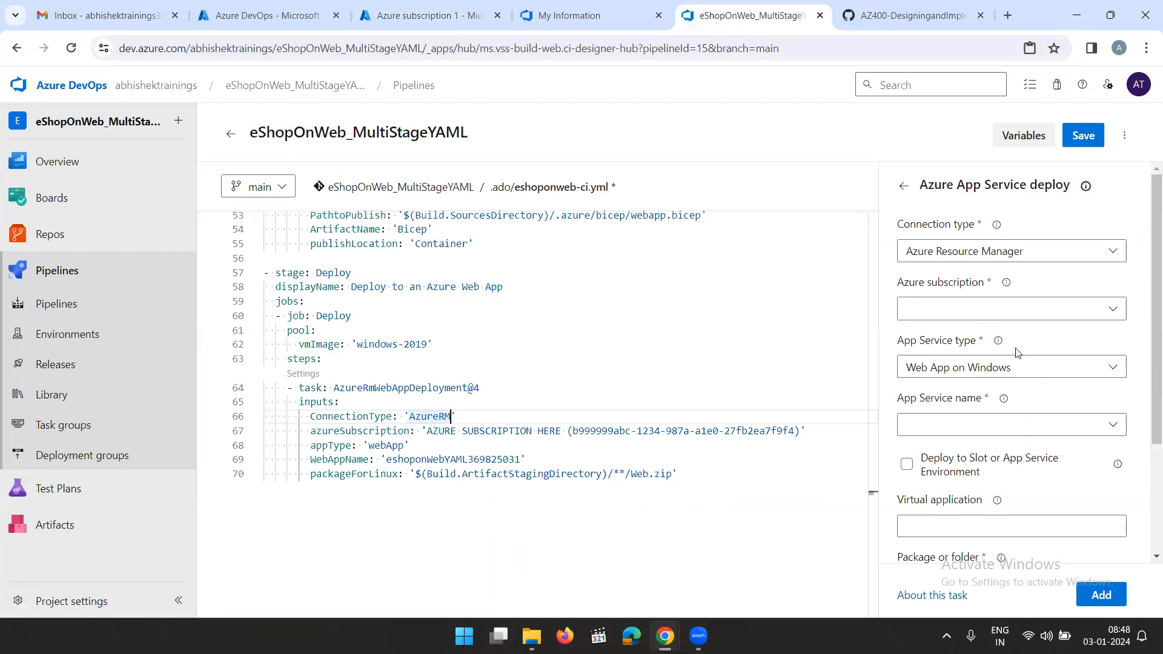
pyautogui.click(1006, 309)
pyautogui.click(1006, 309)
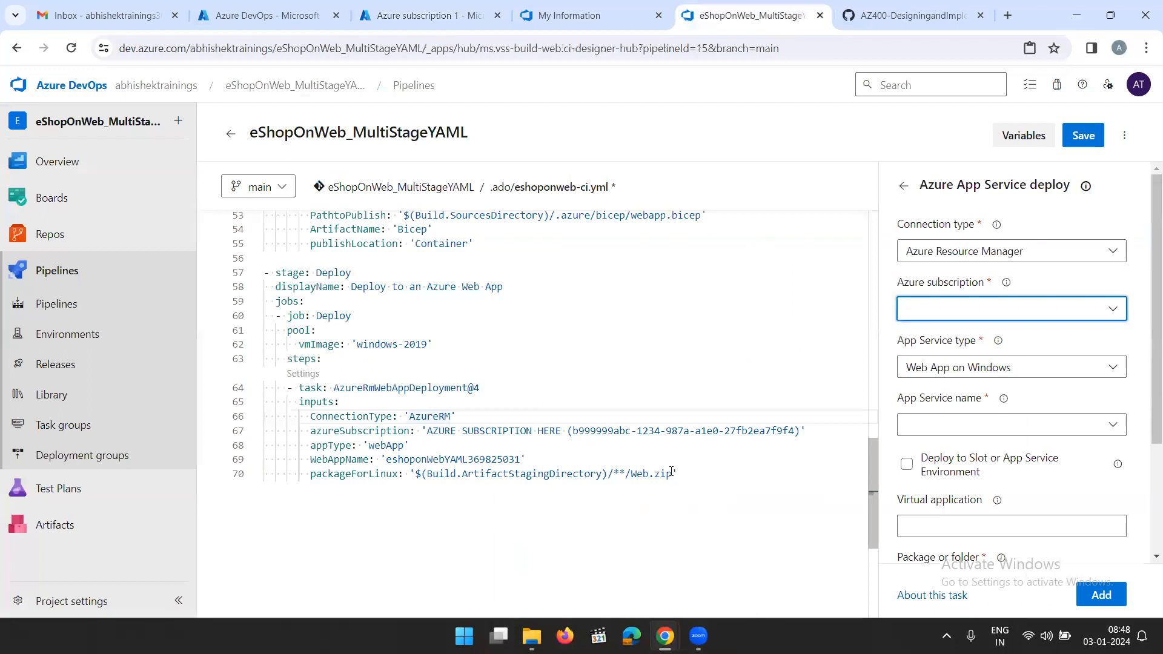
pyautogui.click(434, 432)
pyautogui.moveTo(440, 434); pyautogui.dragTo(561, 434)
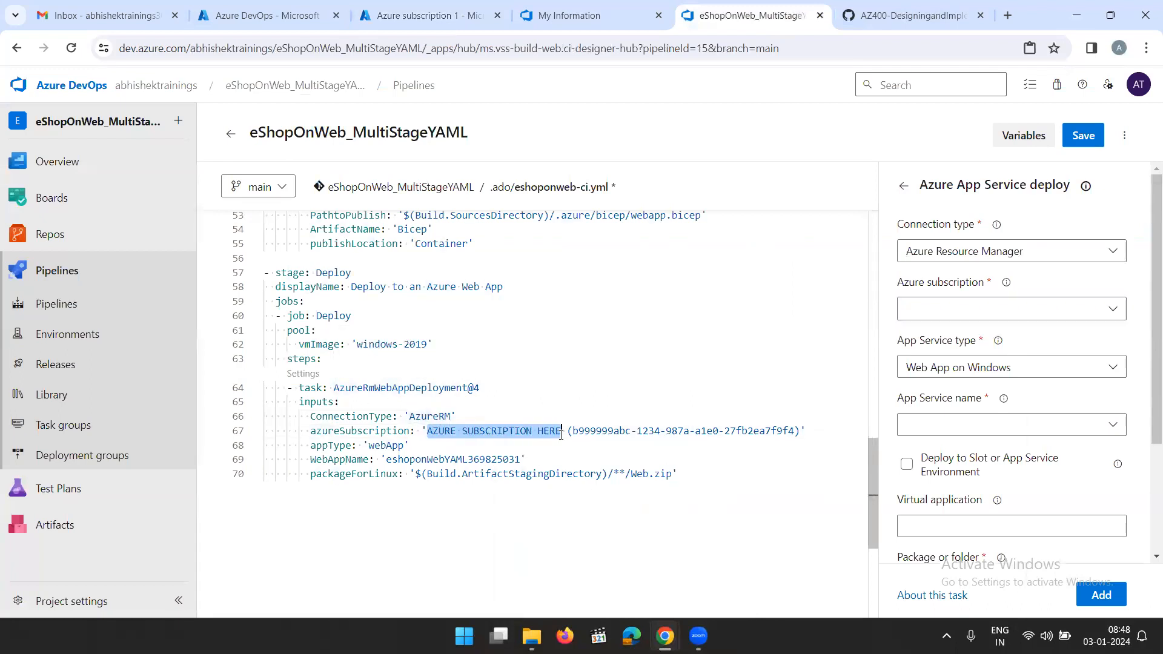
pyautogui.hotkey('ctrl', 'v')
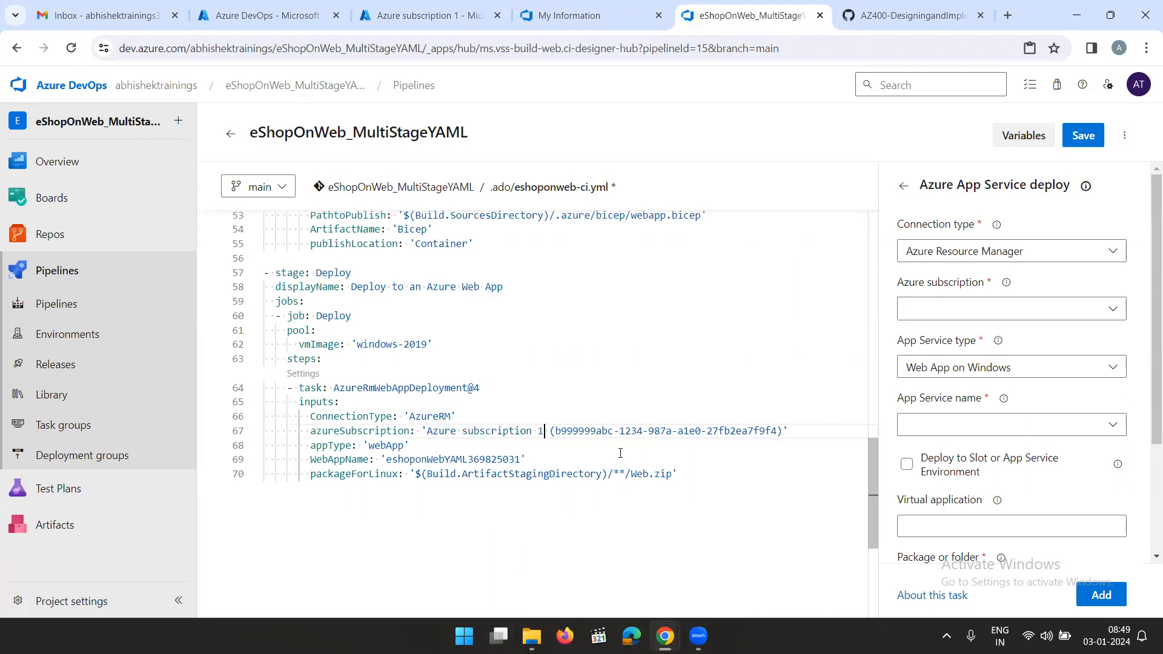
# Copy the subscription ID from the Azure portal and replace the placeholder ID in the azureSubscription input with it
pyautogui.click(424, 15)
pyautogui.click(540, 269)
pyautogui.click(788, 17)
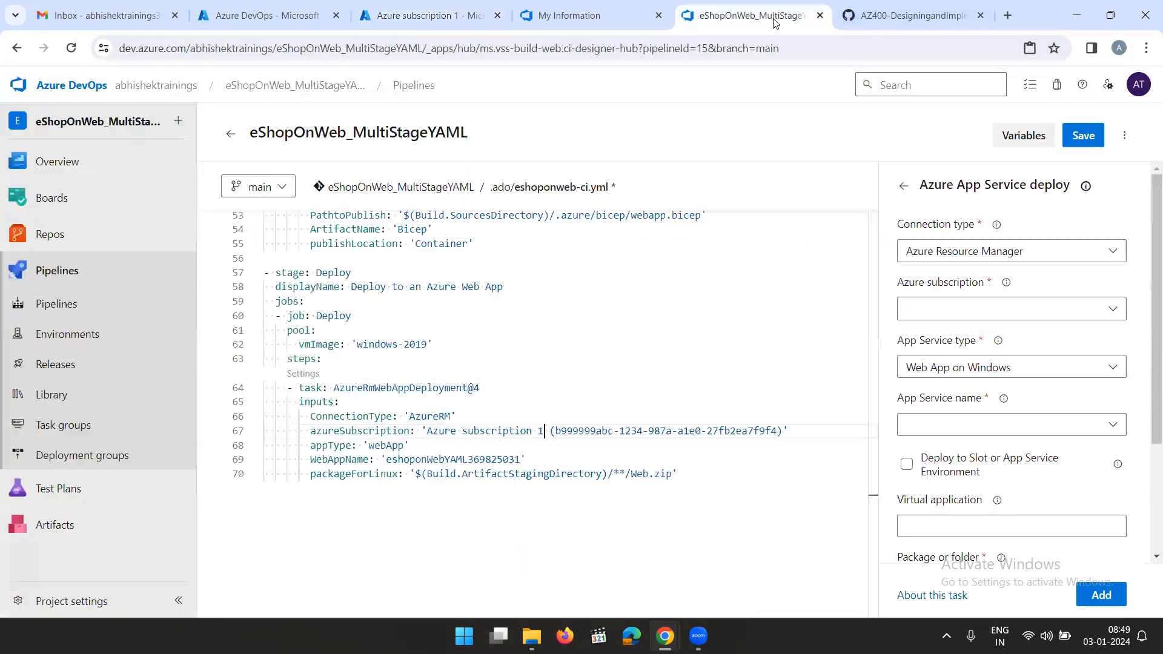
pyautogui.moveTo(556, 432); pyautogui.dragTo(780, 453)
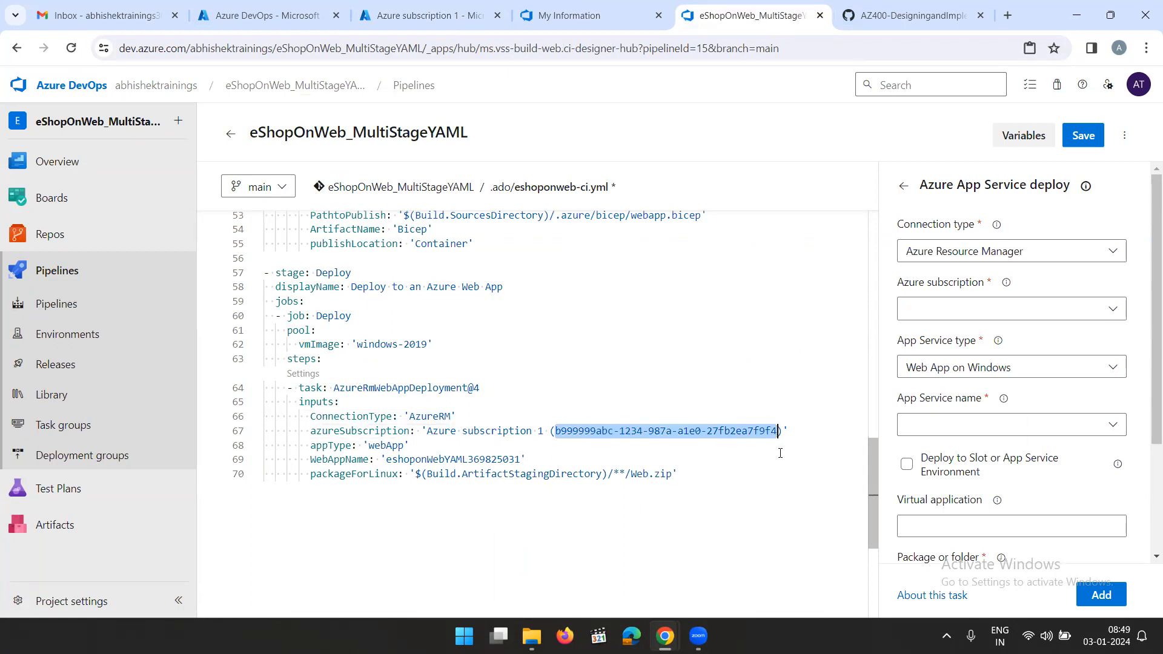
pyautogui.hotkey('ctrl', 'v')
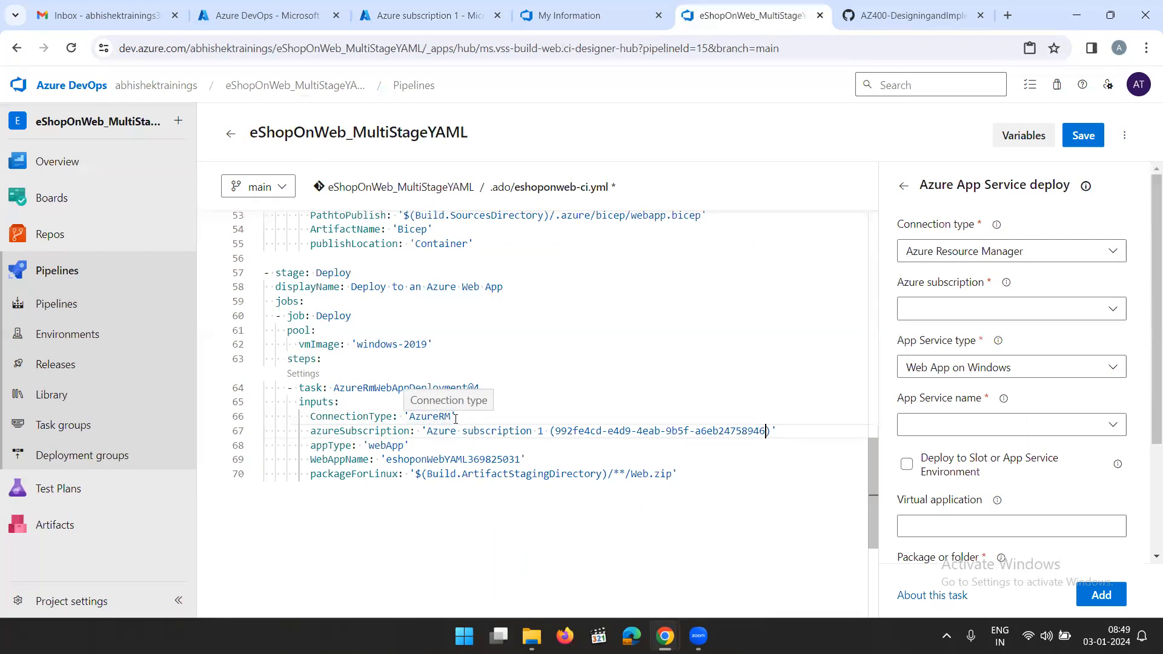
# Set the deploy task's ConnectionType to AzureConnection and check the validation details for that value
pyautogui.click(450, 416)
pyautogui.press('BackSpace')
pyautogui.press('BackSpace')
pyautogui.write('Connection')
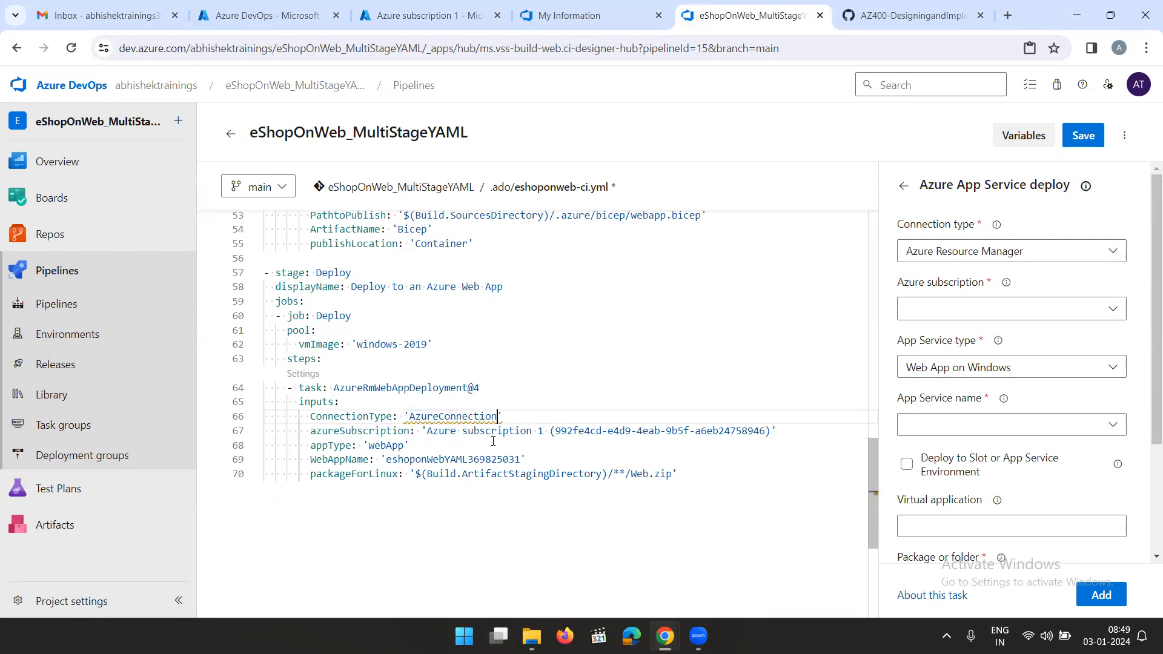
pyautogui.click(533, 468)
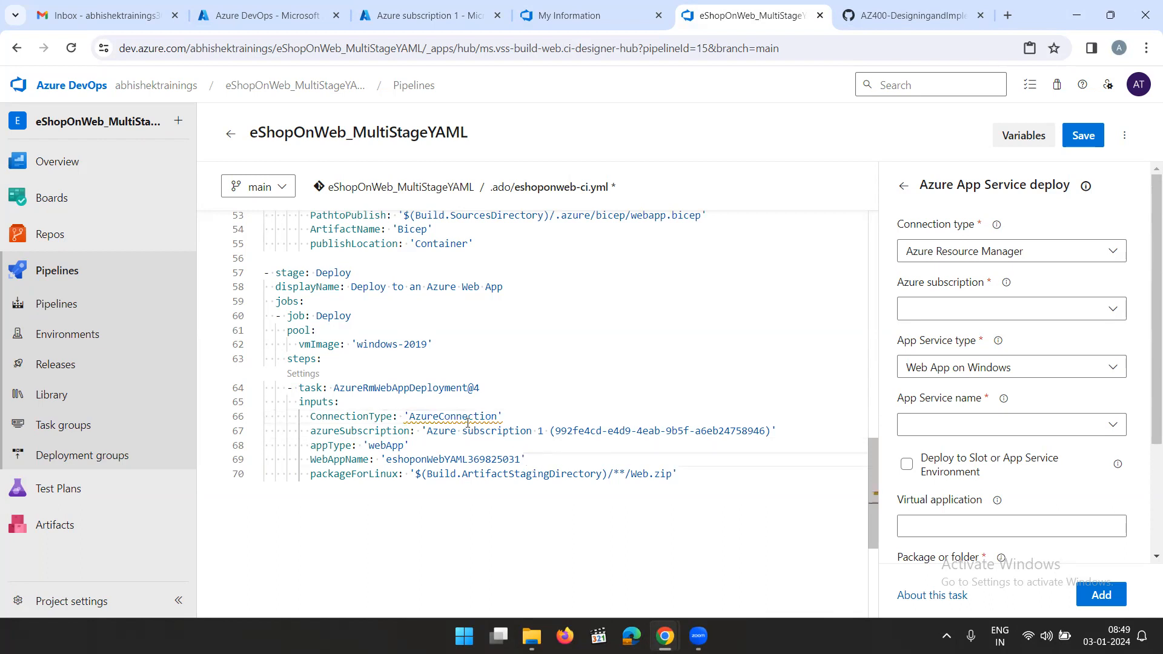
pyautogui.moveTo(468, 424)
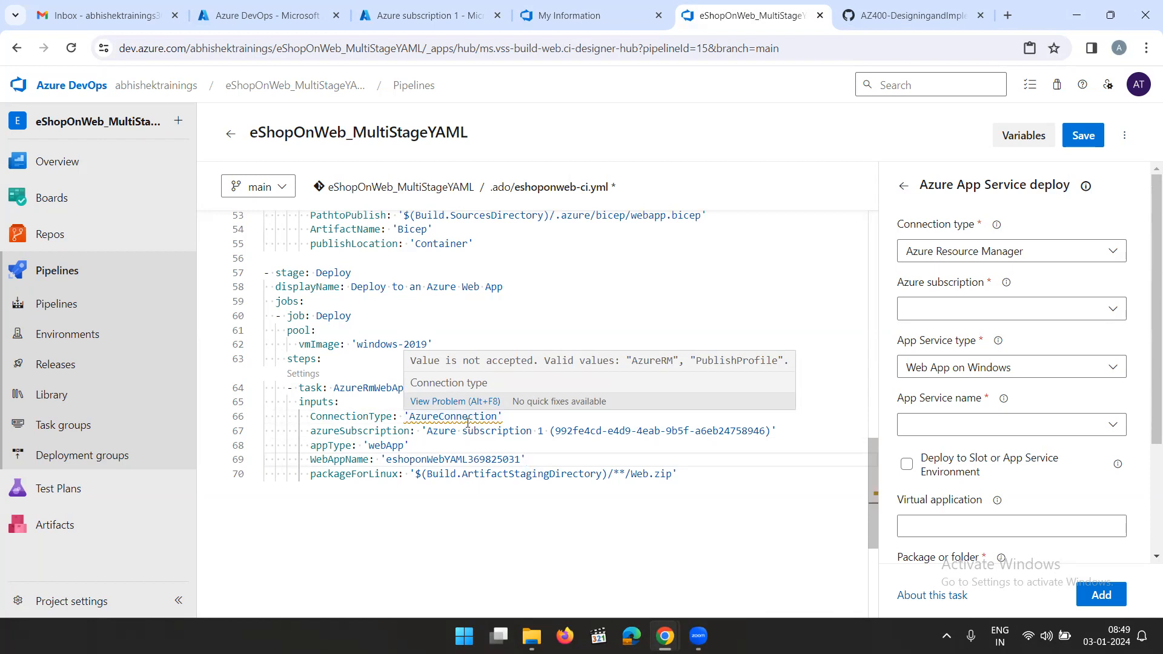
pyautogui.click(497, 416)
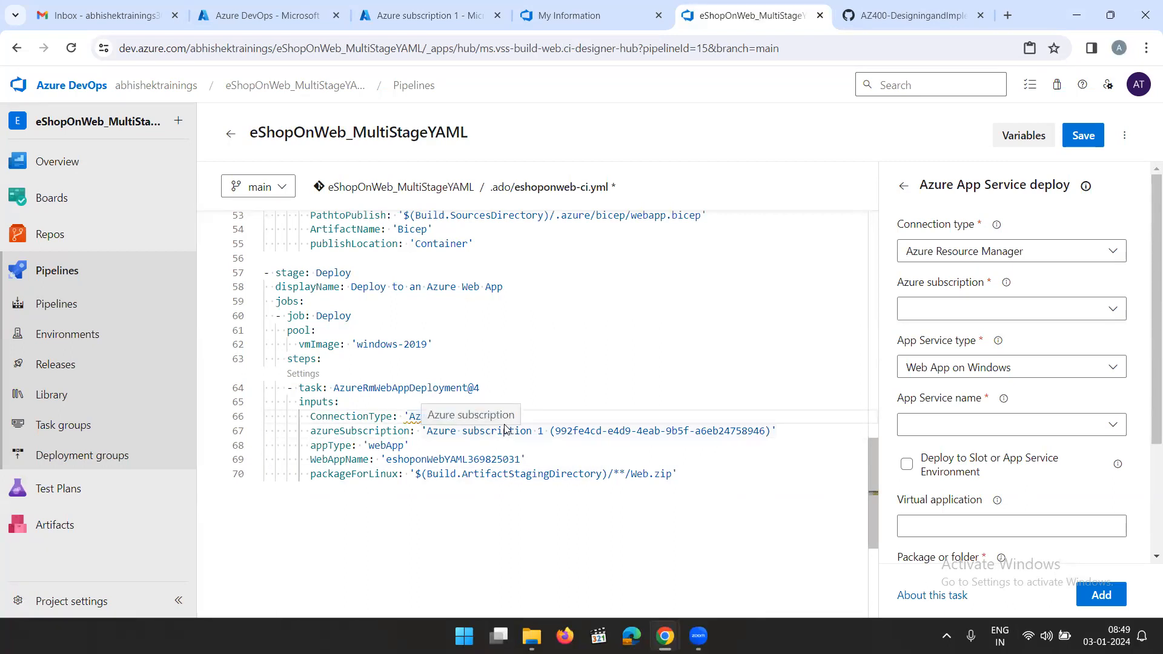
pyautogui.click(526, 473)
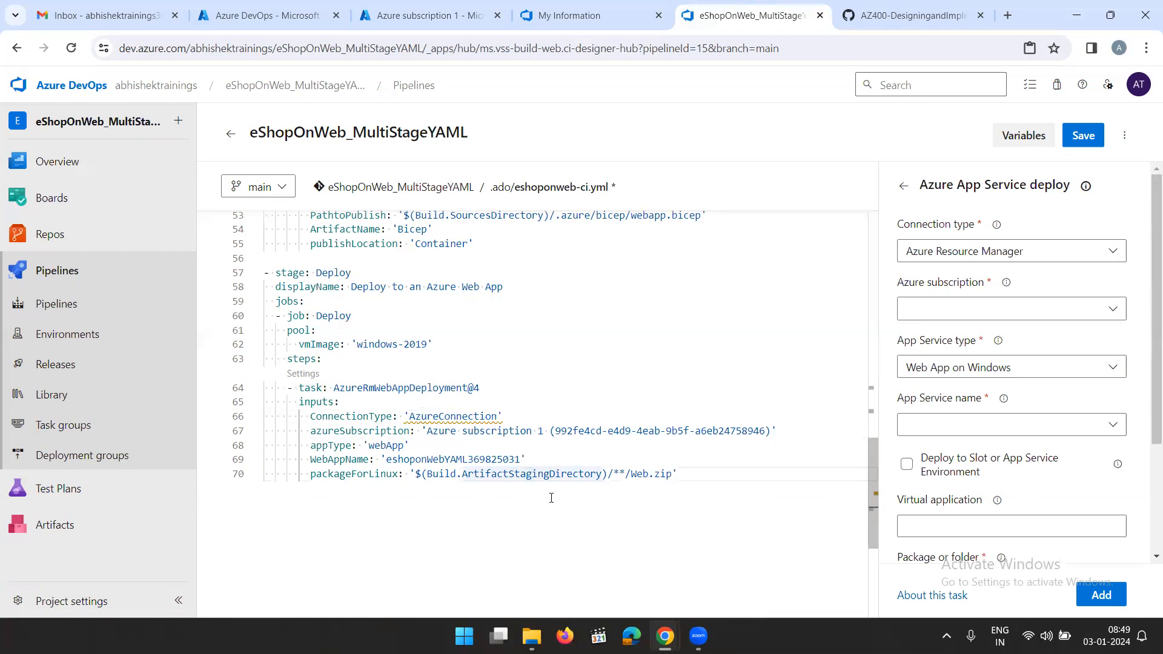
pyautogui.click(426, 15)
pyautogui.click(27, 110)
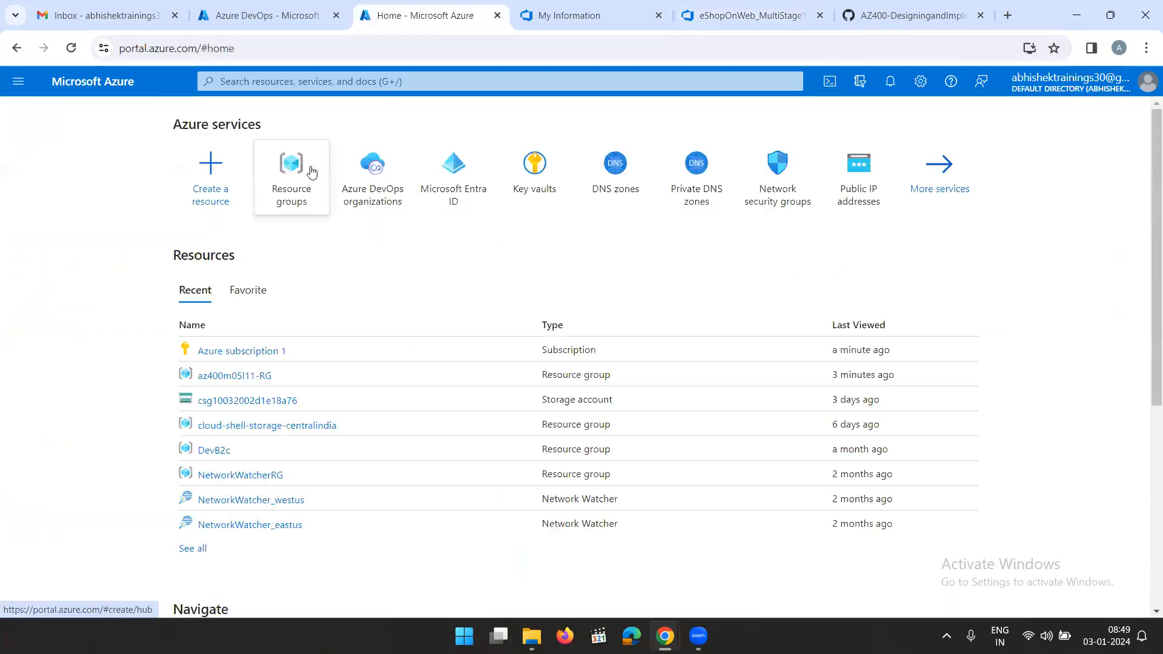
pyautogui.click(253, 377)
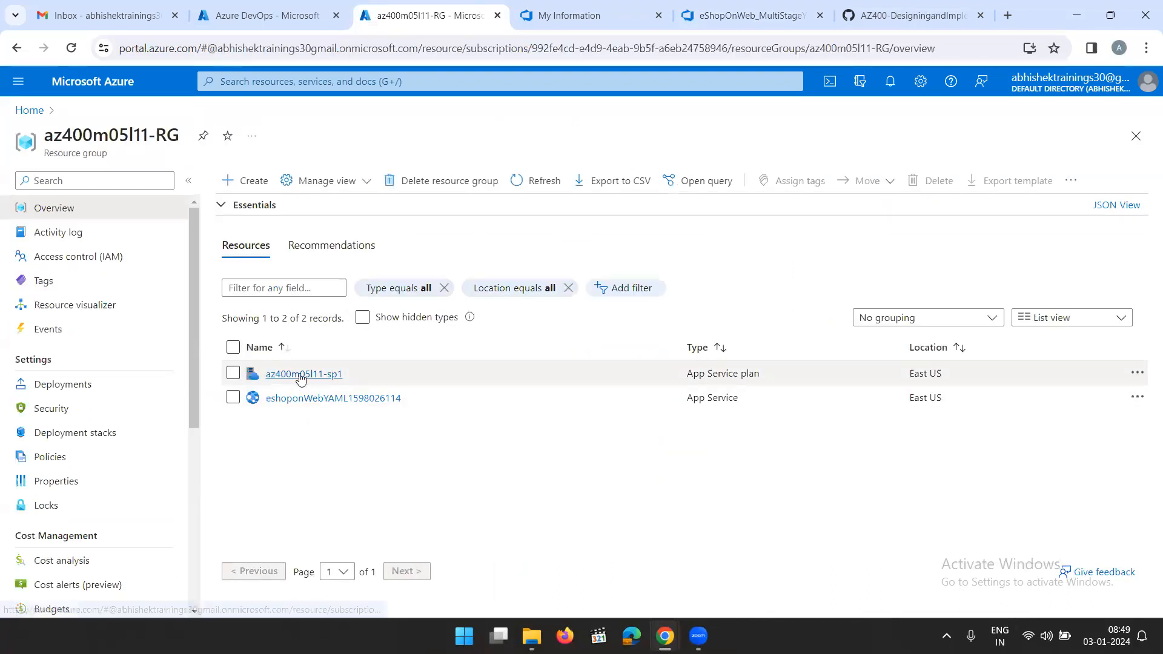
pyautogui.click(303, 399)
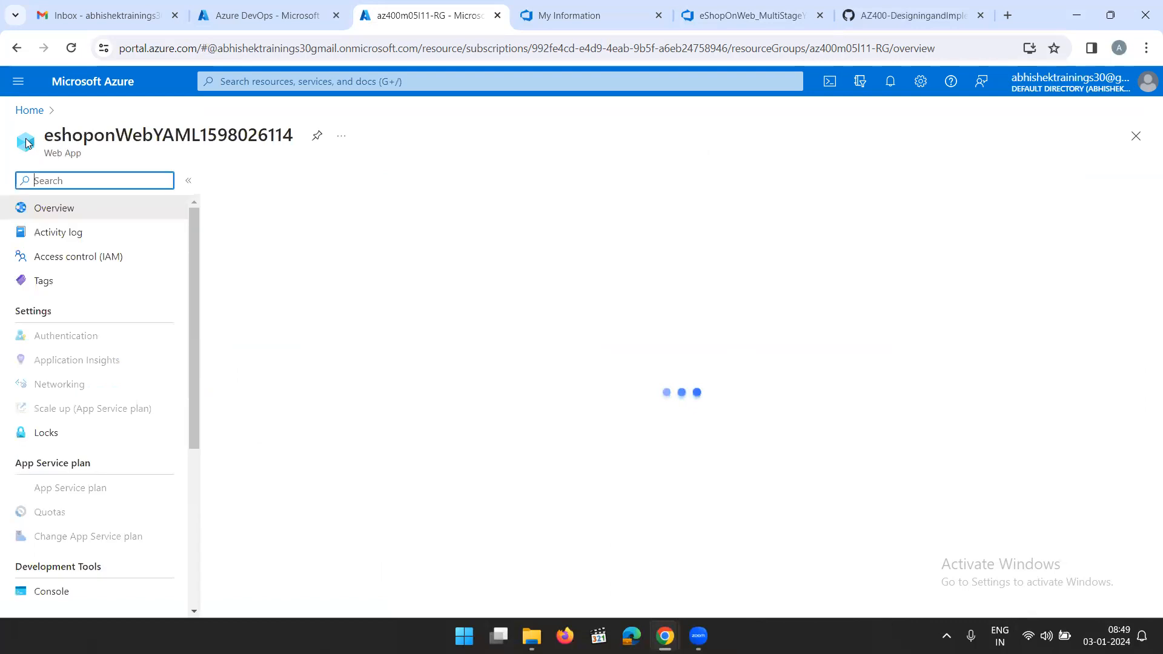
pyautogui.moveTo(38, 139); pyautogui.dragTo(314, 144)
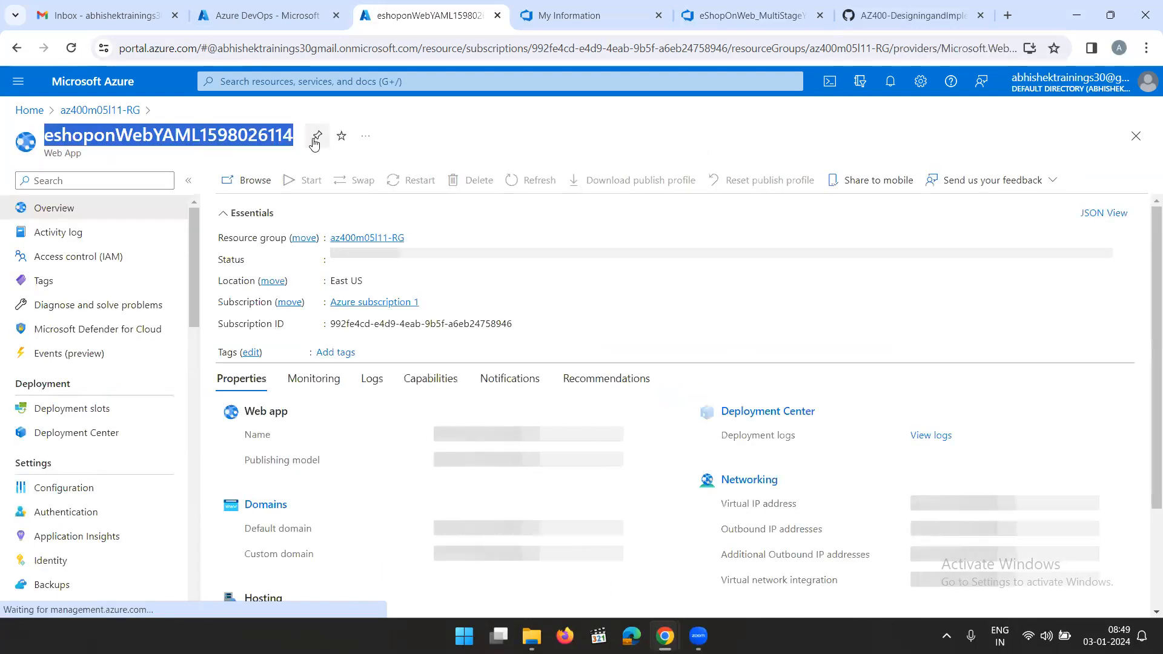
pyautogui.click(727, 17)
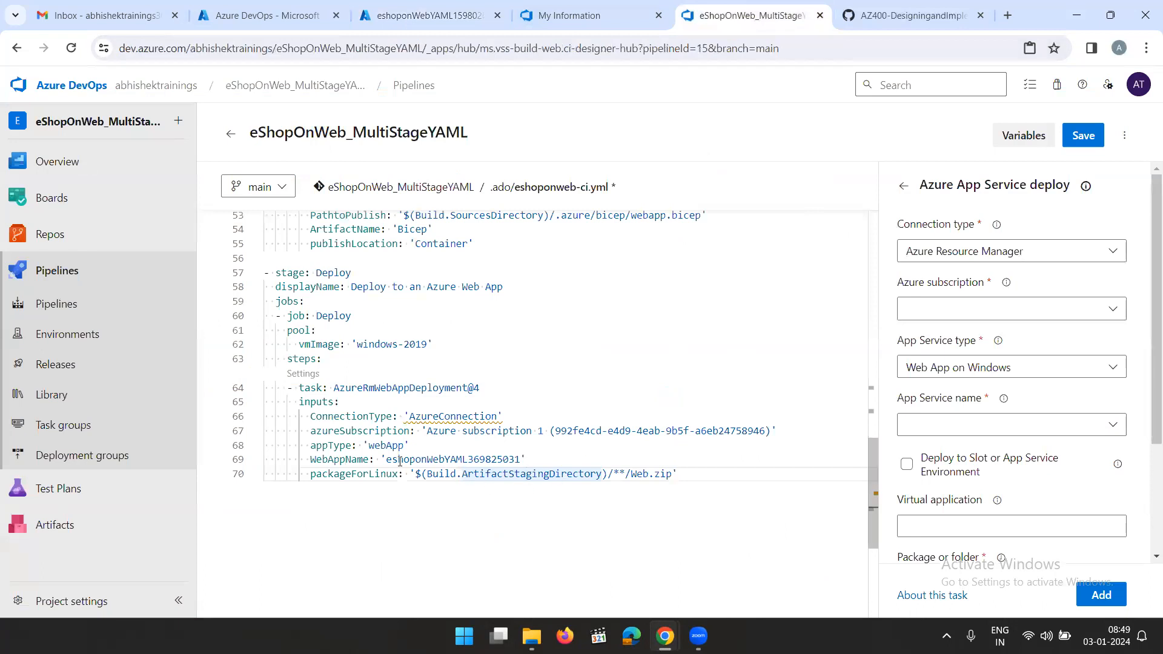
pyautogui.moveTo(387, 459); pyautogui.dragTo(522, 460)
pyautogui.hotkey('ctrl', 'v')
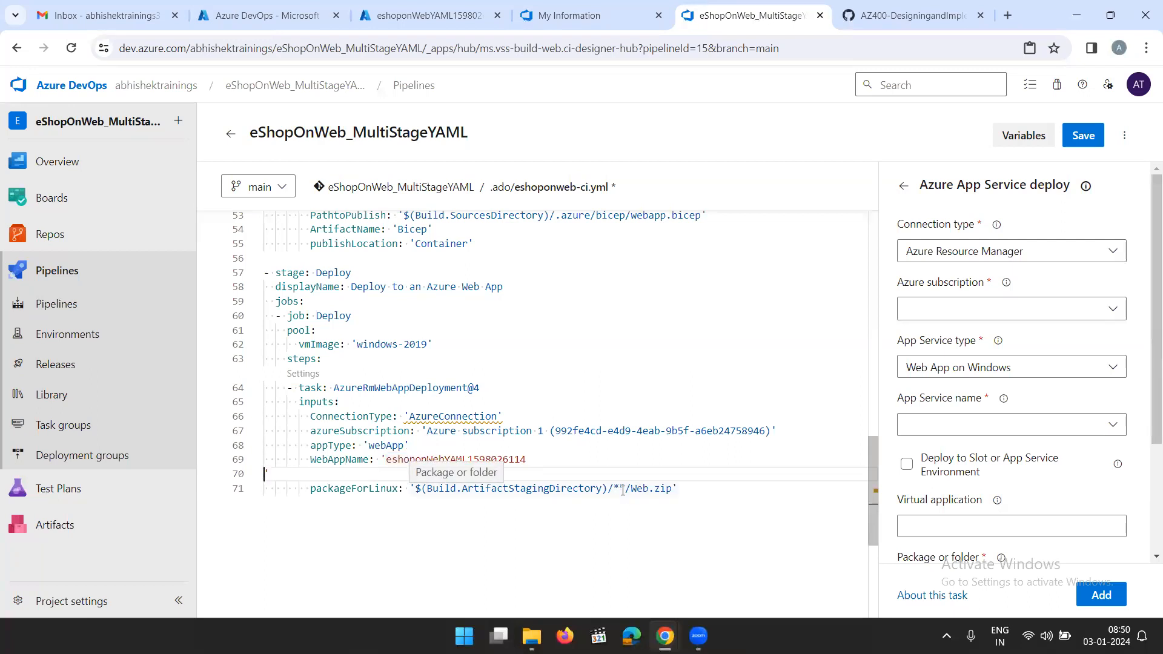
pyautogui.press('BackSpace')
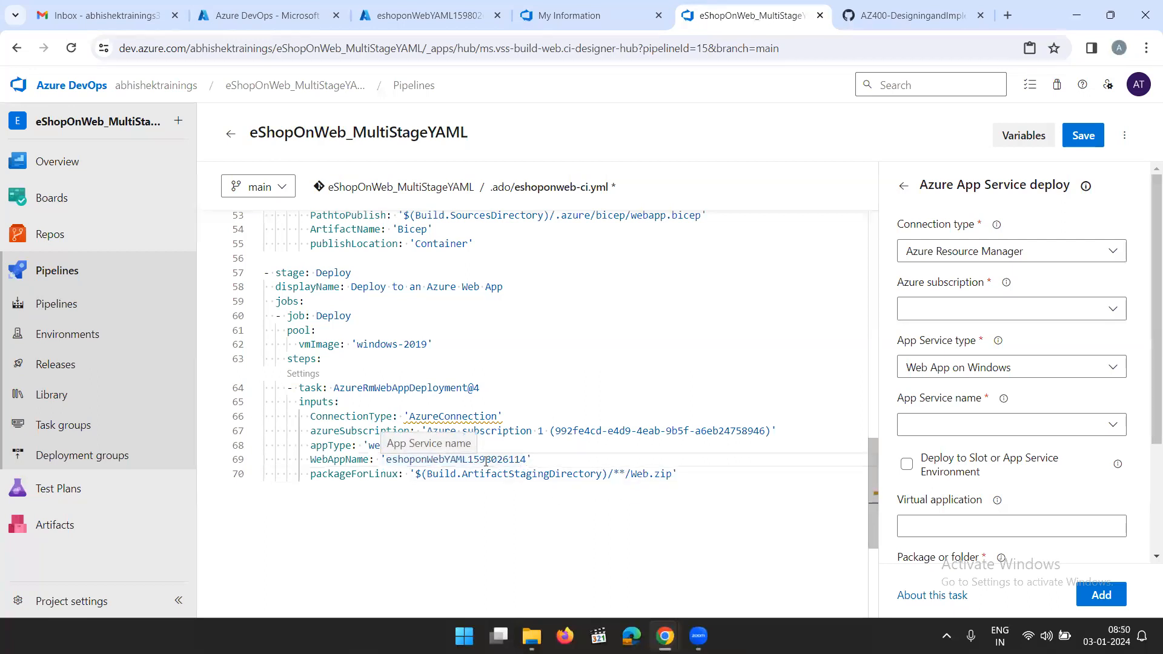
# Set the deploy task's ConnectionType to AzureRM
pyautogui.click(501, 417)
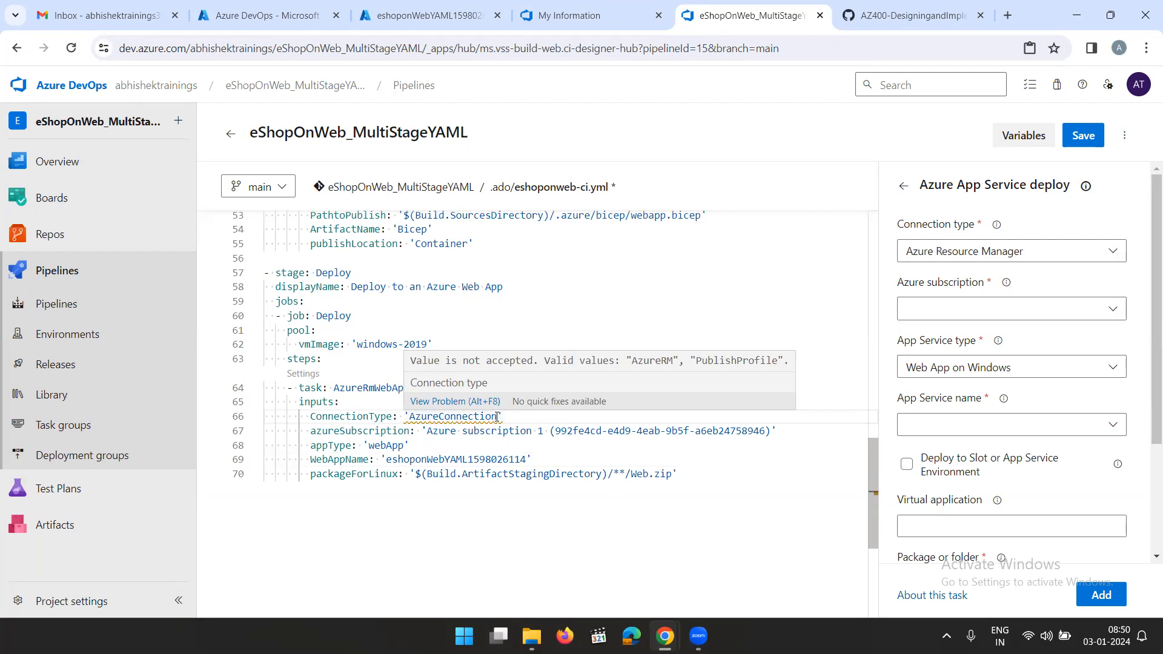
pyautogui.click(500, 418)
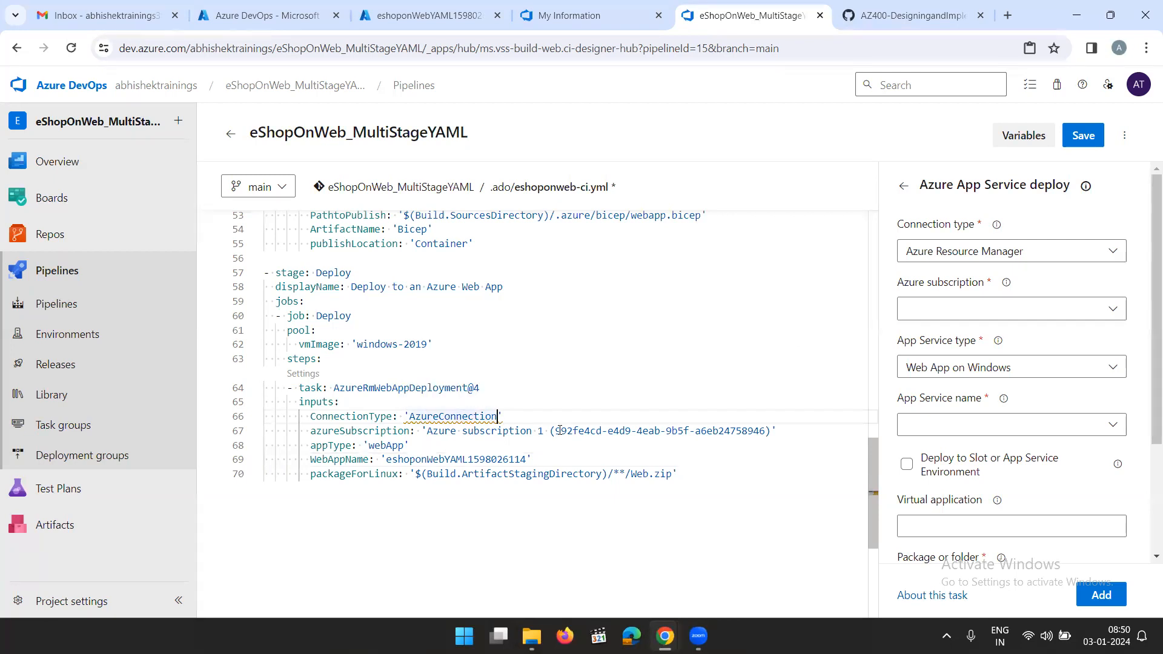
pyautogui.press('BackSpace')
pyautogui.press('BackSpace')
pyautogui.press('BackSpace')
pyautogui.press('BackSpace')
pyautogui.press('BackSpace')
pyautogui.press('BackSpace')
pyautogui.press('BackSpace')
pyautogui.press('BackSpace')
pyautogui.press('BackSpace')
pyautogui.press('BackSpace')
pyautogui.write('RM')
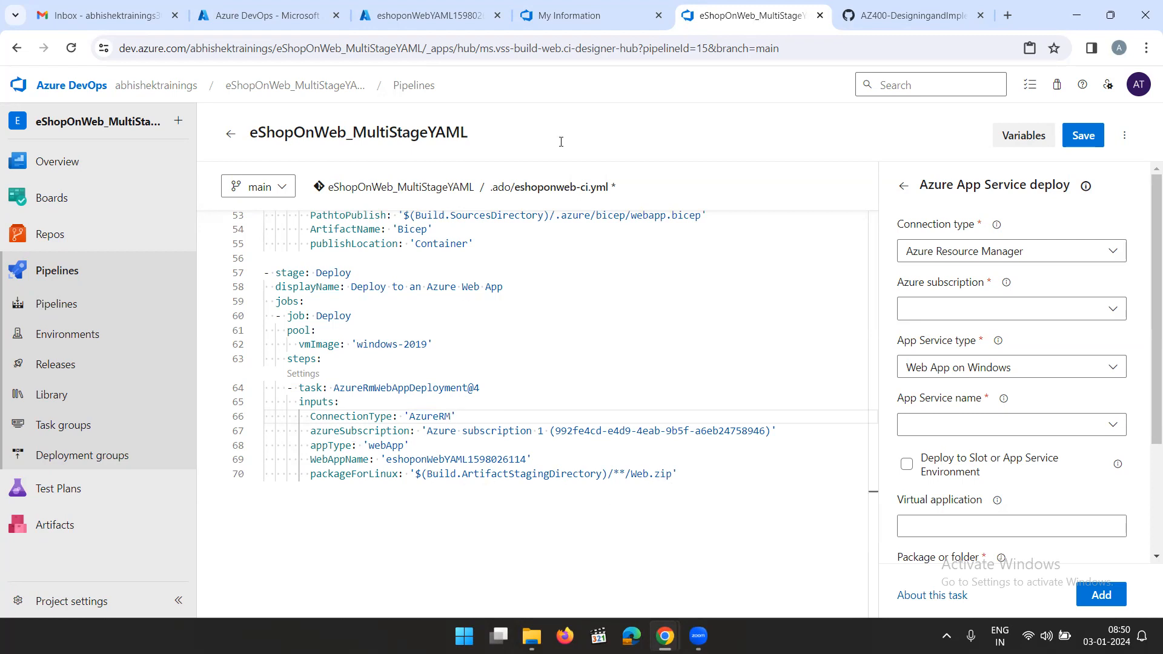
# Compare the lab's deploy task snippet with the pipeline YAML and read the instructions for adding the Download build artifacts task
pyautogui.click(855, 17)
pyautogui.scroll(-2, 701, 415)
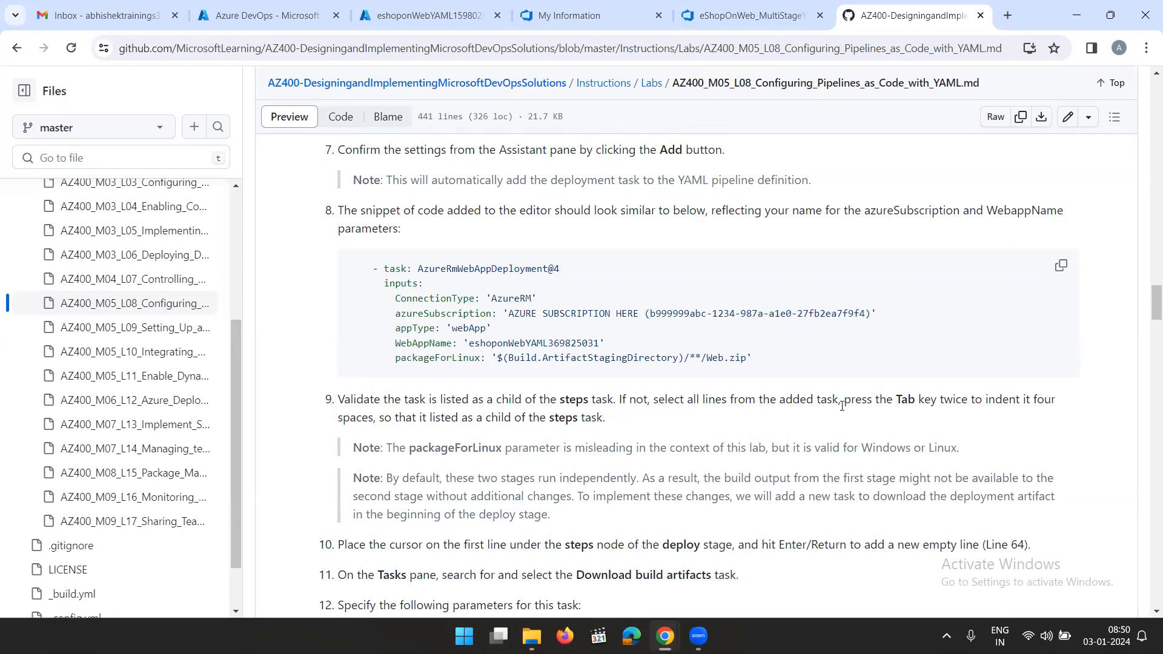
pyautogui.click(751, 15)
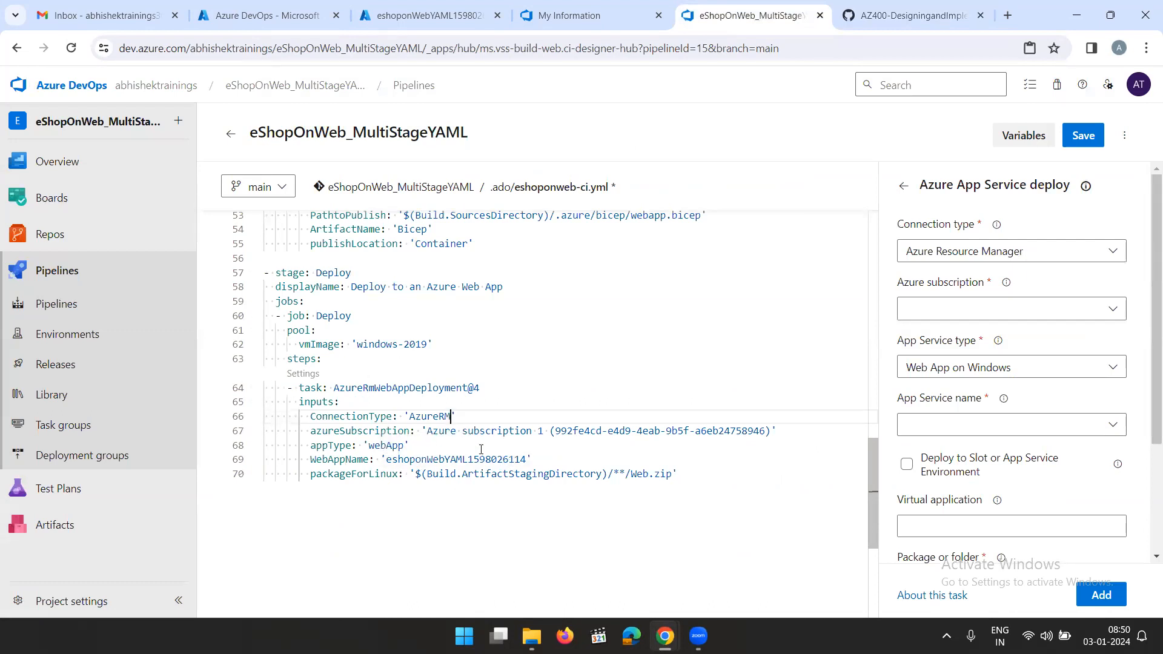
pyautogui.click(887, 17)
pyautogui.scroll(-3, 614, 371)
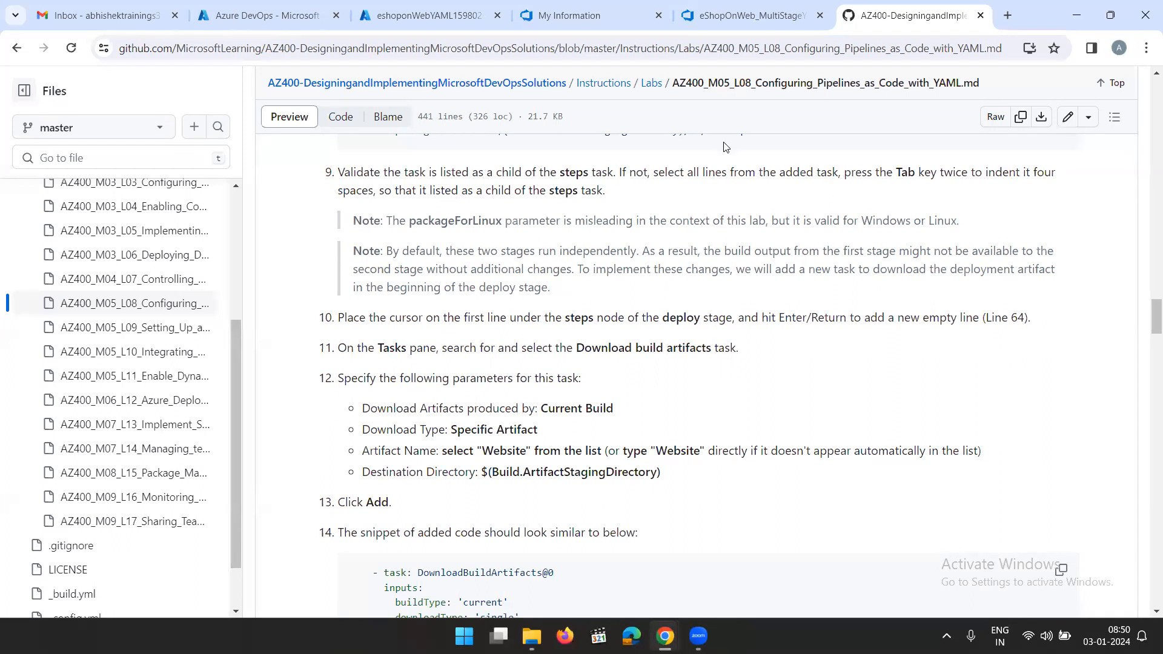
pyautogui.click(747, 17)
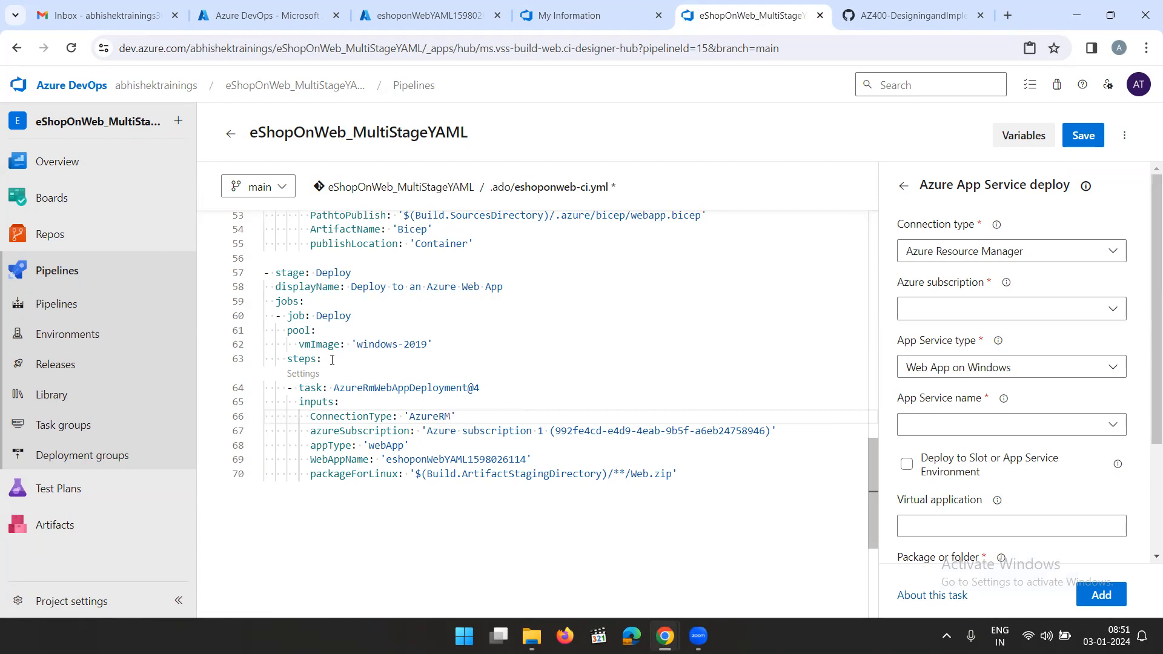
pyautogui.click(912, 14)
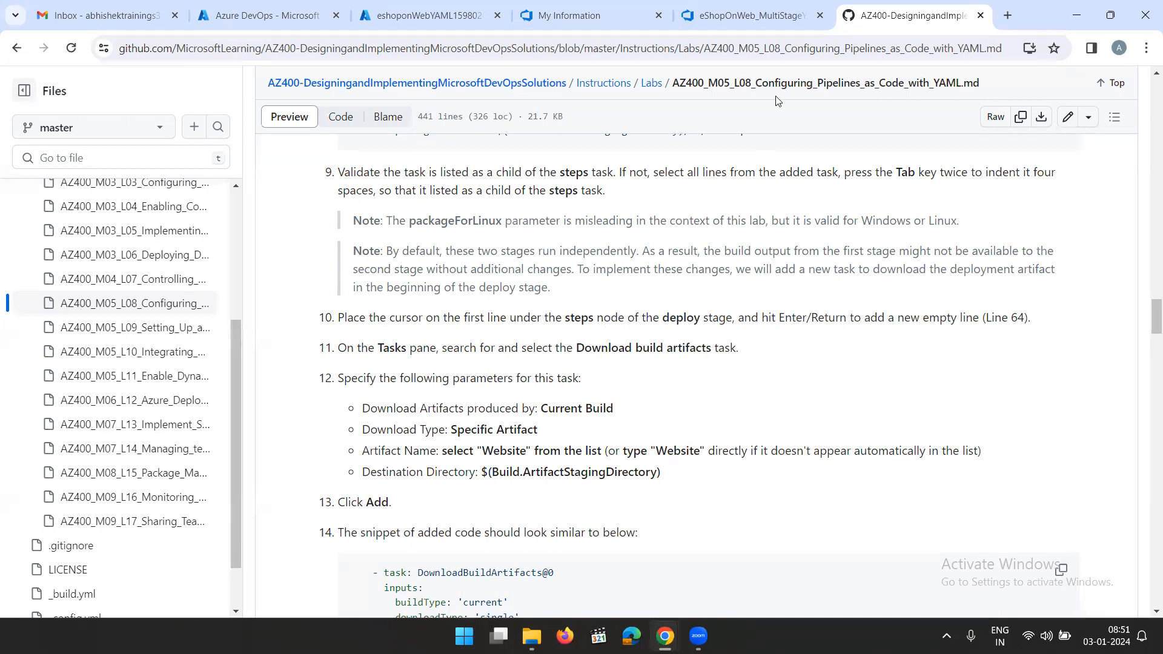
pyautogui.click(755, 19)
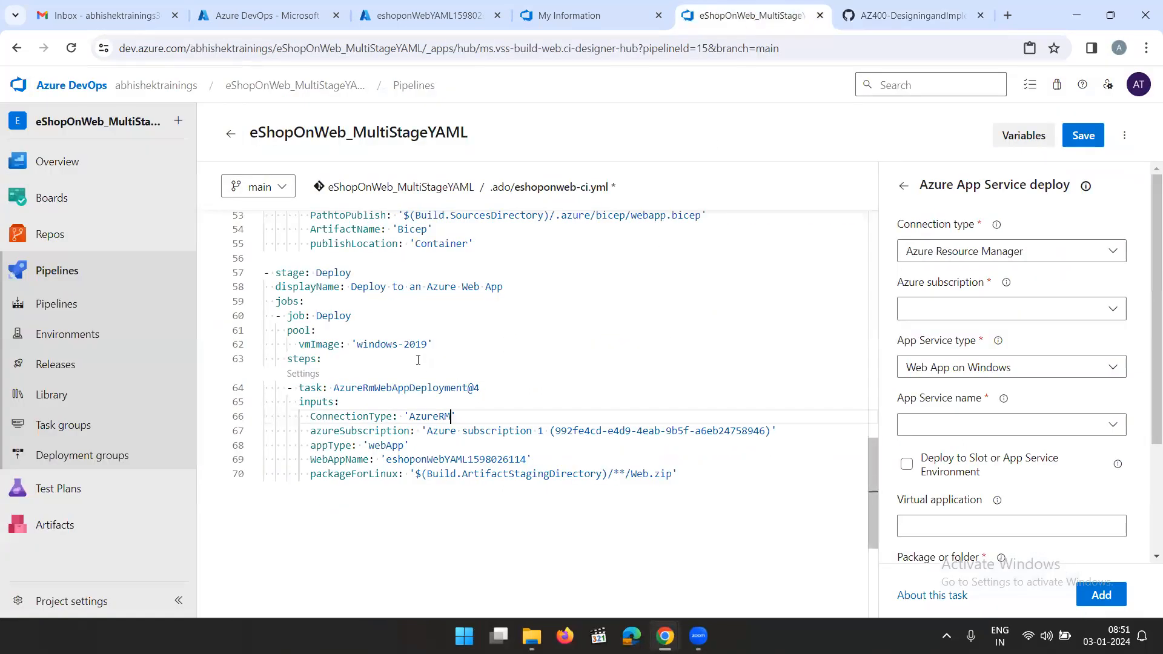
# Add an empty line directly under the Deploy stage's steps node and recheck the lab instructions for the task to insert there
pyautogui.click(359, 361)
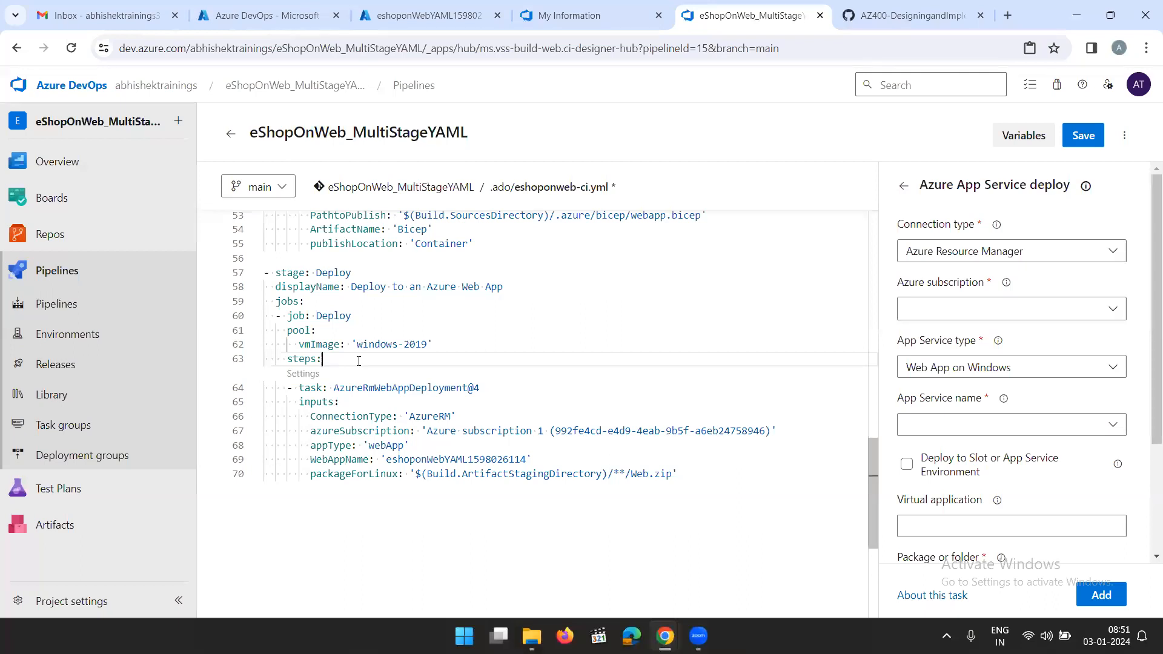
pyautogui.press('Return')
pyautogui.hotkey('ctrl', 'space')
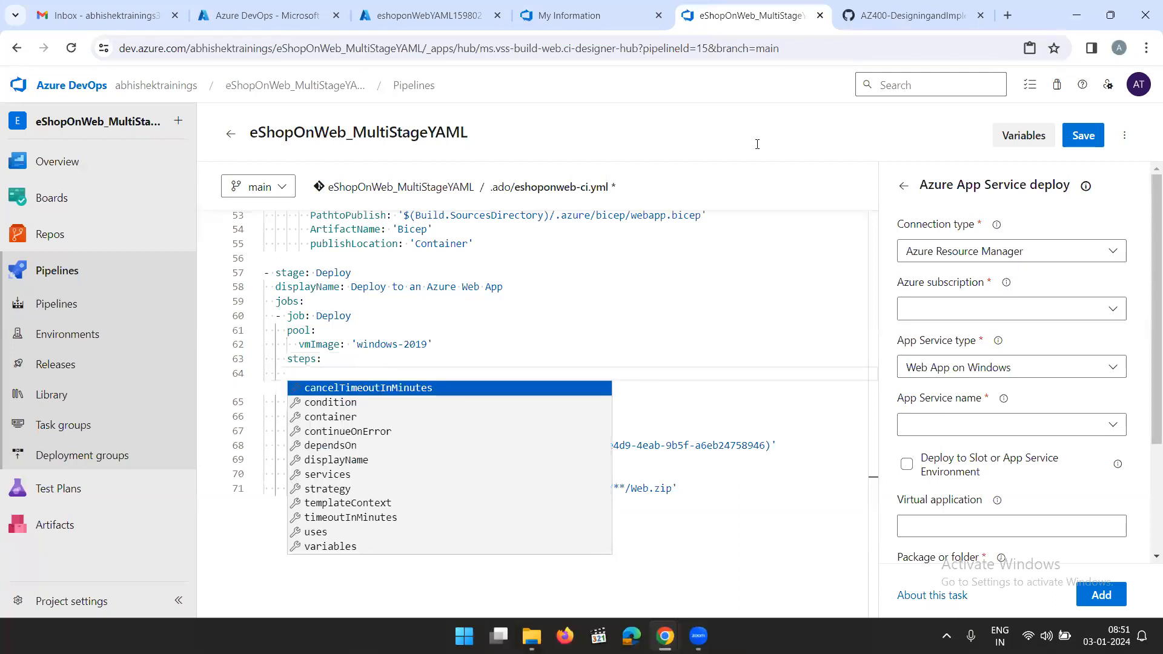
pyautogui.click(905, 18)
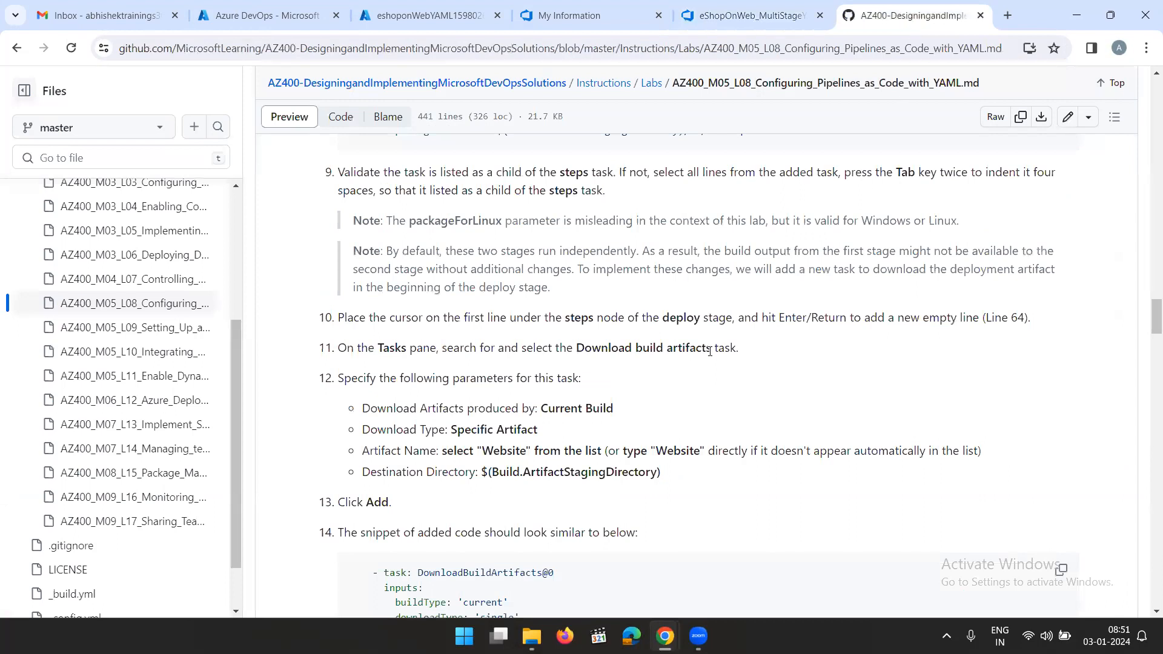
pyautogui.click(806, 21)
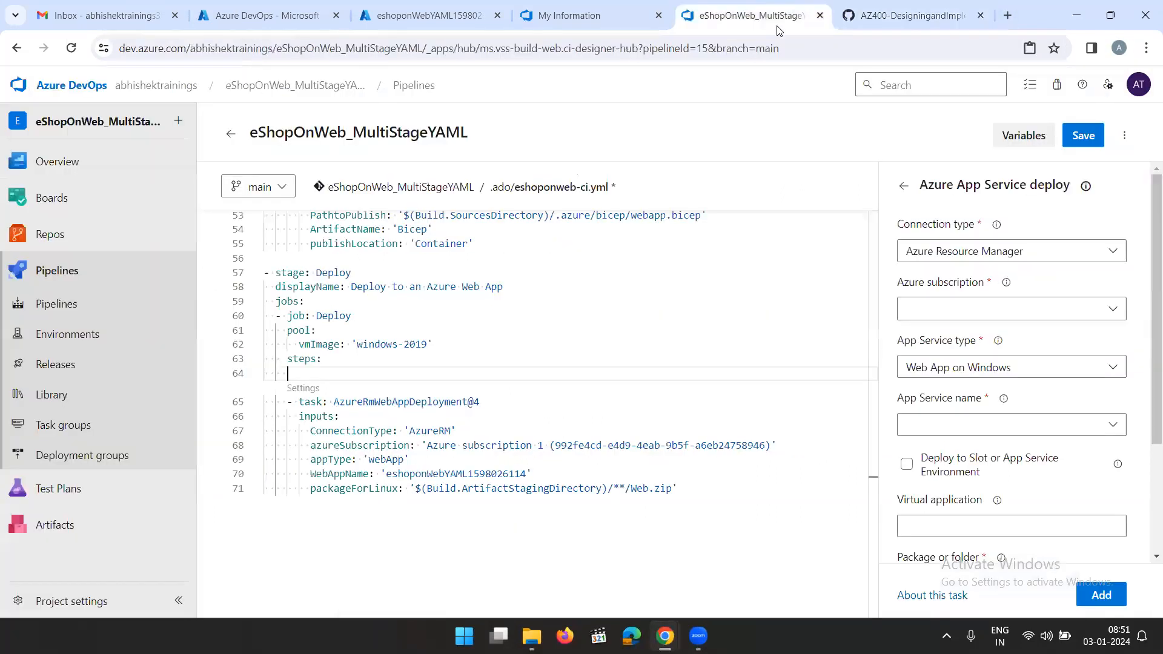
# Leave the Azure App Service deploy form, search the tasks for download, and open the Download build artifacts task
pyautogui.click(904, 186)
pyautogui.click(977, 224)
pyautogui.write('download')
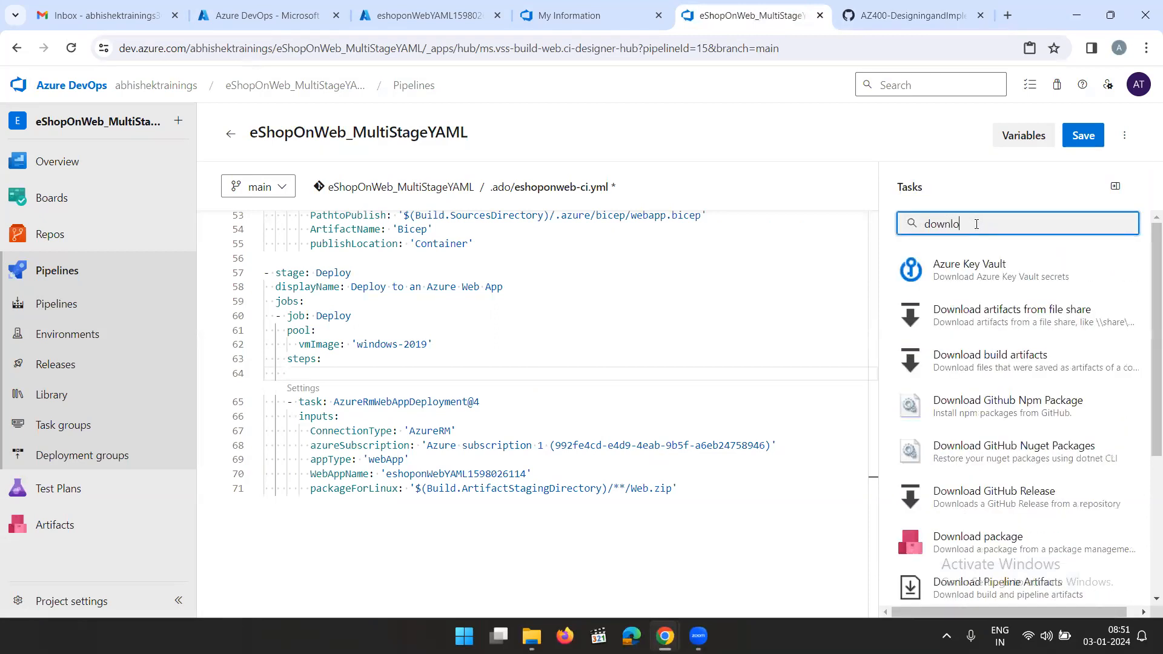
pyautogui.click(1022, 365)
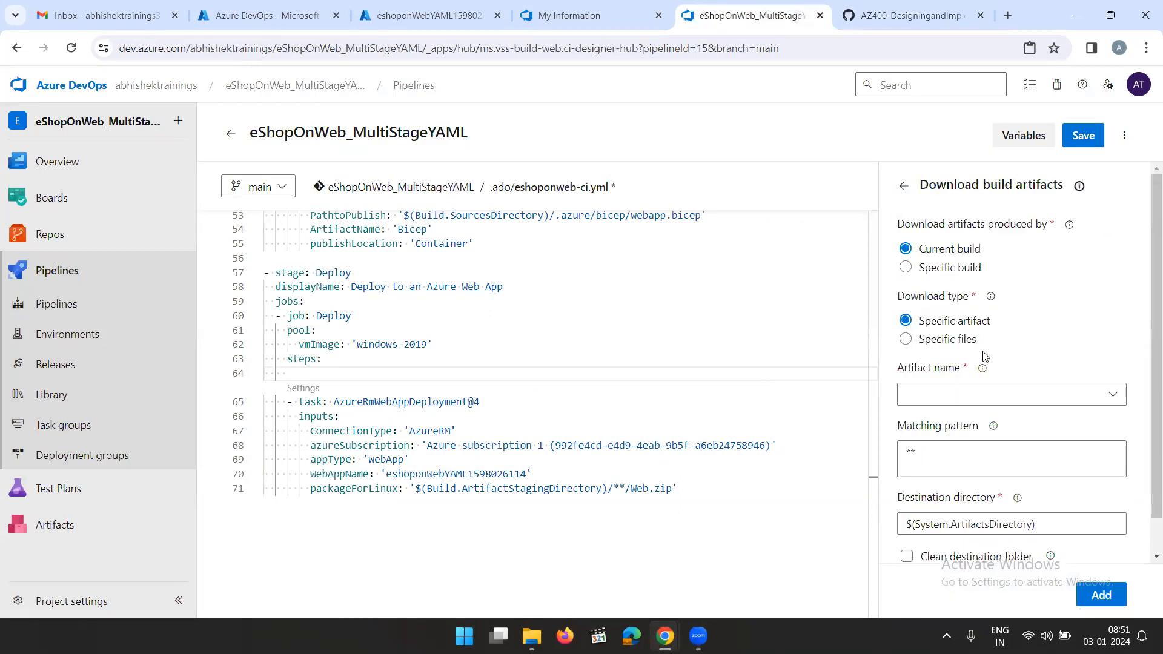
# Set the Download build artifacts task's artifact name to Website, as given in the lab instructions
pyautogui.click(1002, 390)
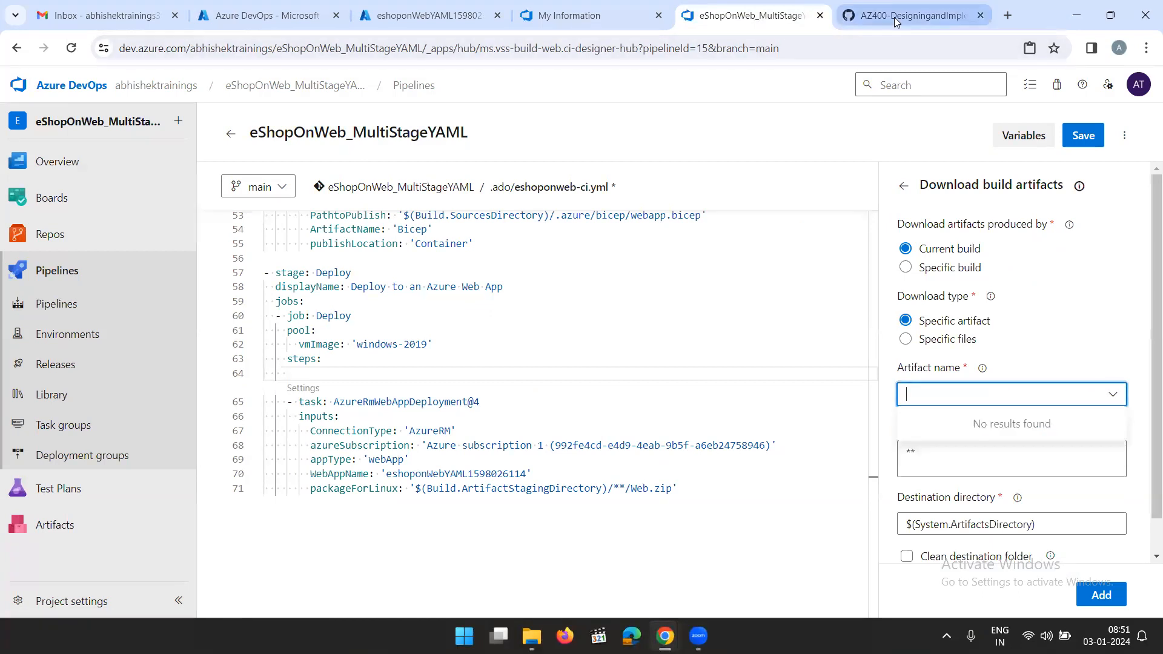
pyautogui.click(915, 15)
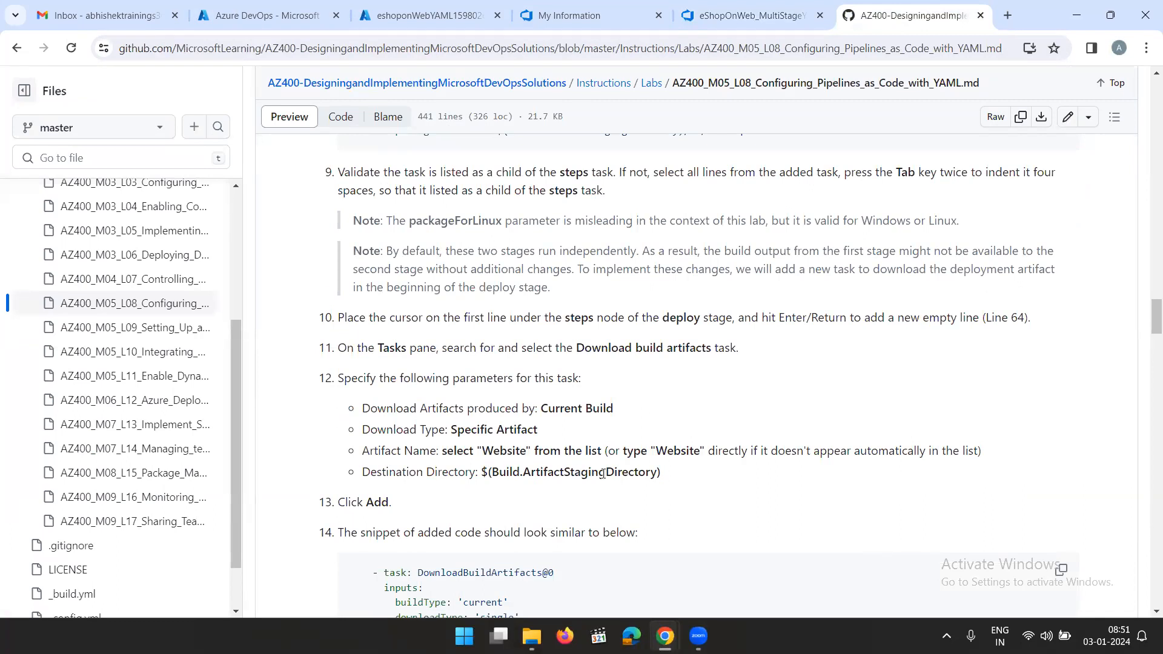
pyautogui.click(727, 21)
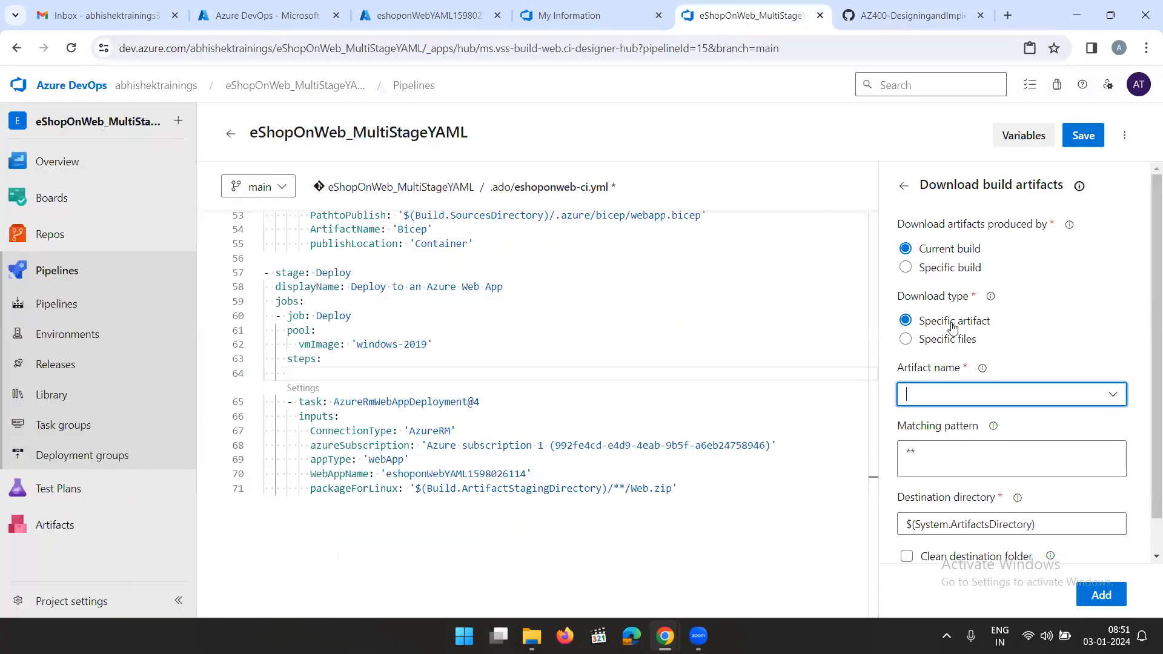
pyautogui.click(943, 392)
pyautogui.write('Website')
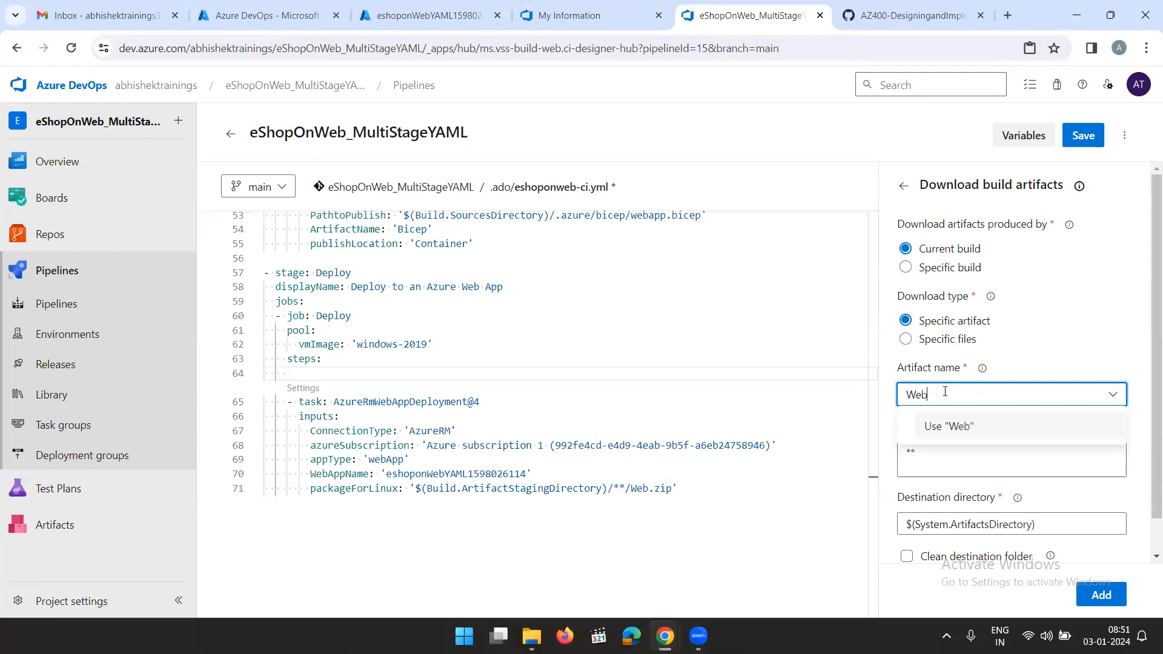
pyautogui.click(959, 429)
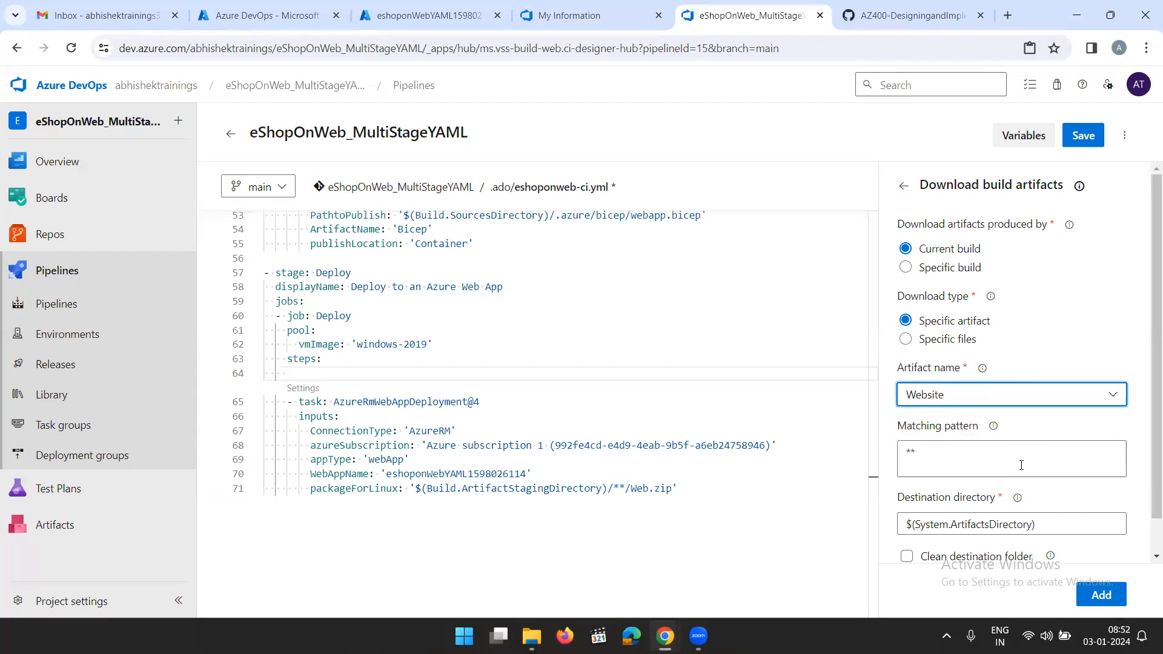
# Copy $(Build.ArtifactStagingDirectory) from the lab instructions and set it as the Download build artifacts task's destination directory
pyautogui.scroll(-1, 980, 505)
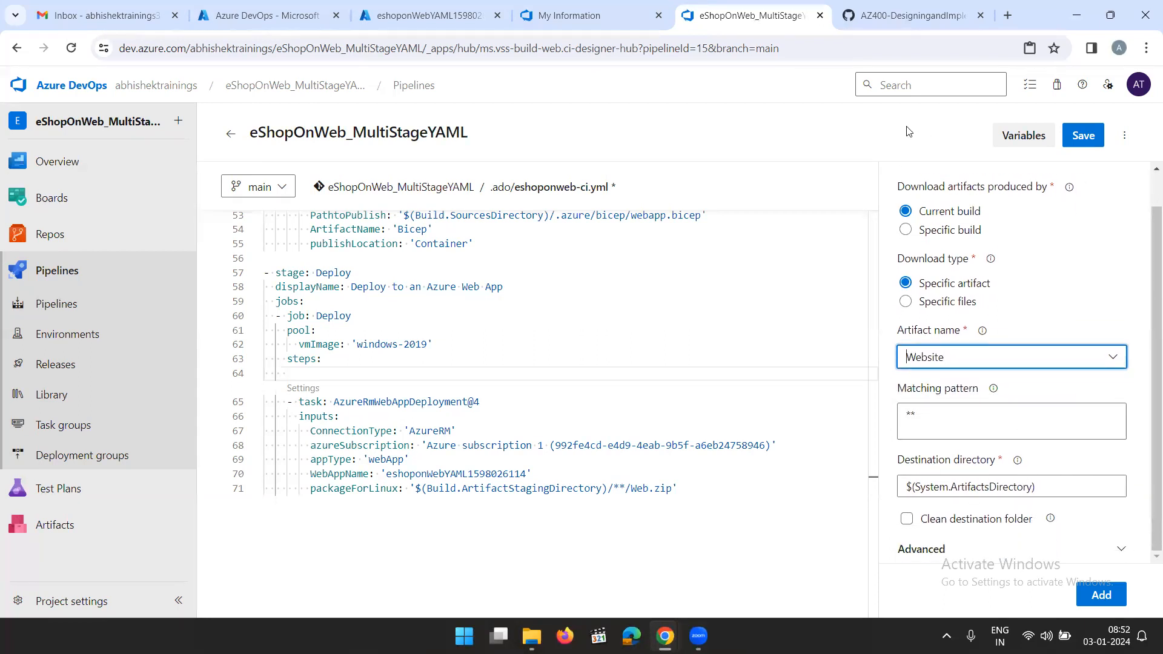
pyautogui.click(881, 17)
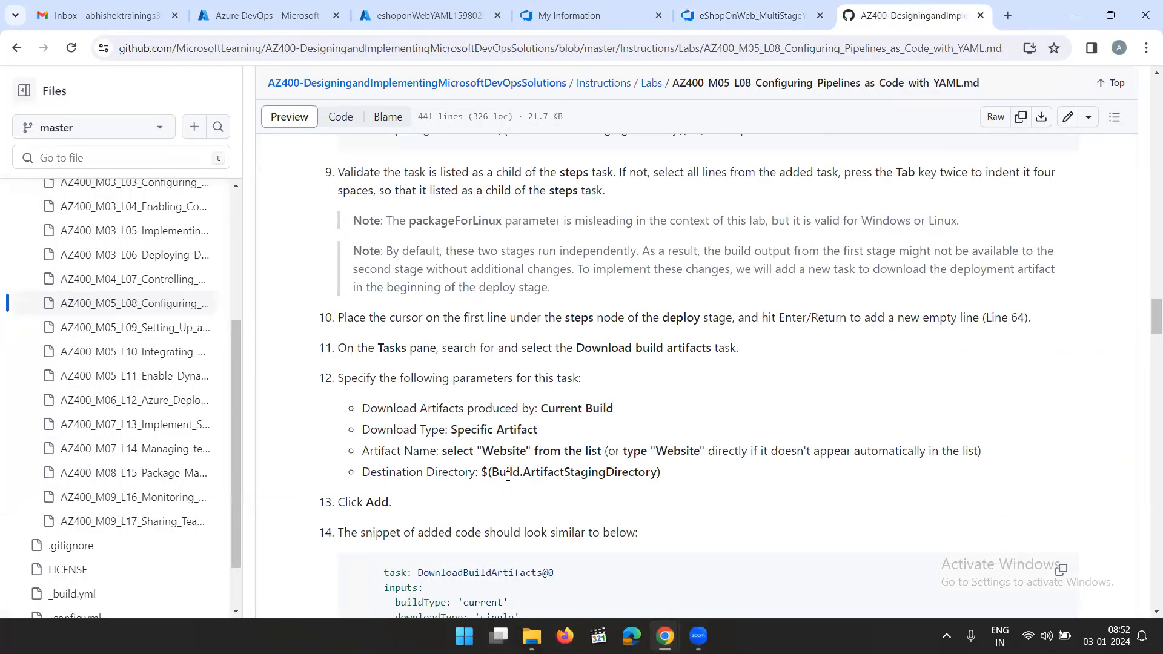
pyautogui.moveTo(483, 472); pyautogui.dragTo(685, 480)
pyautogui.hotkey('ctrl', 'c')
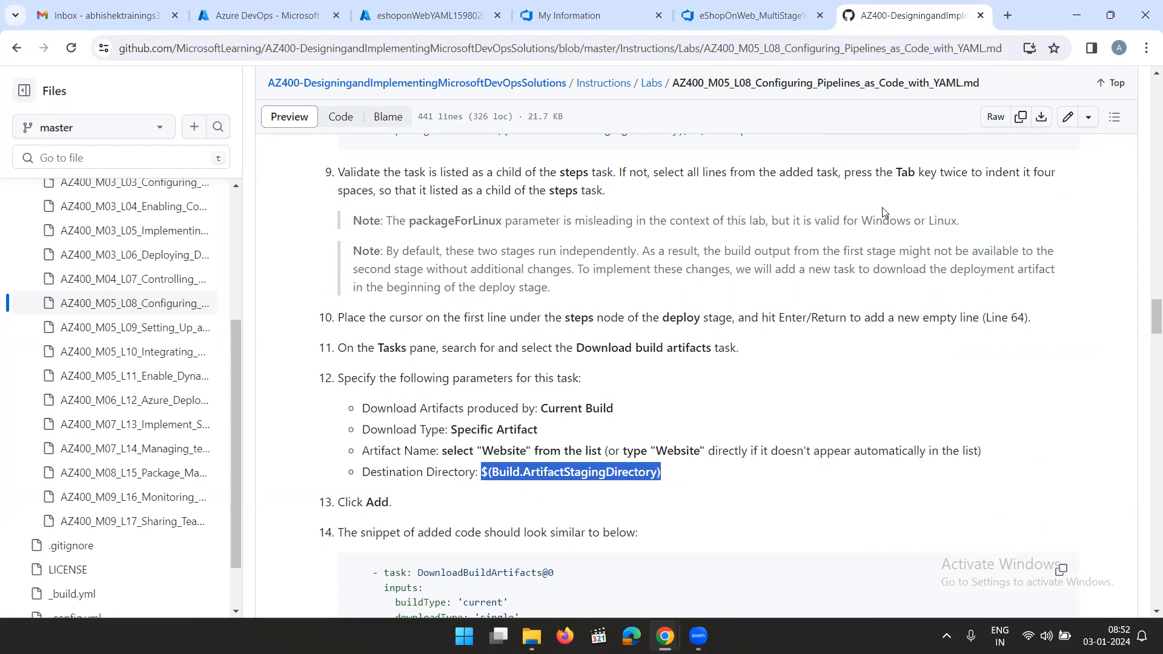
pyautogui.click(752, 15)
pyautogui.click(1051, 488)
pyautogui.hotkey('ctrl', 'a')
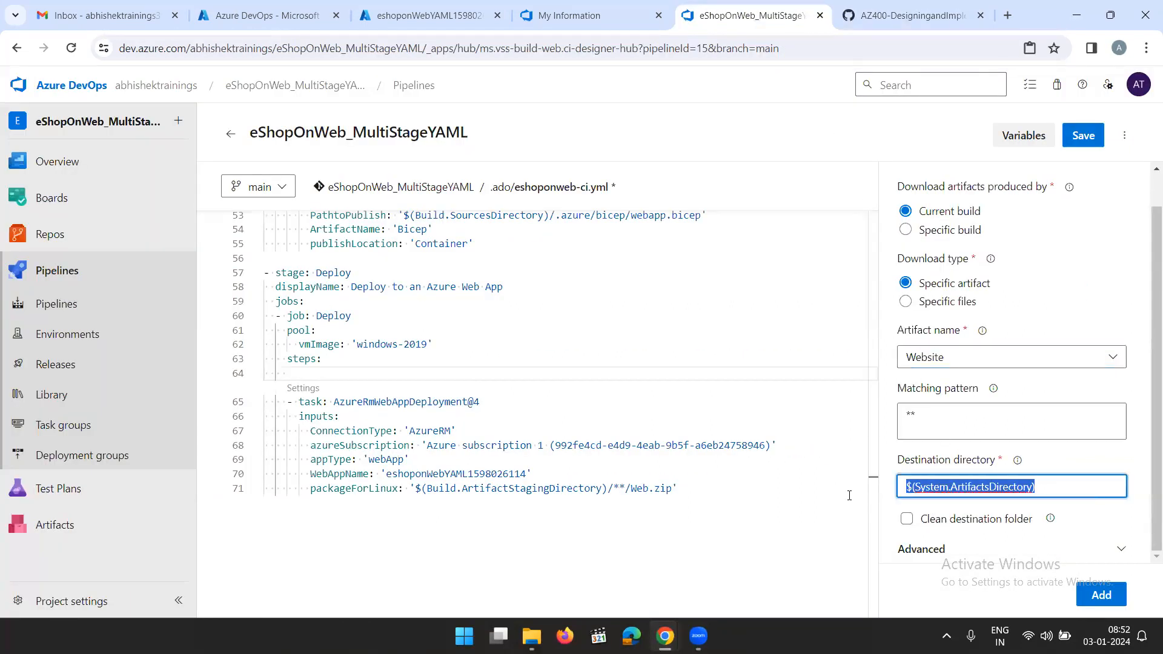
pyautogui.hotkey('ctrl', 'v')
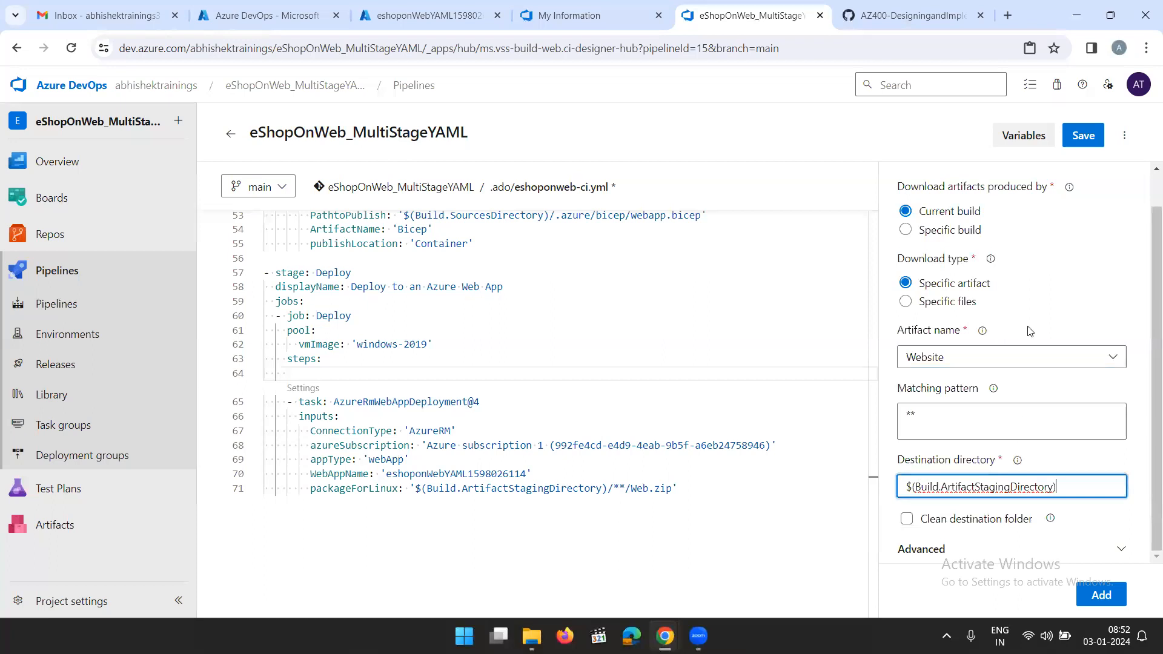
# Switch the download type to Specific files and add the Download build artifacts task to the Deploy stage's steps
pyautogui.click(1055, 307)
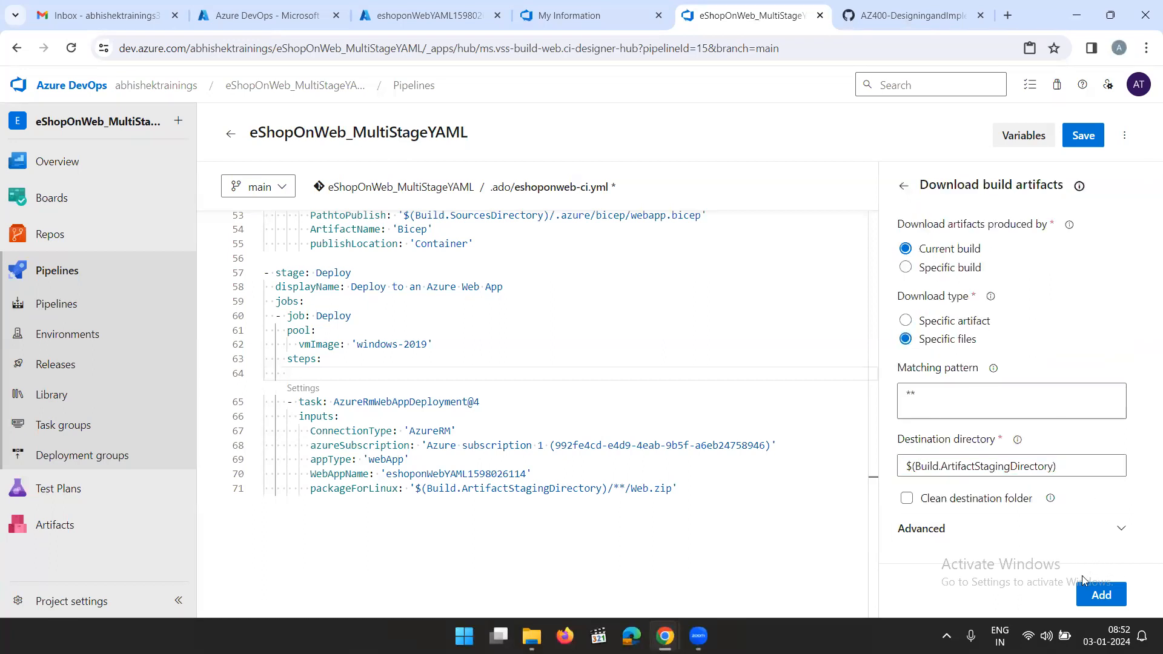
pyautogui.click(1101, 596)
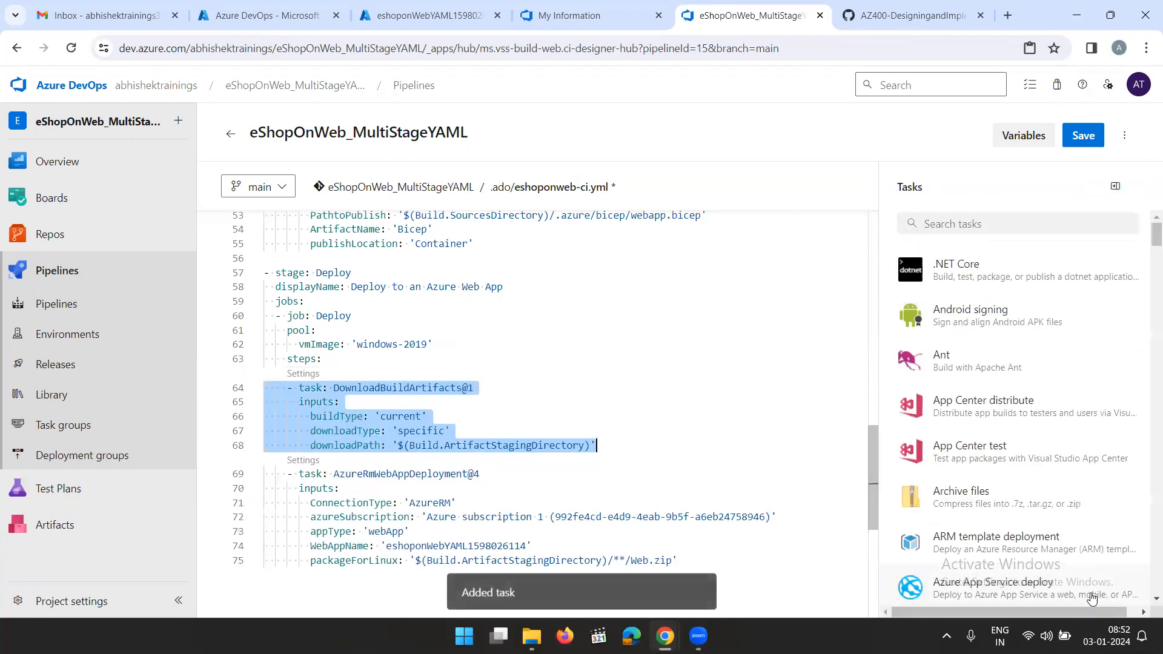
# Compare the added DownloadBuildArtifacts@1 task in the Deploy stage with the download task snippet in the lab instructions
pyautogui.click(496, 388)
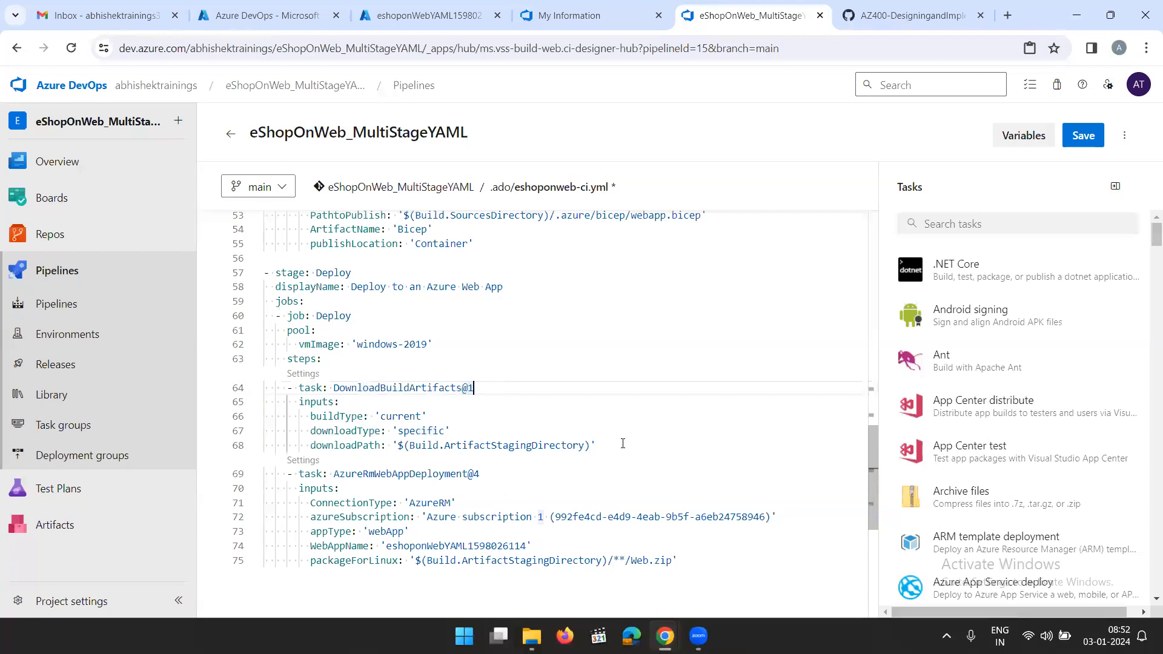
pyautogui.click(918, 15)
pyautogui.click(768, 497)
pyautogui.scroll(-2, 770, 485)
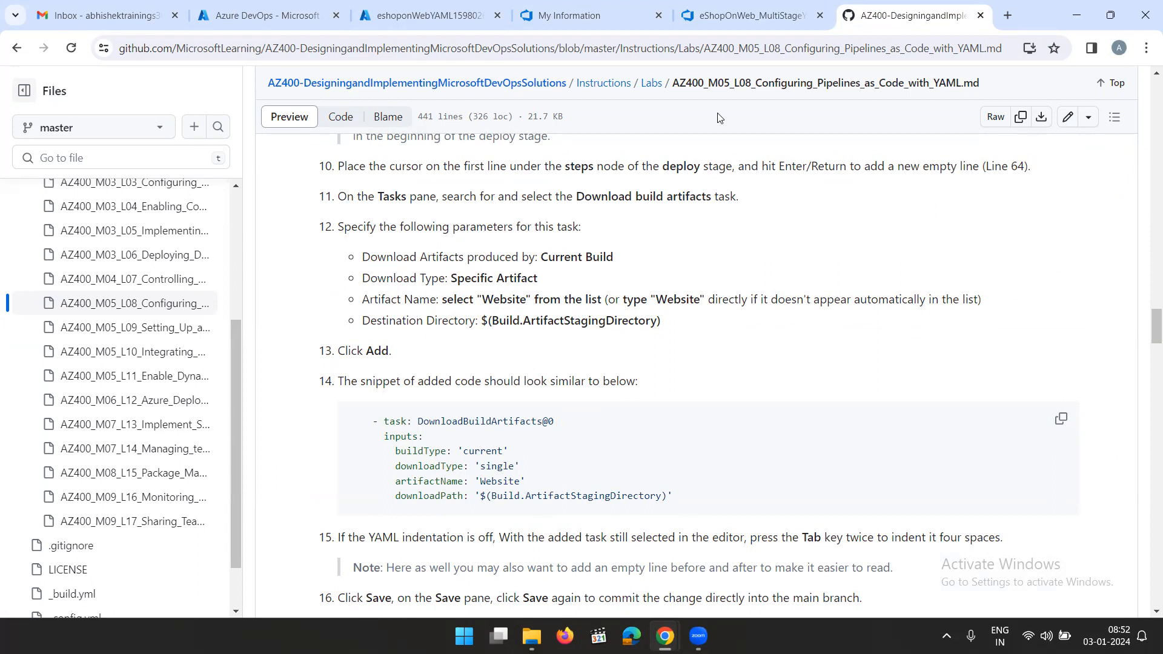
pyautogui.click(765, 17)
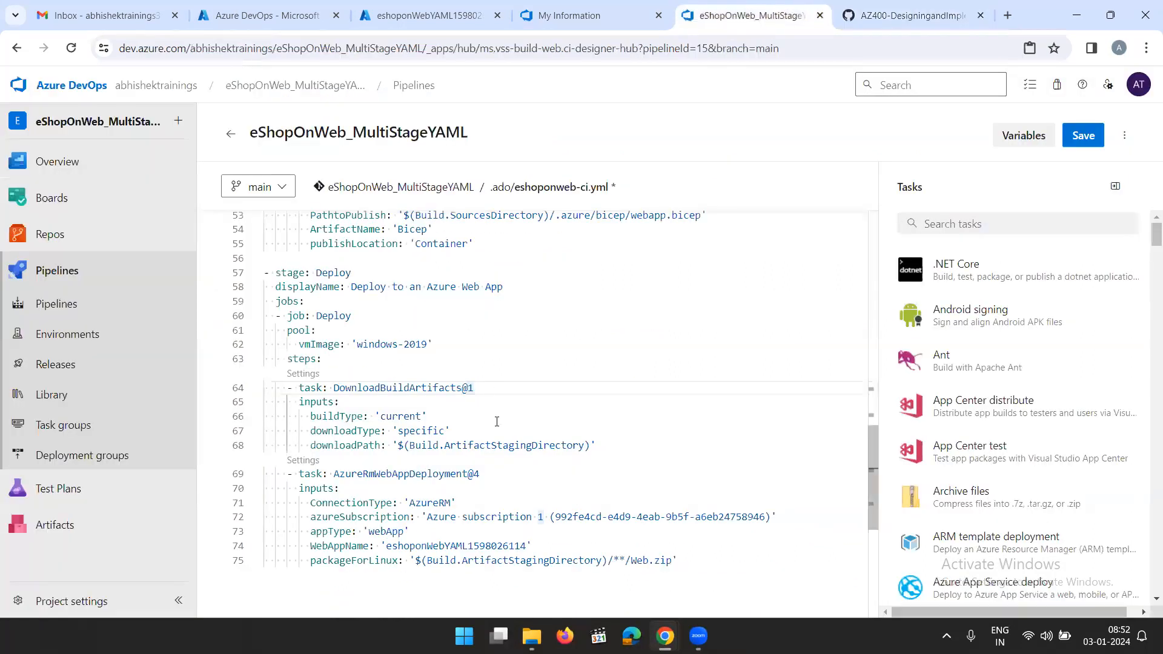
pyautogui.moveTo(618, 449); pyautogui.dragTo(264, 388)
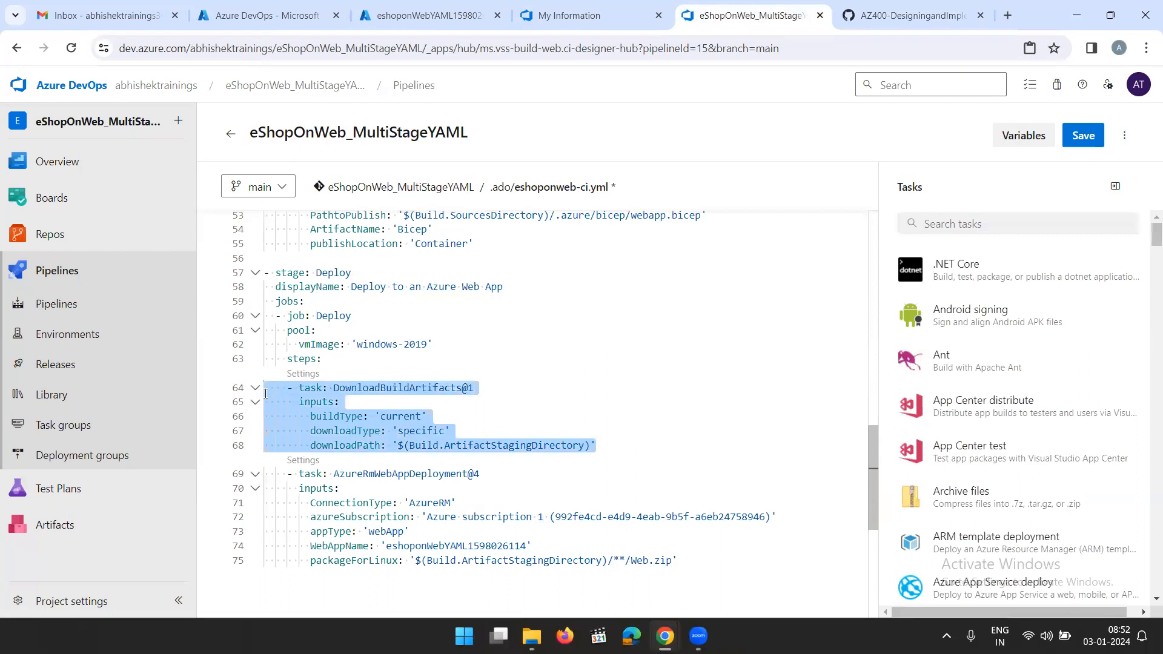
pyautogui.click(921, 17)
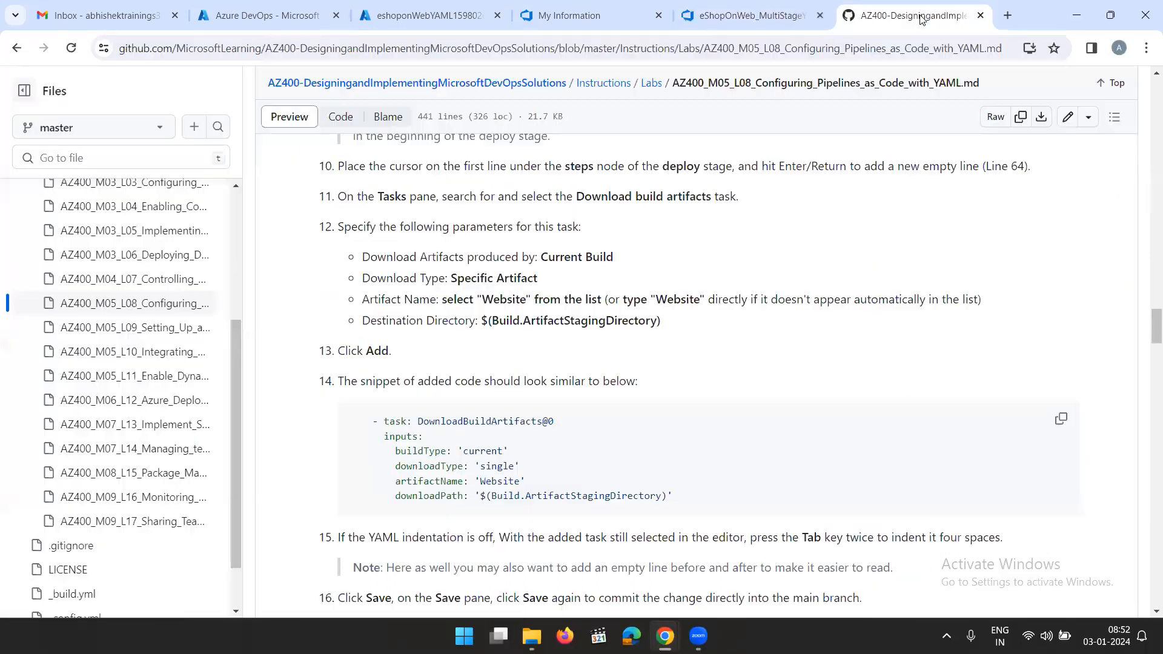
pyautogui.click(736, 16)
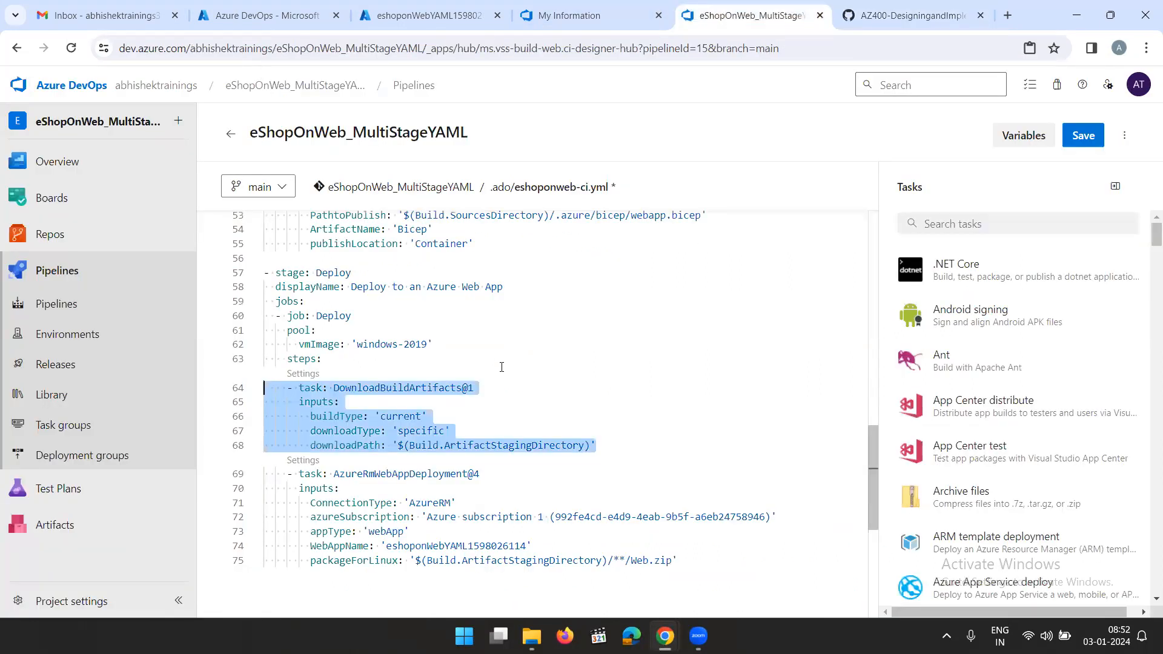
pyautogui.click(891, 18)
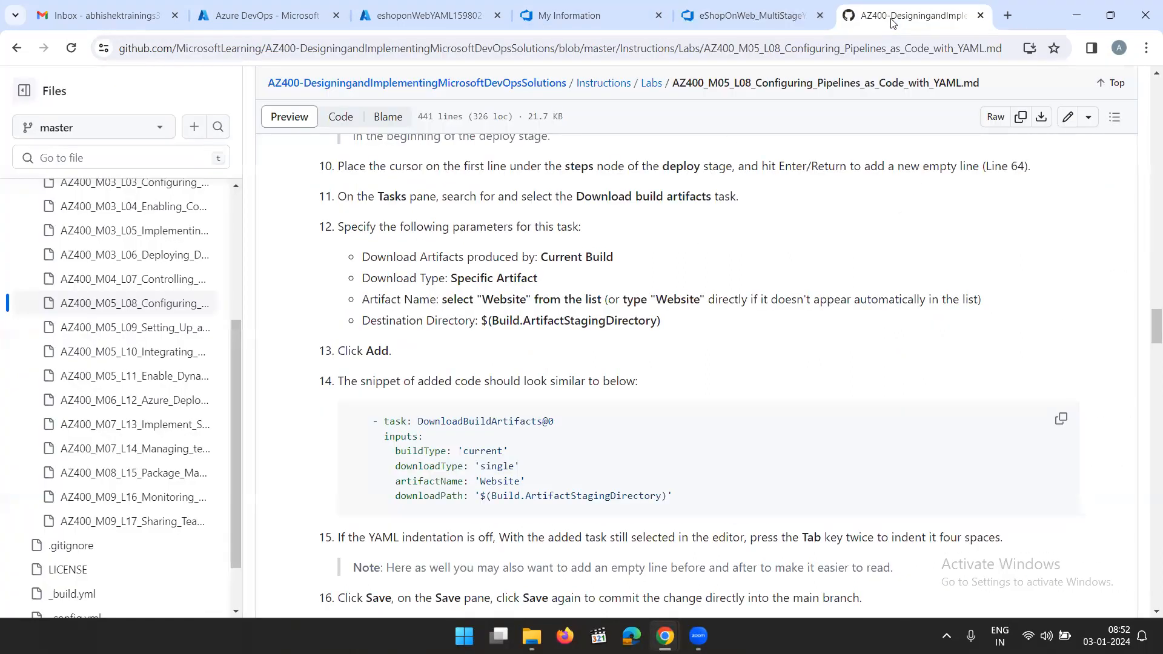
pyautogui.click(715, 17)
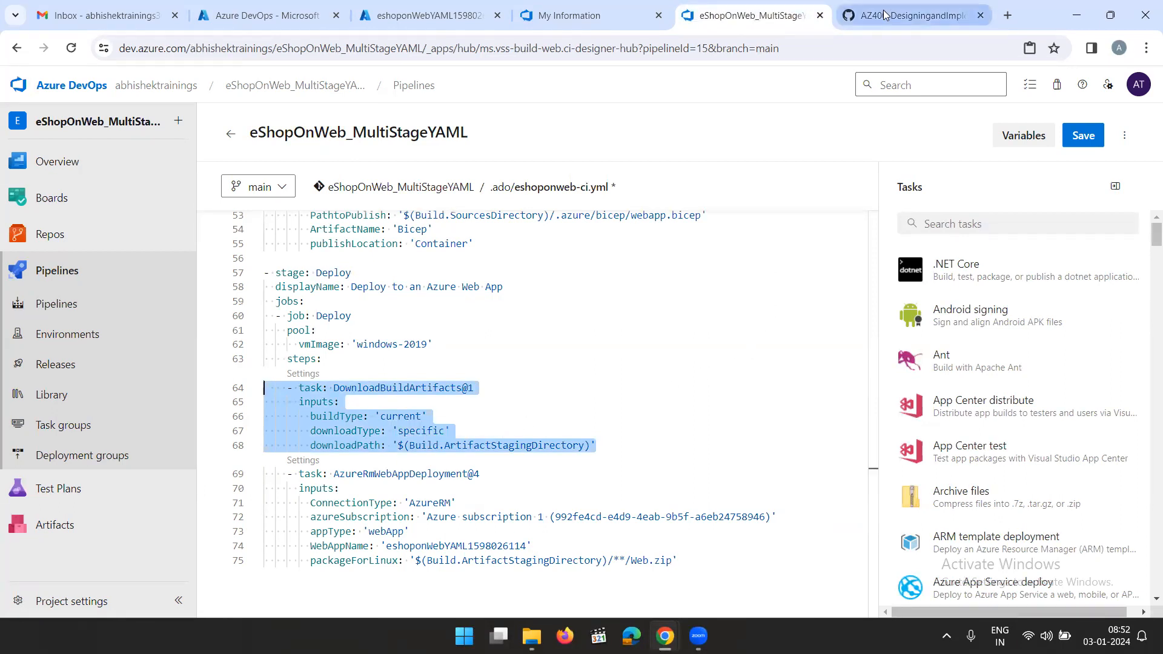
pyautogui.click(915, 15)
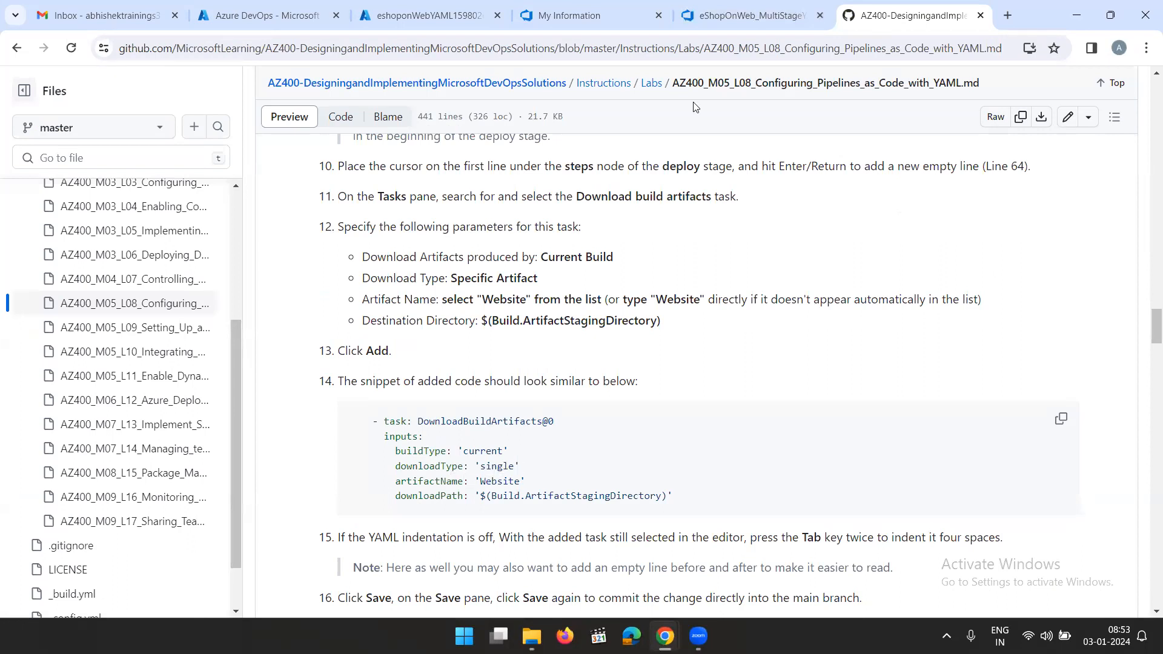
# Set the downloadType of the DownloadBuildArtifacts@1 task to 'single' in the pipeline YAML
pyautogui.click(743, 22)
pyautogui.click(441, 431)
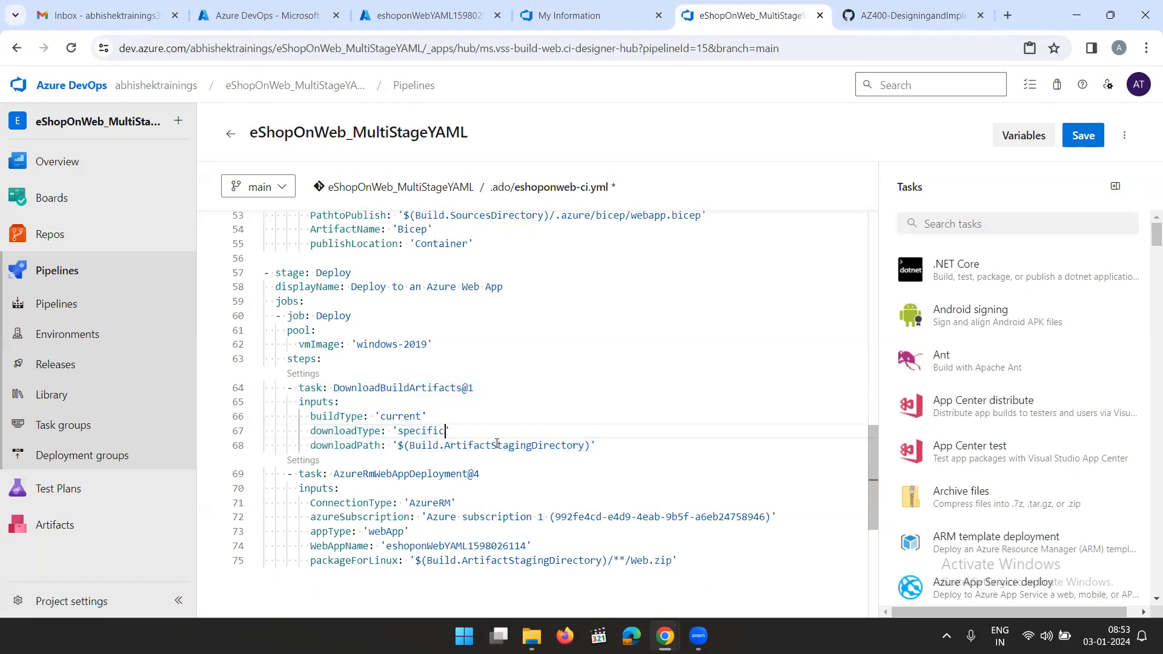
pyautogui.press('BackSpace')
pyautogui.press('BackSpace')
pyautogui.press('BackSpace')
pyautogui.press('BackSpace')
pyautogui.press('BackSpace')
pyautogui.press('BackSpace')
pyautogui.press('BackSpace')
pyautogui.write('single')
# Copy the line artifactName: 'Website' from the lab snippet and insert it below downloadType in the DownloadBuildArtifacts@1 task
pyautogui.click(874, 17)
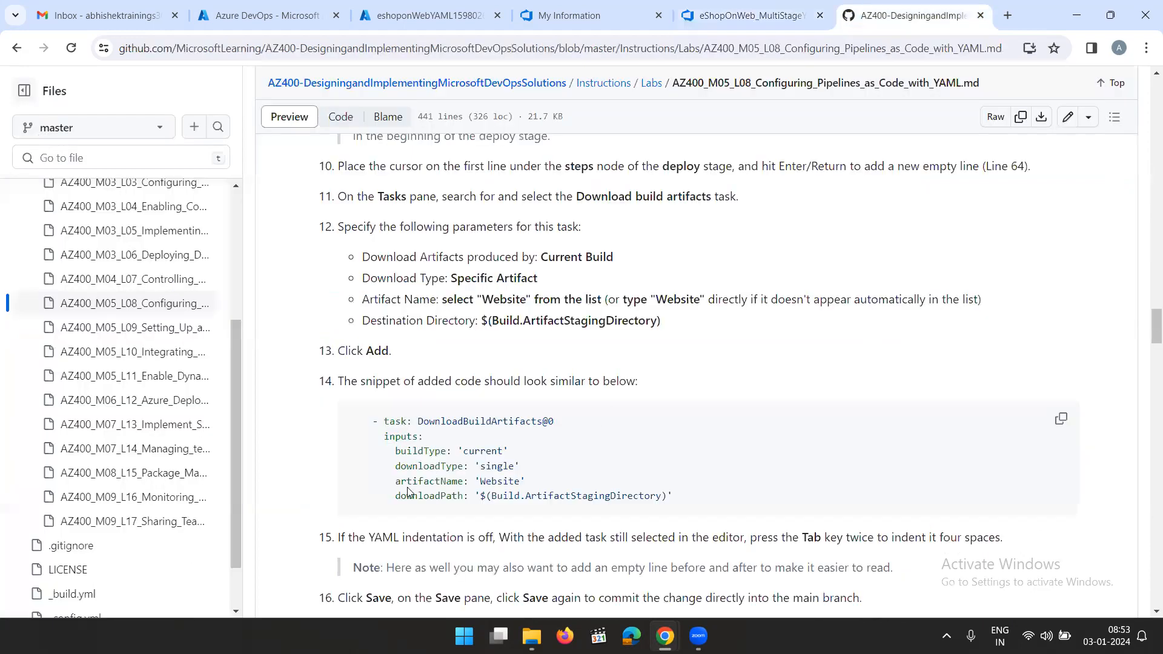
pyautogui.moveTo(398, 481); pyautogui.dragTo(579, 486)
pyautogui.hotkey('ctrl', 'c')
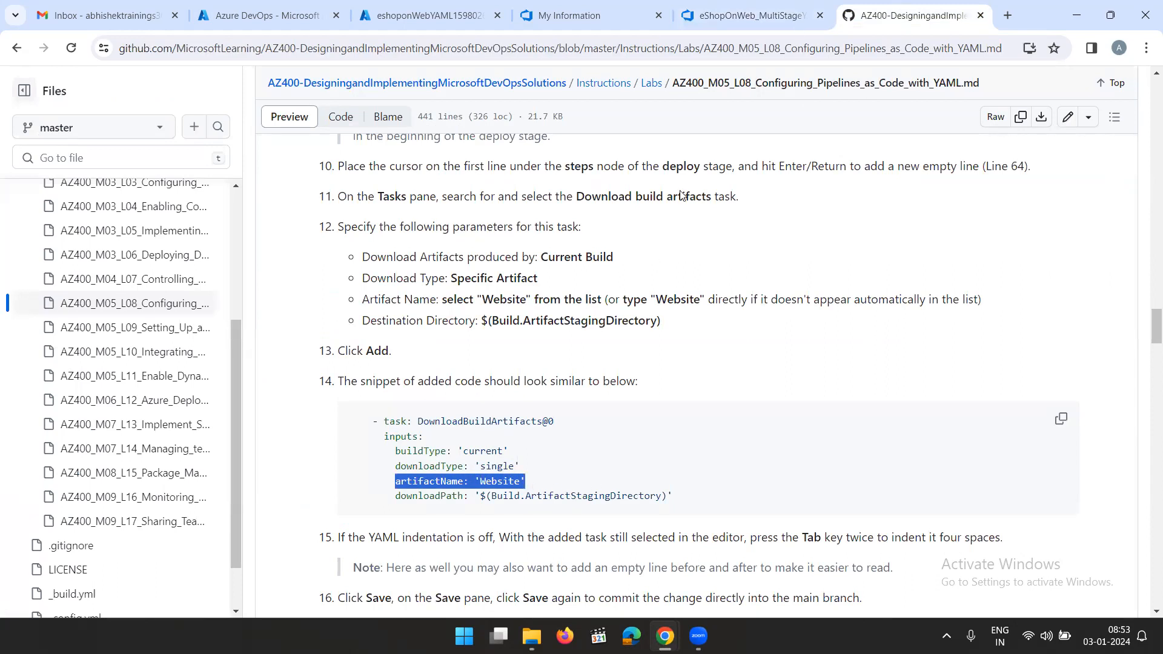
pyautogui.click(746, 18)
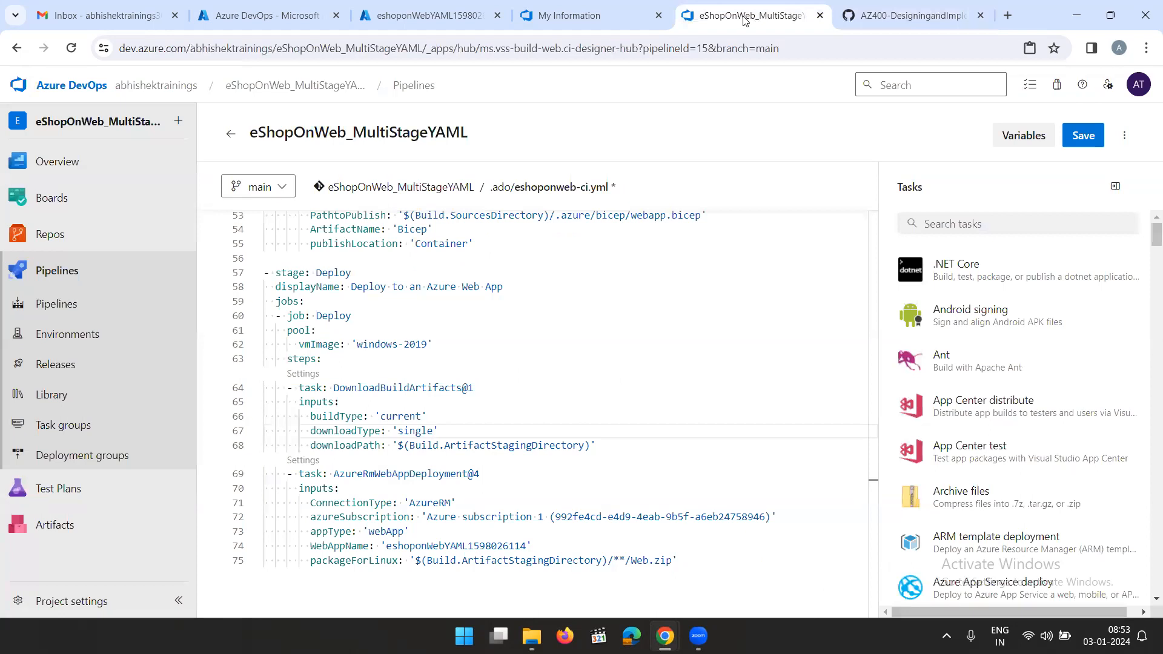
pyautogui.click(881, 18)
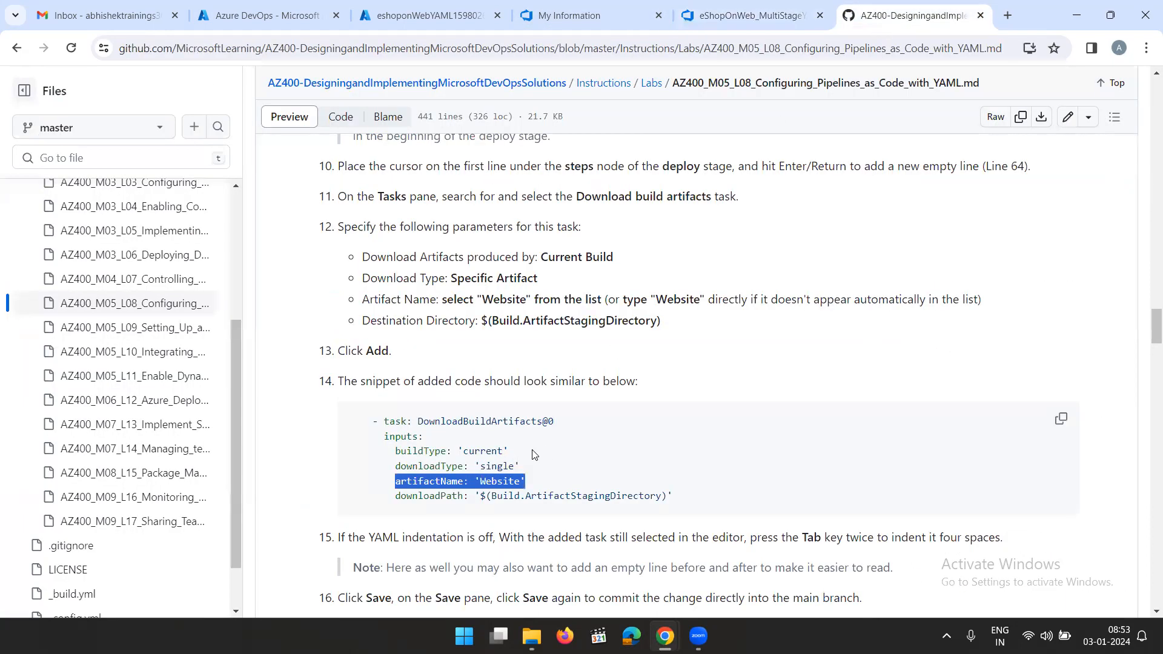
pyautogui.click(737, 20)
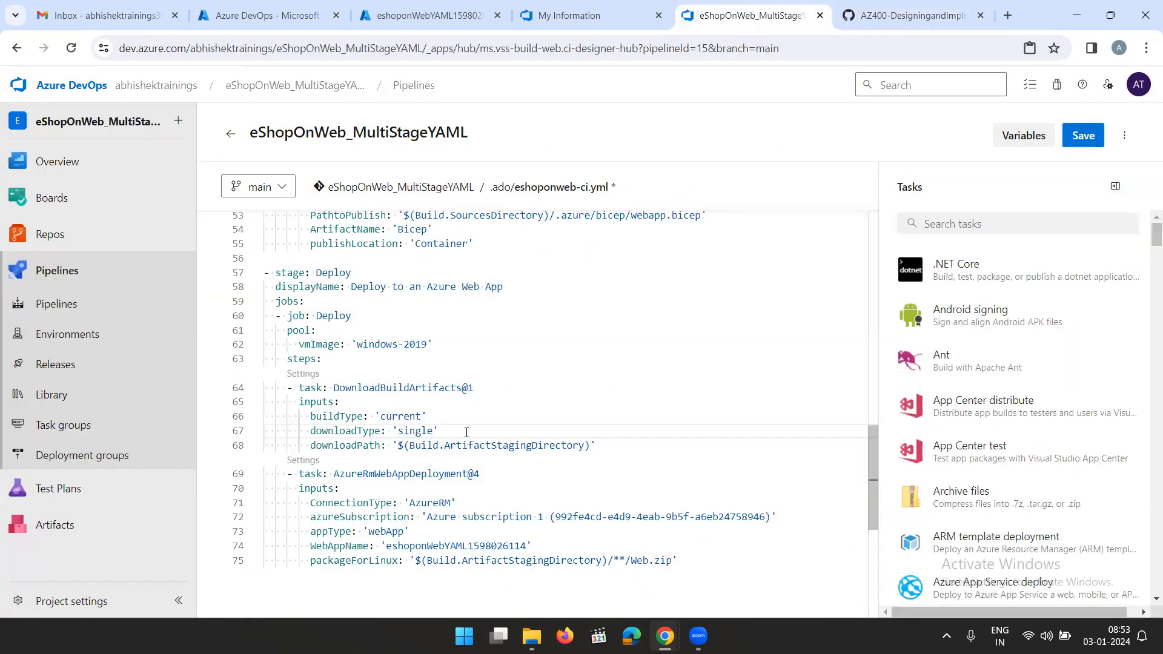
pyautogui.press('Return')
pyautogui.hotkey('ctrl', 'space')
pyautogui.hotkey('ctrl', 'v')
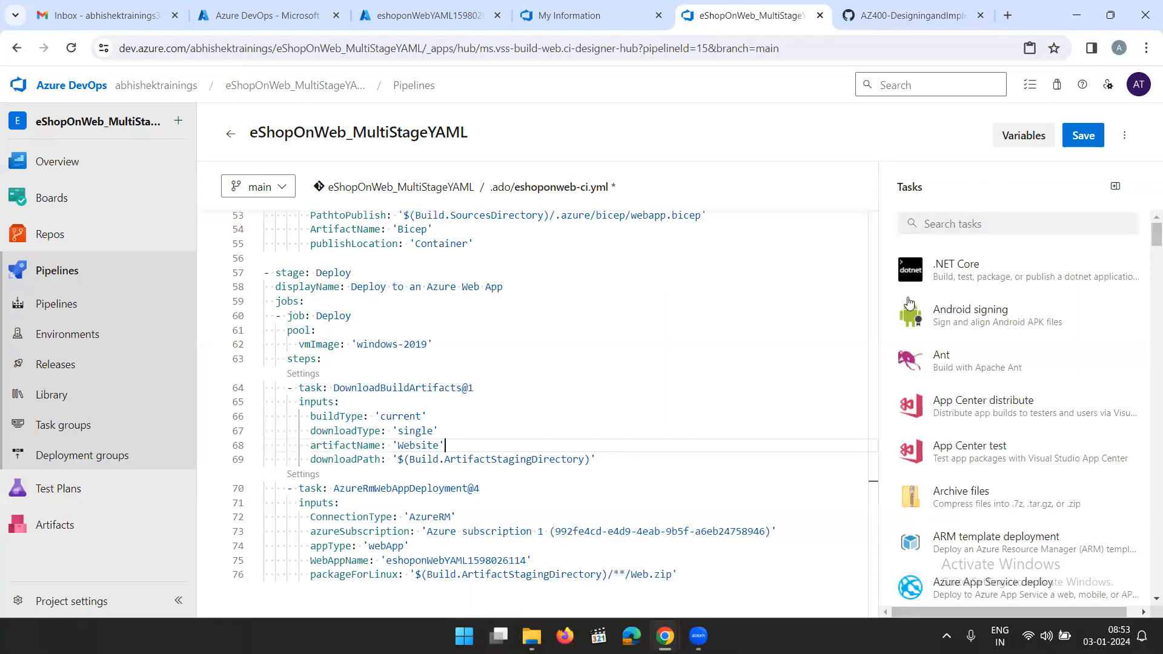
# Insert an empty line after the DownloadBuildArtifacts@1 task's downloadPath and open the Azure App Service deploy task form
pyautogui.click(616, 464)
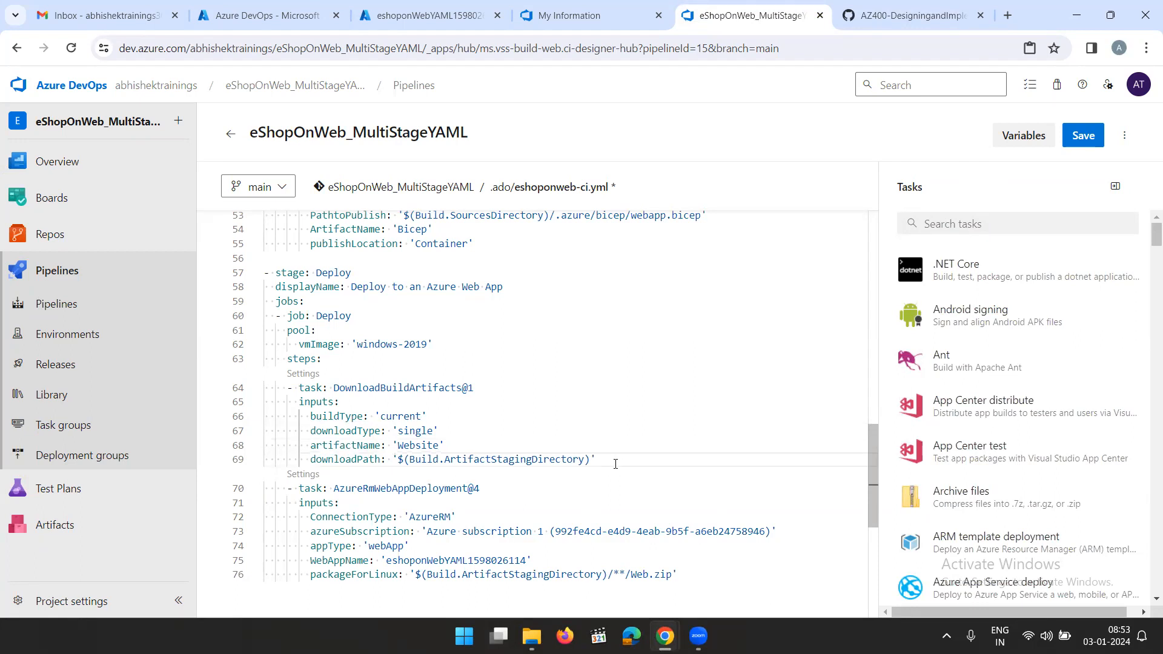
pyautogui.press('Return')
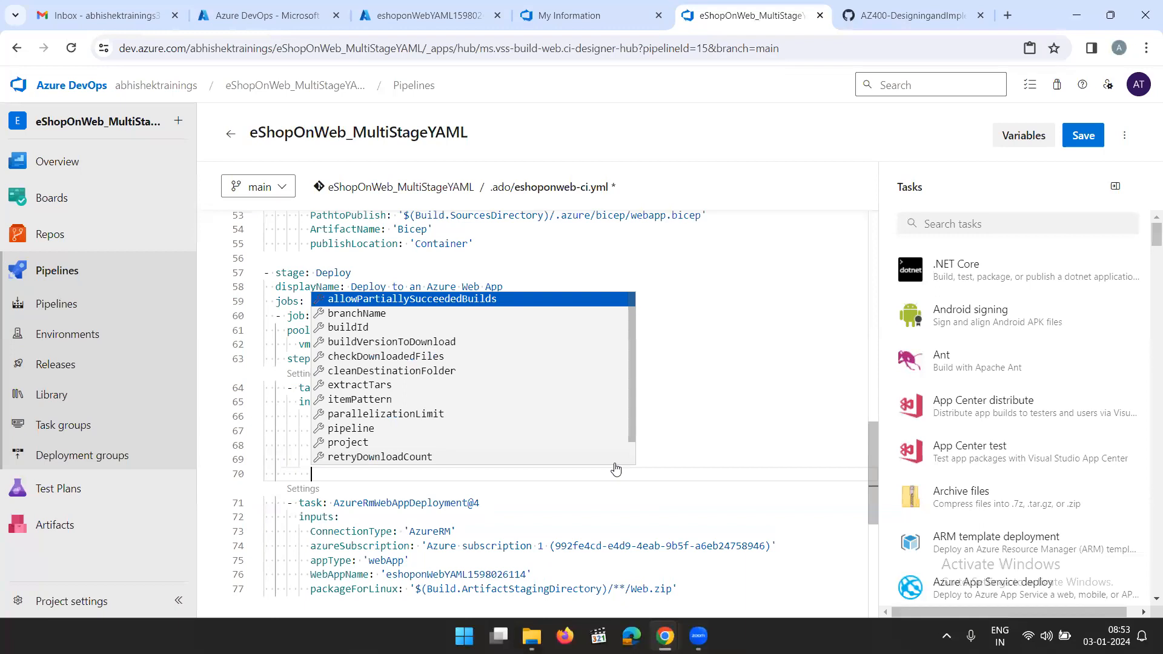
pyautogui.press('BackSpace')
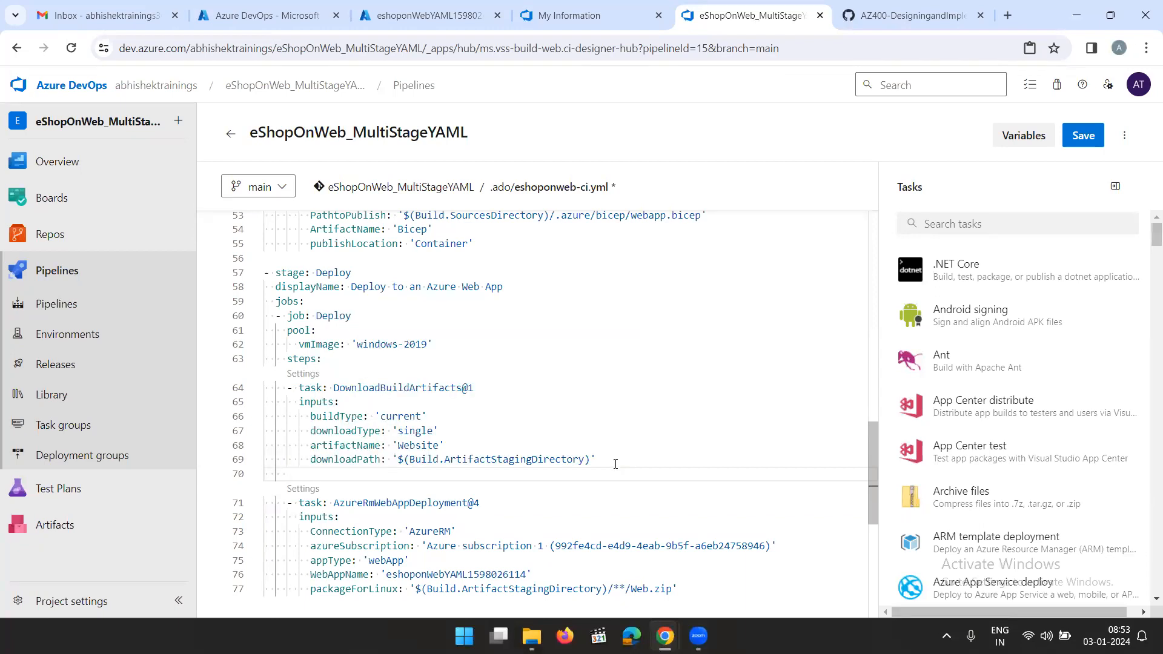
pyautogui.click(980, 584)
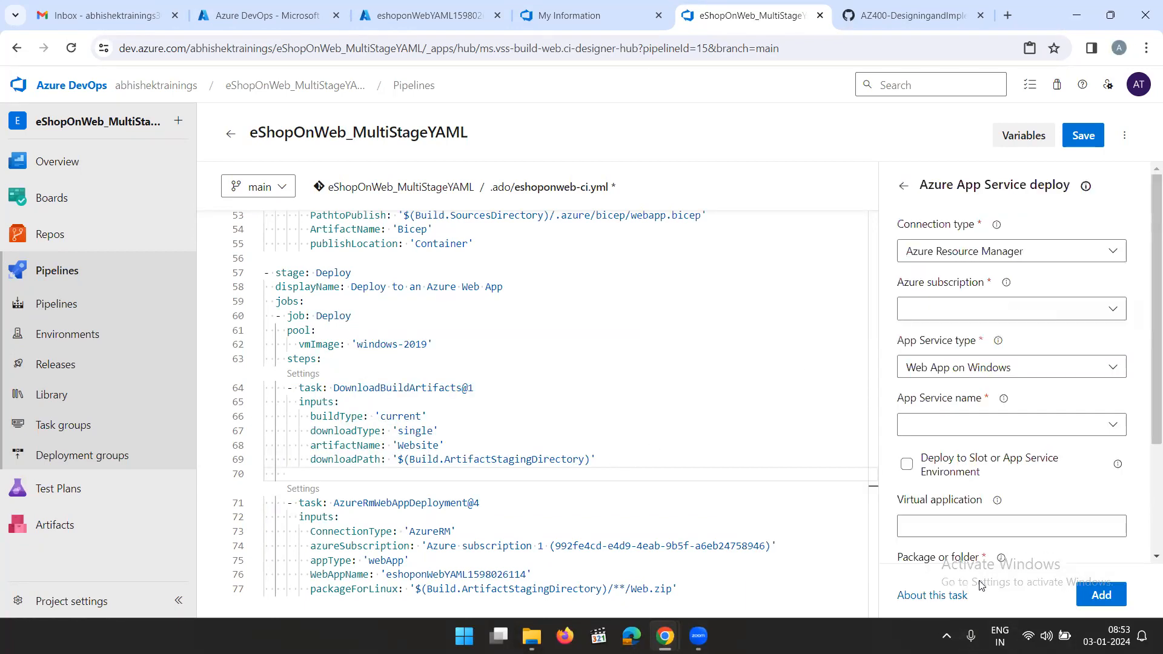
pyautogui.click(1035, 314)
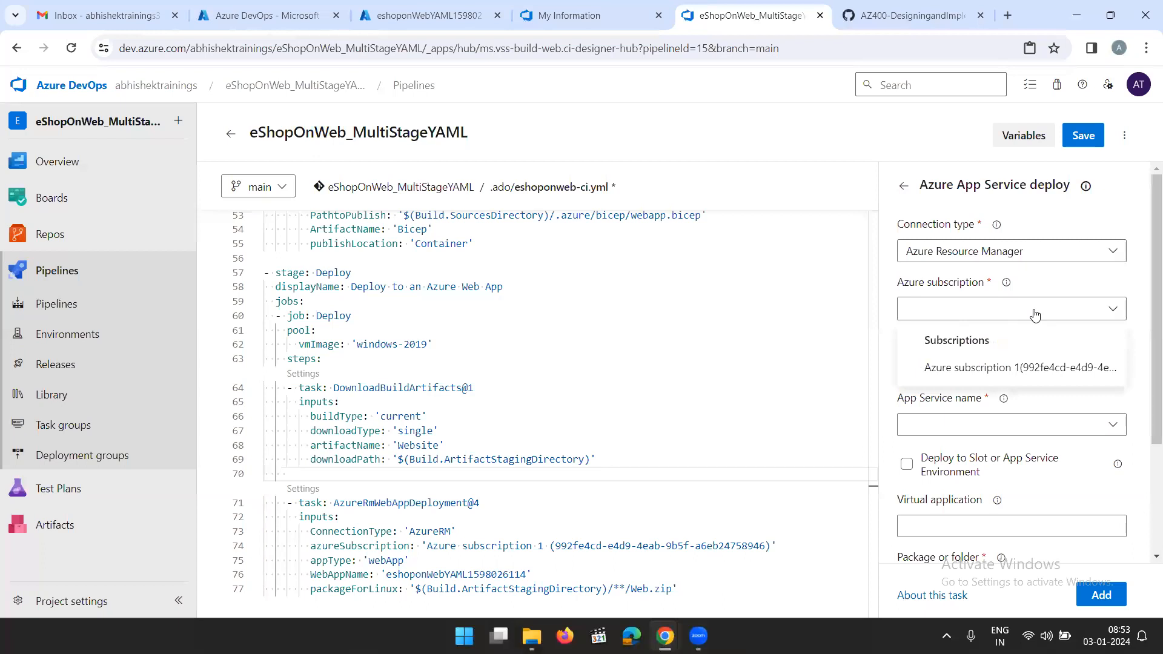
pyautogui.click(1015, 369)
pyautogui.click(960, 365)
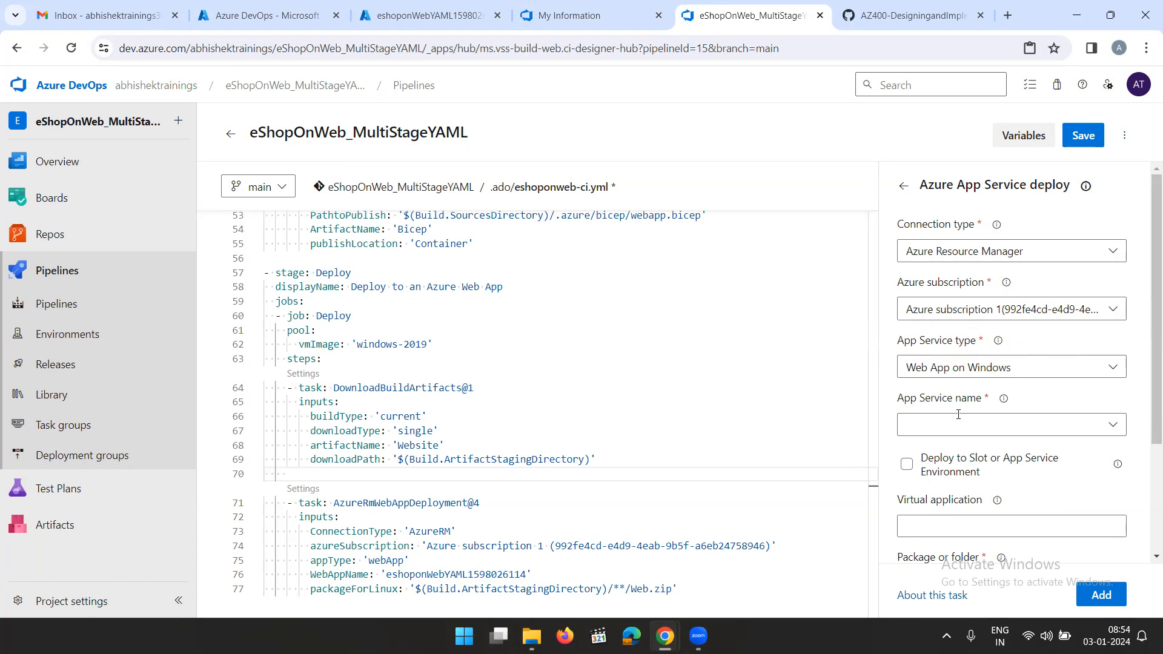
pyautogui.click(1108, 428)
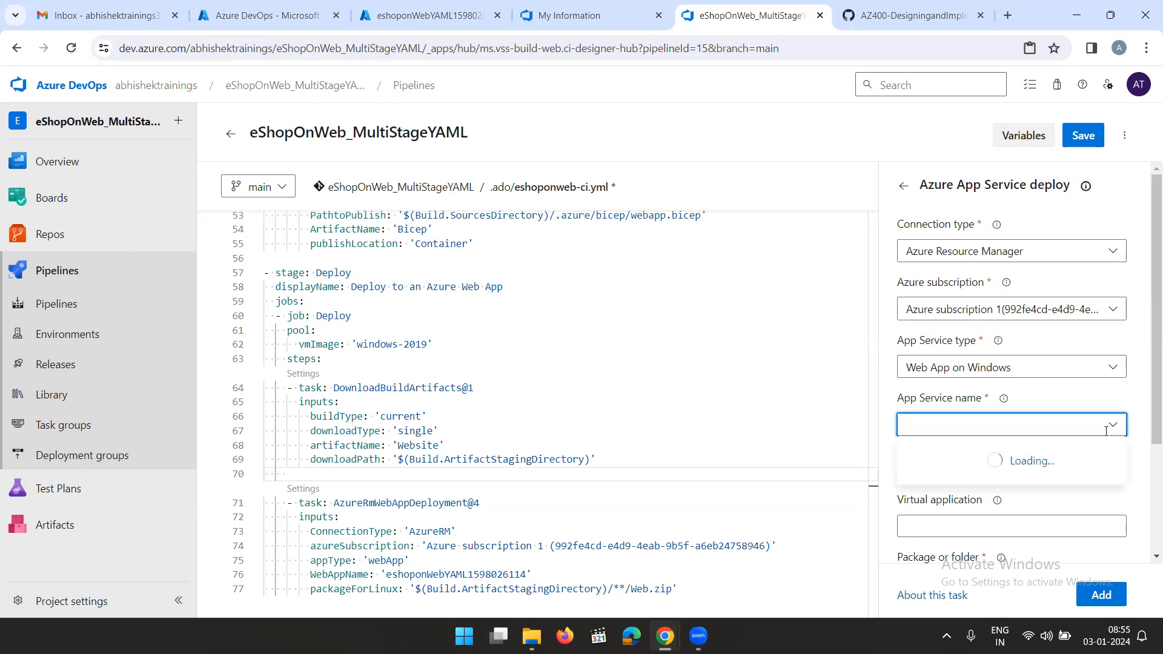
pyautogui.click(998, 457)
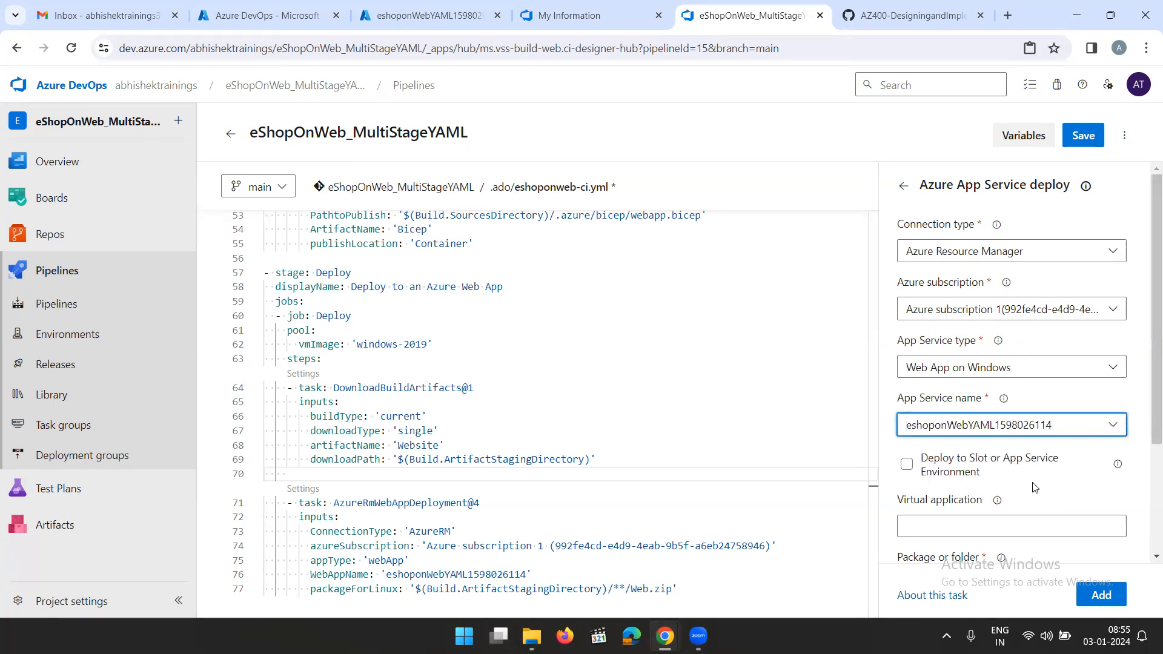
# Set the package or folder to $(Build.ArtifactStagingDirectory)/**/Web.zip, copied from the lab instructions, and add the Azure App Service deploy task
pyautogui.scroll(-3, 1035, 488)
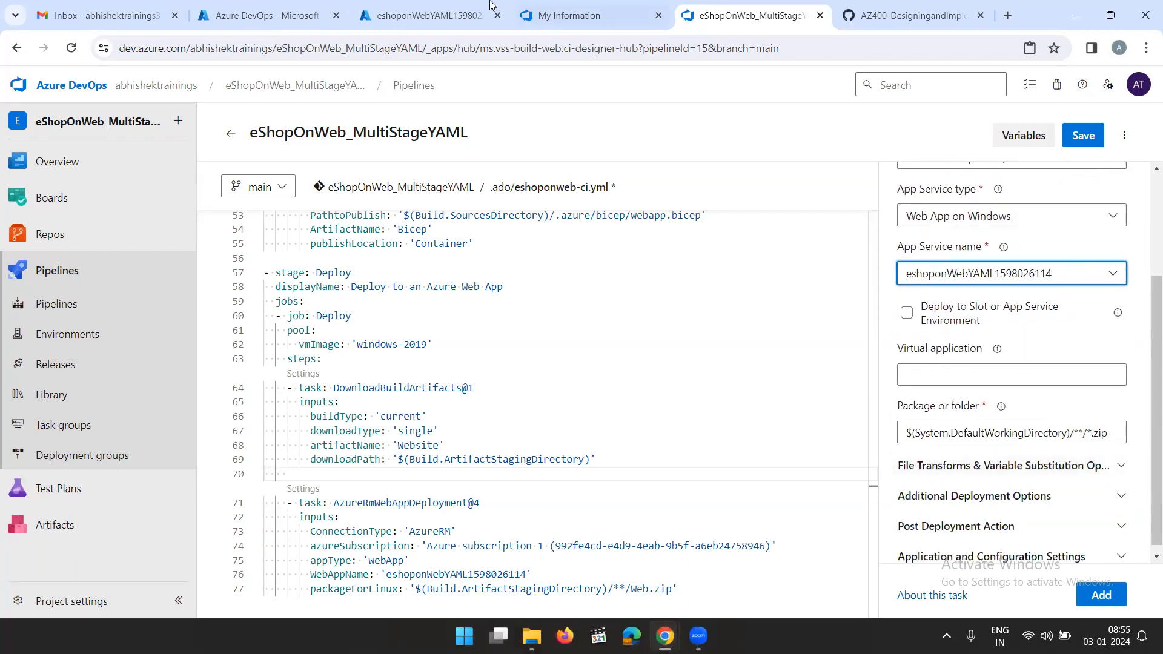
pyautogui.click(871, 18)
pyautogui.scroll(5, 660, 363)
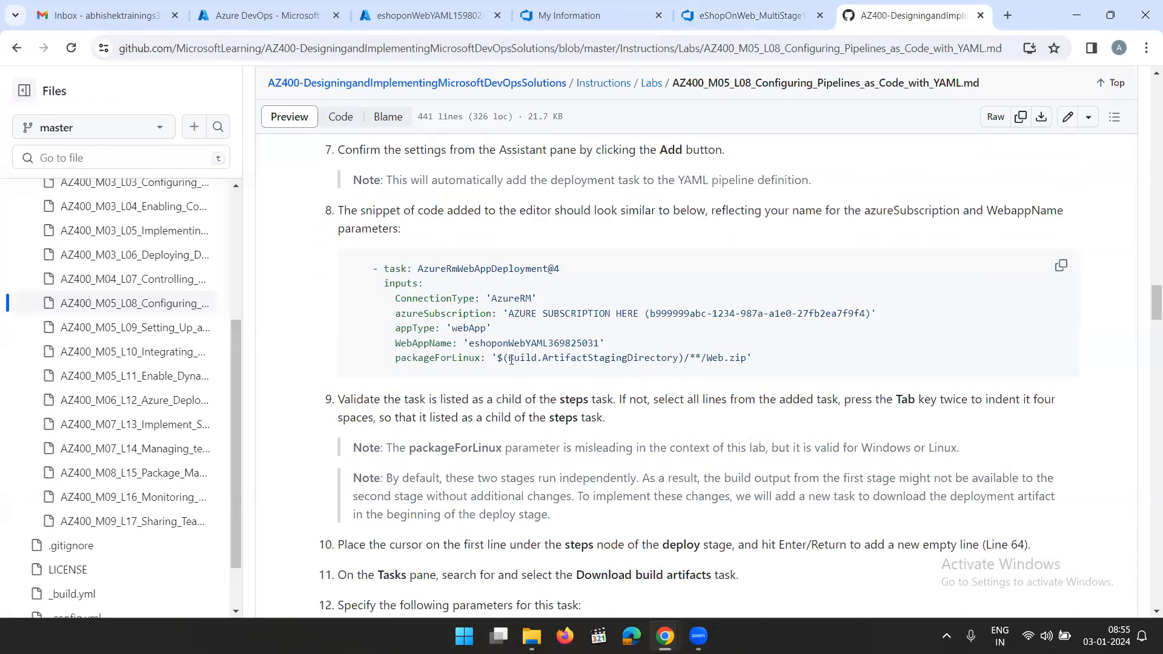
pyautogui.moveTo(498, 360); pyautogui.dragTo(747, 358)
pyautogui.hotkey('ctrl', 'c')
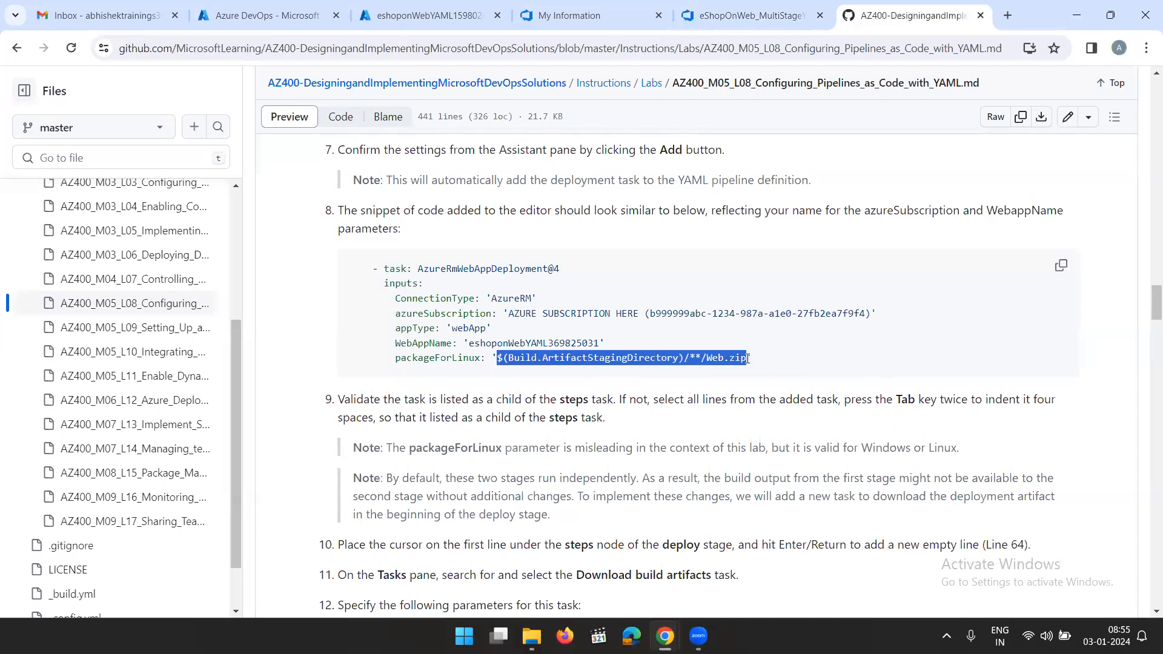
pyautogui.click(757, 16)
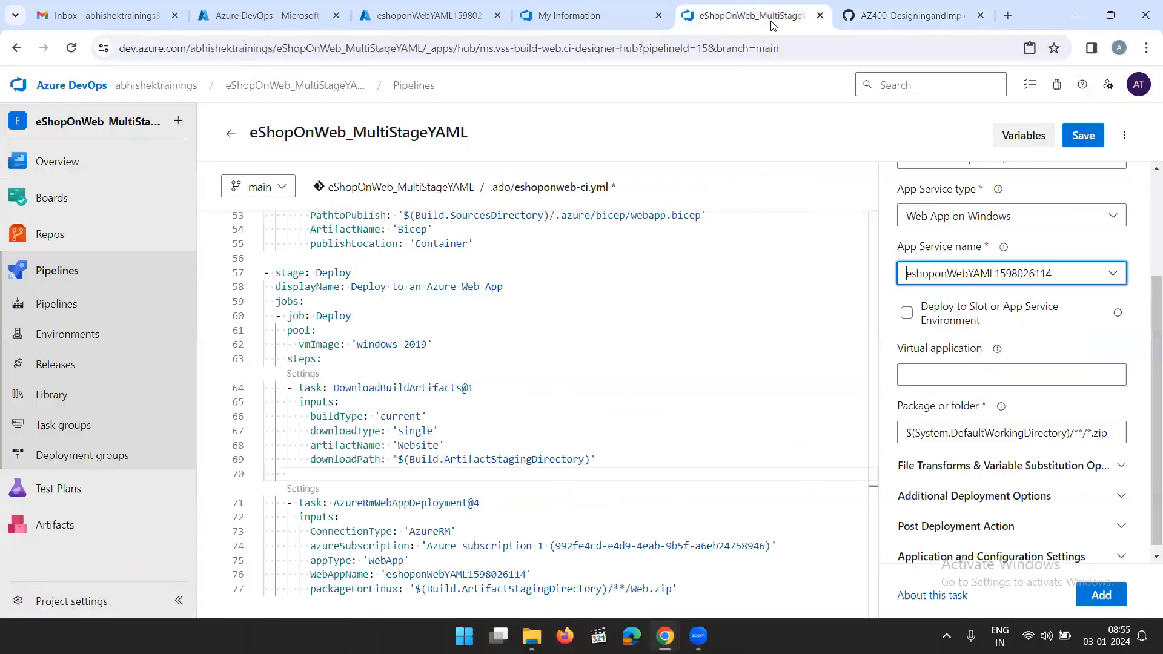
pyautogui.tripleClick(1048, 432)
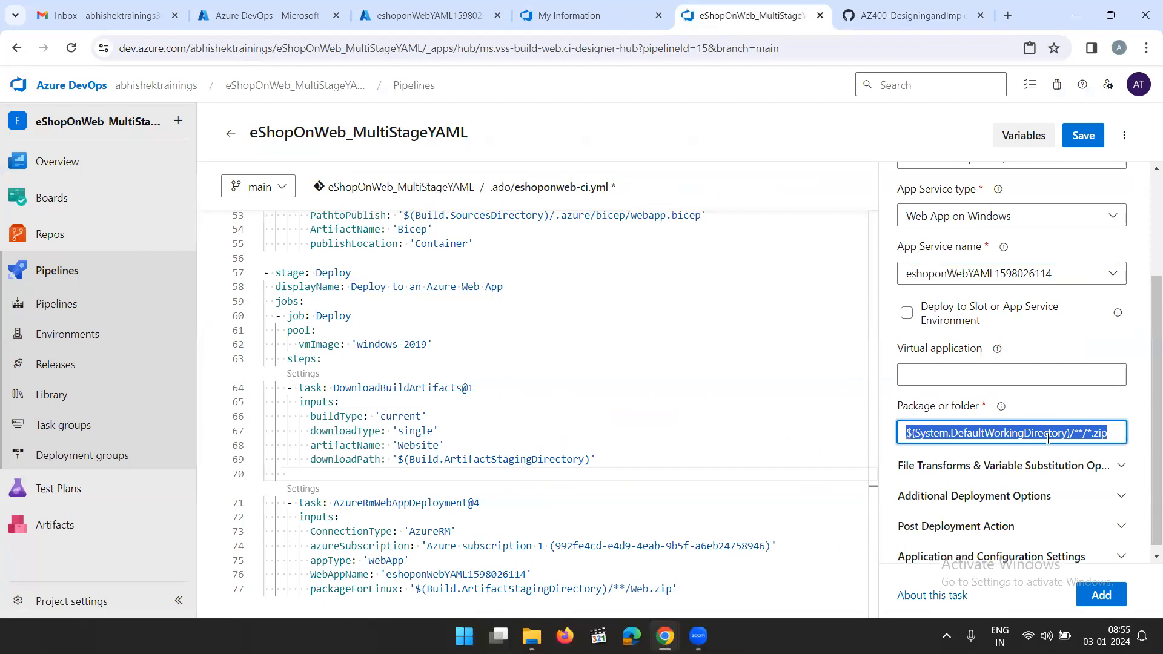
pyautogui.hotkey('ctrl', 'v')
pyautogui.click(1078, 403)
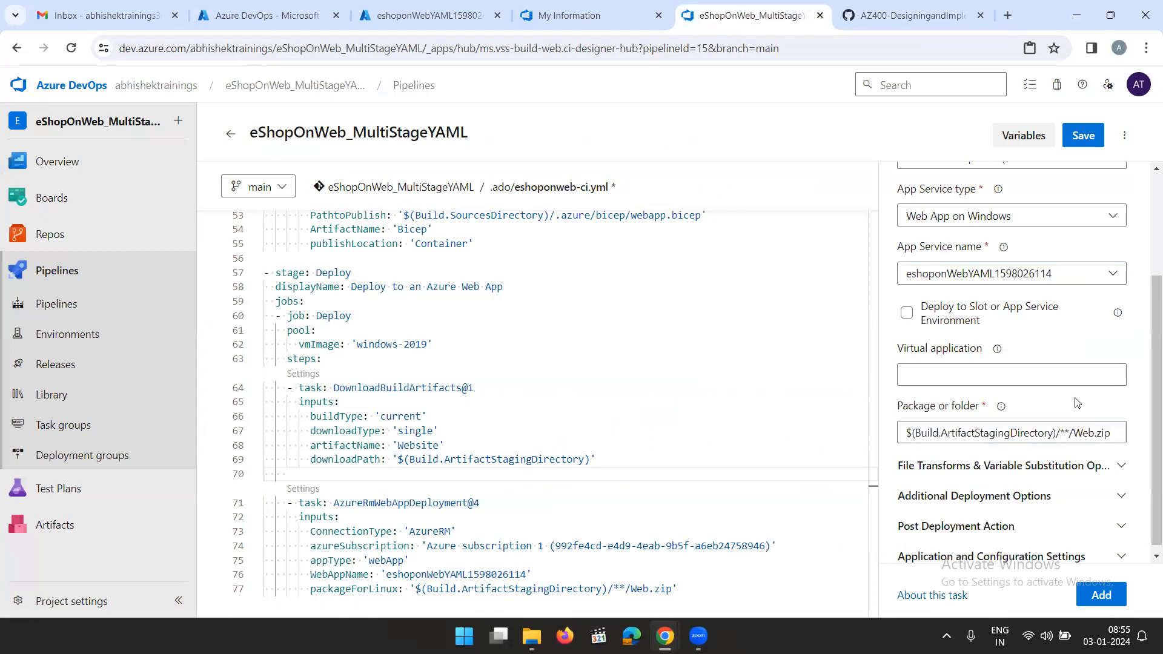
pyautogui.click(1102, 595)
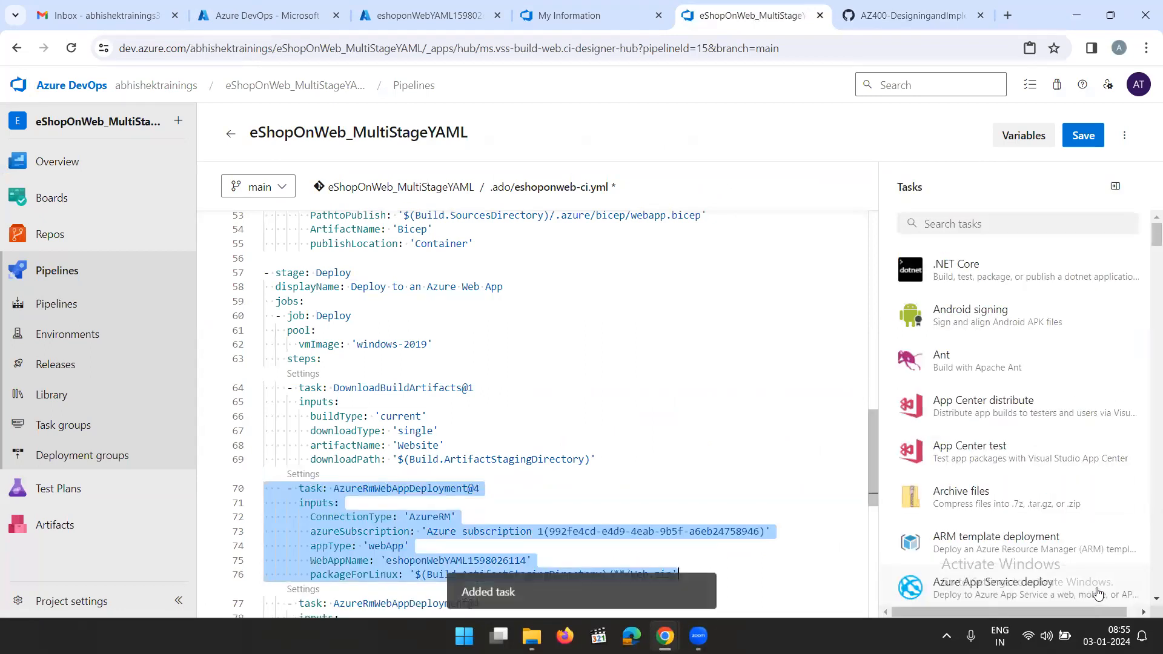
# Delete the older duplicate AzureRmWebAppDeployment@4 task and its leftover empty line at the end of the YAML file
pyautogui.scroll(-2, 512, 447)
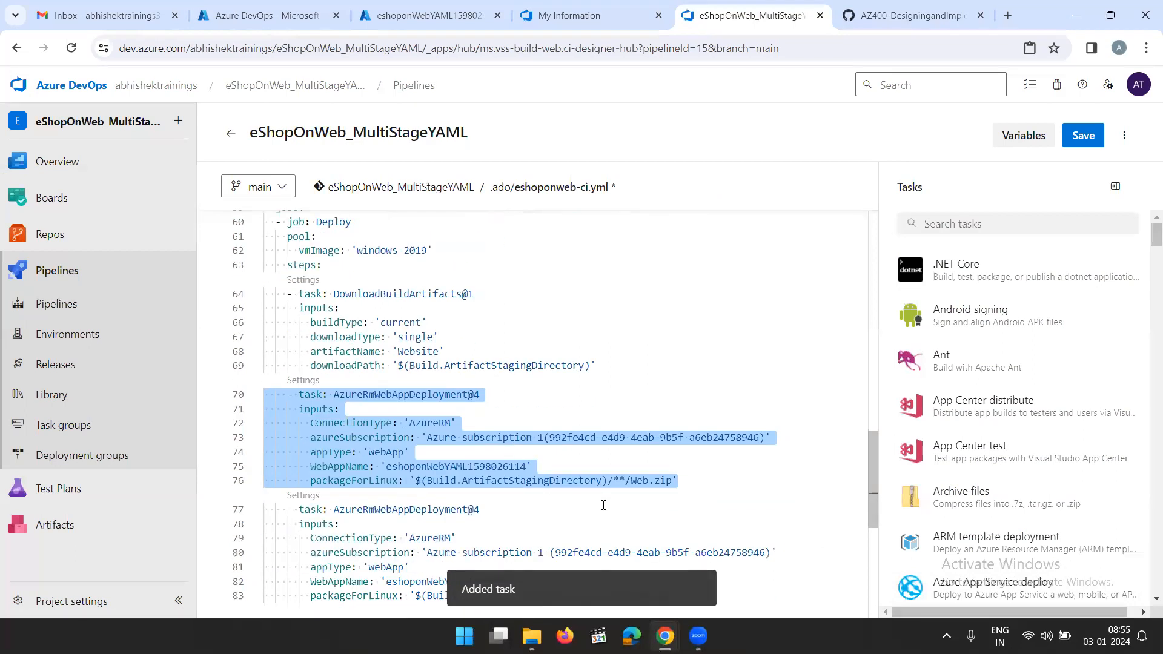
pyautogui.click(686, 483)
pyautogui.scroll(-2, 705, 511)
pyautogui.moveTo(705, 506); pyautogui.dragTo(275, 415)
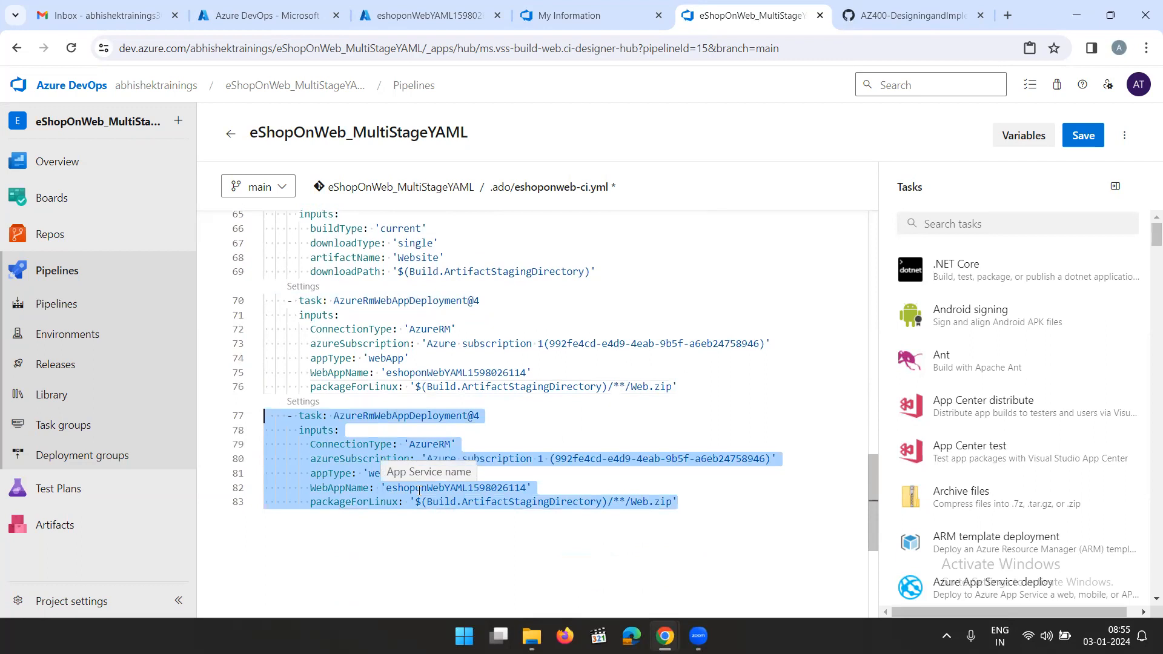
pyautogui.press('Delete')
pyautogui.press('BackSpace')
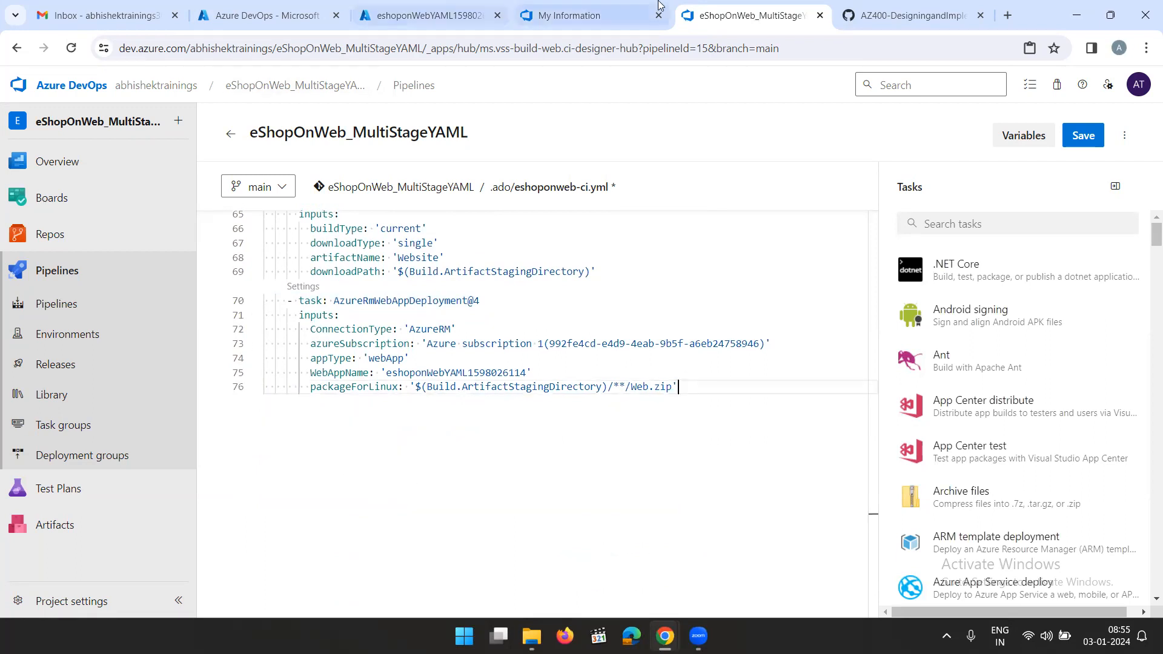
# Read the lab instructions from the AzureRmWebAppDeployment@4 snippet through saving and running the pipeline, and check the complete Deploy stage in the YAML
pyautogui.click(907, 23)
pyautogui.click(829, 364)
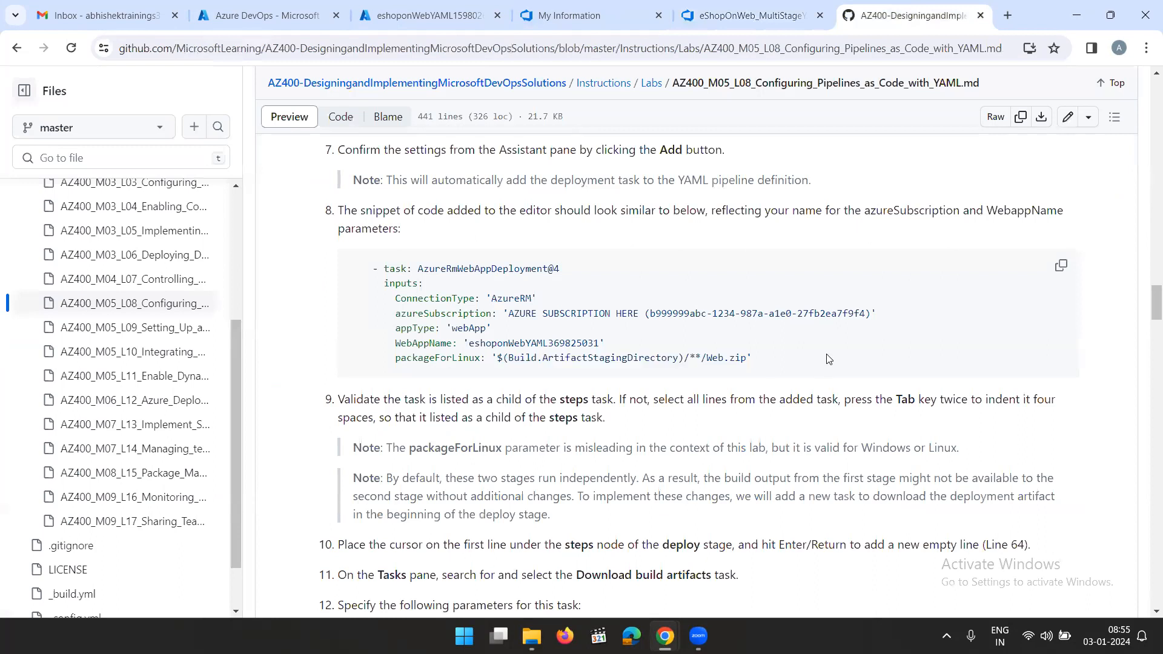
pyautogui.scroll(-2, 829, 364)
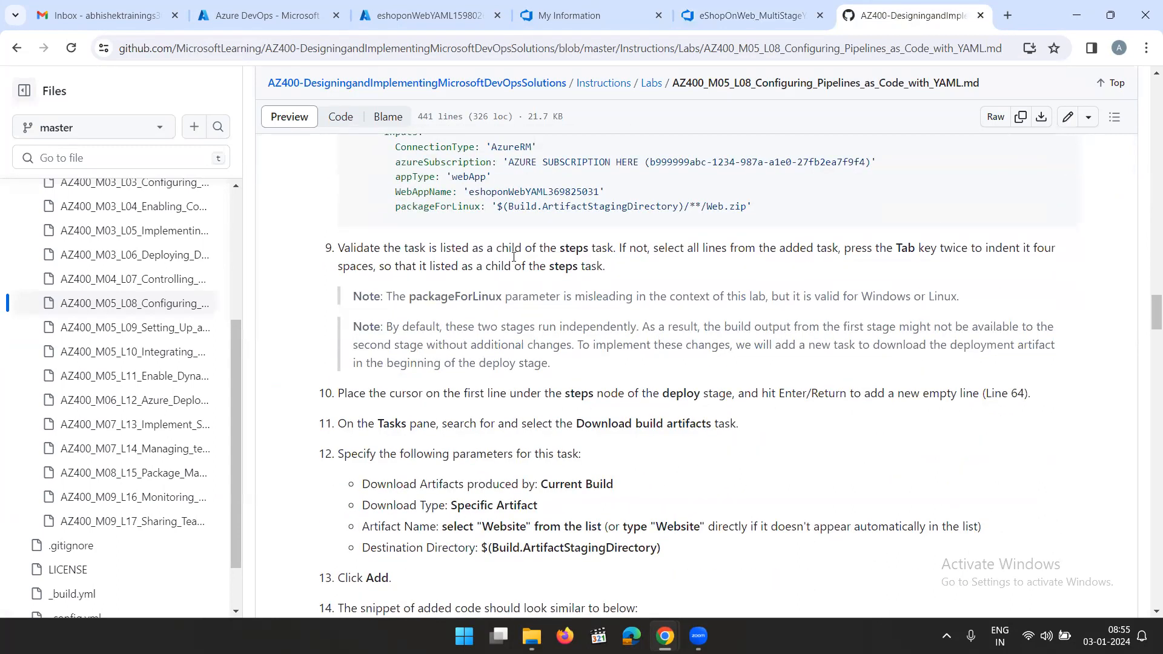
pyautogui.scroll(-2, 515, 260)
pyautogui.scroll(-5, 545, 263)
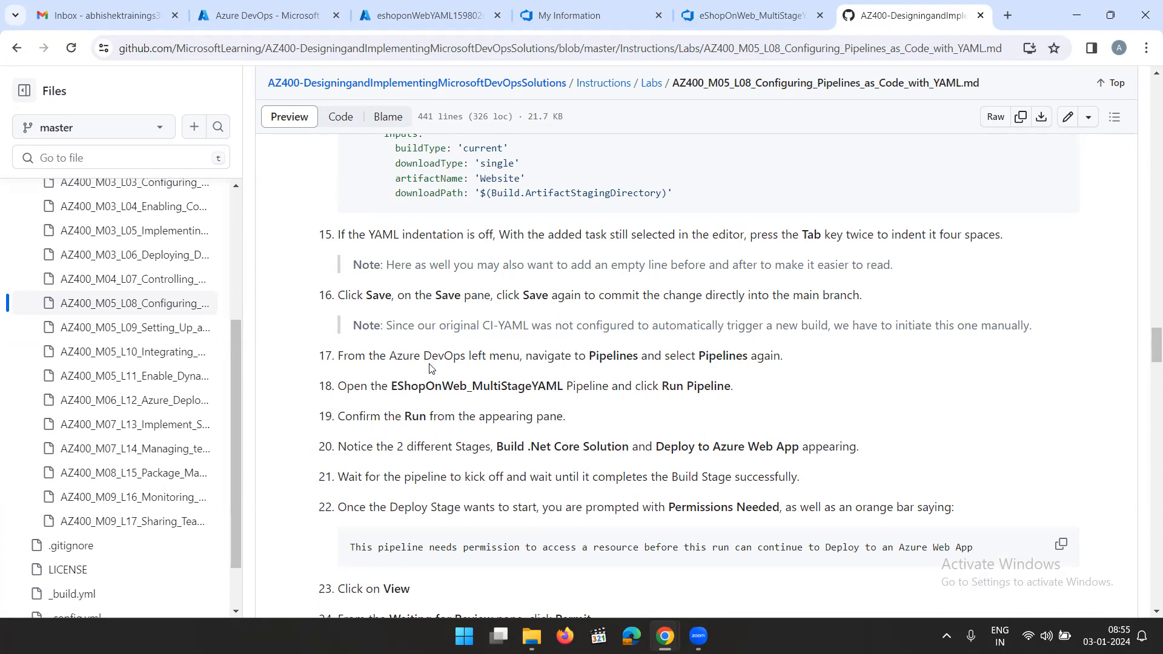
pyautogui.click(758, 15)
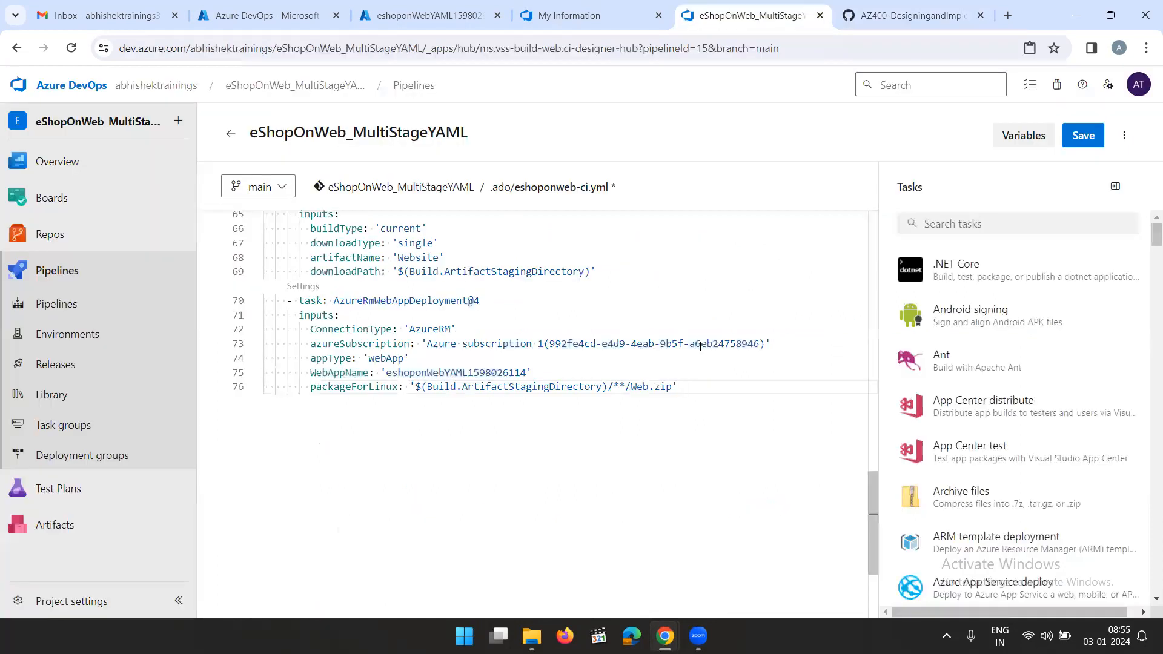
pyautogui.scroll(3, 701, 346)
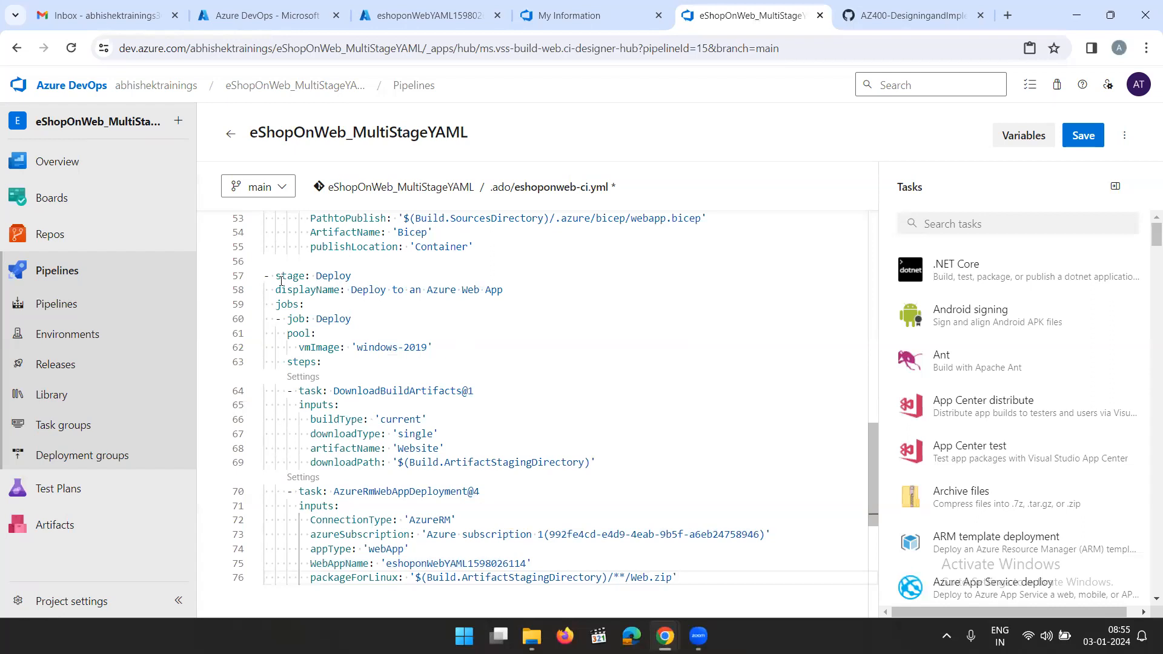
pyautogui.click(686, 576)
pyautogui.moveTo(666, 576); pyautogui.dragTo(266, 286)
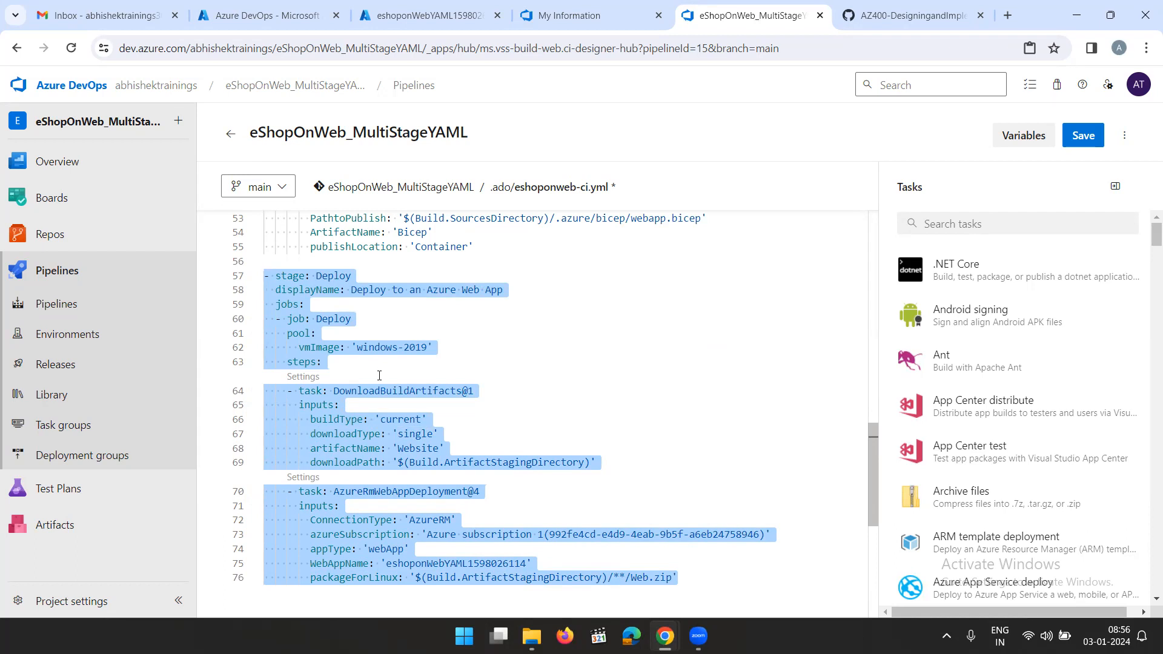
pyautogui.click(687, 576)
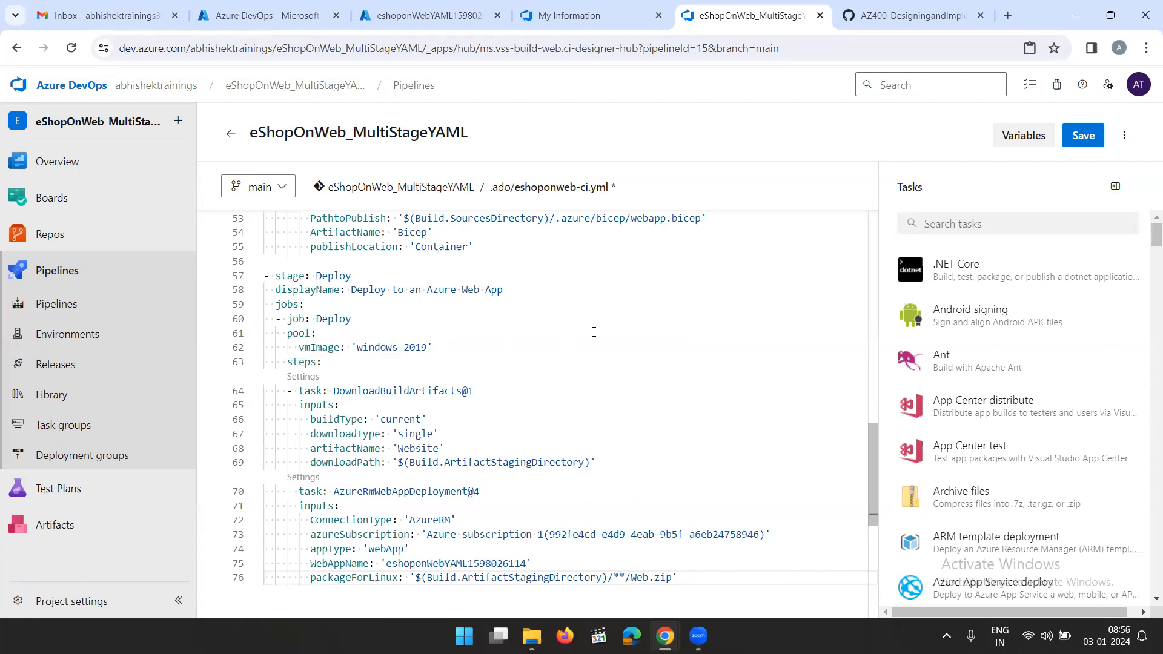
# Reduce the indentation of the Deploy job's vmImage line to one space deeper than pool
pyautogui.click(298, 348)
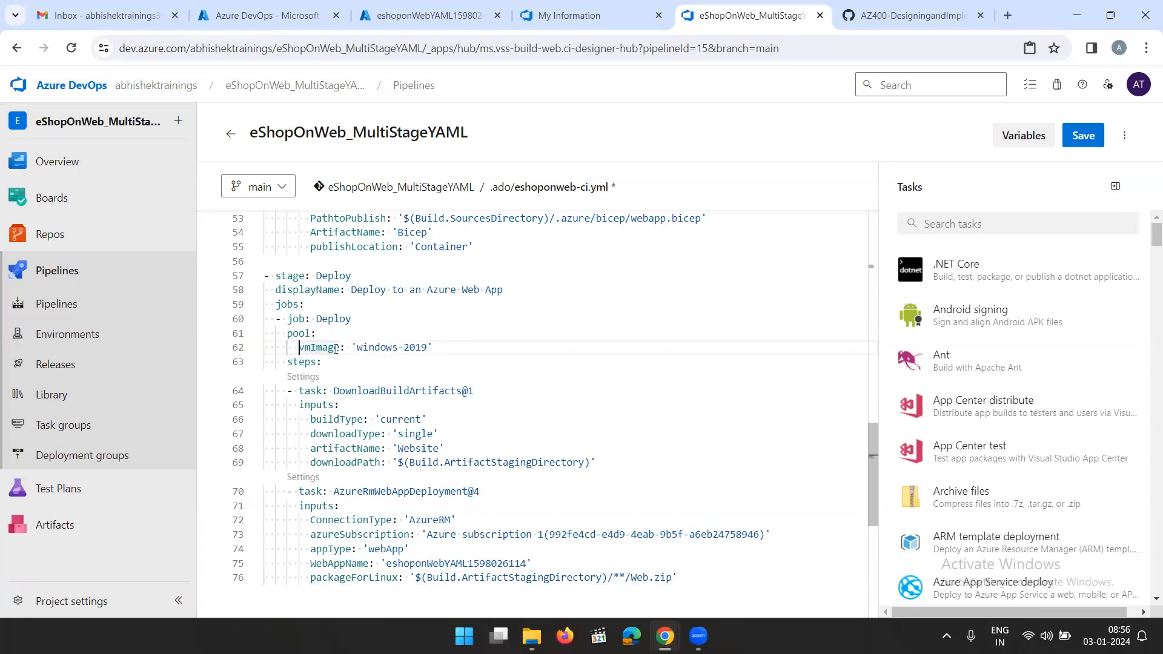
pyautogui.press('BackSpace')
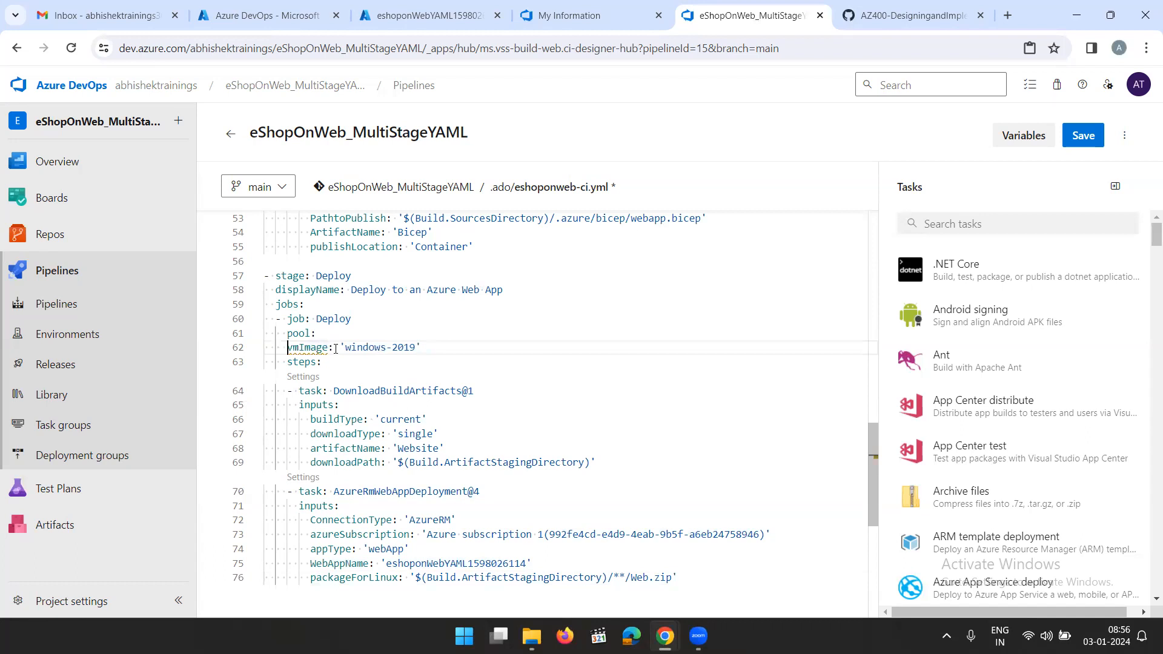
pyautogui.moveTo(306, 355)
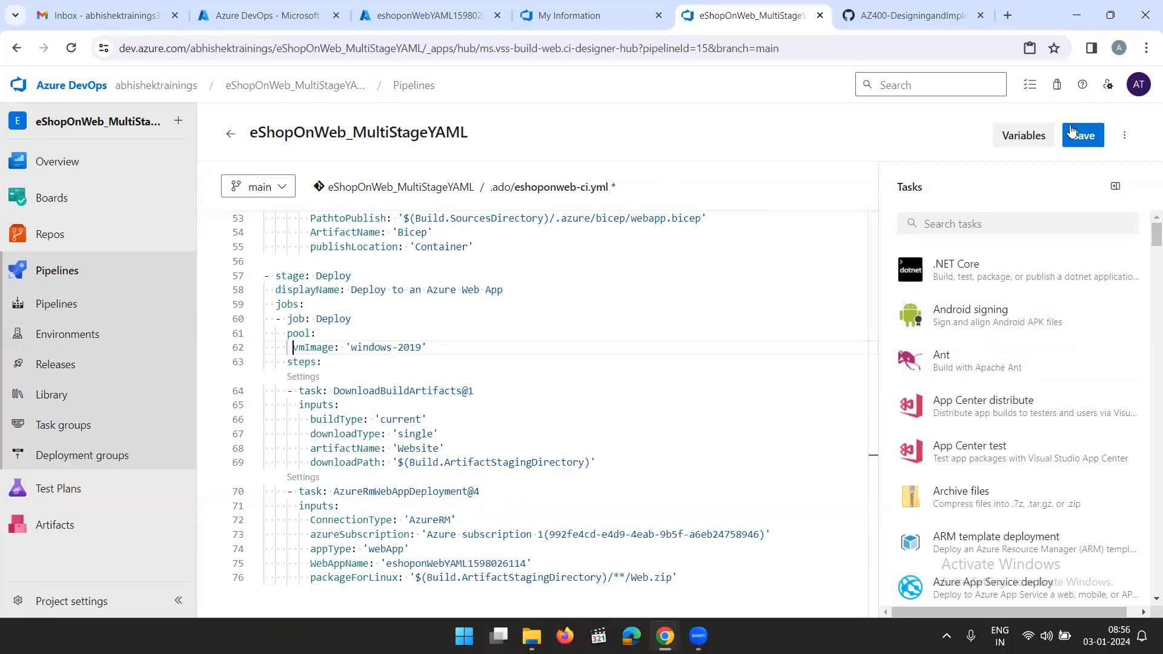
# Save and commit the edited eshoponweb-ci.yml and run the pipeline on the main branch
pyautogui.click(1094, 136)
pyautogui.click(1115, 582)
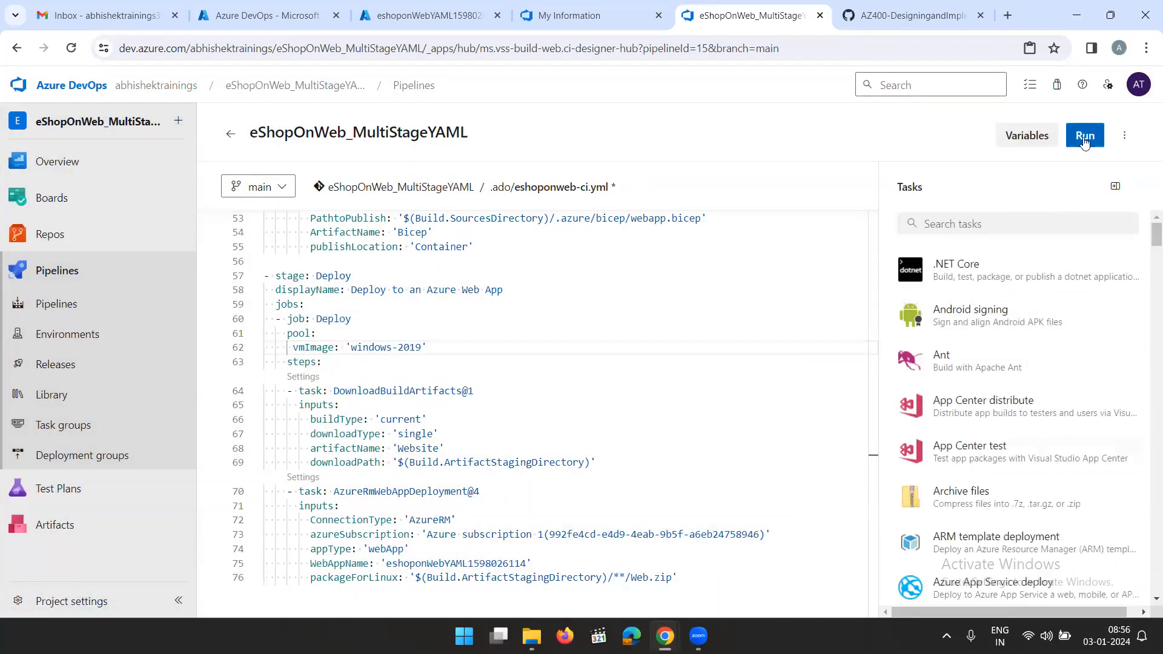
pyautogui.click(1085, 135)
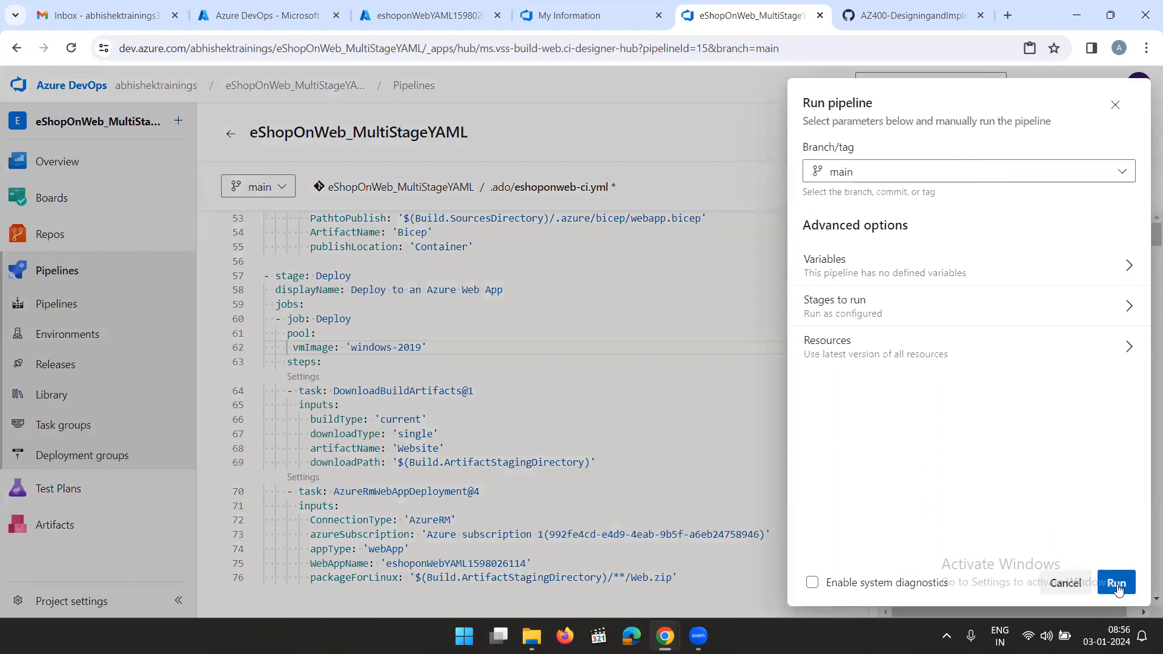
pyautogui.click(1116, 584)
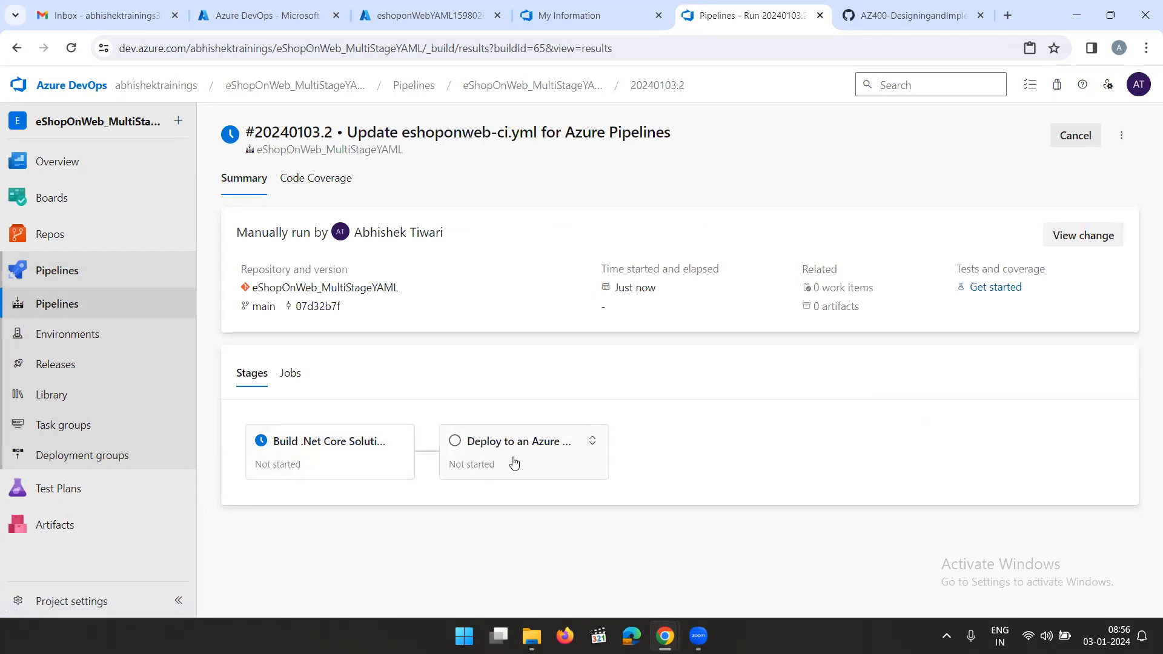
# Inspect the Deploy job's log and the Build job's task list and live log in the new run
pyautogui.click(349, 448)
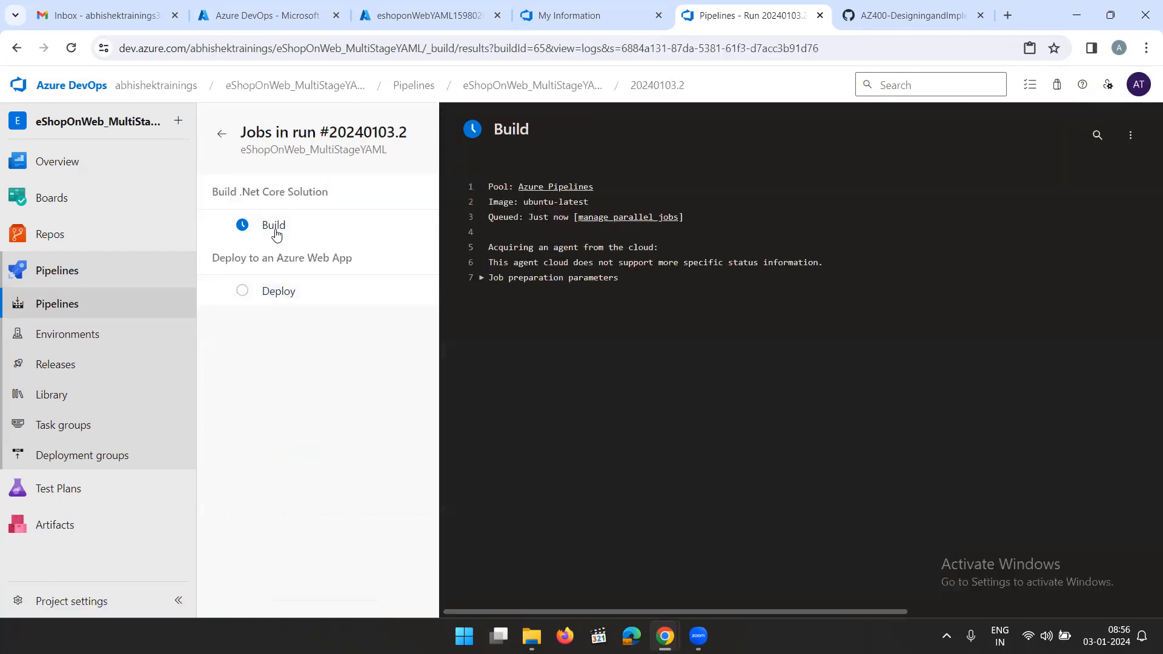
pyautogui.click(279, 296)
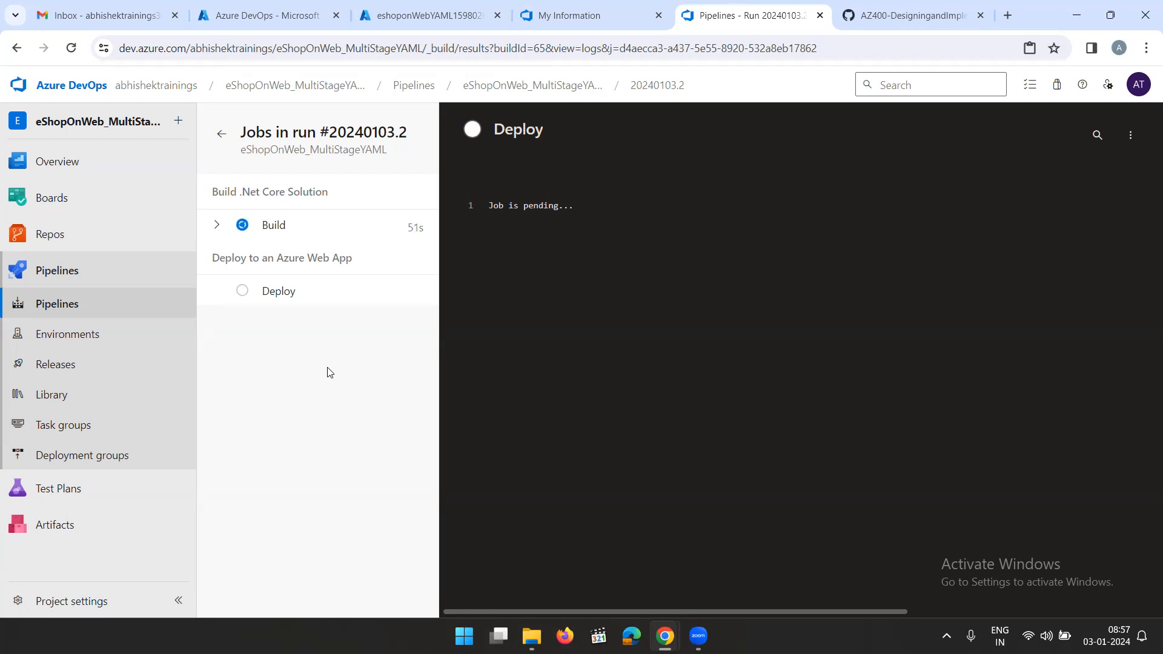
pyautogui.click(274, 226)
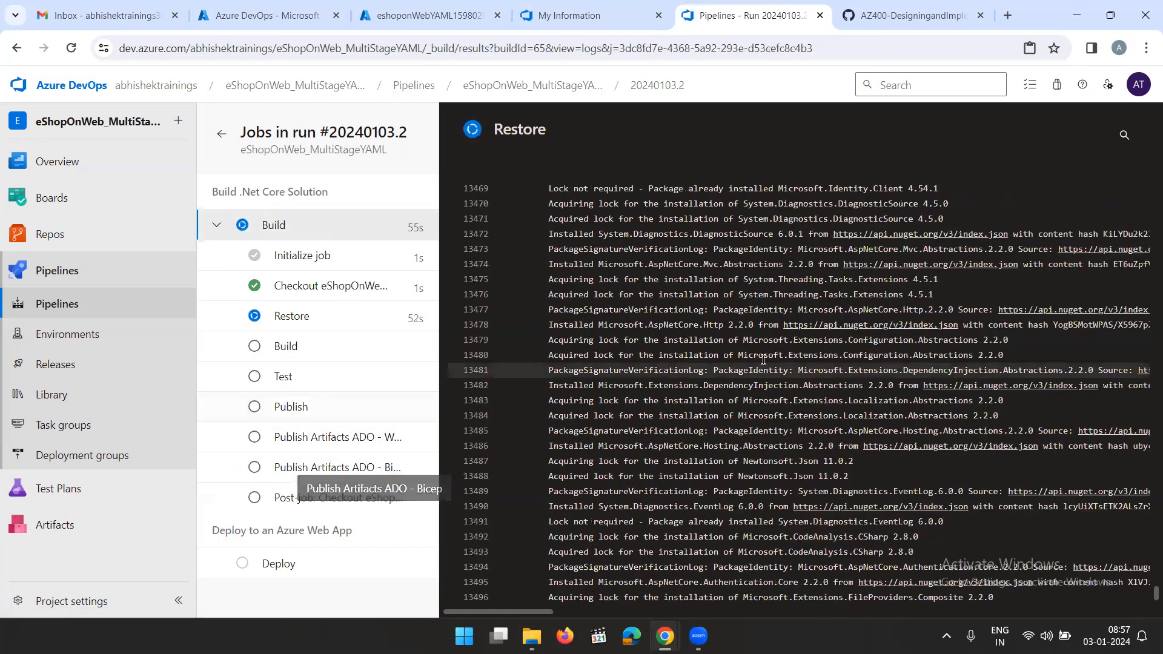
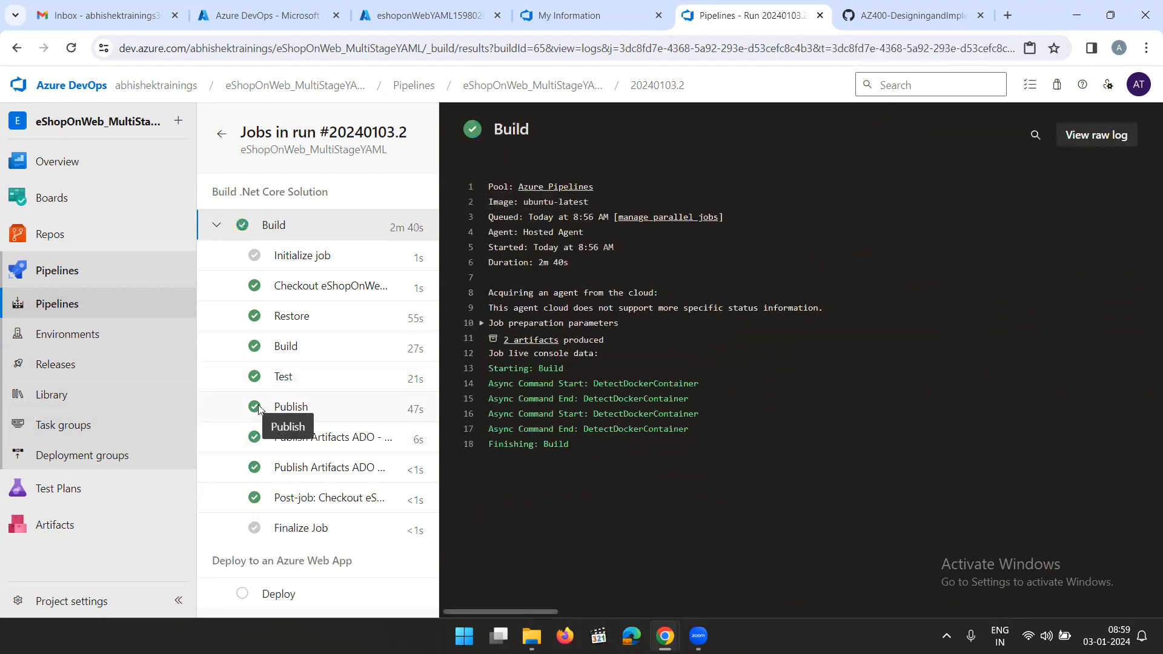
# Permit the waiting Deploy stage of eShopOnWeb_MultiStageYAML run #20240103.2 to use the Azure subscription service connection
pyautogui.click(278, 594)
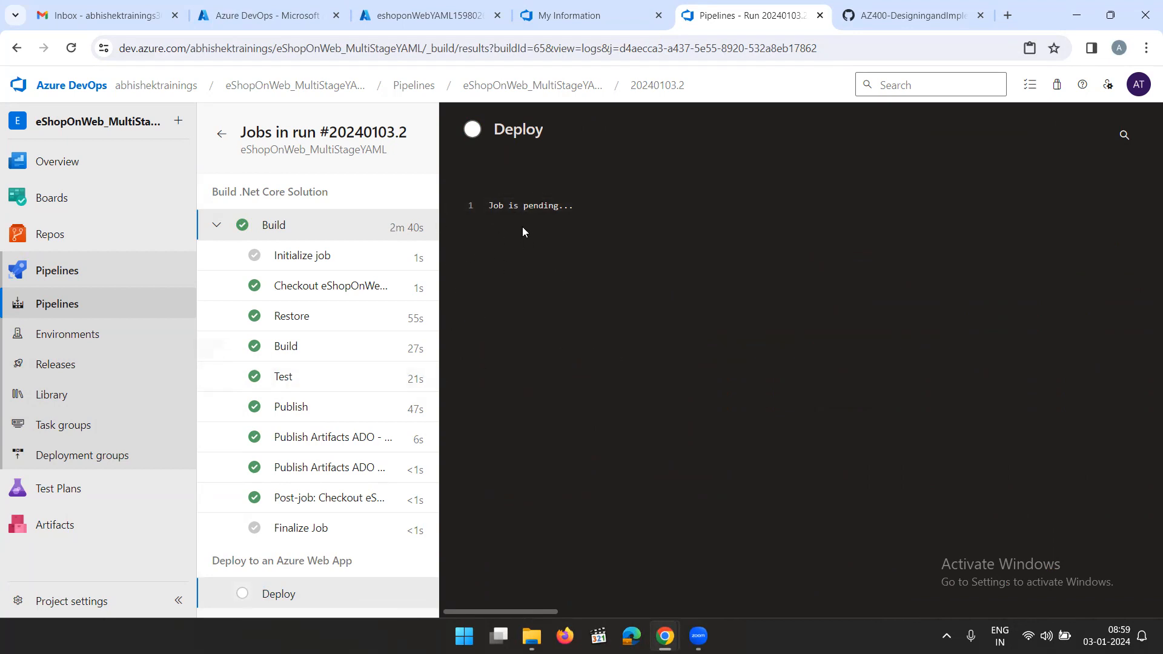
pyautogui.click(61, 305)
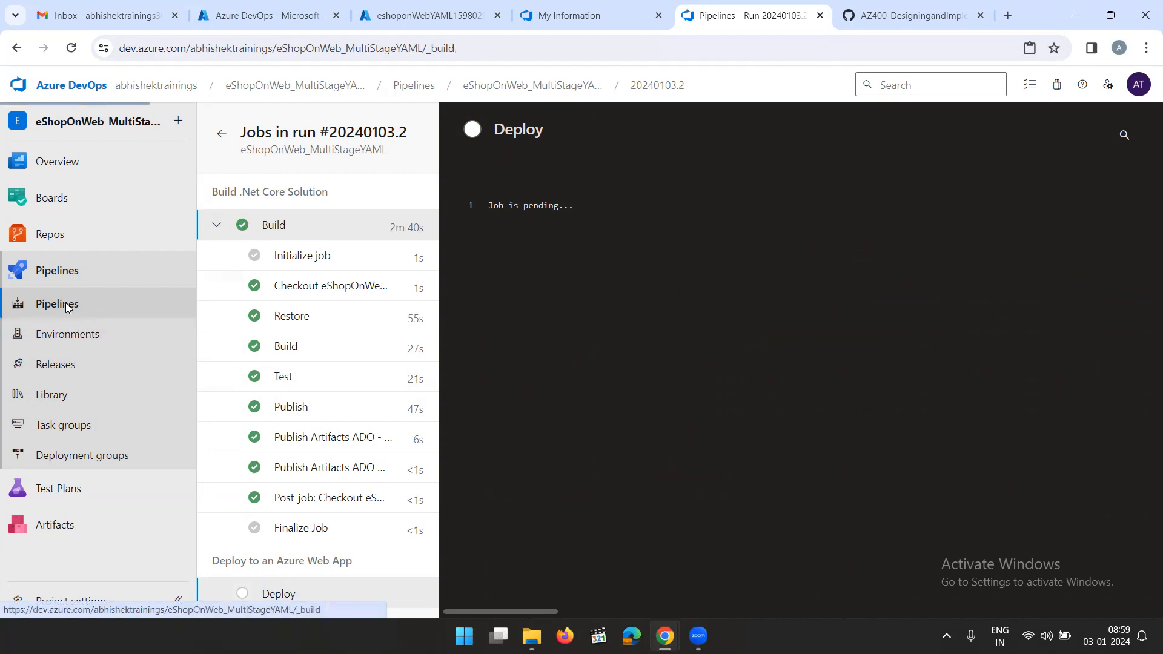
pyautogui.click(442, 311)
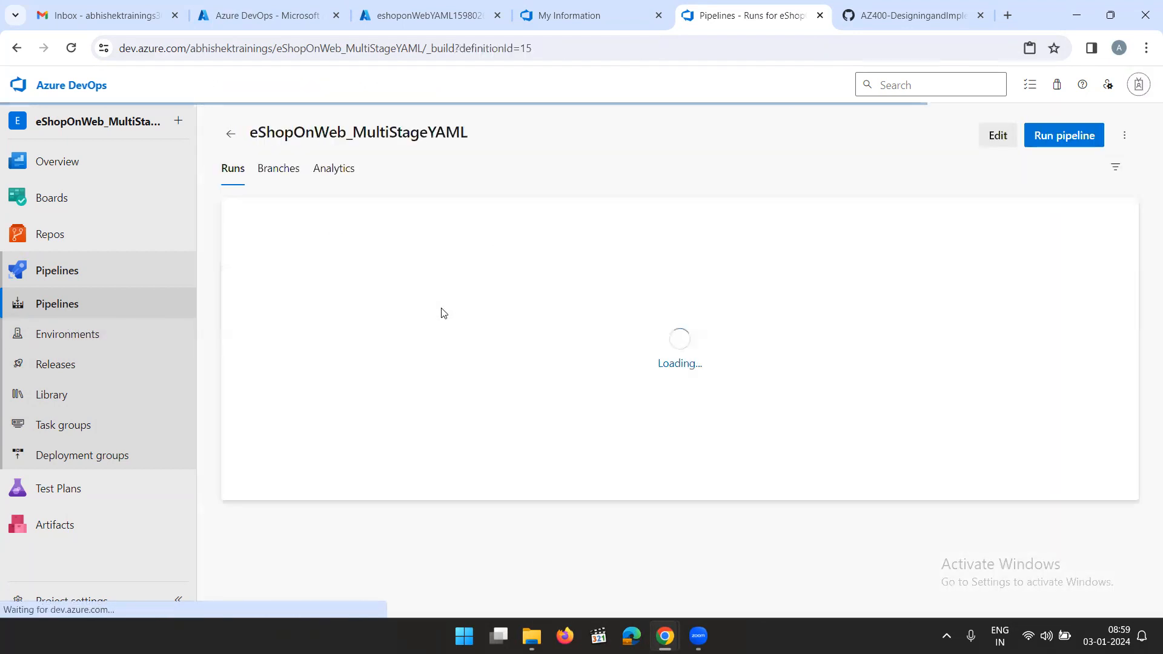
pyautogui.click(730, 260)
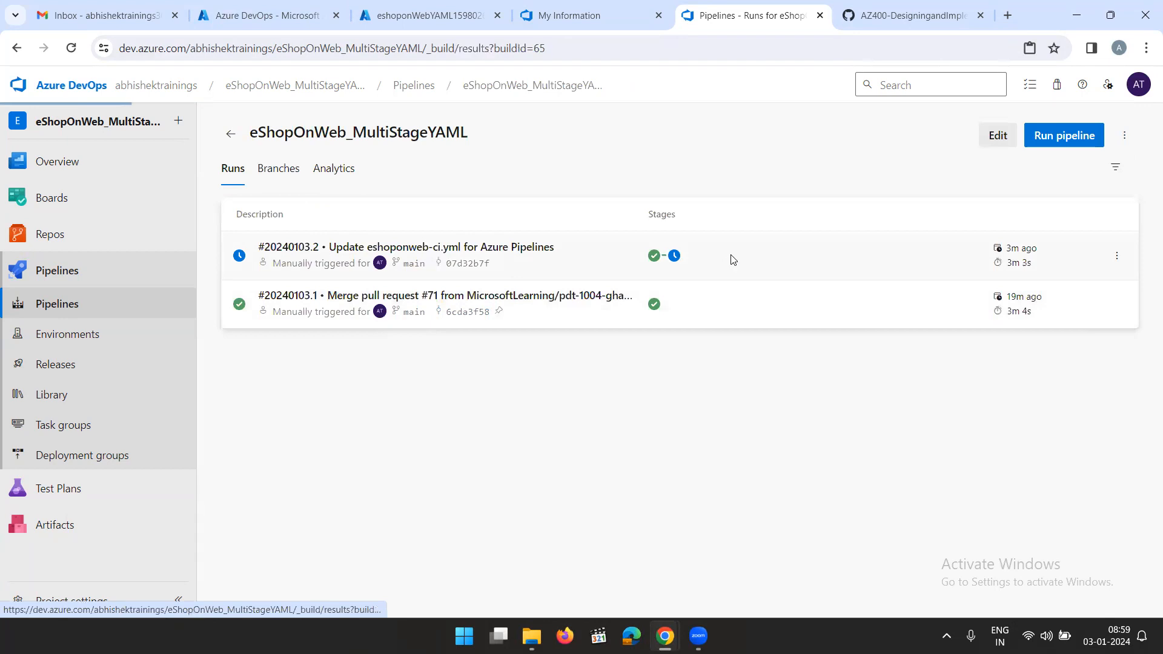
pyautogui.scroll(-10, 670, 351)
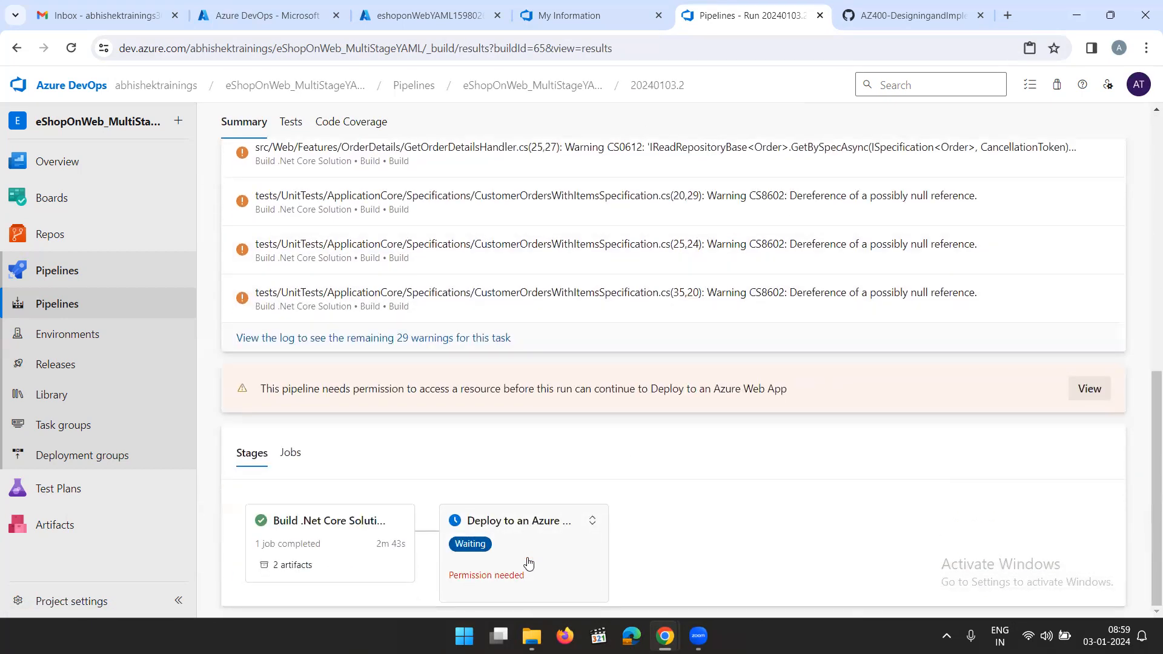
pyautogui.click(528, 561)
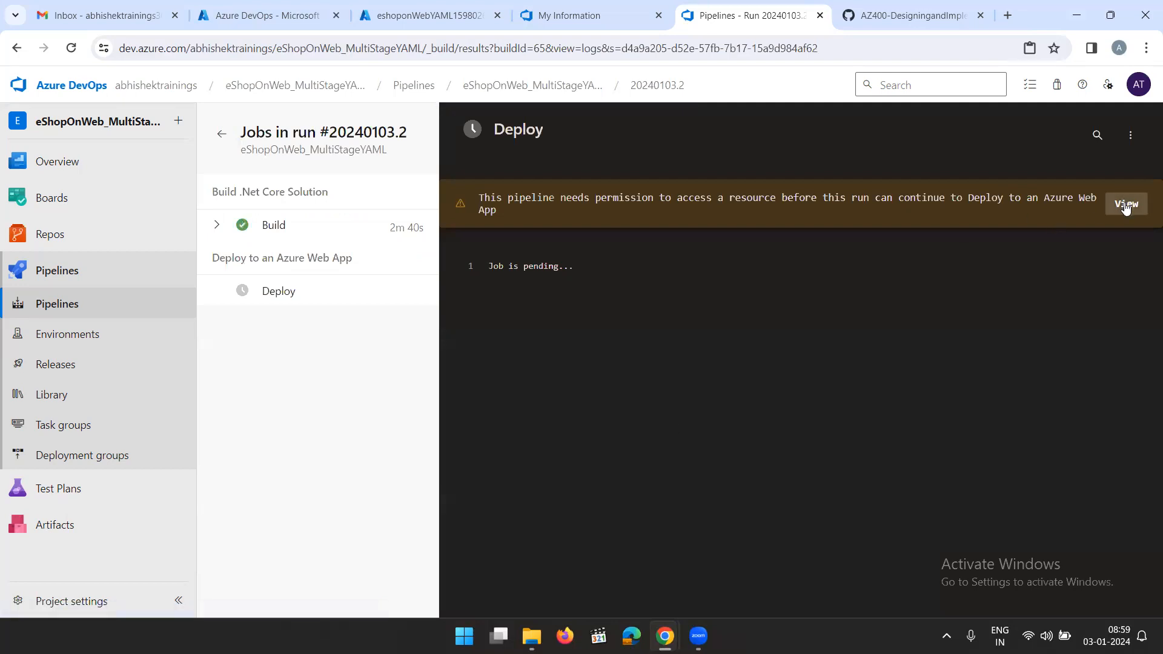
pyautogui.click(1126, 205)
pyautogui.click(1092, 171)
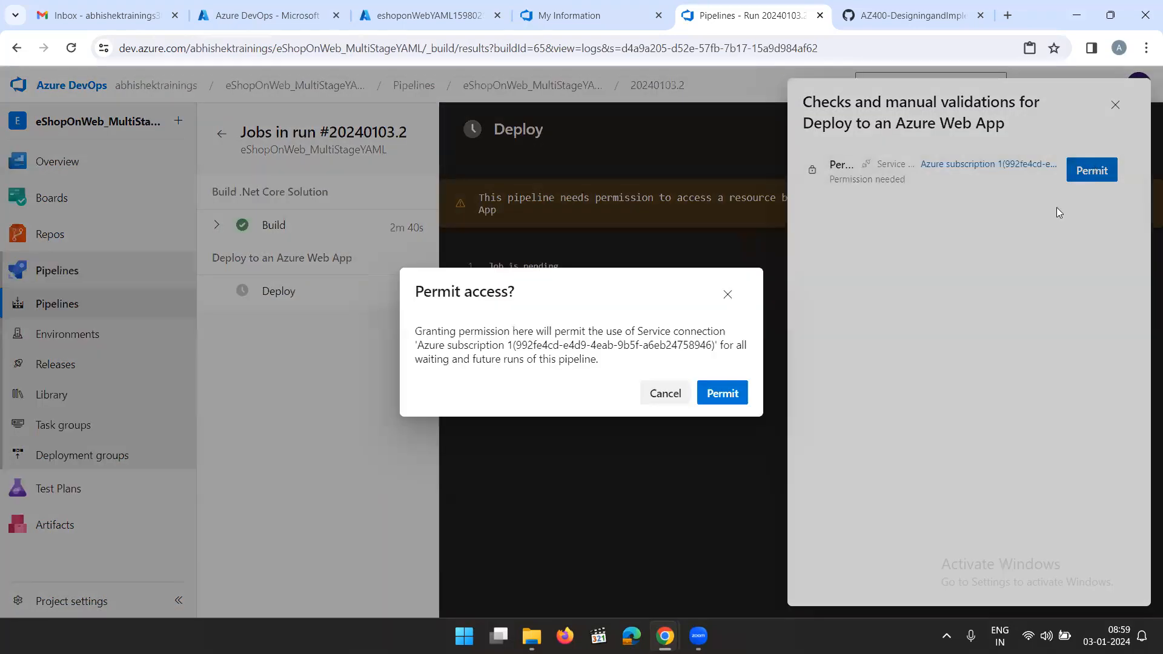
pyautogui.click(734, 393)
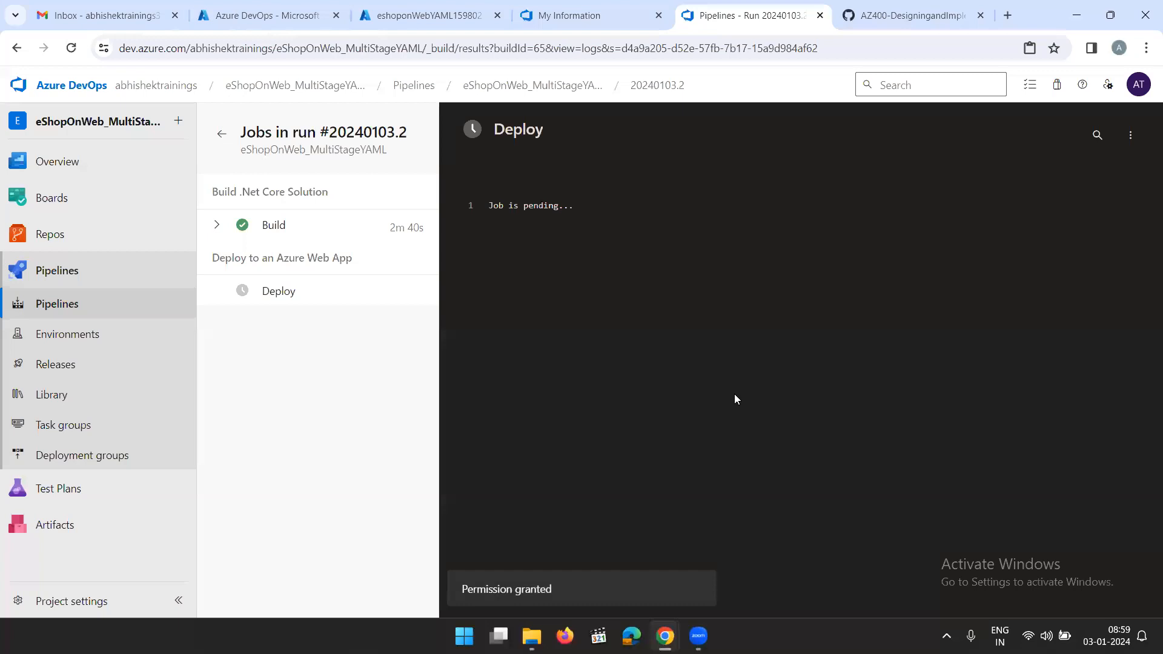
# Inspect the Deploy job's tasks and log in run #20240103.2
pyautogui.click(284, 298)
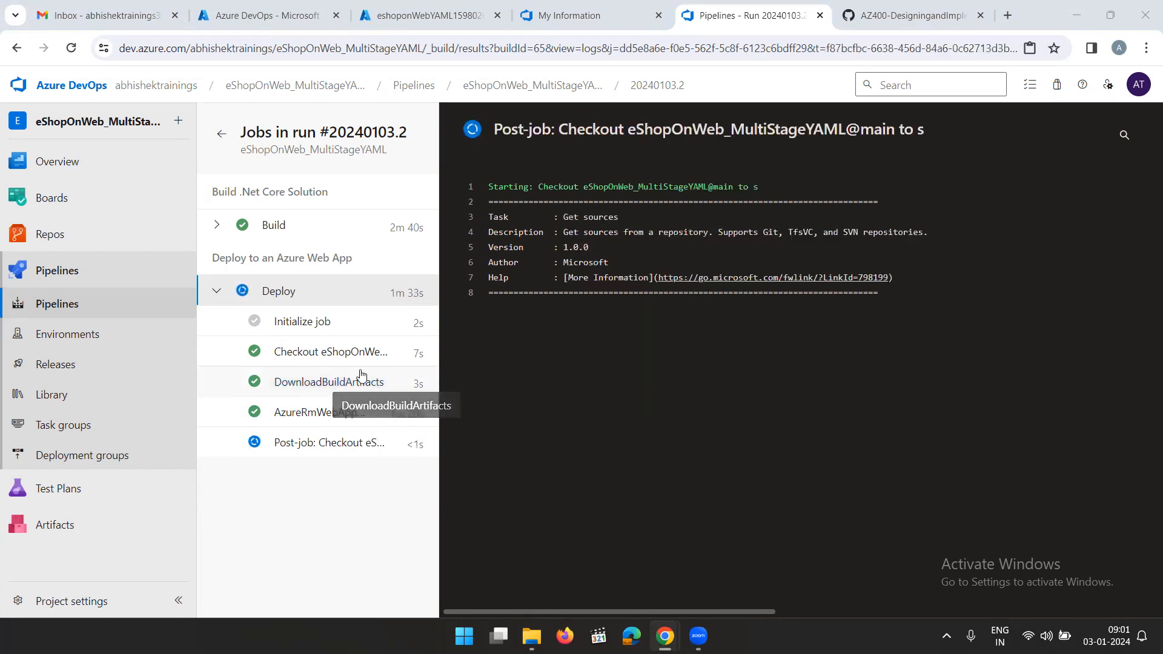
pyautogui.click(416, 293)
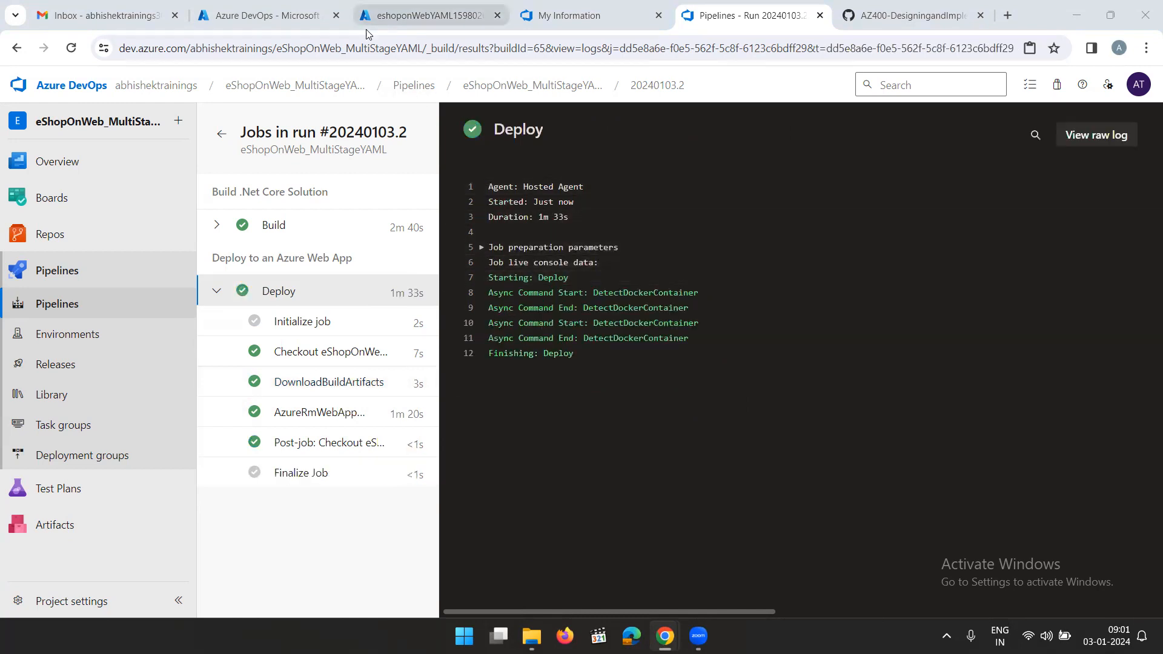
# In the Azure portal, refresh the web app's last deployment status, and open its default domain site briefly before closing it
pyautogui.click(413, 18)
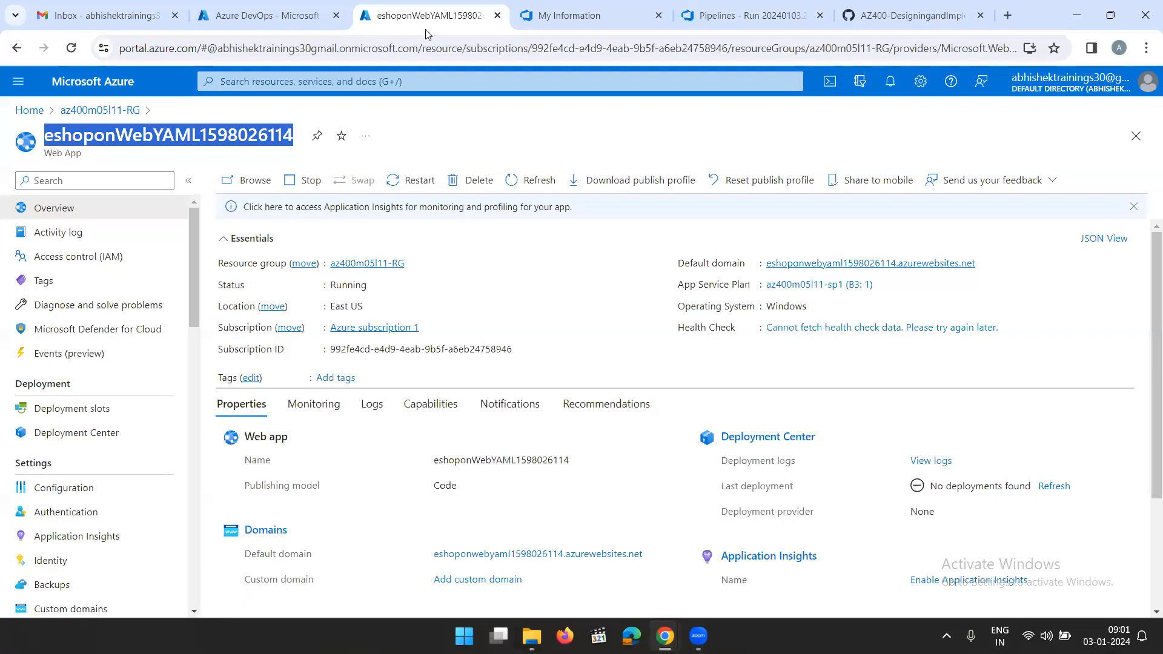
pyautogui.click(1055, 487)
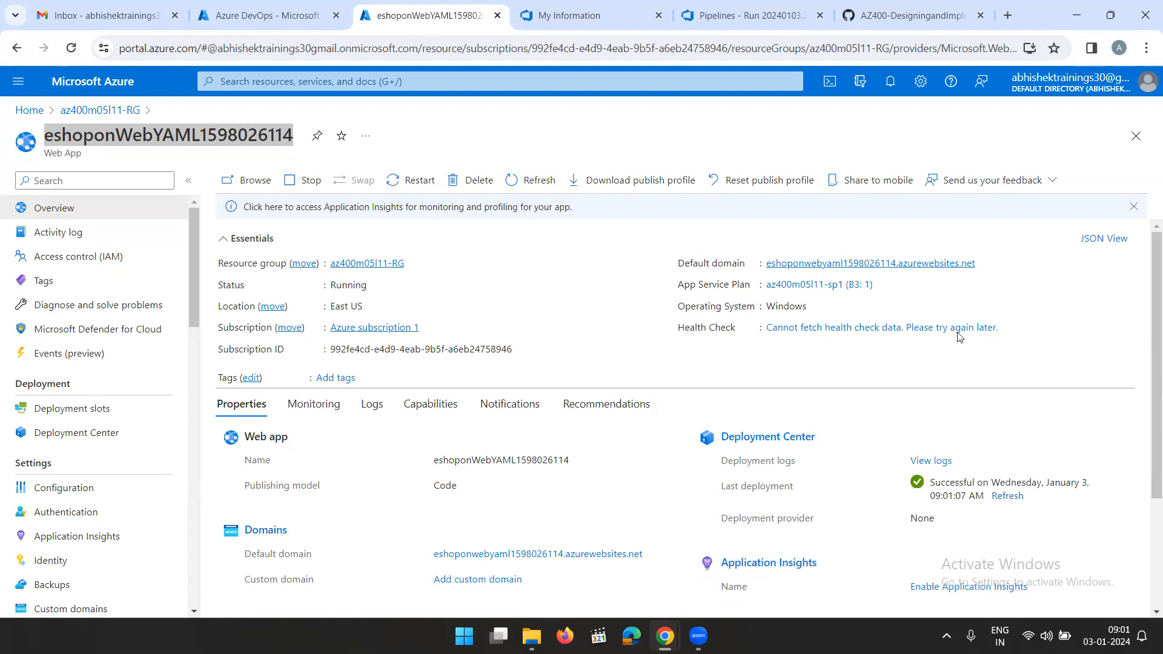
pyautogui.click(872, 271)
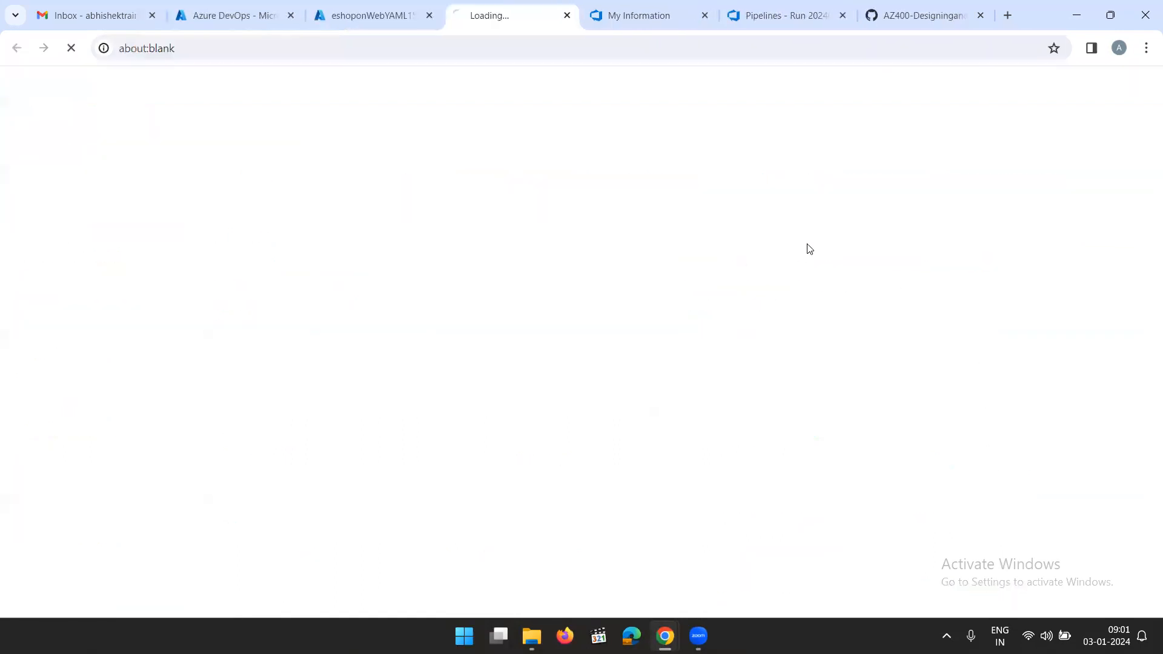
pyautogui.click(565, 16)
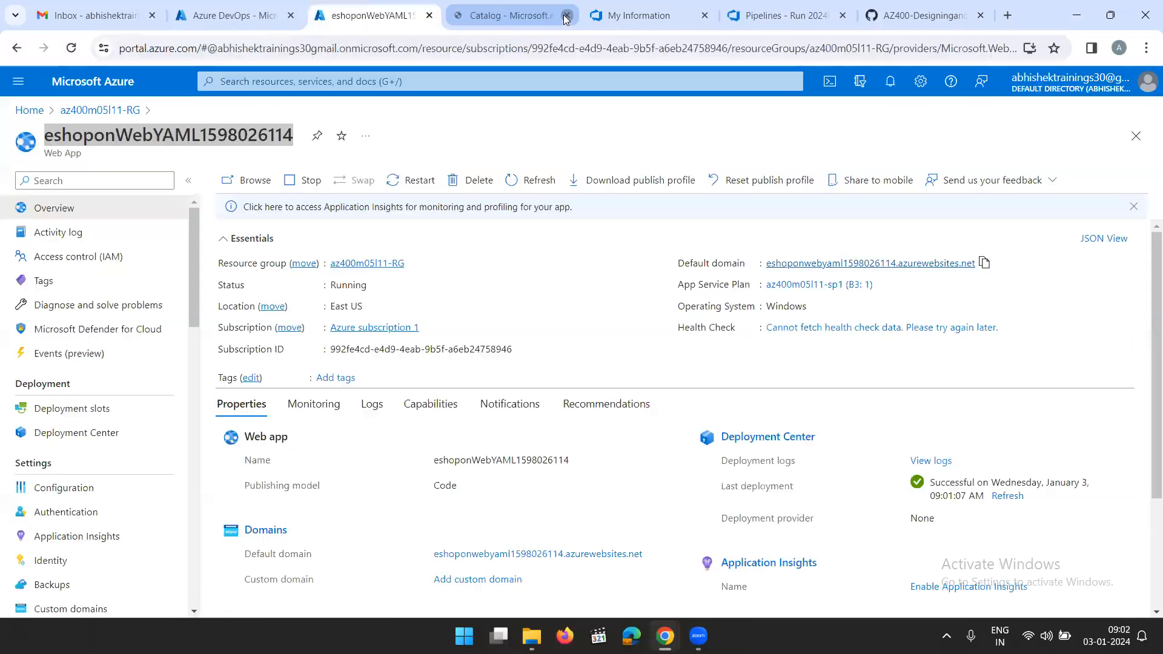
# Review the GitHub lab instructions from saving the pipeline through permitting the Deploy stage, including the full reference YAML and Task 4
pyautogui.click(788, 16)
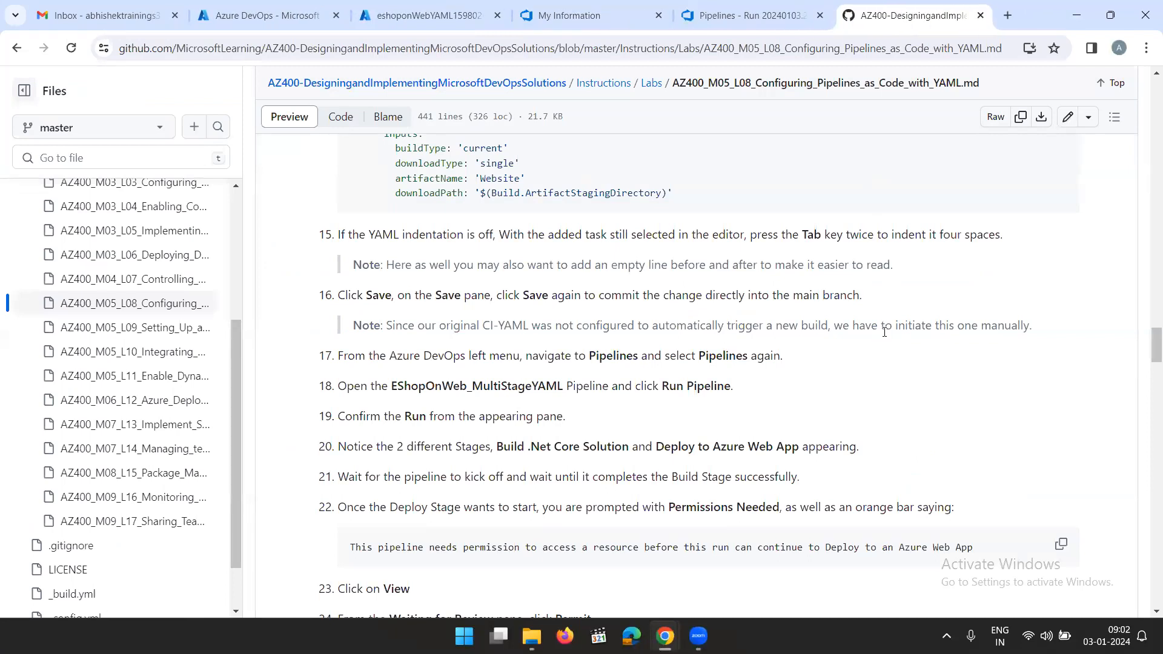
pyautogui.scroll(-2, 886, 331)
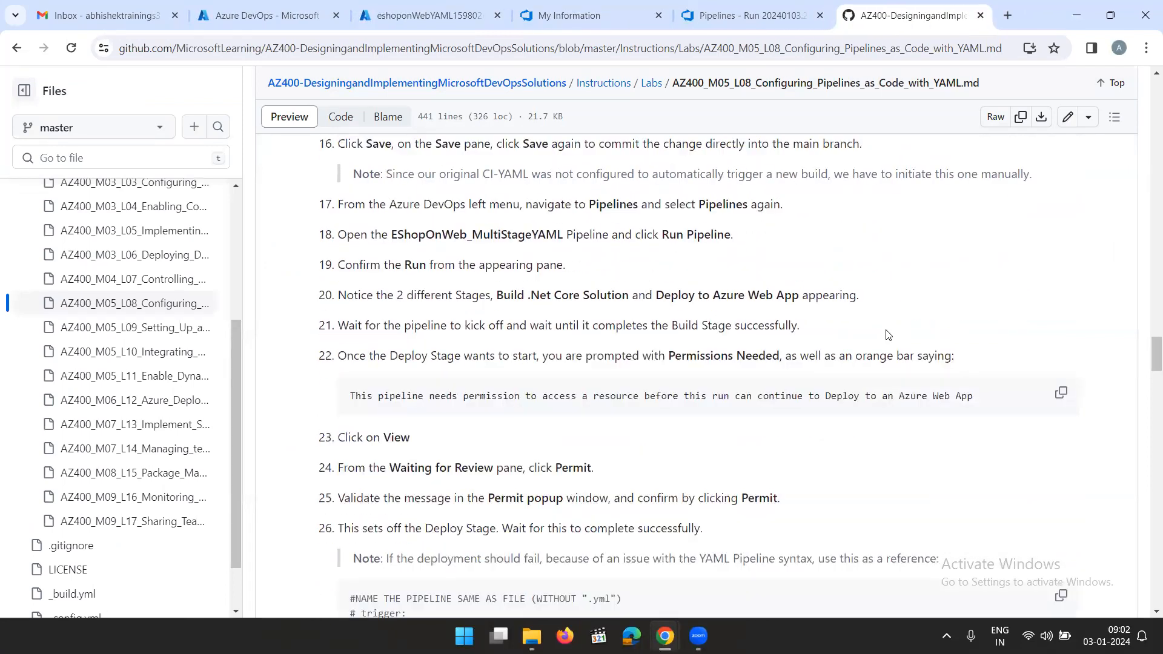
pyautogui.scroll(-1, 887, 335)
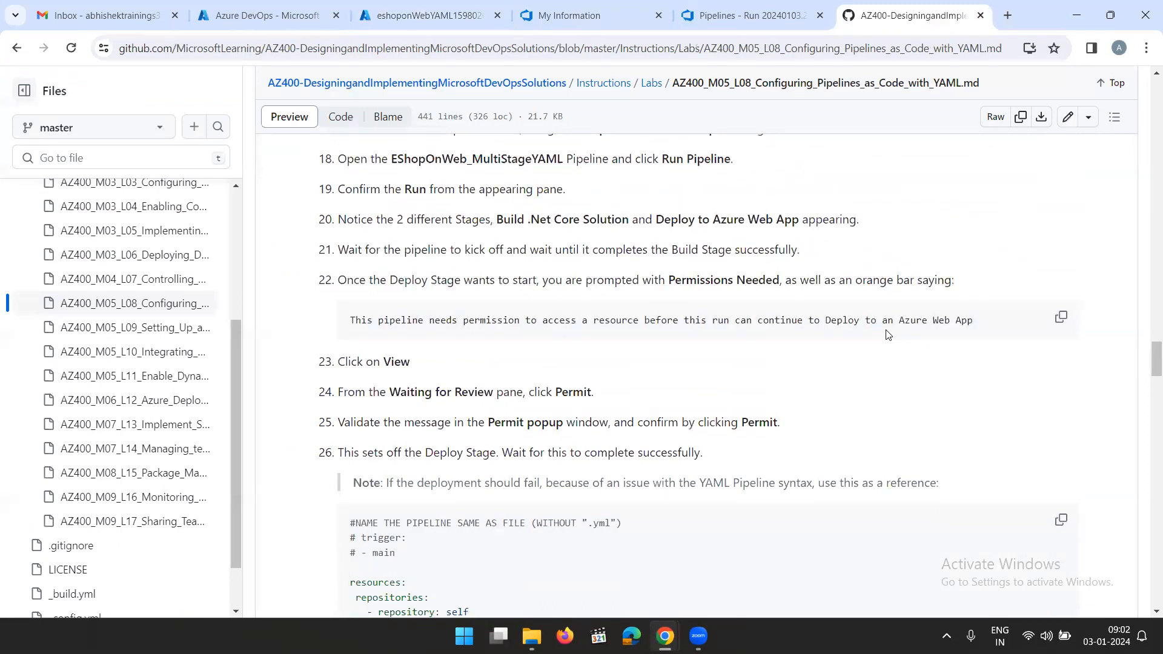
pyautogui.scroll(2, 654, 267)
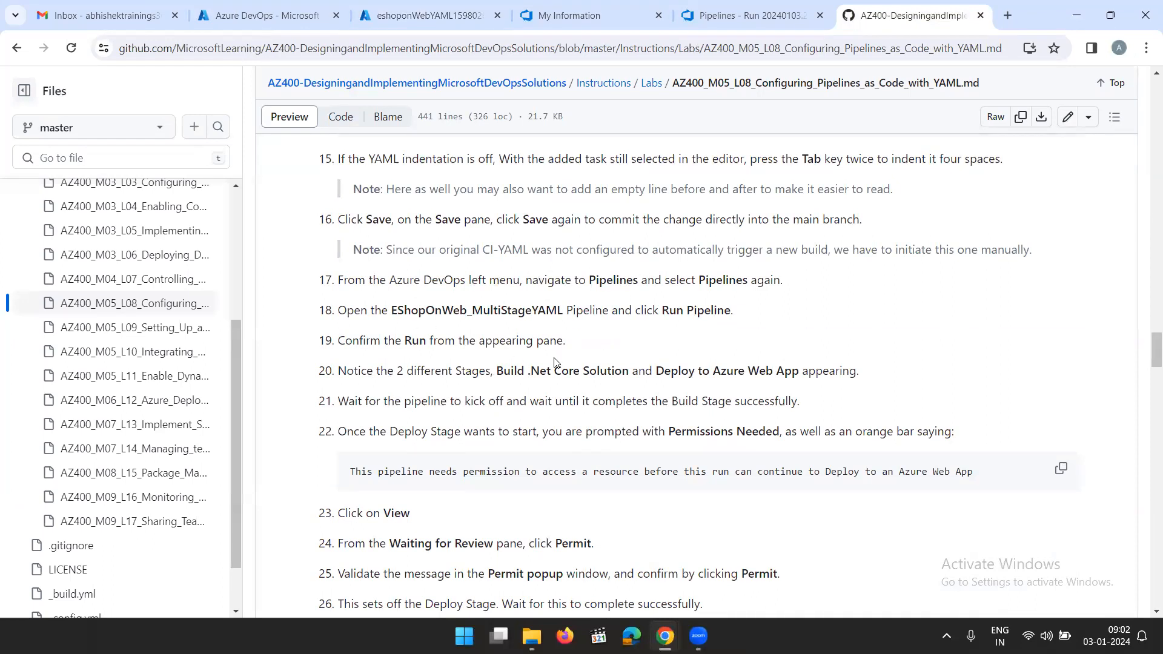
pyautogui.scroll(-1, 558, 357)
pyautogui.scroll(-1, 655, 380)
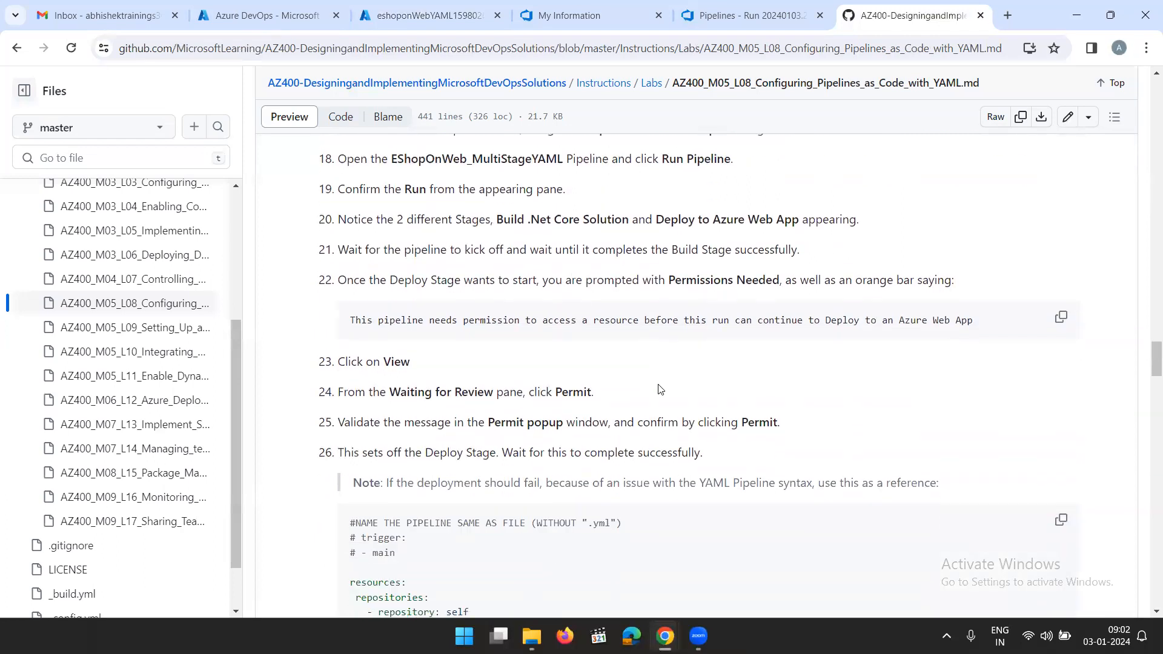
pyautogui.moveTo(969, 297); pyautogui.dragTo(336, 280)
pyautogui.click(633, 415)
pyautogui.scroll(-2, 644, 412)
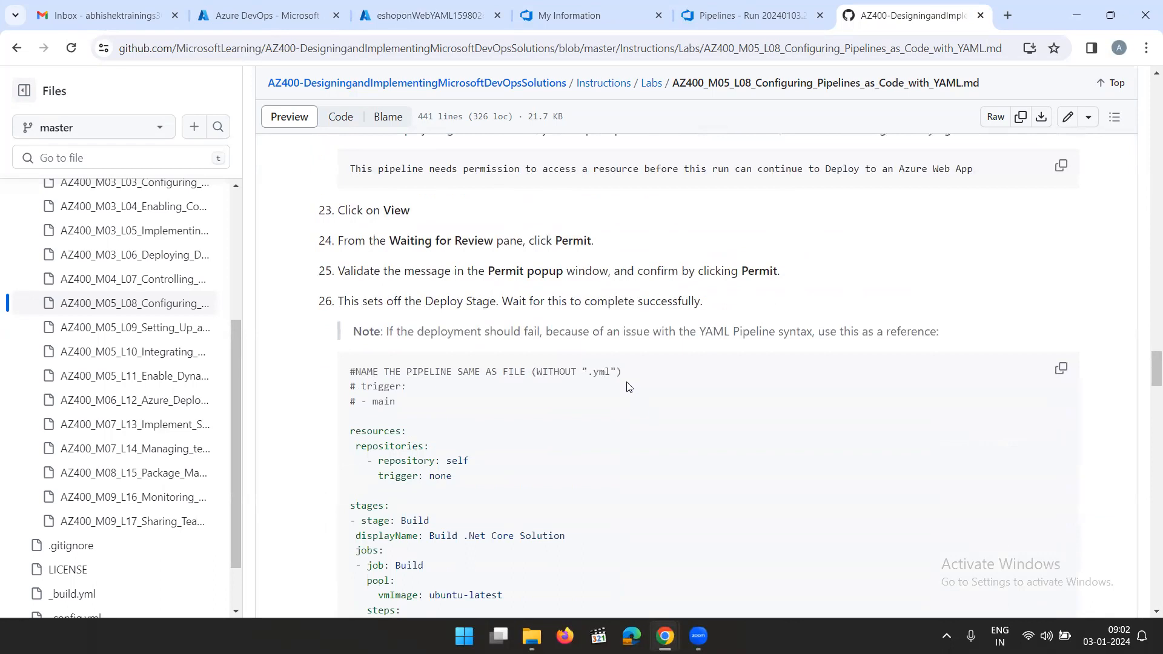
pyautogui.scroll(-9, 620, 362)
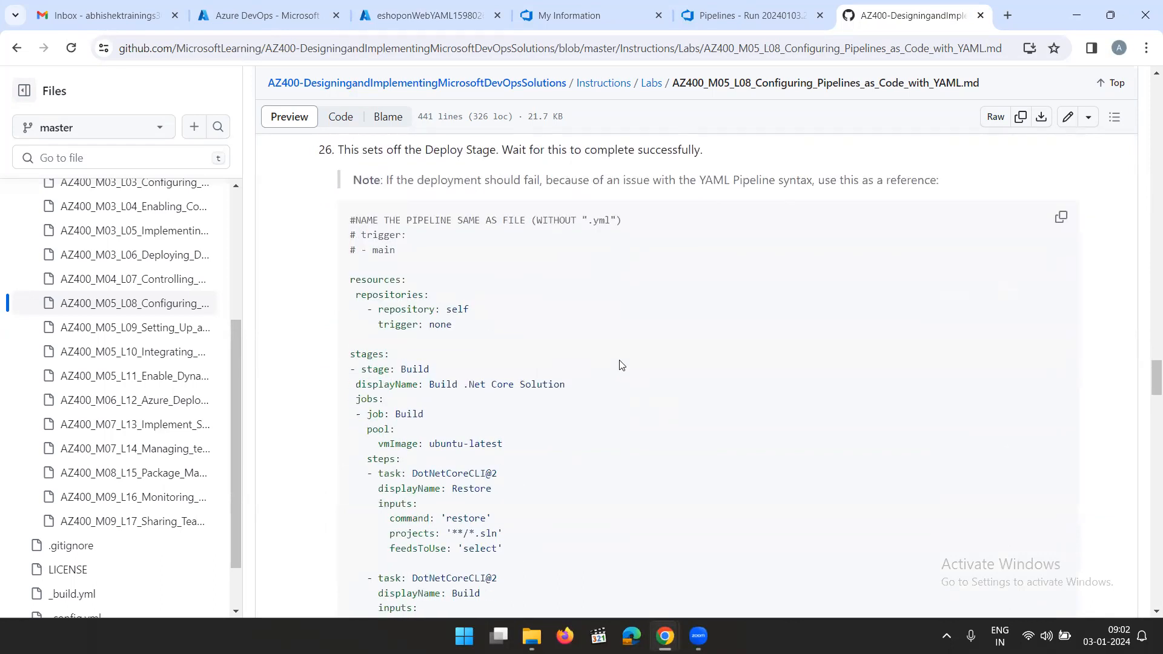
pyautogui.scroll(-7, 662, 478)
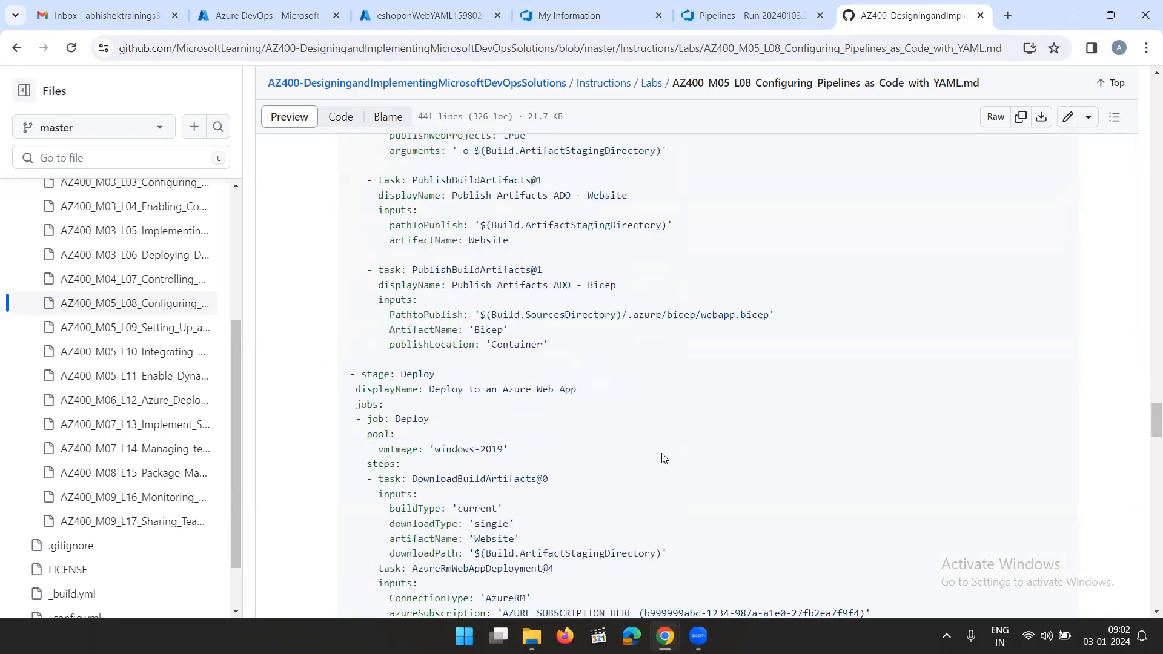
pyautogui.moveTo(776, 438); pyautogui.dragTo(351, 206)
pyautogui.scroll(4, 436, 268)
pyautogui.scroll(11, 394, 242)
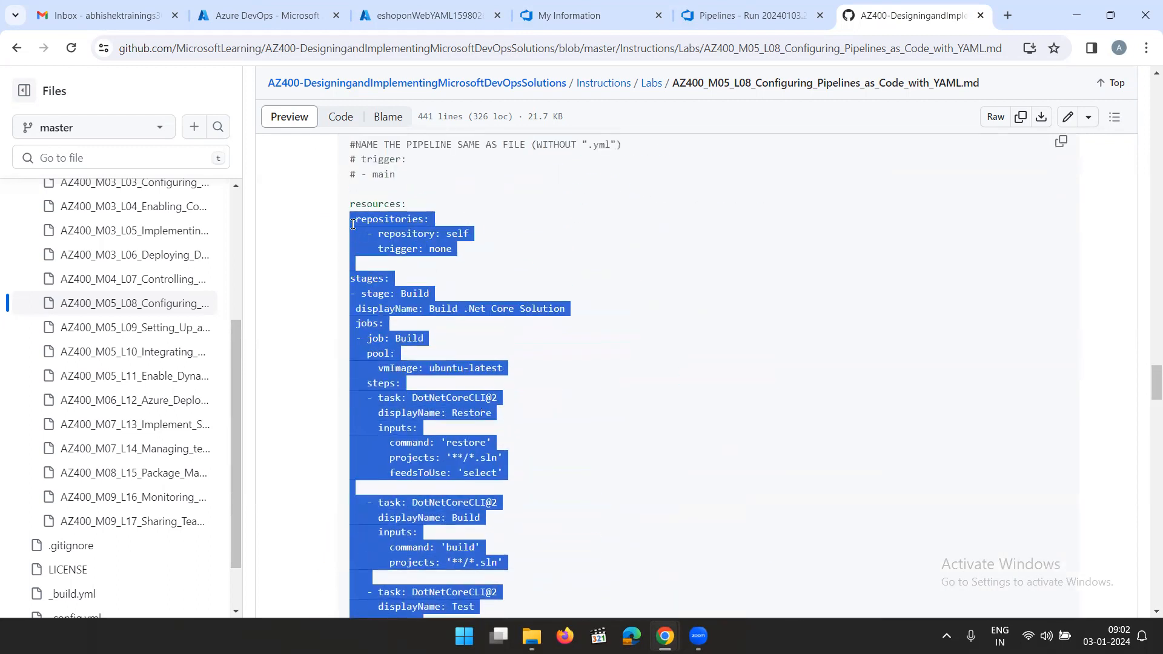
pyautogui.scroll(-10, 815, 375)
pyautogui.scroll(-7, 815, 379)
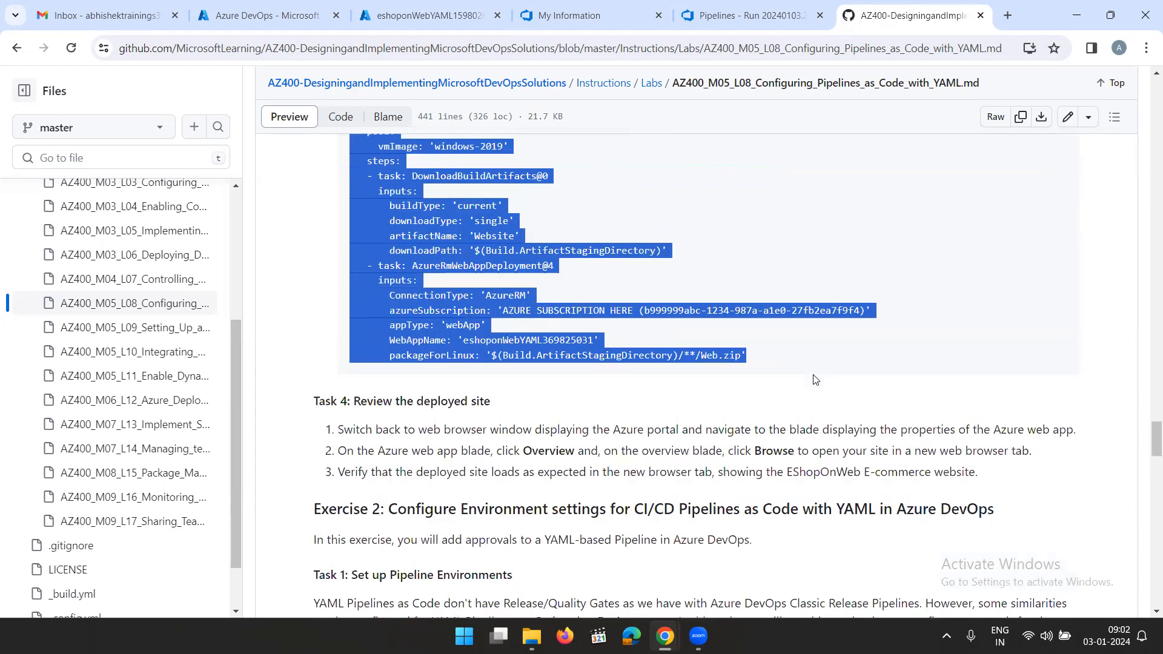
pyautogui.click(679, 401)
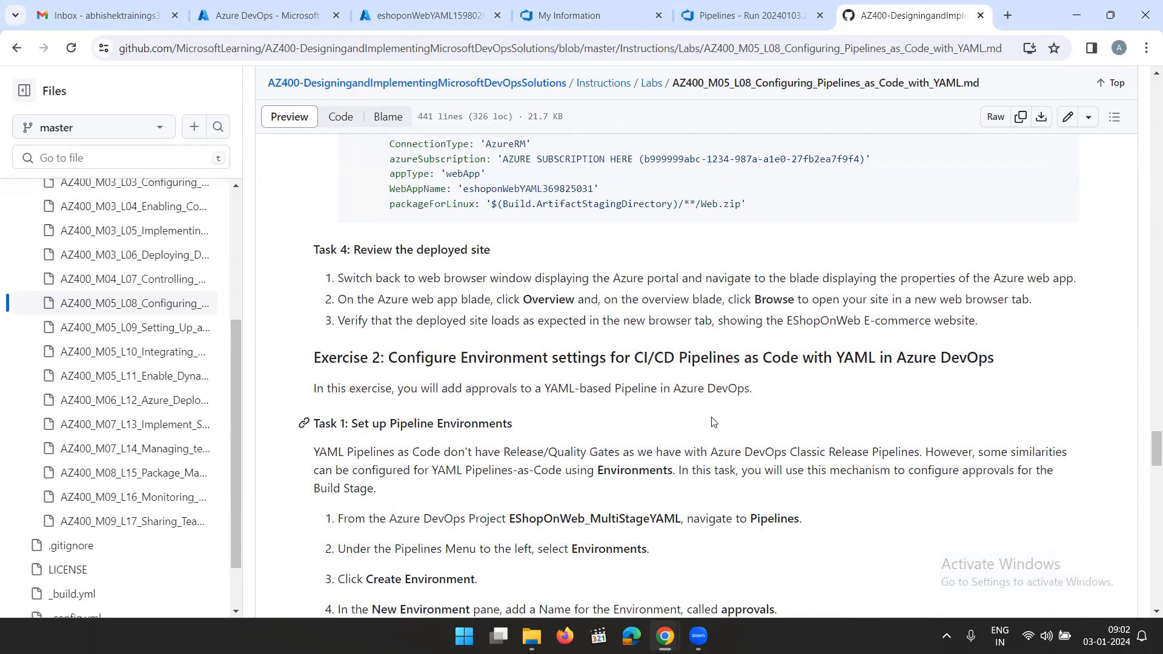
# Following Exercise 2 Task 1, create an Azure DevOps pipeline environment named approvals with resource None
pyautogui.scroll(-2, 712, 422)
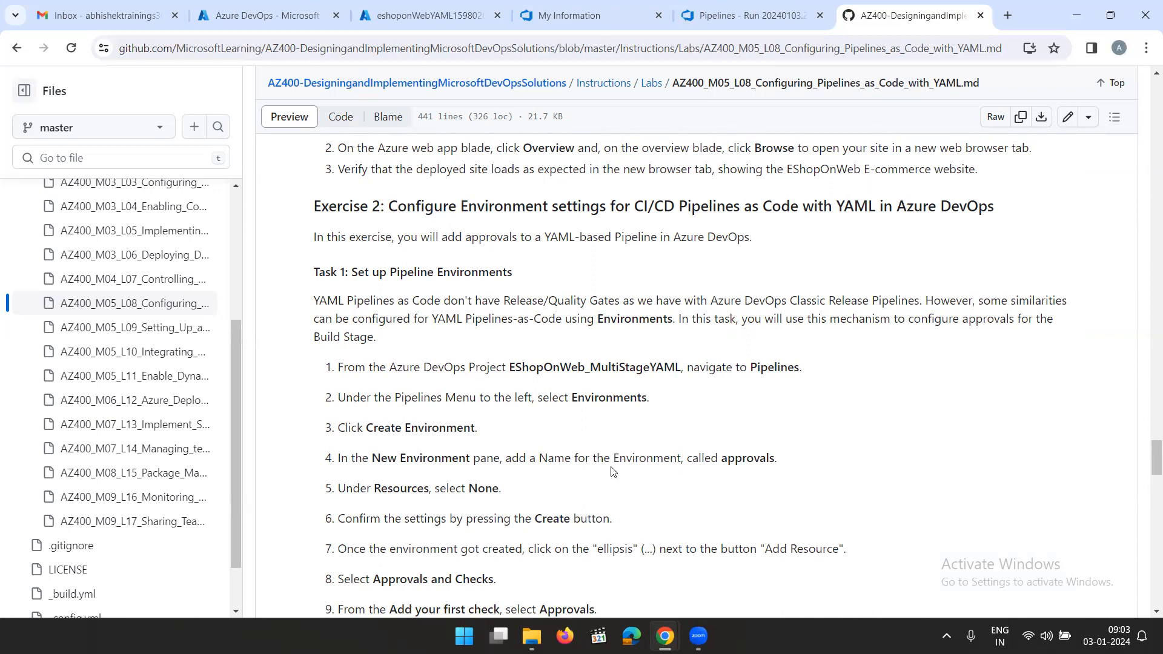
pyautogui.moveTo(725, 462); pyautogui.dragTo(779, 461)
pyautogui.click(738, 460)
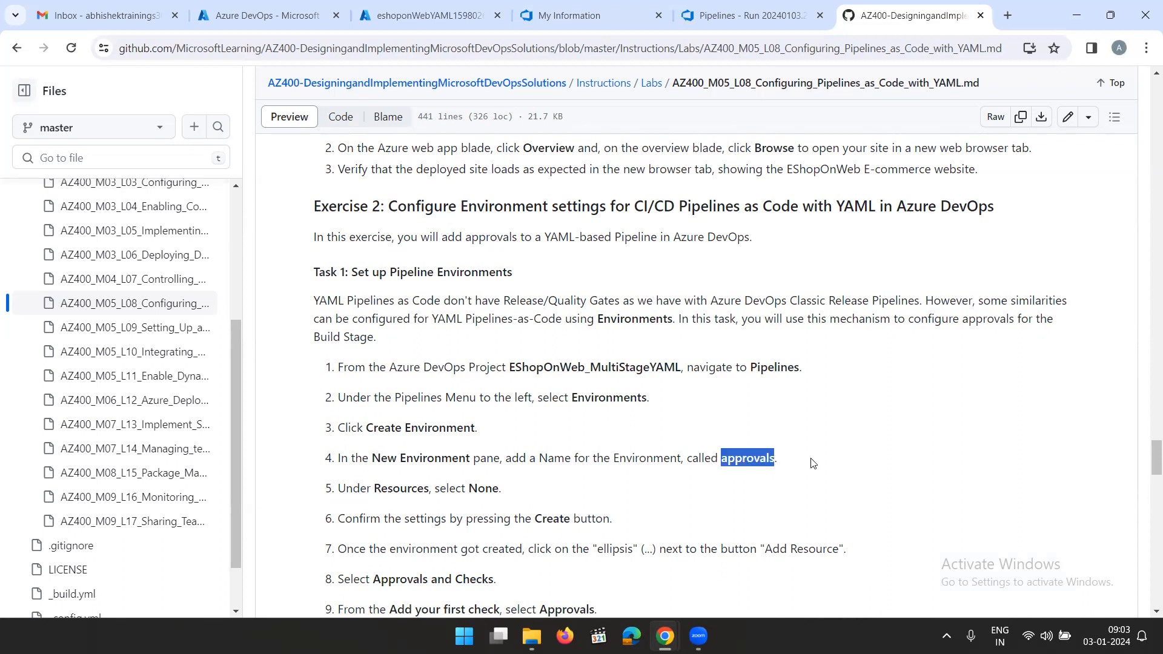
pyautogui.click(745, 16)
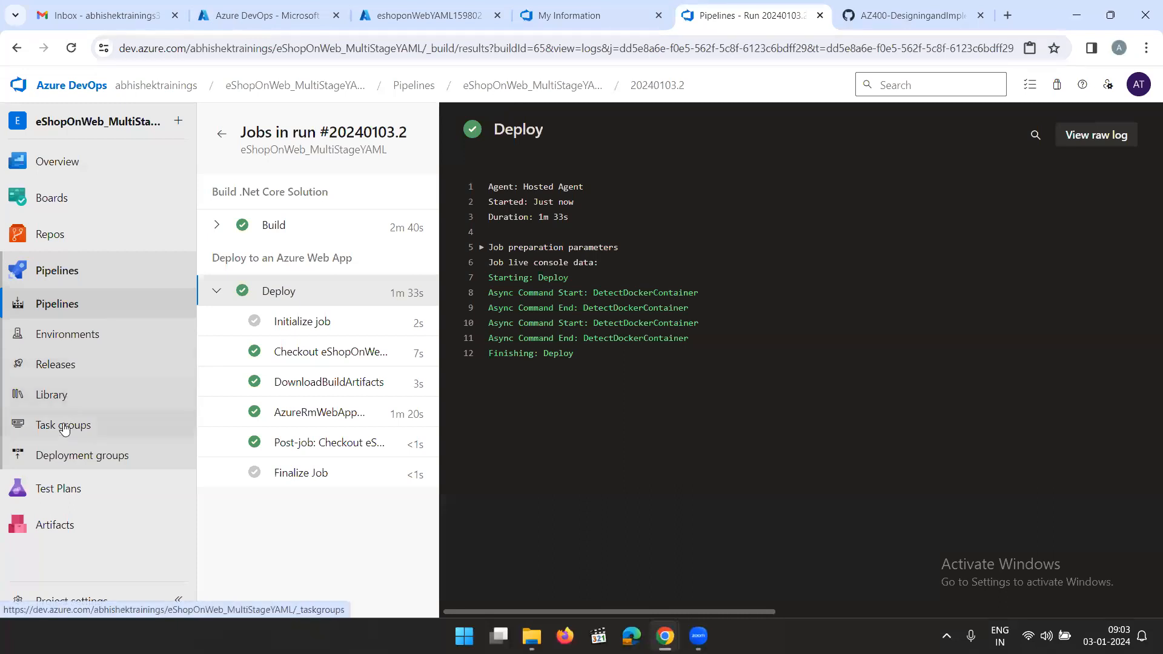
pyautogui.click(78, 334)
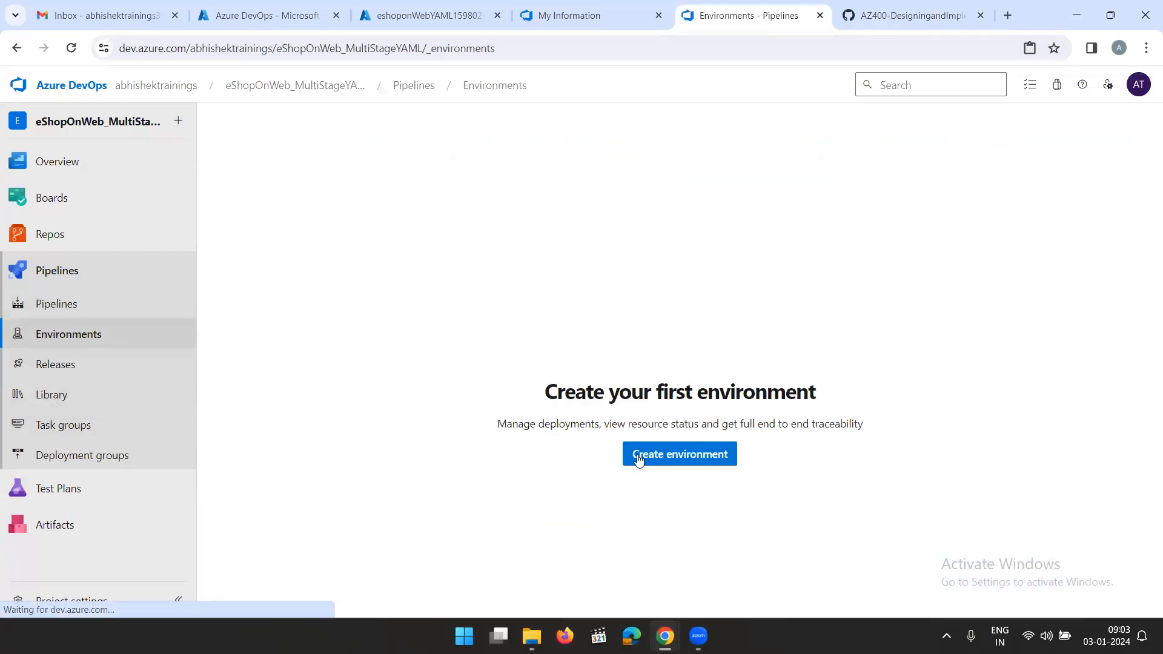
pyautogui.click(675, 455)
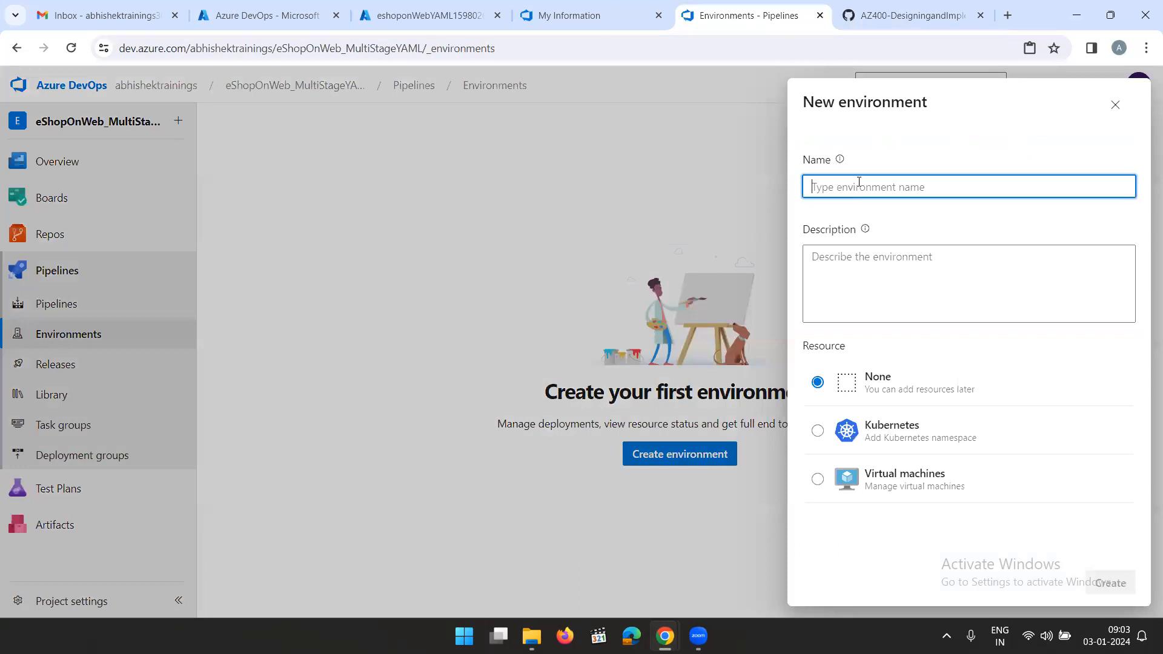
pyautogui.write('approvals')
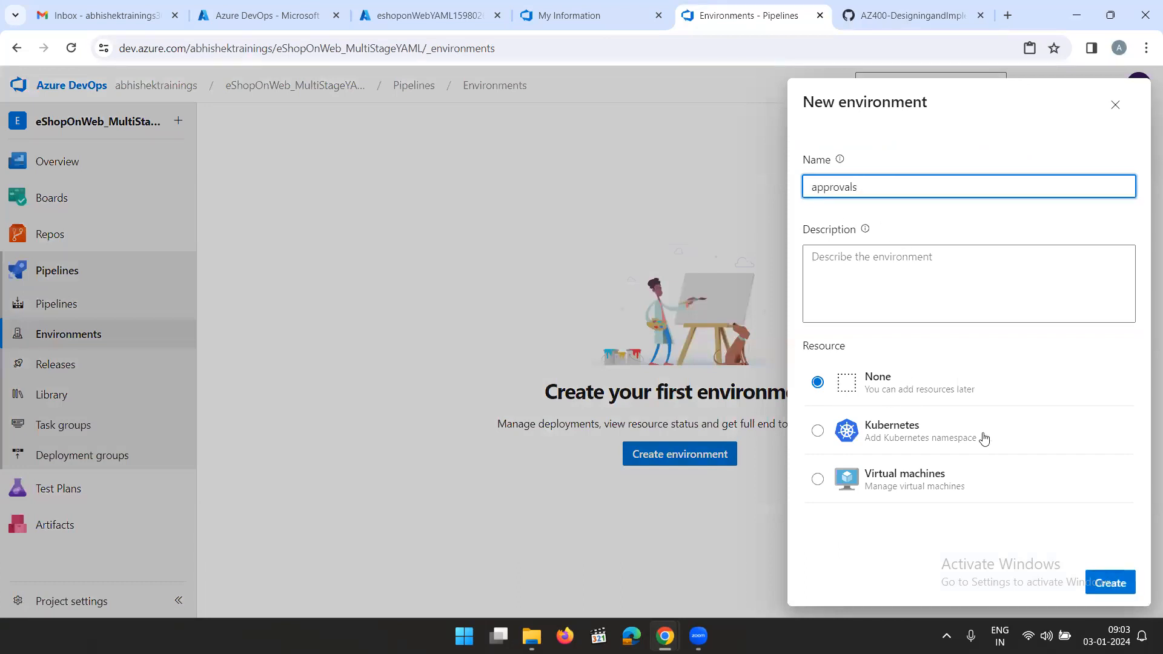
pyautogui.click(1111, 583)
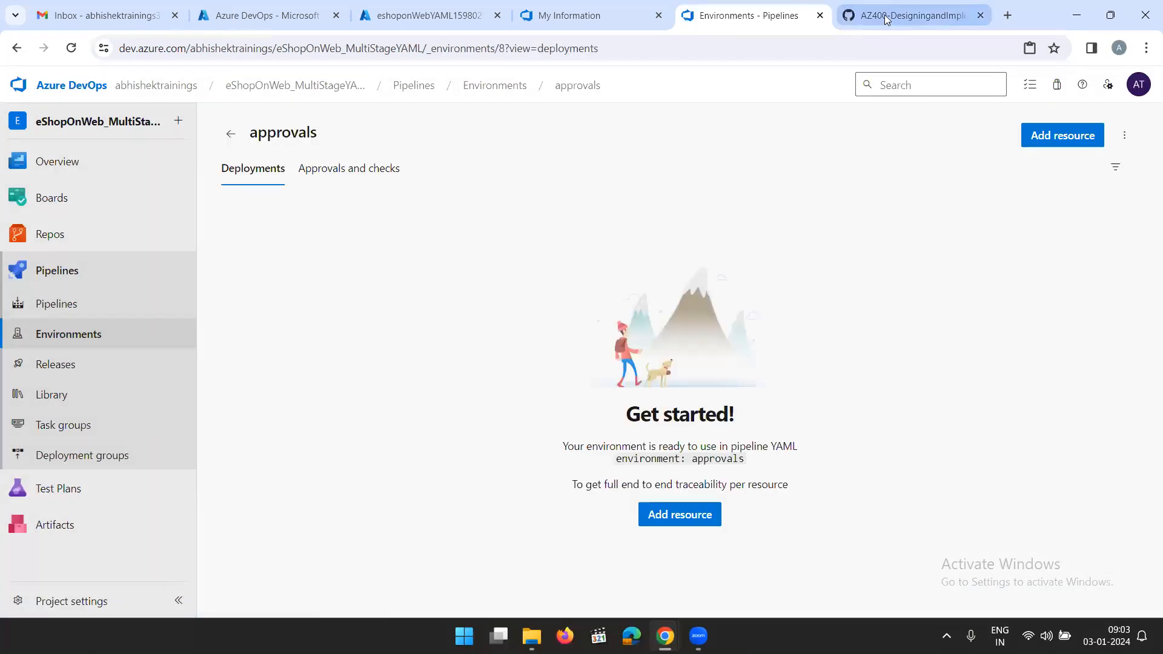
# Read the lab steps on adding an Approvals check to the environment, and return to the approvals environment in Azure DevOps
pyautogui.click(861, 15)
pyautogui.click(851, 405)
pyautogui.scroll(-1, 724, 410)
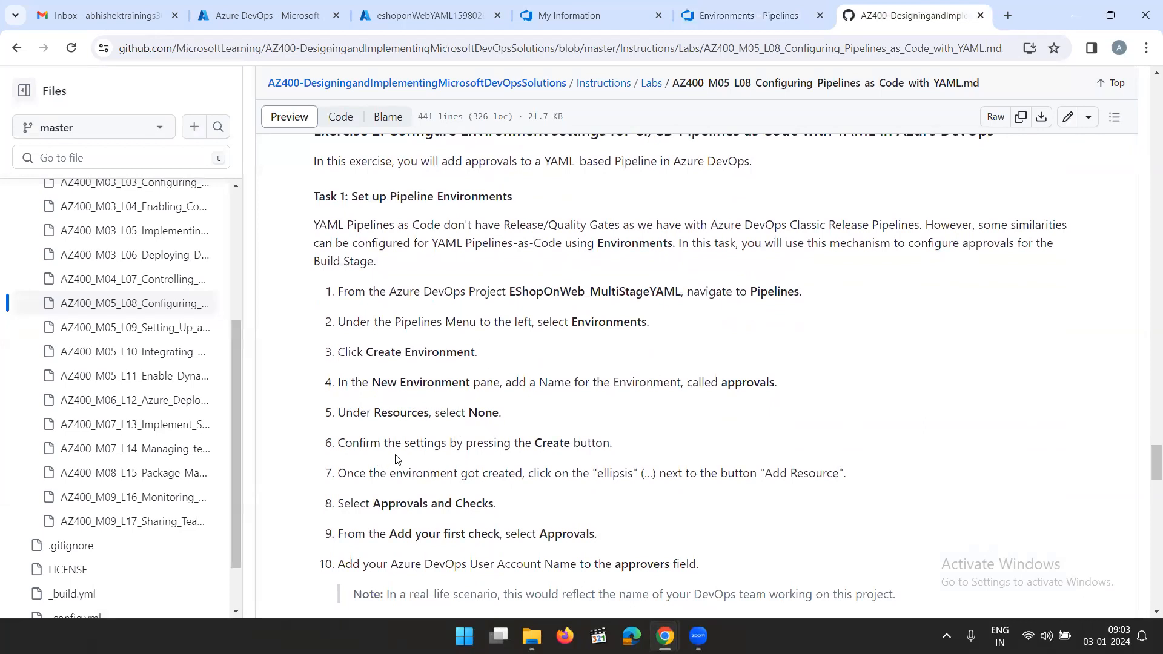
pyautogui.scroll(-1, 467, 492)
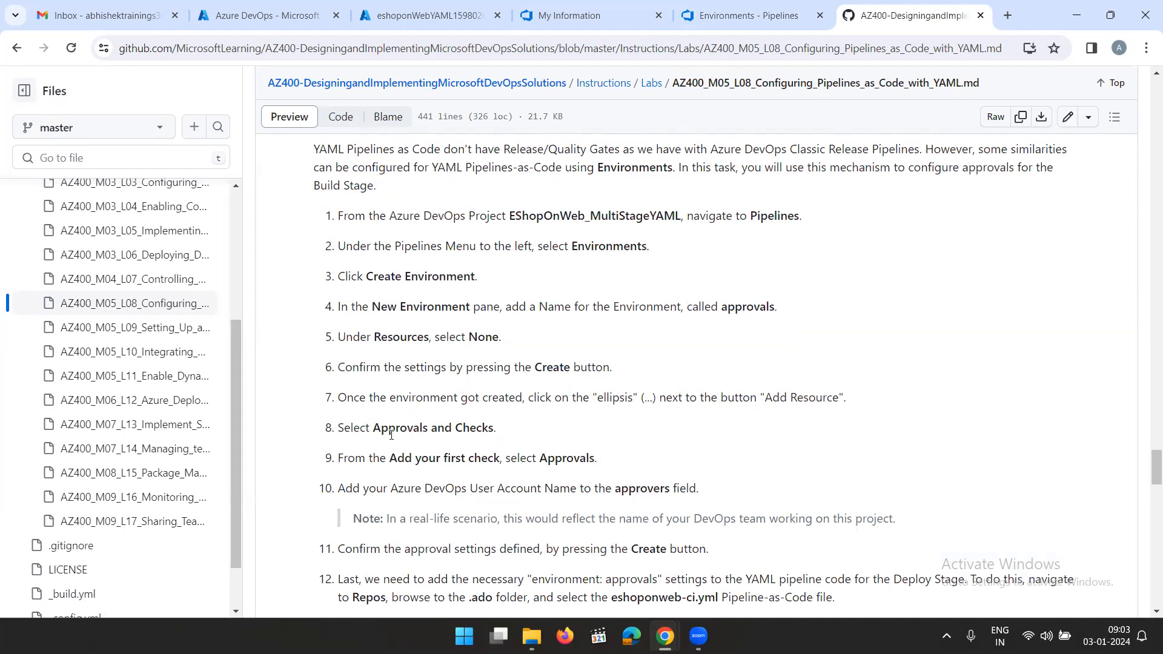
pyautogui.click(759, 16)
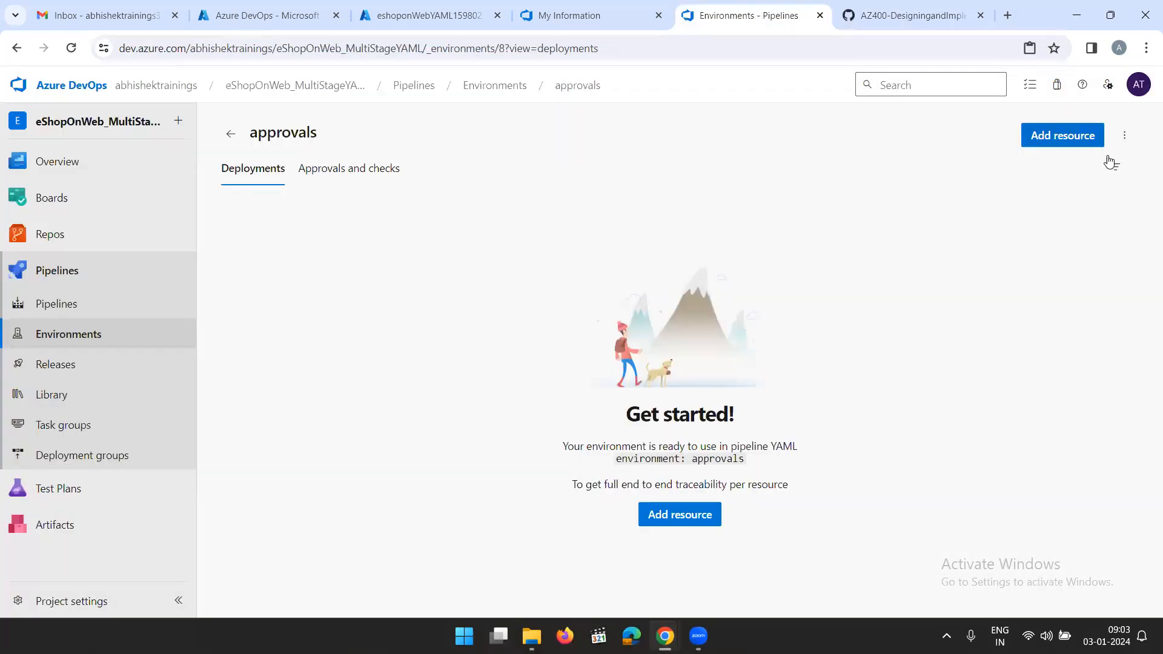
pyautogui.click(1124, 136)
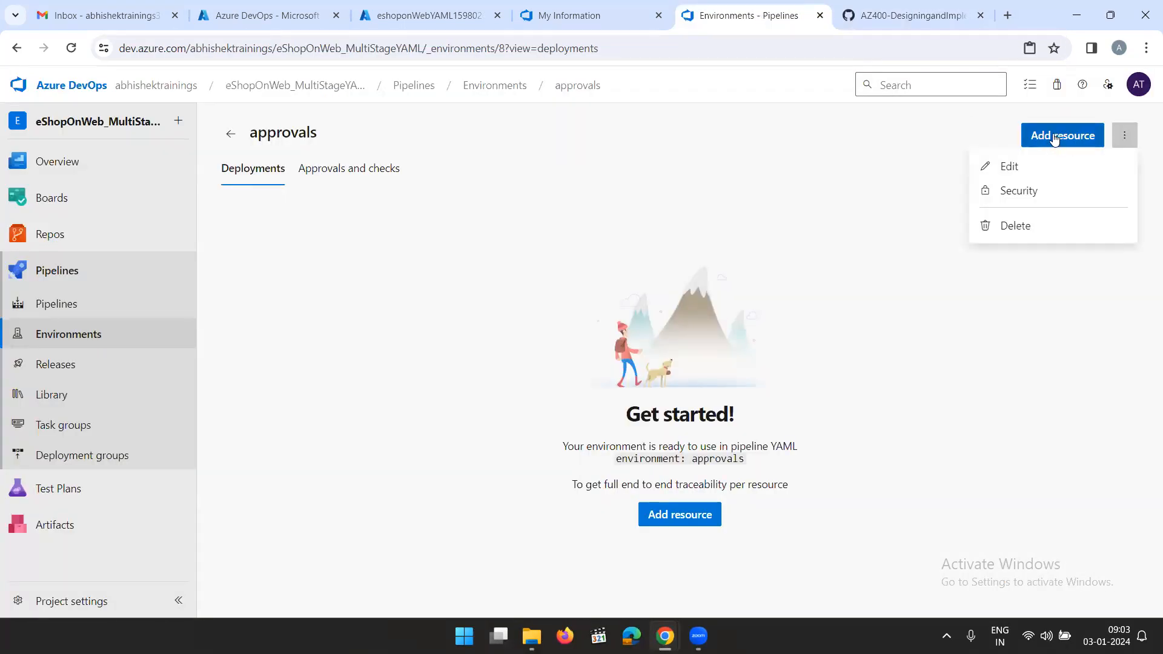
pyautogui.click(680, 516)
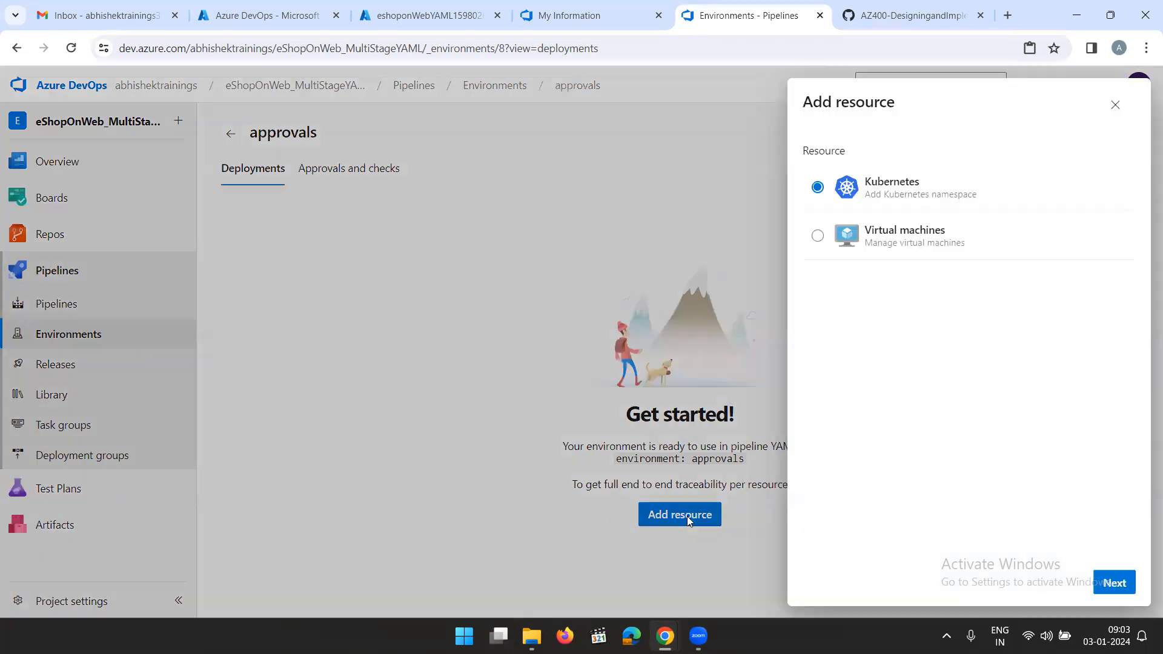
pyautogui.click(1113, 108)
# Start an Approvals check in the environment's approvals and checks, and add the account owner as approver
pyautogui.click(377, 176)
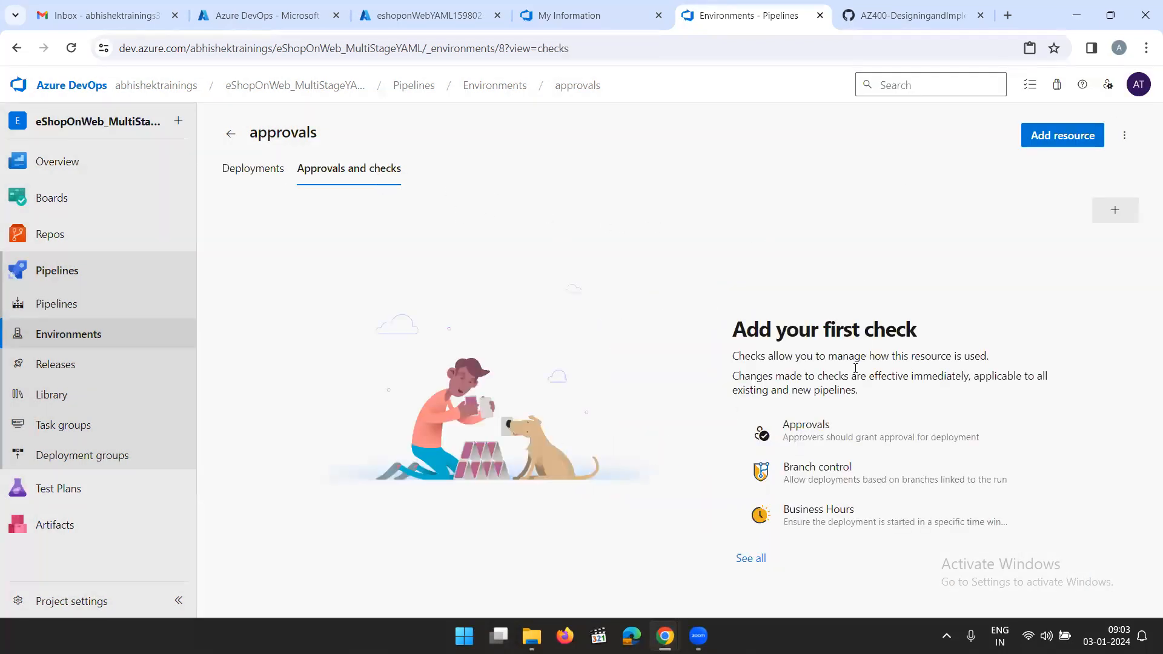
pyautogui.click(820, 435)
pyautogui.click(910, 162)
pyautogui.click(912, 191)
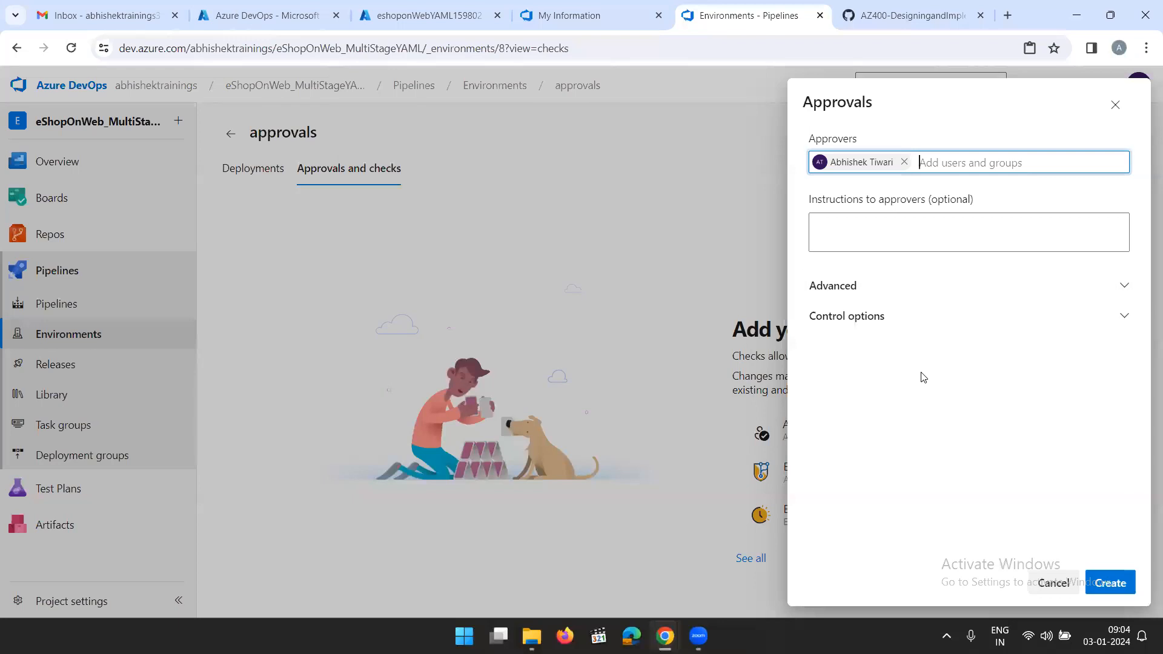
# Read lab steps 11 to 15 in the GitHub instructions, and create the Approvals check on the approvals environment
pyautogui.click(909, 17)
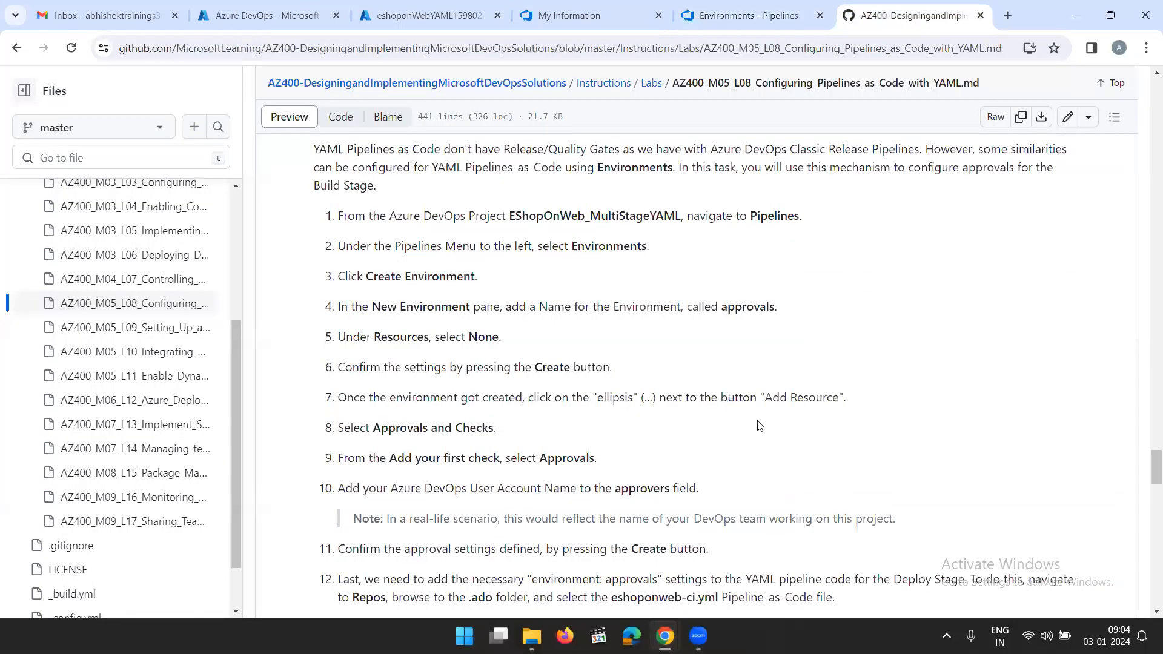
pyautogui.scroll(-3, 753, 429)
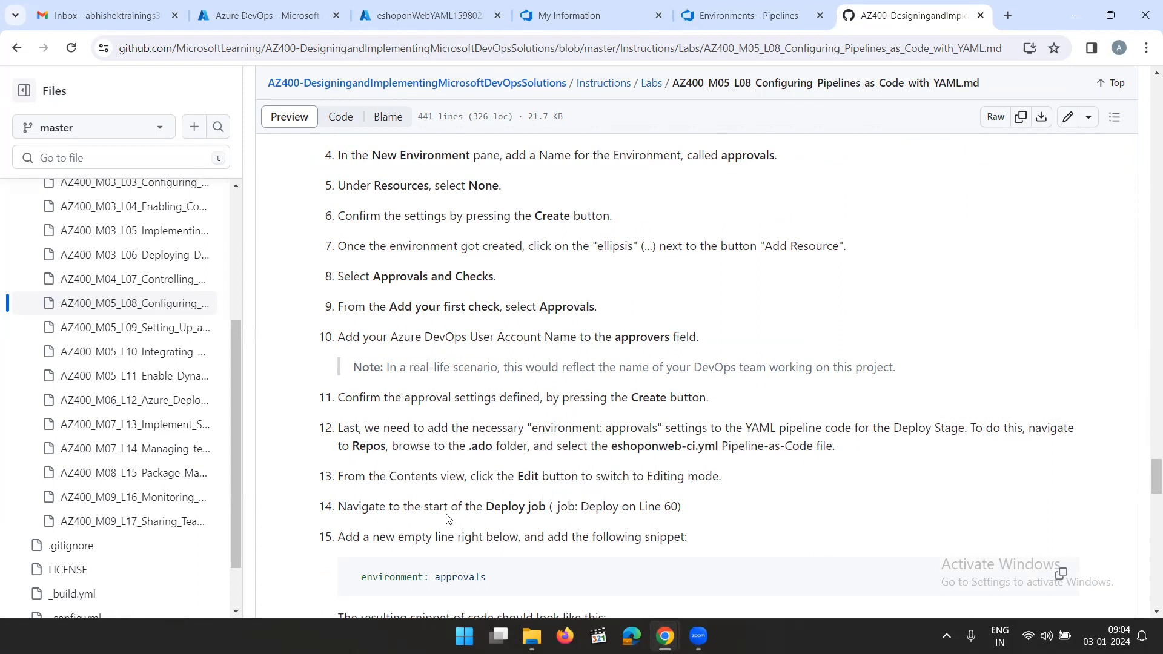
pyautogui.scroll(-1, 533, 506)
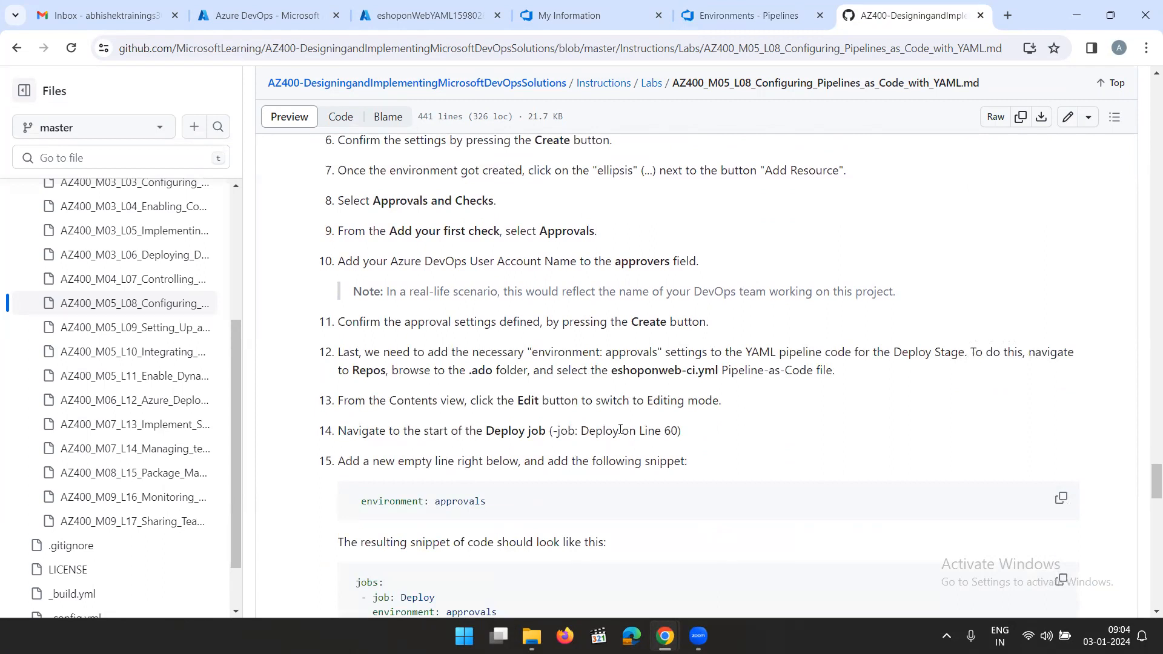
pyautogui.scroll(-1, 495, 478)
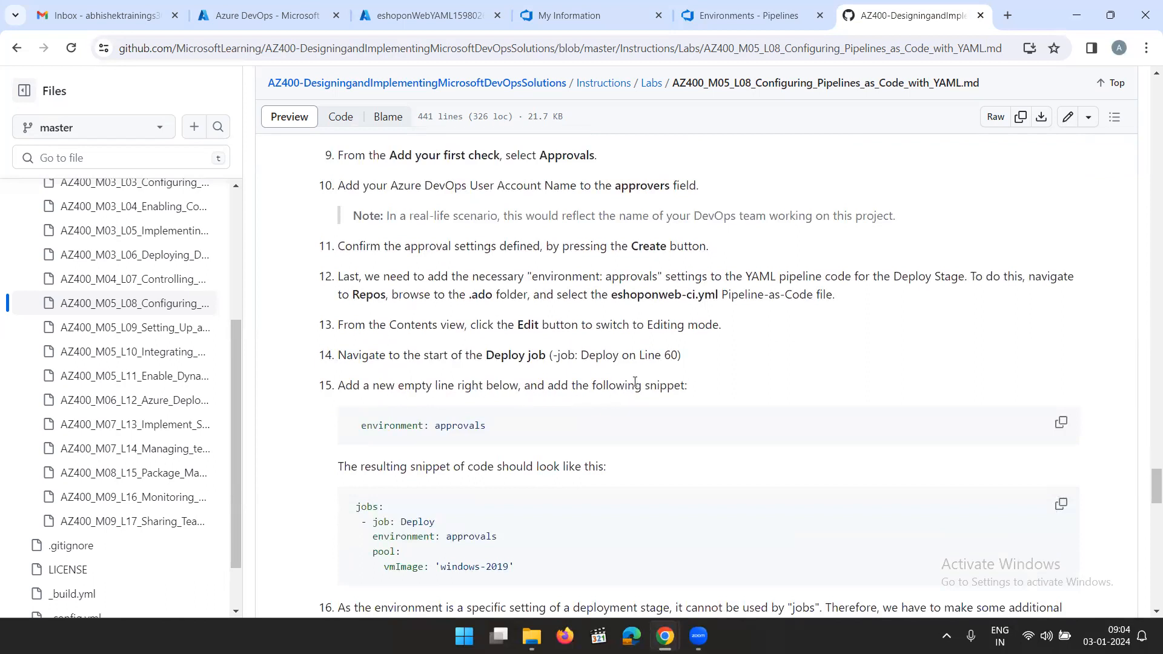
pyautogui.click(752, 16)
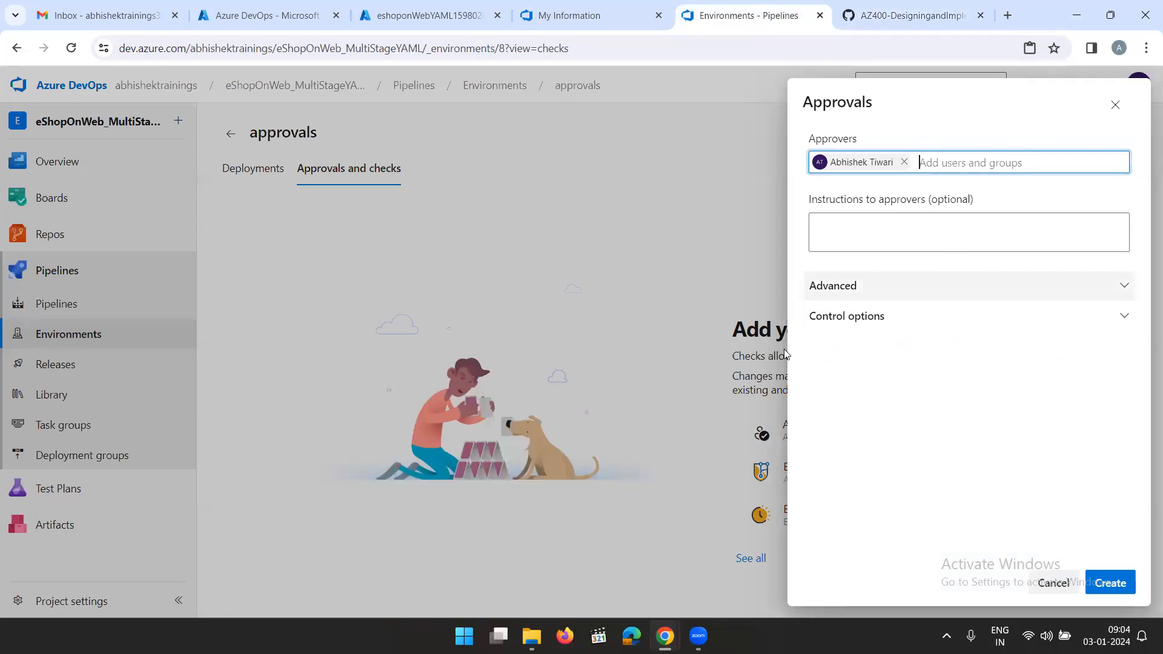
pyautogui.click(1110, 583)
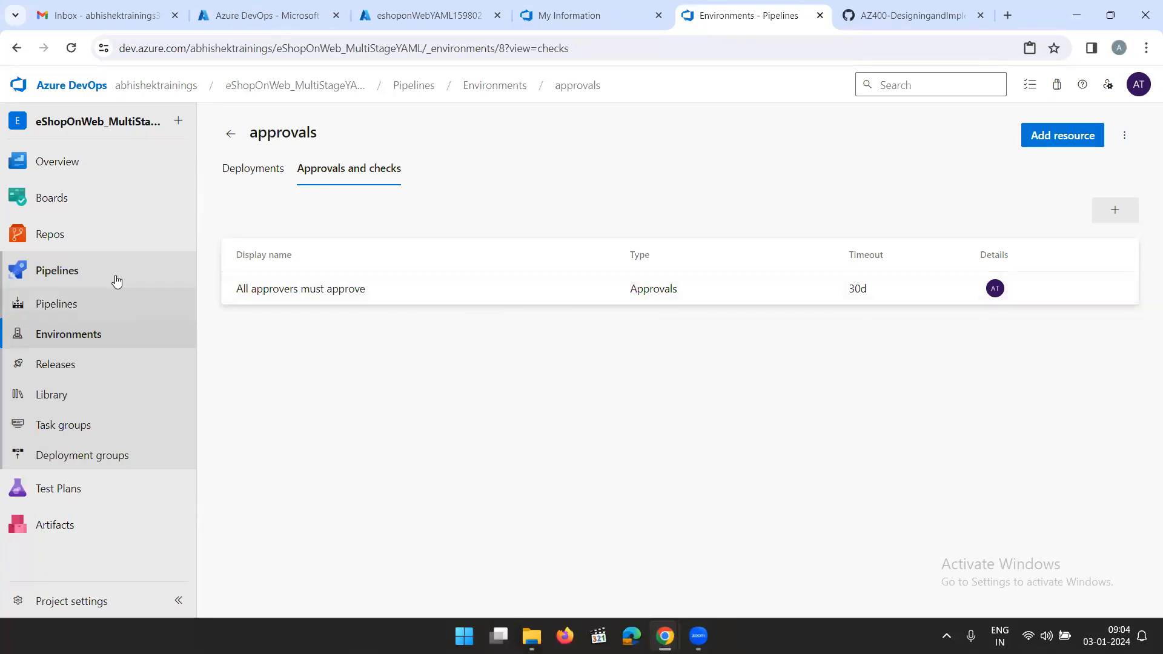
# Open the eShopOnWeb_MultiStageYAML pipeline for editing and locate the Deploy job in the Deploy stage of eshoponweb-ci.yml
pyautogui.click(75, 274)
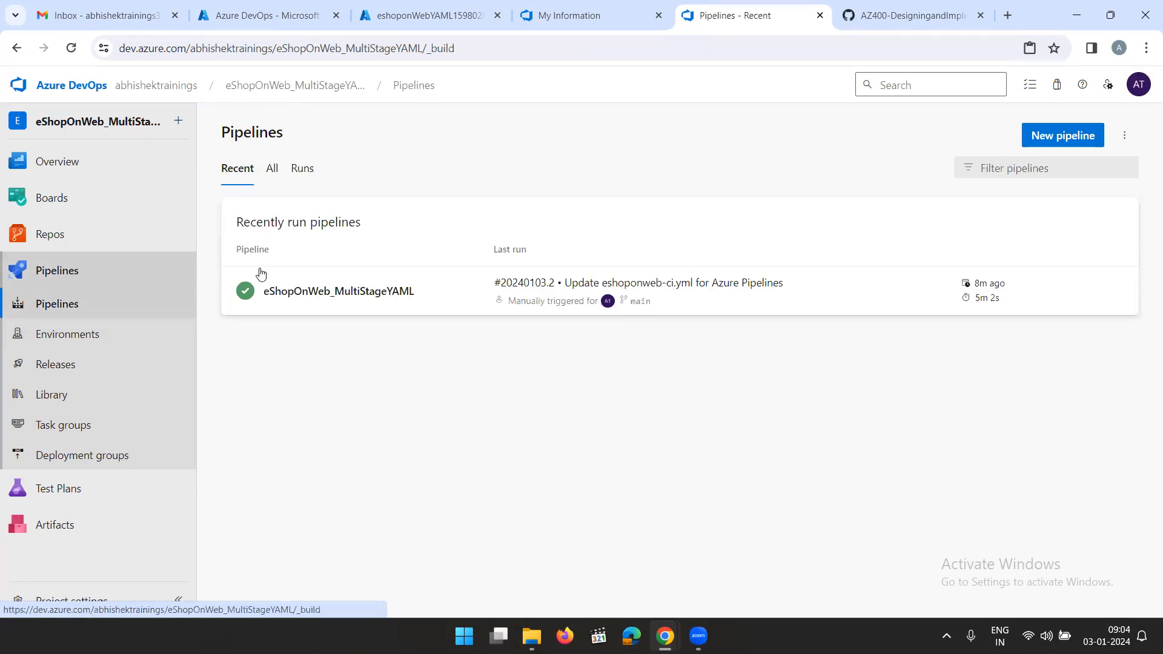
pyautogui.click(858, 289)
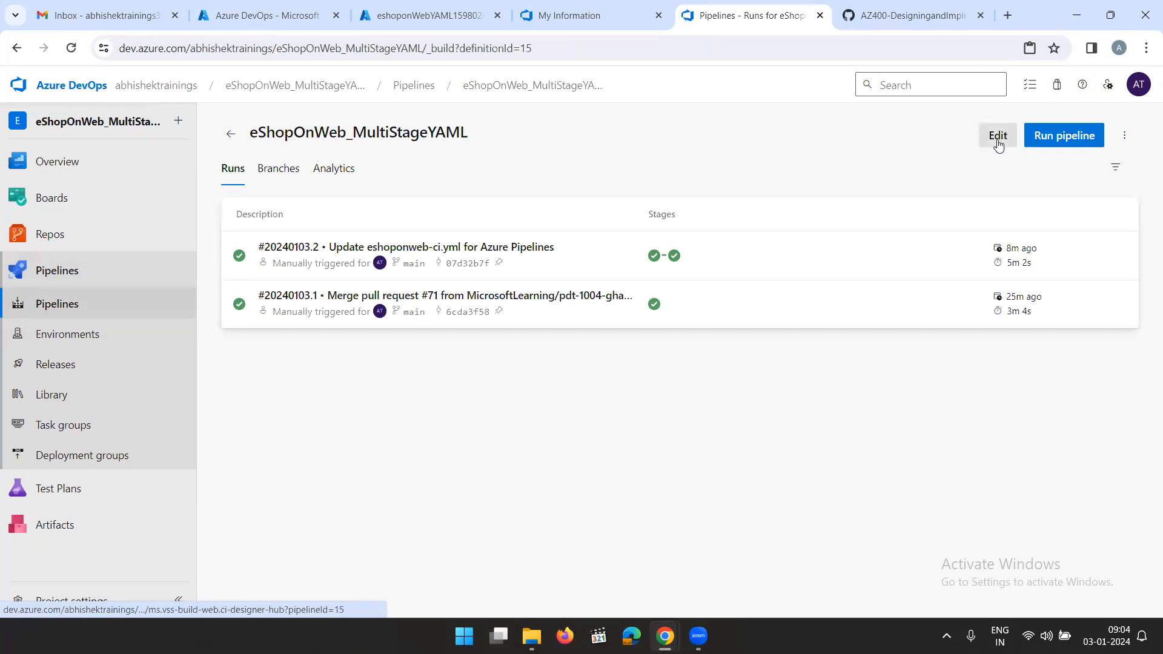
pyautogui.click(998, 137)
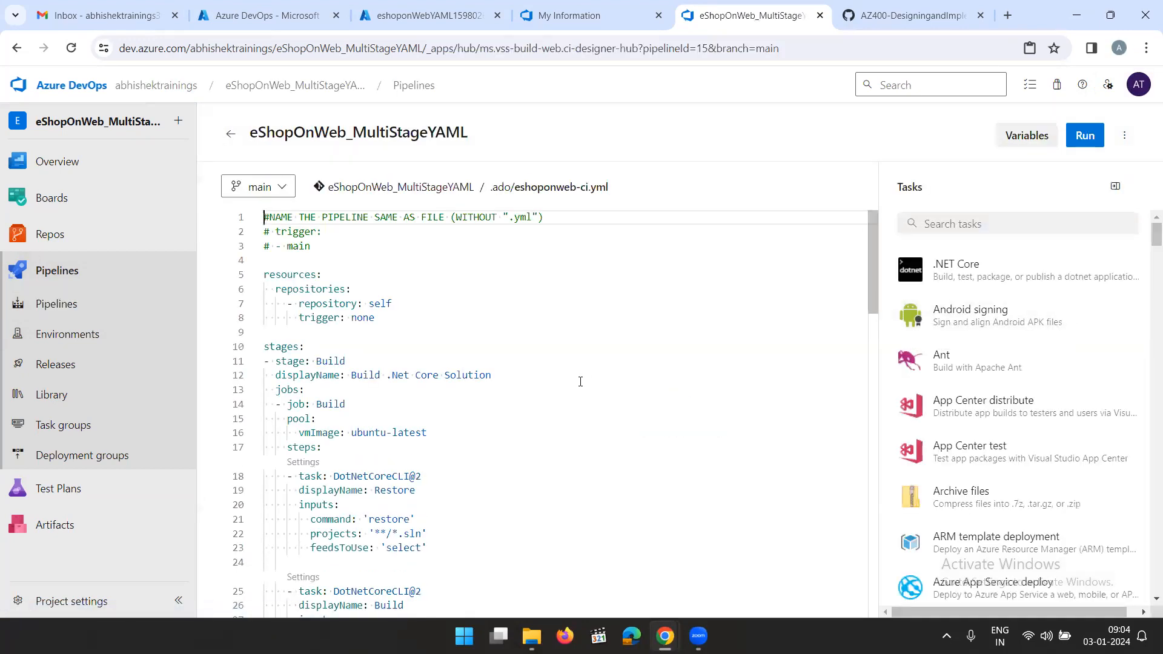
pyautogui.scroll(-1, 580, 382)
pyautogui.scroll(-10, 387, 454)
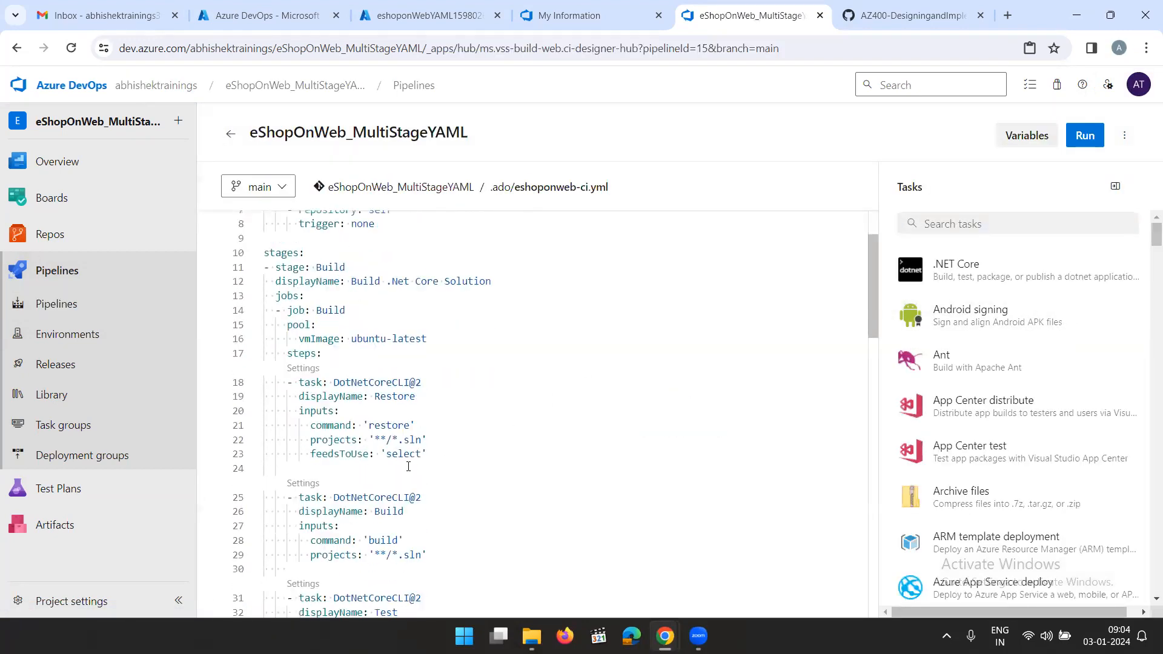
pyautogui.scroll(-5, 409, 467)
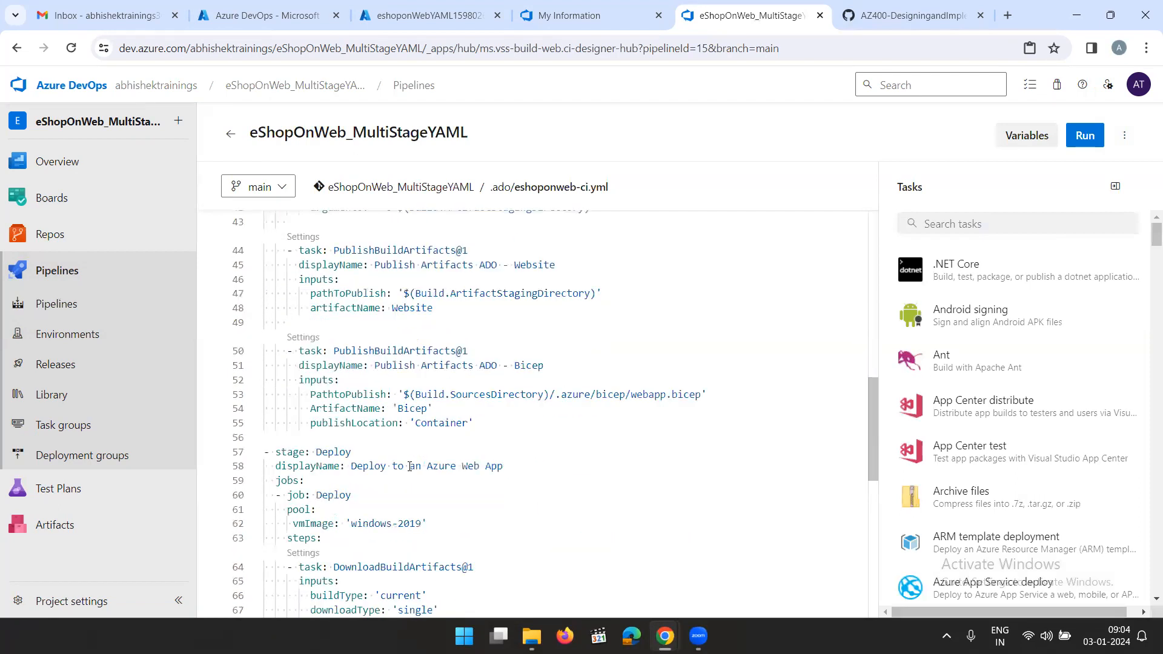
pyautogui.scroll(-1, 410, 466)
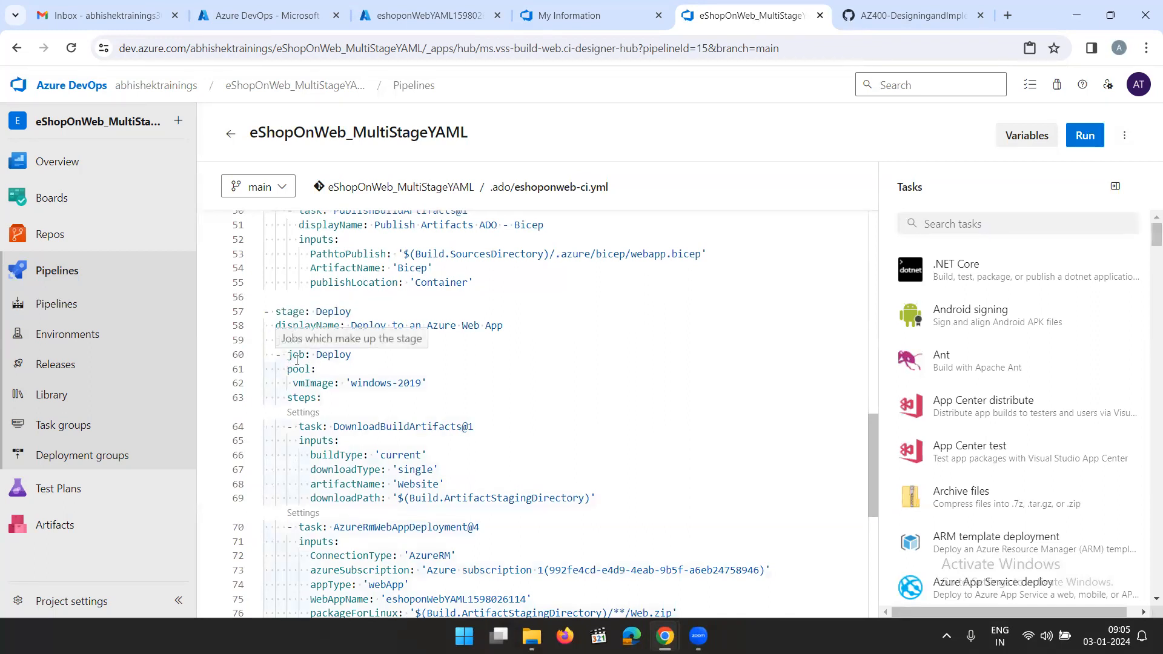
# Insert the lab's environment: approvals snippet on a new line below - job: Deploy, aligned with pool
pyautogui.click(390, 358)
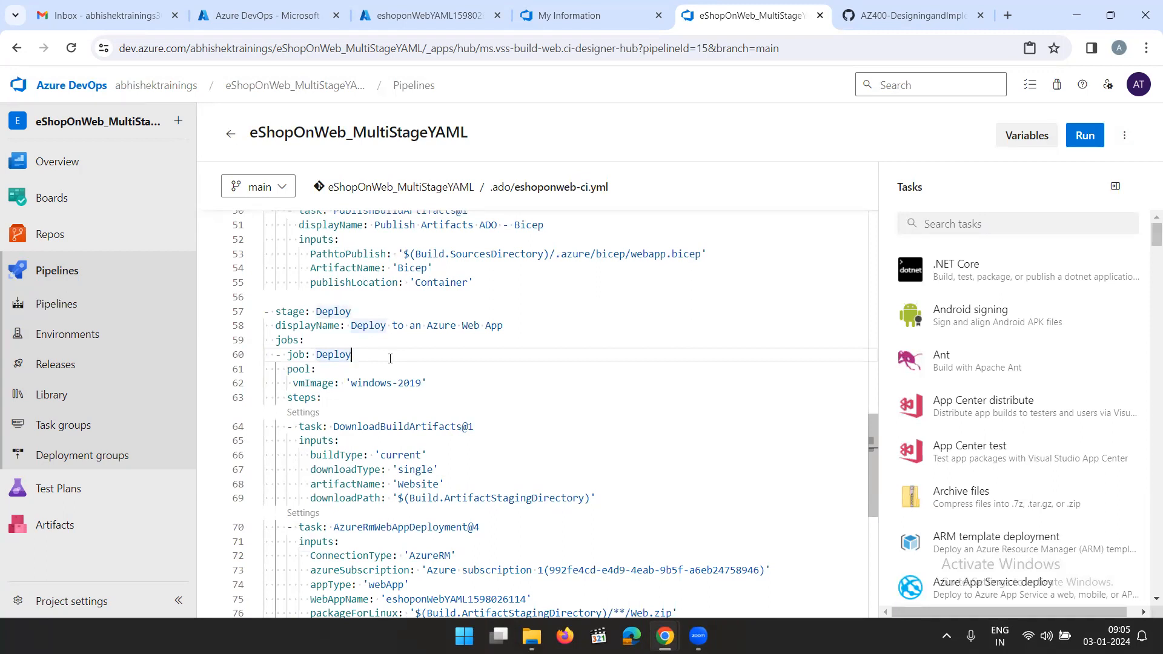
pyautogui.press('Return')
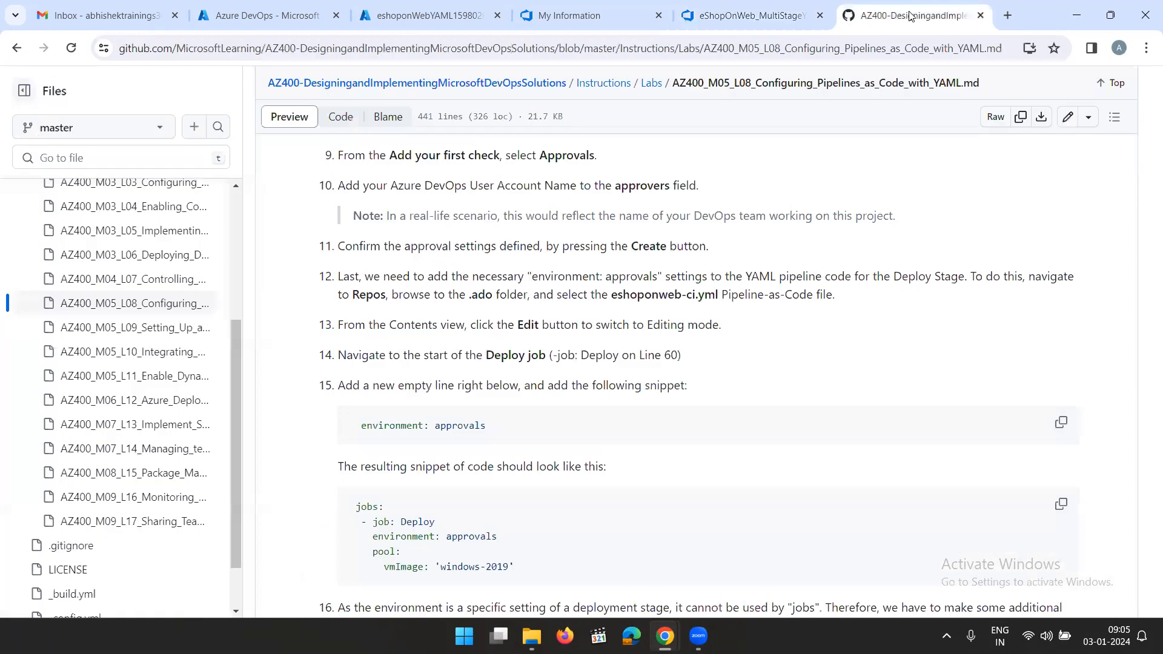
pyautogui.click(911, 15)
pyautogui.click(1063, 426)
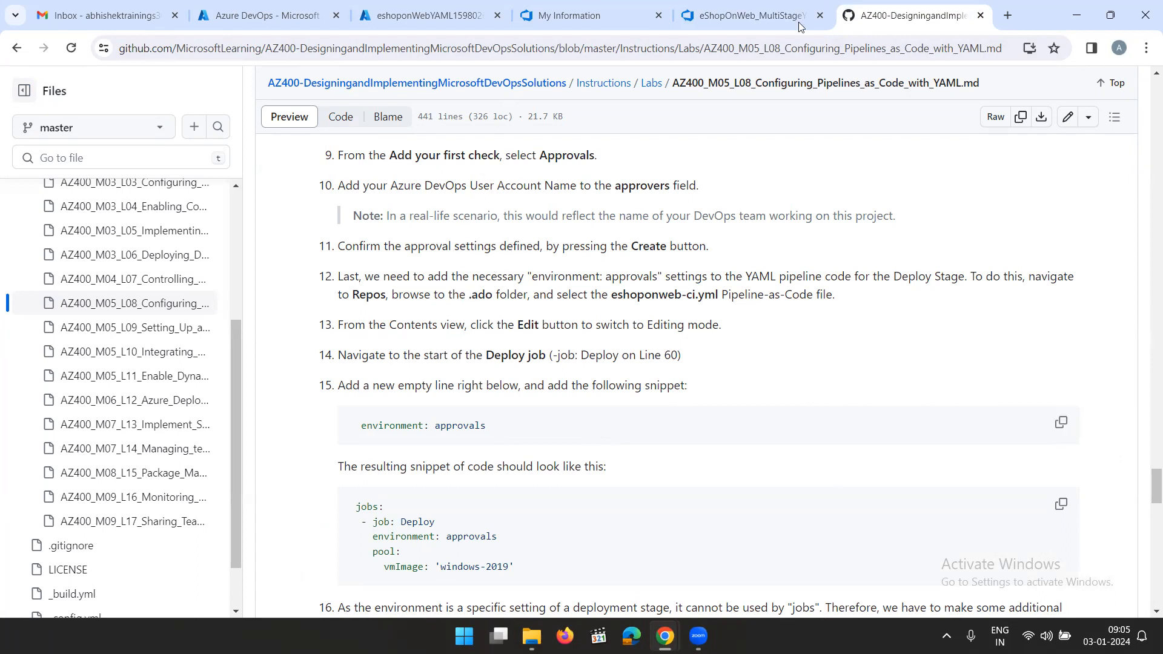
pyautogui.click(746, 18)
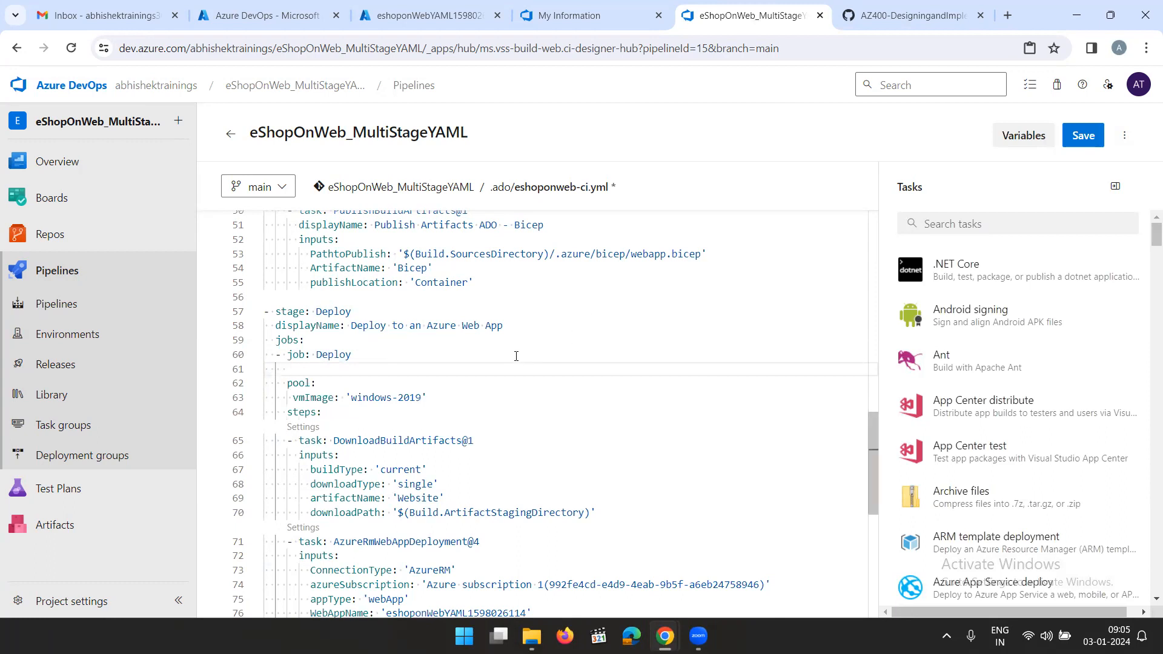
pyautogui.hotkey('ctrl', 'v')
pyautogui.click(299, 369)
pyautogui.press('BackSpace')
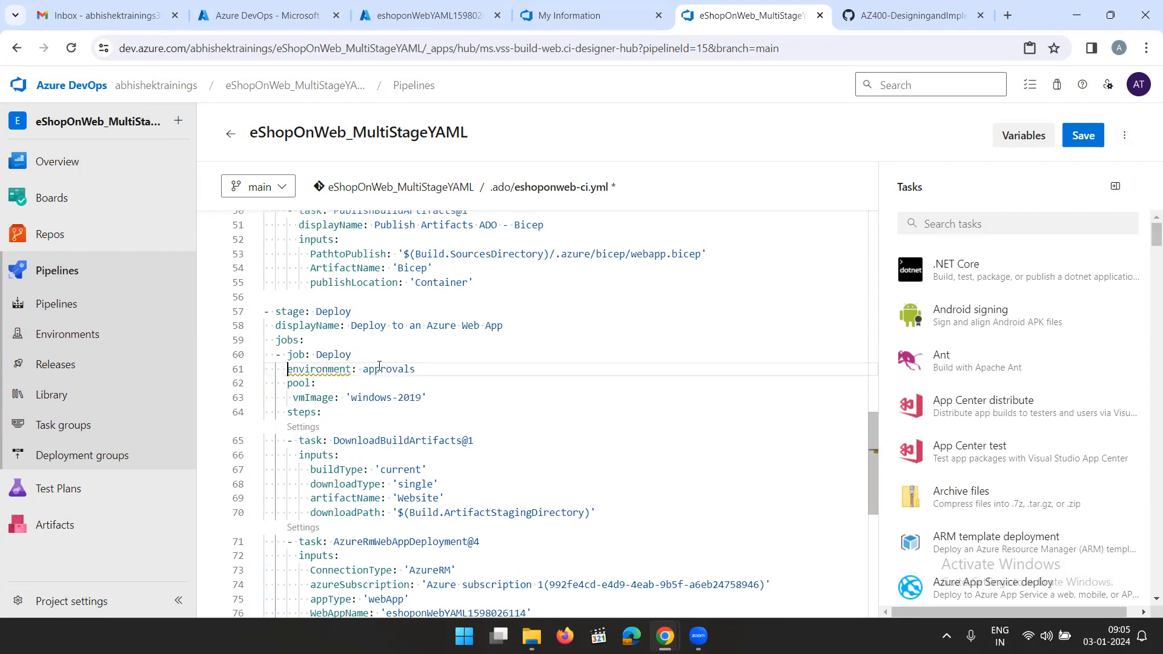
pyautogui.click(431, 369)
# Try different indentation for the environment: approvals line, comparing the Deploy job with the lab's reference snippet
pyautogui.click(909, 17)
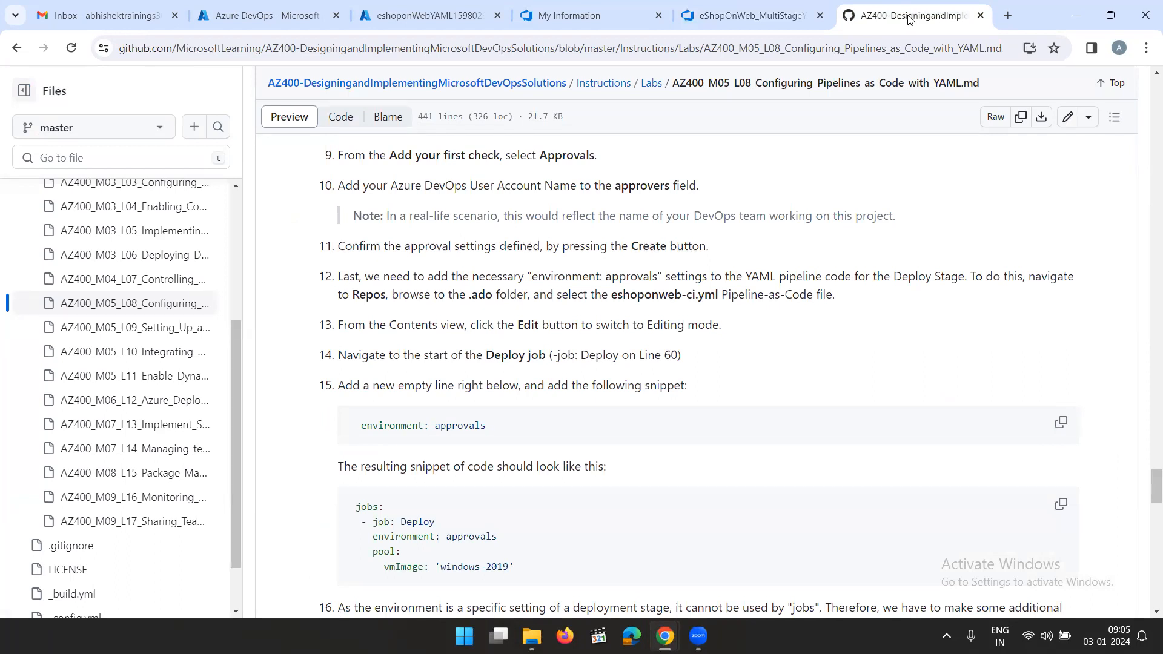
pyautogui.click(722, 18)
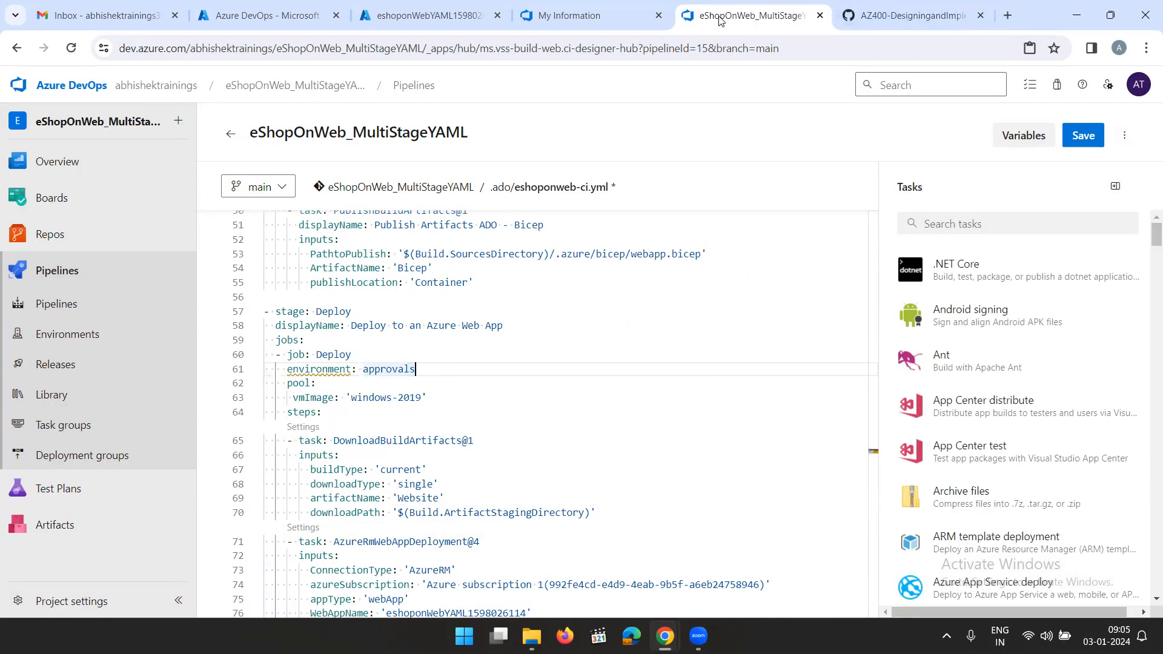
pyautogui.moveTo(315, 372)
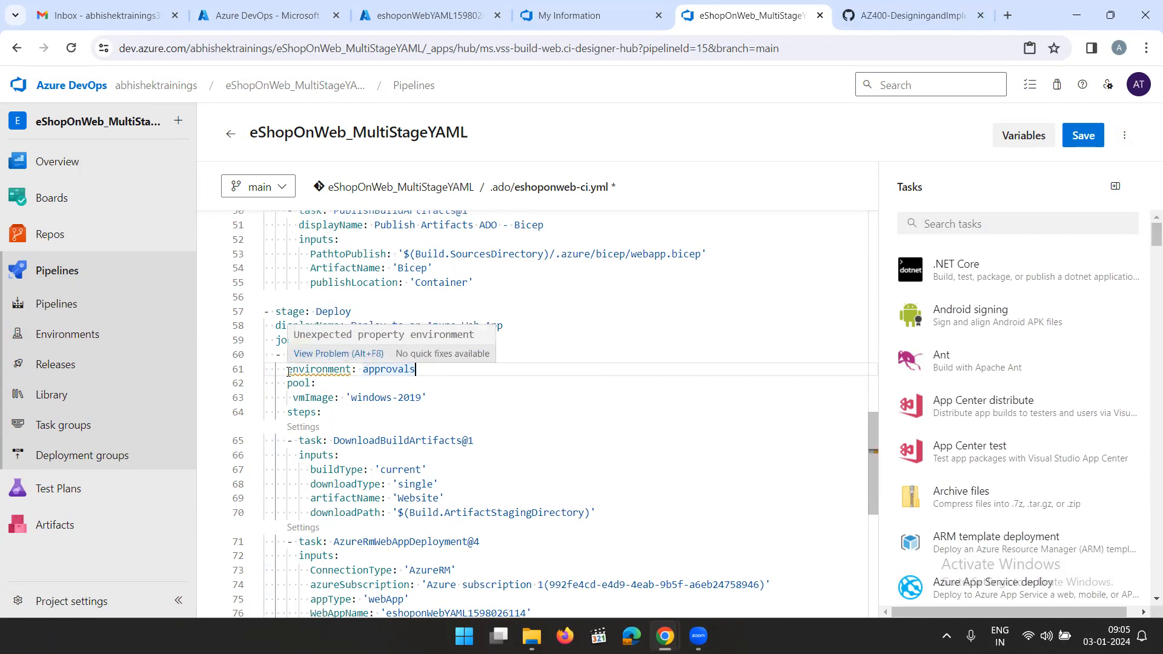
pyautogui.press('Tab')
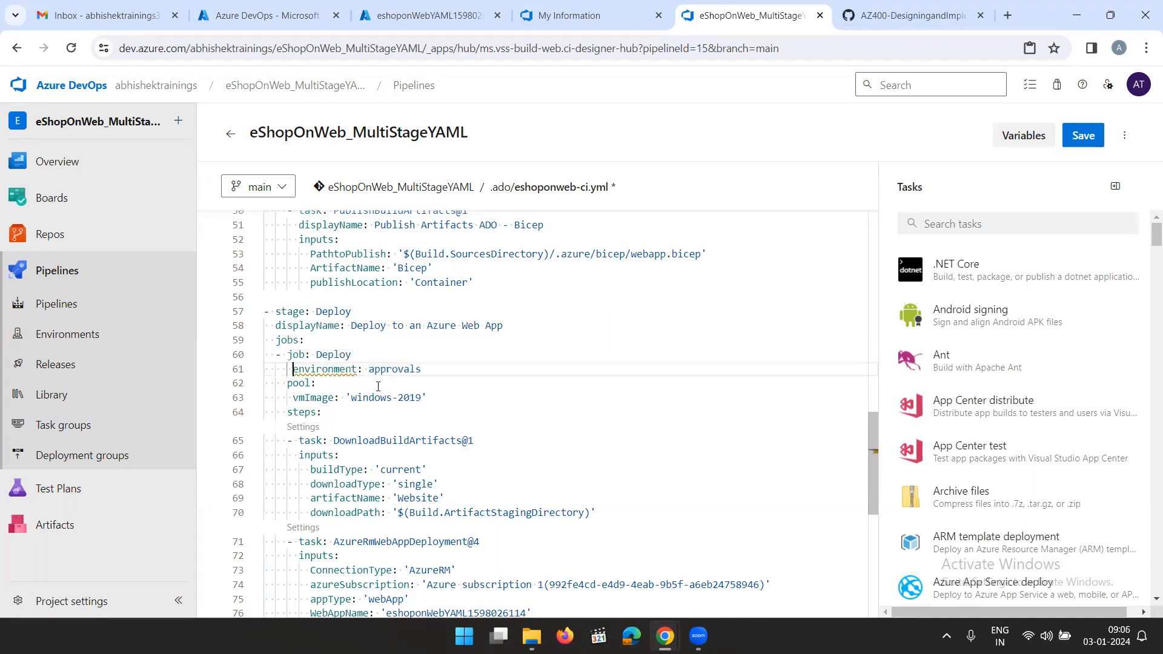
pyautogui.hotkey('shift', 'Tab')
pyautogui.hotkey('shift', 'Tab')
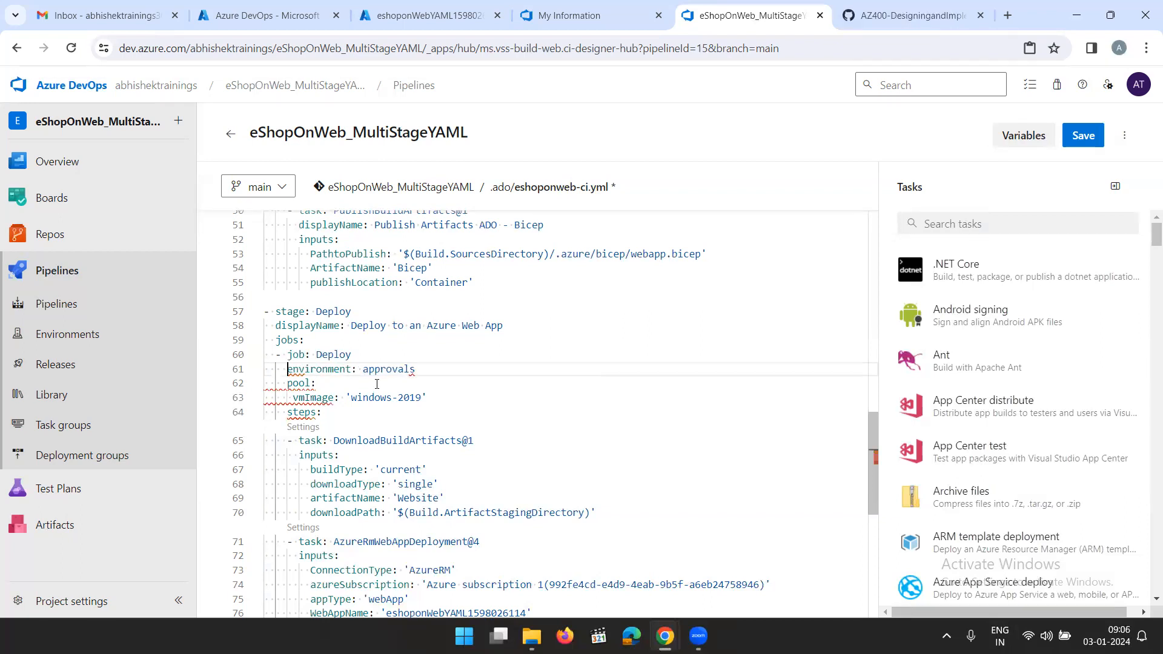
pyautogui.hotkey('shift', 'Tab')
pyautogui.press('BackSpace')
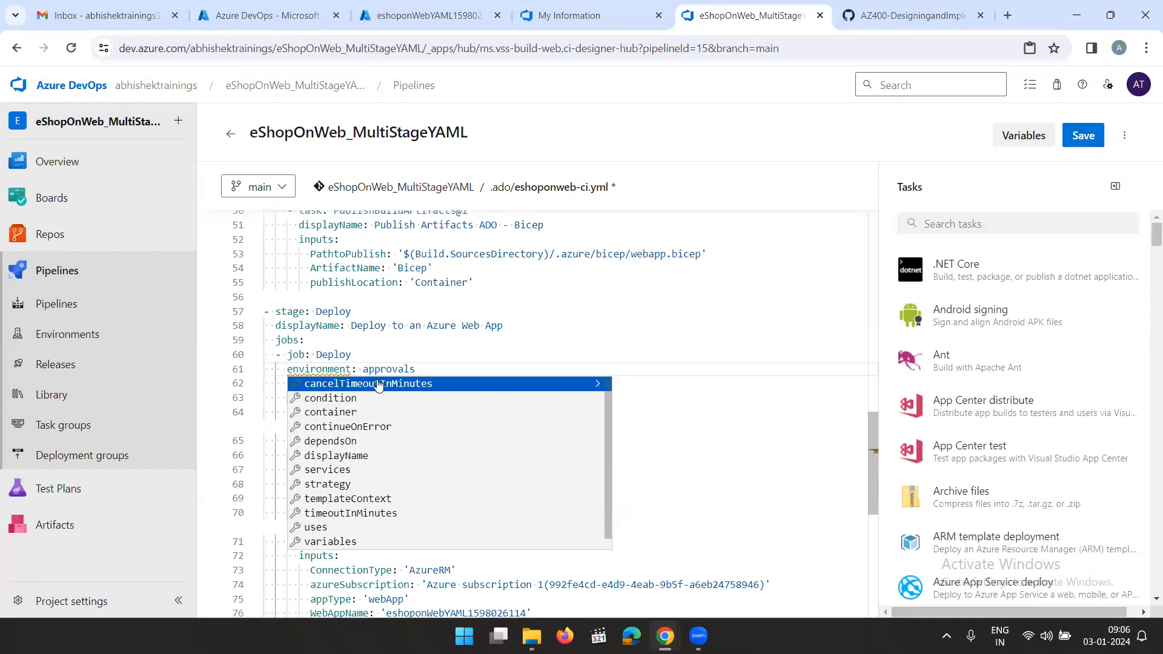
pyautogui.click(489, 367)
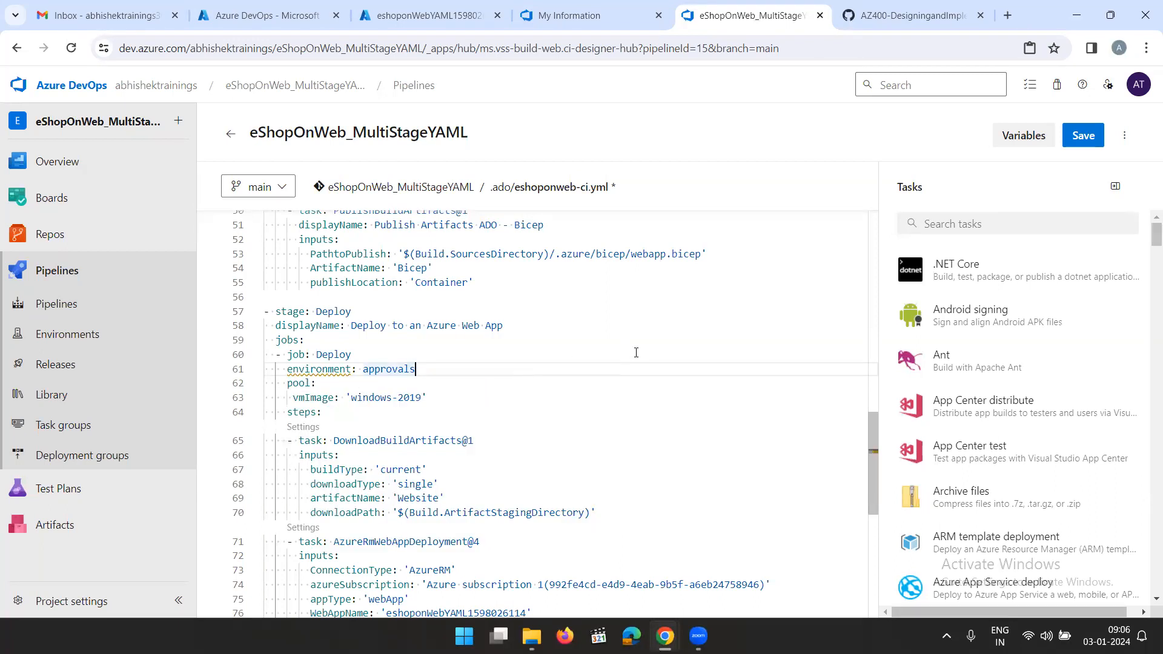
pyautogui.scroll(-2, 639, 388)
pyautogui.scroll(3, 637, 404)
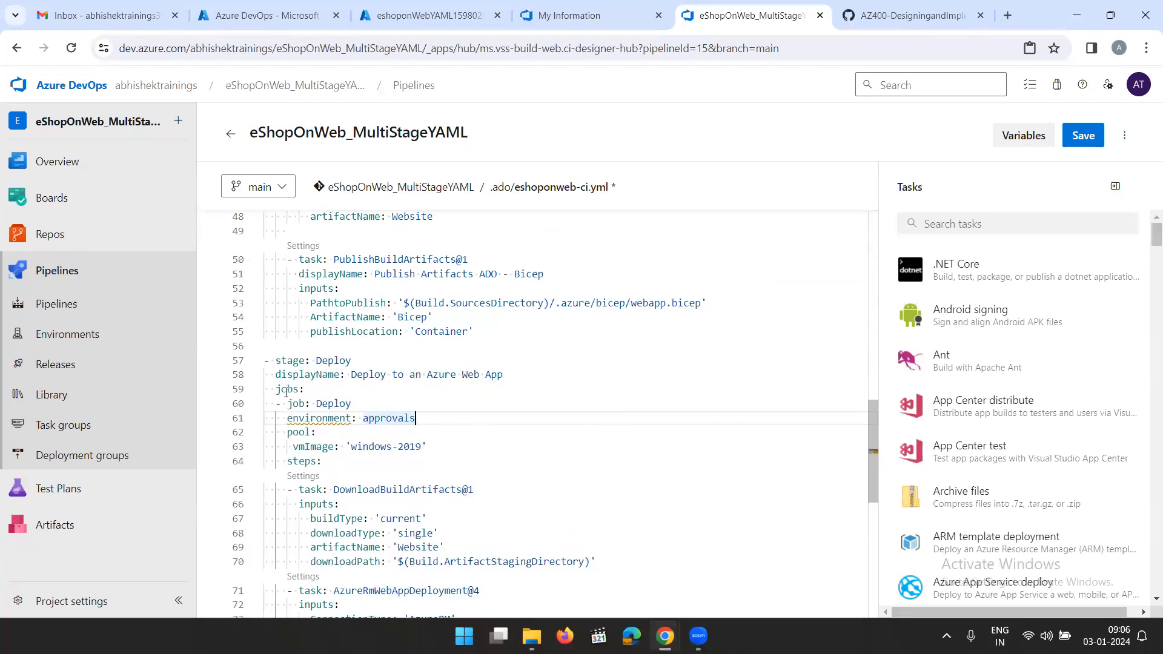
pyautogui.click(860, 14)
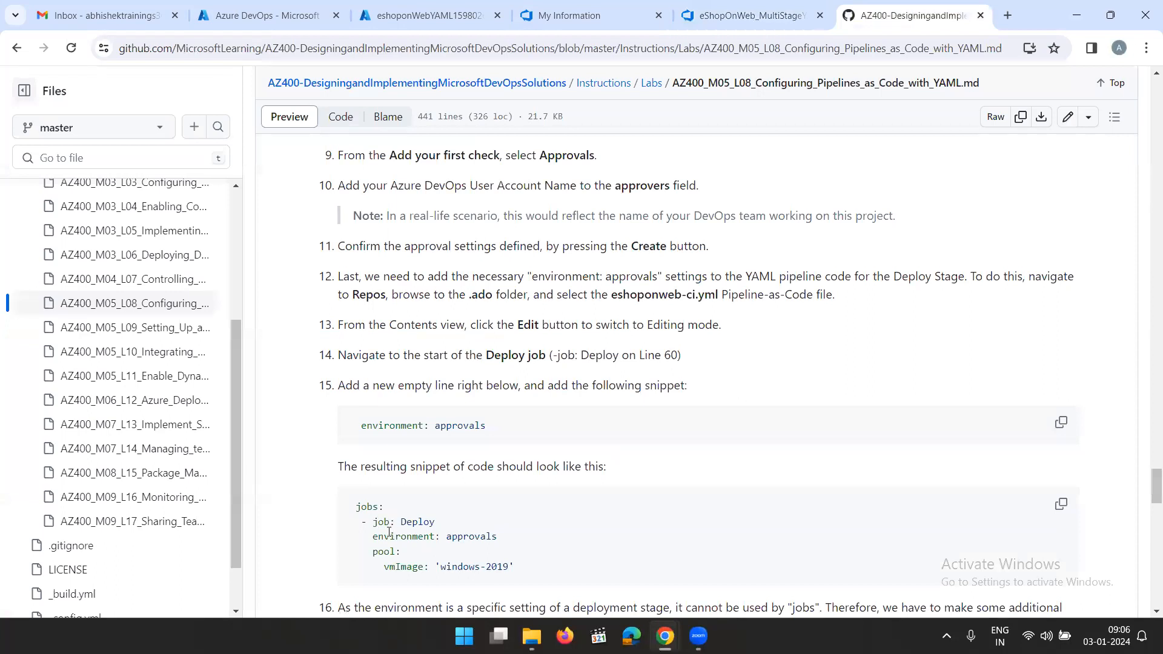
pyautogui.click(772, 12)
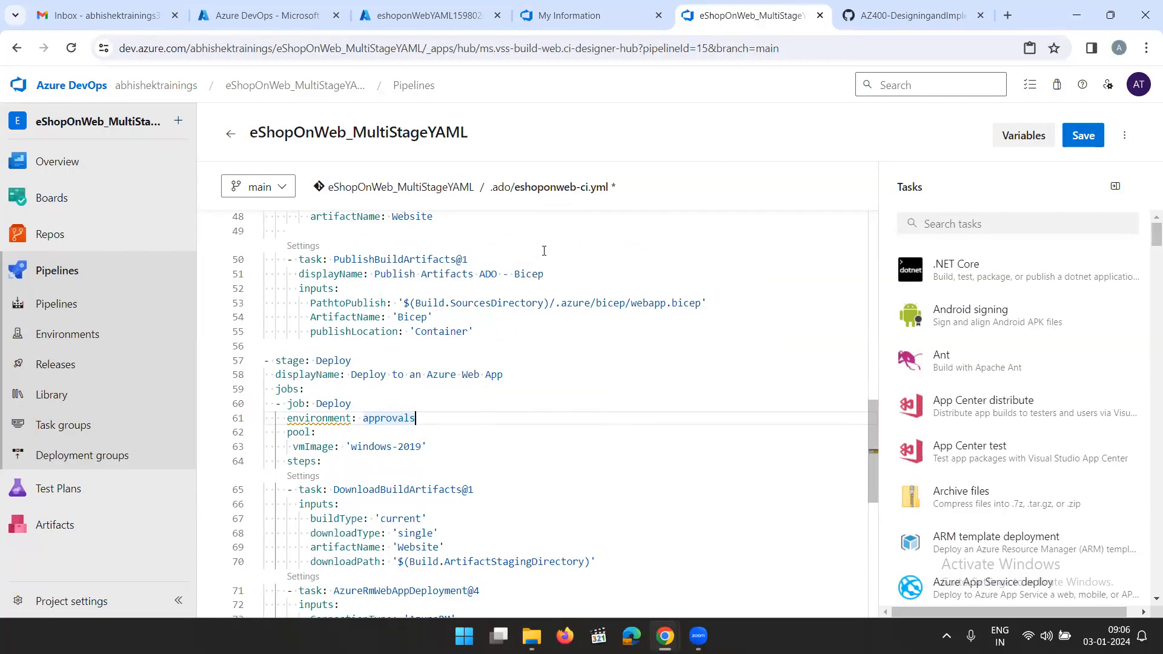
# Replace - job: Deploy on line 60 with the - deployment: Deploy text copied from lab step 17
pyautogui.click(912, 15)
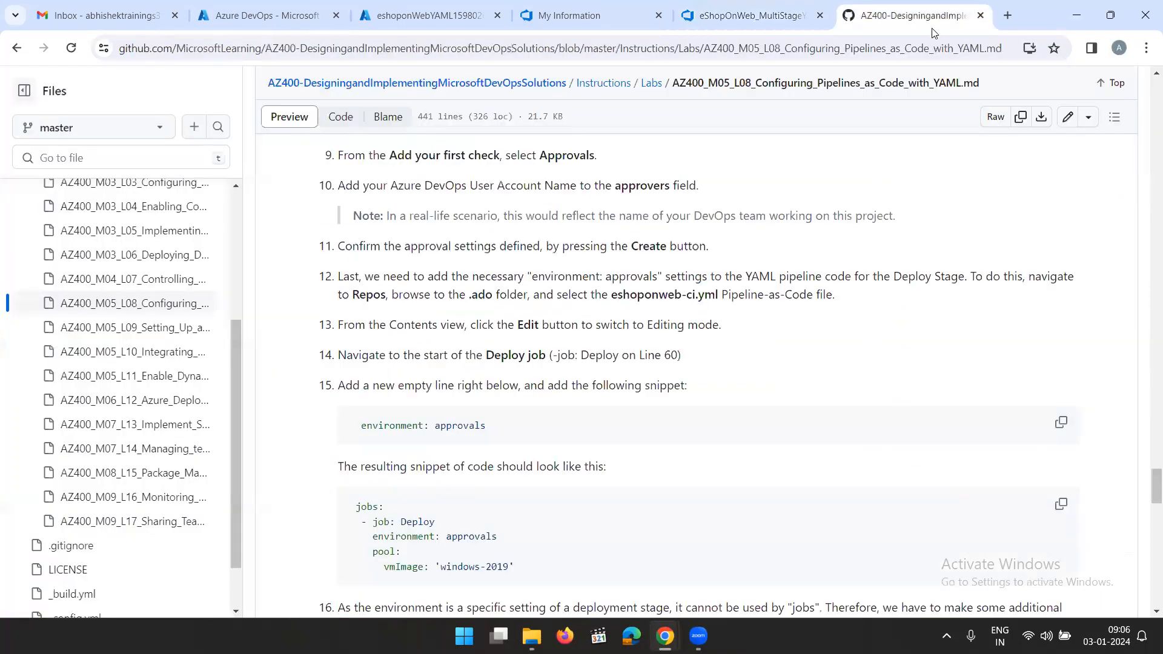
pyautogui.scroll(-1, 763, 338)
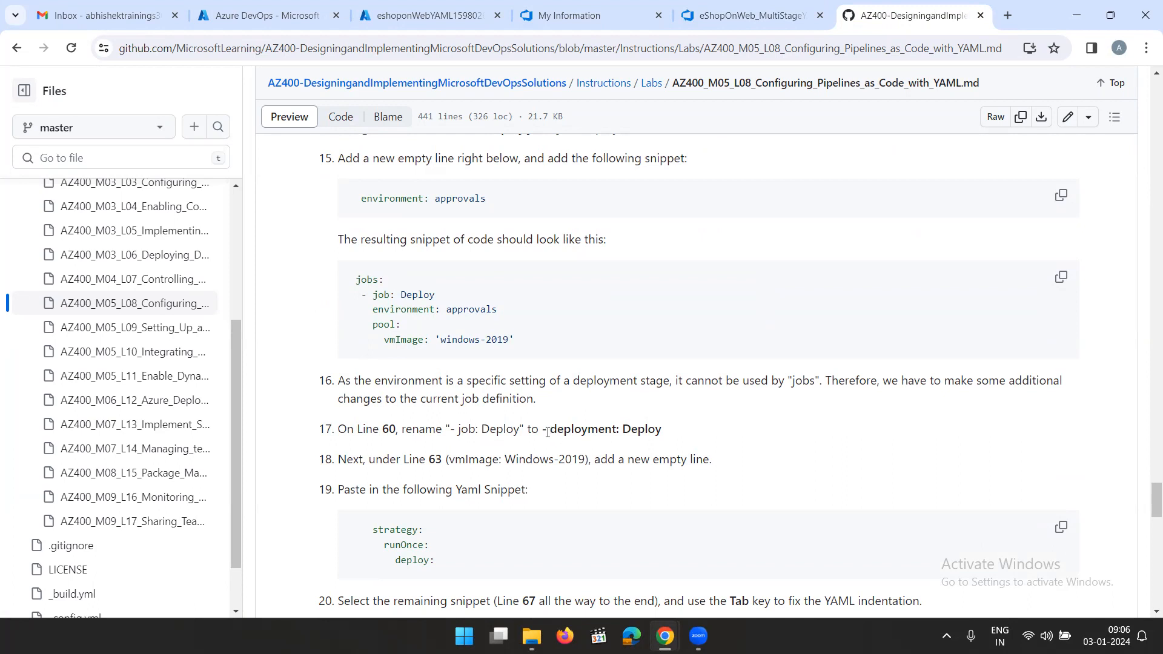
pyautogui.moveTo(543, 432); pyautogui.dragTo(667, 432)
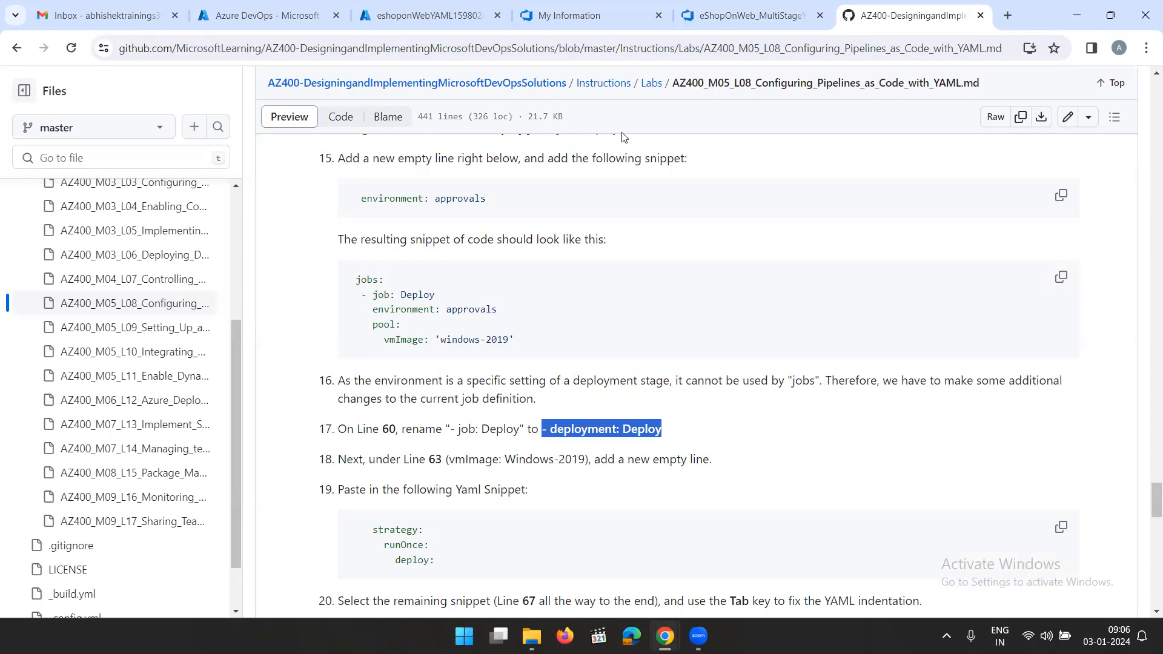
pyautogui.click(751, 15)
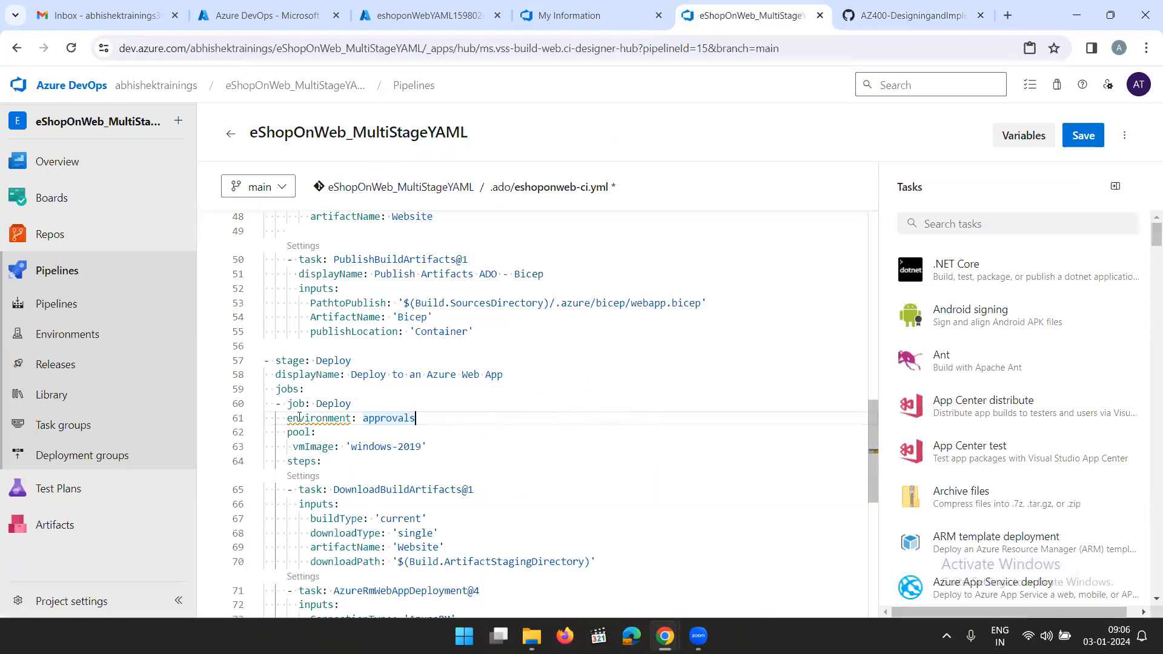
pyautogui.moveTo(277, 405); pyautogui.dragTo(351, 406)
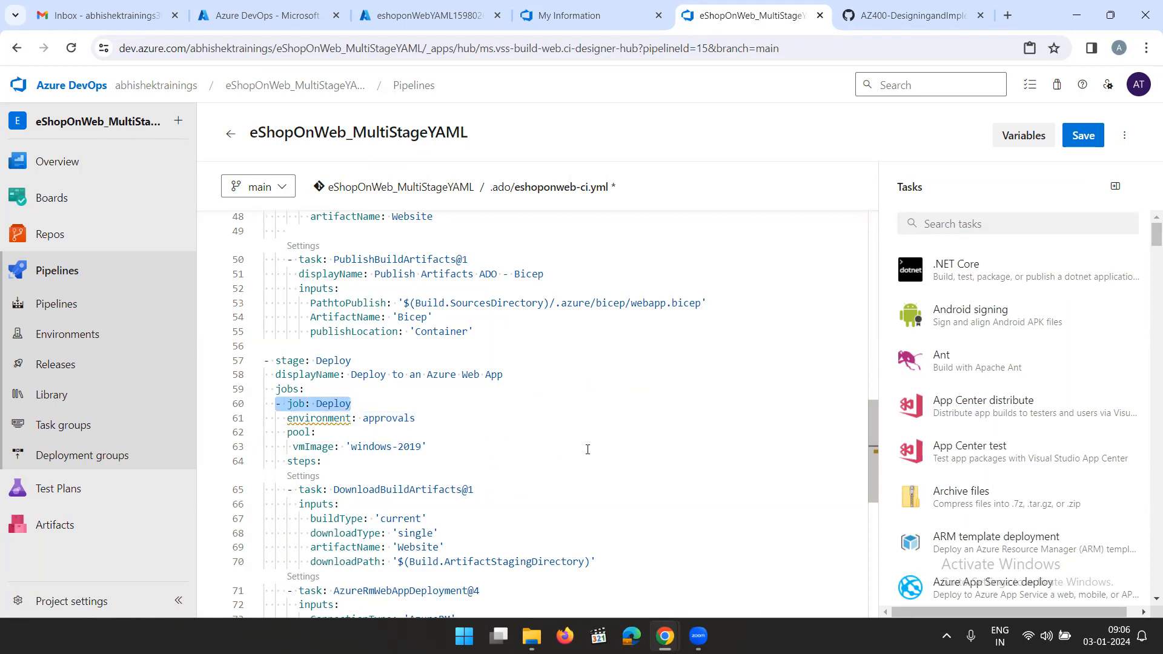
pyautogui.hotkey('ctrl', 'v')
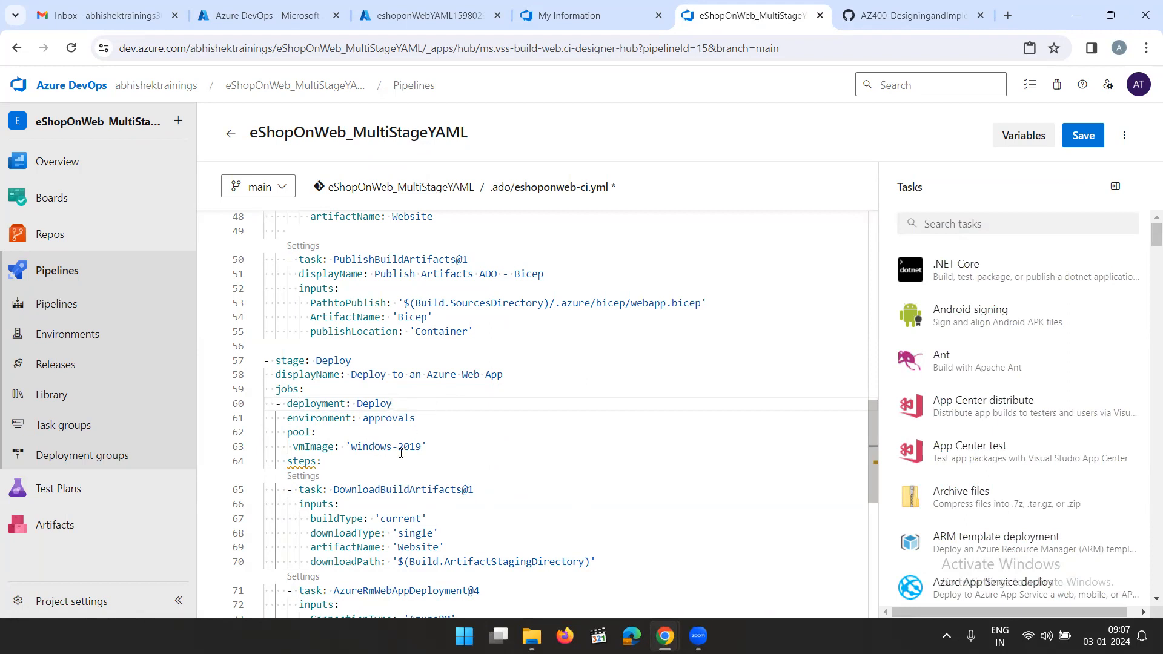
# Copy the strategy:, runOnce:, deploy: snippet from lab step 19 and insert it on a new line below vmImage: 'windows-2019'
pyautogui.hotkey('ctrl', 'Tab')
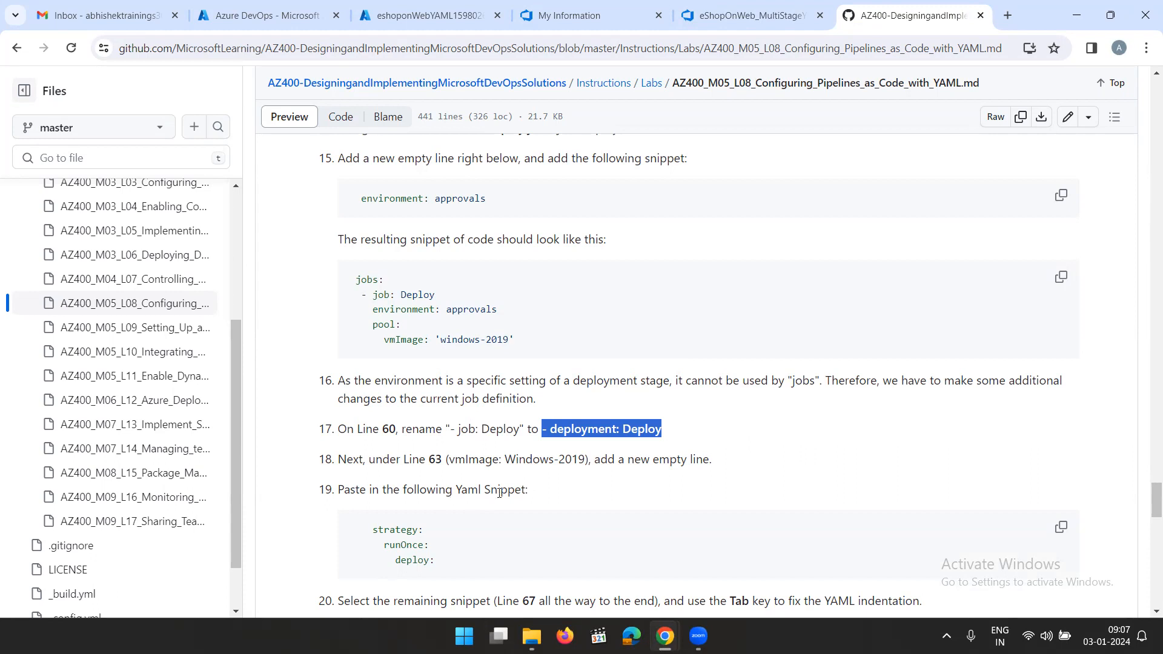
pyautogui.scroll(-2, 579, 494)
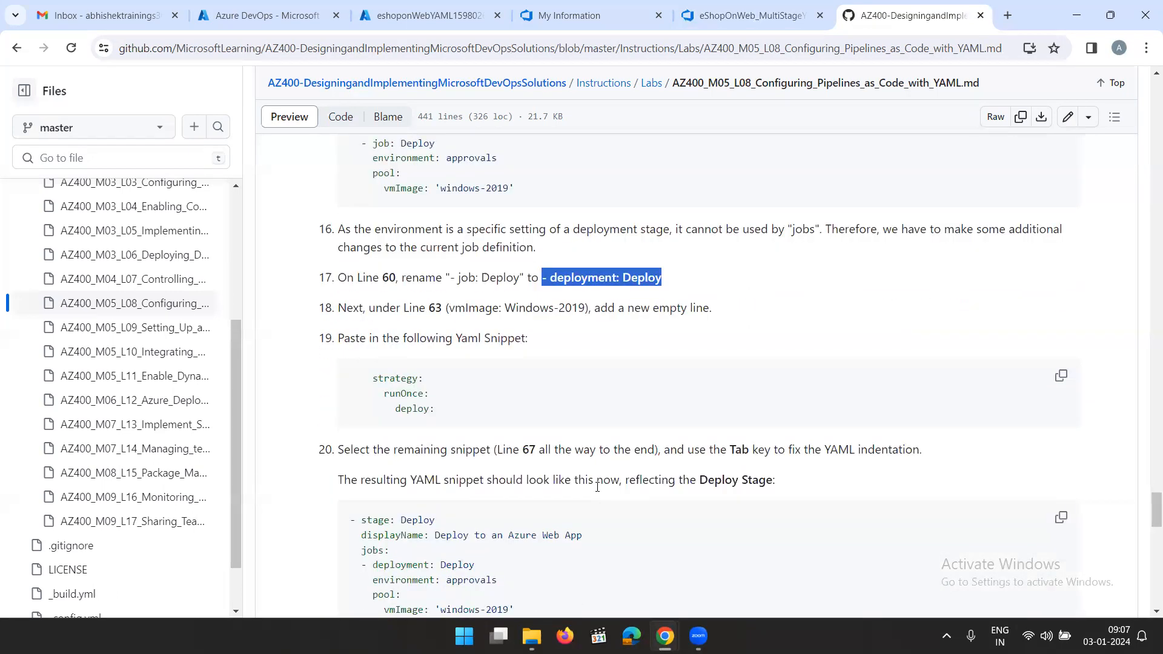
pyautogui.scroll(-1, 597, 486)
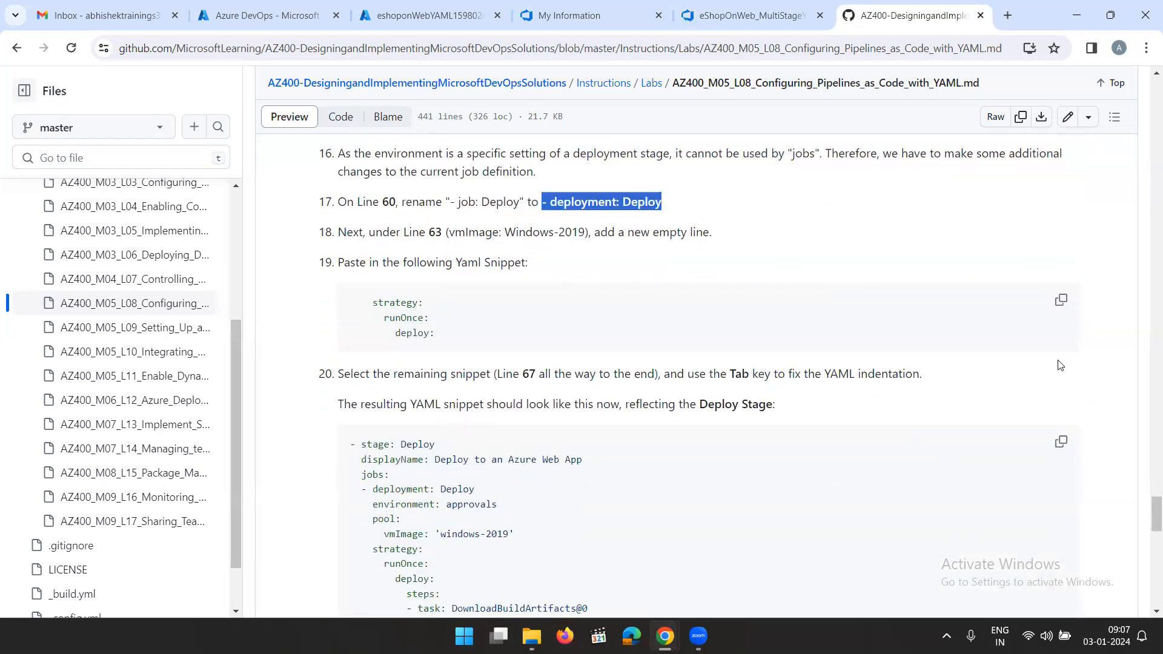
pyautogui.click(1060, 301)
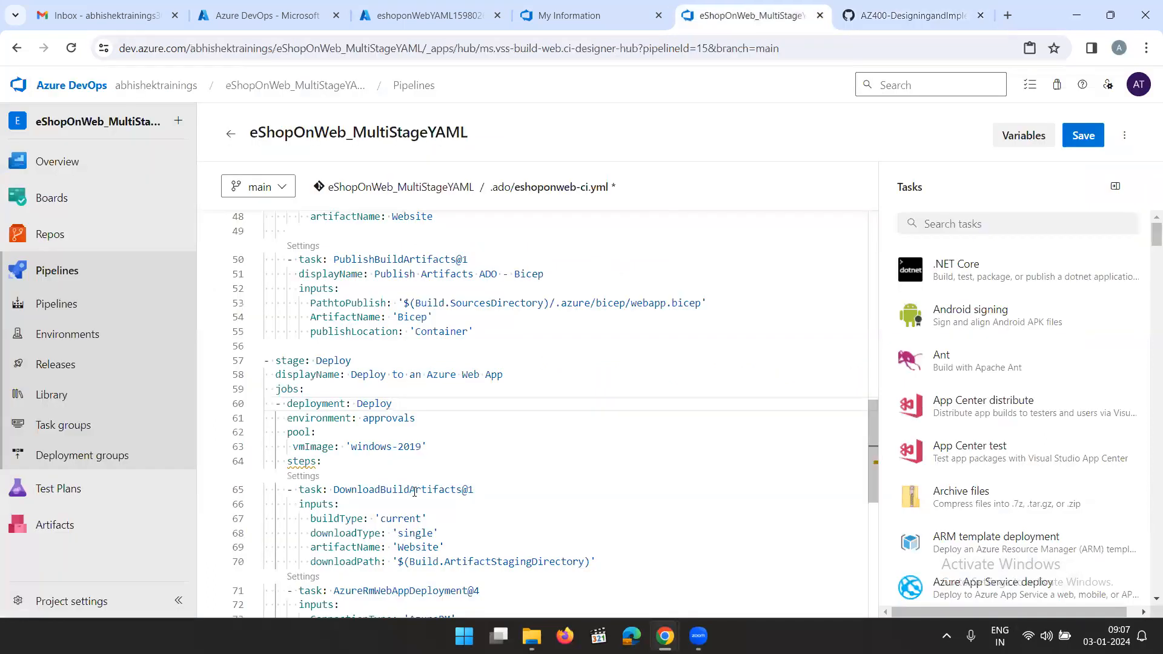
pyautogui.click(443, 447)
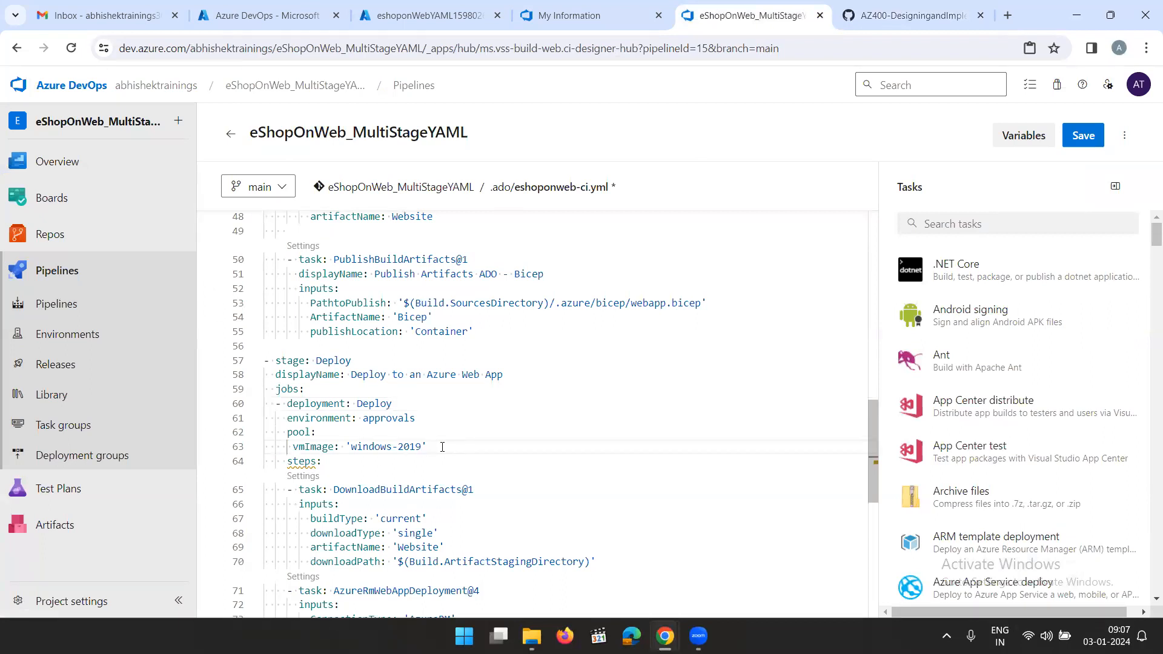
pyautogui.press('Return')
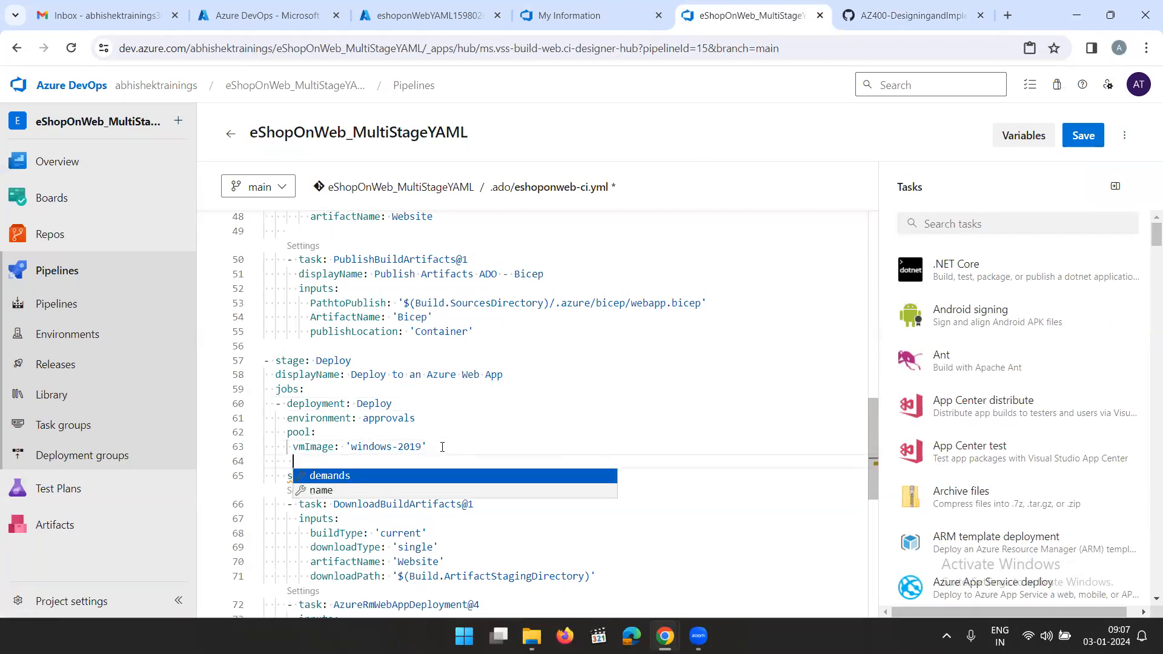
pyautogui.hotkey('ctrl', 'v')
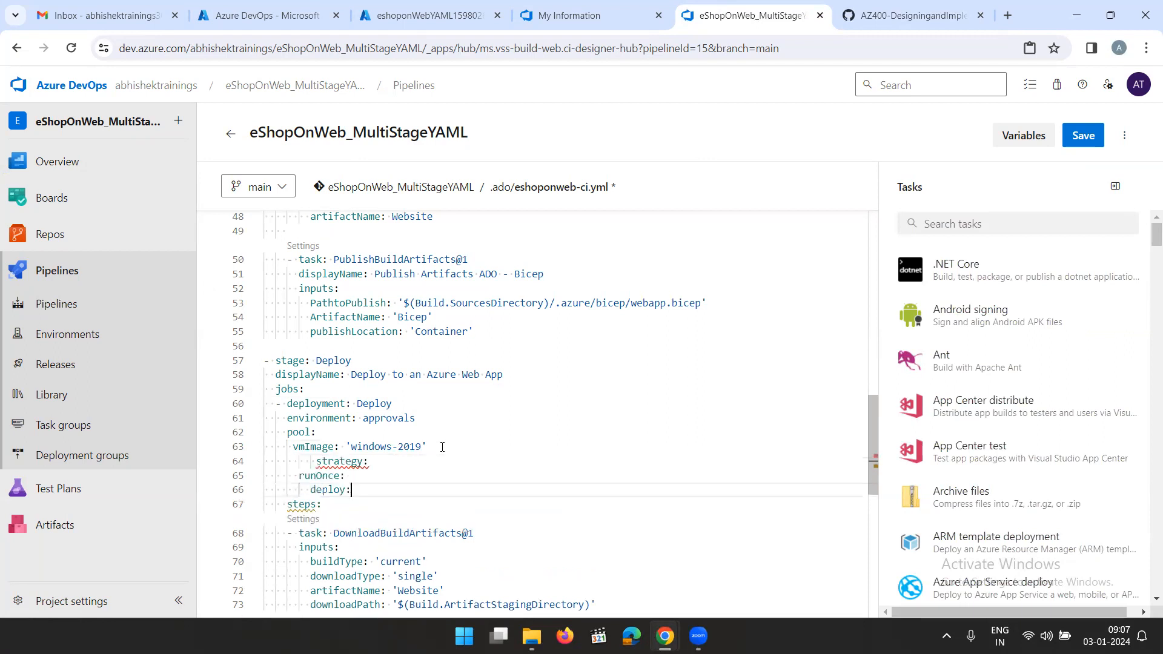
# Indent runOnce: to 12 spaces and deploy: to 14 spaces so they nest under strategy:
pyautogui.click(304, 479)
pyautogui.press('Tab')
pyautogui.press('Tab')
pyautogui.press('space')
pyautogui.press('space')
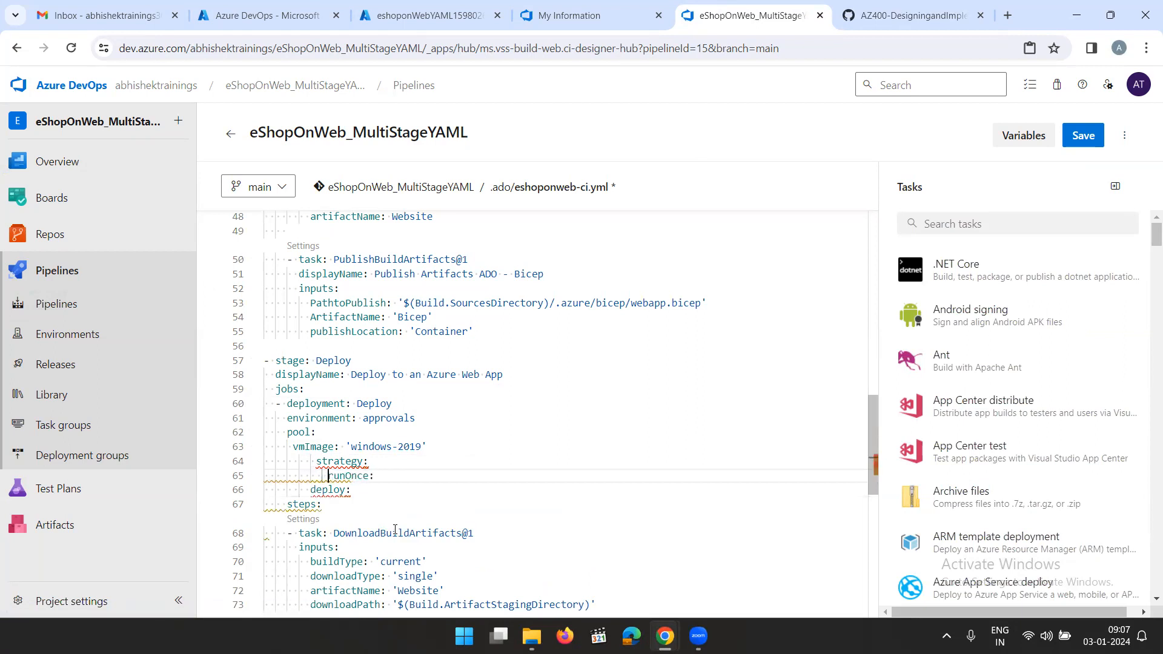
pyautogui.click(311, 490)
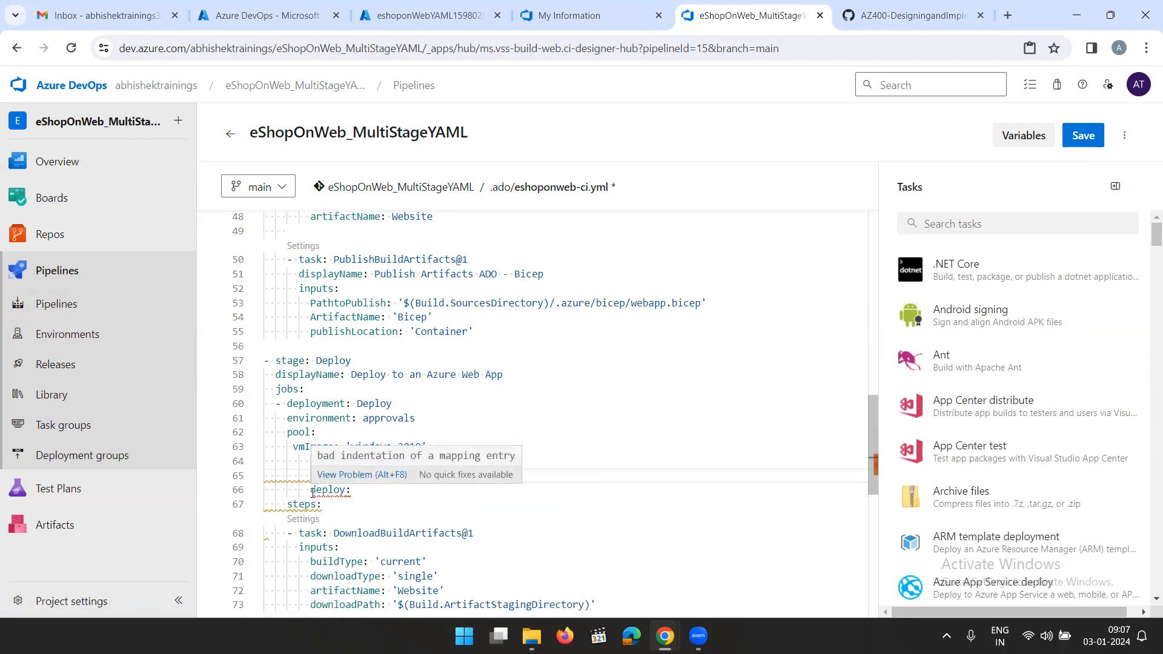
pyautogui.press('space')
pyautogui.press('space')
pyautogui.press('space')
pyautogui.press('space')
pyautogui.press('space')
pyautogui.press('space')
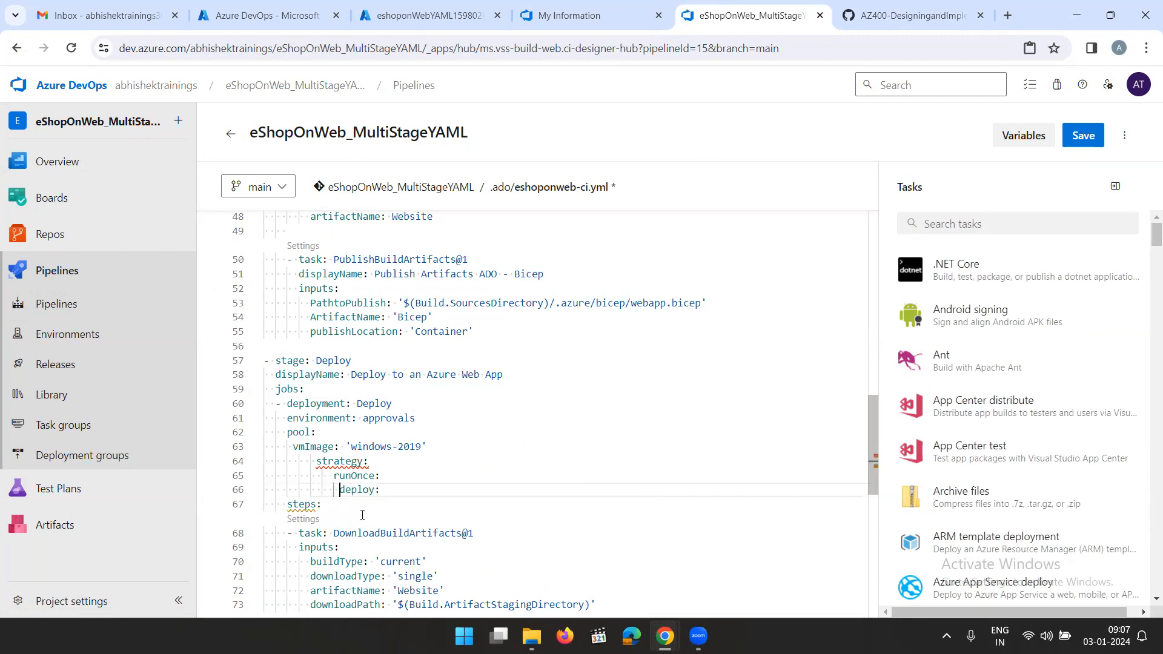
# Try a deeper indentation for the strategy: line on line 64
pyautogui.click(318, 463)
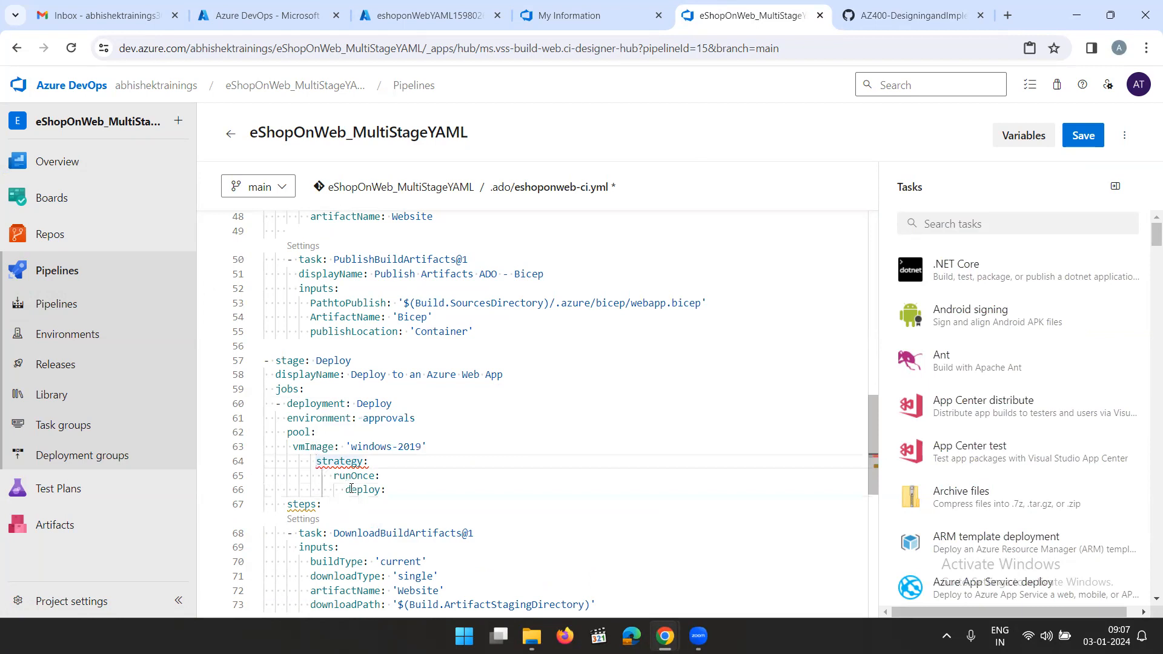
pyautogui.press('BackSpace')
pyautogui.press('BackSpace')
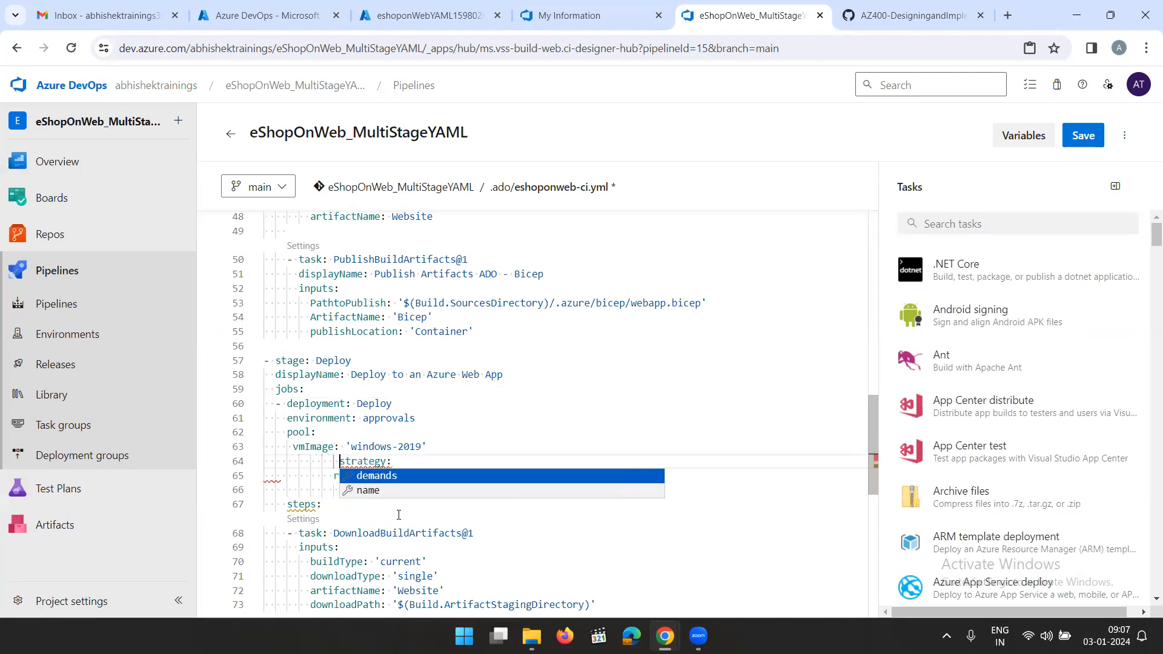
pyautogui.press('Escape')
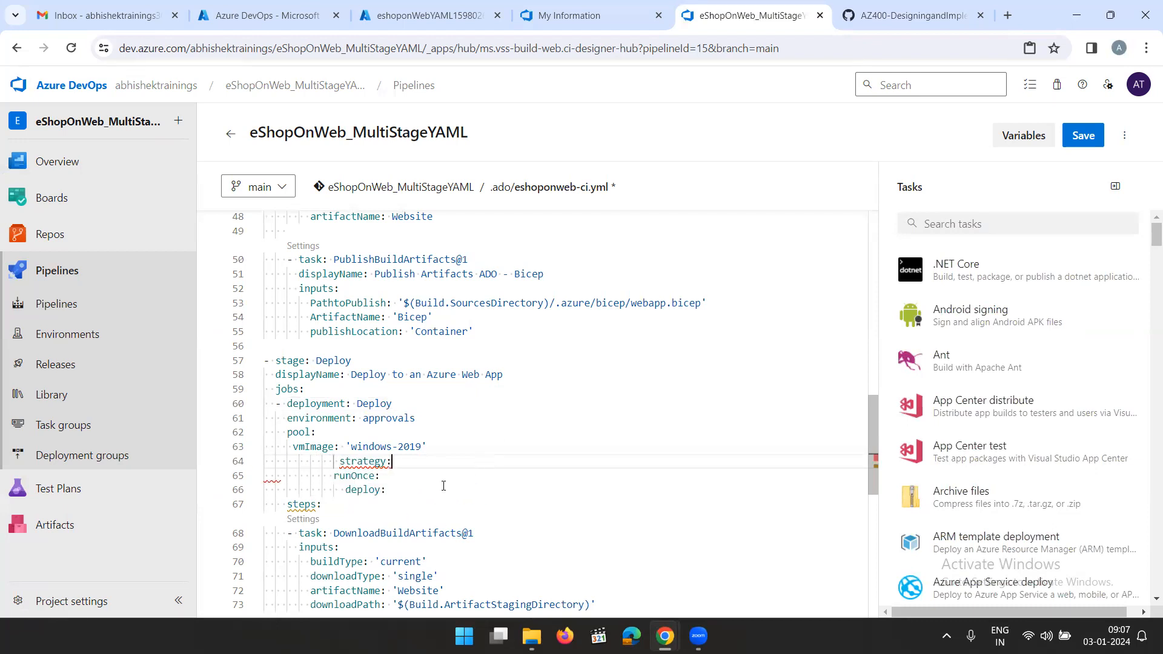
pyautogui.press('BackSpace')
pyautogui.press('BackSpace')
pyautogui.press('BackSpace')
pyautogui.press('BackSpace')
pyautogui.press('BackSpace')
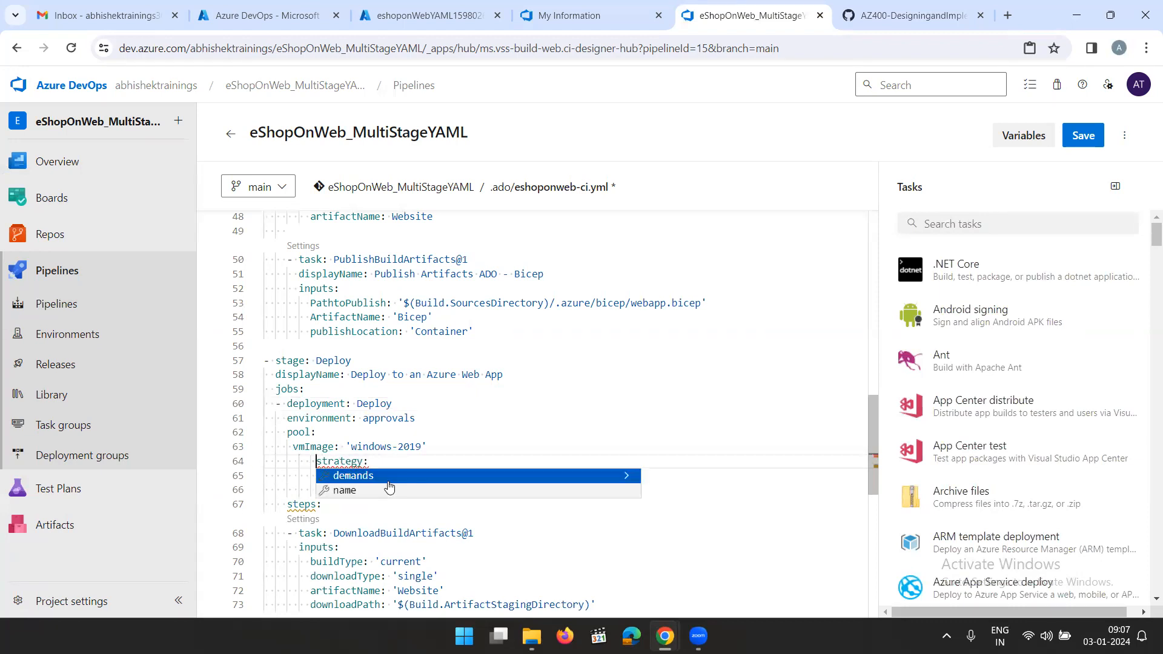
pyautogui.click(449, 466)
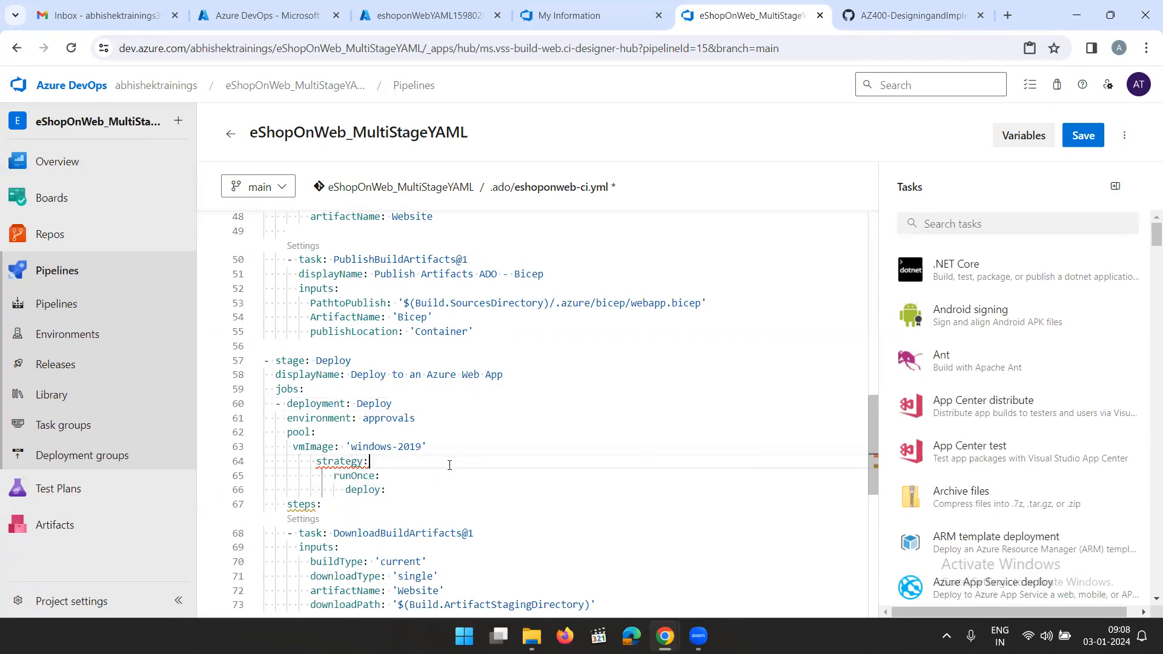
# Check the lab's reference Deploy stage snippet, and reduce the strategy: line's indentation by two spaces
pyautogui.click(858, 14)
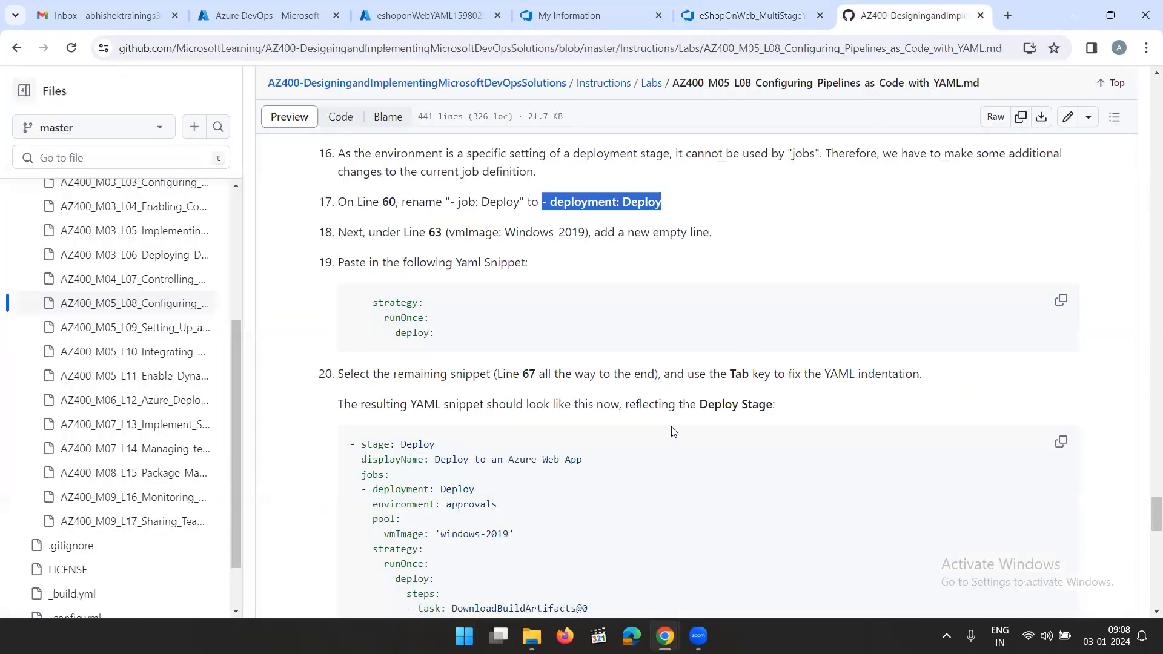
pyautogui.scroll(-2, 671, 424)
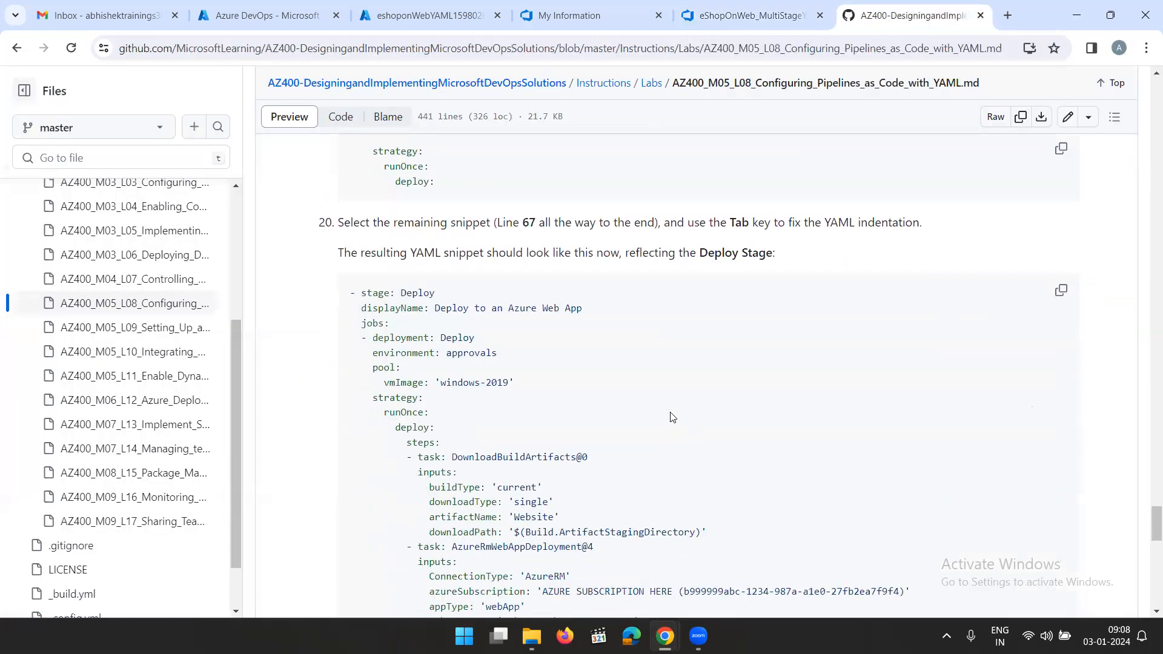
pyautogui.scroll(2, 672, 415)
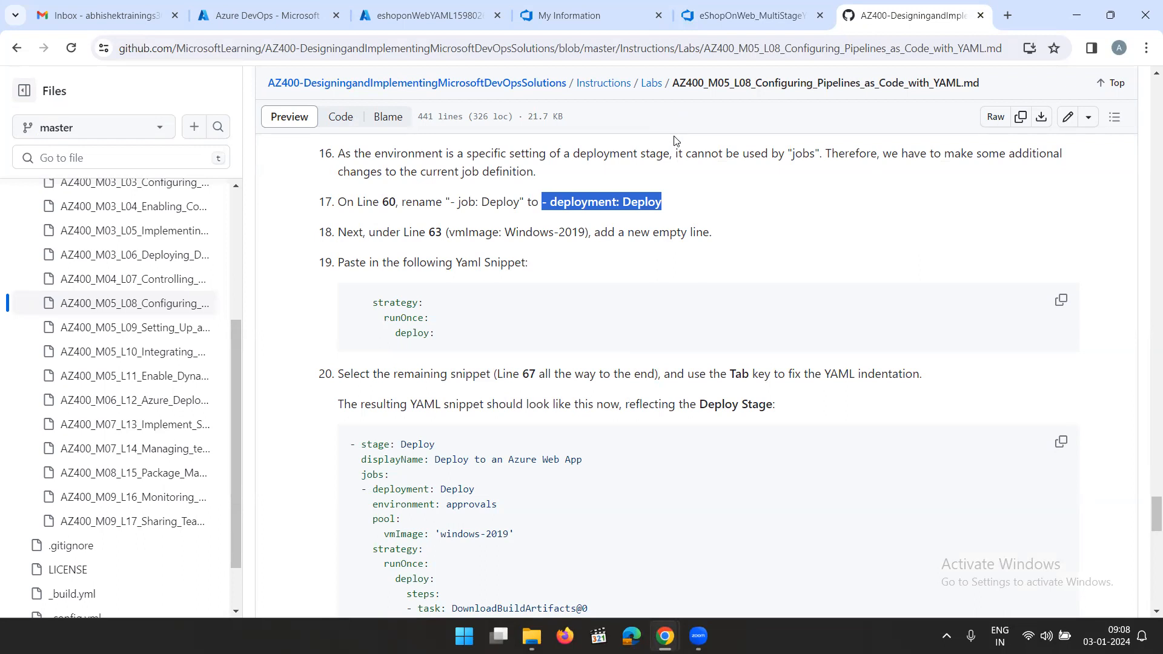
pyautogui.click(739, 16)
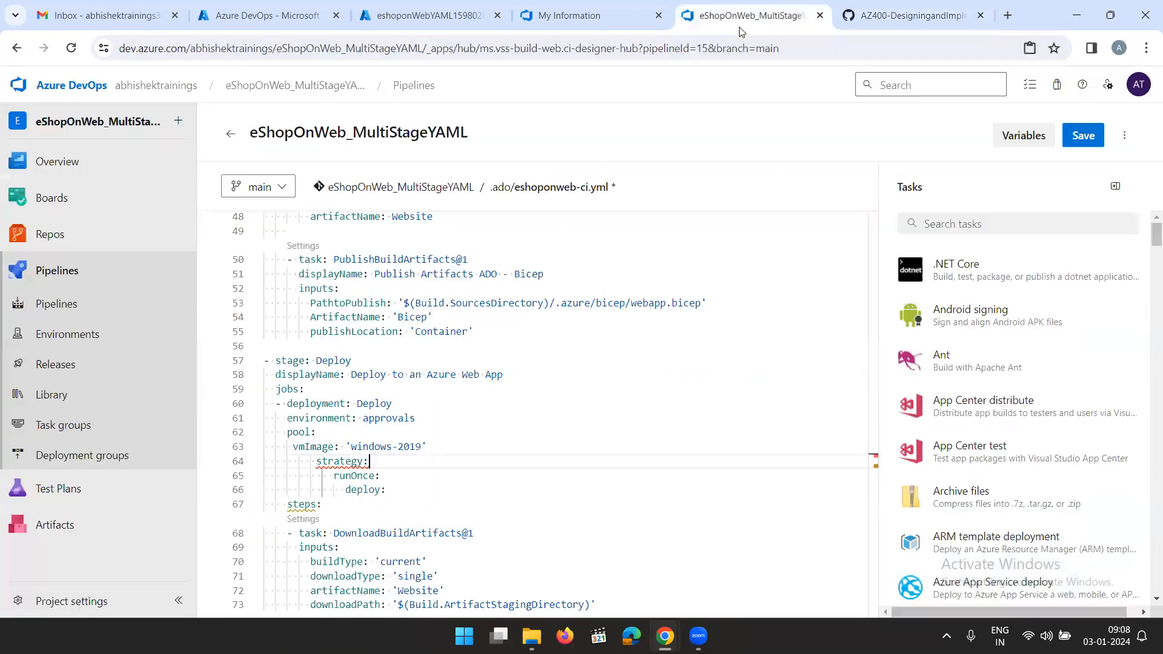
pyautogui.click(317, 462)
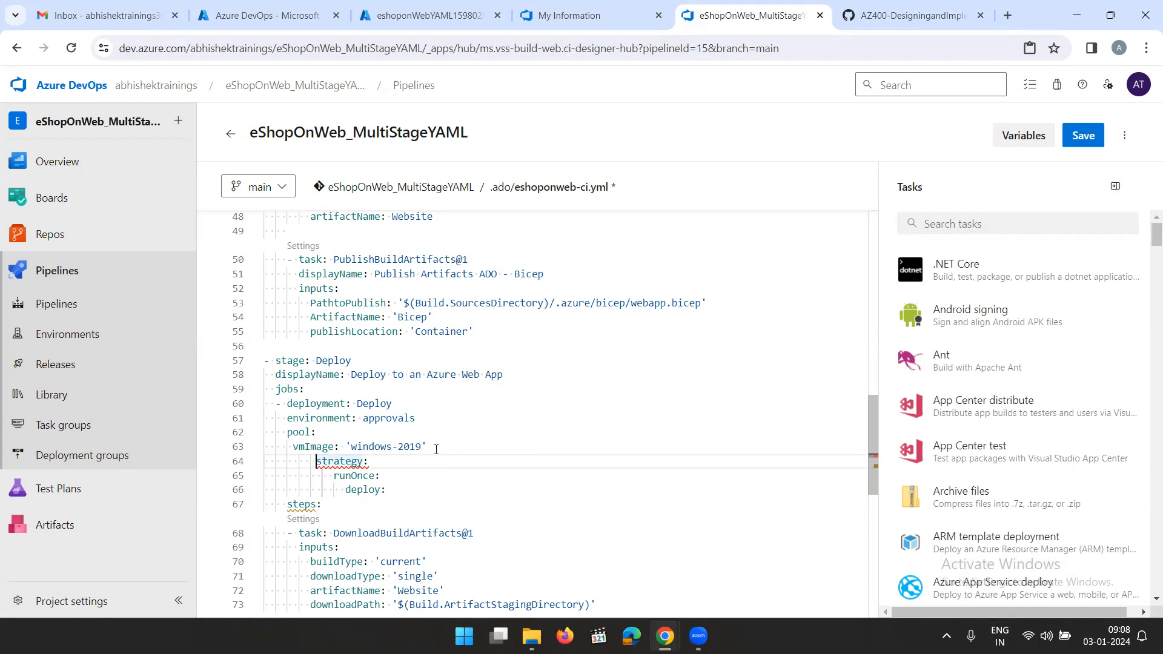
pyautogui.press('BackSpace')
pyautogui.press('BackSpace')
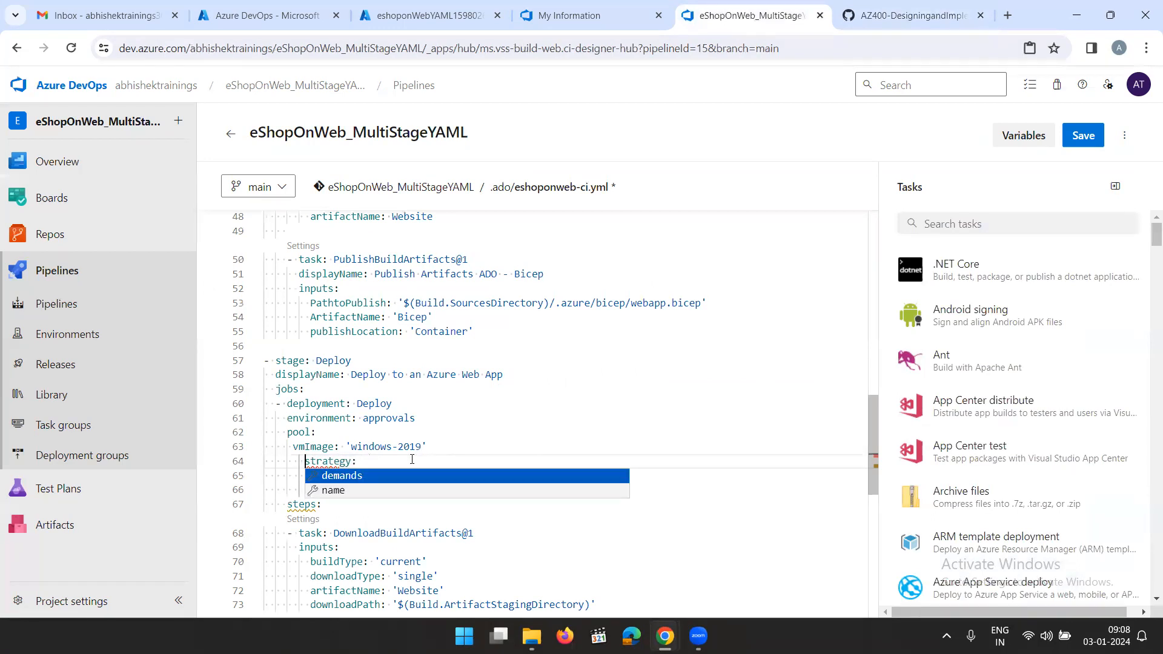
pyautogui.click(380, 460)
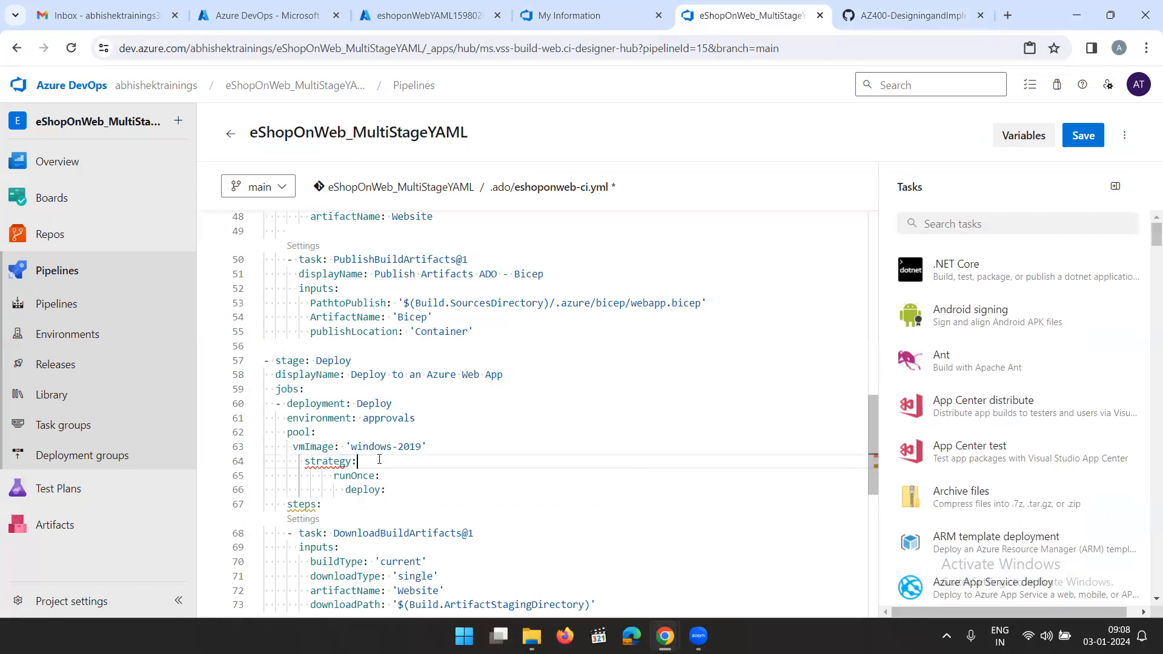
# Reduce the indentation of runOnce: and deploy: by three spaces each, and inspect the problem flagged on strategy:
pyautogui.click(334, 476)
pyautogui.press('BackSpace')
pyautogui.press('BackSpace')
pyautogui.press('BackSpace')
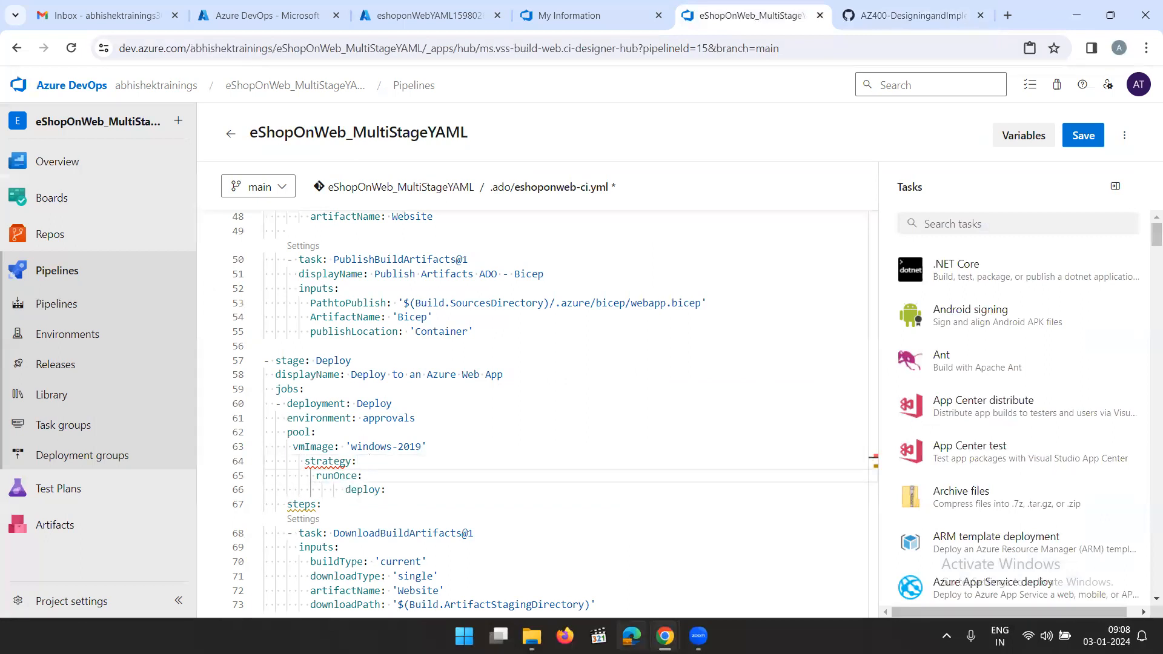
pyautogui.click(343, 491)
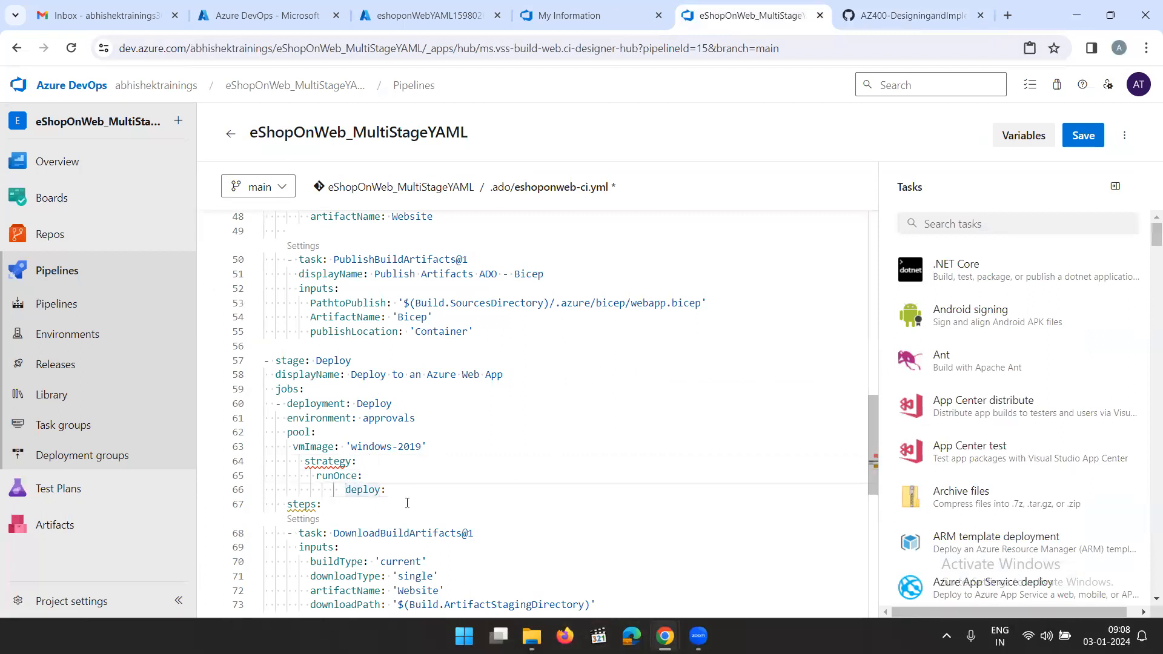
pyautogui.press('BackSpace')
pyautogui.press('BackSpace')
pyautogui.press('BackSpace')
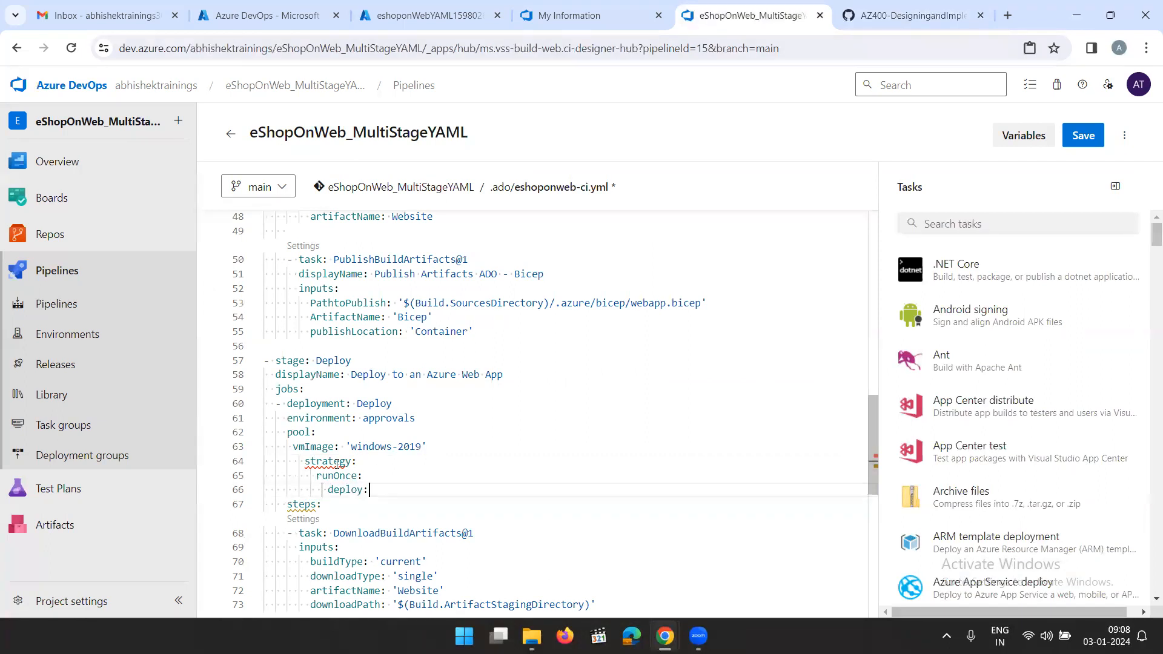
pyautogui.moveTo(337, 464)
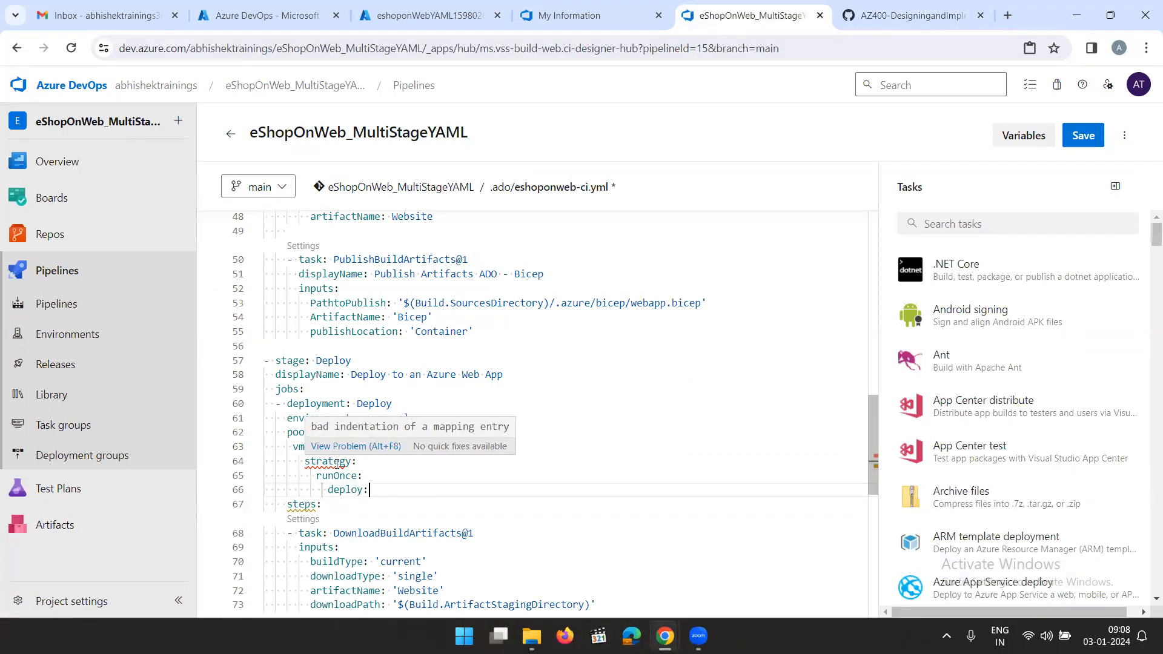
pyautogui.click(434, 496)
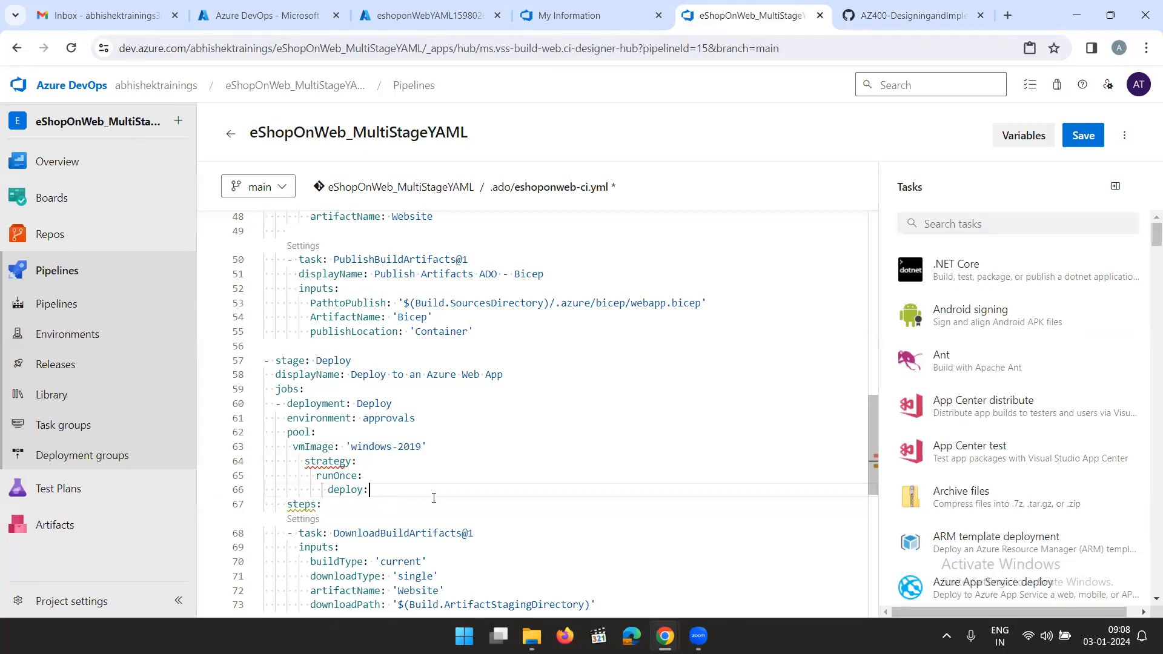
# Check lab step 20 and its resulting Deploy stage snippet for how the remaining YAML lines should be indented
pyautogui.click(910, 18)
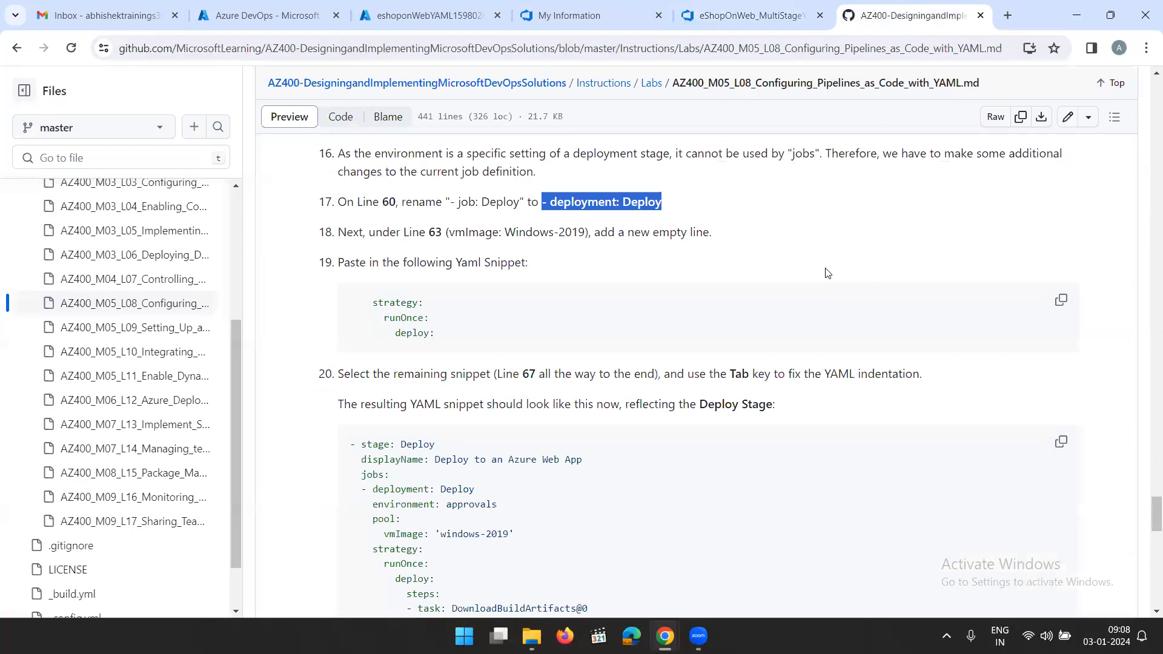
pyautogui.scroll(-3, 828, 273)
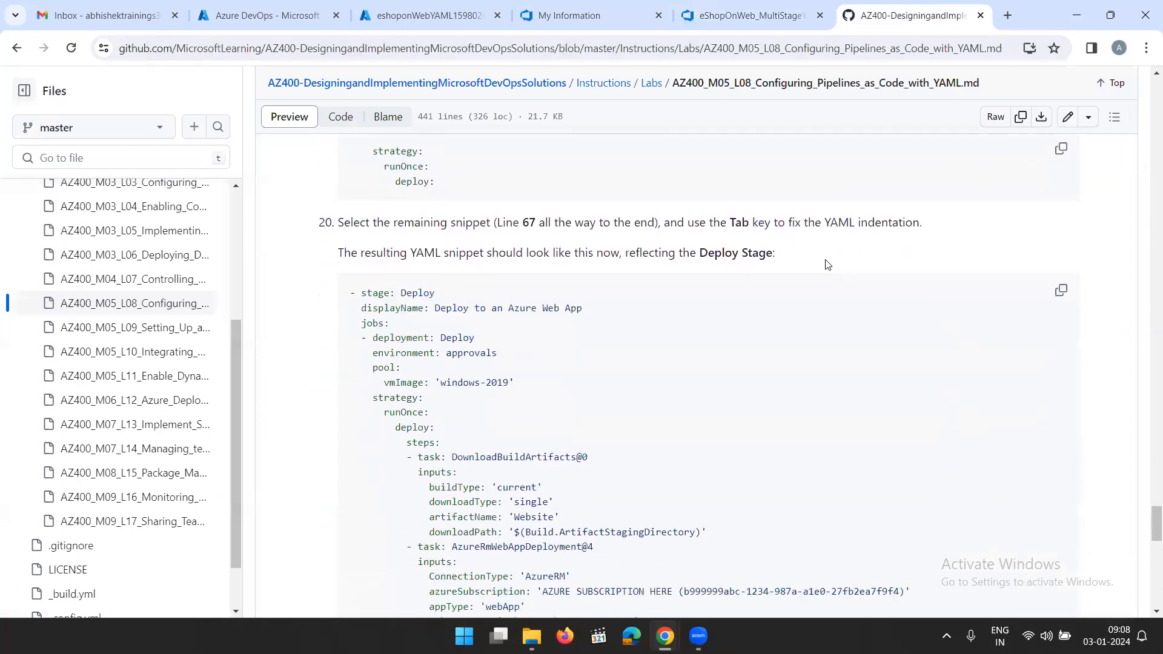
pyautogui.click(763, 17)
pyautogui.scroll(-2, 396, 384)
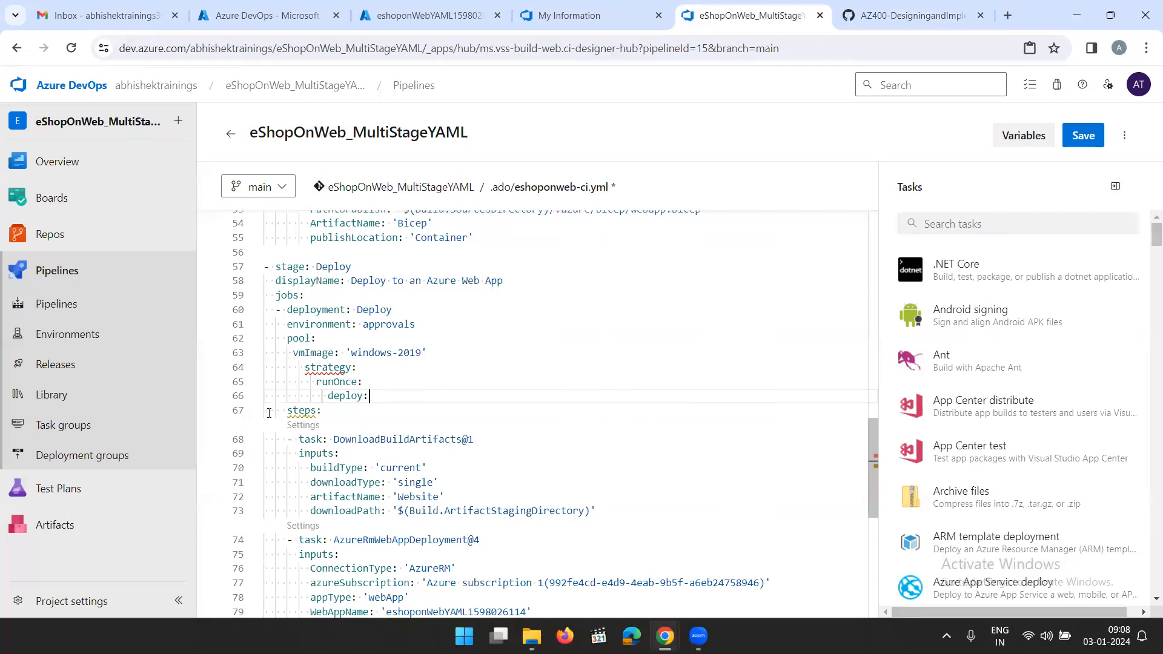
# Indent lines 67 to 80, from steps: through packageForLinux:, so that steps: sits at 12 spaces beneath deploy:
pyautogui.moveTo(267, 411); pyautogui.dragTo(564, 564)
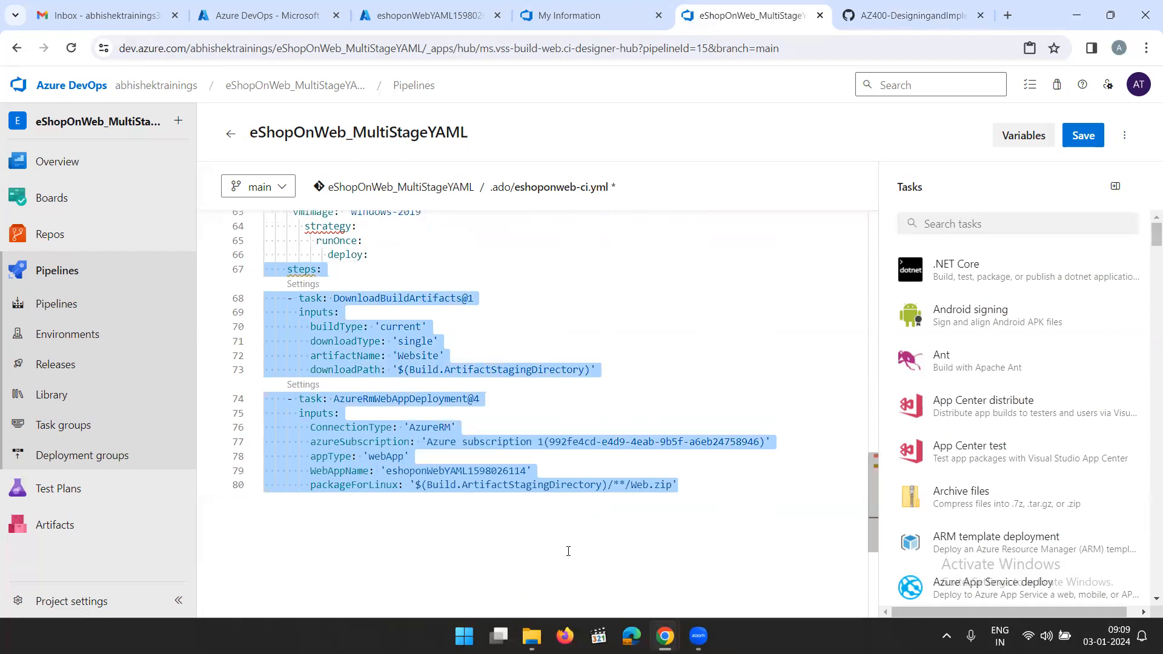
pyautogui.press('Tab')
pyautogui.press('Tab')
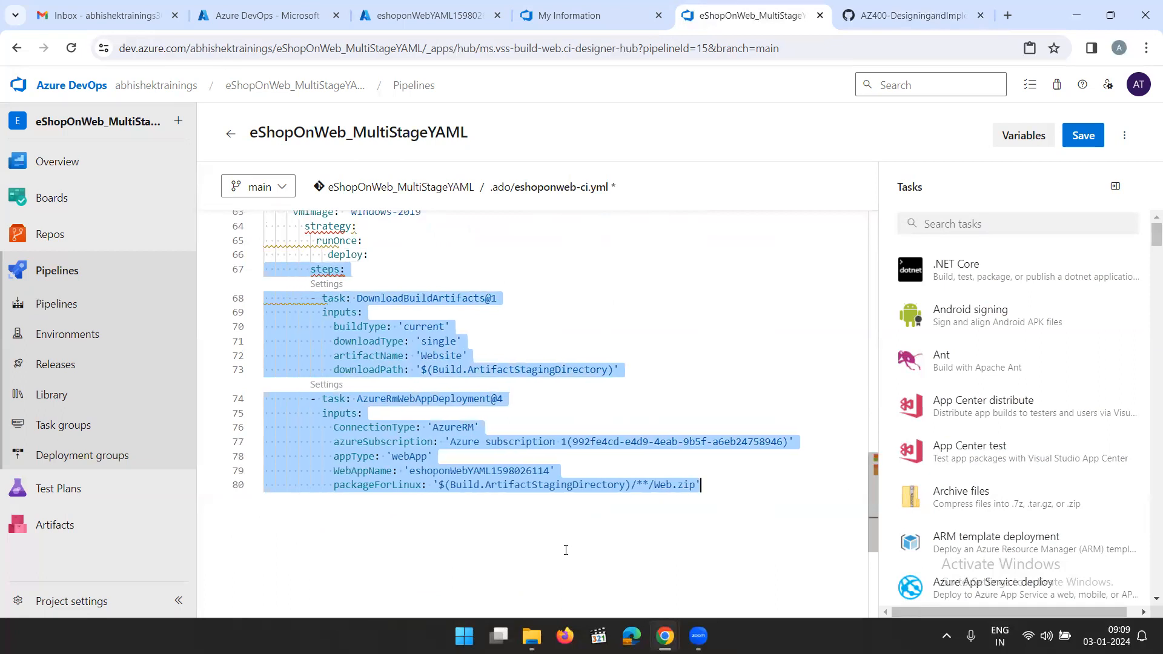
pyautogui.press('Tab')
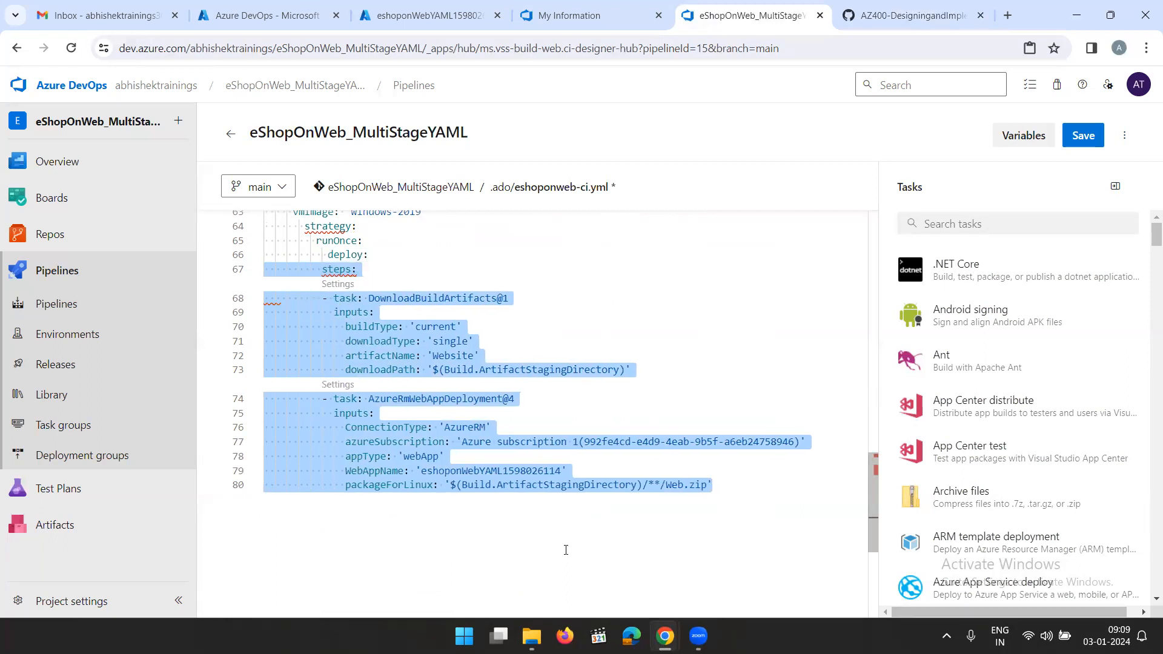
pyautogui.press('Tab')
pyautogui.press('Tab')
pyautogui.press('Tab')
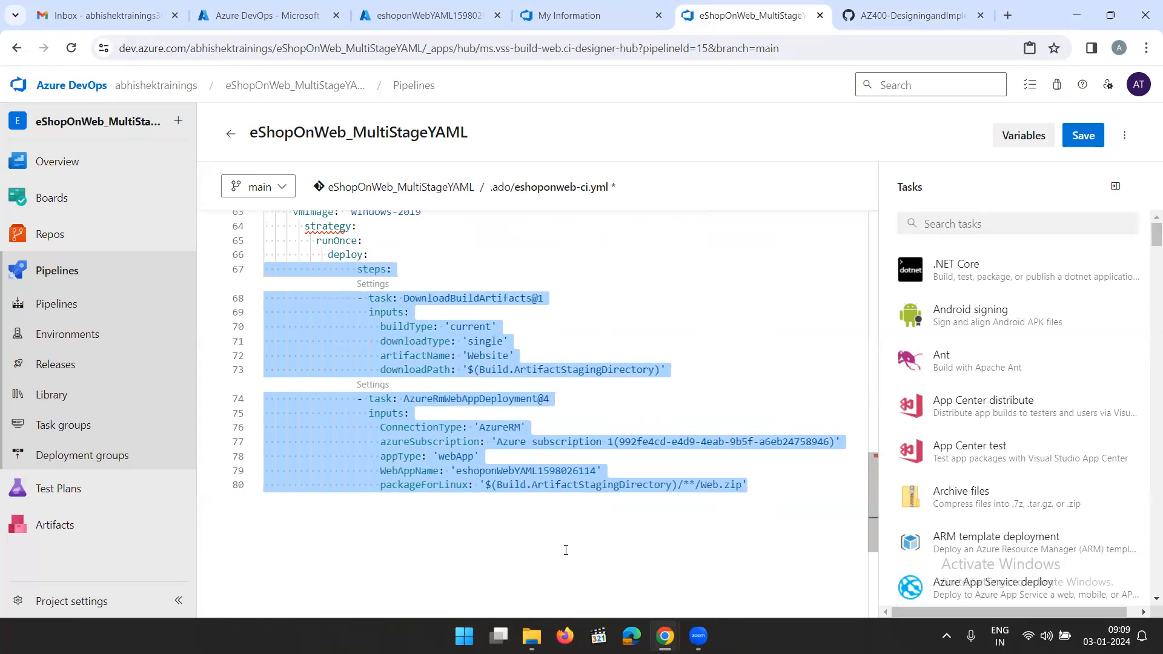
pyautogui.press('Tab')
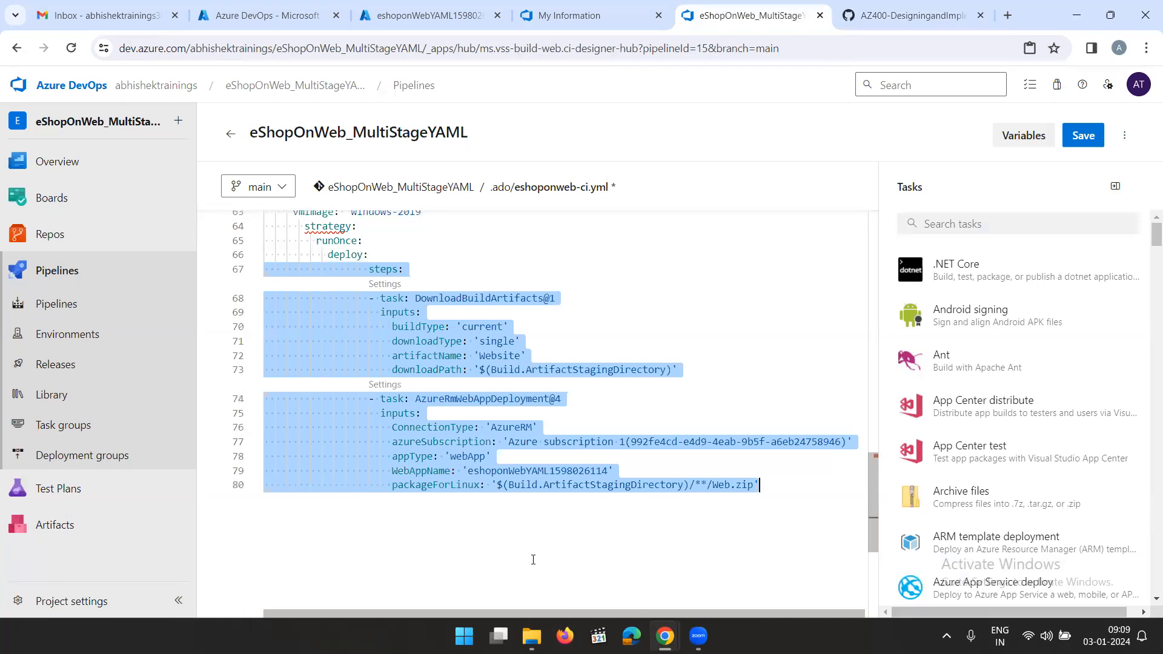
pyautogui.hotkey('shift', 'Tab')
pyautogui.hotkey('shift', 'Tab')
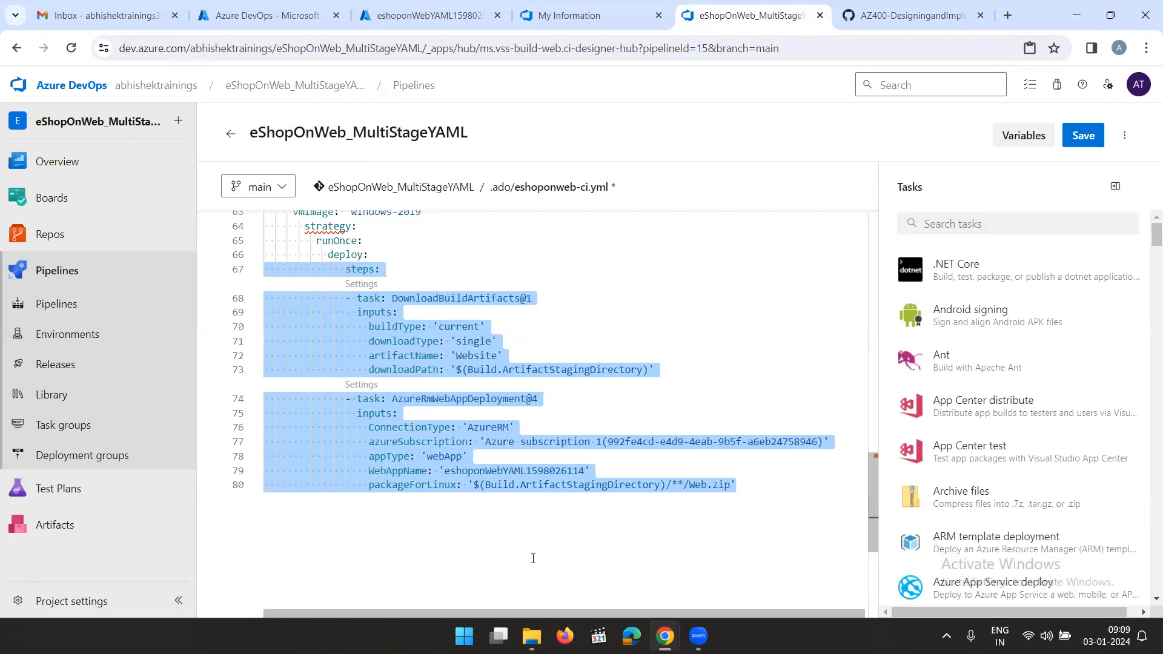
pyautogui.hotkey('shift', 'Tab')
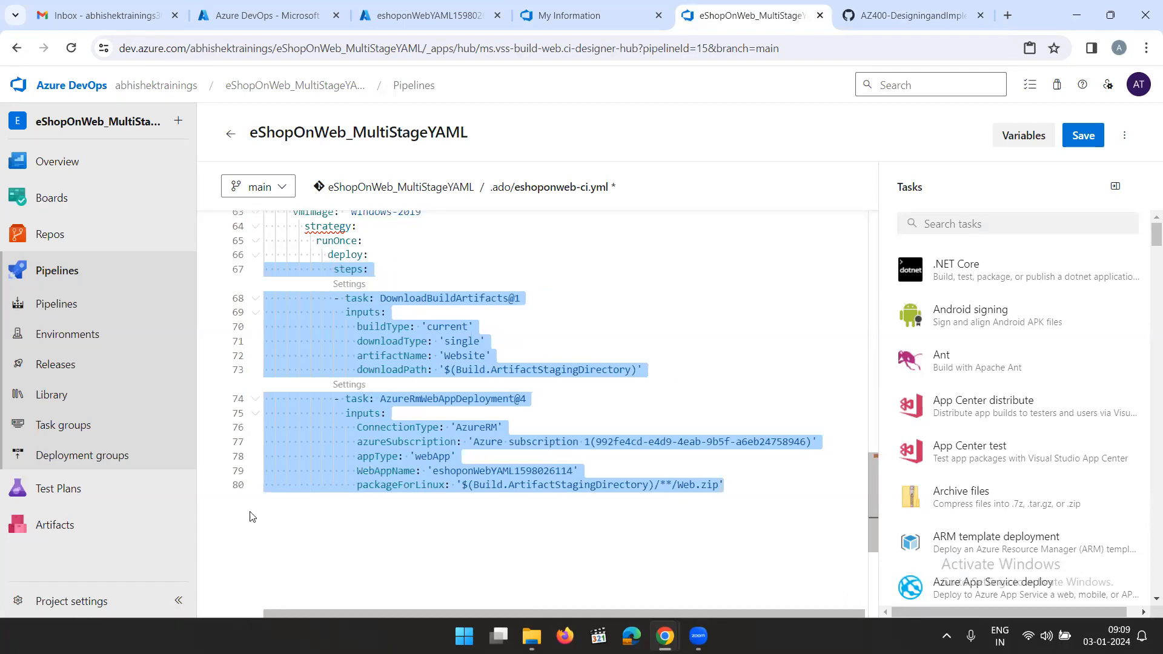
# Compare the edited Deploy stage's indentation with the lab's reference Deploy stage snippet
pyautogui.click(348, 521)
pyautogui.scroll(2, 386, 448)
pyautogui.scroll(2, 386, 440)
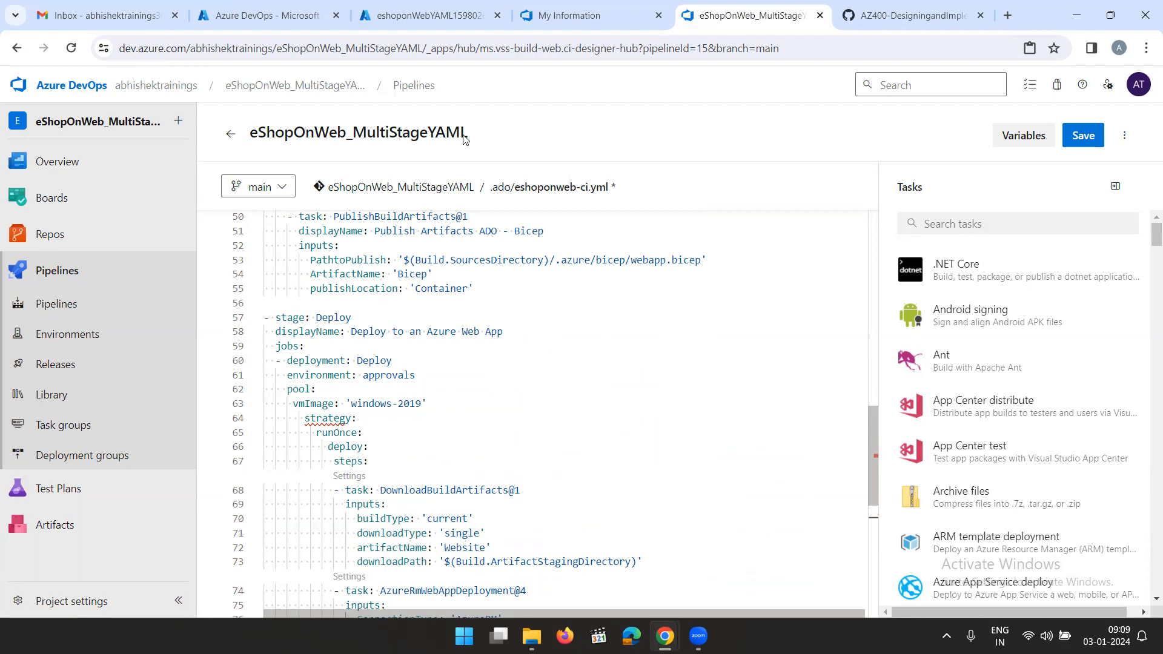
pyautogui.click(854, 19)
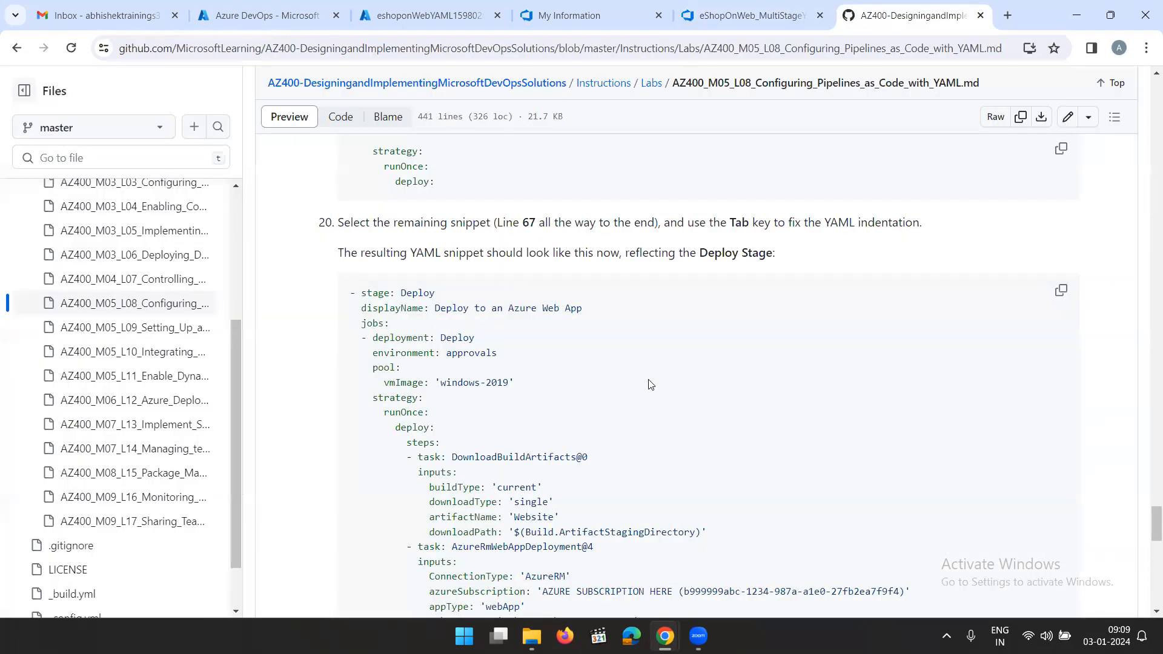
pyautogui.scroll(-3, 650, 385)
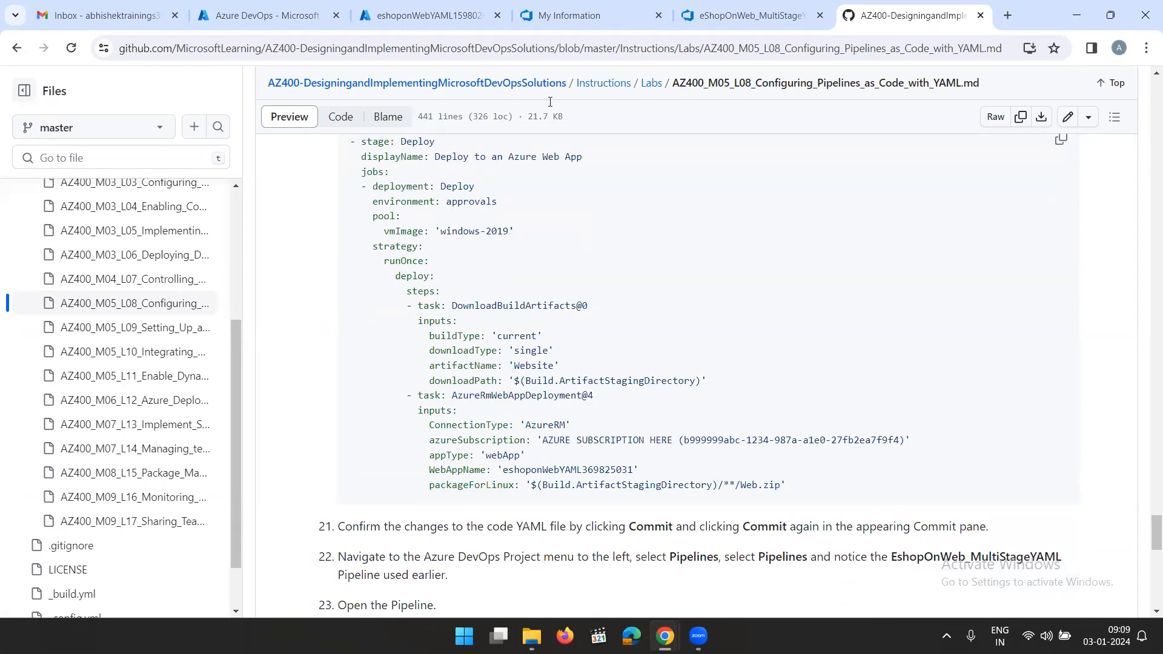
pyautogui.click(736, 18)
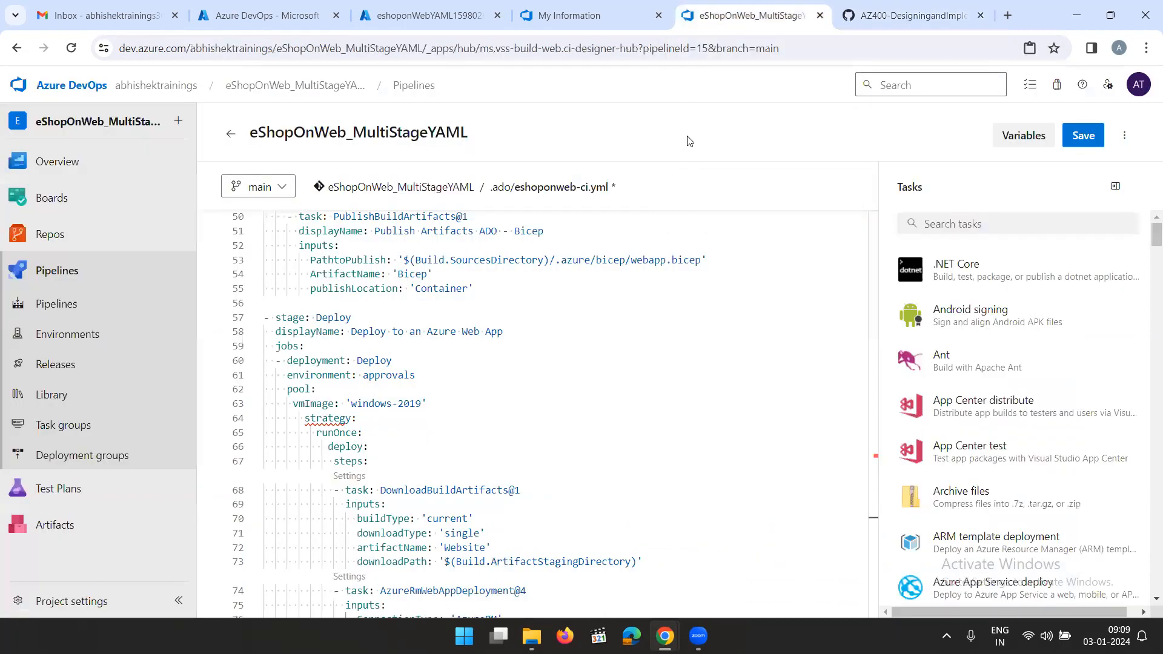
# Reduce the indentation of strategy: to 4 spaces, level with pool:, and of runOnce: to 6 spaces
pyautogui.click(306, 420)
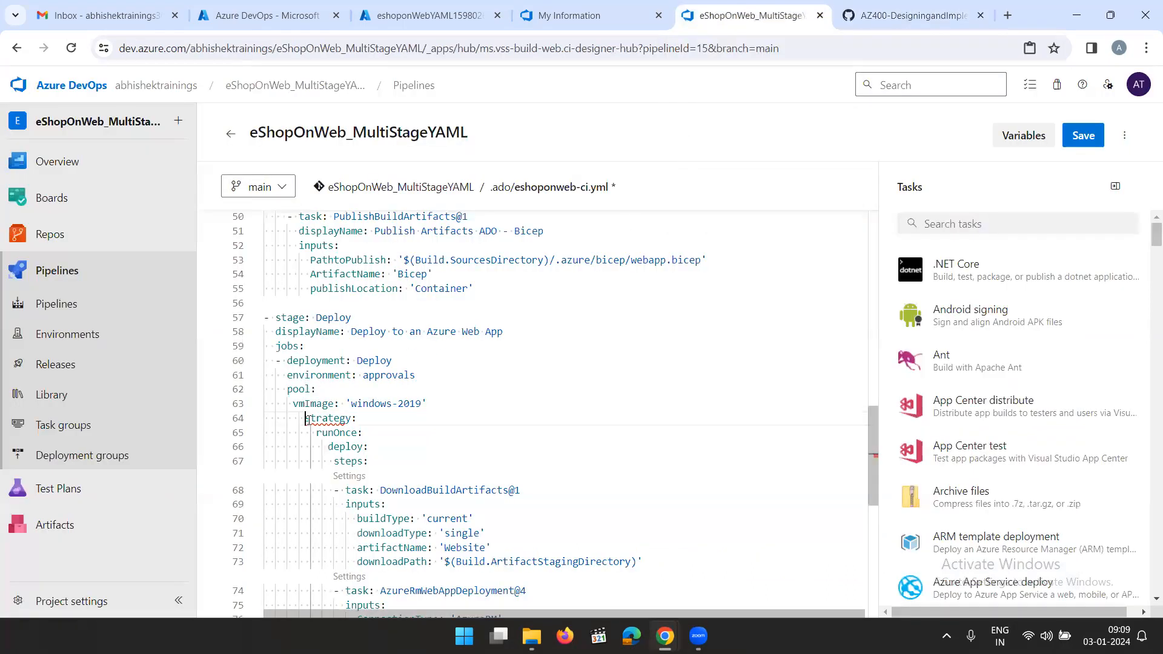
pyautogui.press('BackSpace')
pyautogui.press('BackSpace')
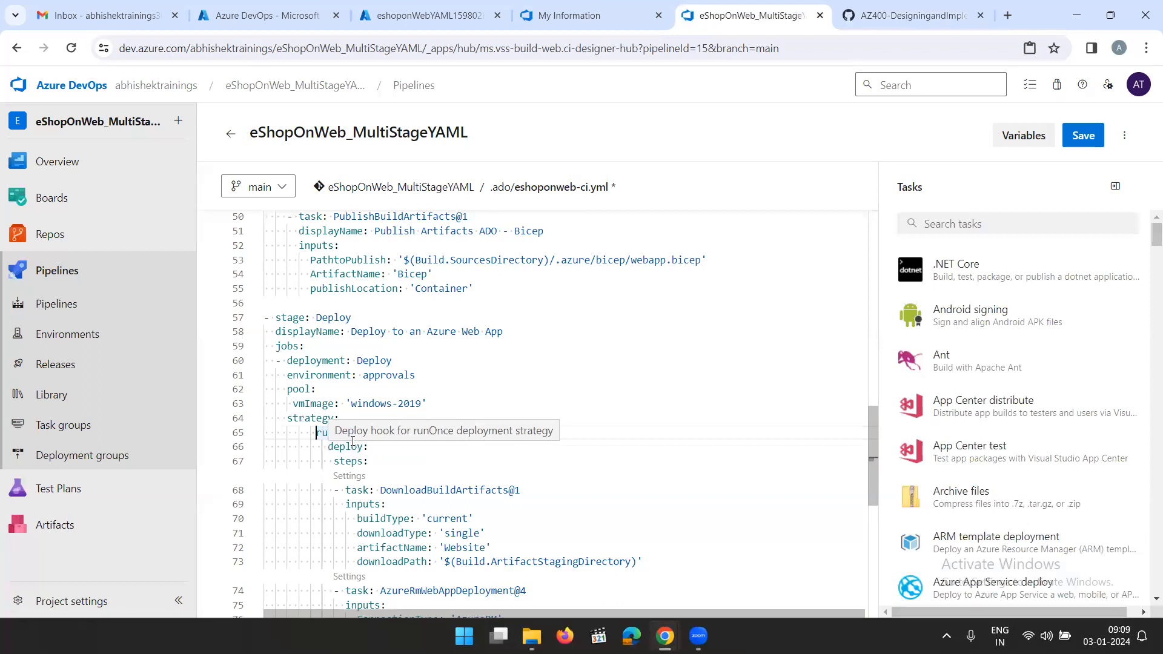
pyautogui.press('BackSpace')
pyautogui.press('BackSpace')
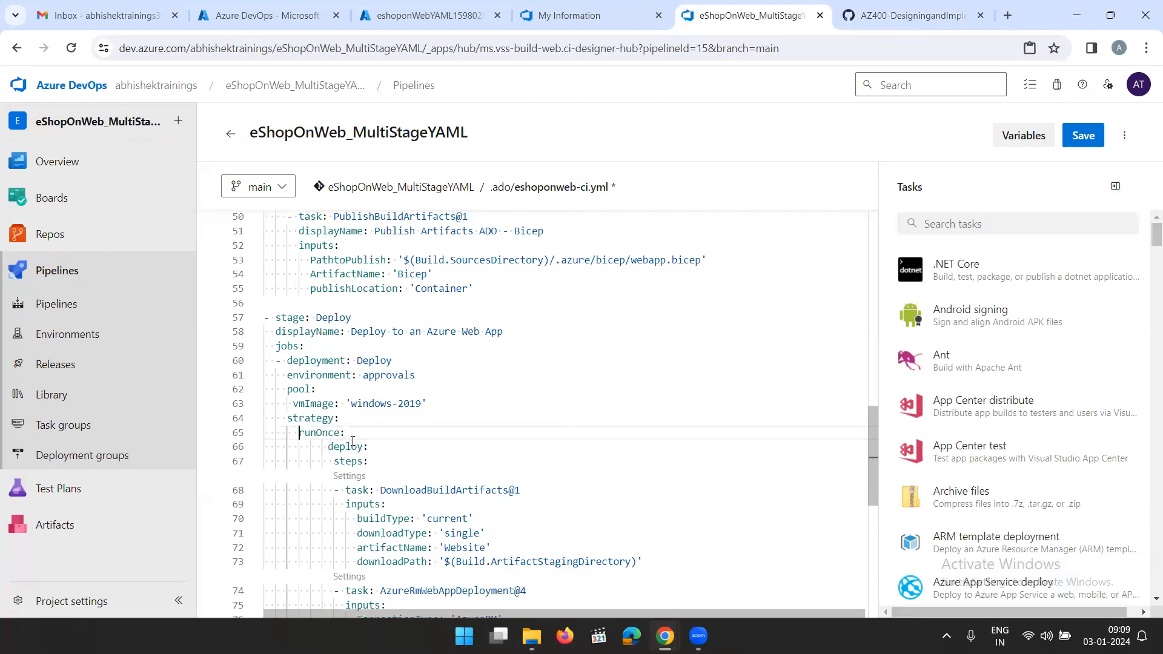
# Reduce the indentation of deploy: to 8 spaces and of steps: to 10 spaces, then look over the YAML file
pyautogui.click(334, 449)
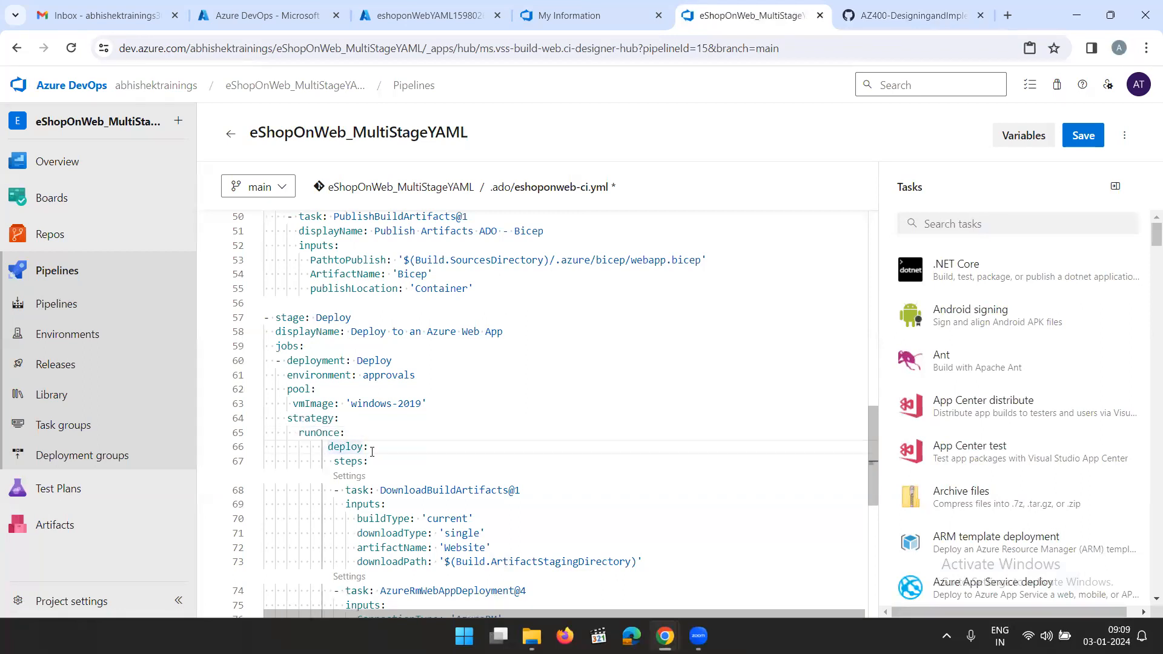
pyautogui.press('BackSpace')
pyautogui.press('BackSpace')
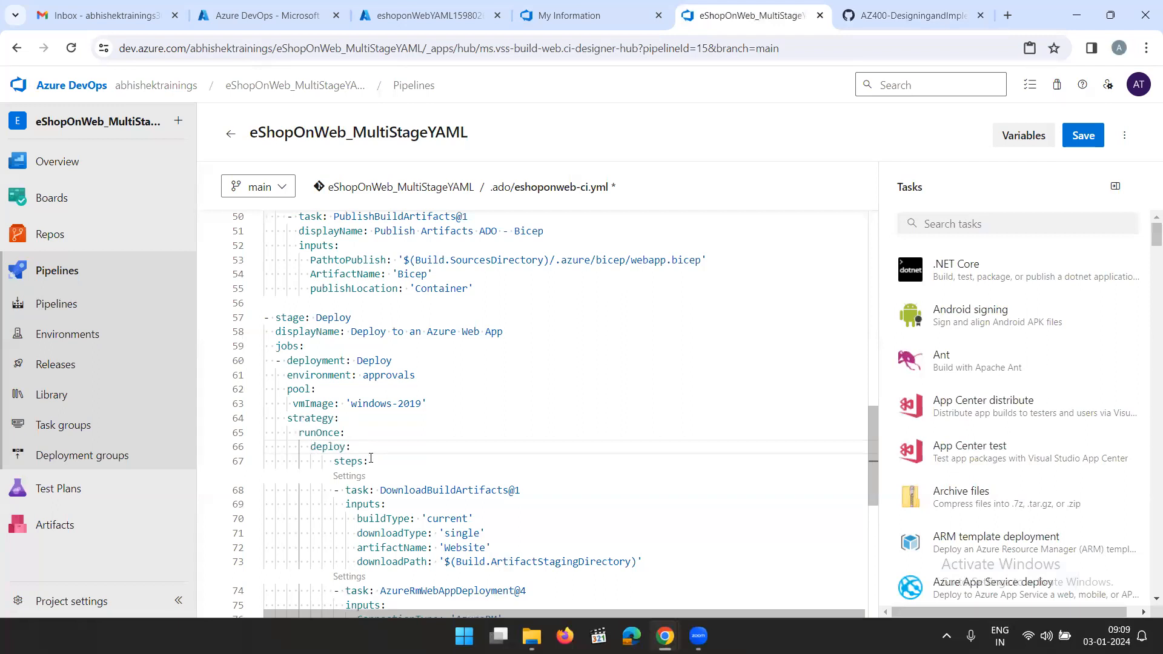
pyautogui.click(334, 461)
pyautogui.press('BackSpace')
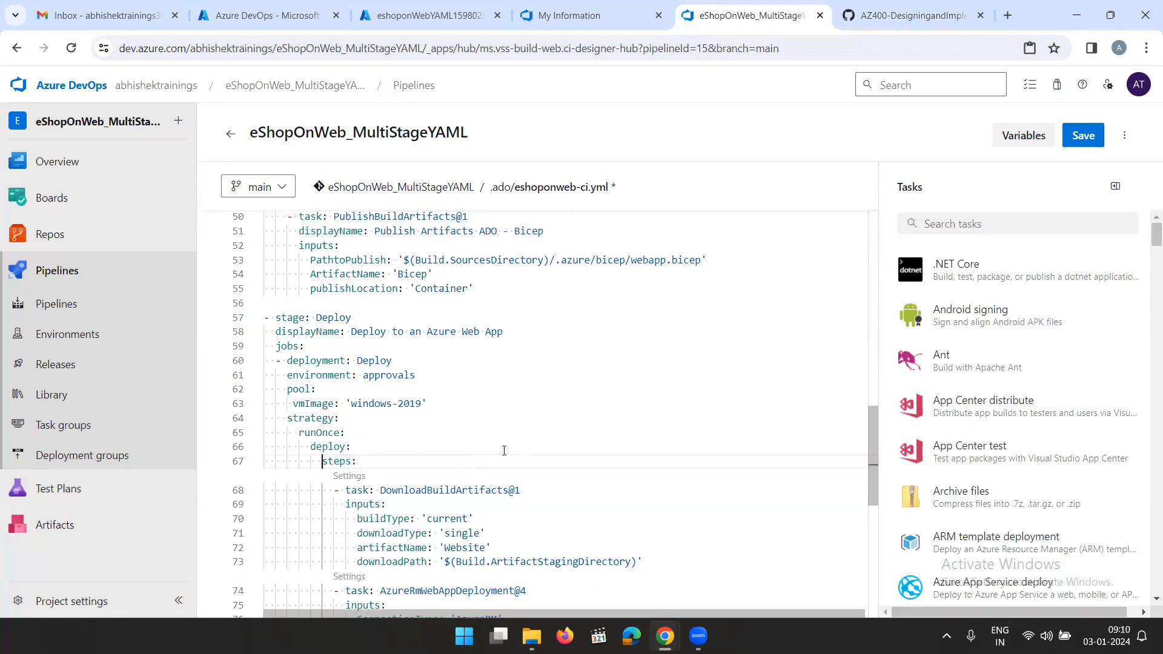
pyautogui.scroll(-3, 505, 450)
pyautogui.scroll(5, 472, 454)
pyautogui.scroll(8, 477, 464)
# Read the lab steps from 21 onward on committing the YAML, running the pipeline and approving the Deploy stage
pyautogui.click(907, 23)
pyautogui.scroll(-3, 750, 350)
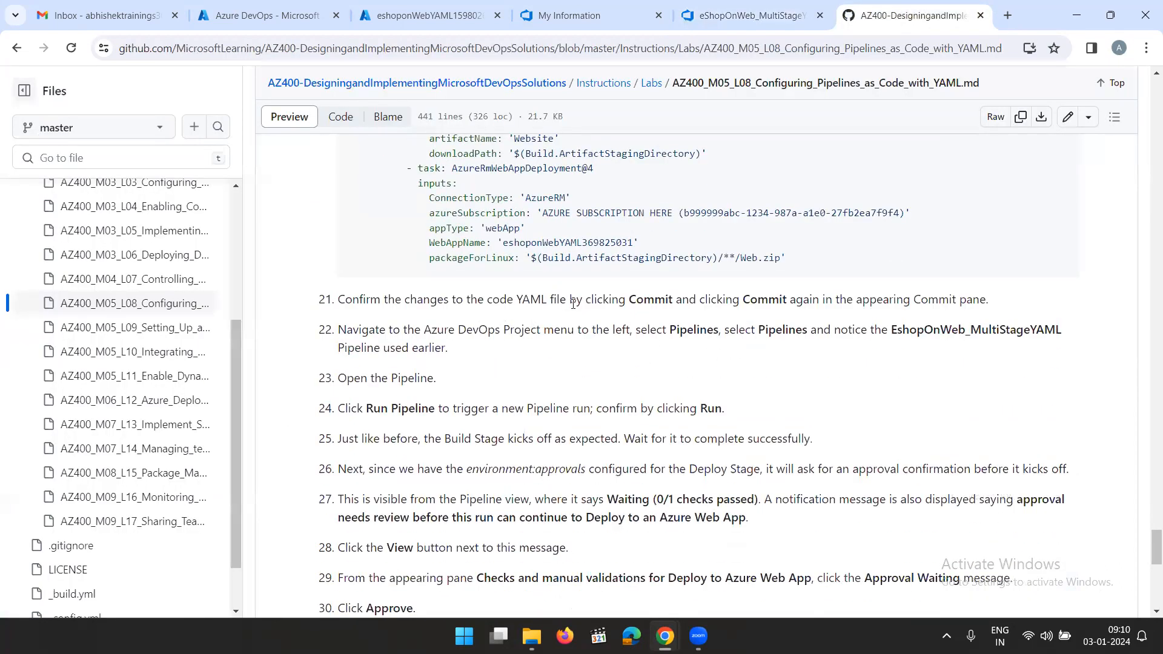
pyautogui.scroll(-1, 790, 361)
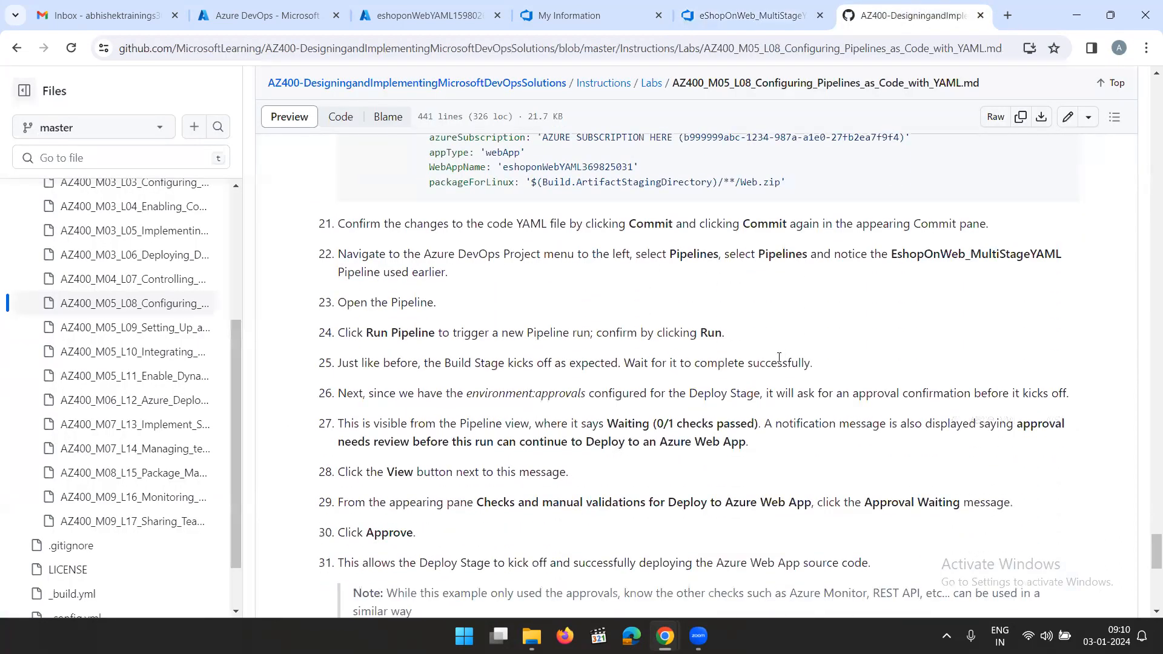
# Save and commit the updated eshoponweb-ci.yml pipeline definition
pyautogui.click(761, 18)
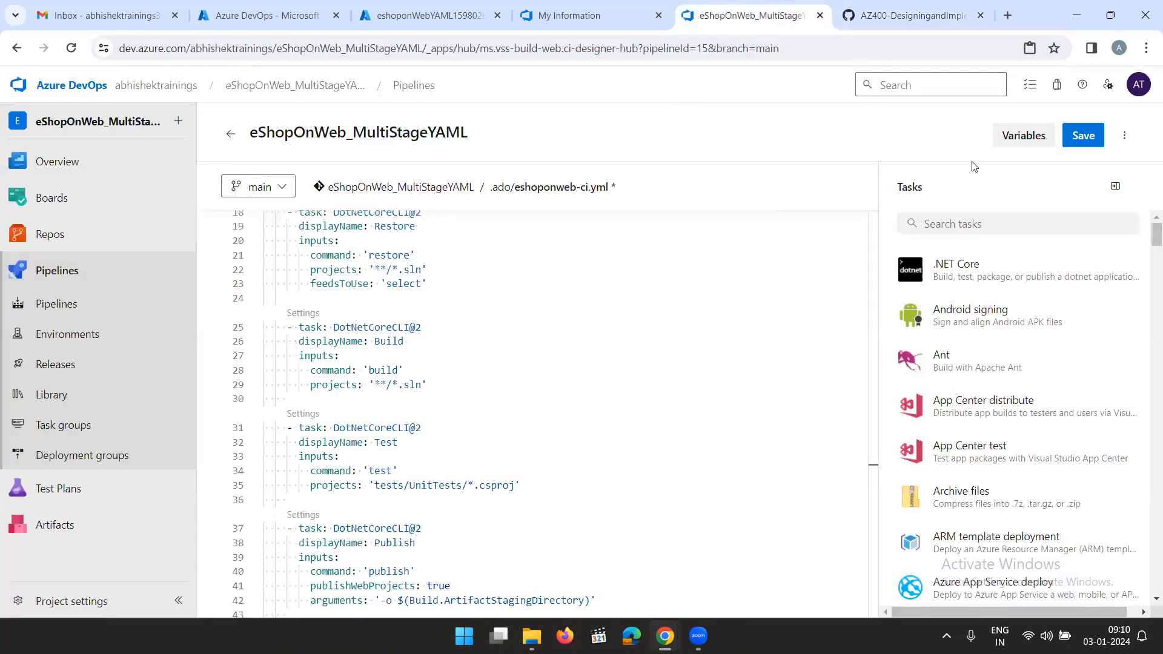
pyautogui.click(1081, 140)
pyautogui.click(1115, 583)
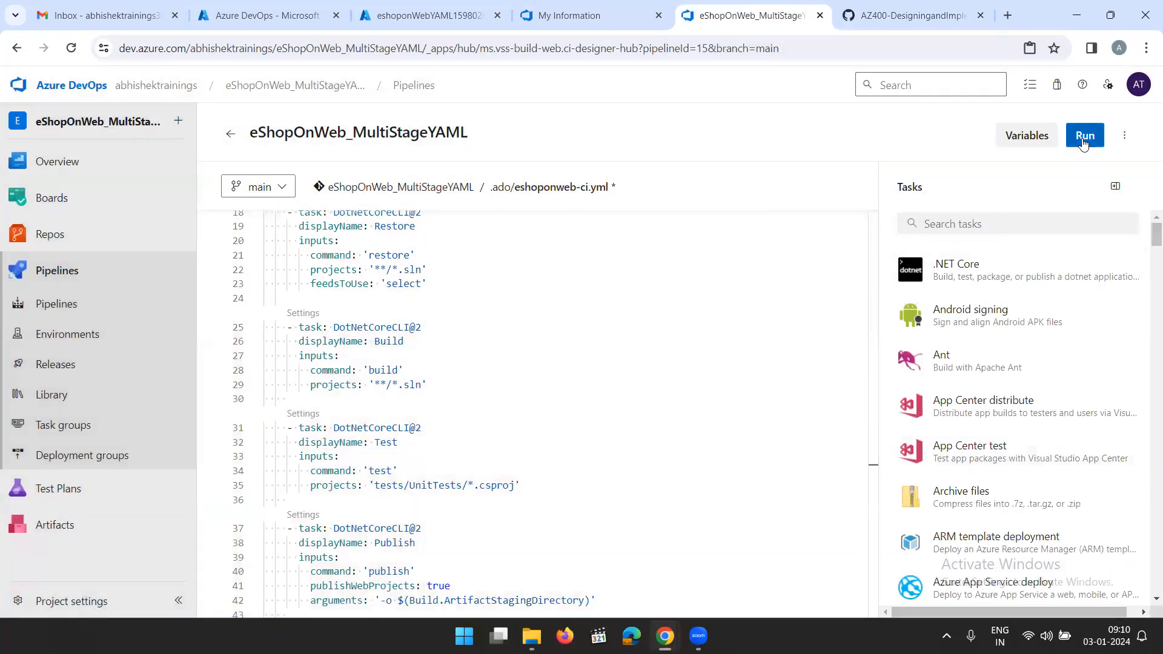
# Recheck the Deploy stage YAML, run the pipeline on the main branch, and open the run's Build job log
pyautogui.scroll(-15, 606, 424)
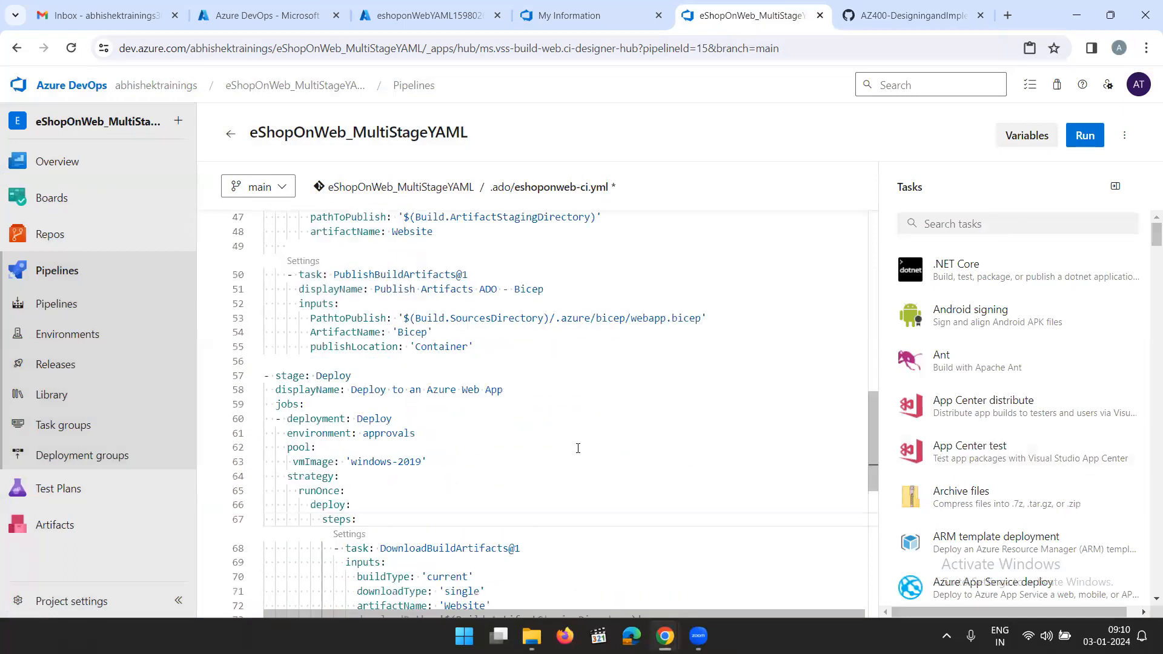
pyautogui.scroll(5, 644, 384)
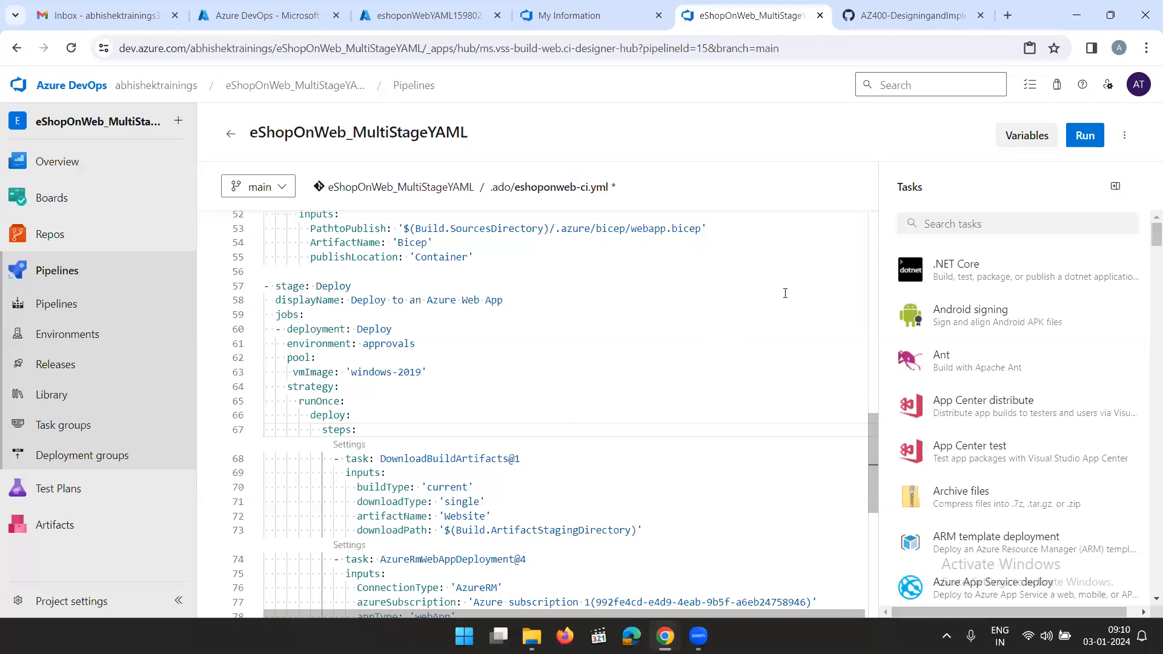
pyautogui.click(1074, 138)
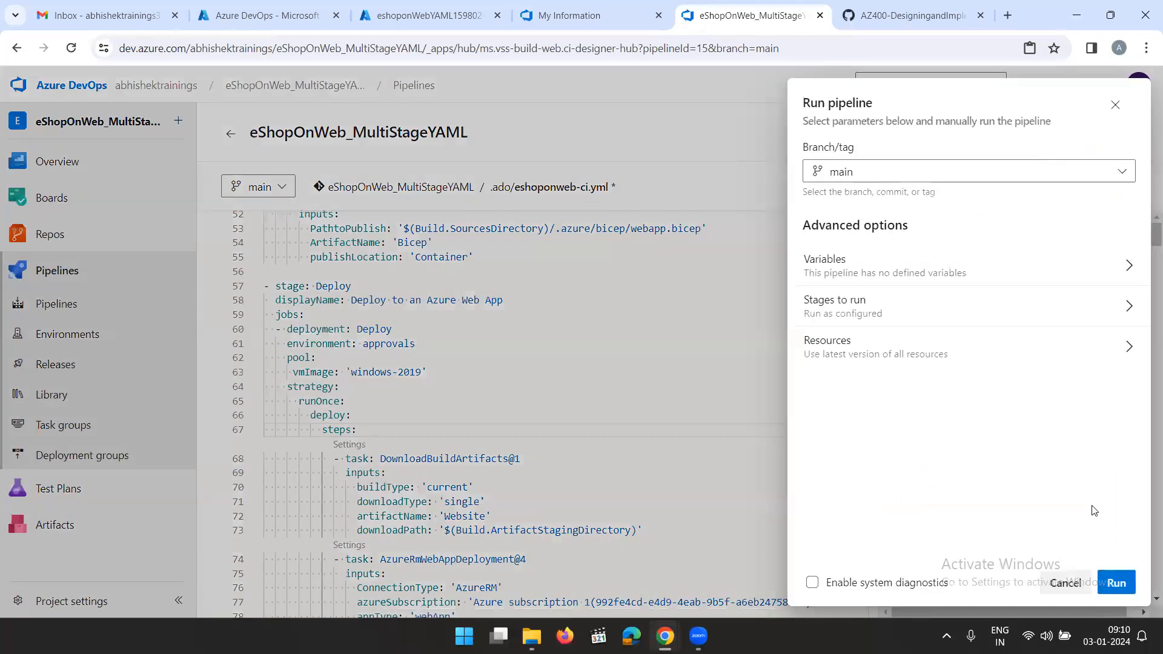
pyautogui.click(1115, 583)
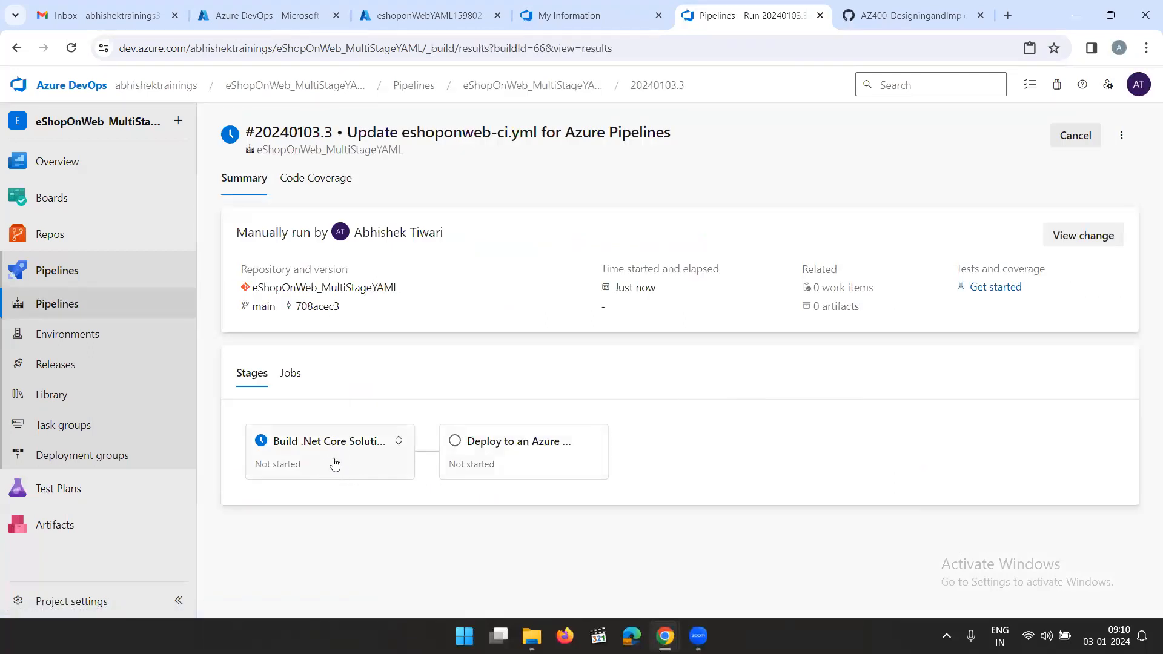
pyautogui.click(335, 464)
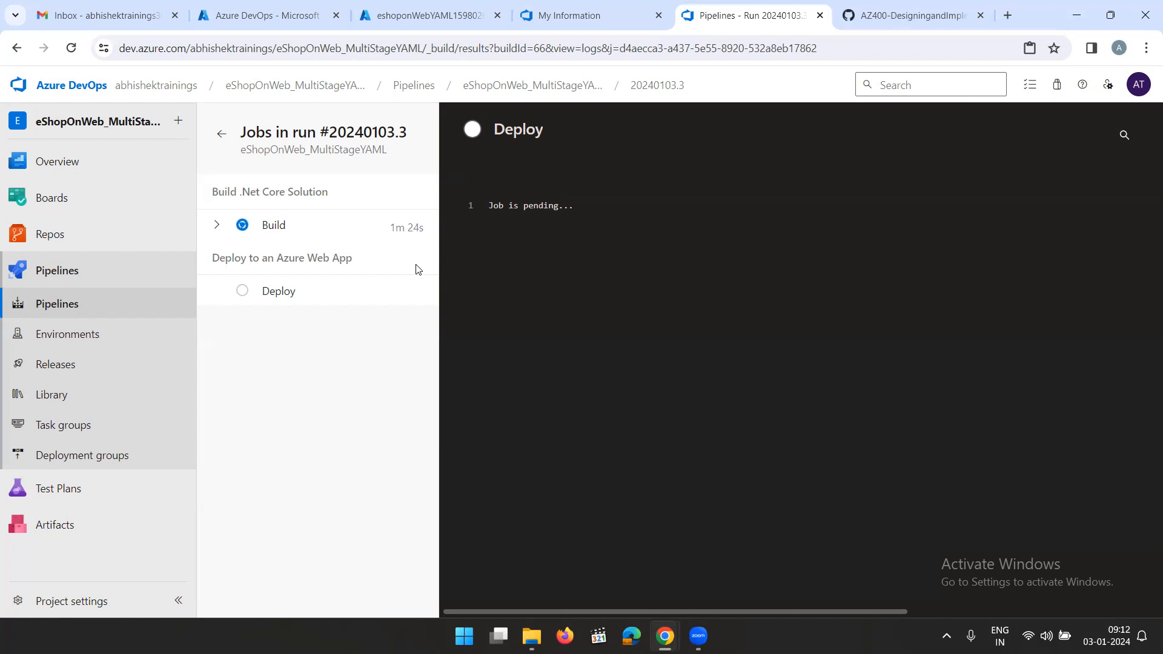
pyautogui.click(272, 225)
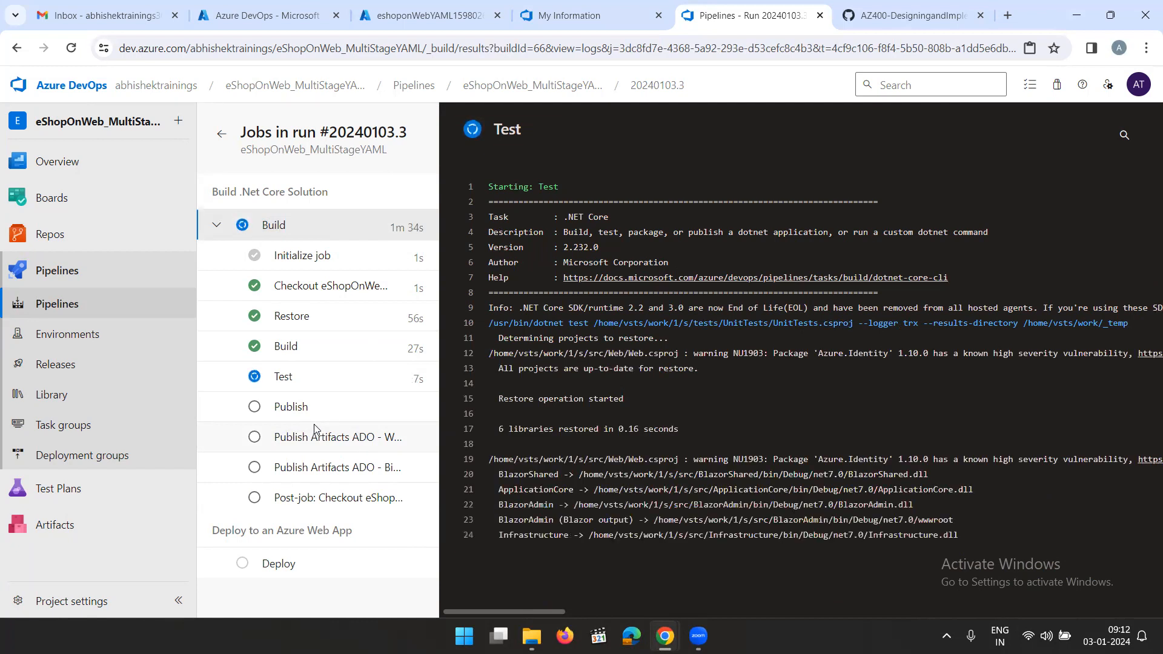
# Read the lab's remaining approval steps and Exercise 3 on removing the Azure lab resources
pyautogui.click(903, 17)
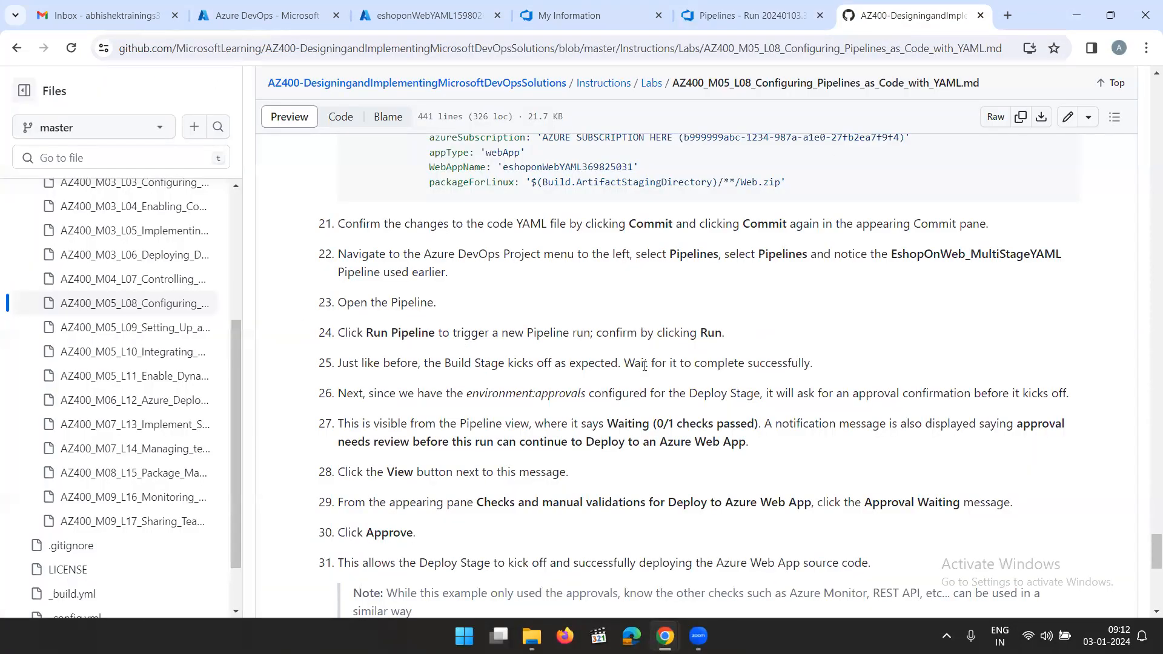
pyautogui.scroll(-5, 643, 365)
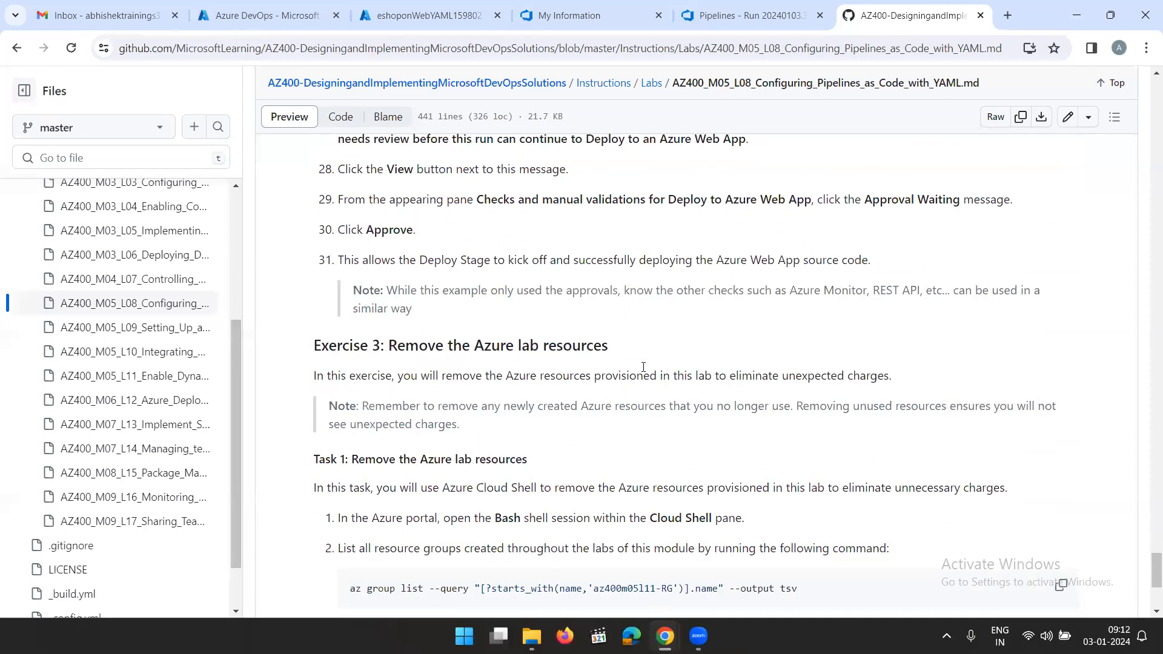
pyautogui.scroll(-4, 643, 366)
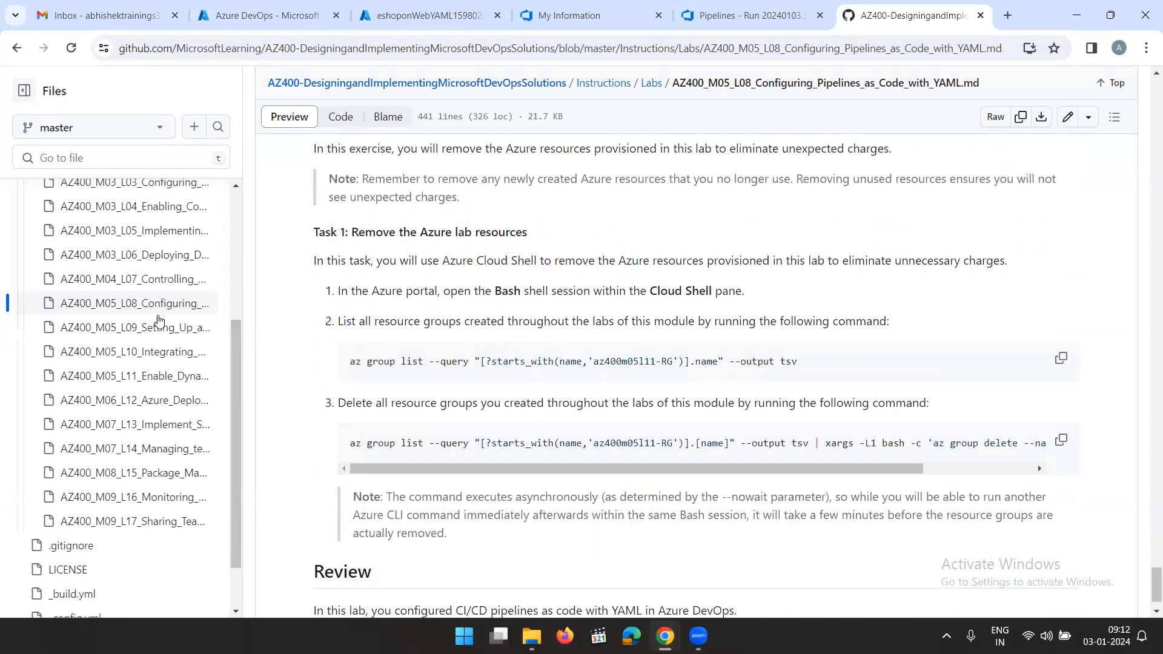
# Open the next lab's instructions, AZ400_M05_L09_Setting_Up_and_Running_Tests.md, in the lab repository
pyautogui.click(158, 327)
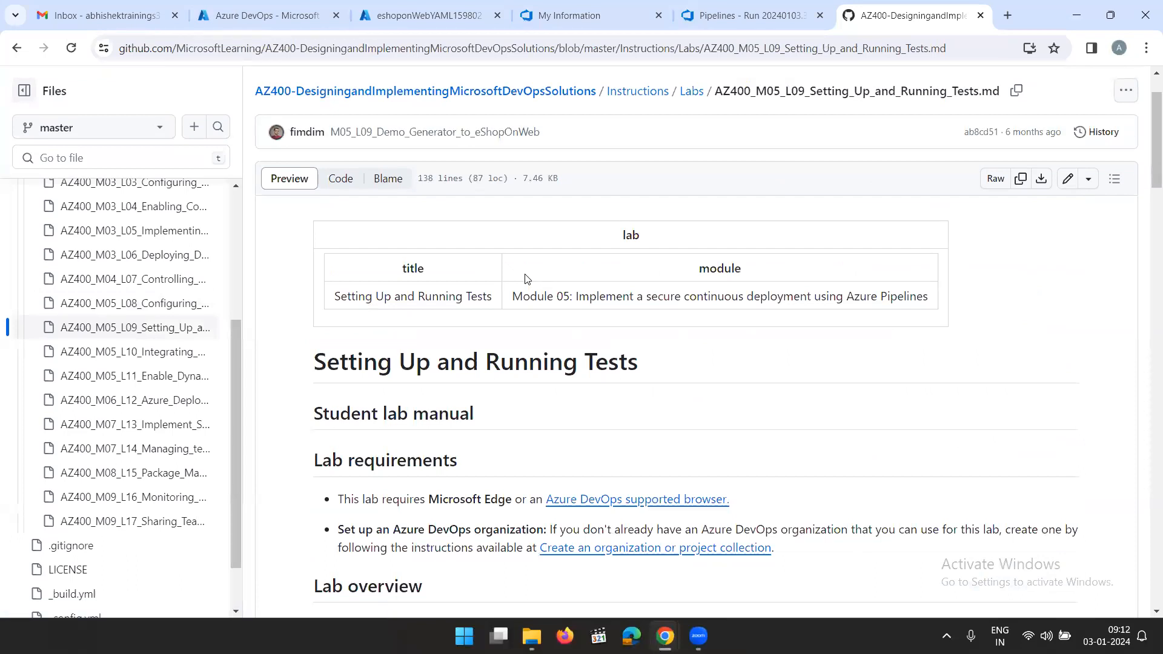
pyautogui.click(161, 354)
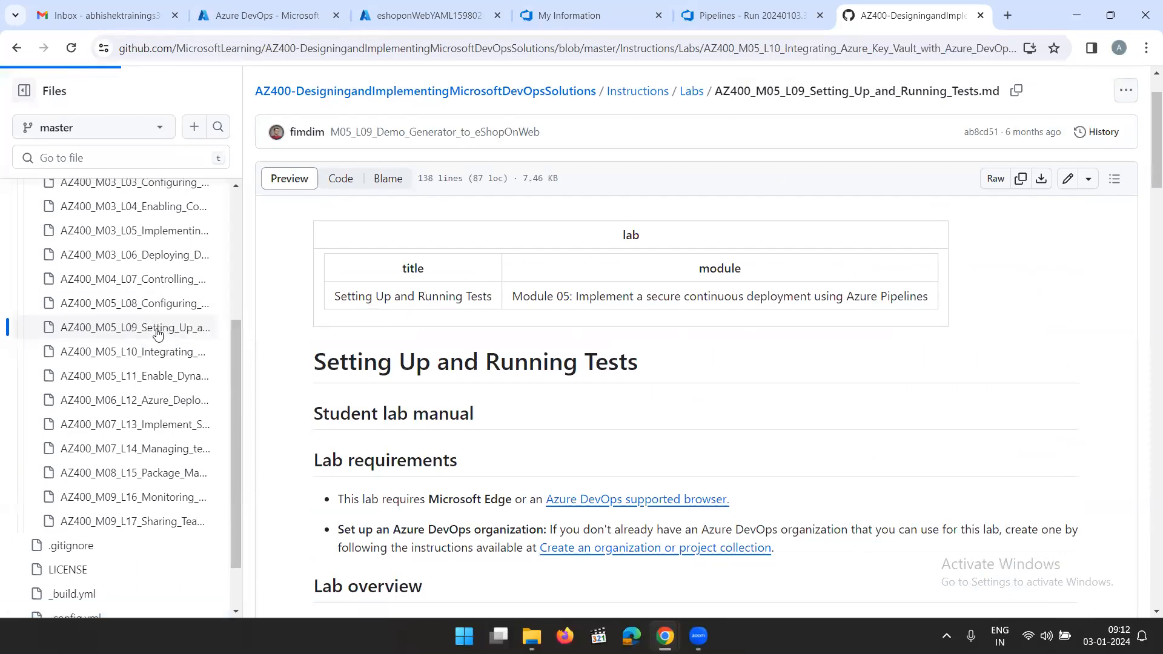
pyautogui.click(157, 328)
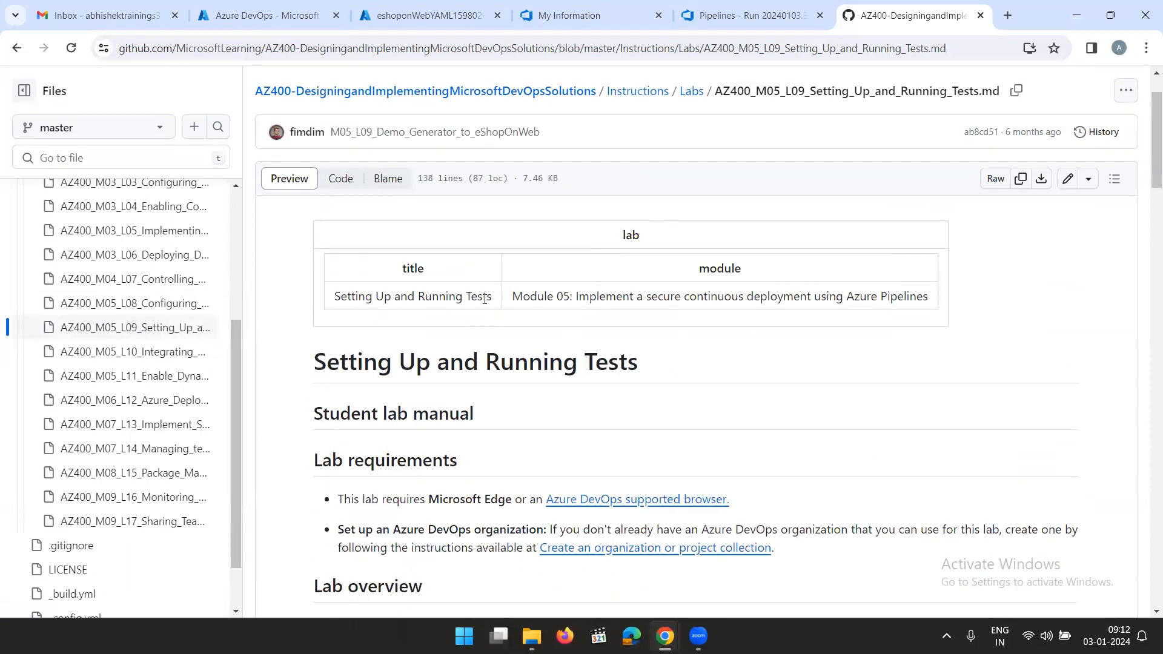
# Check the progress of the pipeline run's Build job and revisit the L08 and L09 lab pages in the lab repository
pyautogui.scroll(-2, 484, 300)
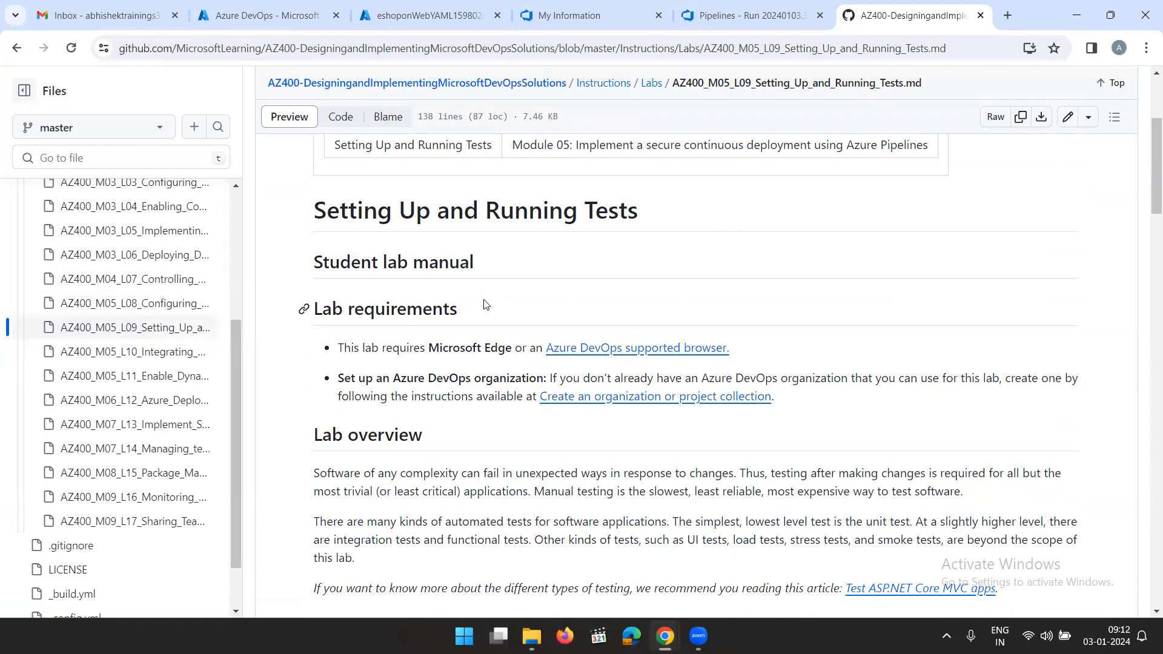
pyautogui.click(795, 27)
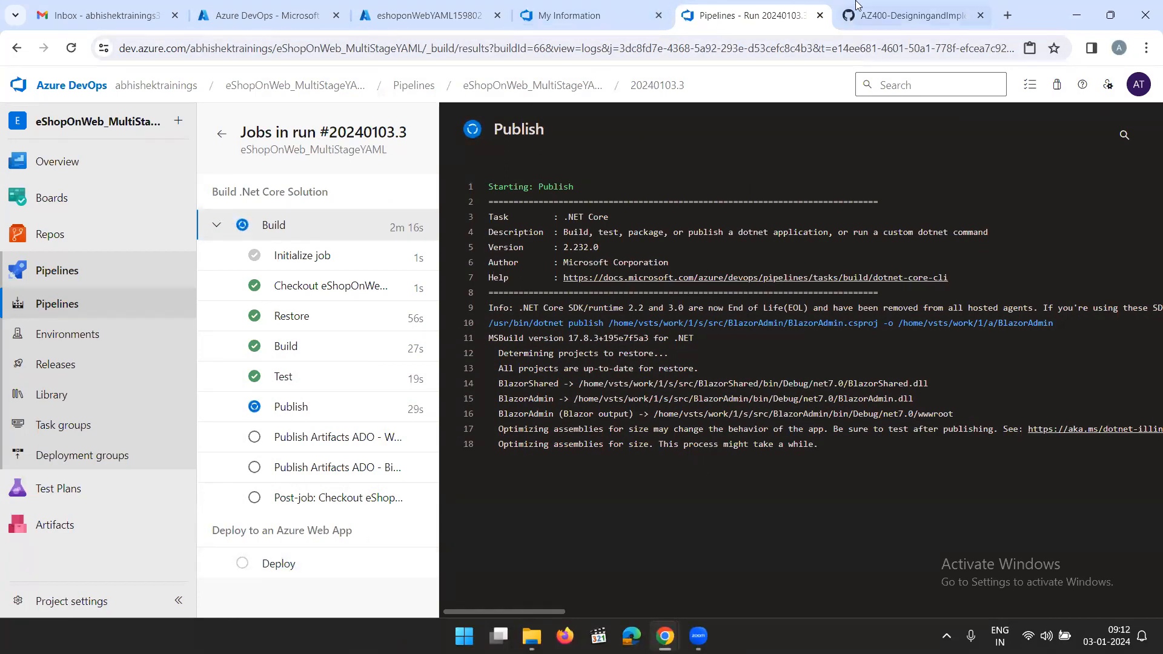
pyautogui.click(889, 16)
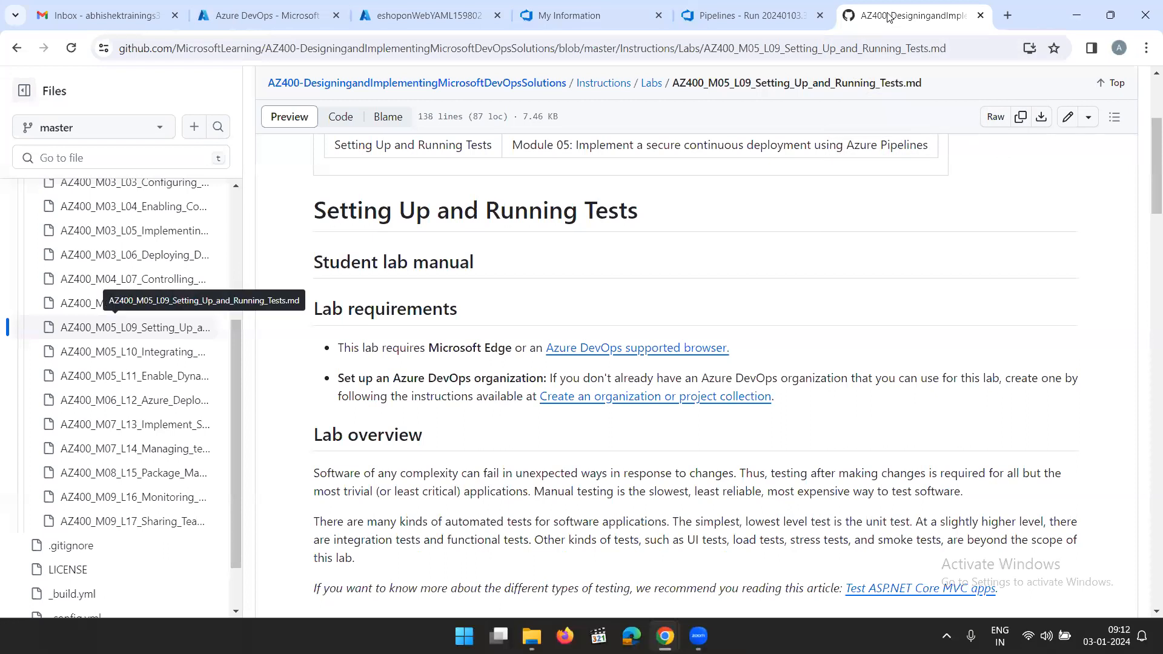
pyautogui.click(121, 303)
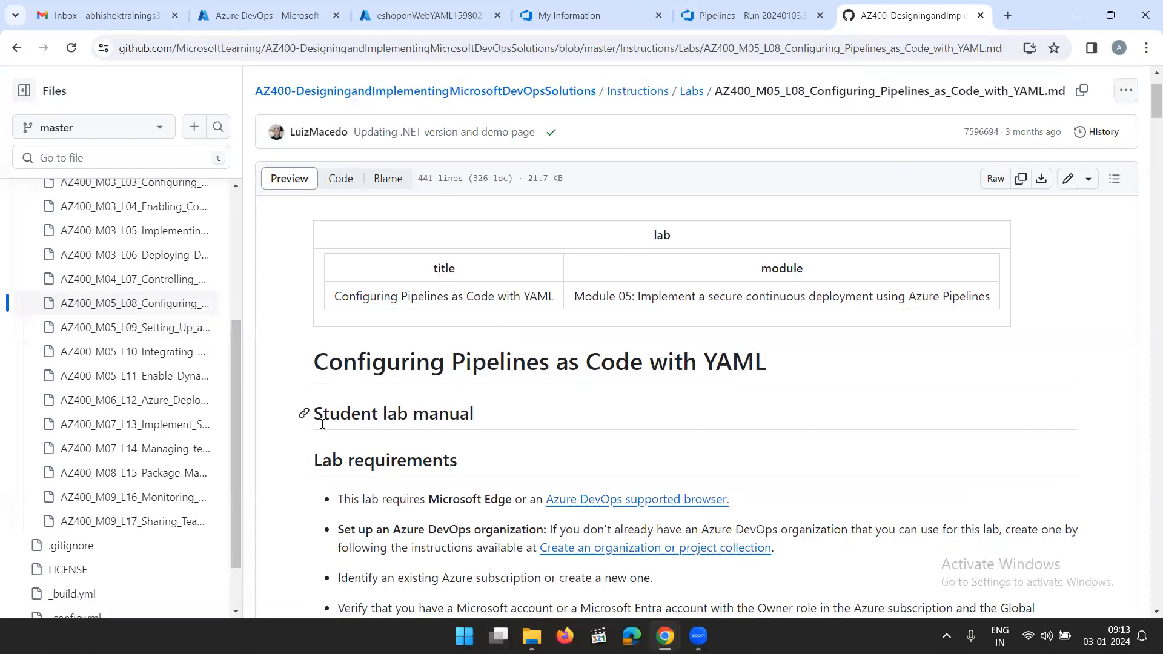
pyautogui.click(121, 327)
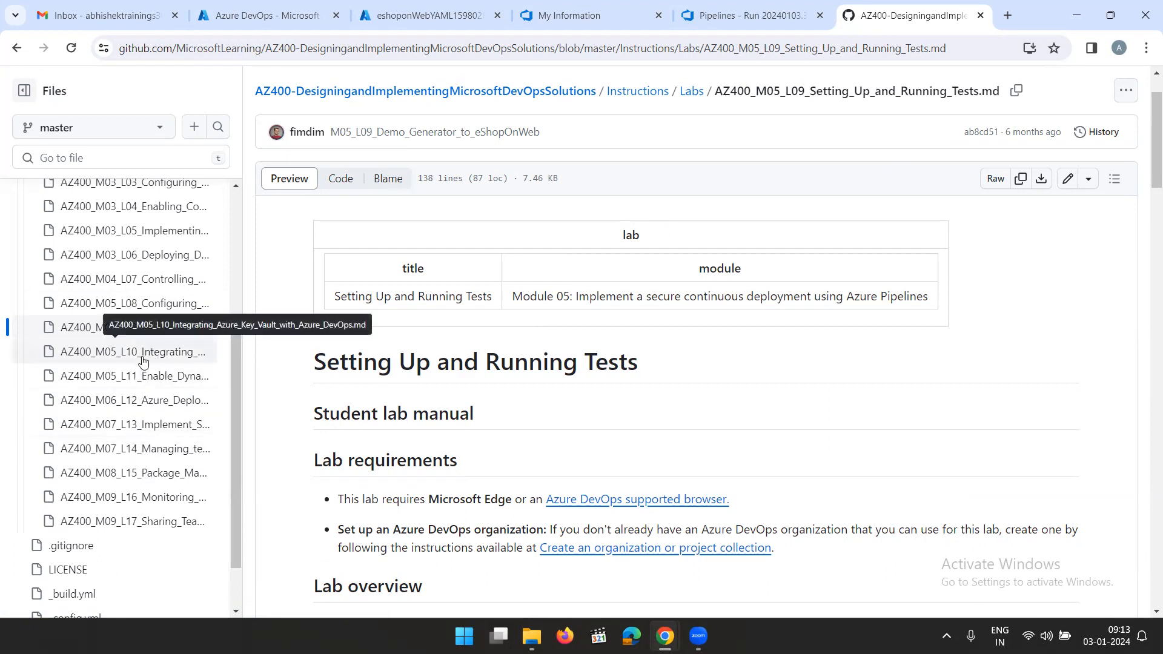
# Read the Setting Up and Running Tests lab's title, overview and list of objectives
pyautogui.moveTo(644, 362); pyautogui.dragTo(314, 363)
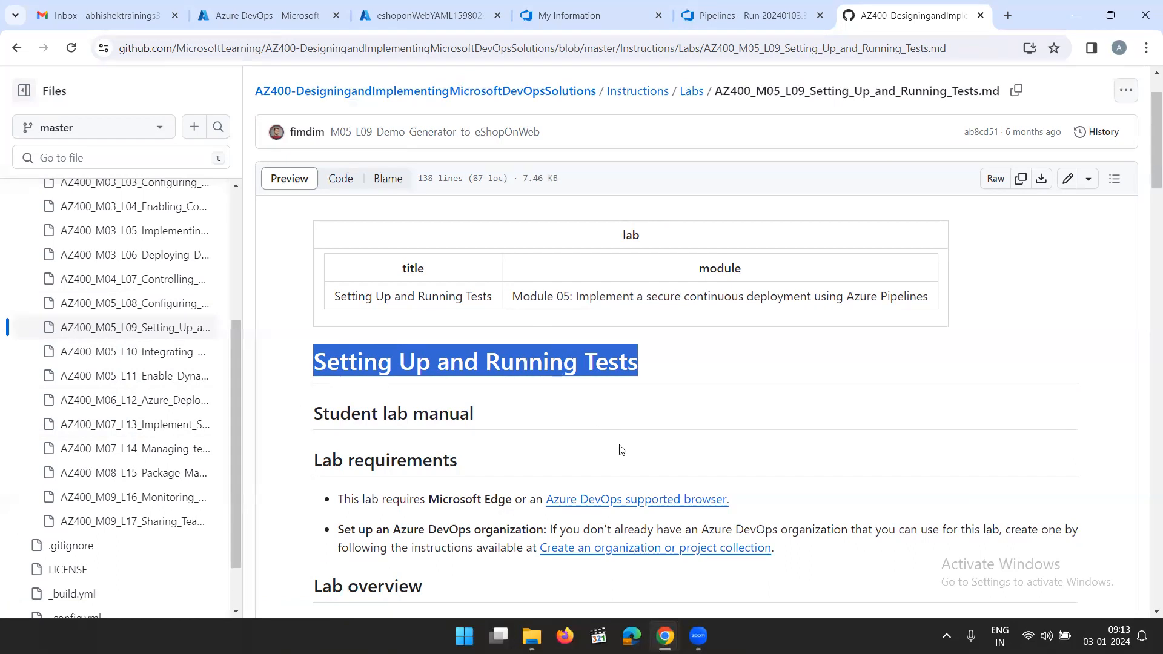
pyautogui.click(610, 397)
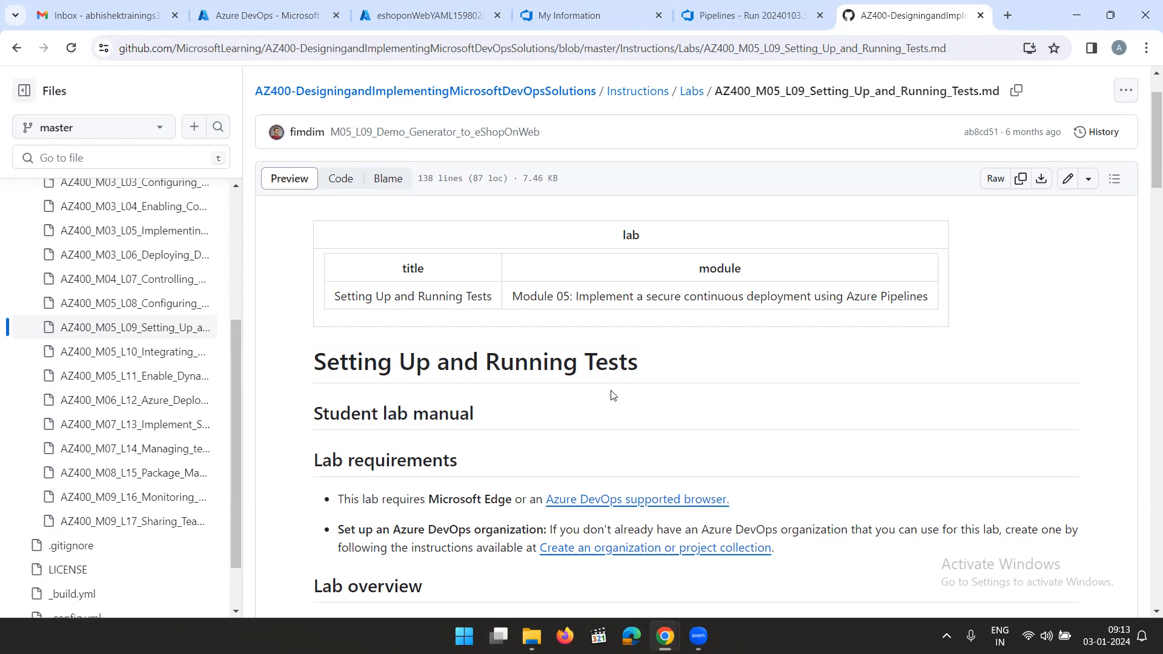
pyautogui.scroll(-3, 612, 395)
pyautogui.scroll(-2, 612, 392)
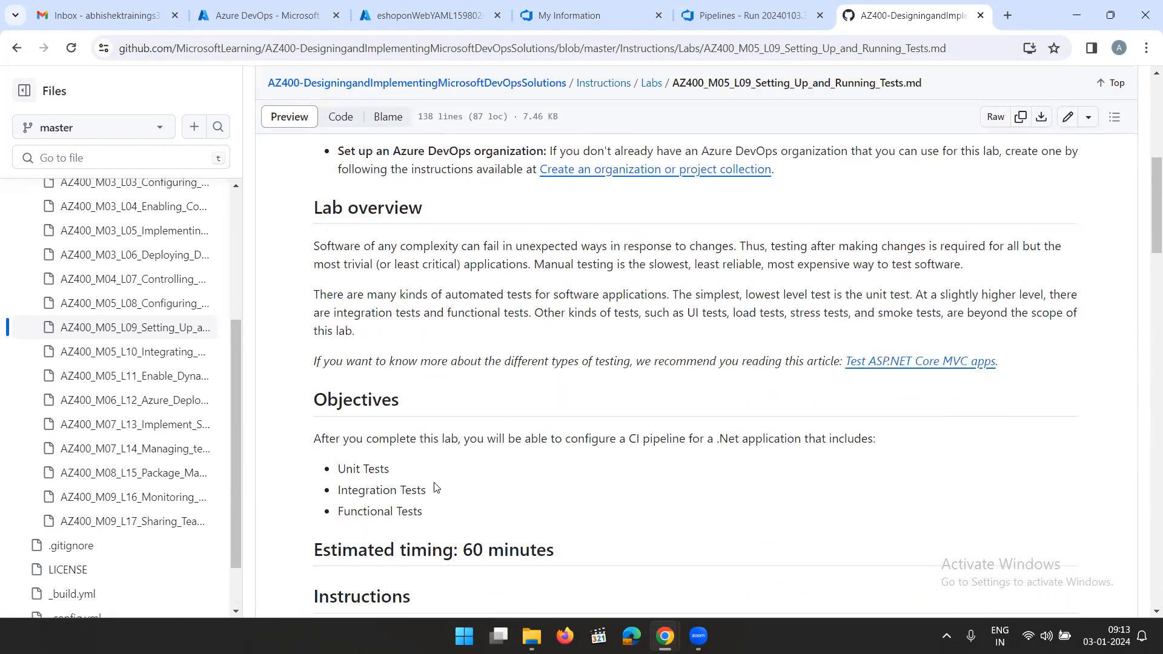
pyautogui.moveTo(445, 514); pyautogui.dragTo(295, 470)
pyautogui.click(422, 506)
pyautogui.moveTo(458, 516); pyautogui.dragTo(301, 474)
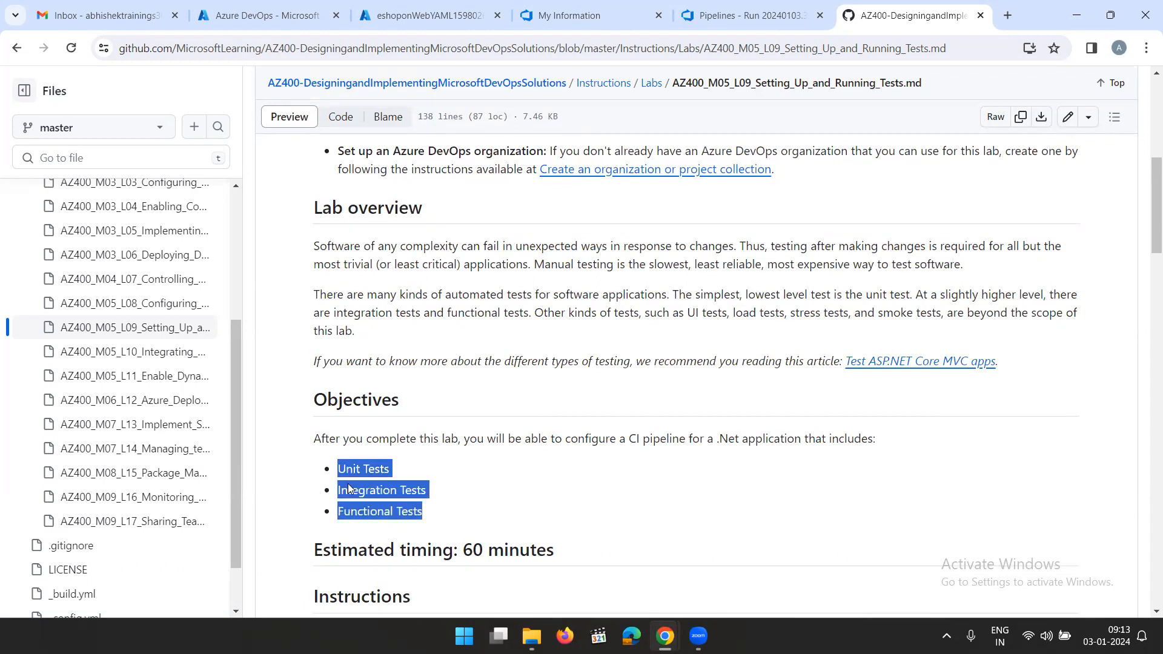
pyautogui.click(468, 494)
pyautogui.scroll(-1, 470, 499)
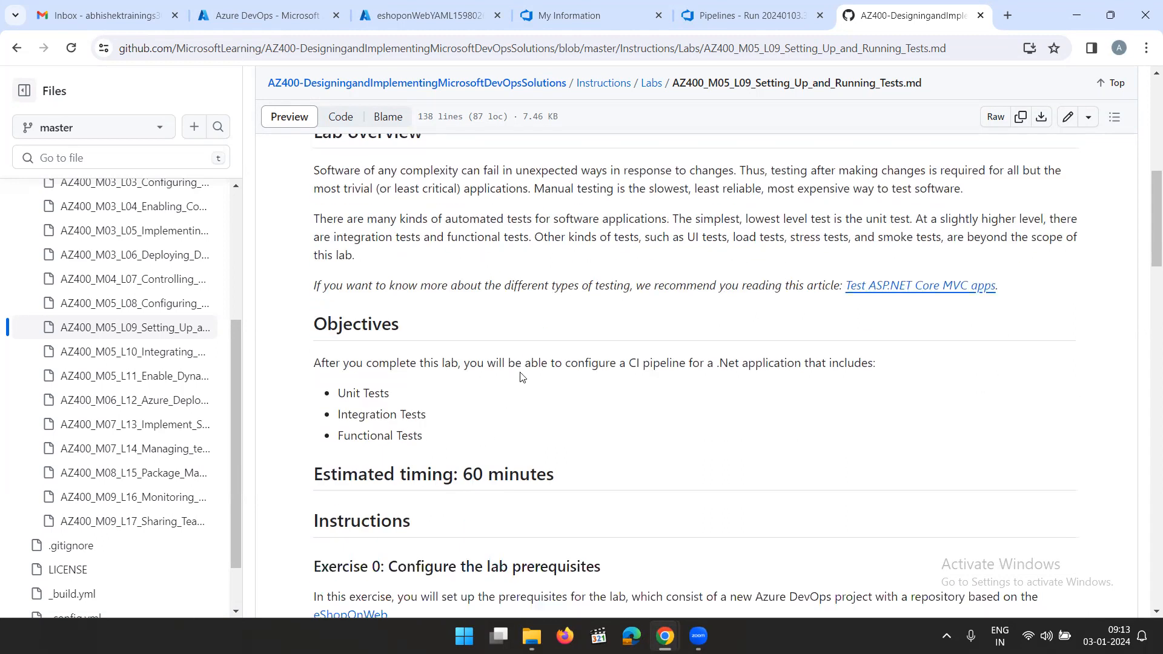
pyautogui.scroll(5, 532, 316)
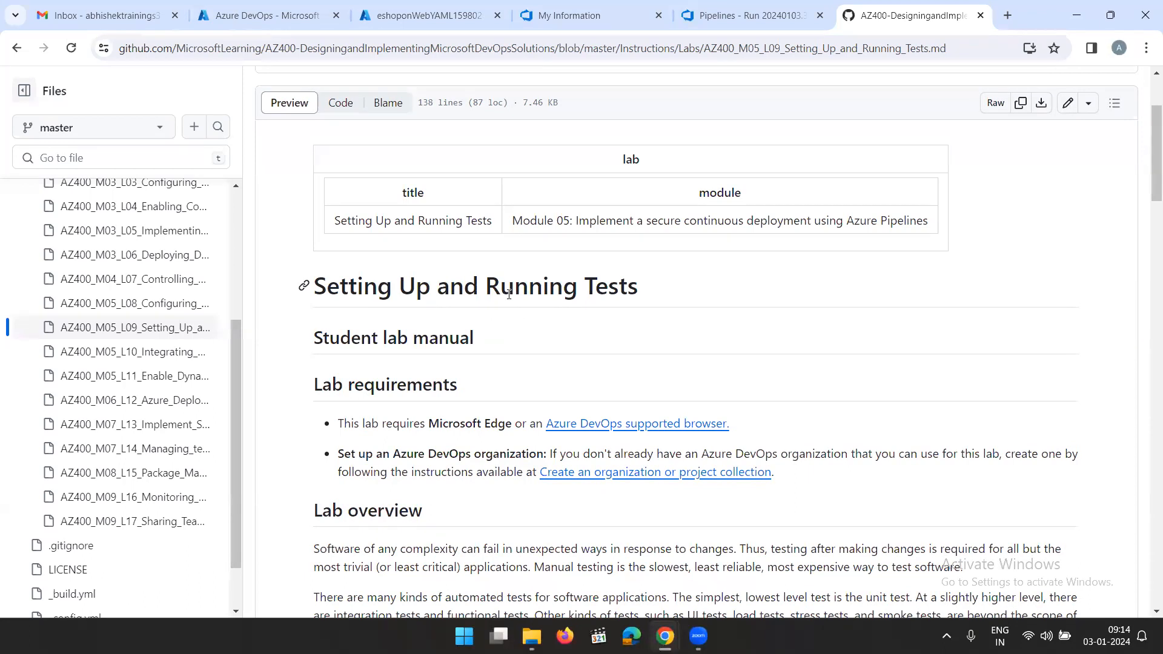
# Review the three test types in the lab objectives: Unit Tests, Integration Tests and Functional Tests
pyautogui.scroll(-5, 509, 294)
pyautogui.moveTo(446, 494); pyautogui.dragTo(307, 496)
pyautogui.click(453, 504)
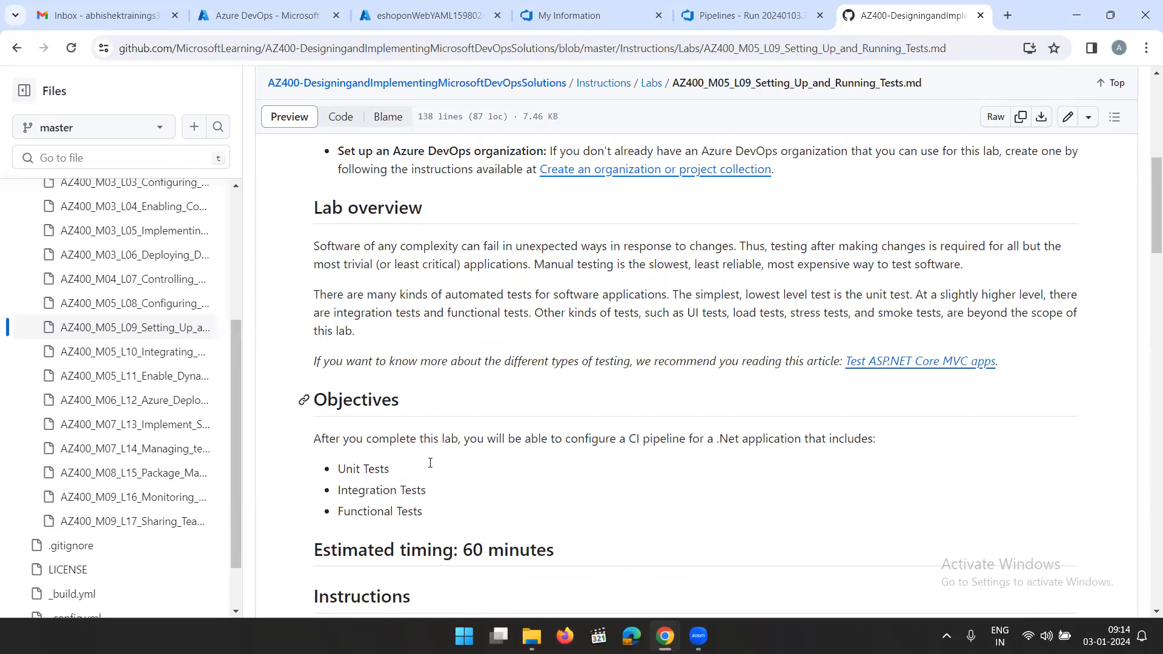
pyautogui.moveTo(426, 490); pyautogui.dragTo(325, 473)
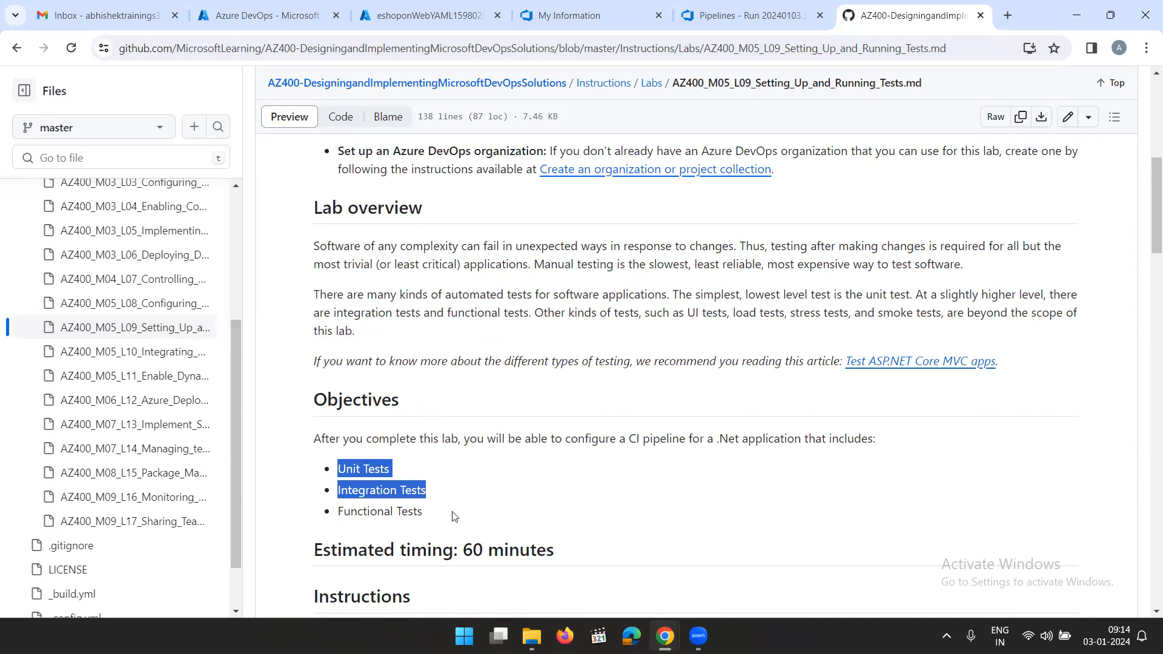
pyautogui.moveTo(437, 518); pyautogui.dragTo(308, 515)
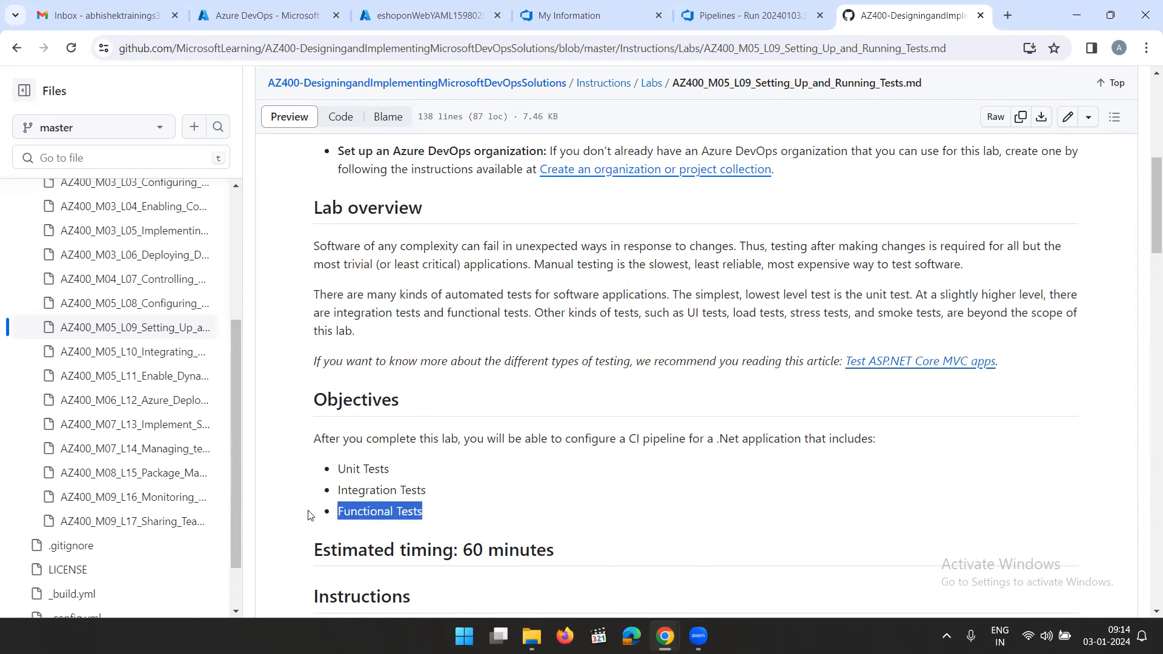
pyautogui.click(482, 515)
pyautogui.moveTo(424, 514); pyautogui.dragTo(336, 515)
pyautogui.click(451, 511)
pyautogui.moveTo(426, 514); pyautogui.dragTo(337, 488)
pyautogui.click(448, 504)
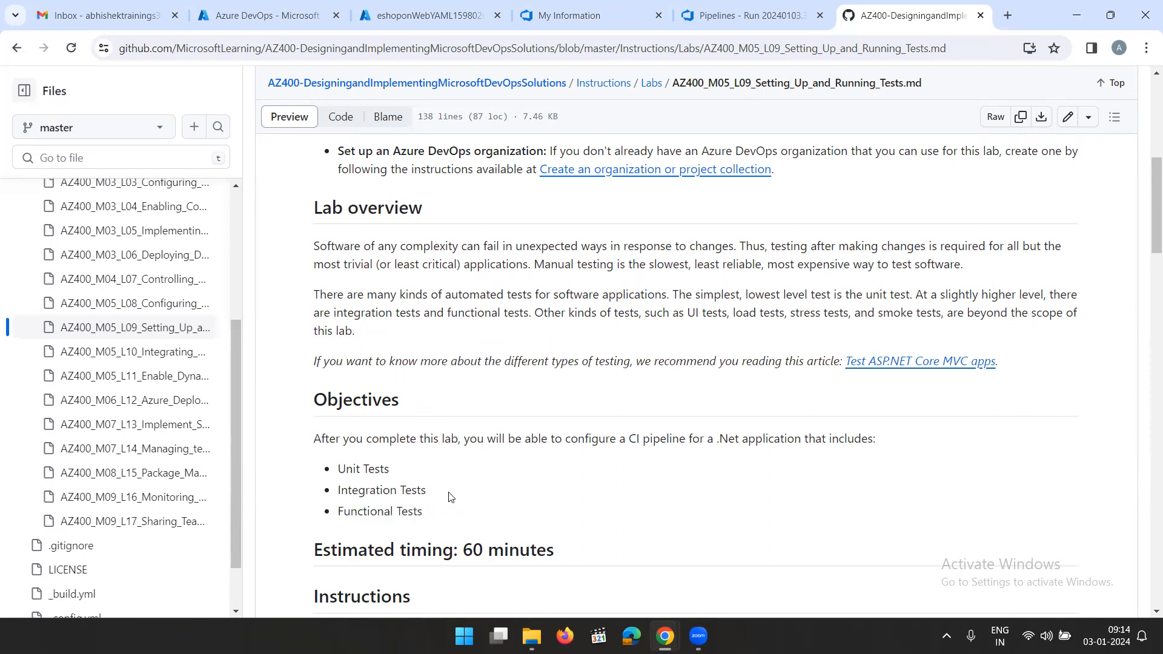
pyautogui.scroll(8, 569, 412)
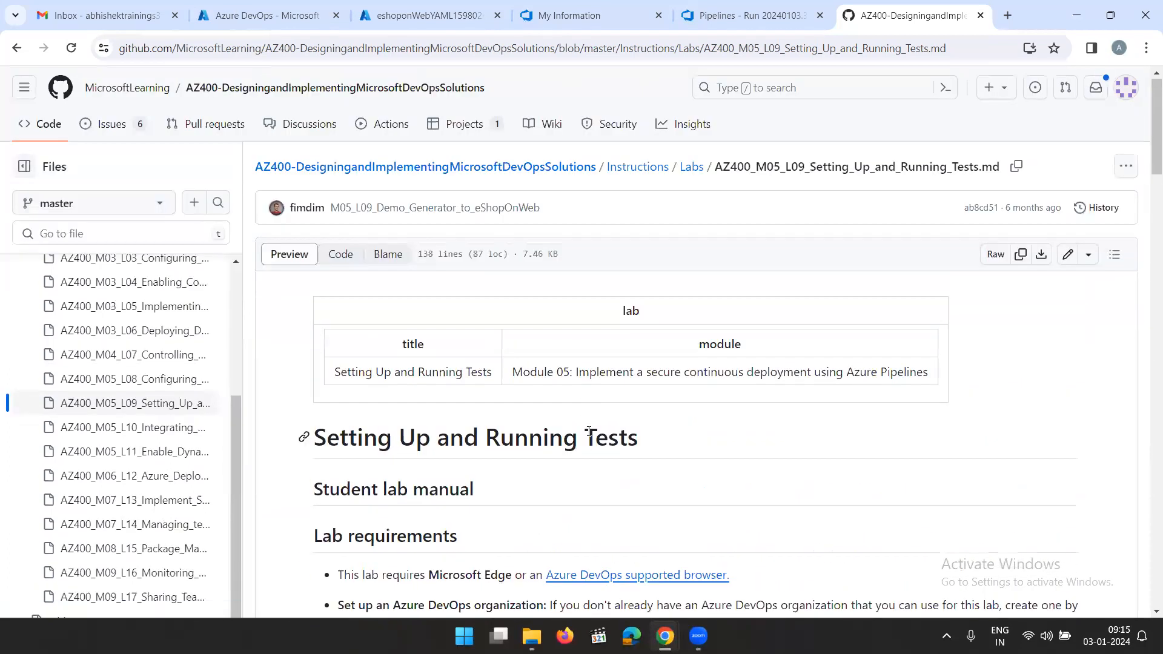
# Switch to Azure DevOps and open the Deploy to an Azure Web App stage of the latest eShopOnWeb_MultiStageYAML run
pyautogui.click(752, 16)
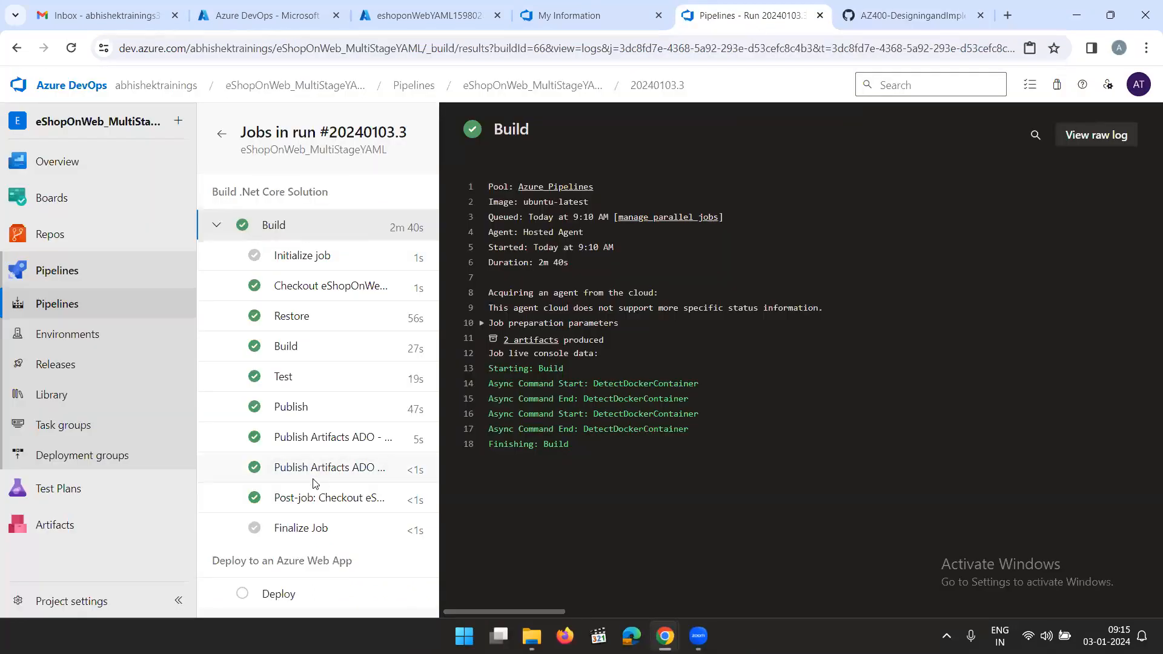
pyautogui.click(77, 305)
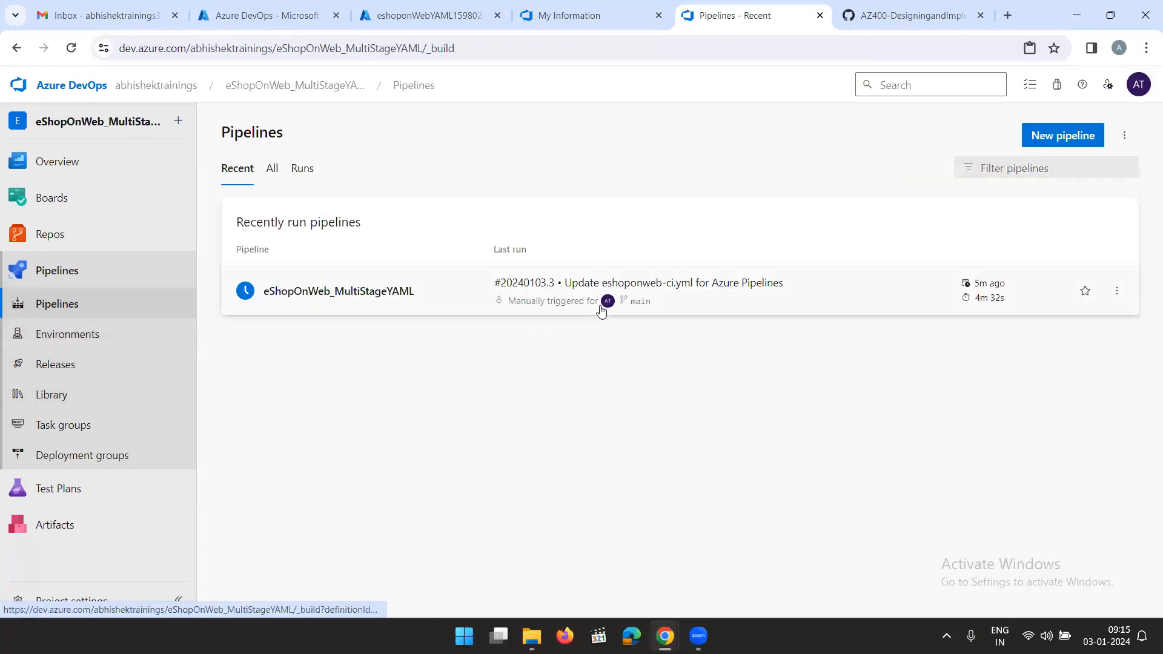
pyautogui.click(775, 299)
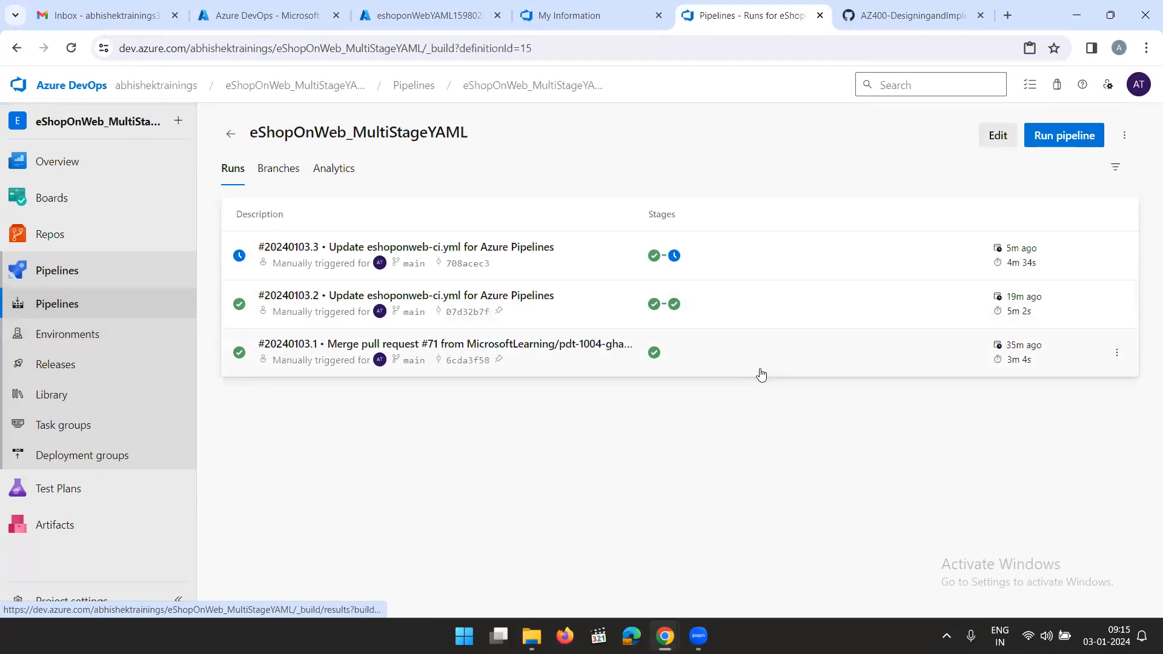
pyautogui.click(770, 259)
pyautogui.scroll(-8, 770, 258)
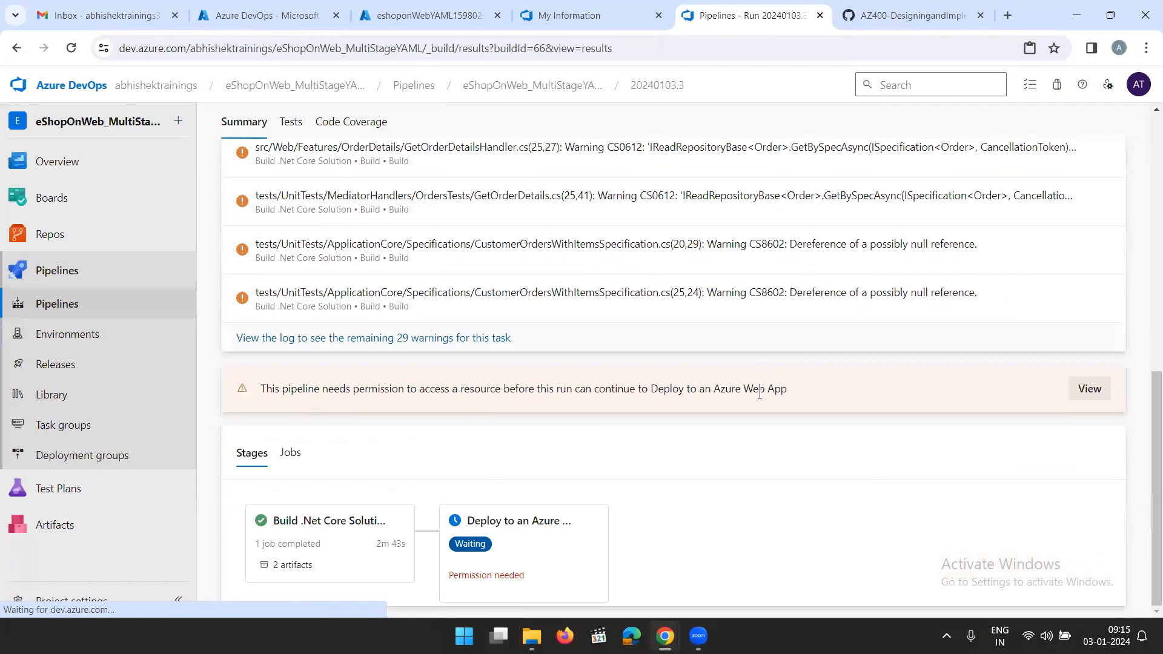
pyautogui.click(503, 564)
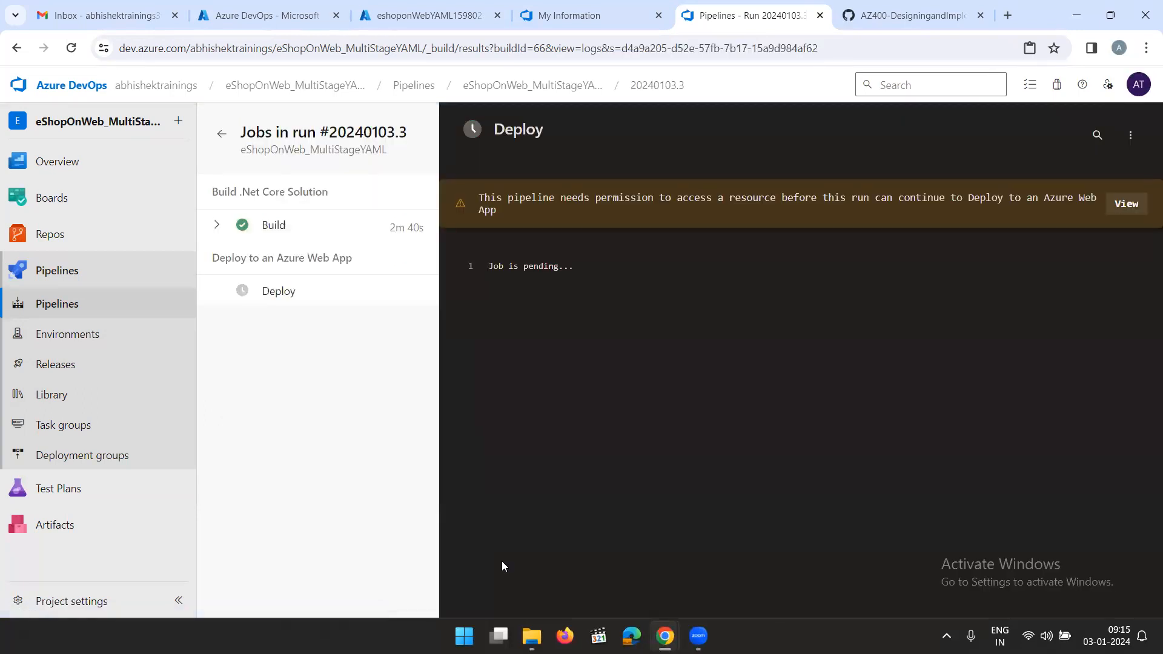
# Permit the pipeline to access the approvals environment for the Deploy to an Azure Web App stage, and open the Deploy job
pyautogui.click(1128, 205)
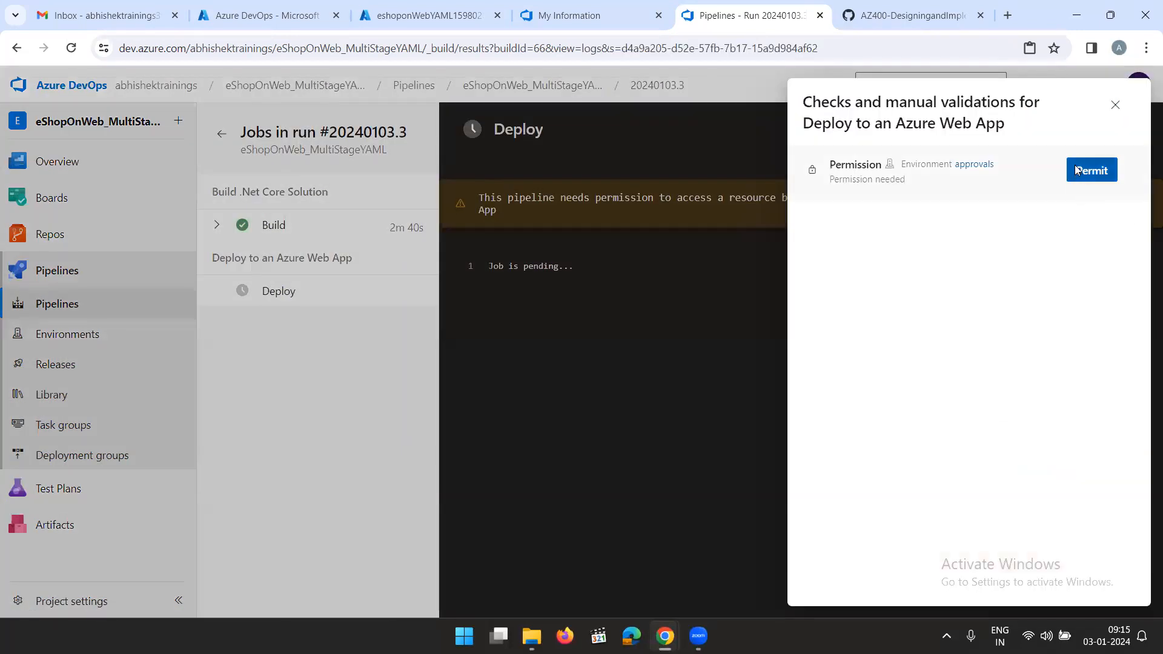
pyautogui.click(1076, 167)
pyautogui.click(722, 386)
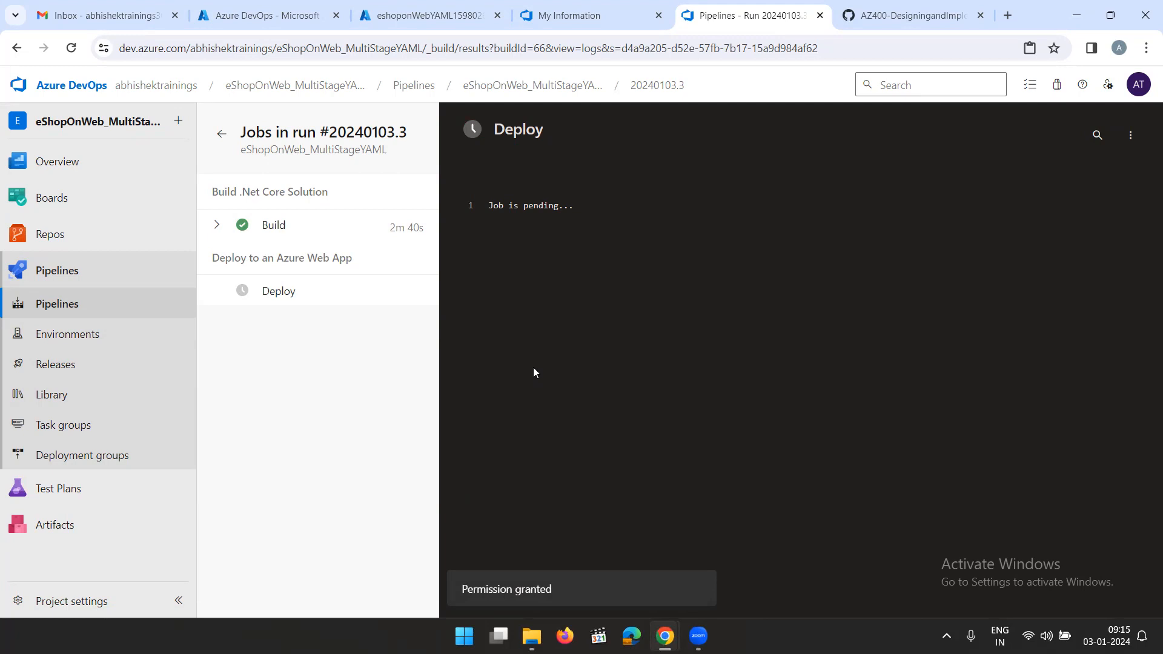
pyautogui.click(270, 297)
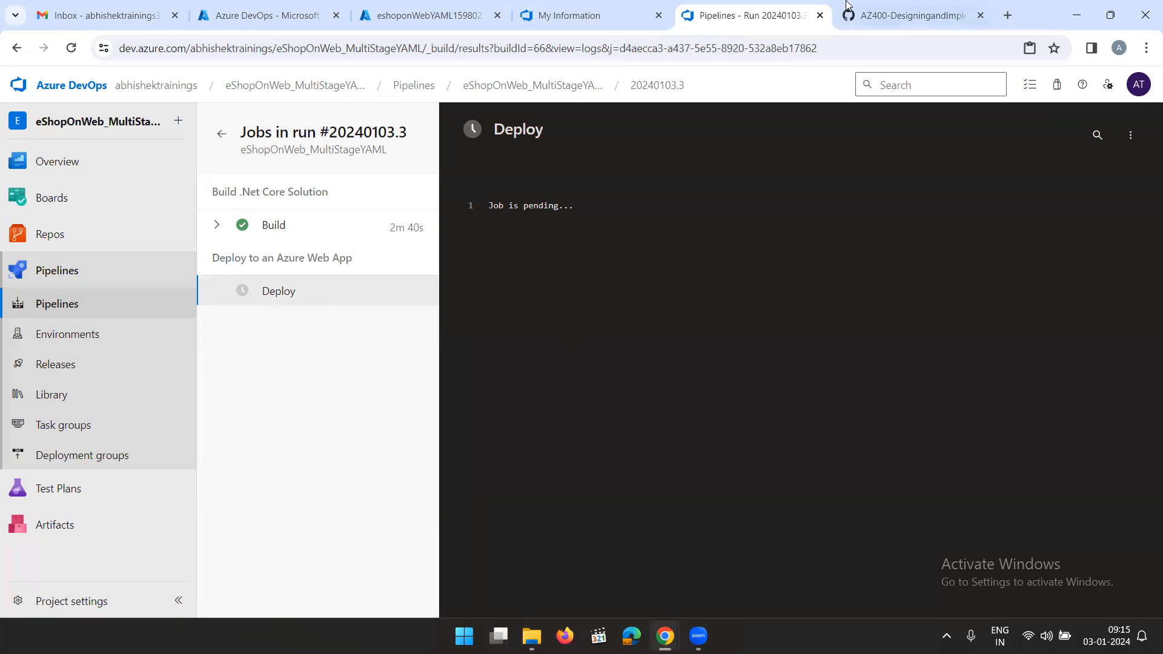
# Reread the Configuring Pipelines as Code with YAML lab's Deploy stage snippet and its steps for approving the deployment
pyautogui.click(895, 15)
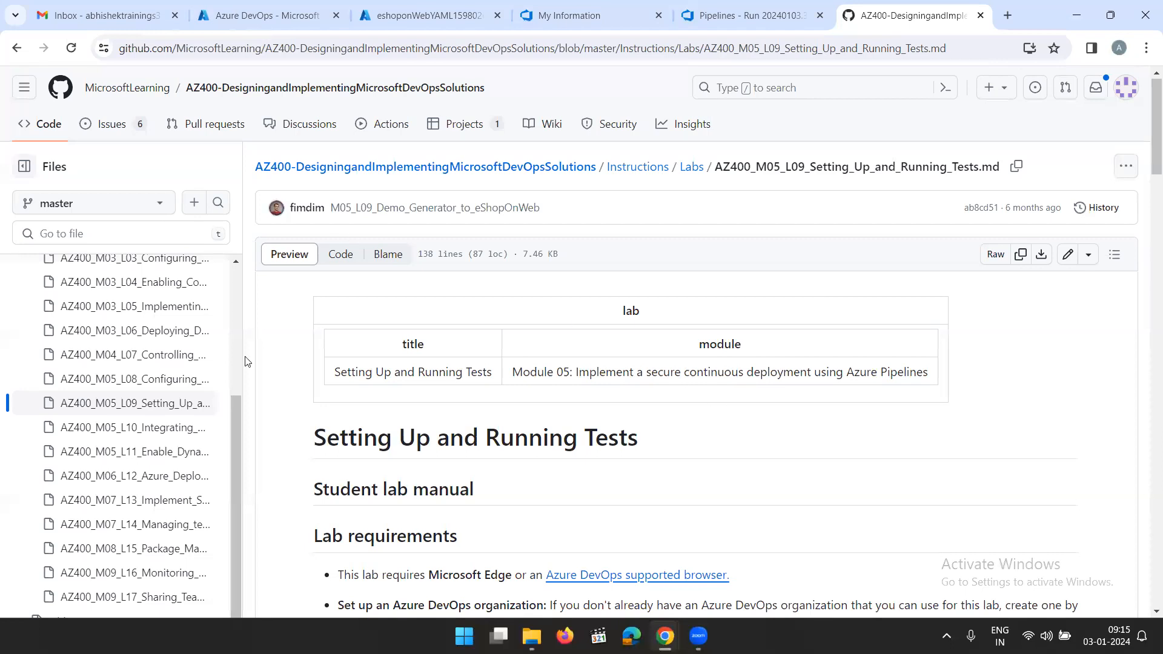
pyautogui.click(122, 380)
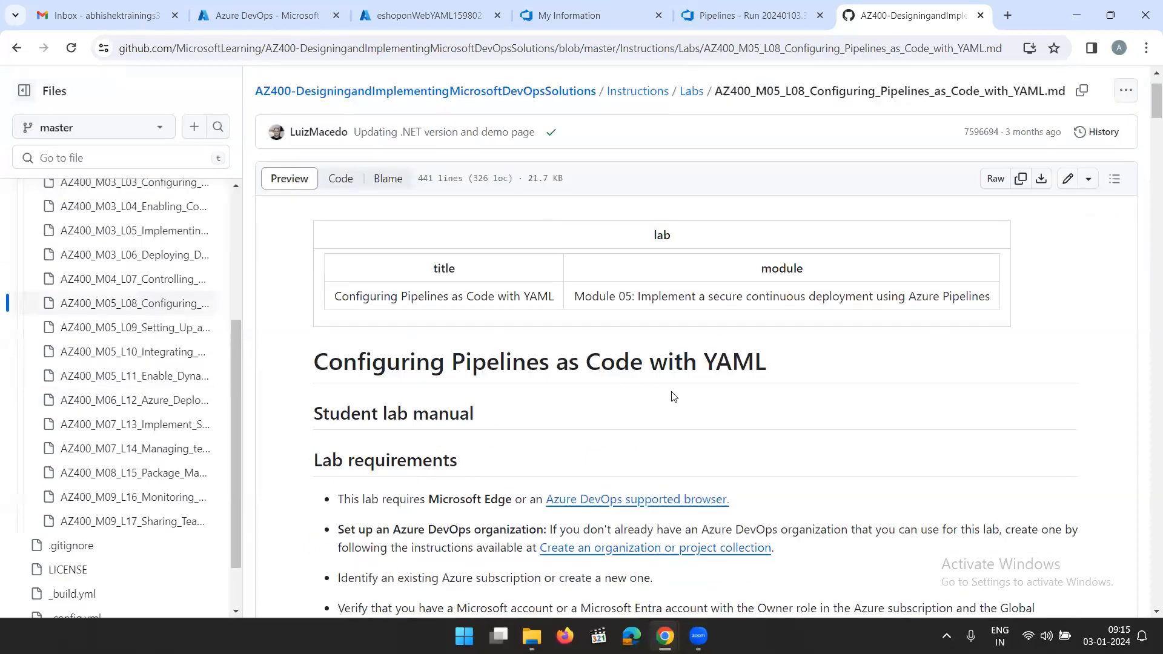
pyautogui.scroll(-20, 674, 397)
pyautogui.scroll(-20, 685, 365)
pyautogui.scroll(-20, 685, 364)
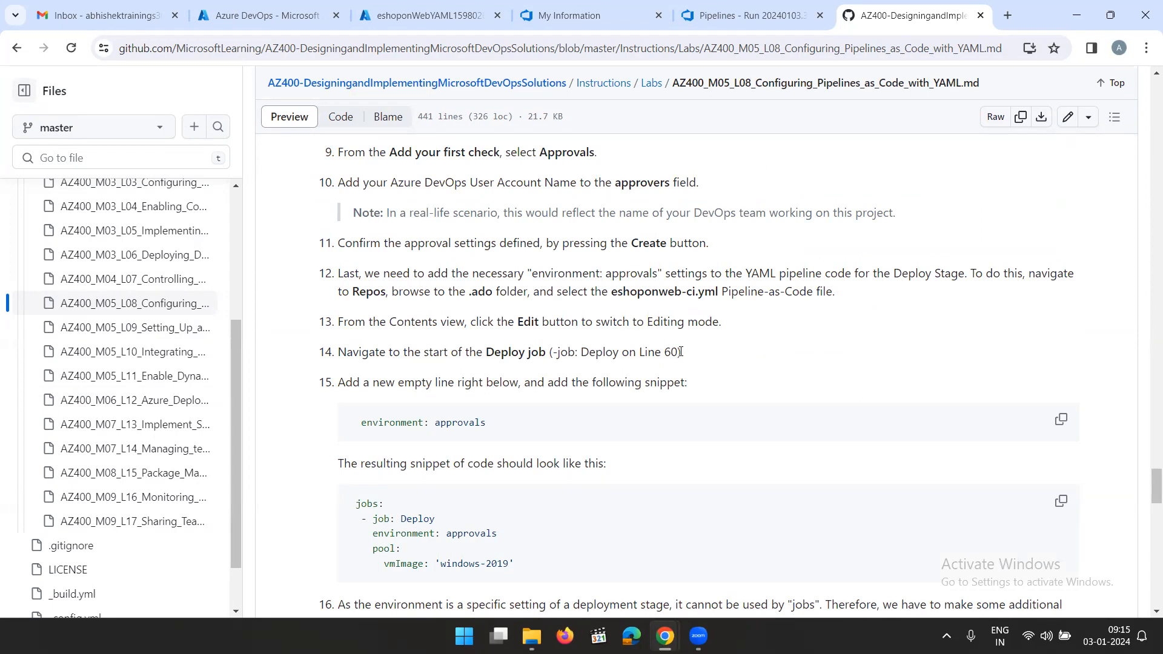
pyautogui.scroll(-20, 680, 352)
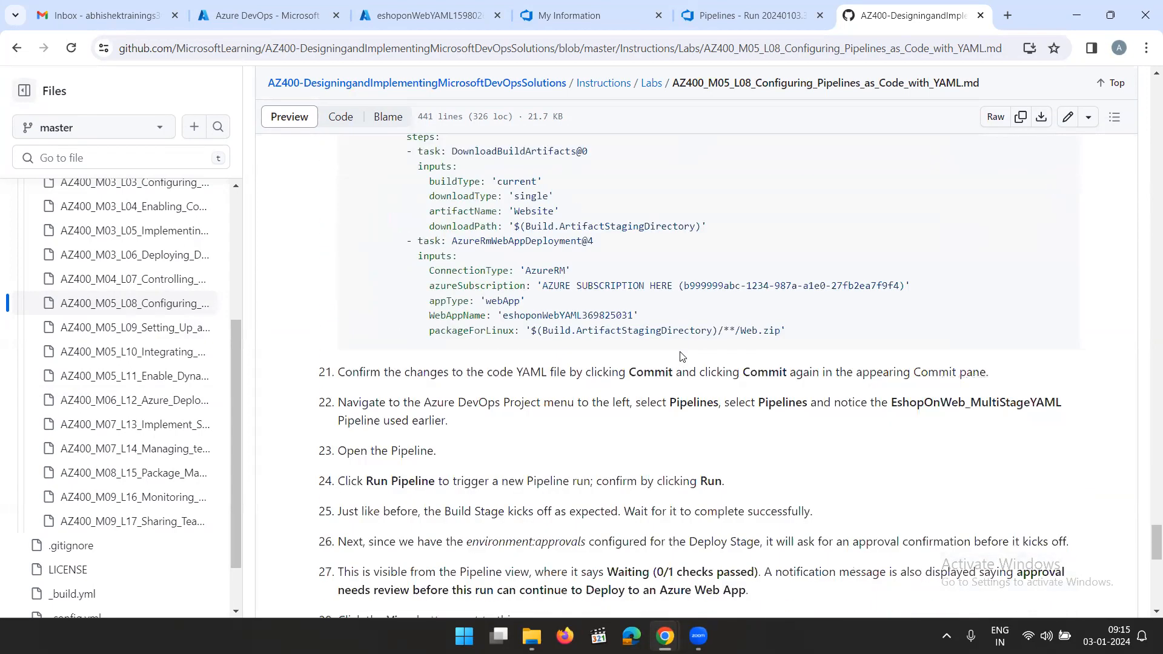
pyautogui.scroll(-1, 683, 356)
pyautogui.scroll(2, 683, 357)
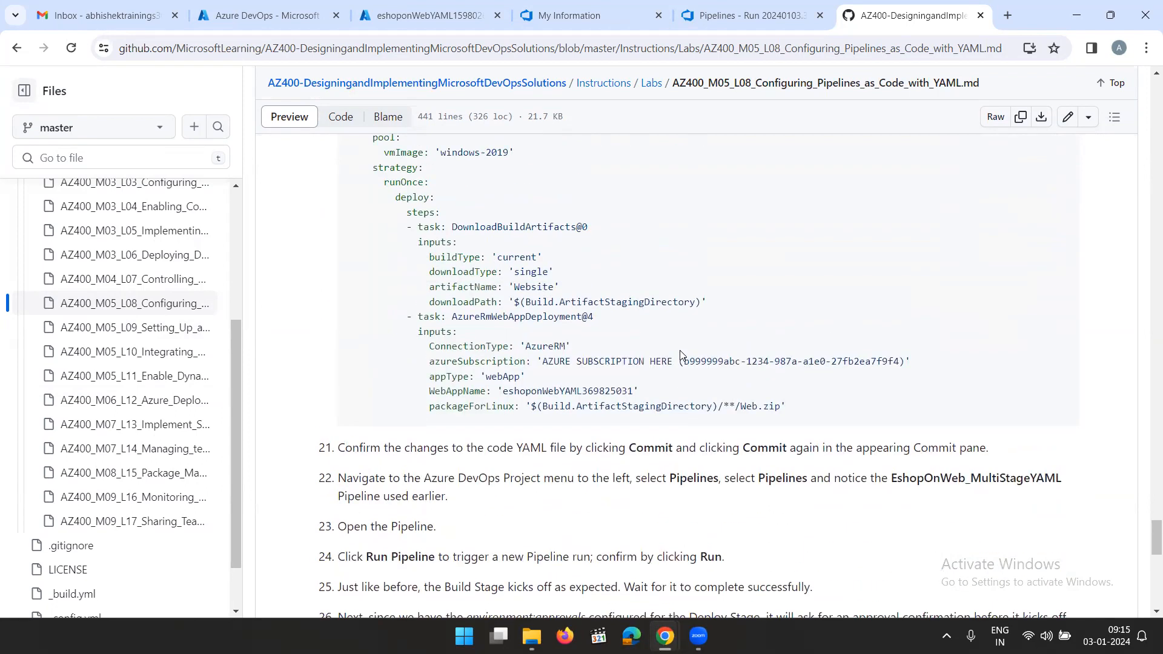
pyautogui.scroll(2, 681, 356)
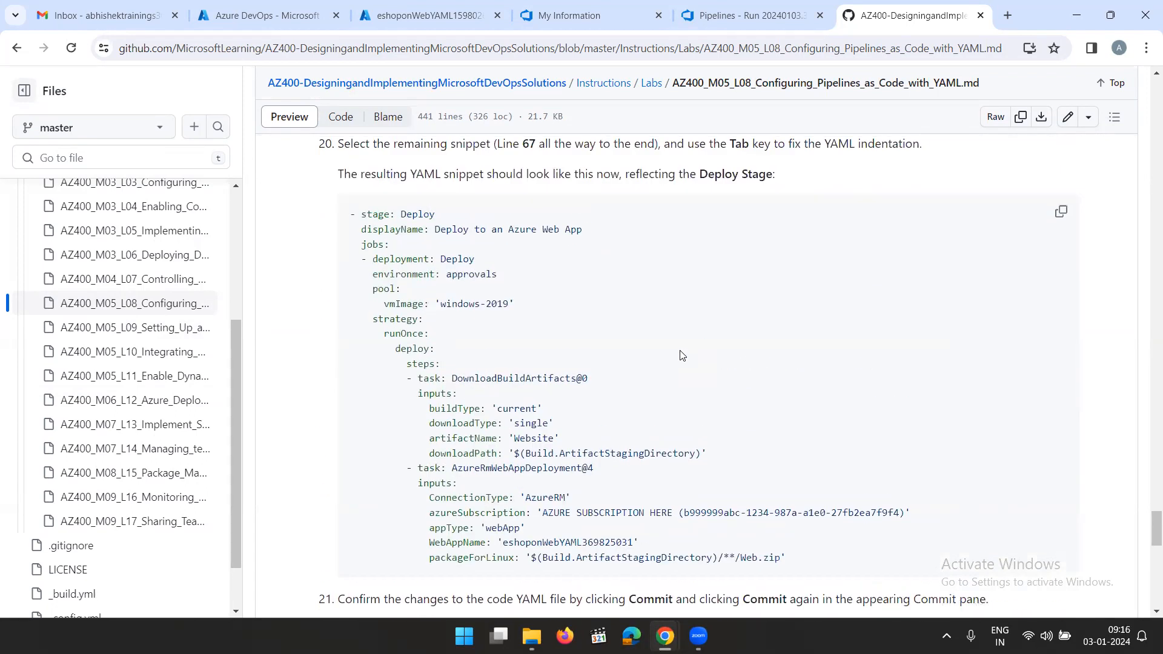
pyautogui.scroll(-6, 683, 356)
pyautogui.scroll(-3, 683, 357)
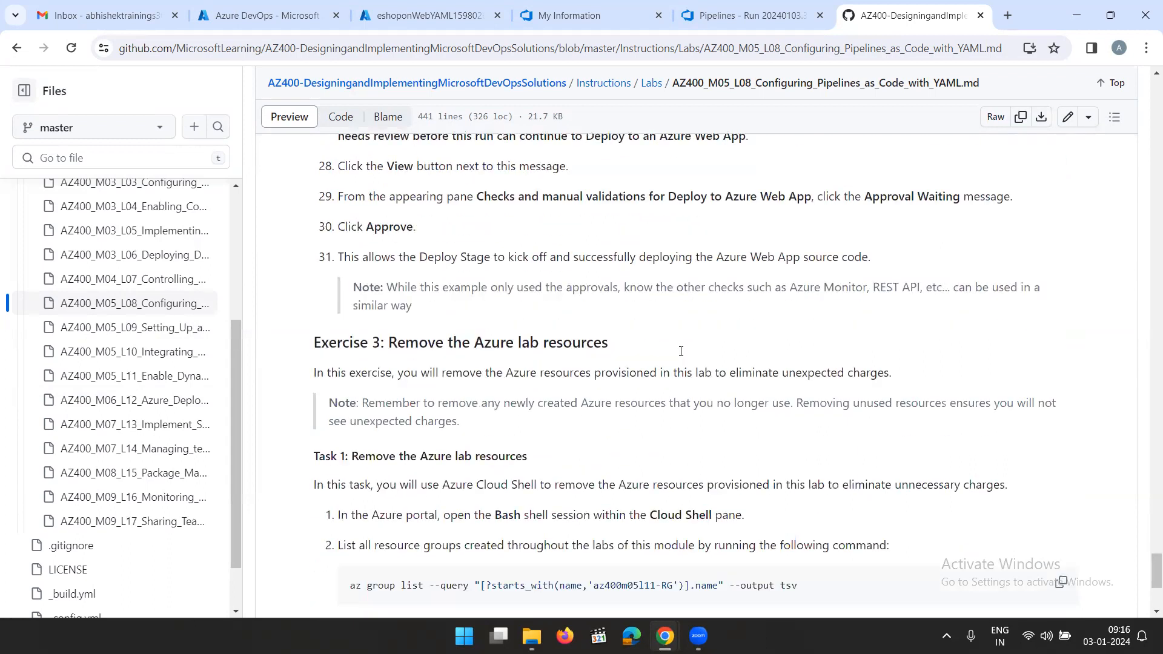
pyautogui.scroll(1, 304, 343)
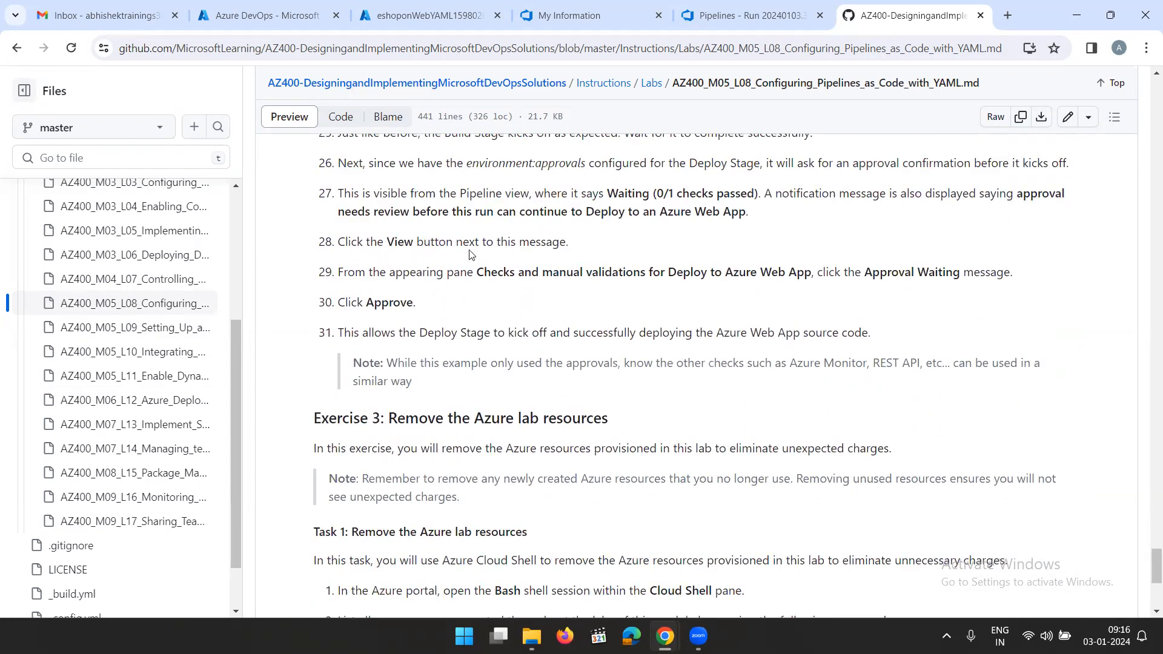
pyautogui.scroll(2, 549, 249)
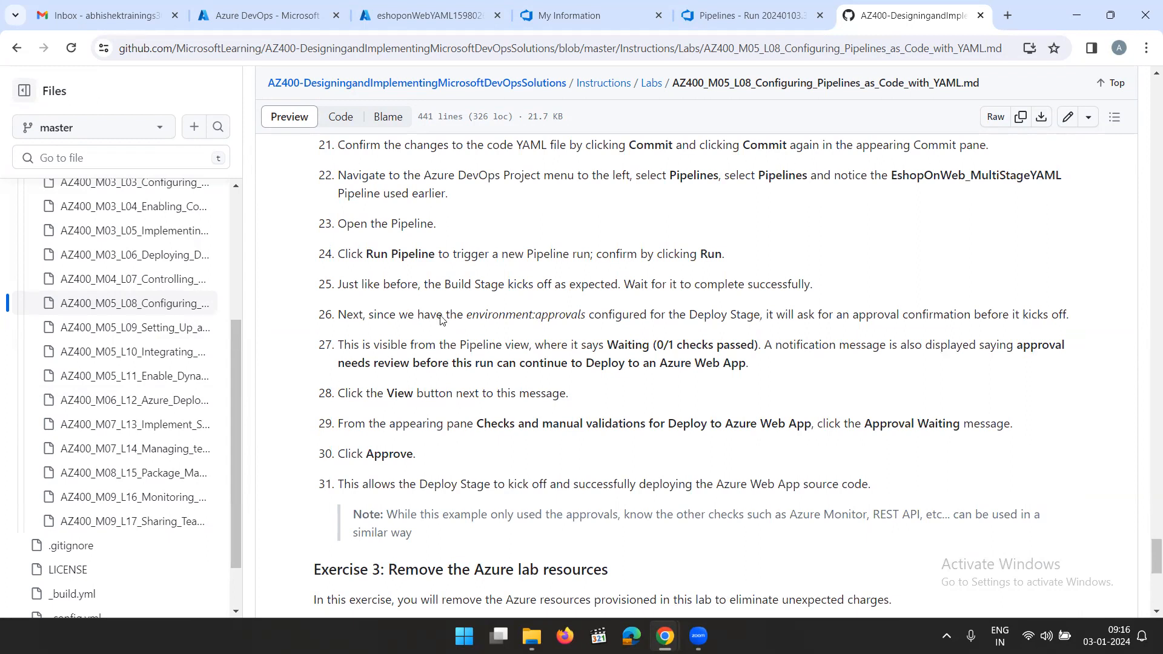
# Switch to Azure DevOps and open the summary of the eShopOnWeb_MultiStageYAML pipeline's run #20240103.3
pyautogui.click(750, 20)
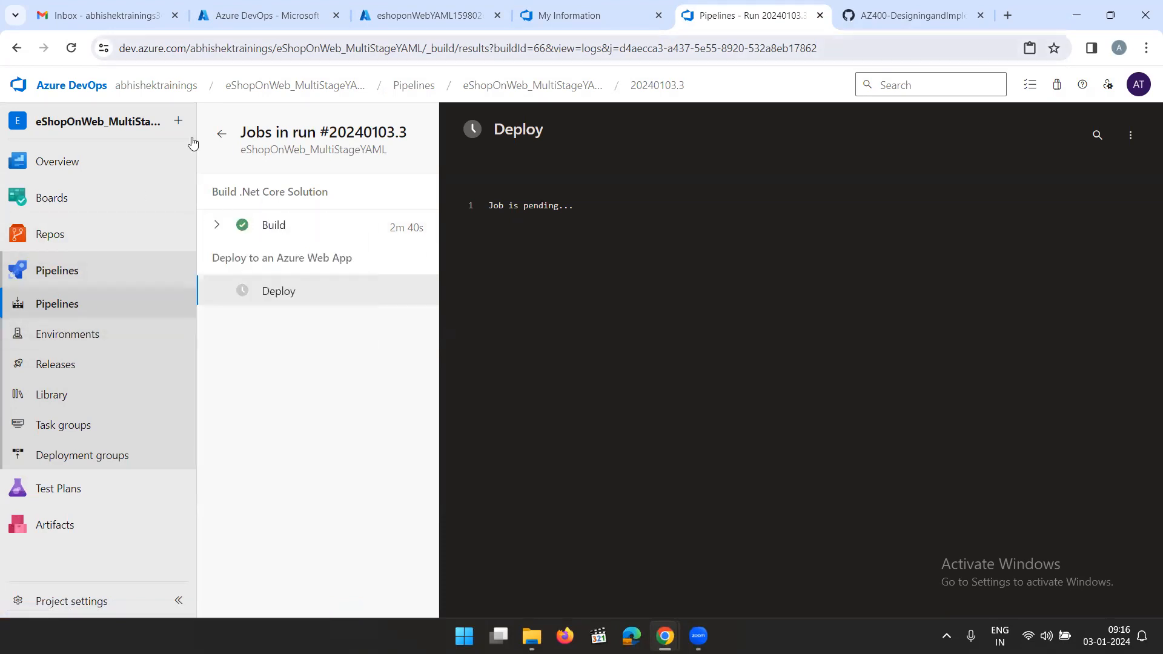
pyautogui.click(73, 274)
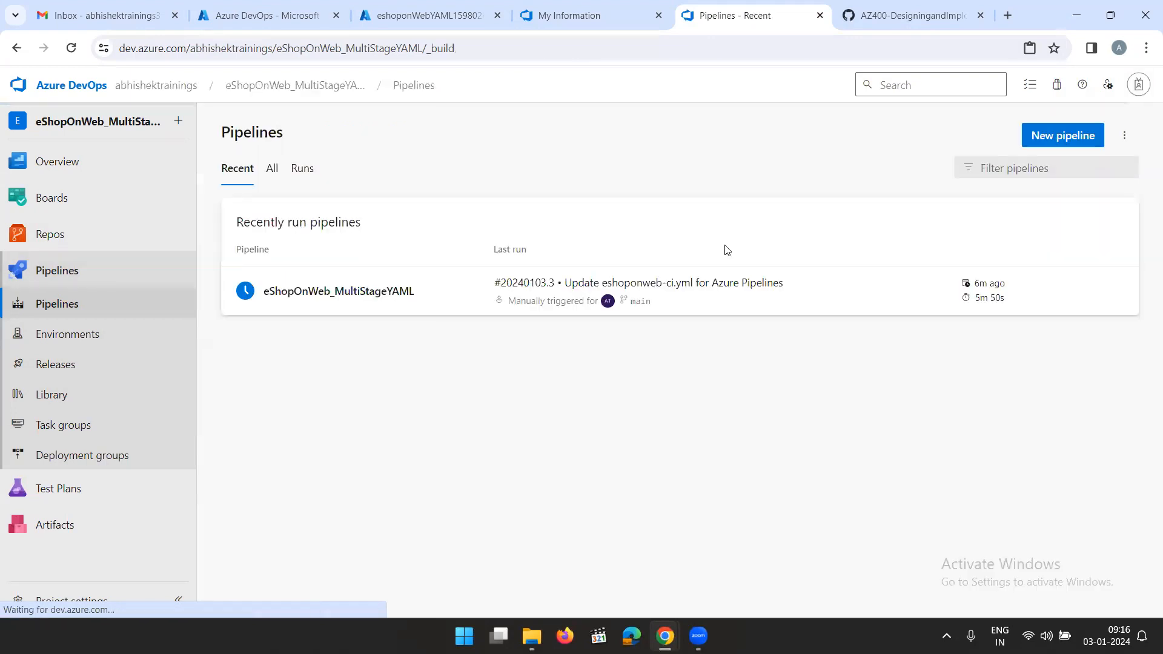
pyautogui.click(797, 293)
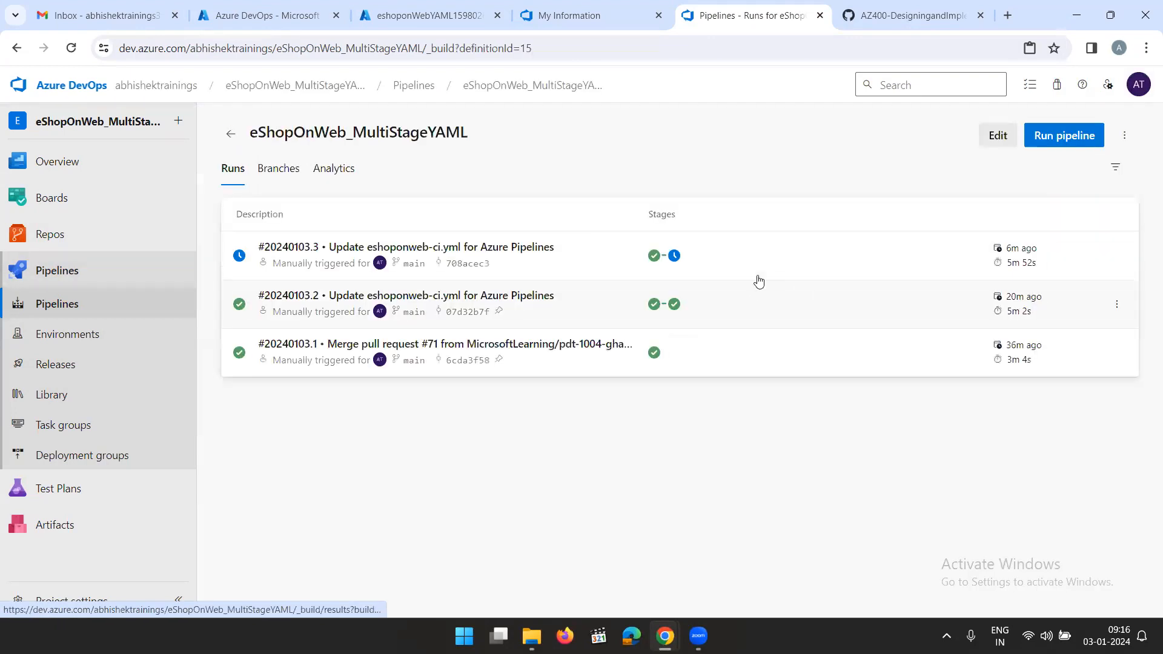
pyautogui.click(771, 265)
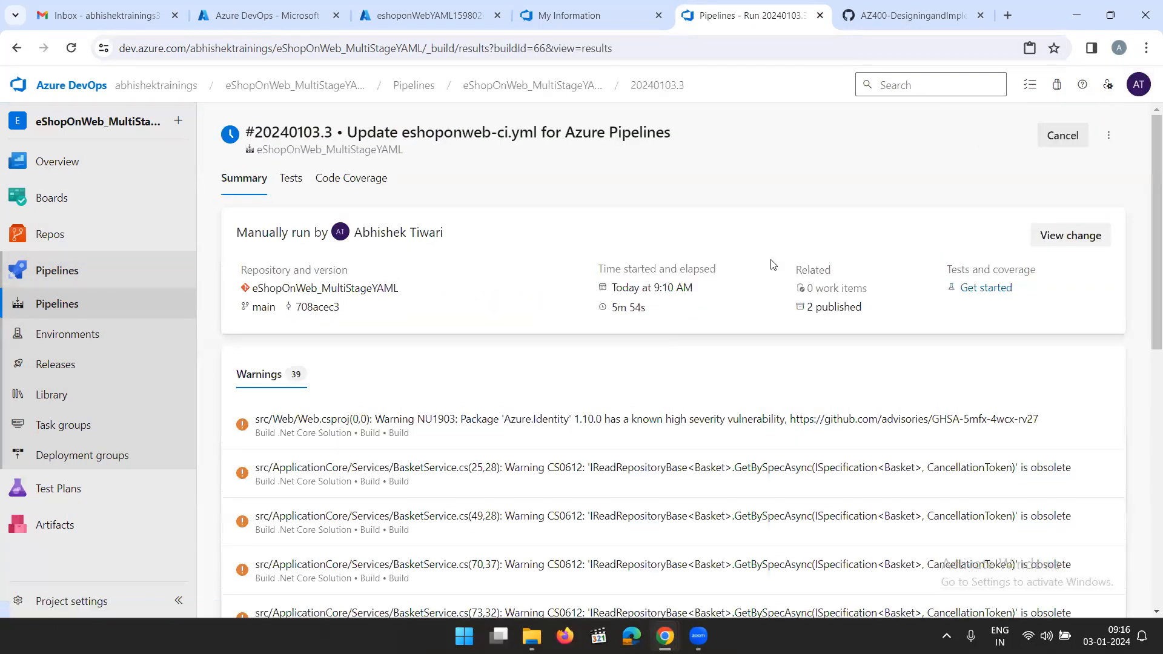
pyautogui.scroll(-10, 772, 270)
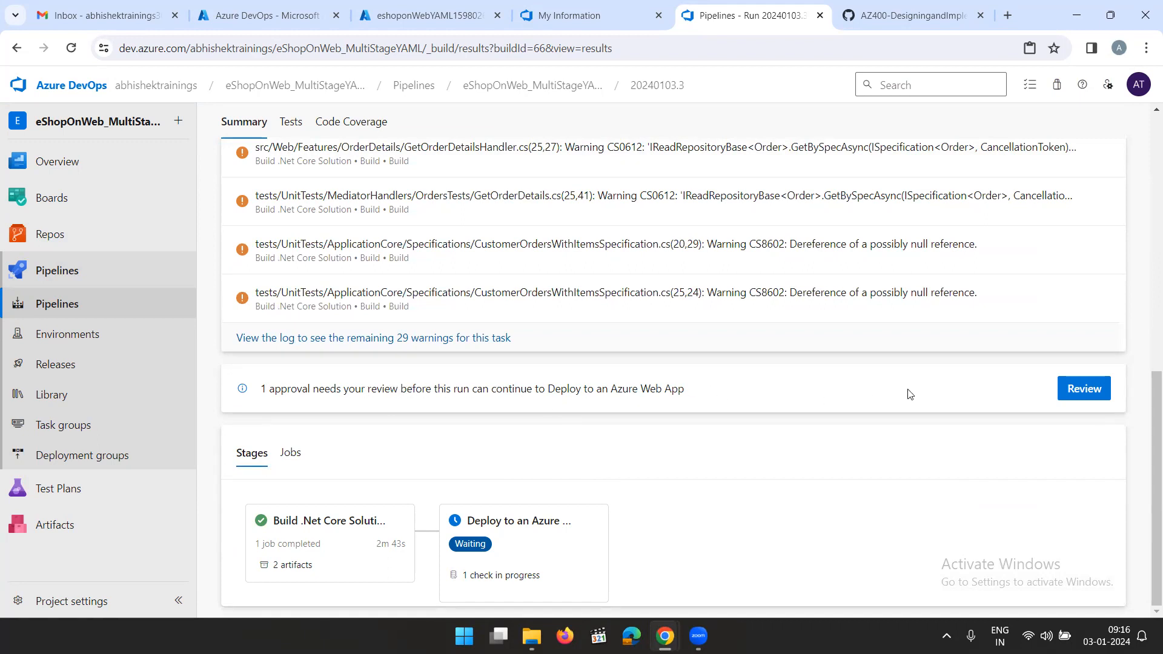
# Approve the pending deployment to the Azure Web App with the comment "Approved"
pyautogui.click(1070, 389)
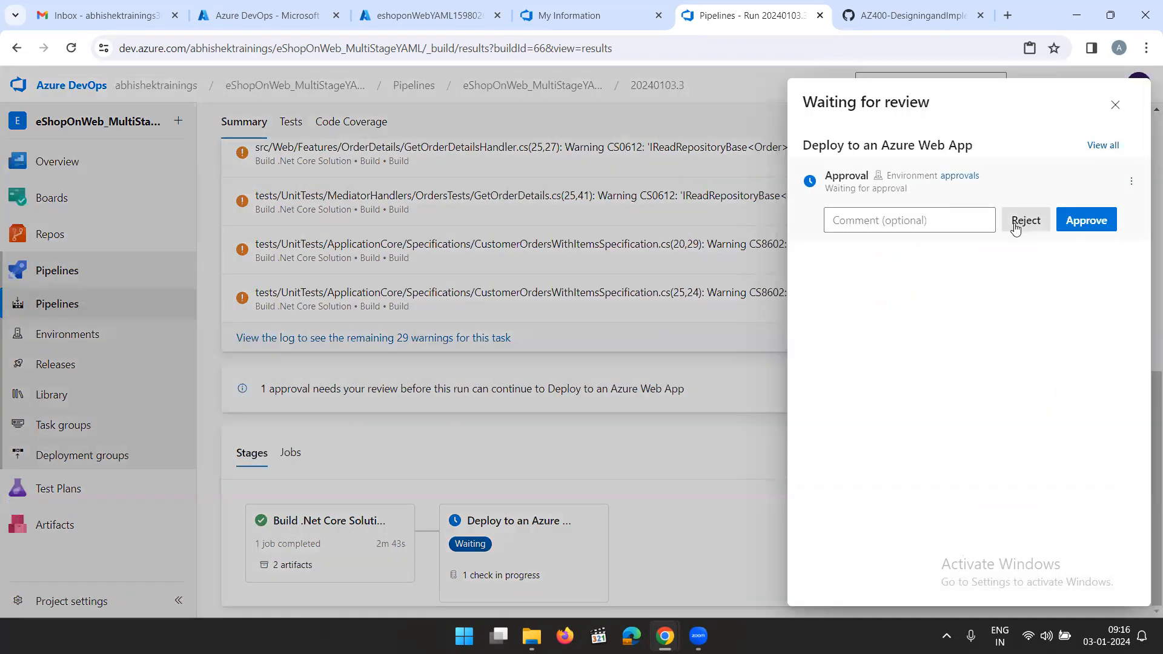
pyautogui.click(904, 221)
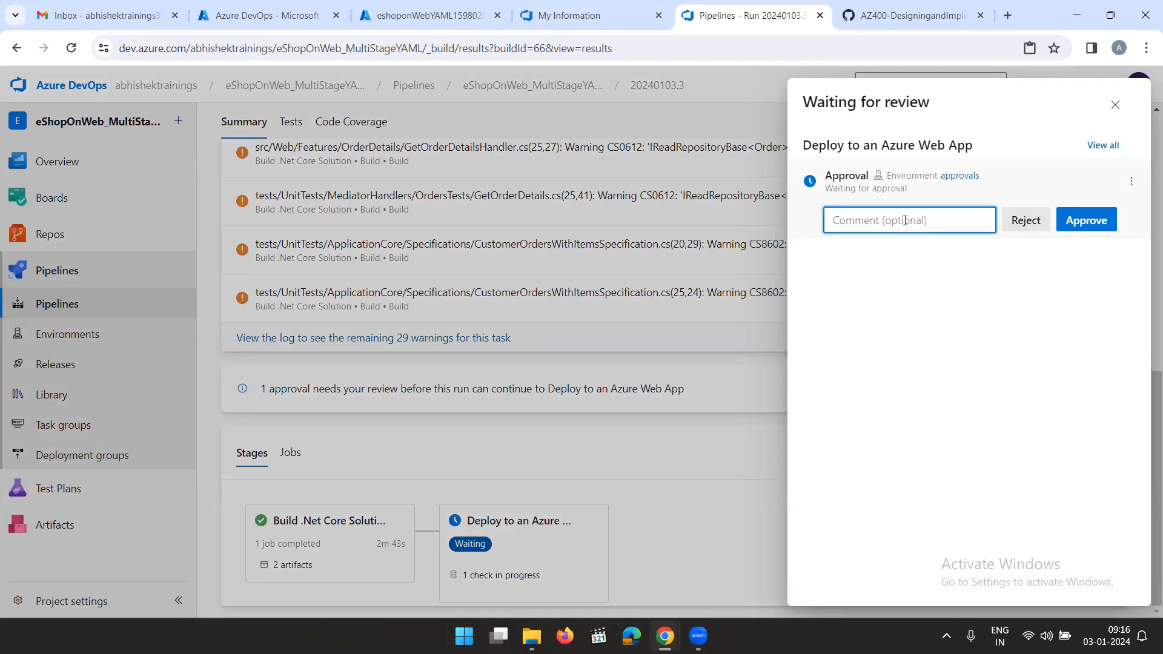
pyautogui.write('Approved')
pyautogui.click(1087, 220)
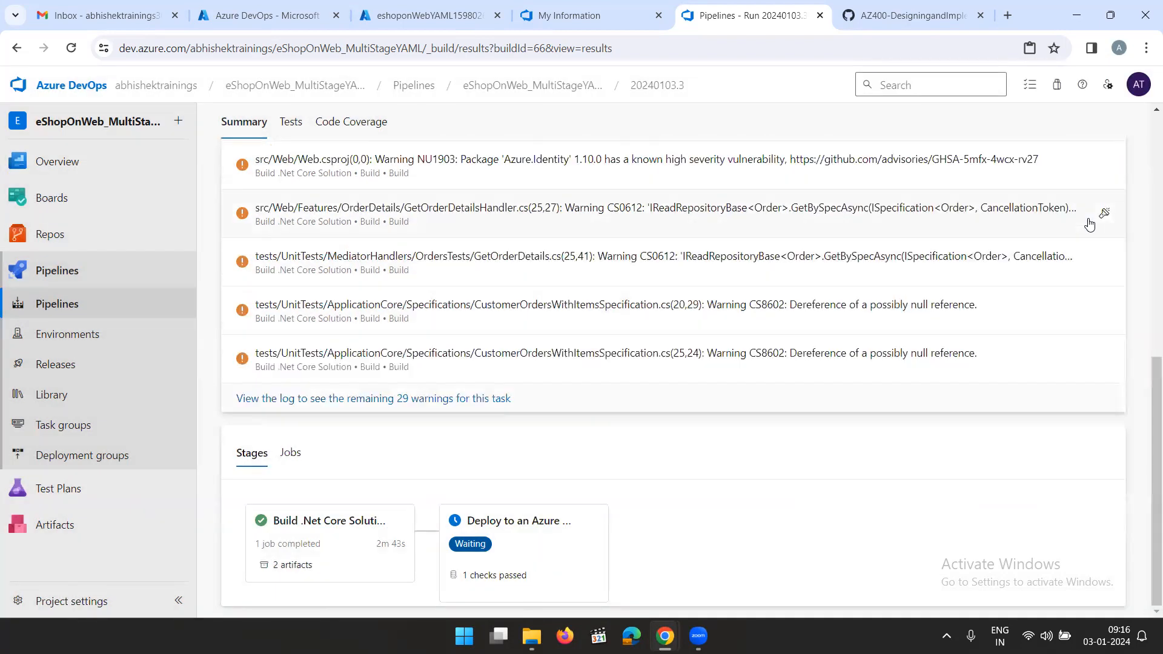
# Check the Deploy job's progress and log, and review the run's status in the eShopOnWeb_MultiStageYAML run list
pyautogui.click(507, 547)
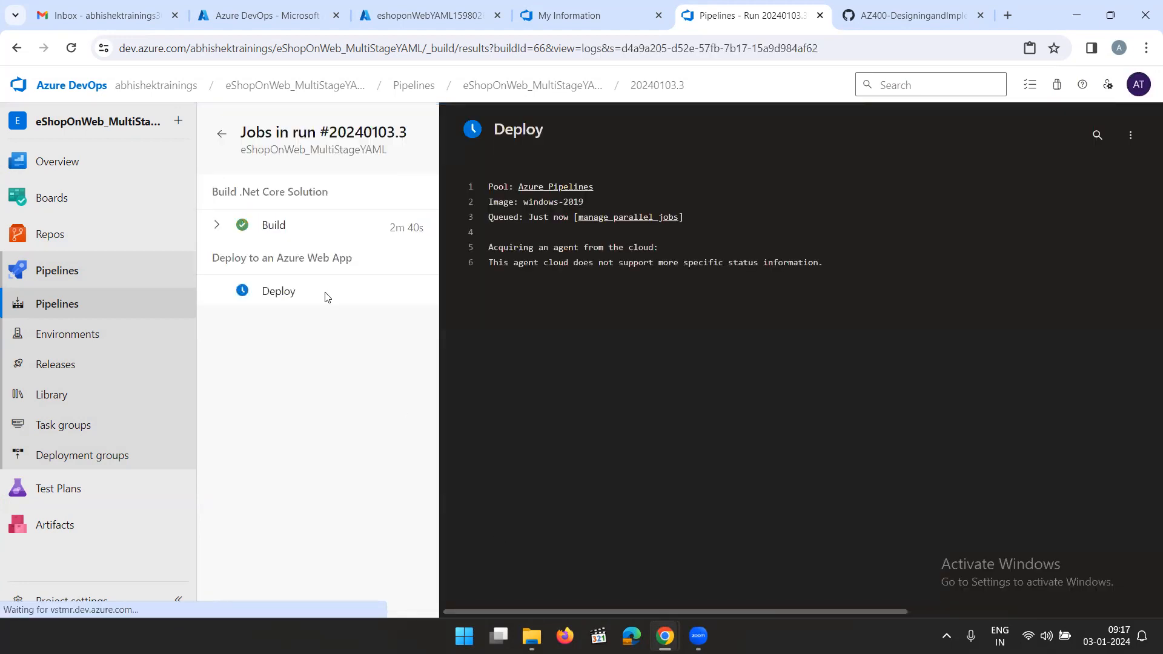
pyautogui.click(282, 300)
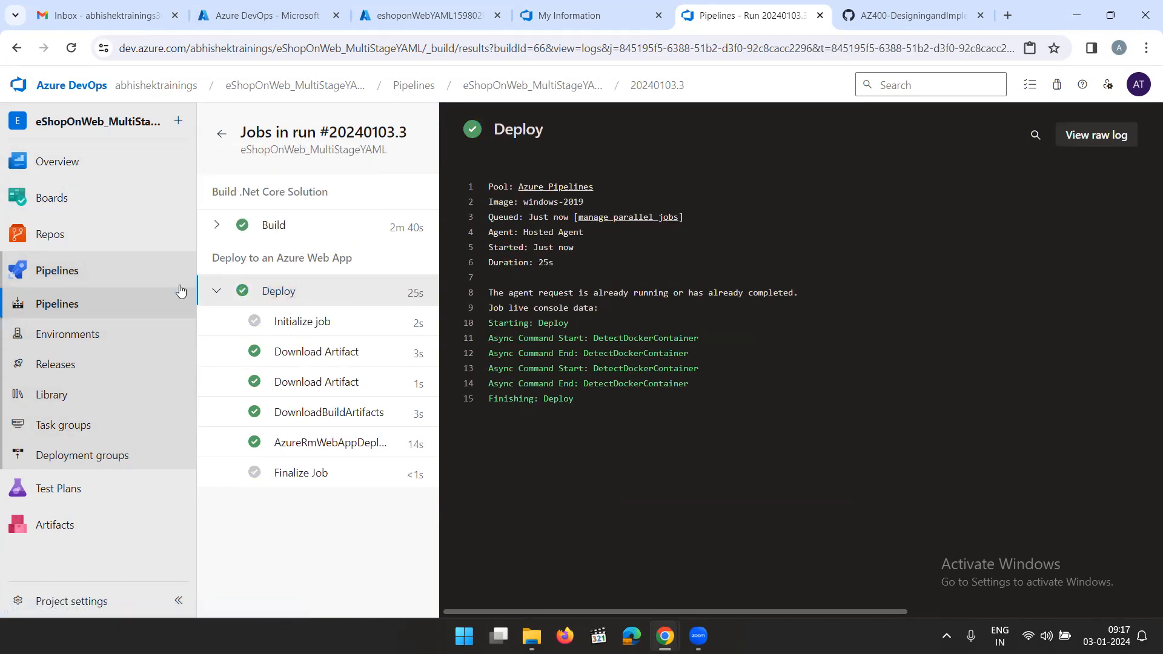
pyautogui.click(94, 282)
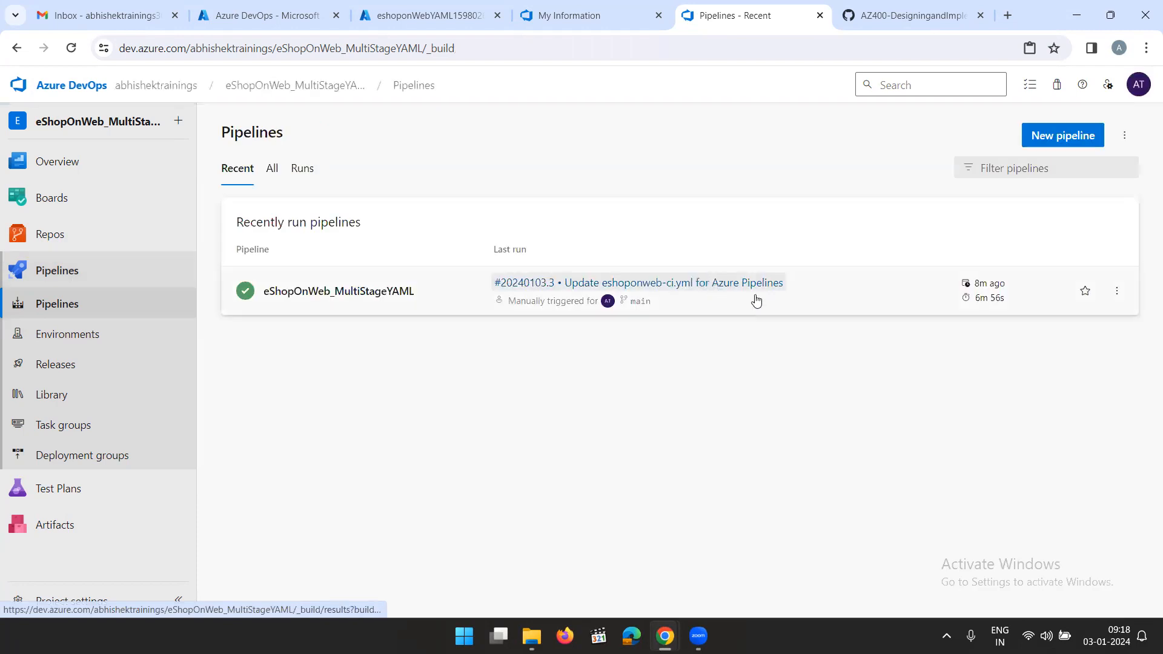
pyautogui.click(834, 301)
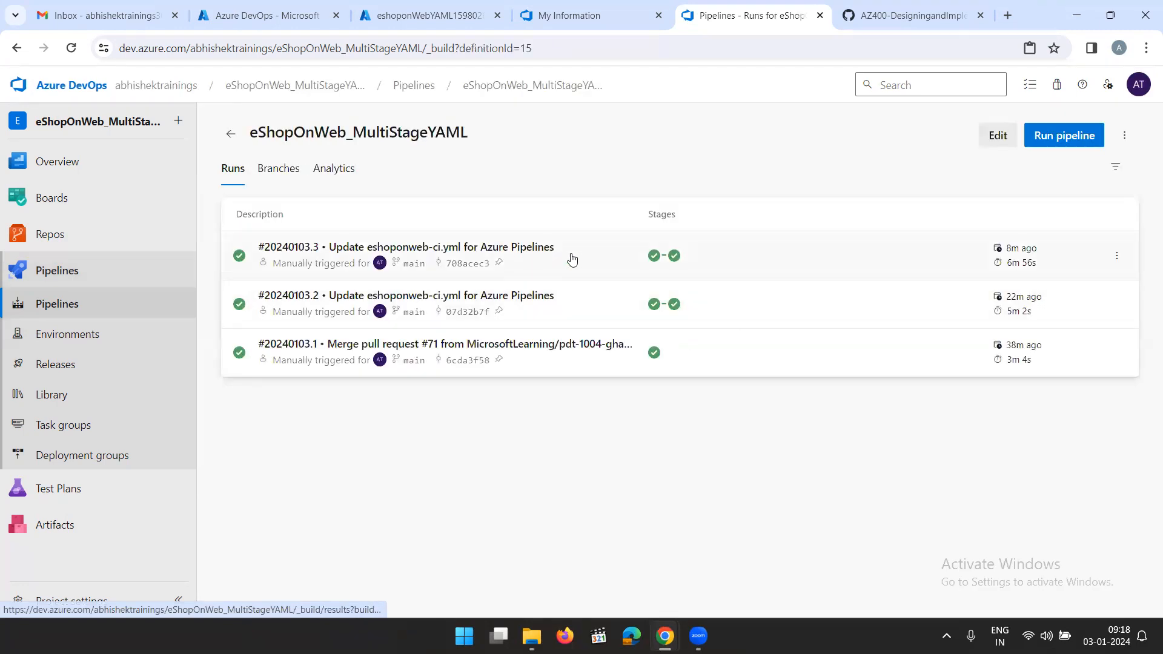
# Open the eShopOnWeb project from the organization's project list, and switch to GitHub to open the Setting Up and Running Tests lab
pyautogui.click(156, 85)
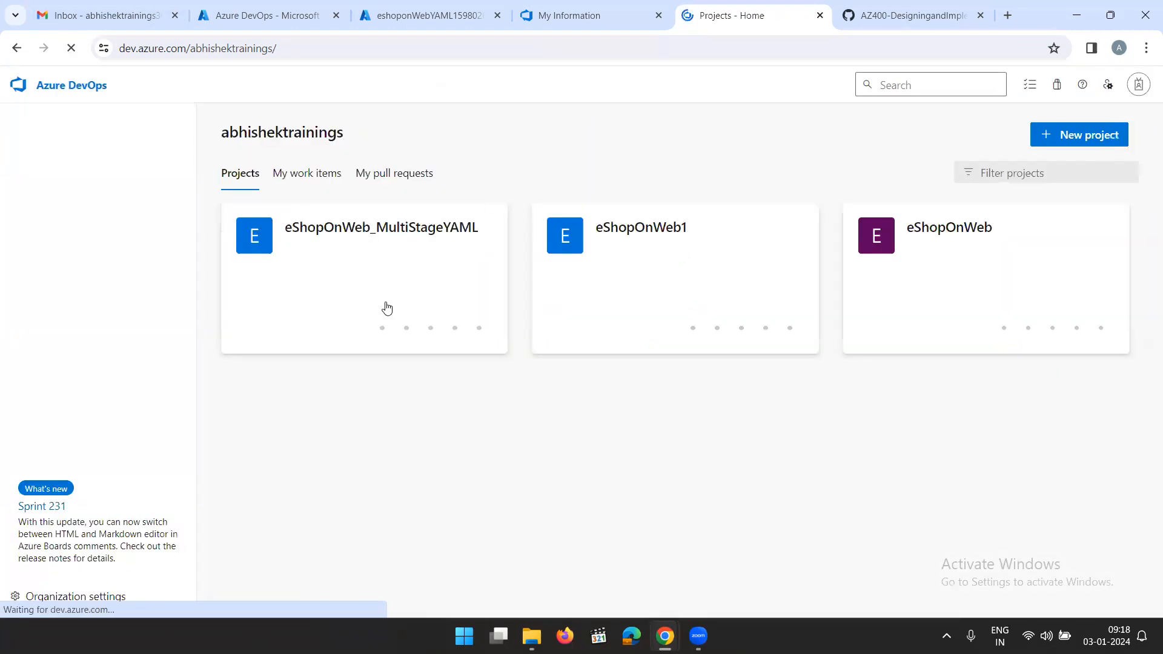
pyautogui.click(929, 235)
pyautogui.click(918, 15)
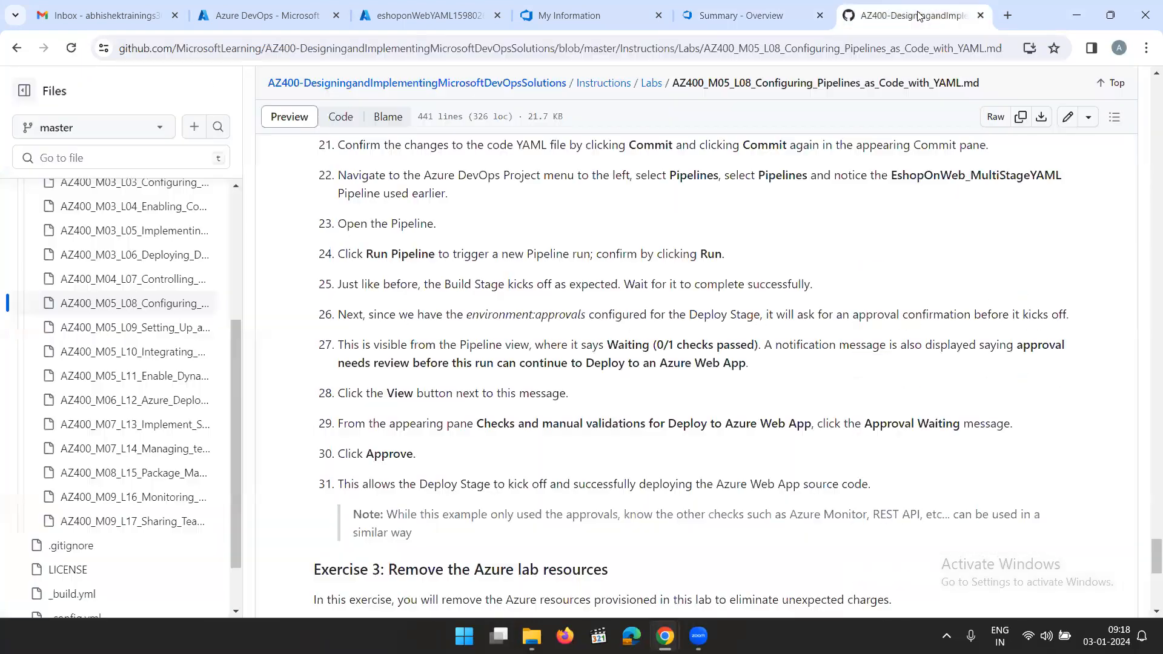
pyautogui.click(138, 330)
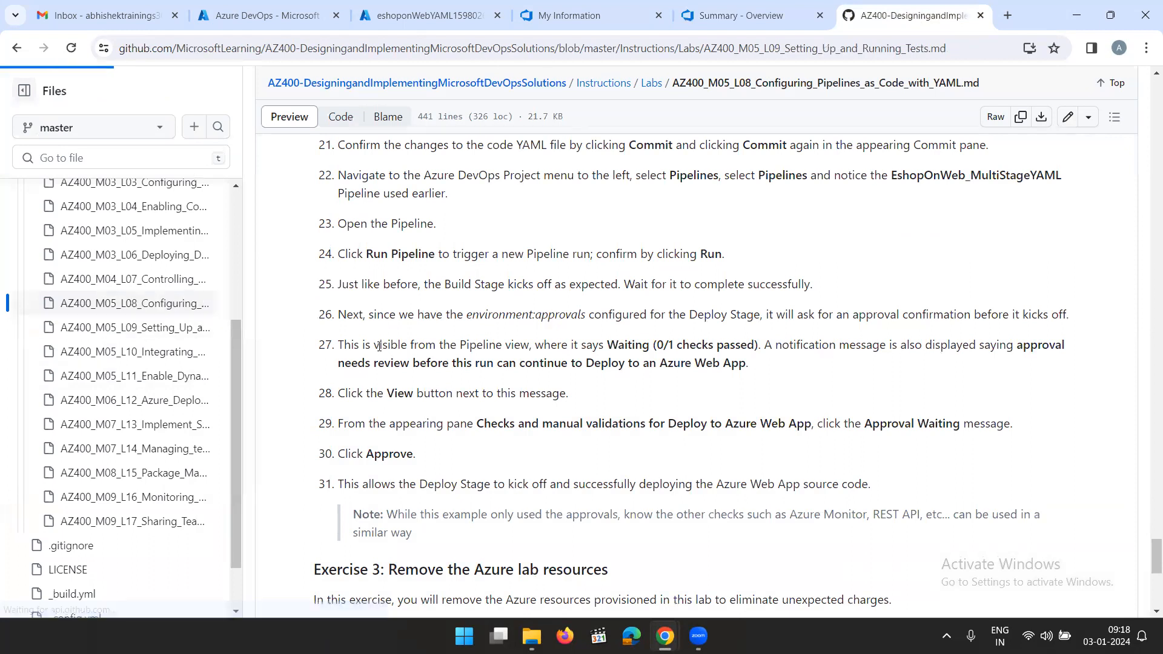
# Read the Setting Up and Running Tests lab's overview of automated test types and its objectives
pyautogui.scroll(-2, 544, 393)
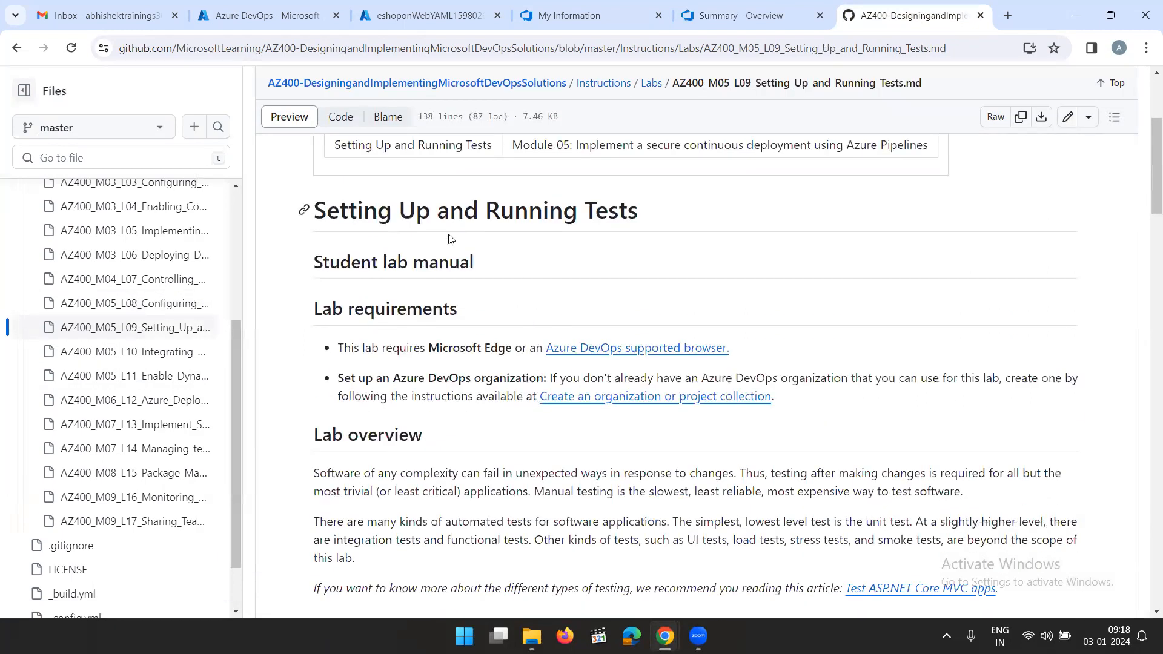
pyautogui.scroll(-2, 657, 276)
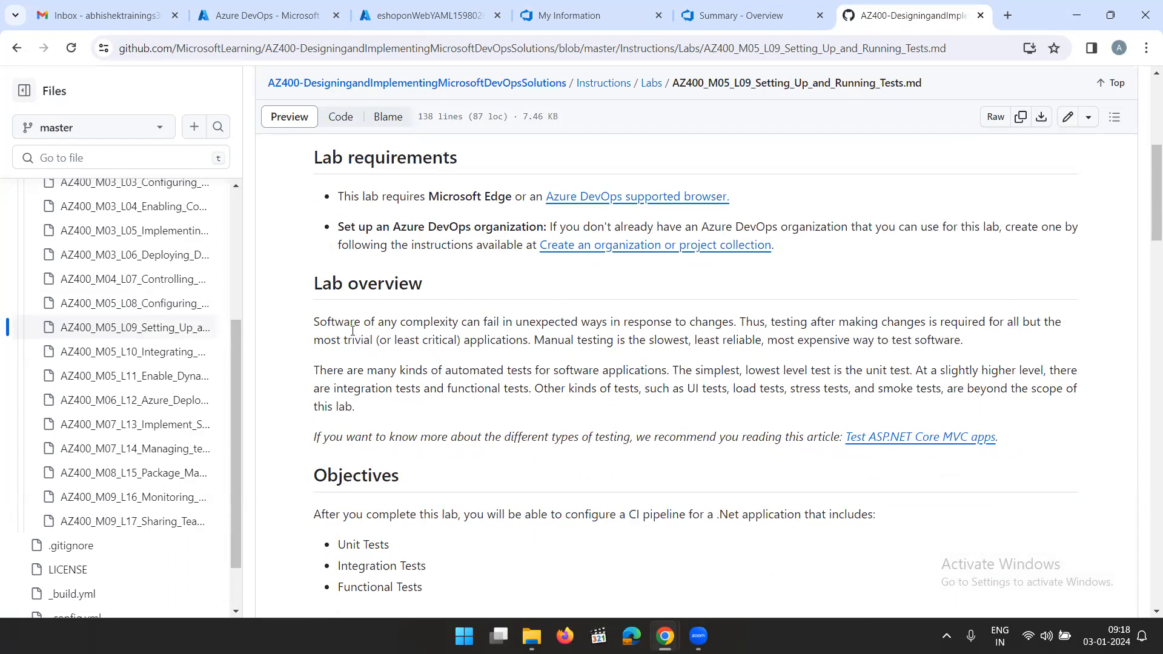
pyautogui.moveTo(329, 325); pyautogui.dragTo(988, 345)
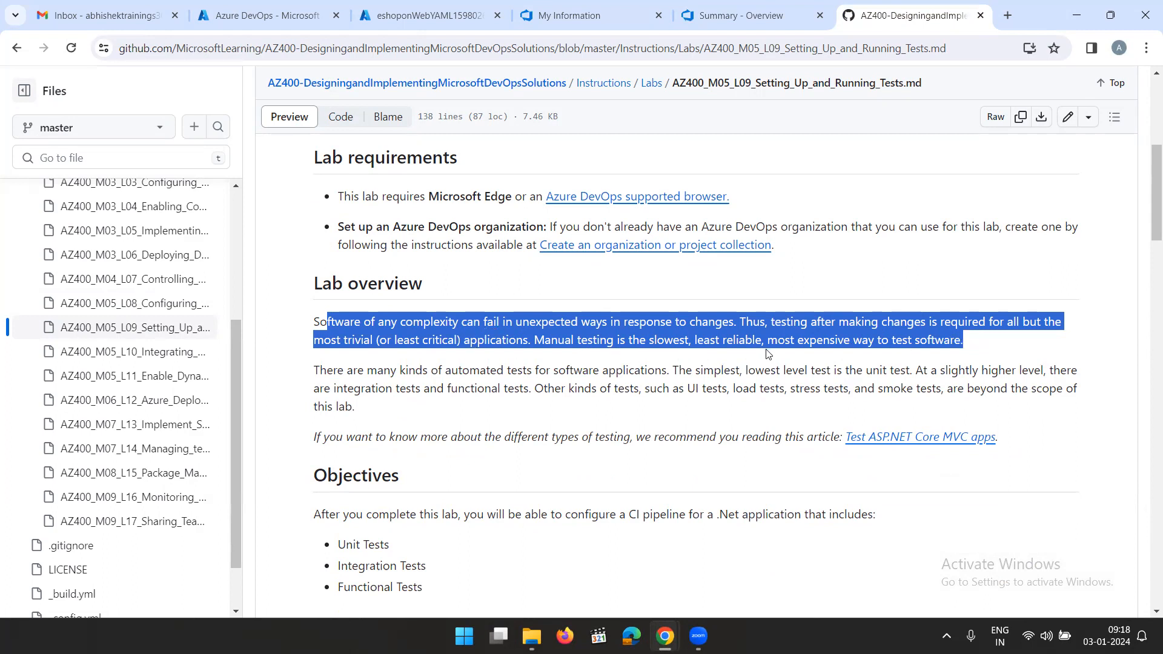
pyautogui.click(555, 390)
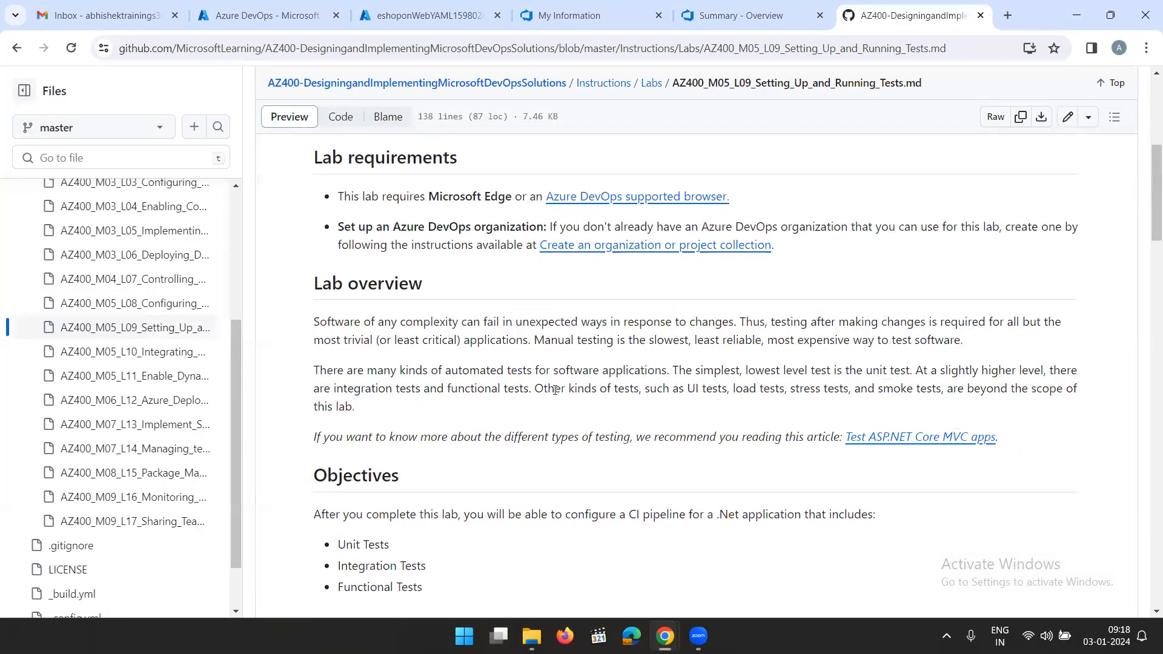
pyautogui.moveTo(327, 371); pyautogui.dragTo(815, 385)
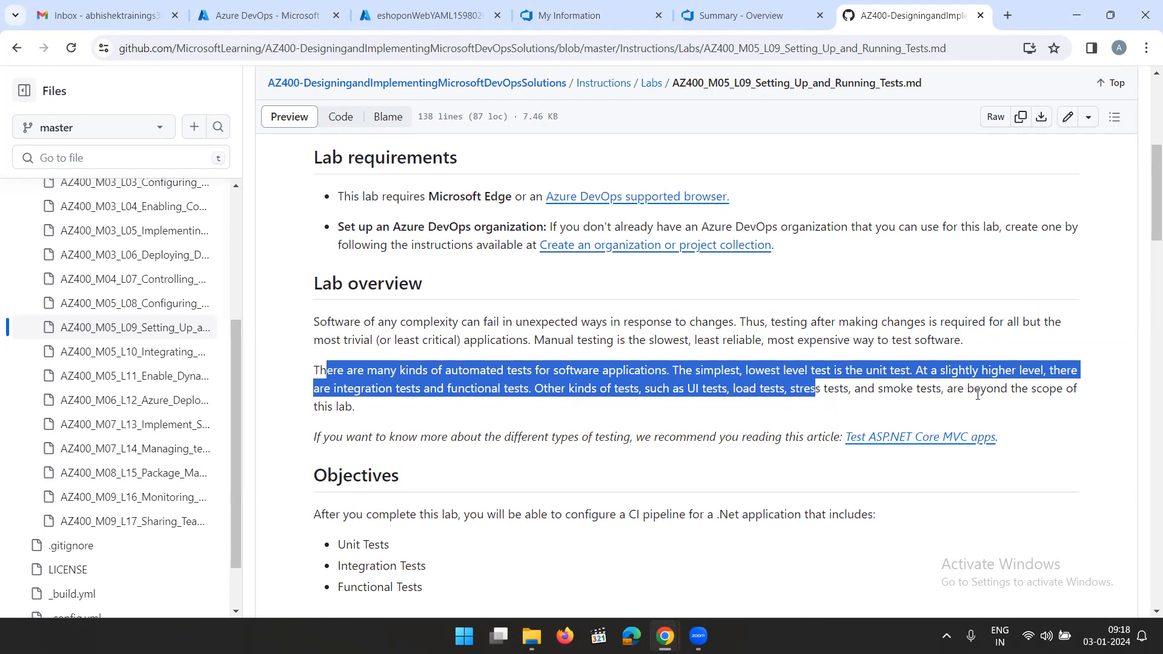
pyautogui.click(539, 418)
pyautogui.scroll(-3, 539, 418)
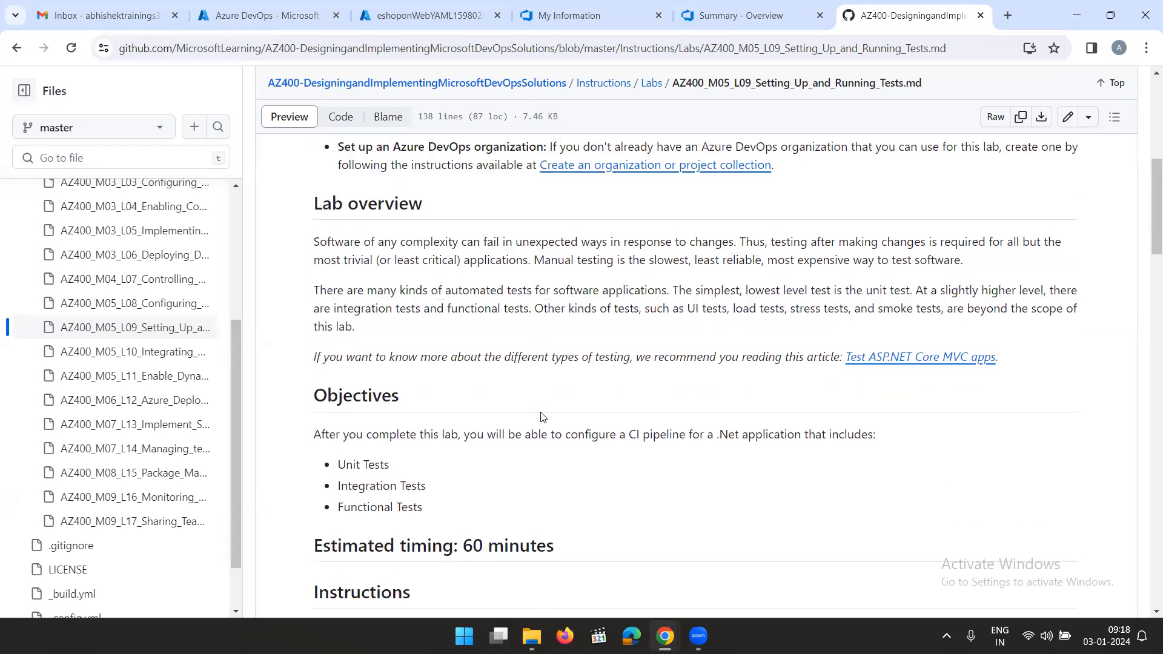
pyautogui.moveTo(318, 315); pyautogui.dragTo(452, 362)
pyautogui.click(537, 364)
# Read Exercise 0's prerequisite tasks on creating the eShopOnWeb team project and importing its Git repository
pyautogui.scroll(-2, 537, 364)
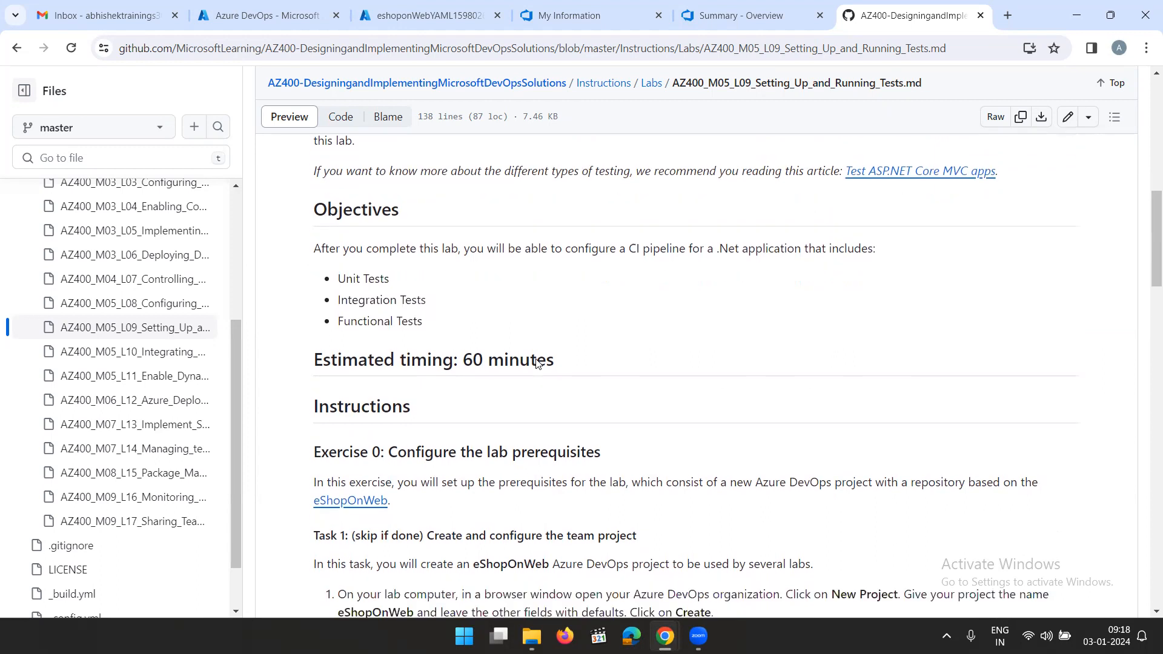
pyautogui.scroll(-1, 461, 335)
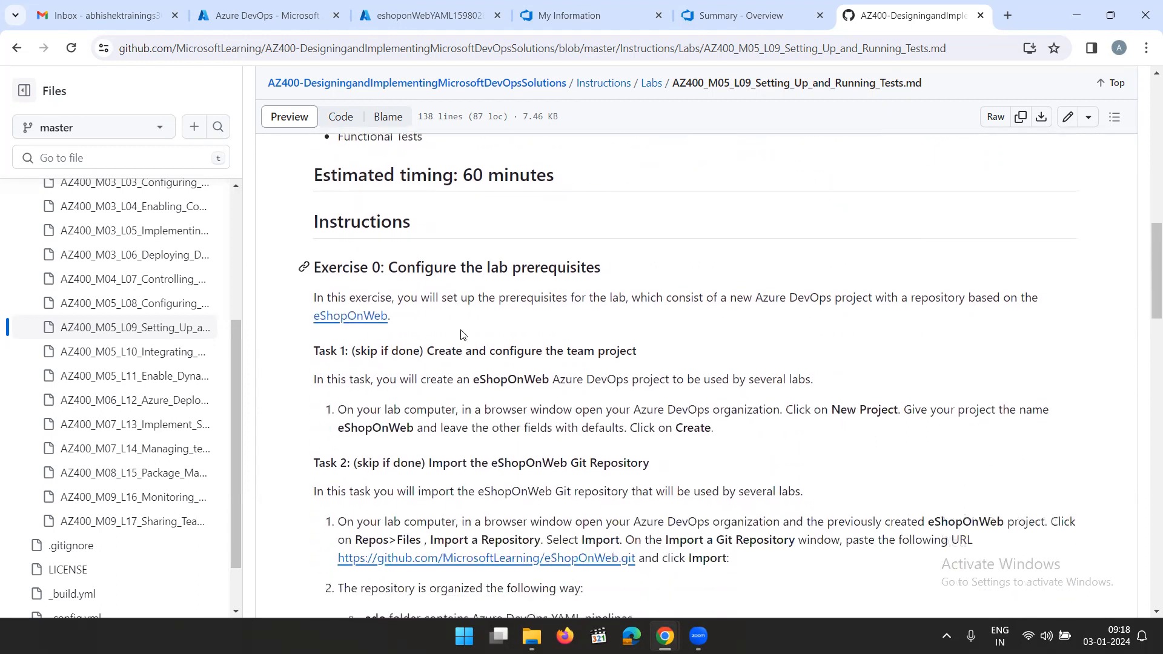
pyautogui.scroll(-1, 539, 336)
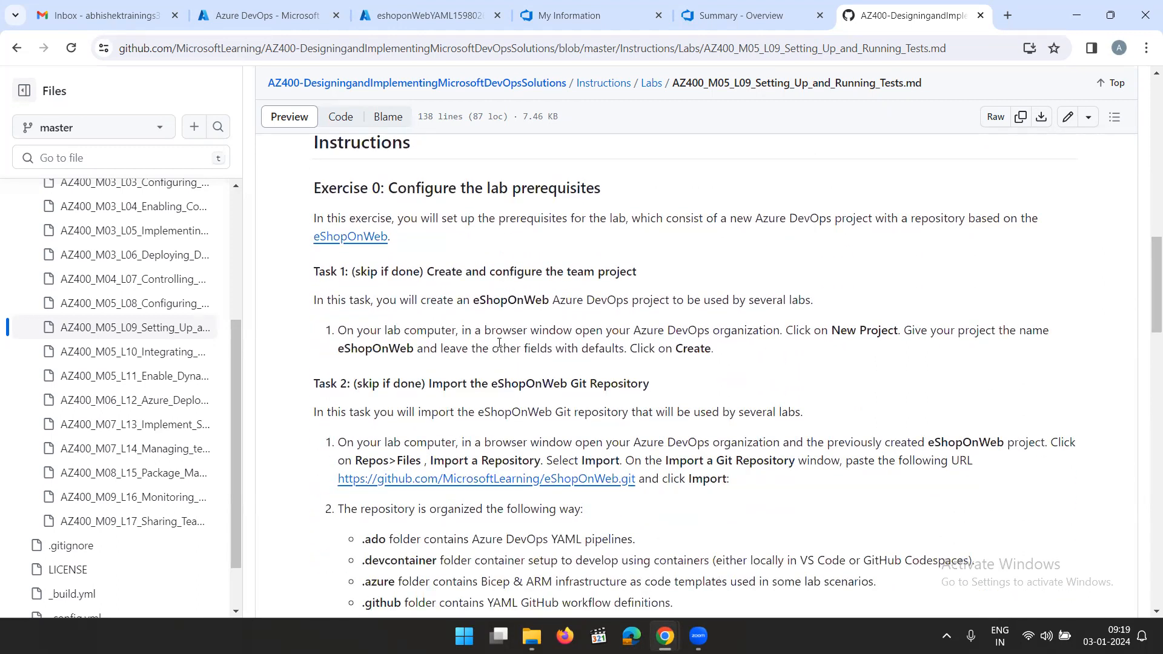
pyautogui.moveTo(774, 363); pyautogui.dragTo(282, 271)
pyautogui.click(417, 291)
pyautogui.moveTo(721, 351); pyautogui.dragTo(299, 280)
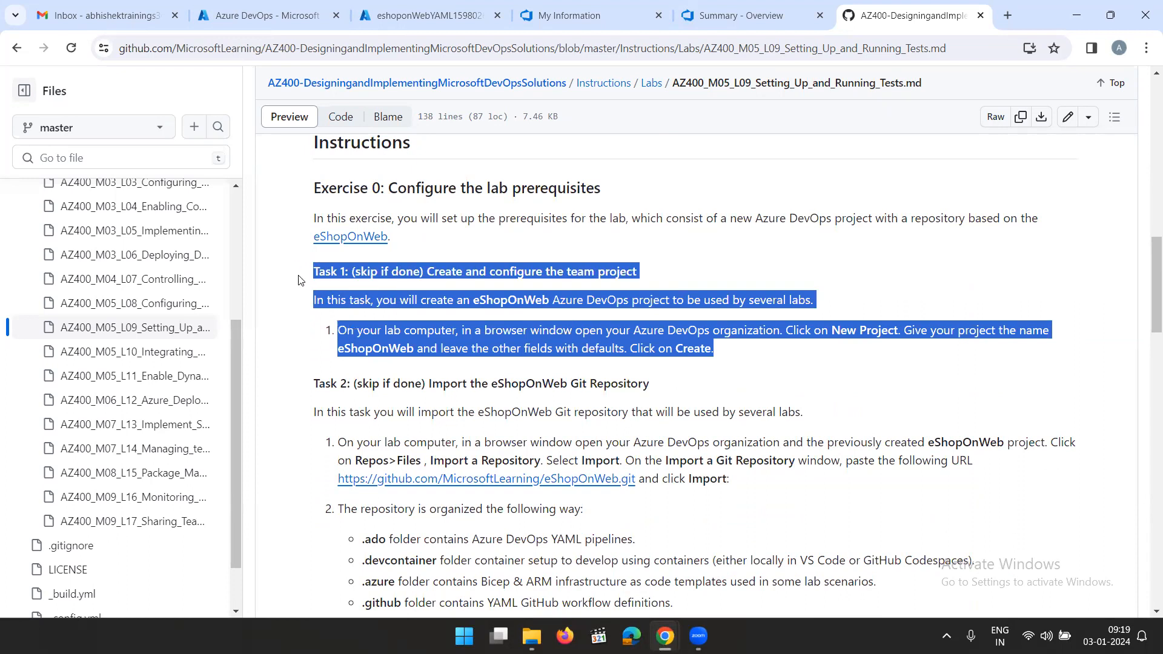
pyautogui.click(493, 298)
pyautogui.scroll(-2, 669, 406)
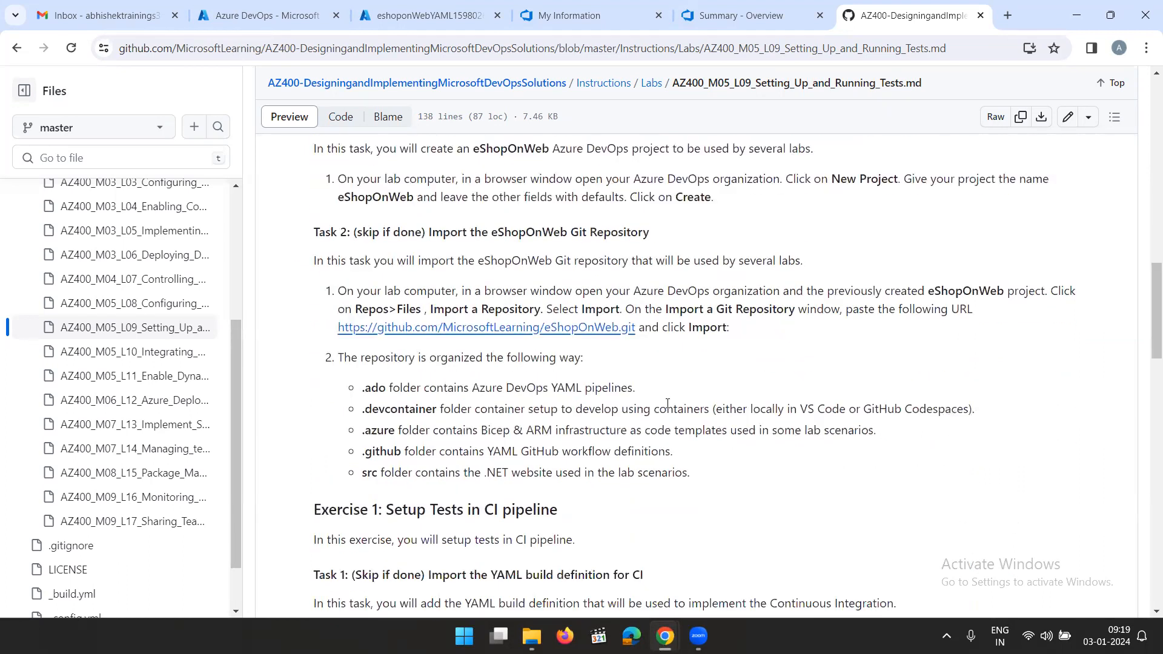
pyautogui.moveTo(730, 327); pyautogui.dragTo(271, 231)
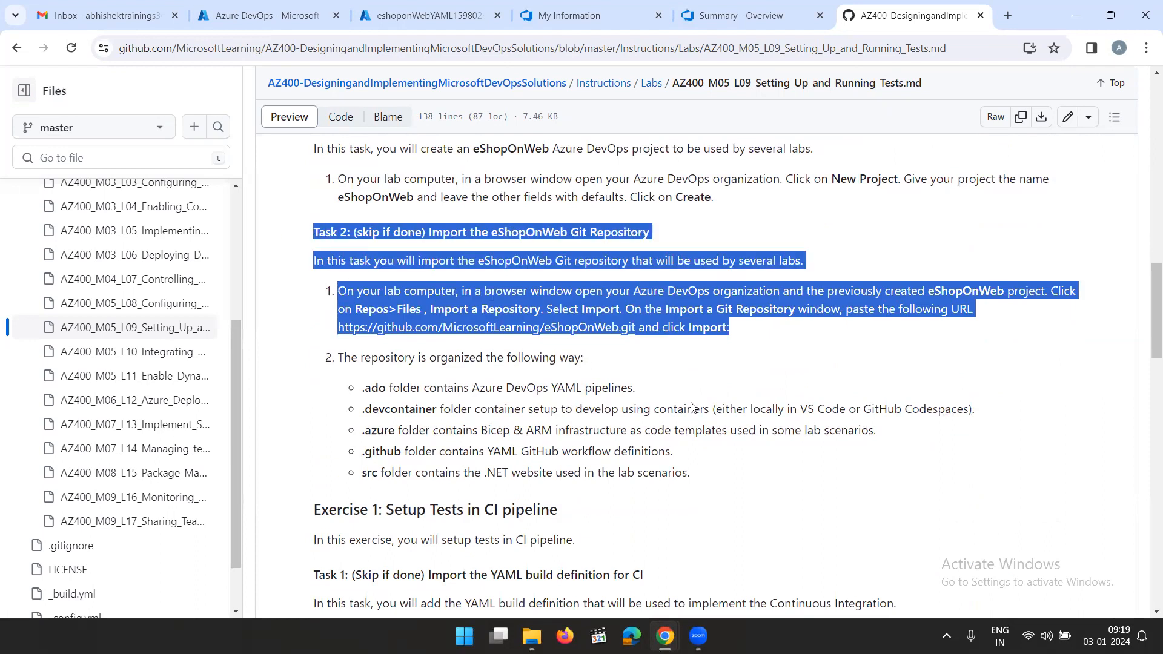
pyautogui.click(742, 423)
# Read Exercise 1's tasks on importing the eshoponweb-ci.yml build definition and adding tests to the CI pipeline
pyautogui.scroll(-2, 743, 423)
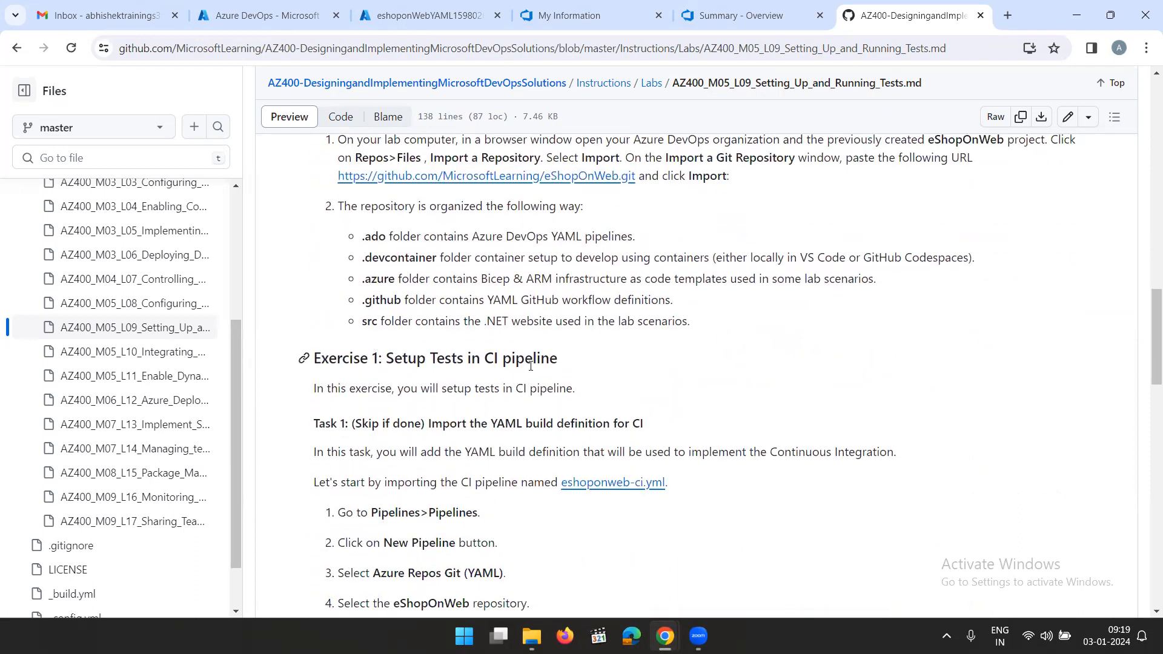
pyautogui.scroll(-1, 515, 375)
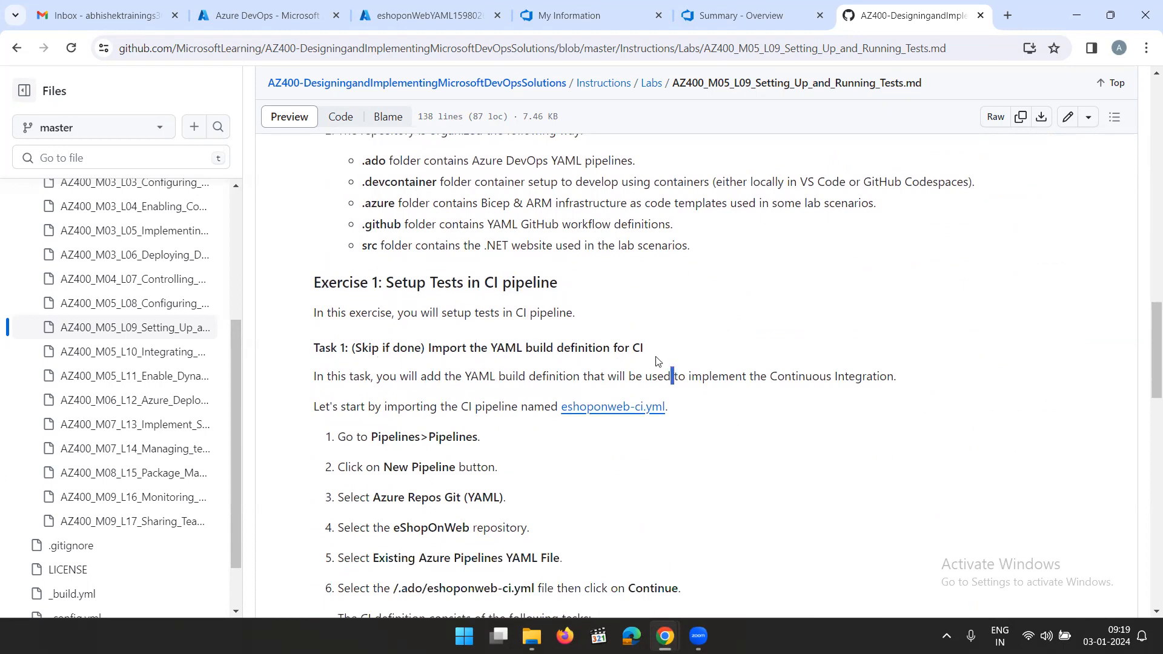
pyautogui.moveTo(674, 376); pyautogui.dragTo(491, 352)
pyautogui.click(651, 478)
pyautogui.scroll(-2, 606, 473)
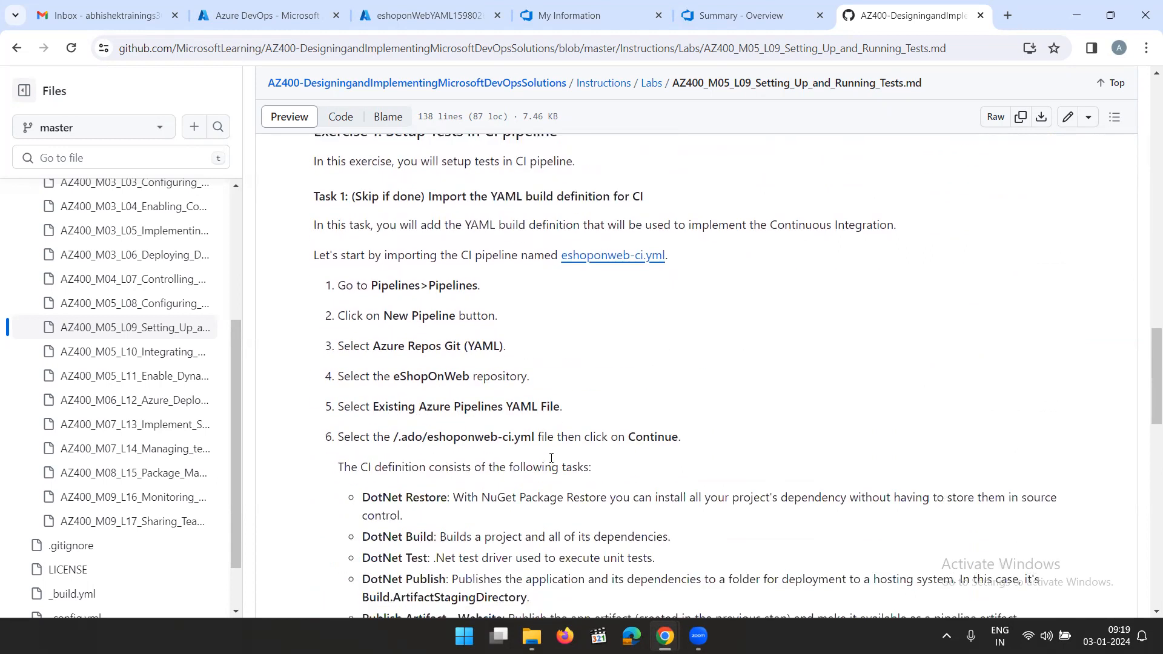
pyautogui.moveTo(630, 469); pyautogui.dragTo(339, 324)
pyautogui.scroll(-2, 773, 453)
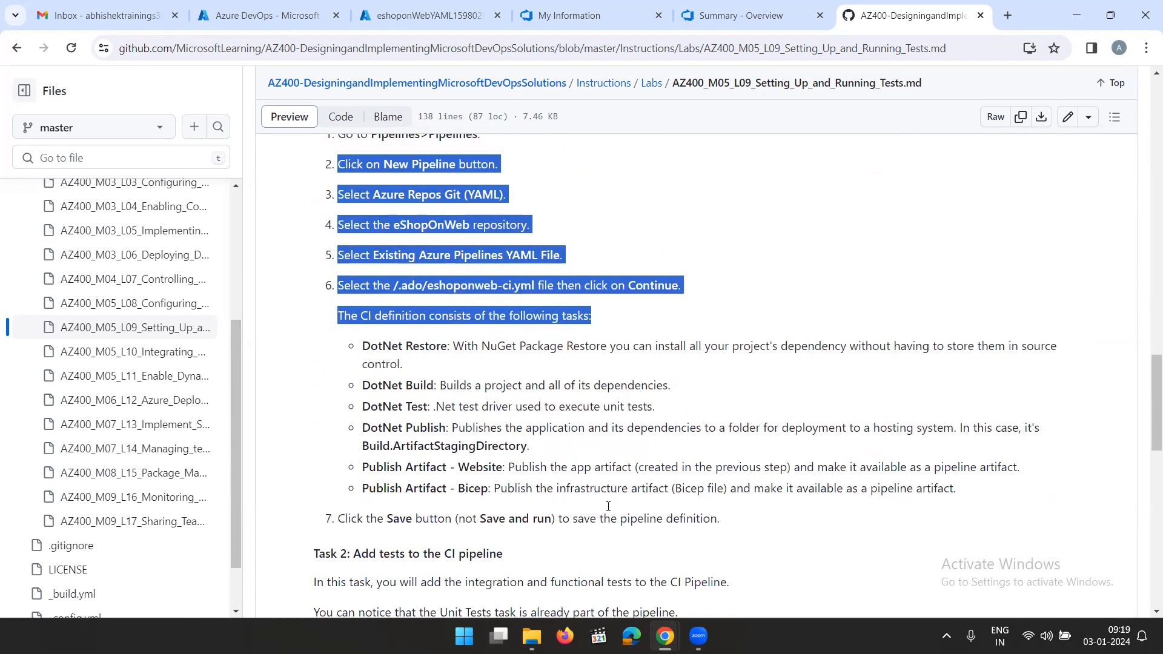
pyautogui.scroll(-2, 666, 534)
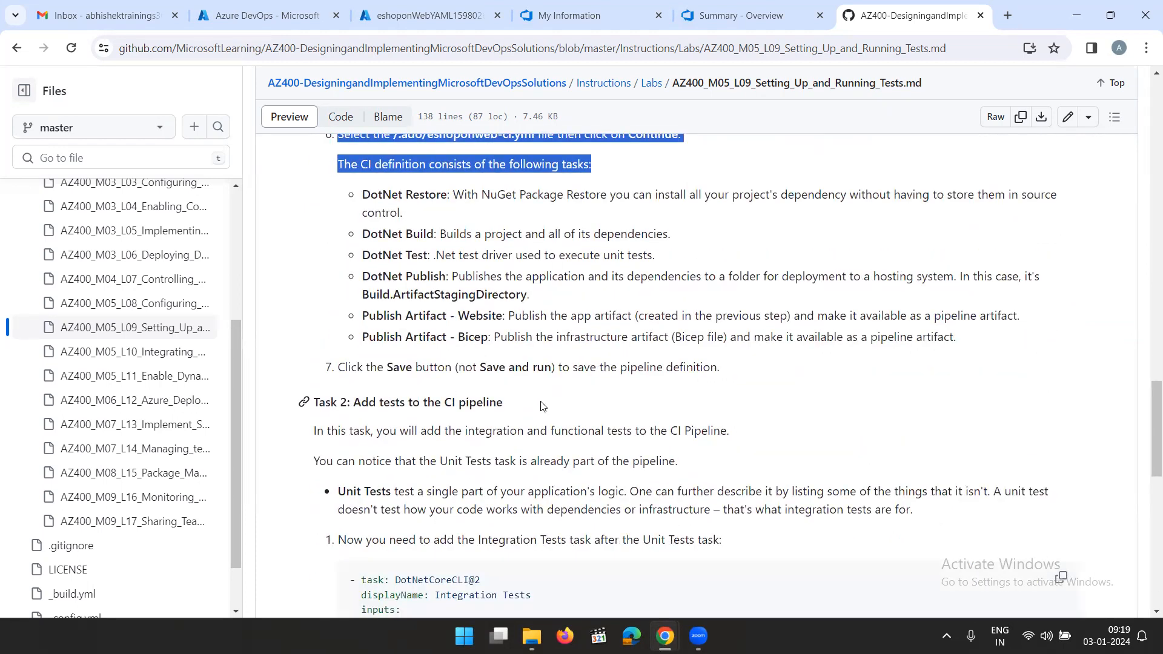
pyautogui.scroll(-2, 545, 406)
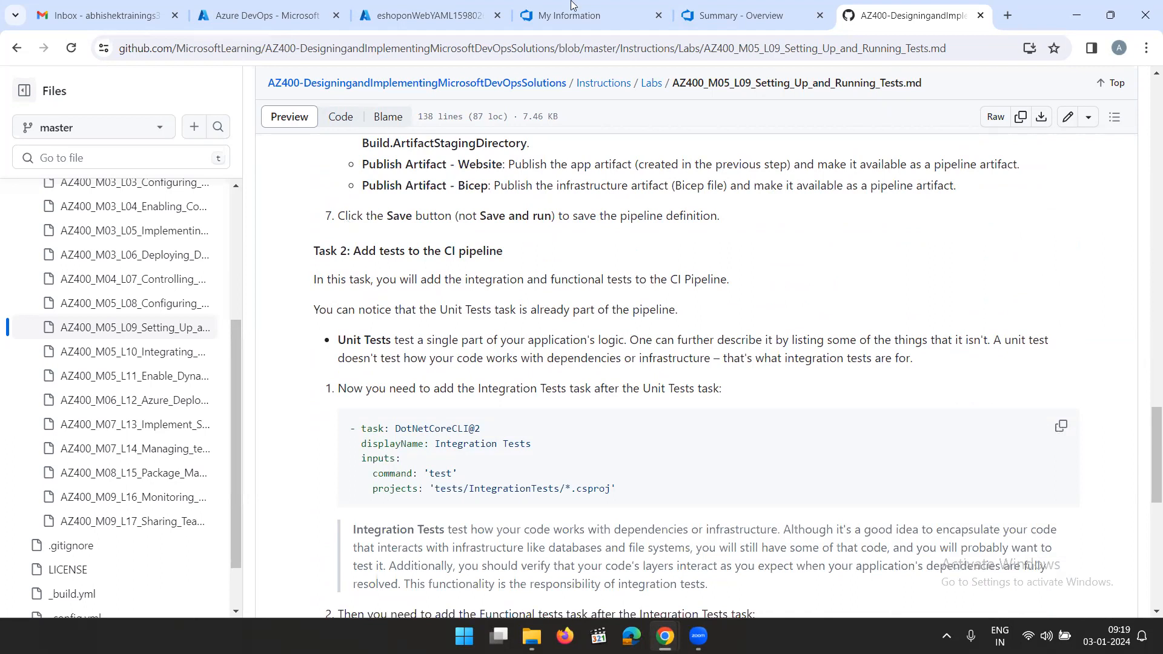
# Switch to Azure DevOps and open the eShopOnWeb project's list of pipelines
pyautogui.click(453, 18)
pyautogui.click(579, 20)
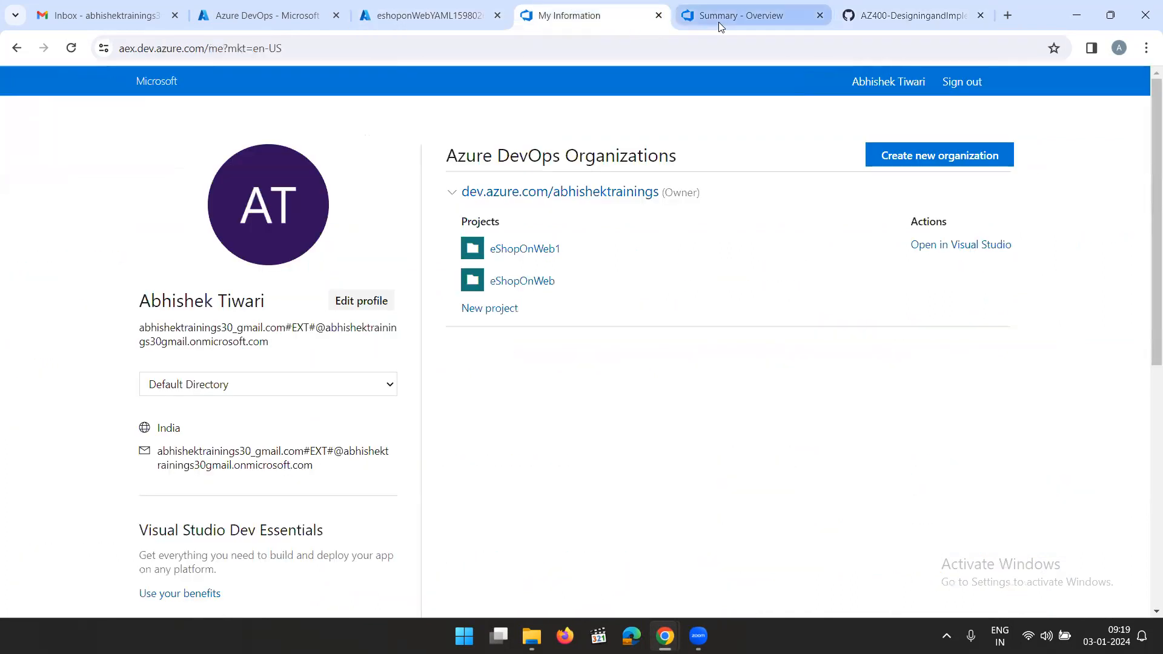
pyautogui.click(718, 23)
pyautogui.click(60, 365)
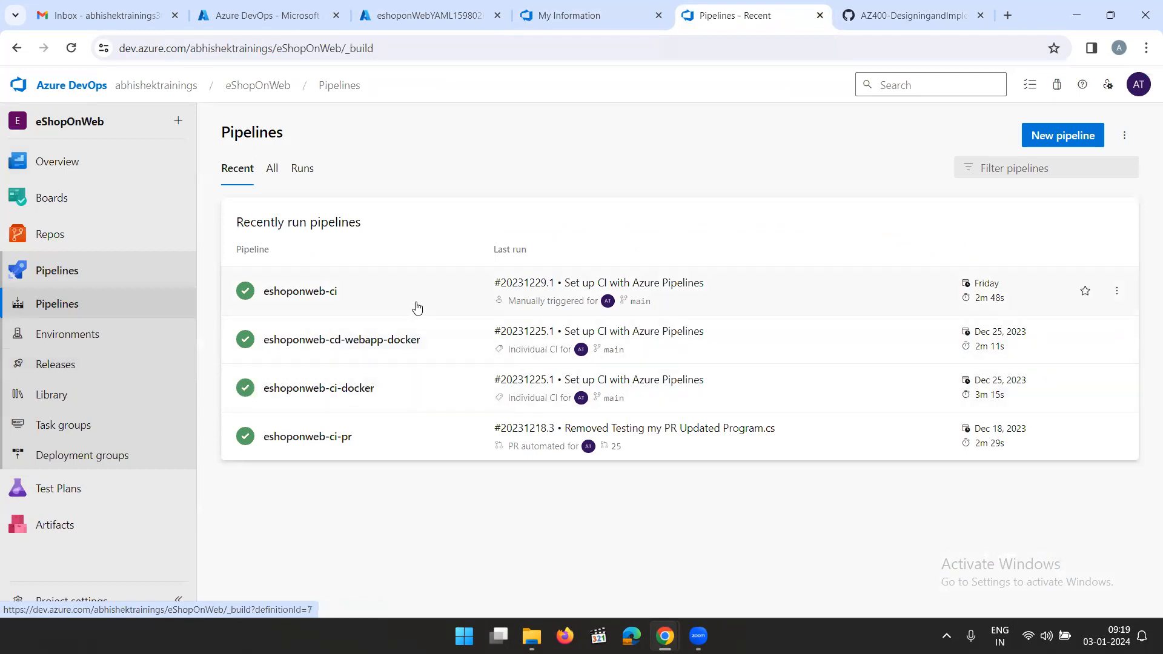
# Open the eshoponweb-ci pipeline's YAML for editing and review its Test task that targets the UnitTests projects
pyautogui.click(417, 308)
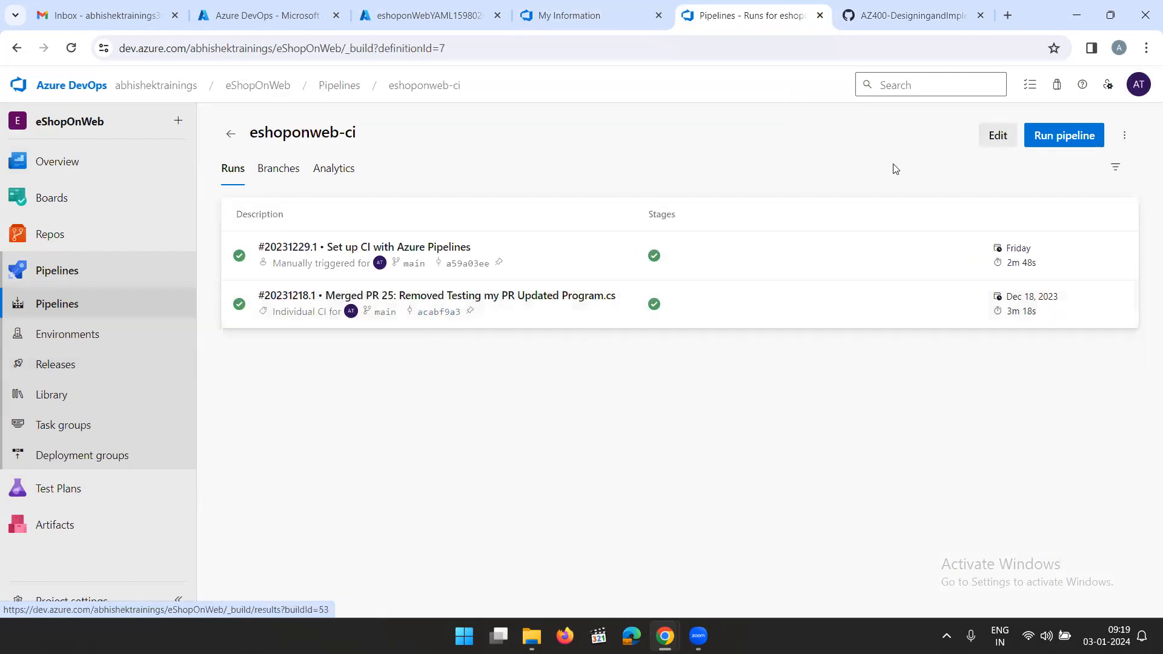
pyautogui.click(999, 135)
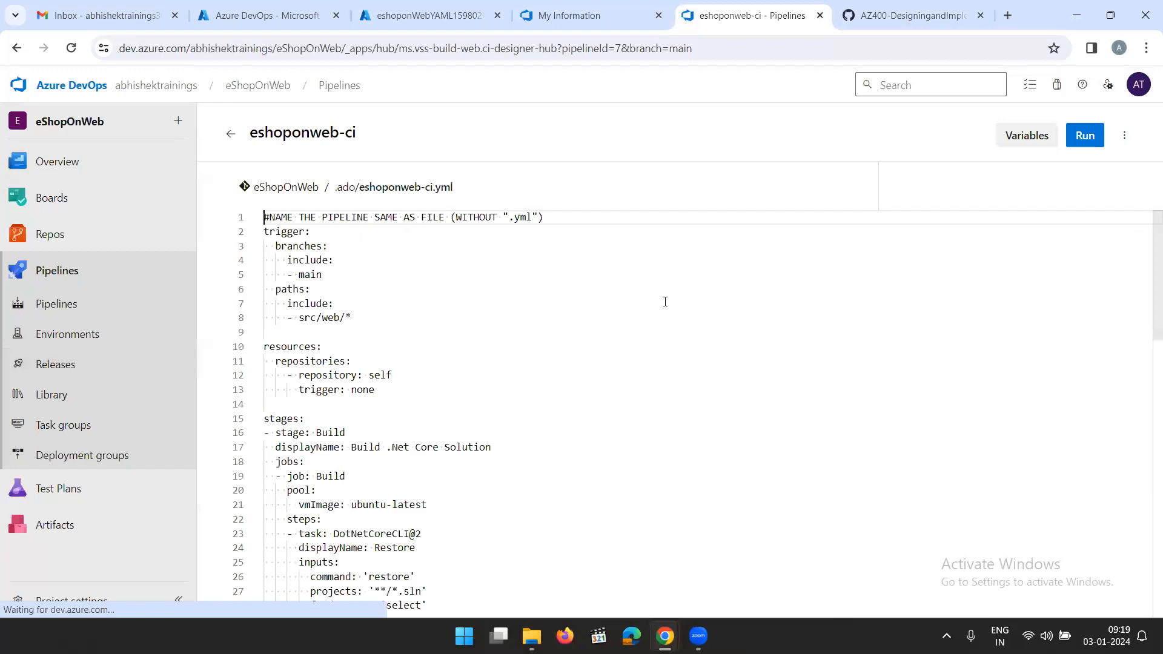
pyautogui.scroll(-3, 502, 359)
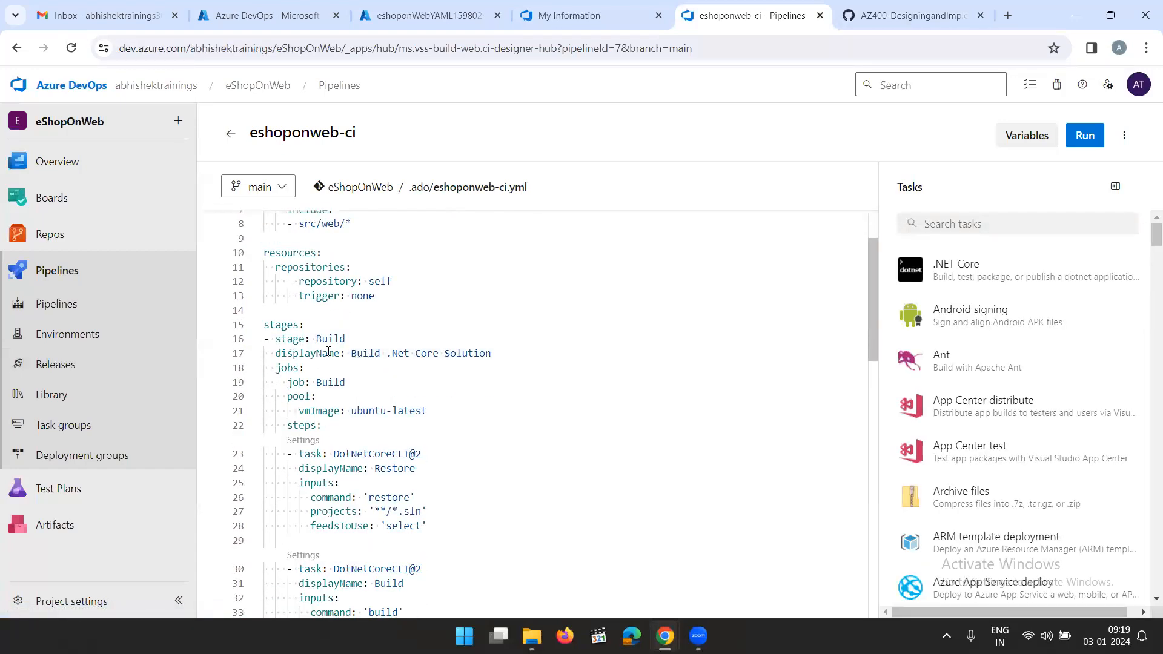
pyautogui.scroll(-1, 398, 388)
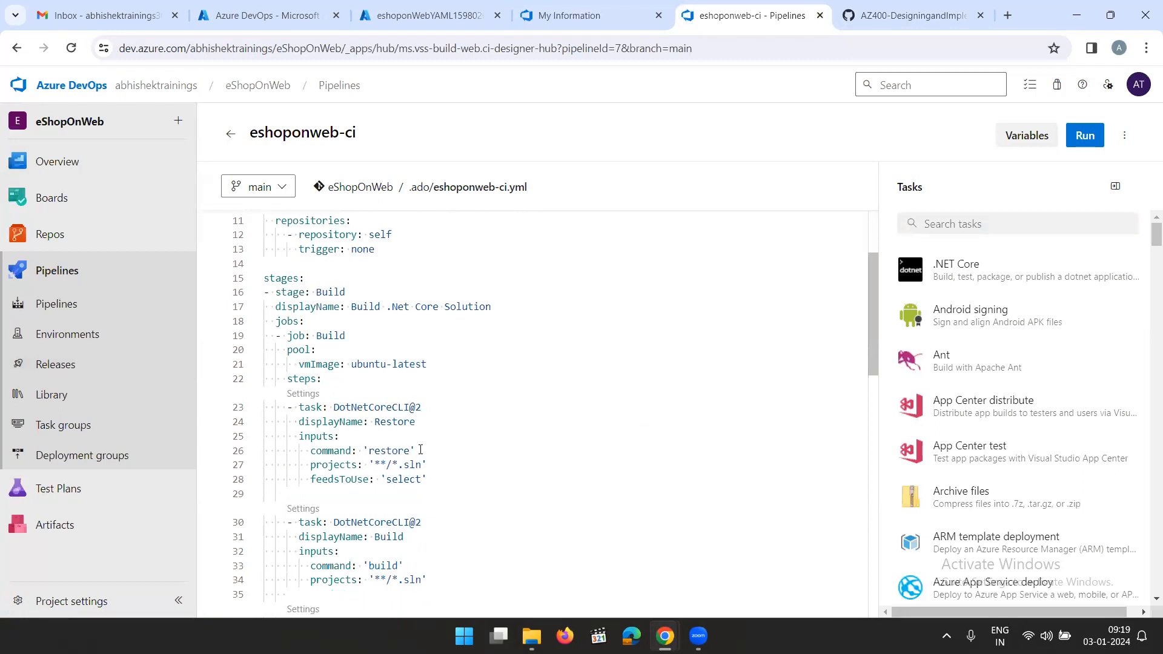
pyautogui.scroll(-1, 420, 450)
pyautogui.scroll(-2, 394, 496)
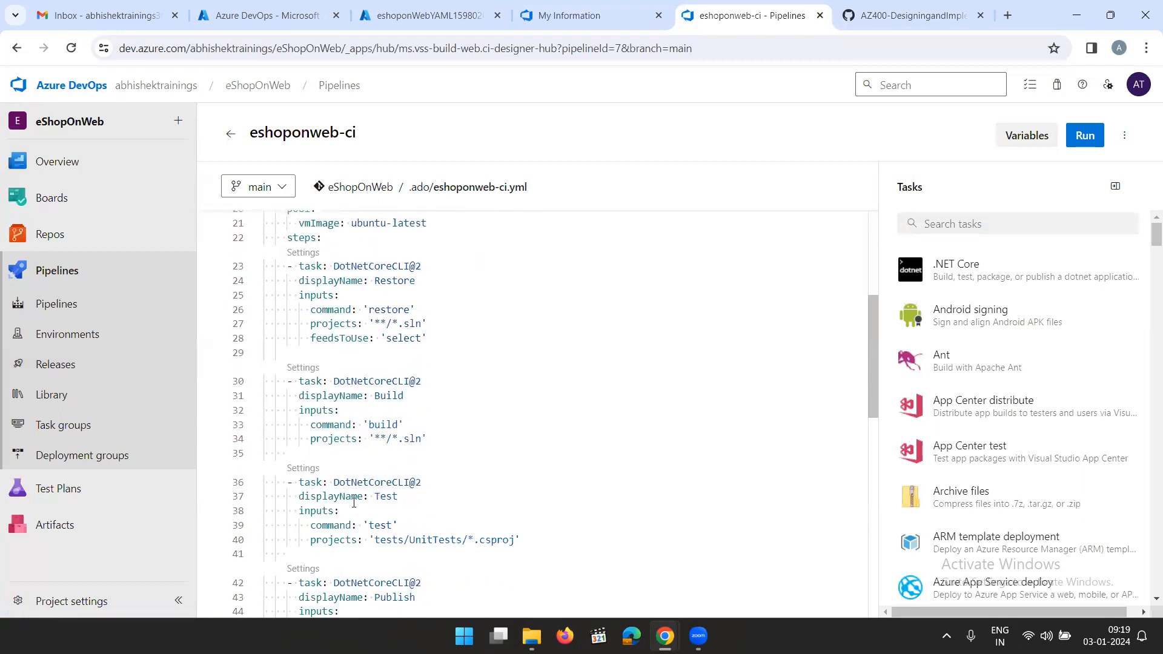
pyautogui.scroll(-2, 425, 479)
pyautogui.moveTo(521, 447); pyautogui.dragTo(264, 388)
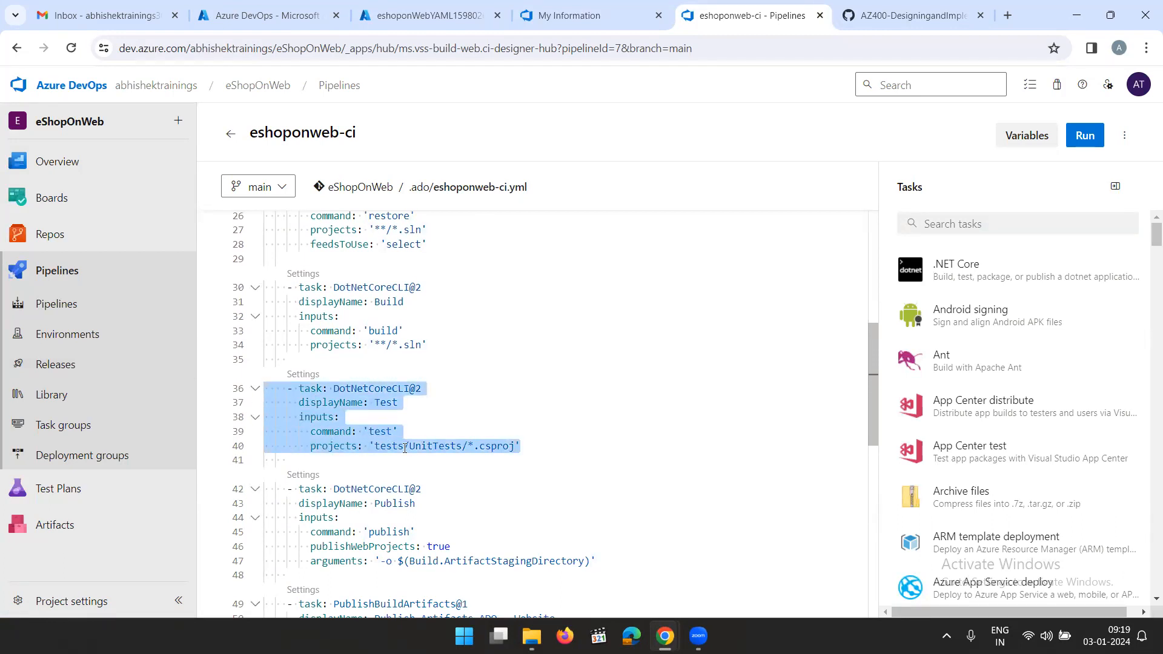
pyautogui.click(426, 449)
pyautogui.moveTo(462, 446); pyautogui.dragTo(405, 446)
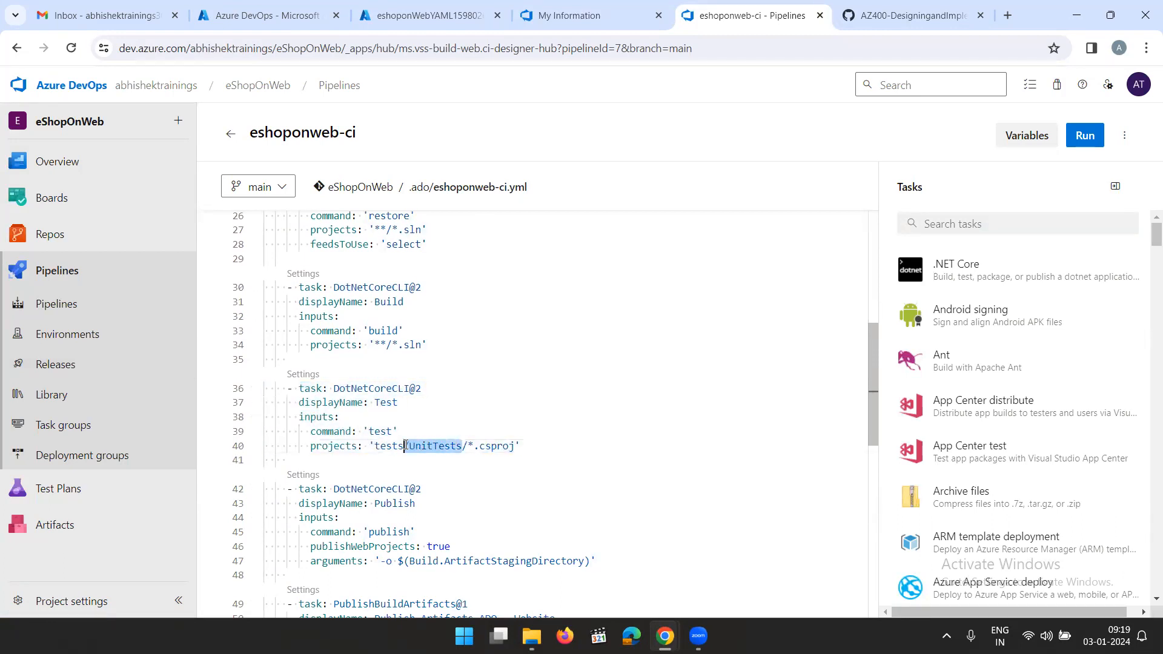
pyautogui.click(522, 447)
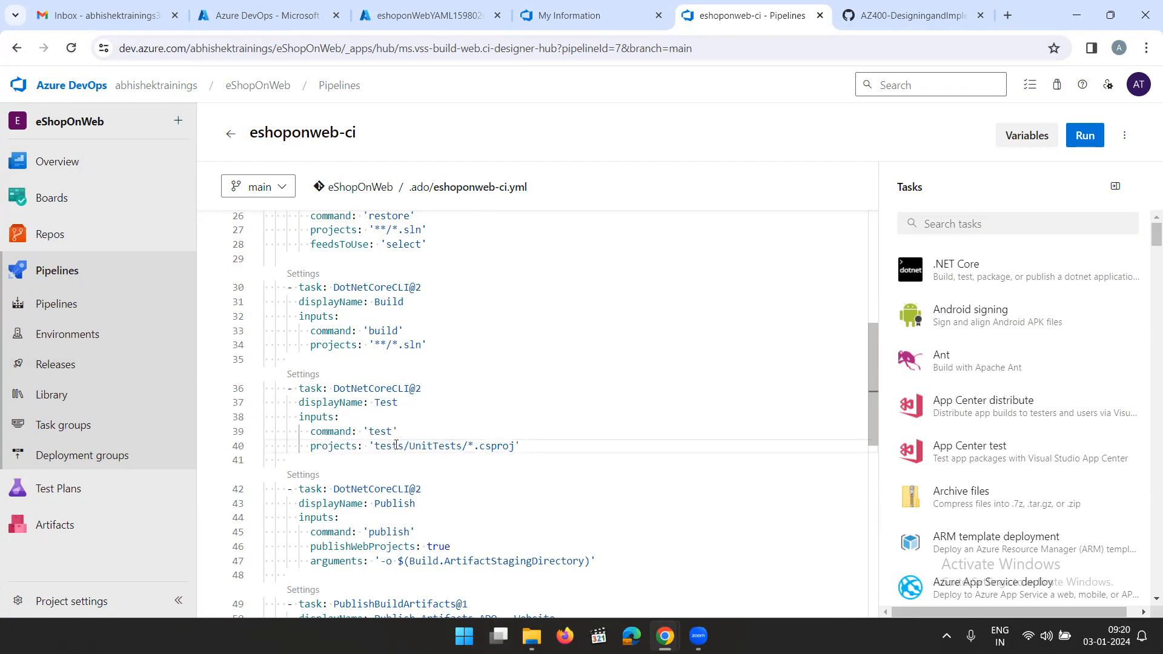
# Switch to the lab instructions on GitHub and copy the Integration Tests task snippet from Task 2
pyautogui.click(896, 16)
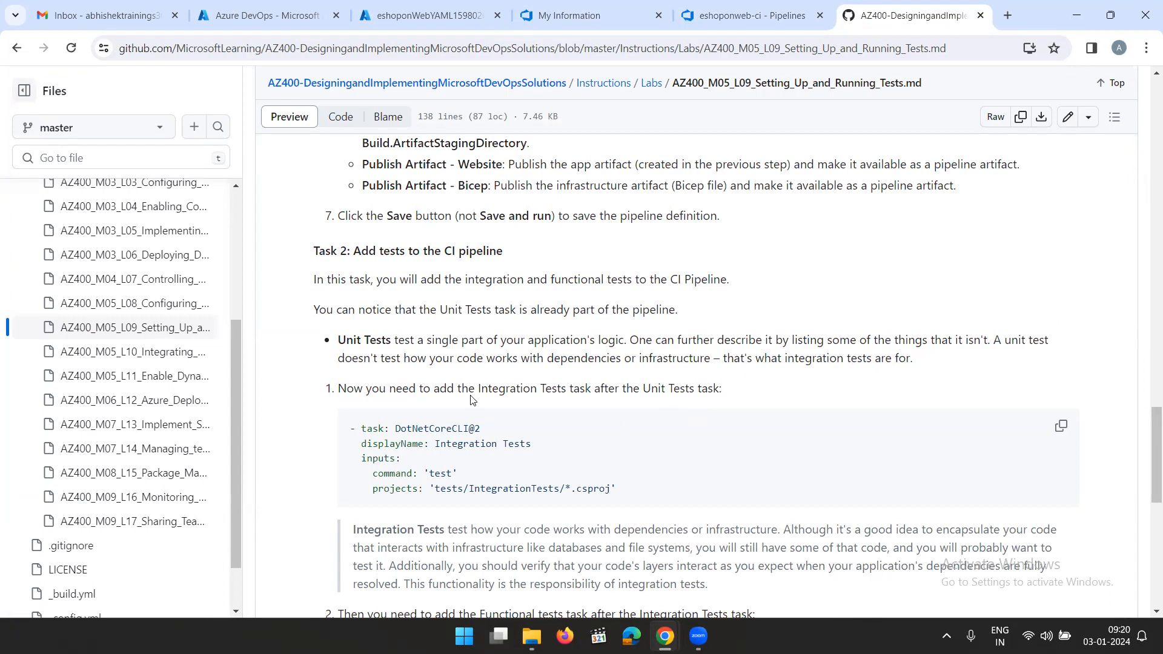
pyautogui.moveTo(340, 342); pyautogui.dragTo(437, 350)
pyautogui.click(588, 408)
pyautogui.moveTo(361, 429); pyautogui.dragTo(623, 491)
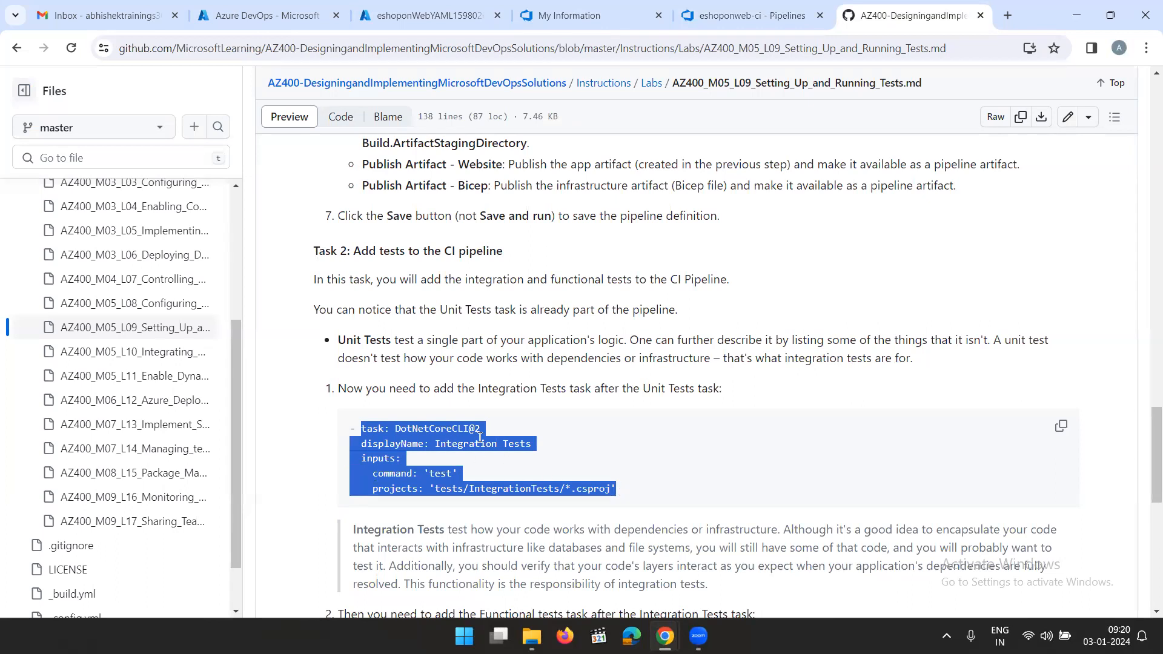
pyautogui.click(1058, 429)
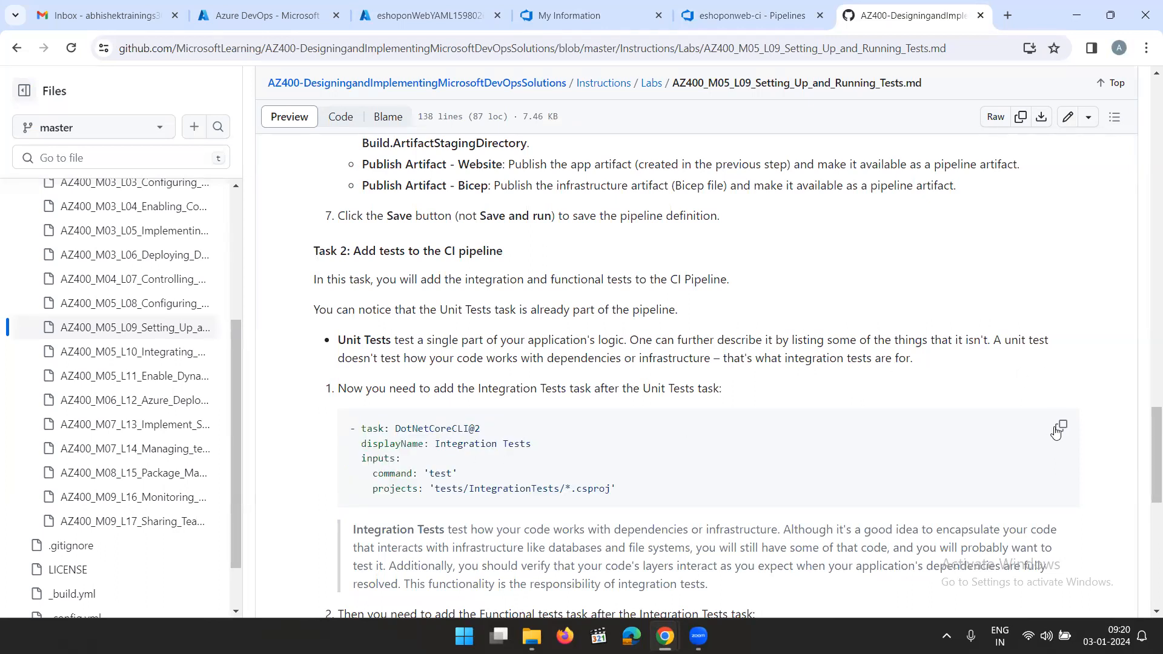
# Return to the eshoponweb-ci.yml editor in Azure DevOps and paste the Integration Tests task on a new line below the unit Test task
pyautogui.click(745, 16)
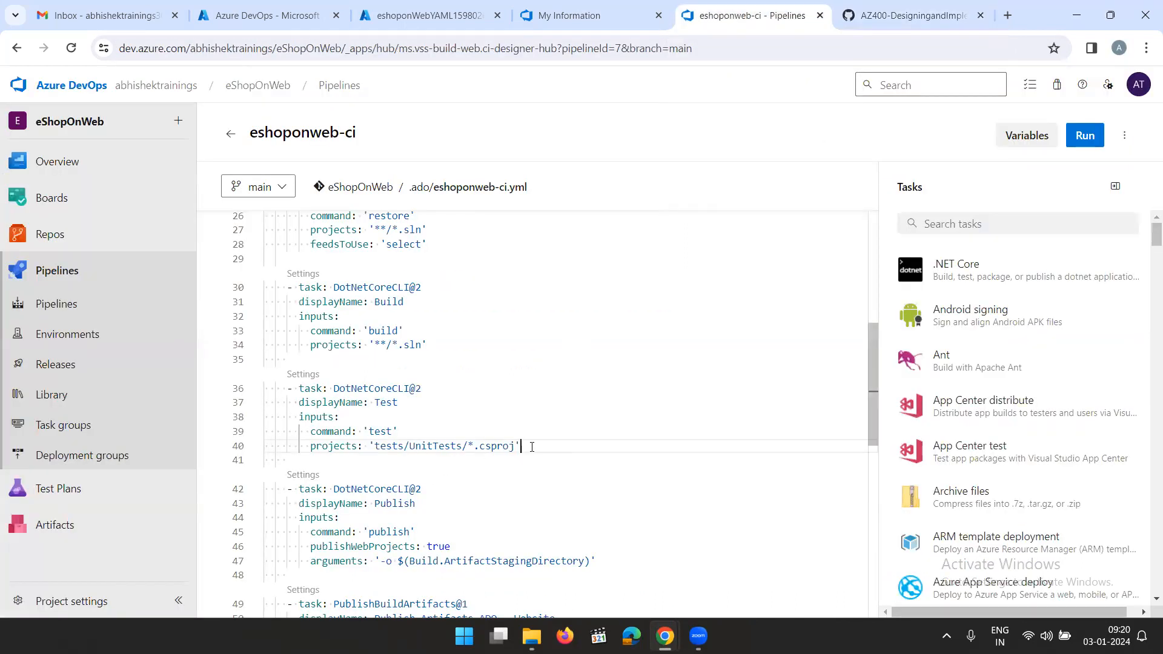
pyautogui.press('Return')
pyautogui.hotkey('ctrl', 'space')
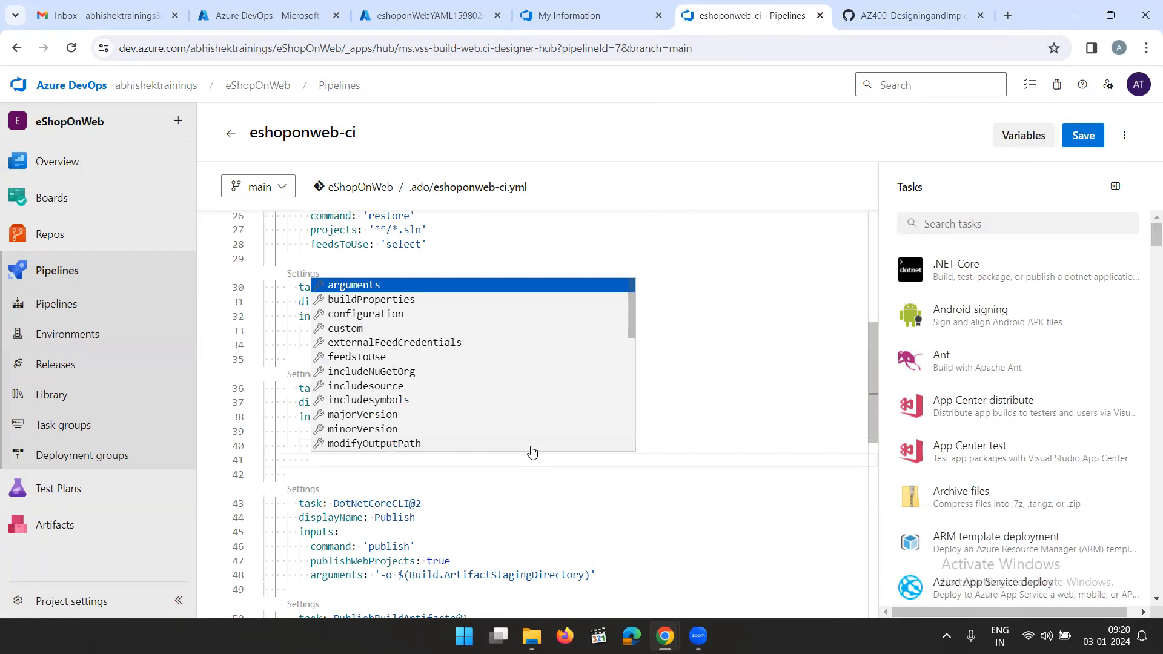
pyautogui.press('BackSpace')
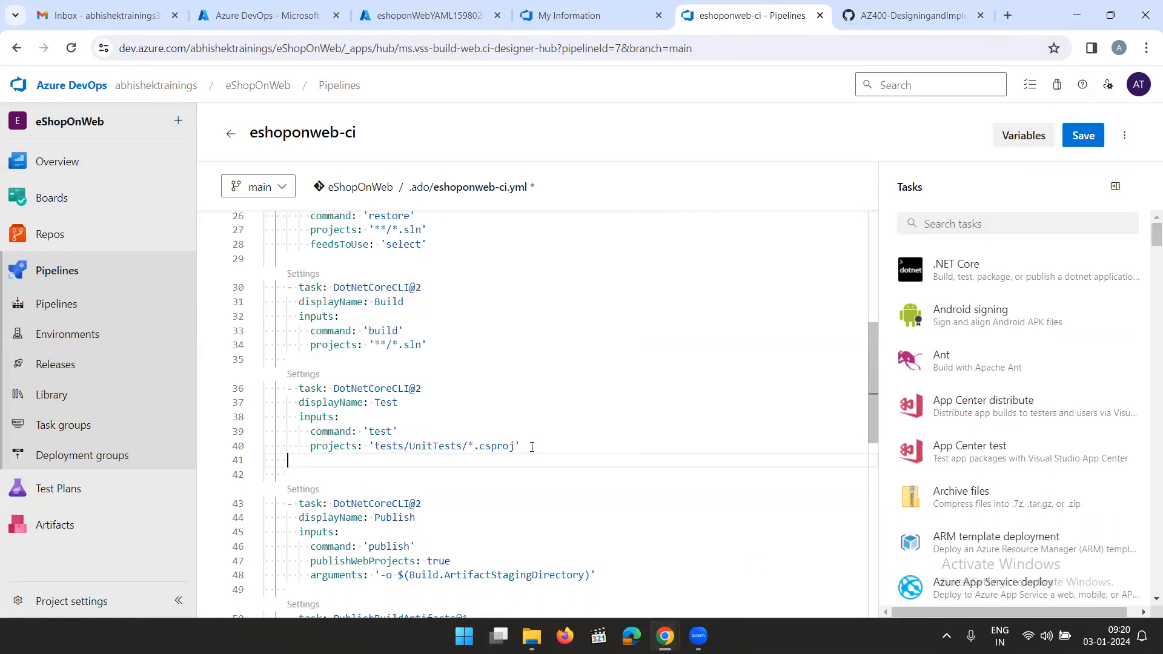
pyautogui.rightClick(322, 460)
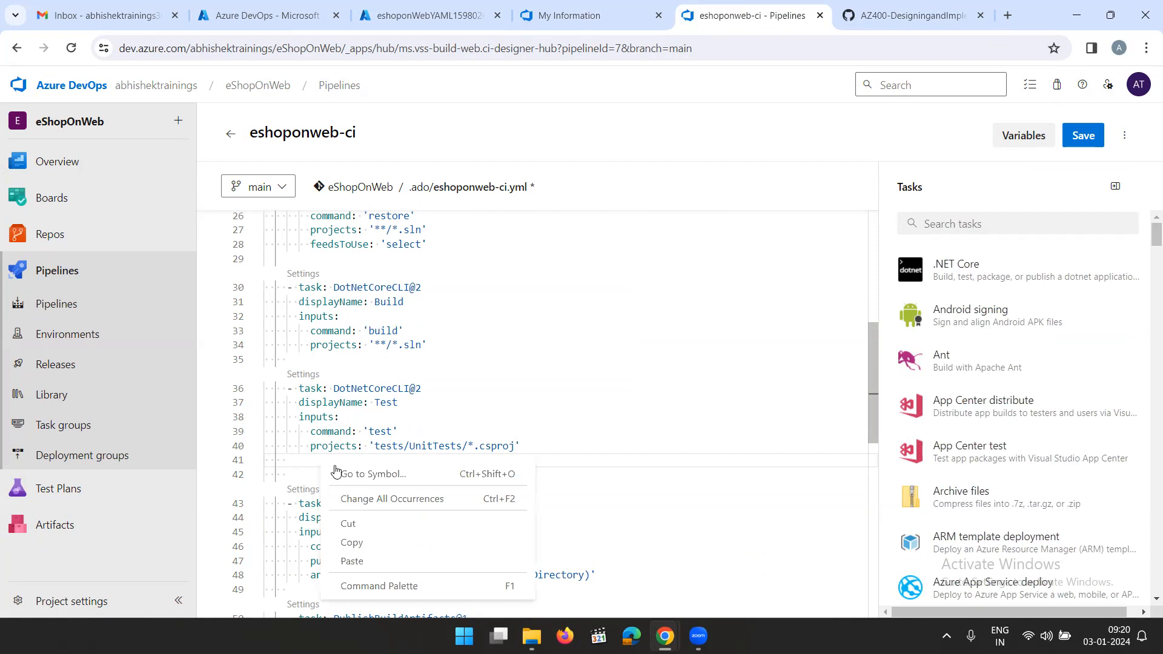
pyautogui.click(376, 558)
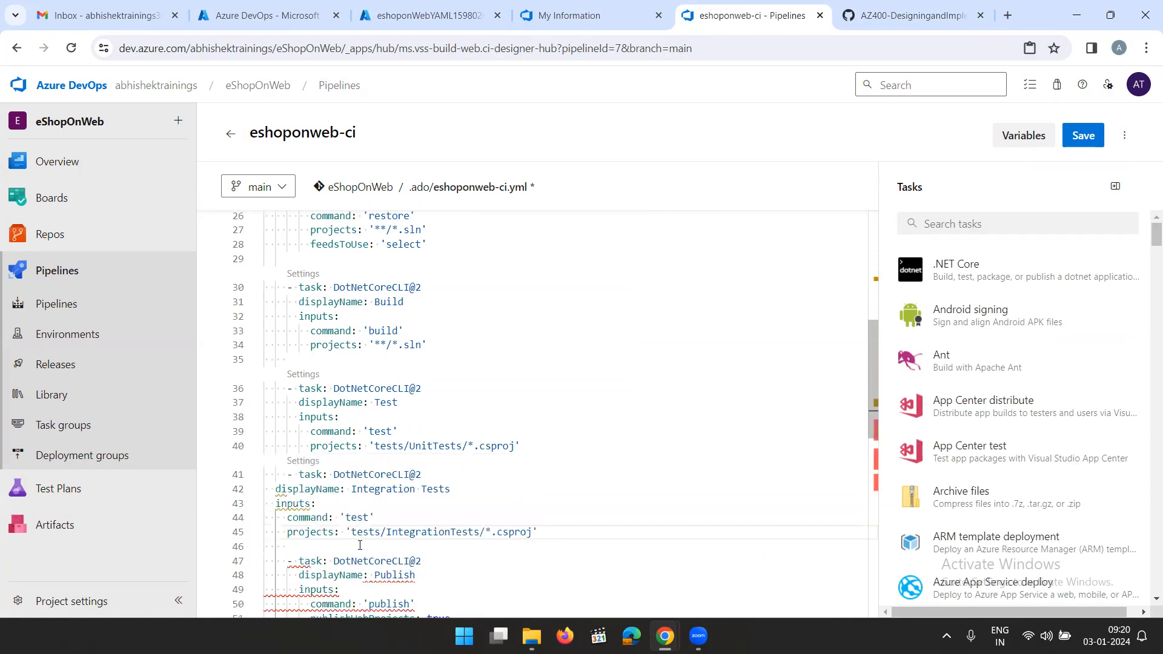
# Indent the Integration Tests task's displayName, inputs, command and projects lines to match the Test task above
pyautogui.click(277, 490)
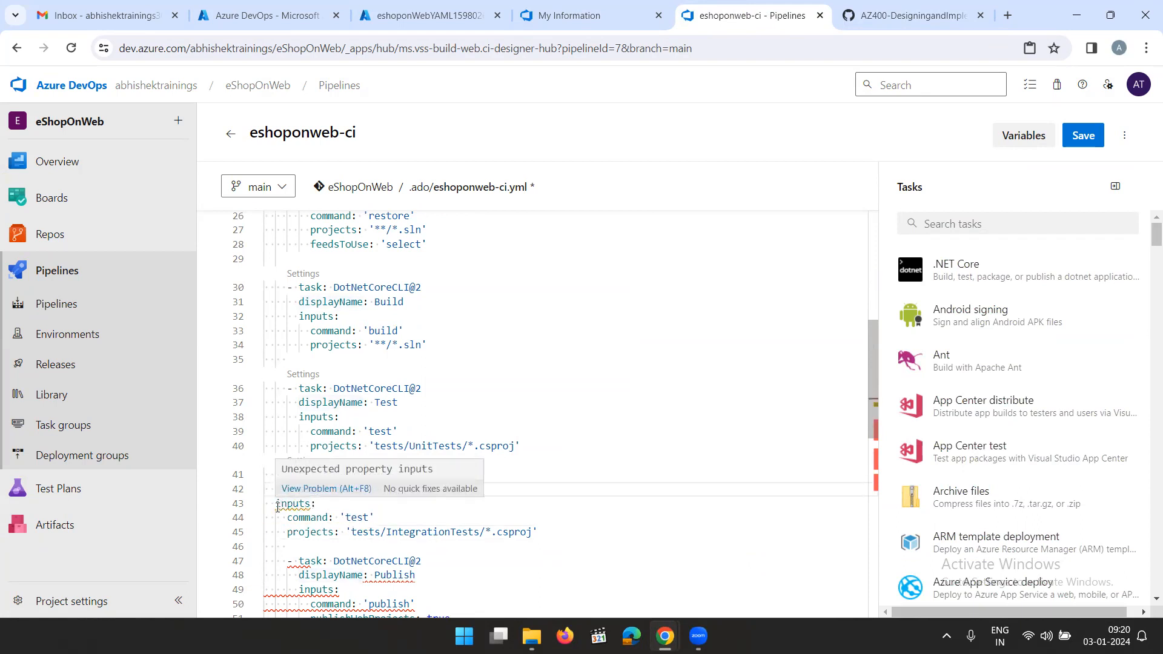
pyautogui.press('Tab')
pyautogui.press('Tab')
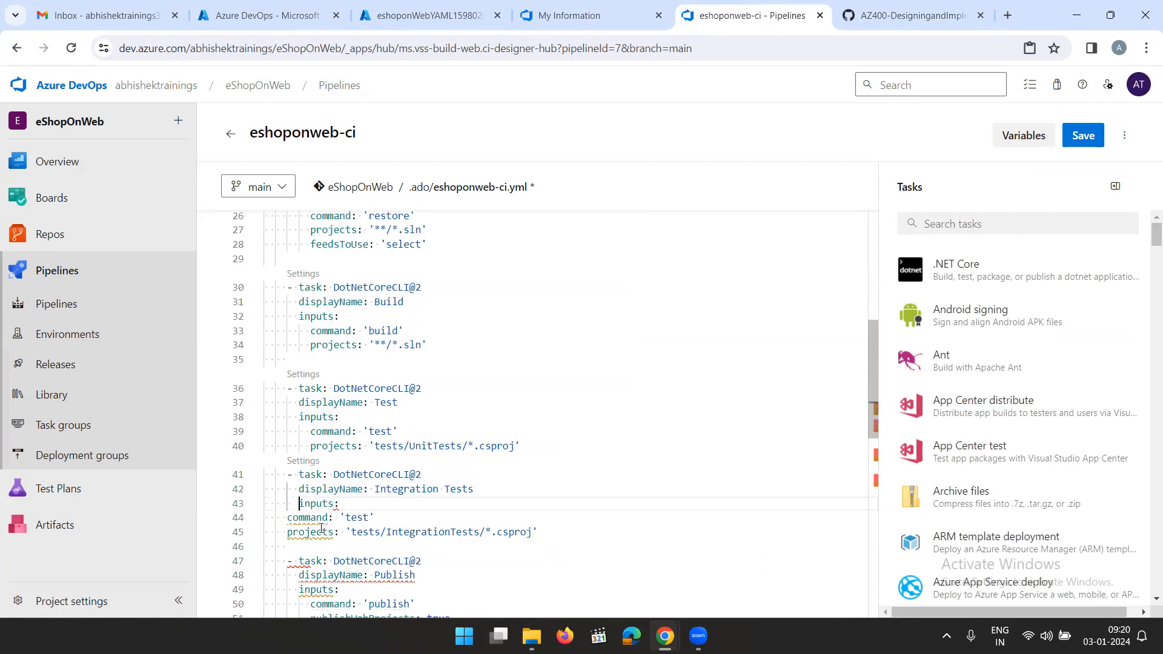
pyautogui.moveTo(312, 531)
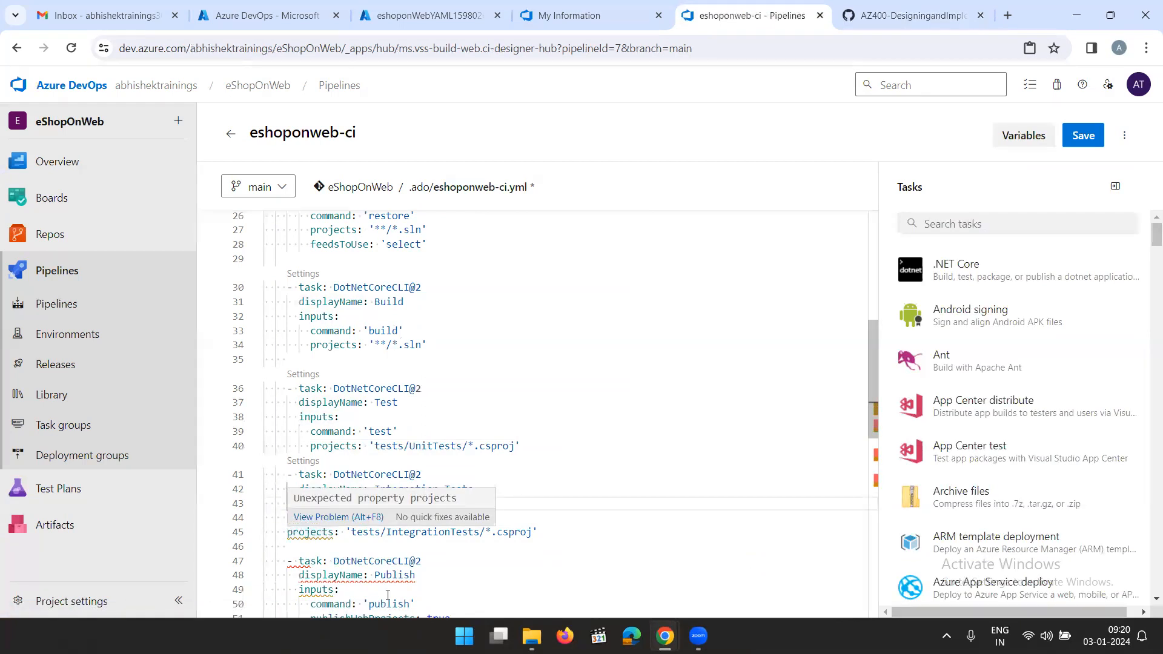
pyautogui.click(287, 520)
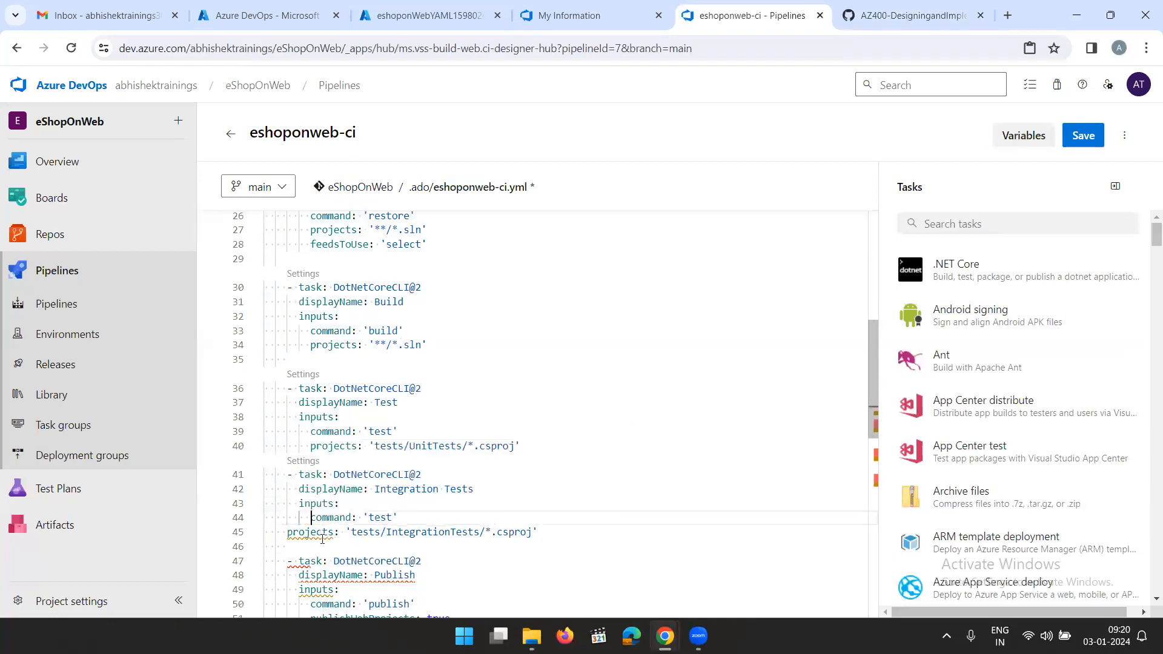
pyautogui.click(289, 531)
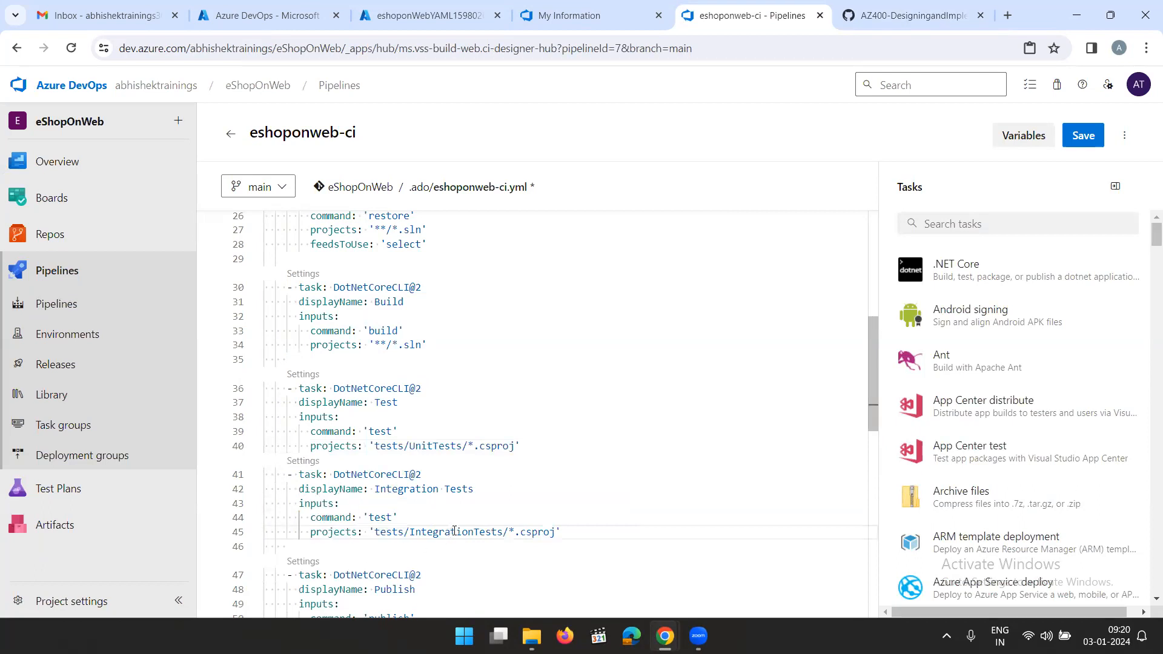
pyautogui.scroll(-1, 455, 532)
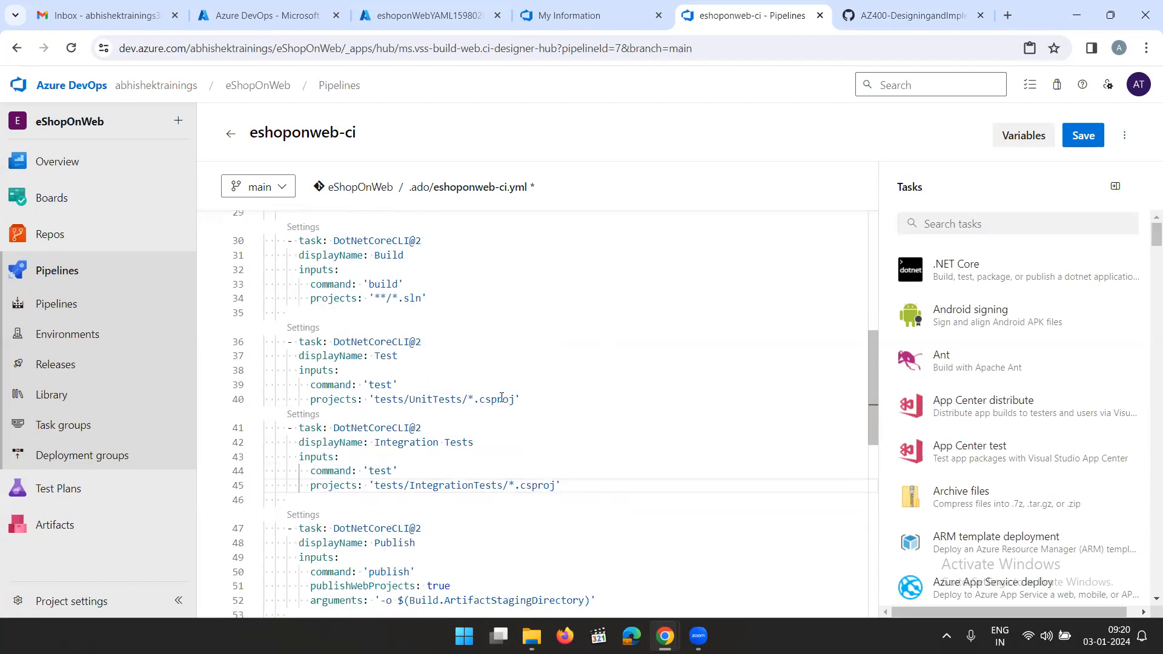
# Read the lab's explanations of integration and functional tests and the instructions for saving the pipeline changes
pyautogui.click(924, 15)
pyautogui.scroll(-3, 725, 381)
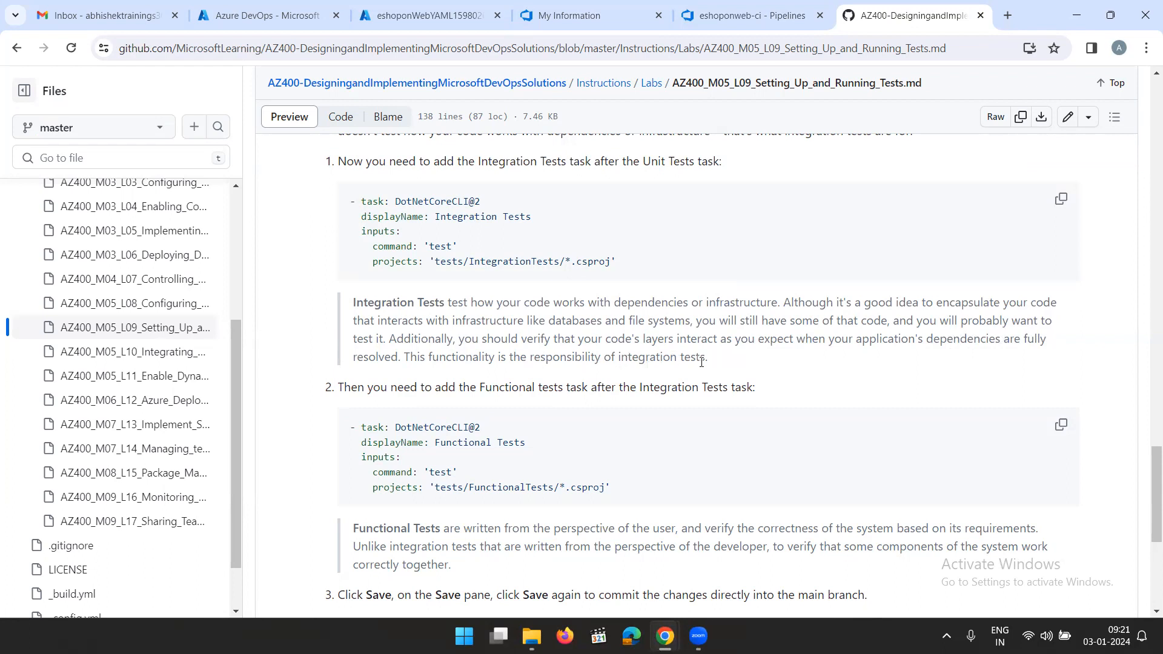
pyautogui.moveTo(727, 366); pyautogui.dragTo(349, 308)
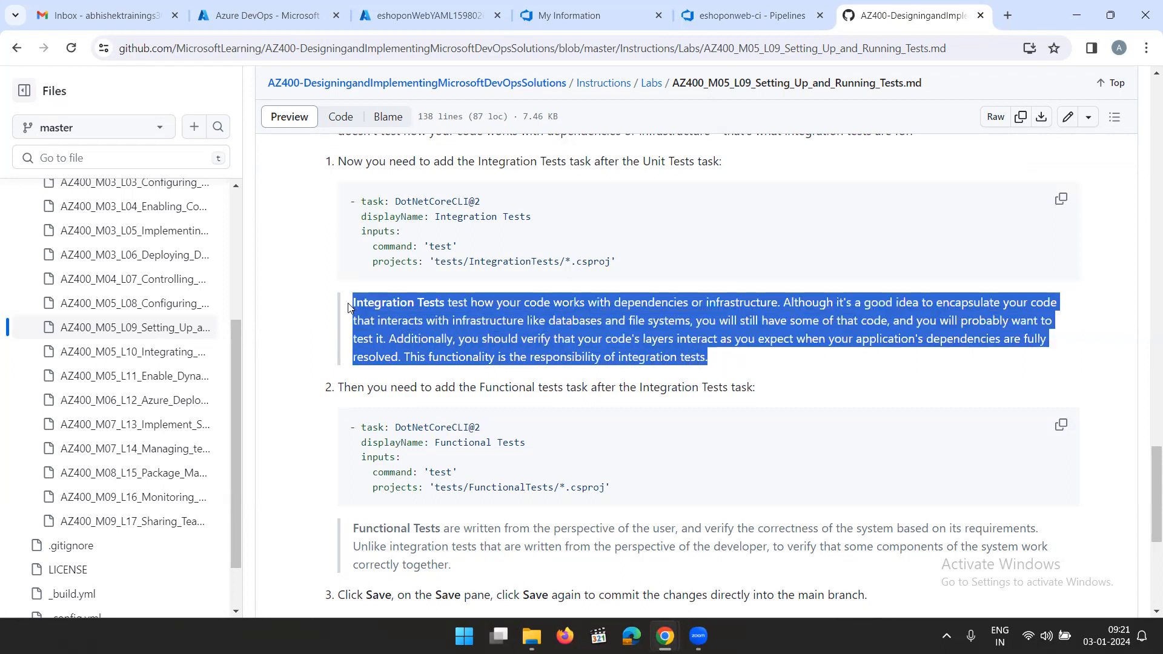
pyautogui.click(407, 391)
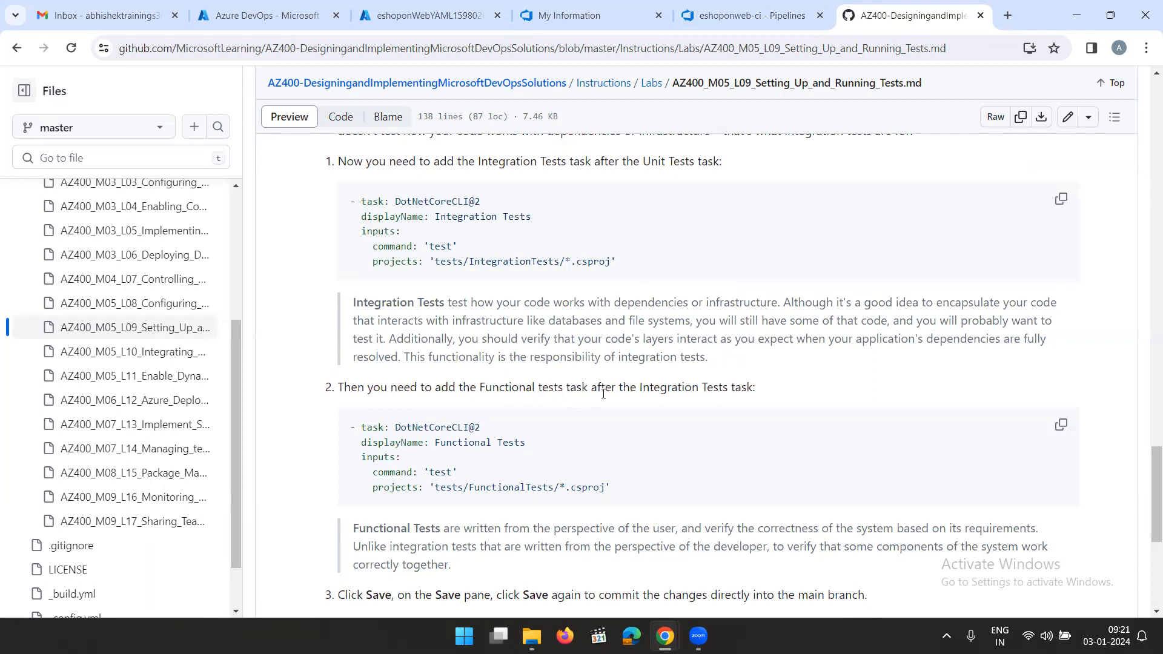
pyautogui.scroll(-1, 585, 450)
pyautogui.moveTo(373, 454); pyautogui.dragTo(677, 472)
pyautogui.scroll(1, 612, 275)
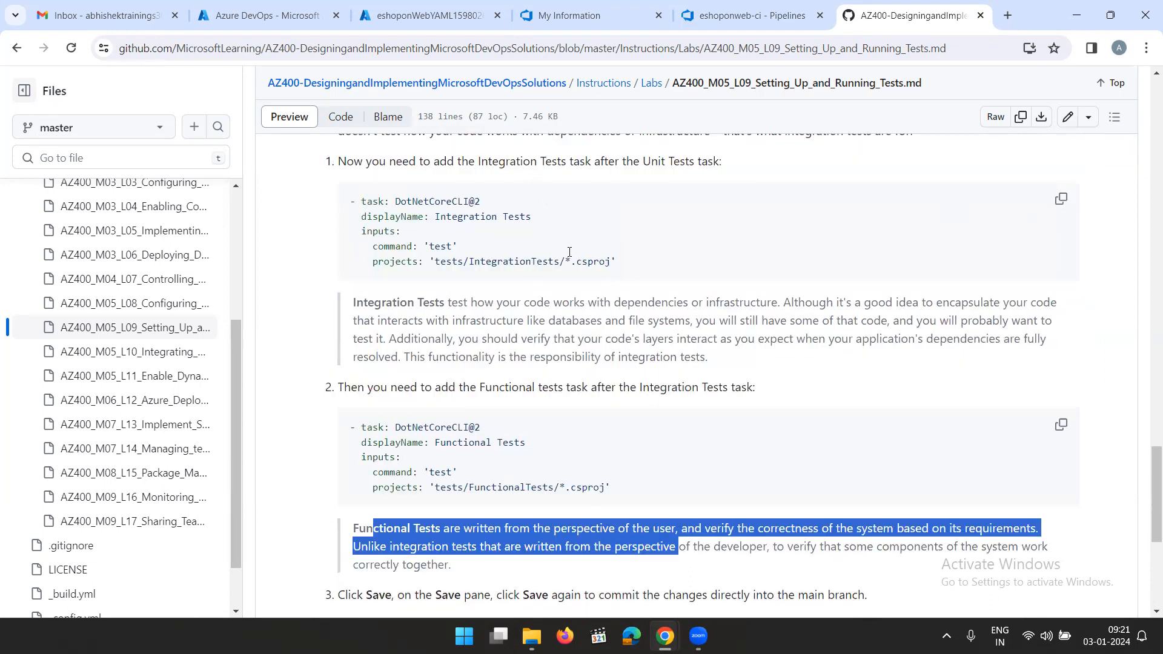
pyautogui.scroll(-3, 593, 435)
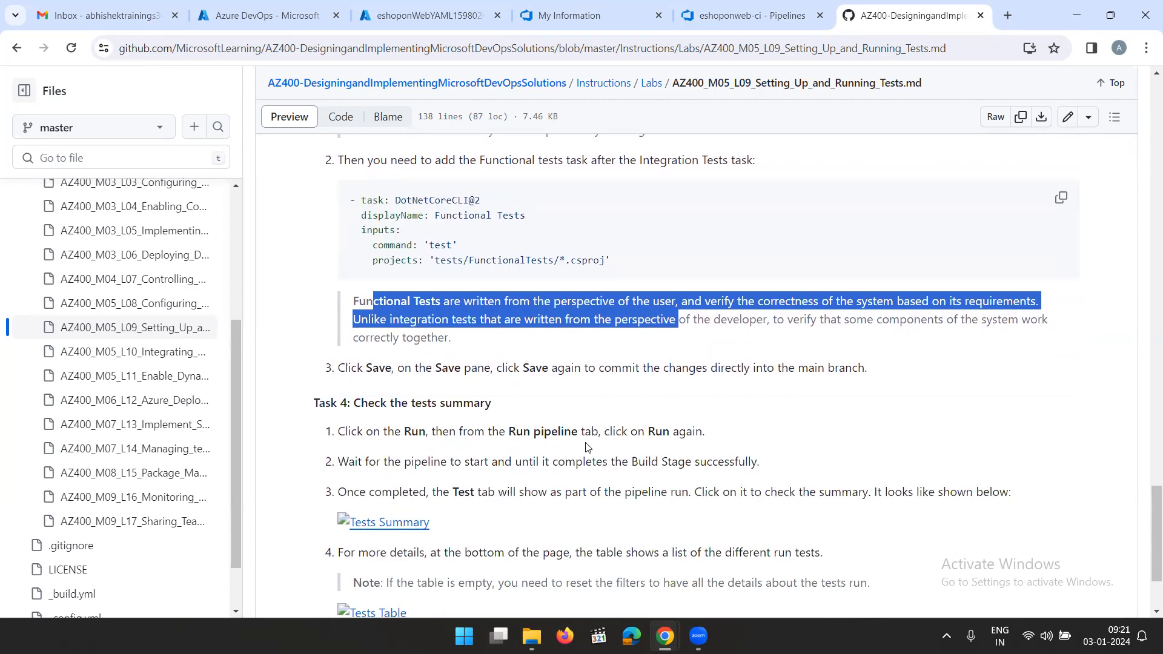
pyautogui.click(640, 333)
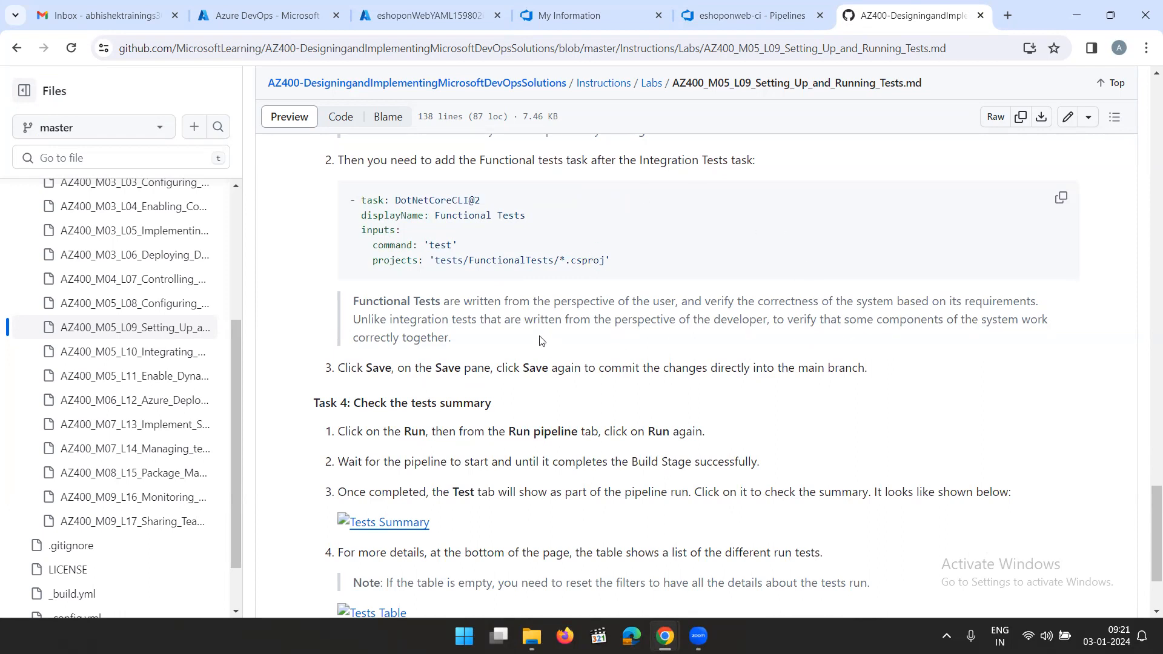
# Copy the lab's Functional Tests task snippet and paste it below the Integration Tests task in eshoponweb-ci.yml
pyautogui.scroll(2, 528, 339)
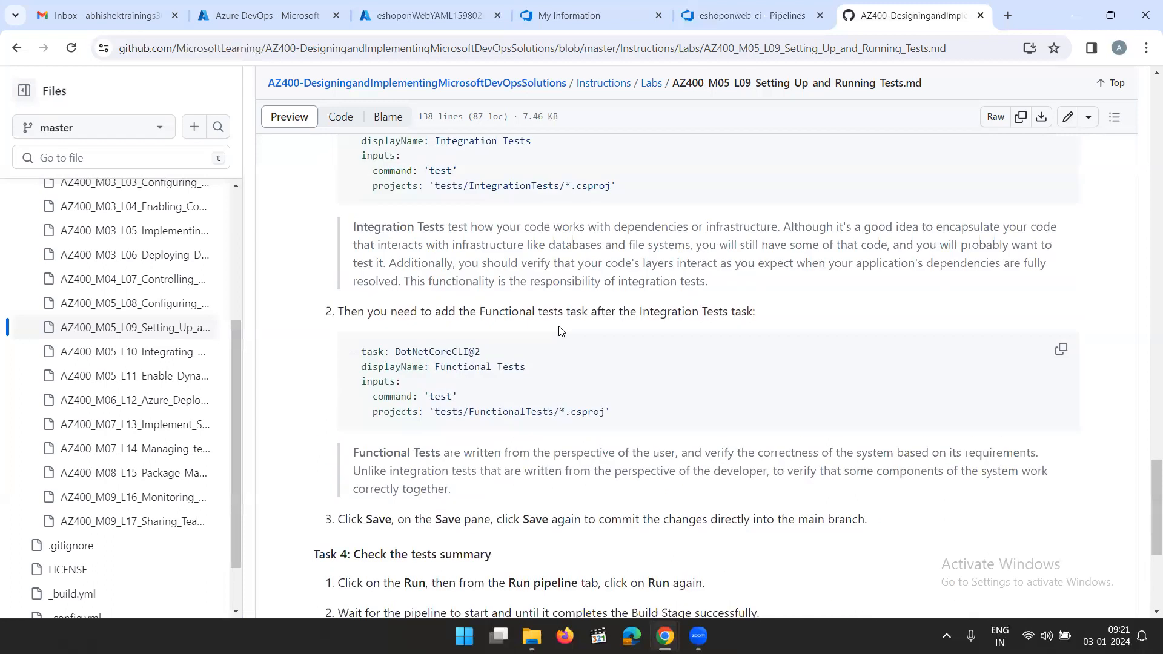
pyautogui.click(1061, 349)
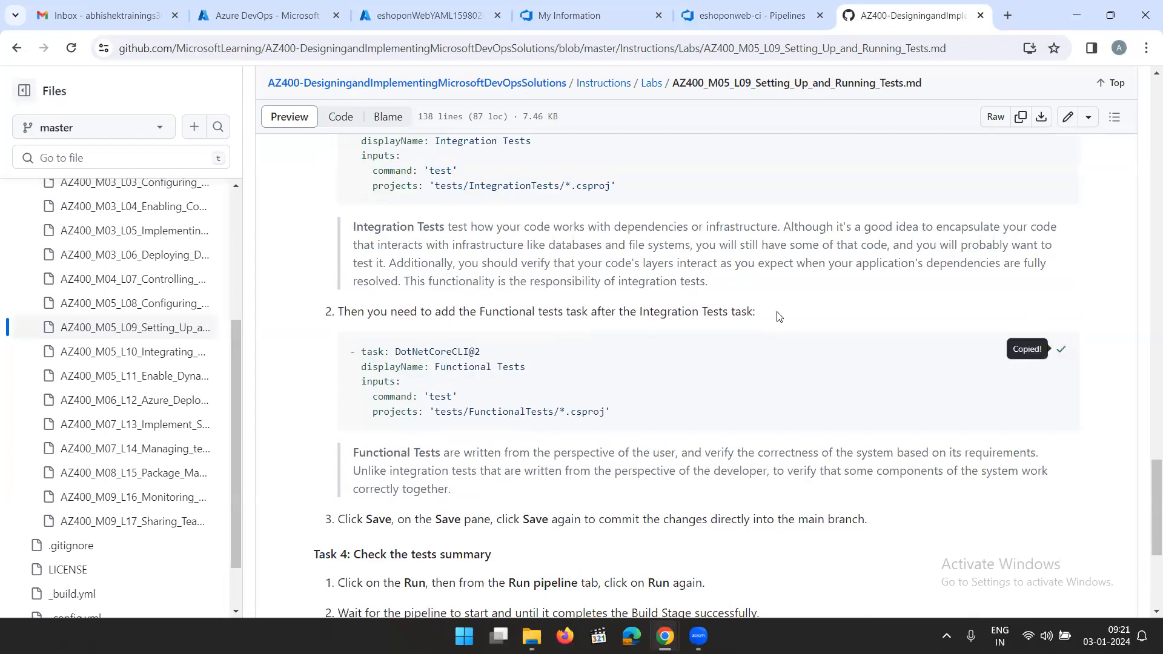
pyautogui.click(779, 17)
pyautogui.scroll(-1, 630, 275)
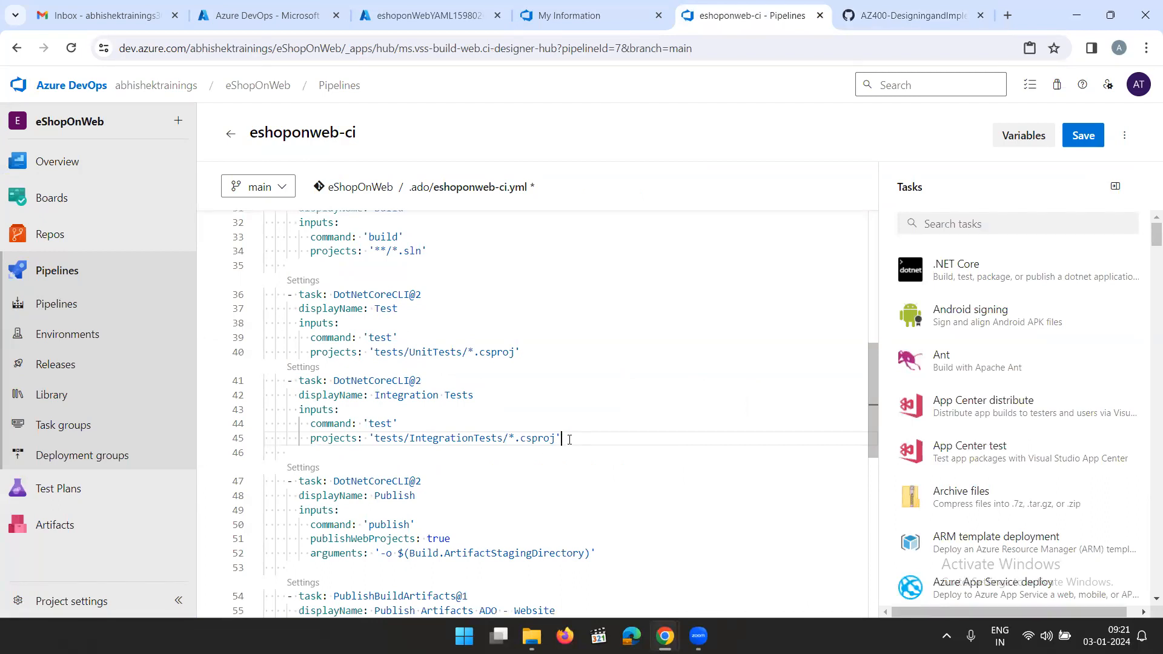
pyautogui.press('Return')
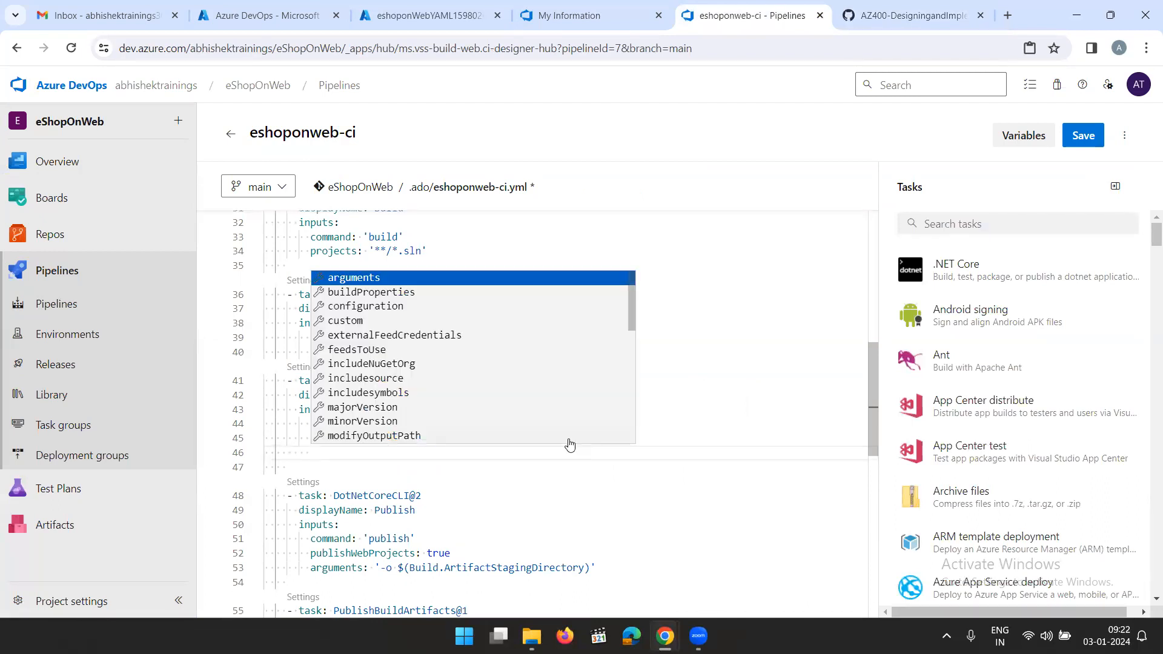
pyautogui.press('BackSpace')
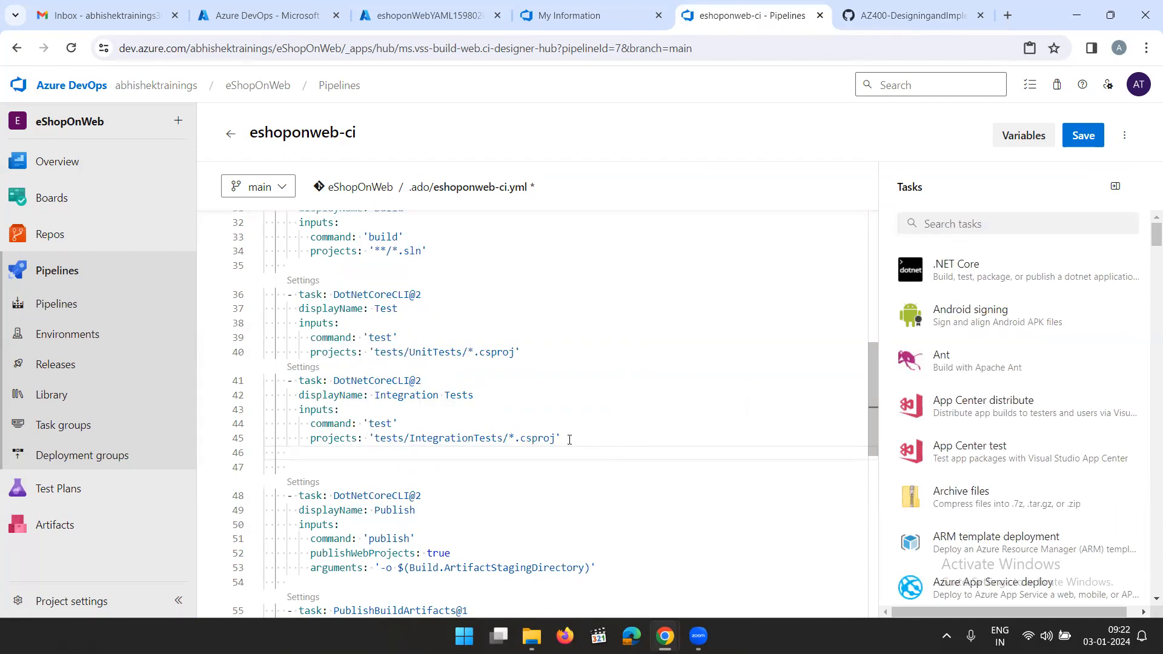
pyautogui.rightClick(362, 449)
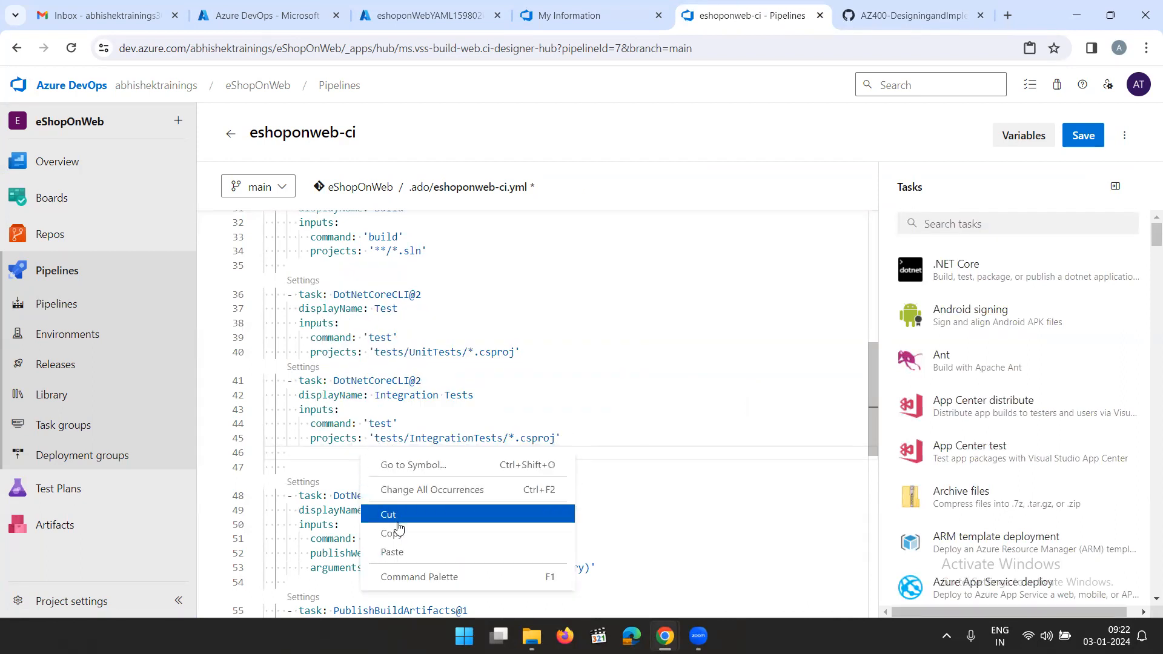
pyautogui.click(405, 550)
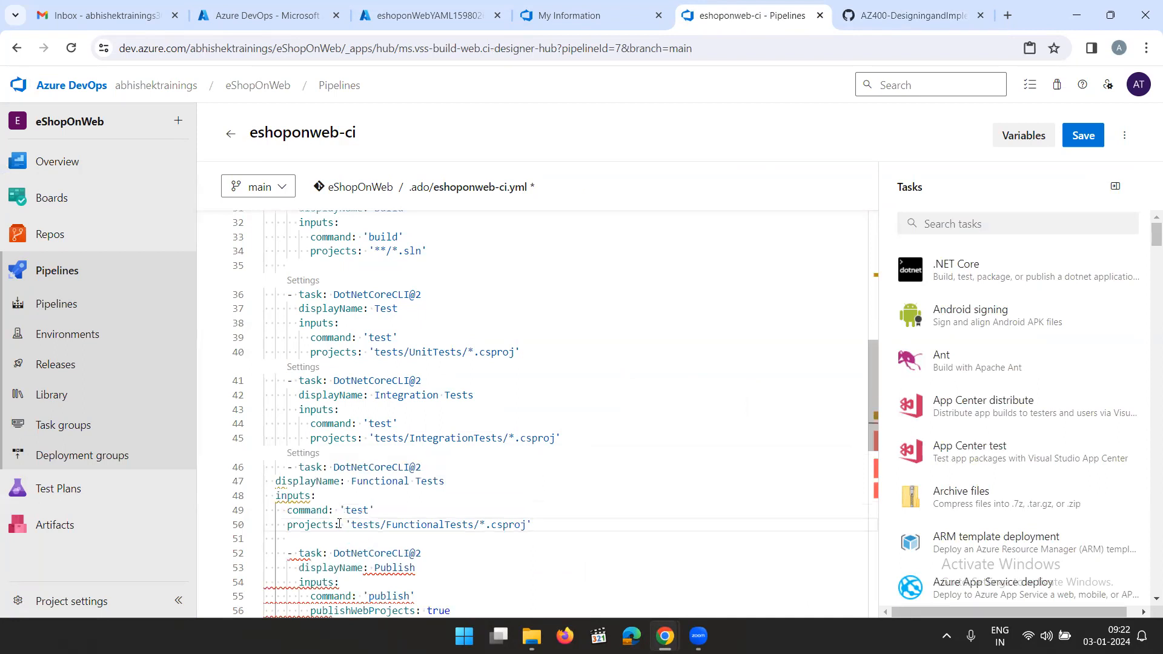
# Indent the Functional Tests task's displayName, inputs, command and projects lines to match the Integration Tests task above
pyautogui.click(277, 481)
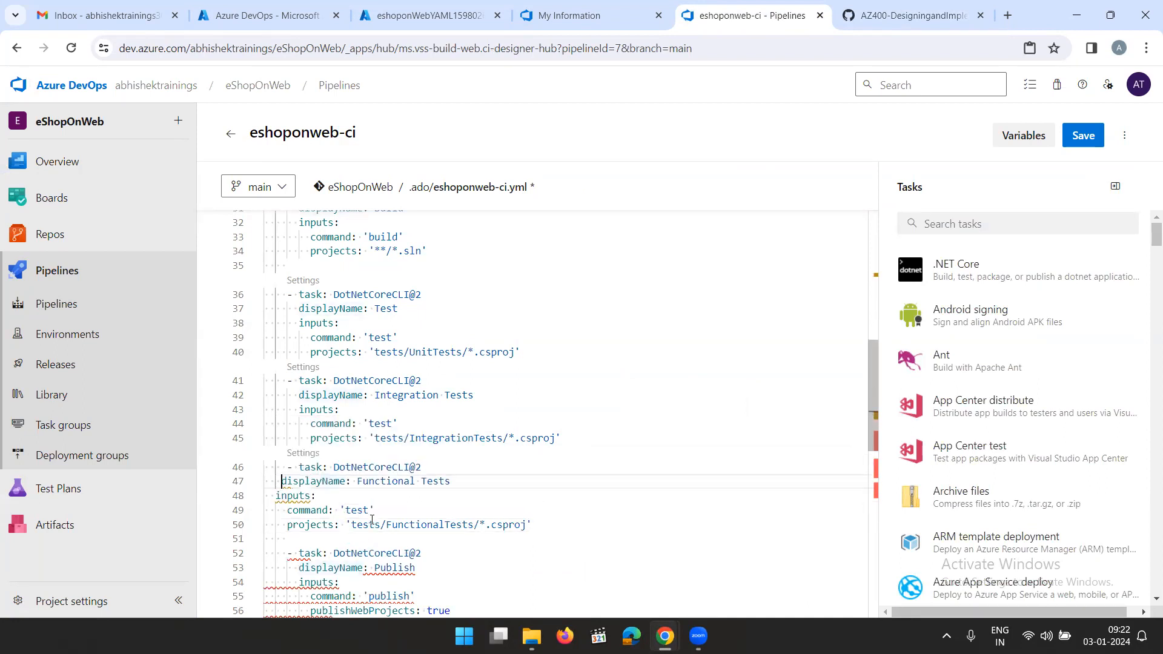
pyautogui.click(277, 497)
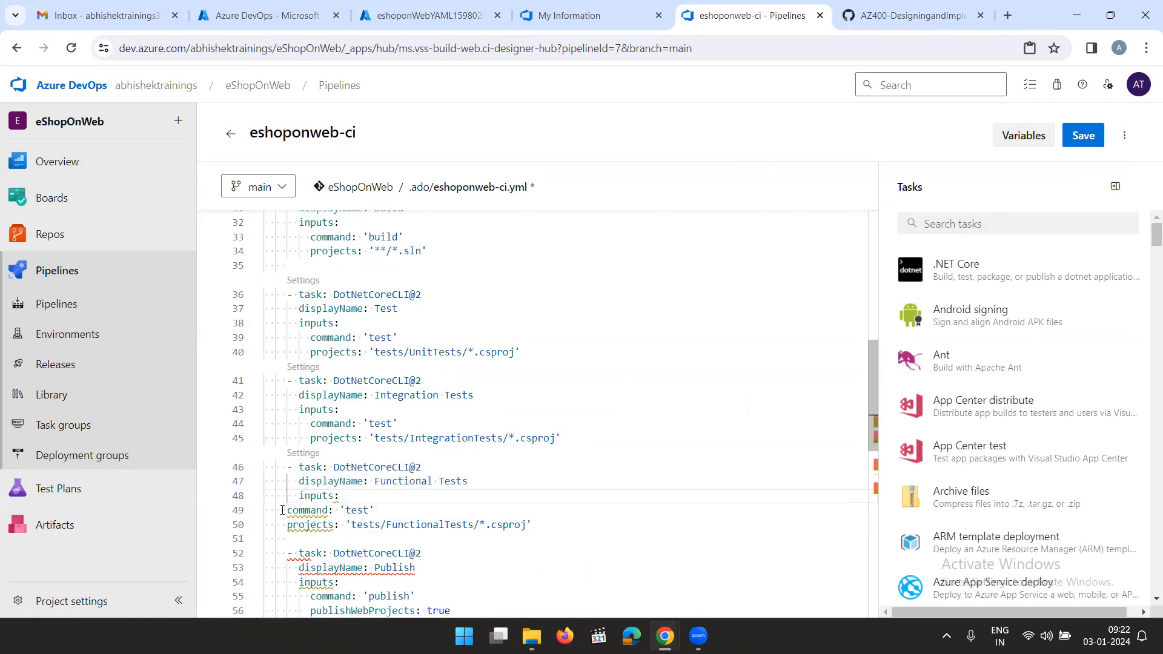
pyautogui.click(287, 510)
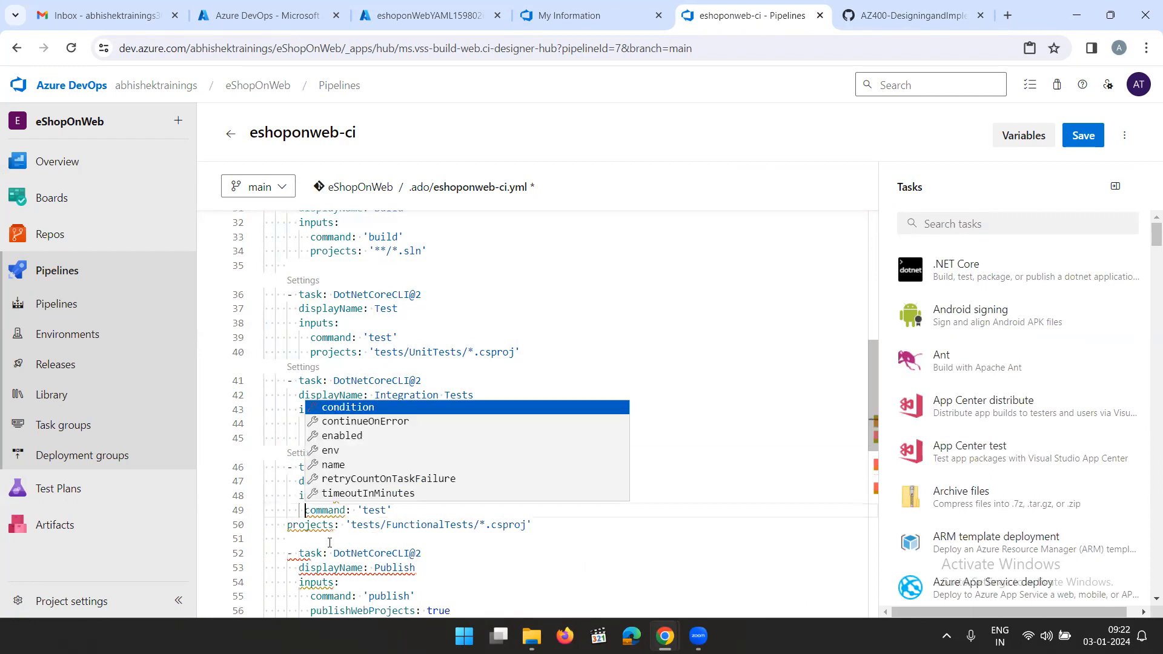
pyautogui.click(288, 525)
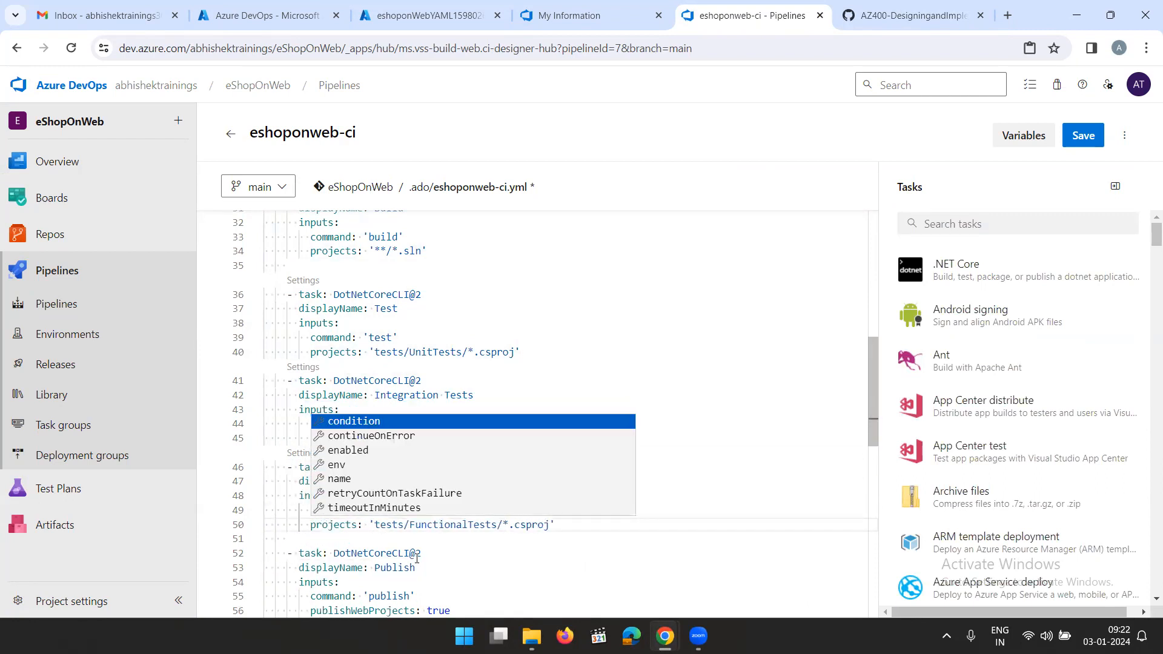
pyautogui.click(572, 527)
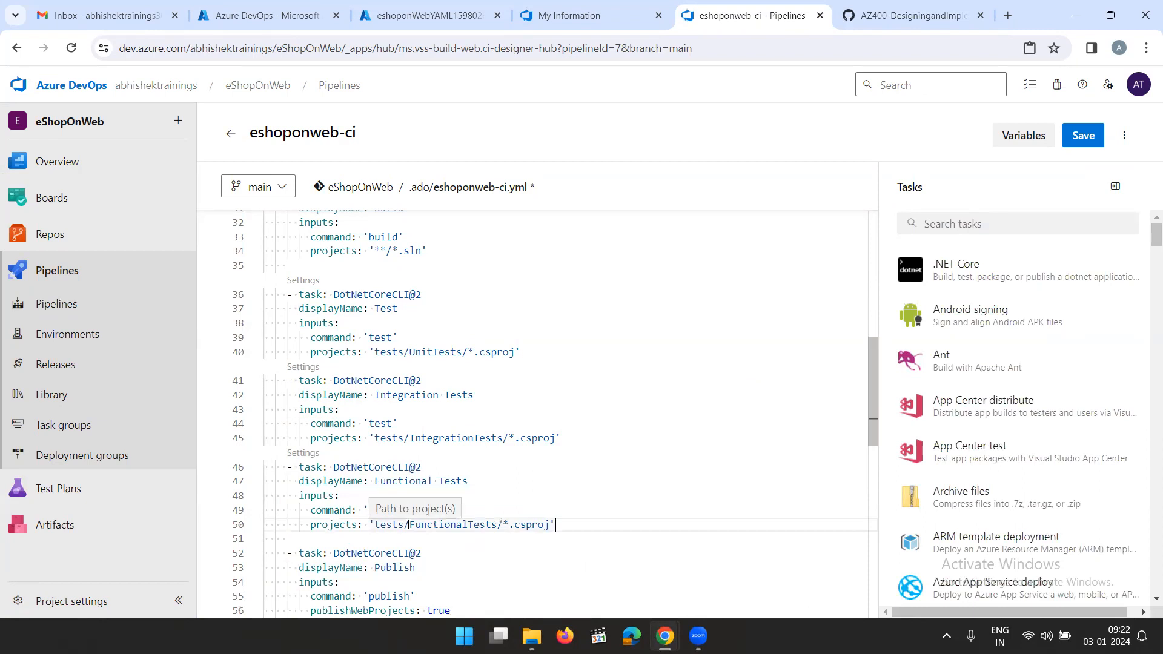
# Check the lab's remaining instructions, return to the pipeline editor in Azure DevOps and commit the eshoponweb-ci.yml changes directly to the main branch
pyautogui.click(914, 15)
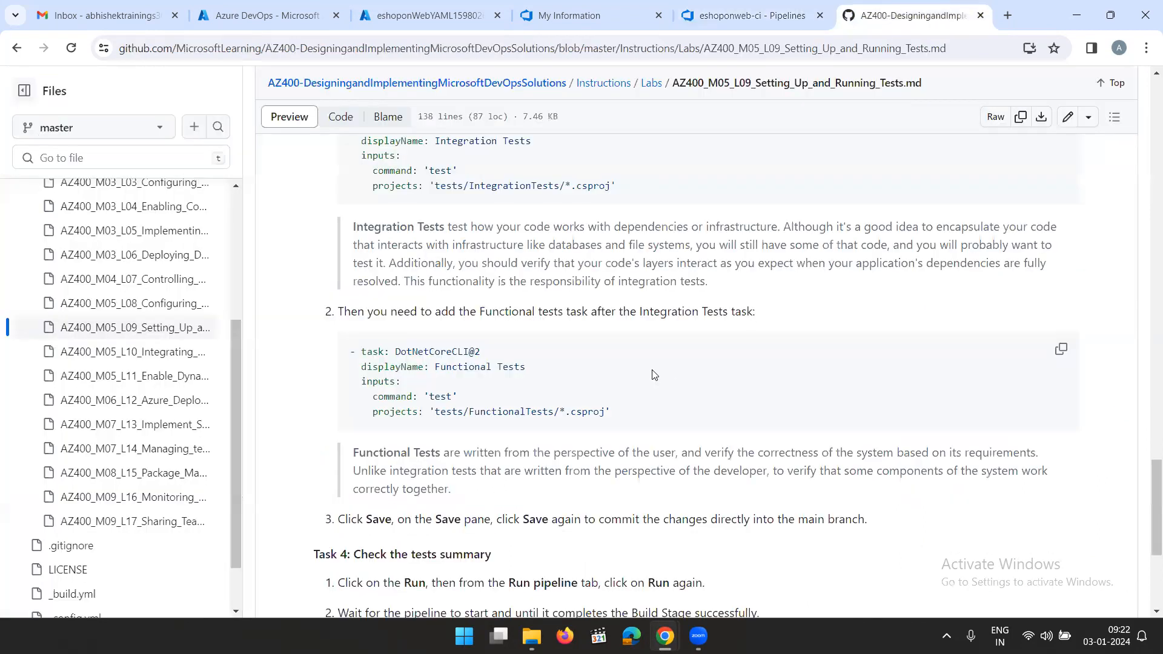
pyautogui.scroll(-2, 645, 385)
pyautogui.scroll(-1, 645, 386)
pyautogui.scroll(-1, 646, 382)
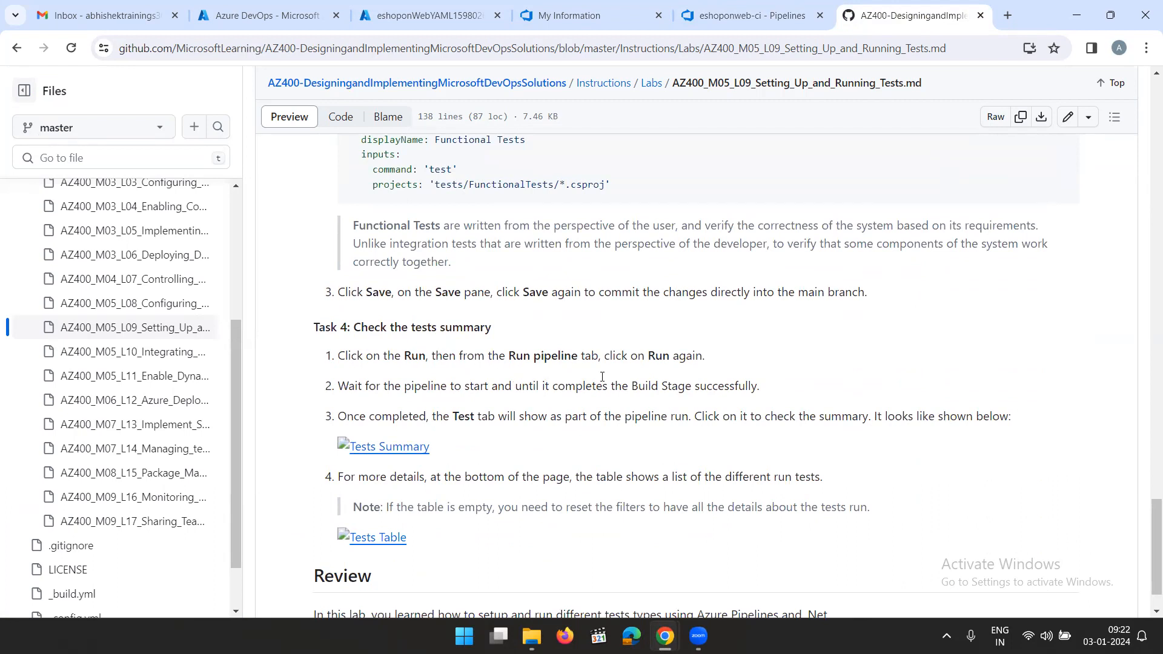
pyautogui.click(754, 17)
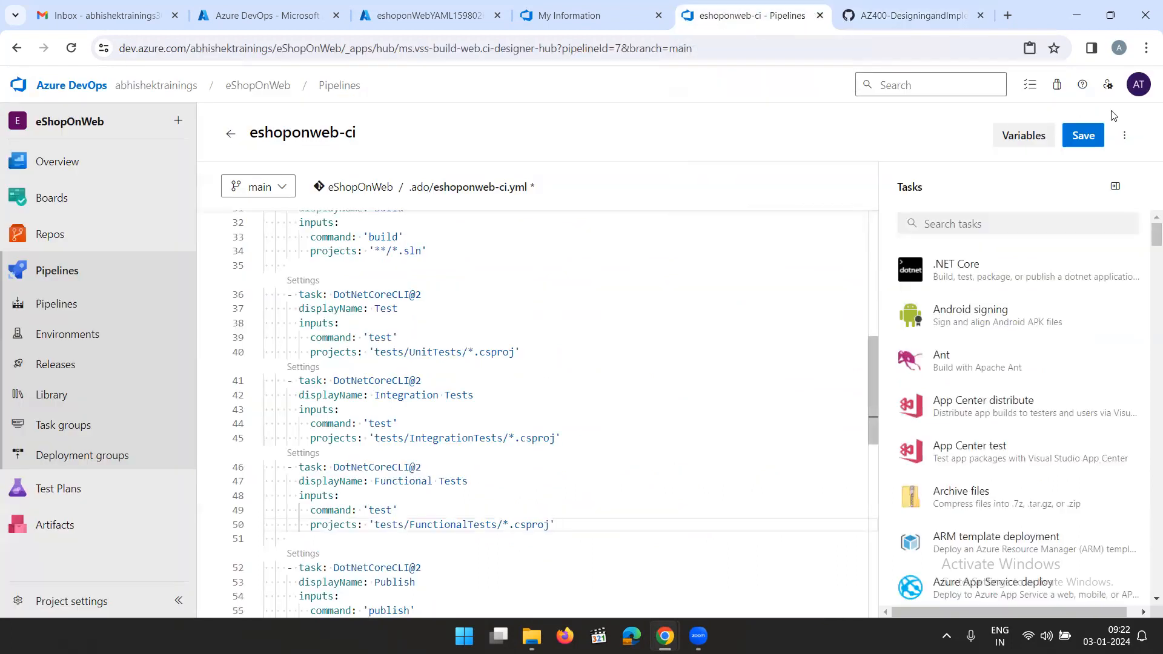
pyautogui.click(1082, 140)
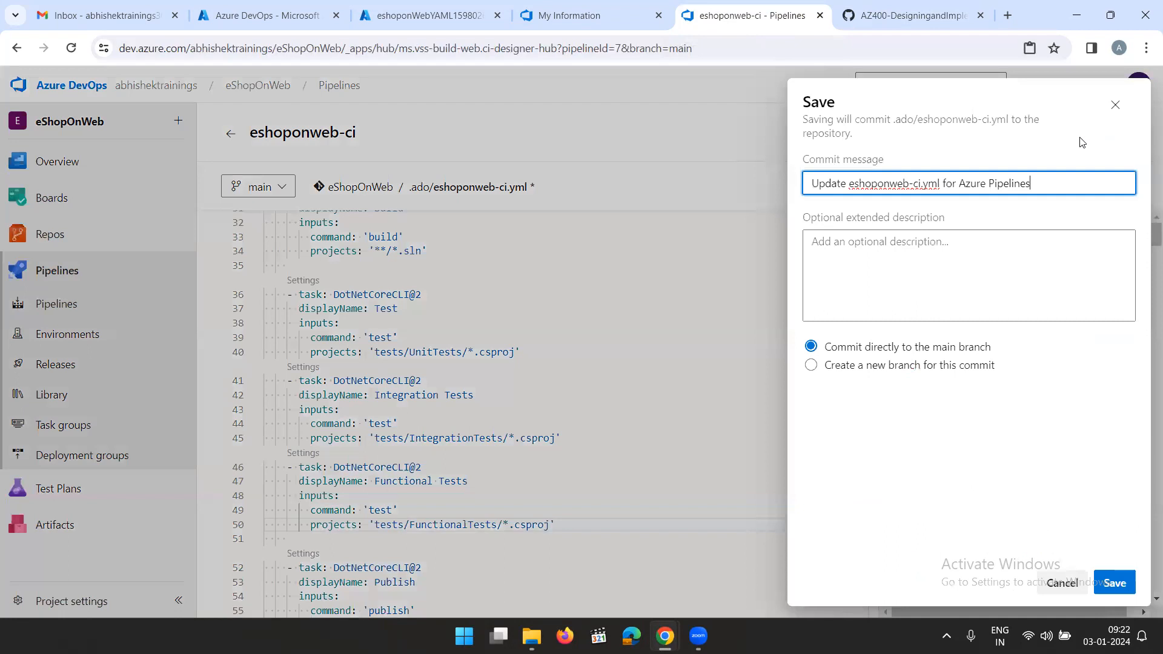
pyautogui.click(1115, 583)
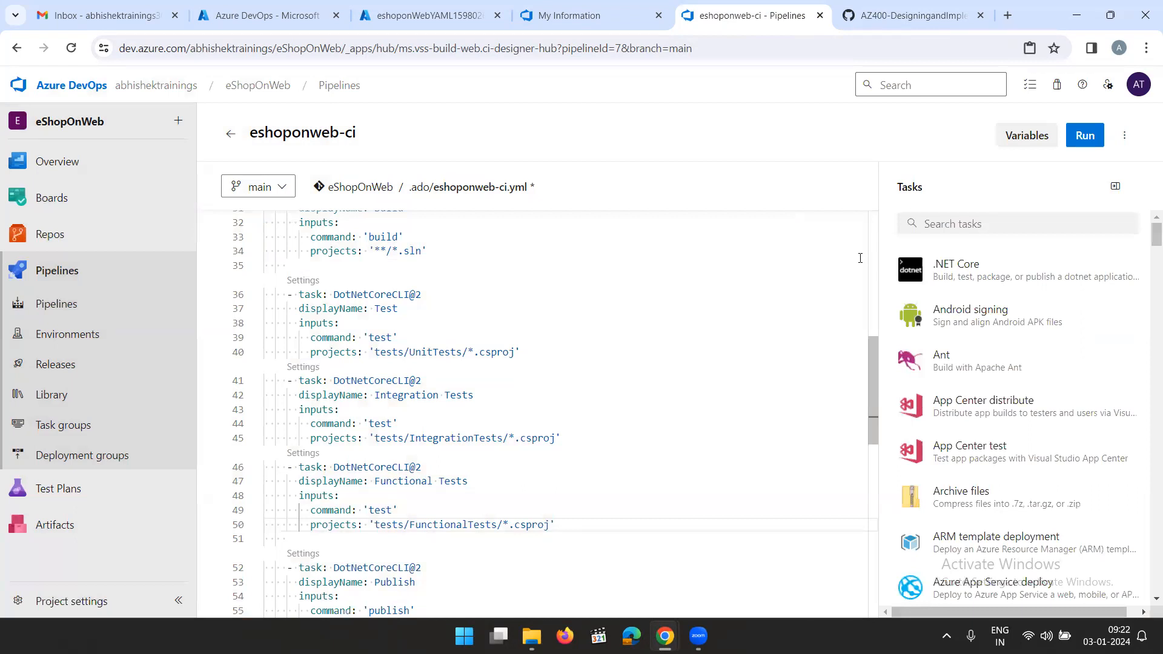
# Run the eshoponweb-ci pipeline on the main branch and open its Build job to follow the logs
pyautogui.click(1085, 135)
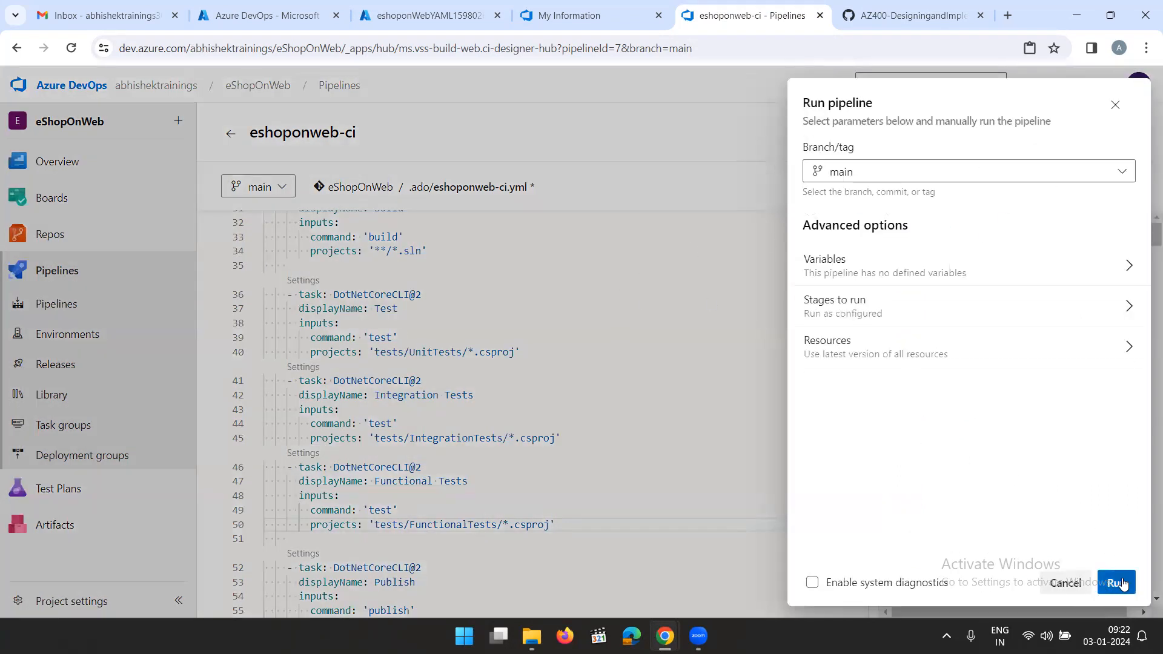
pyautogui.click(1116, 584)
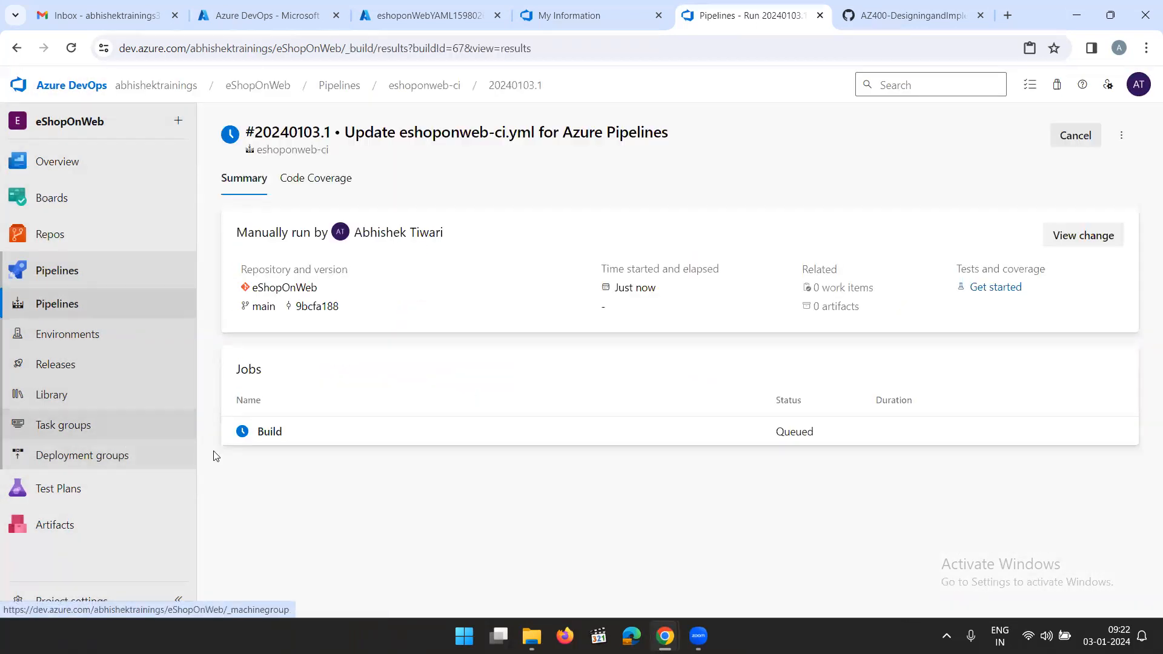
pyautogui.click(307, 445)
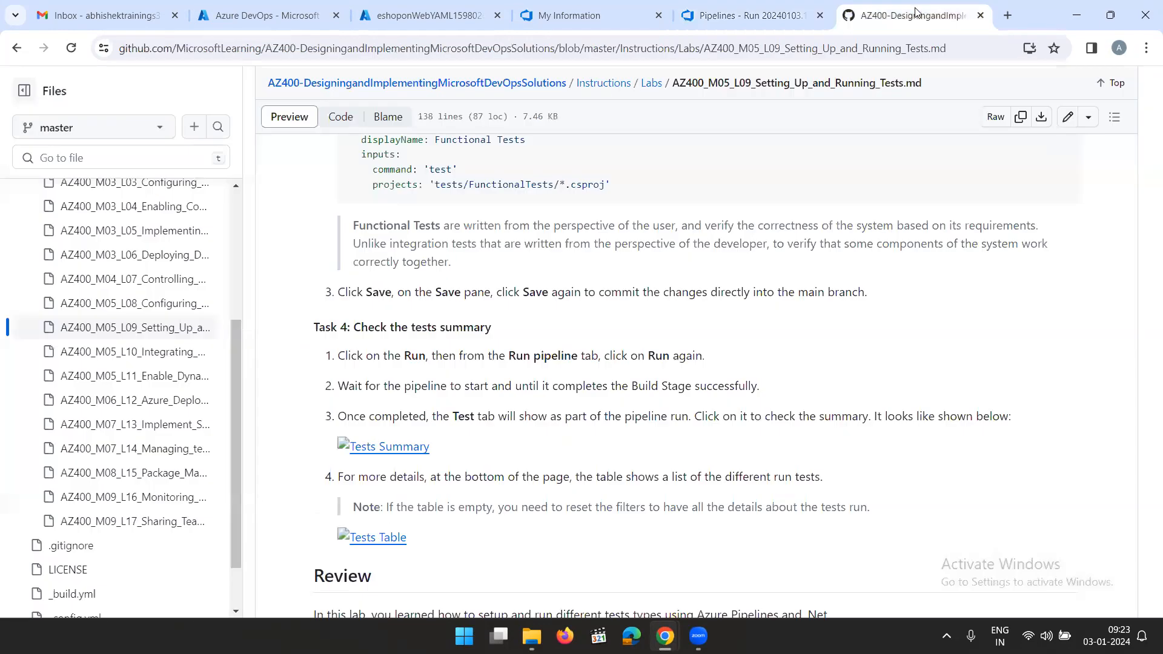
# Review the lab page on GitHub, covering the test task instructions, the objectives and the overview of automated test types
pyautogui.click(916, 14)
pyautogui.scroll(3, 686, 332)
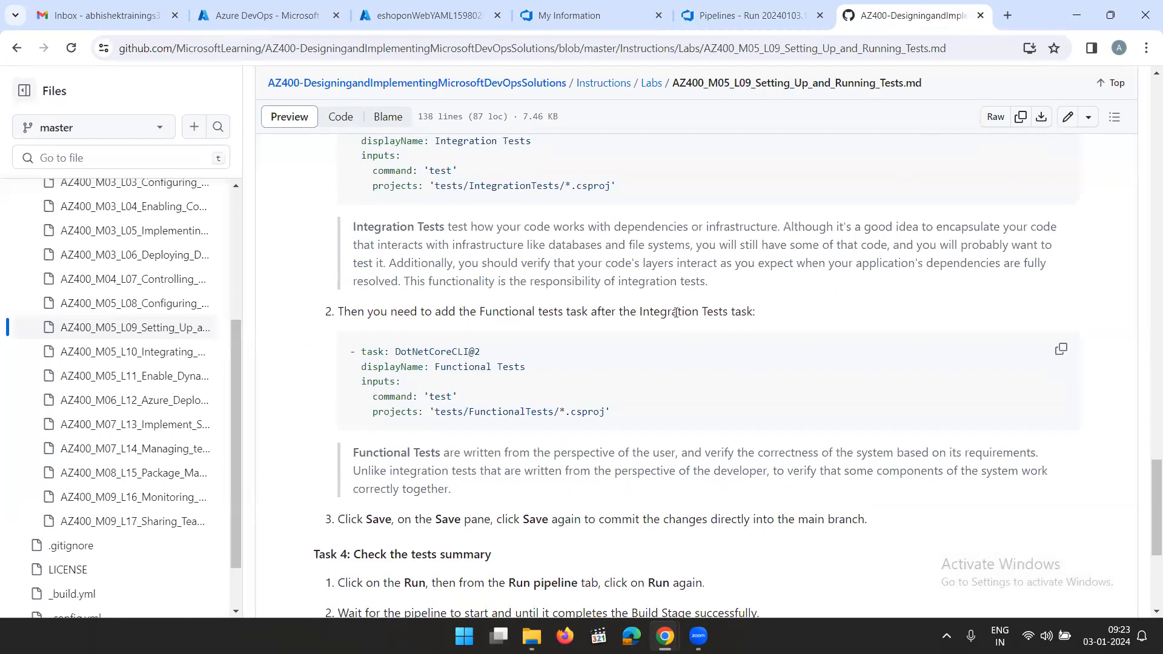
pyautogui.scroll(4, 676, 312)
pyautogui.scroll(2, 695, 327)
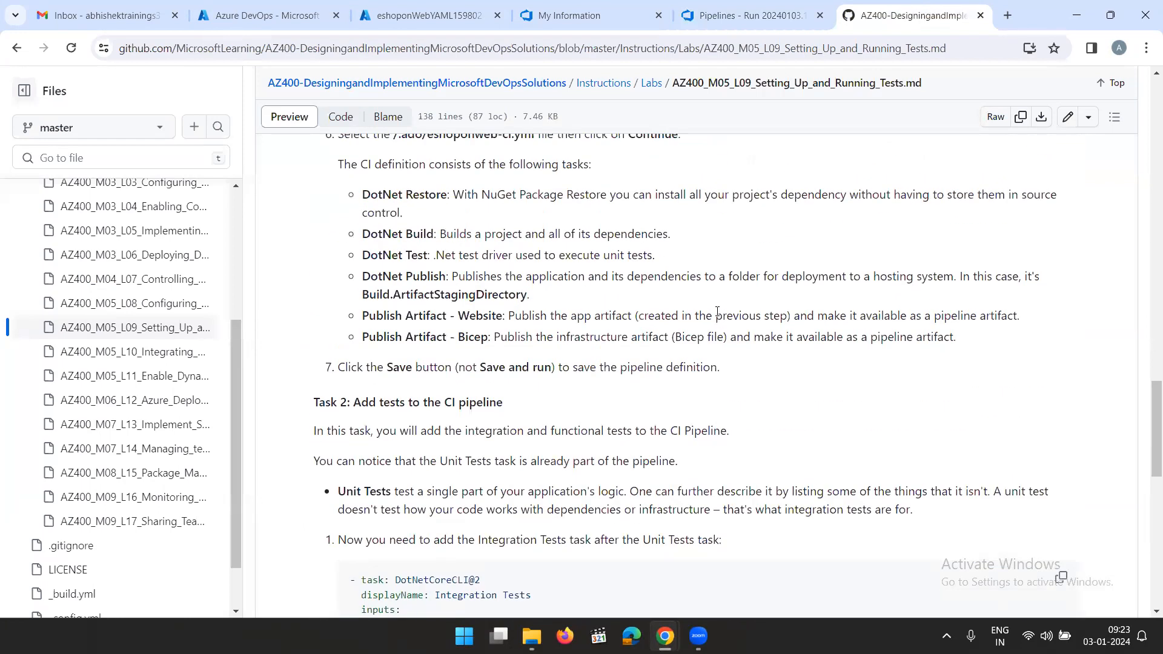
pyautogui.scroll(3, 747, 333)
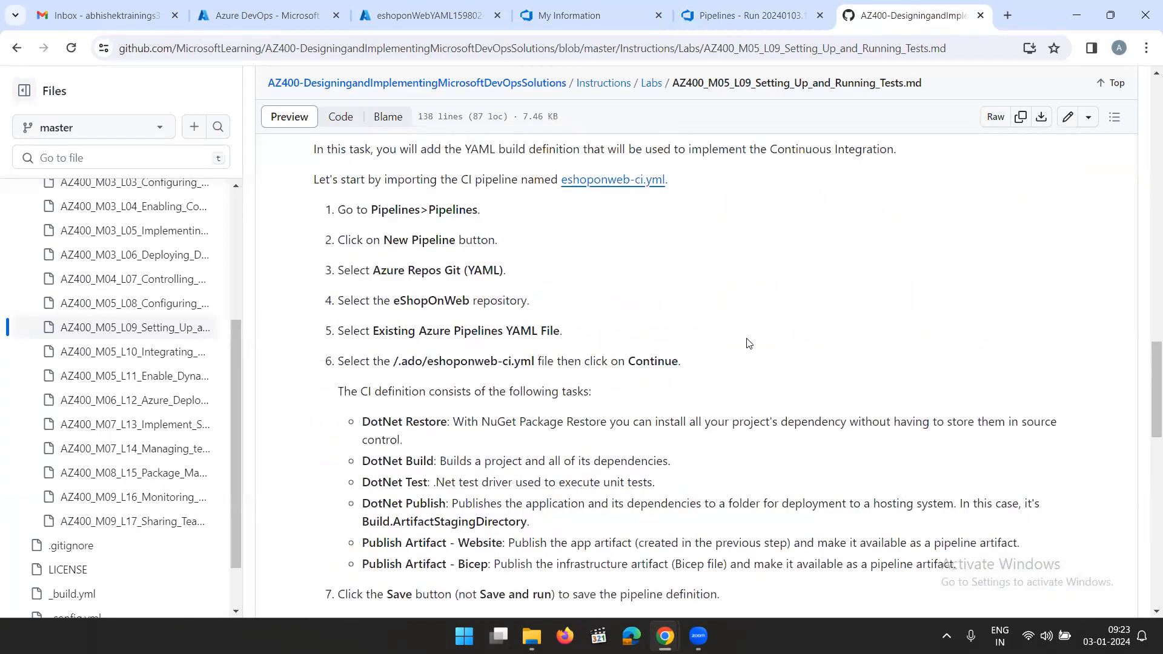
pyautogui.scroll(2, 749, 340)
pyautogui.scroll(3, 749, 343)
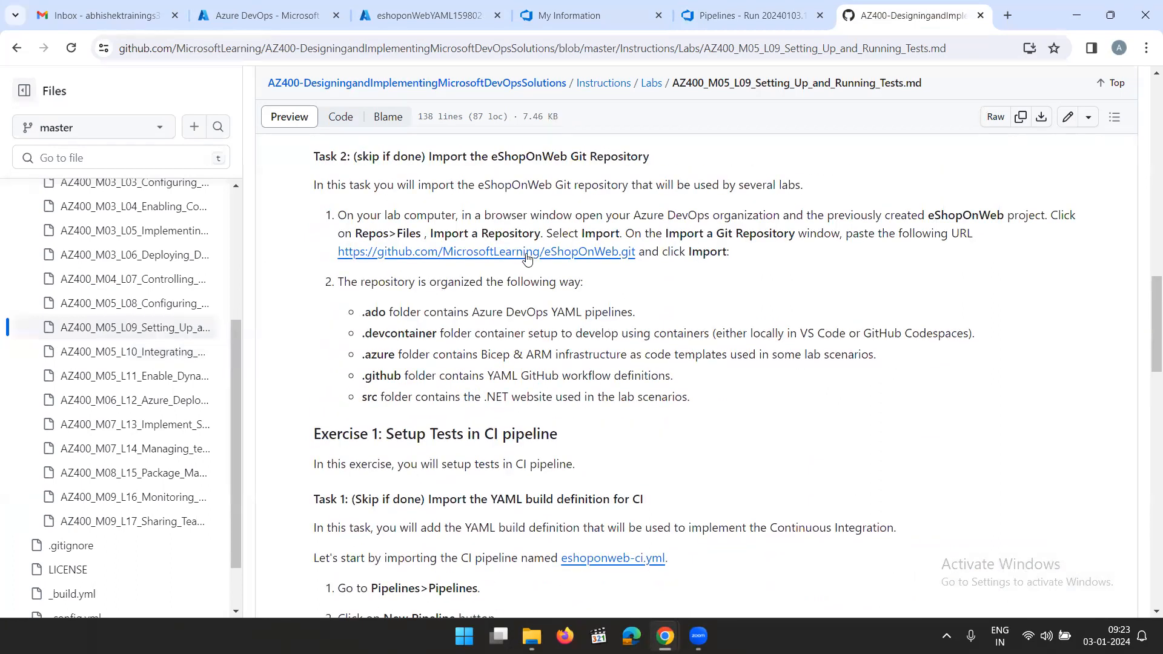
pyautogui.scroll(8, 649, 307)
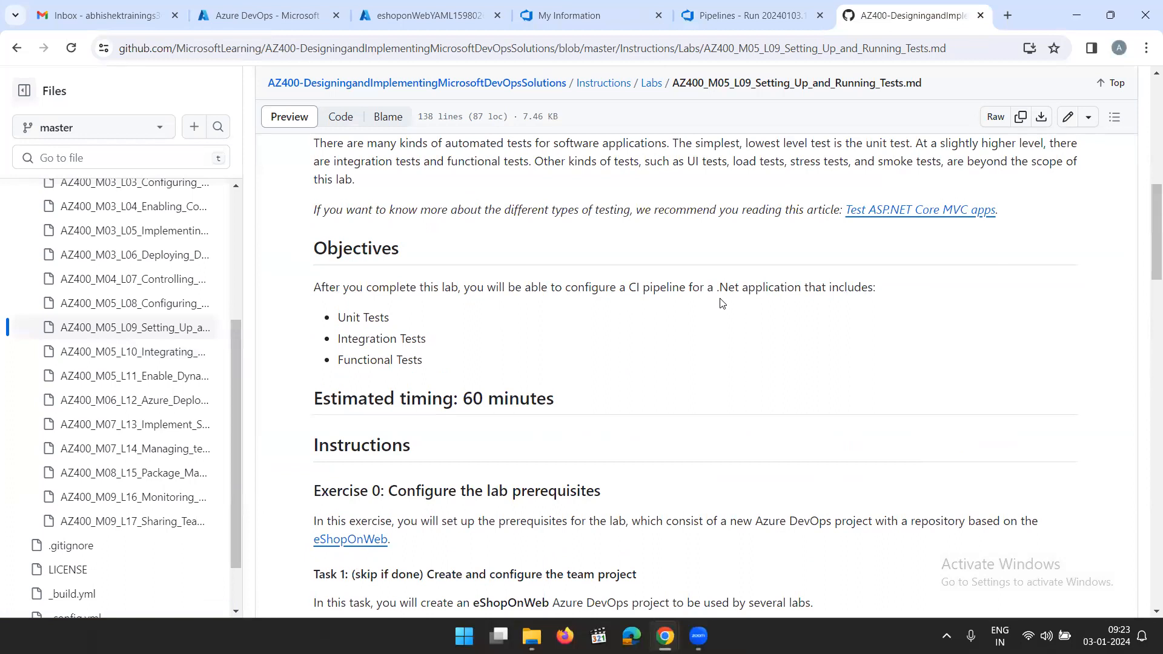
pyautogui.scroll(-5, 722, 303)
pyautogui.scroll(-7, 751, 306)
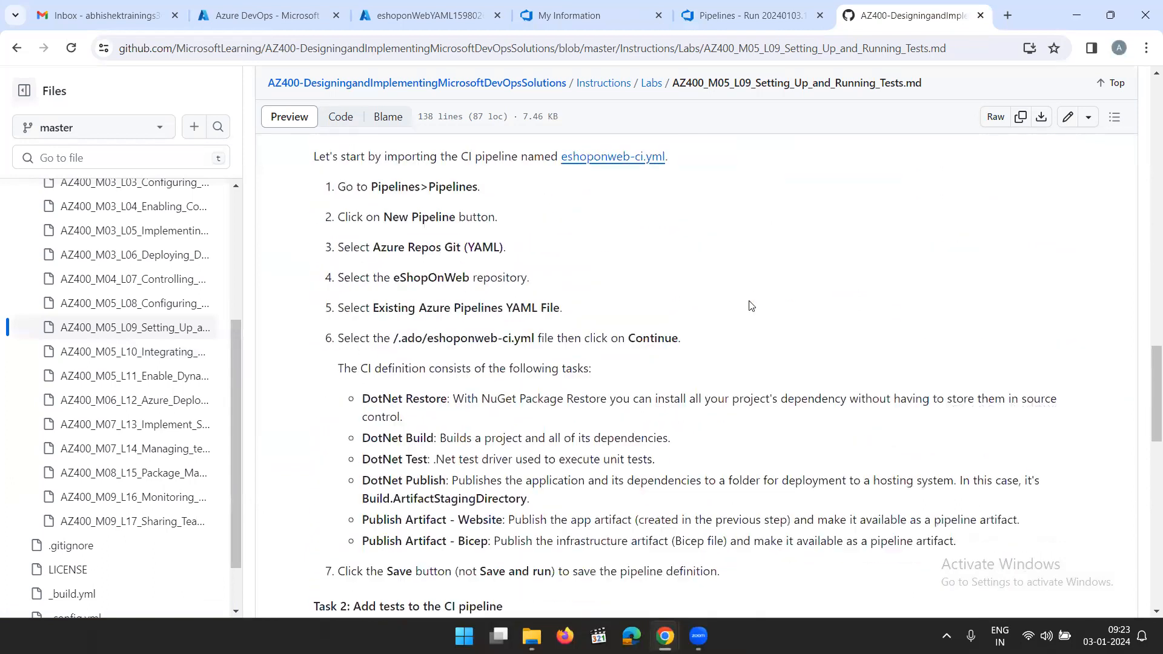
pyautogui.scroll(-10, 752, 306)
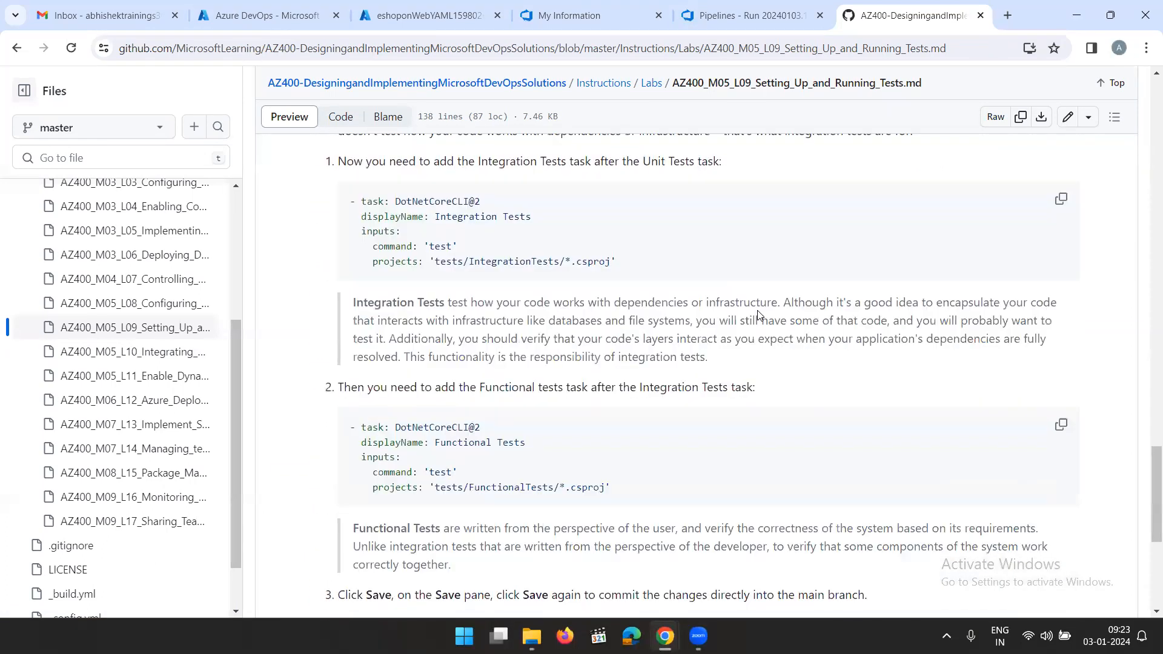
pyautogui.scroll(15, 758, 306)
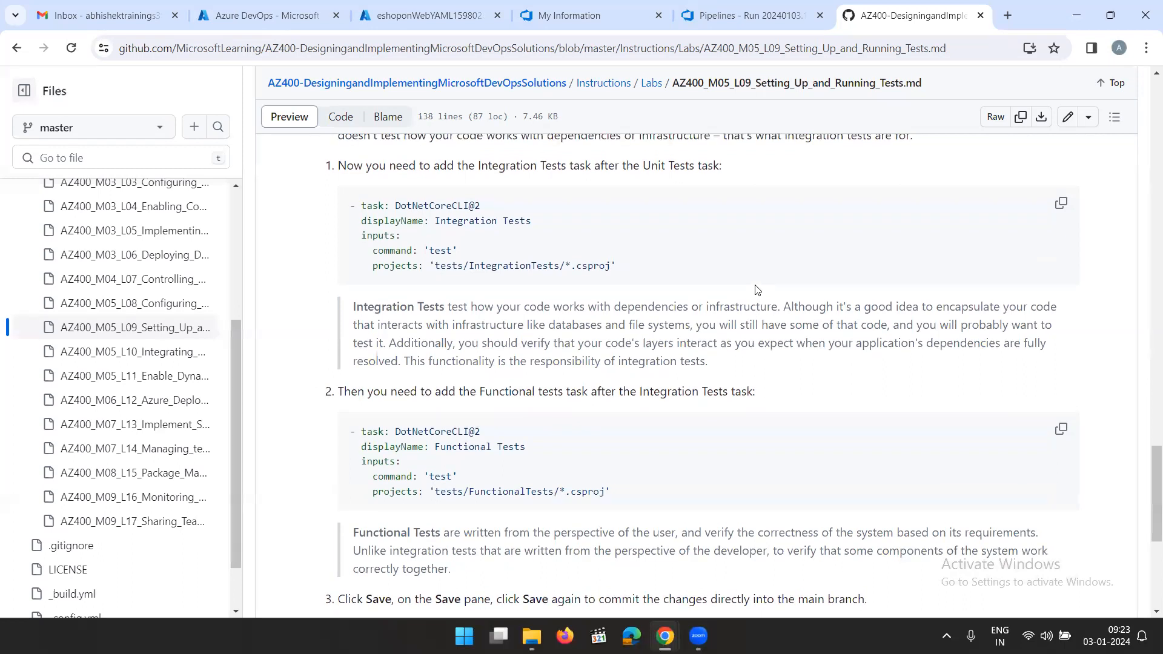
pyautogui.scroll(9, 754, 293)
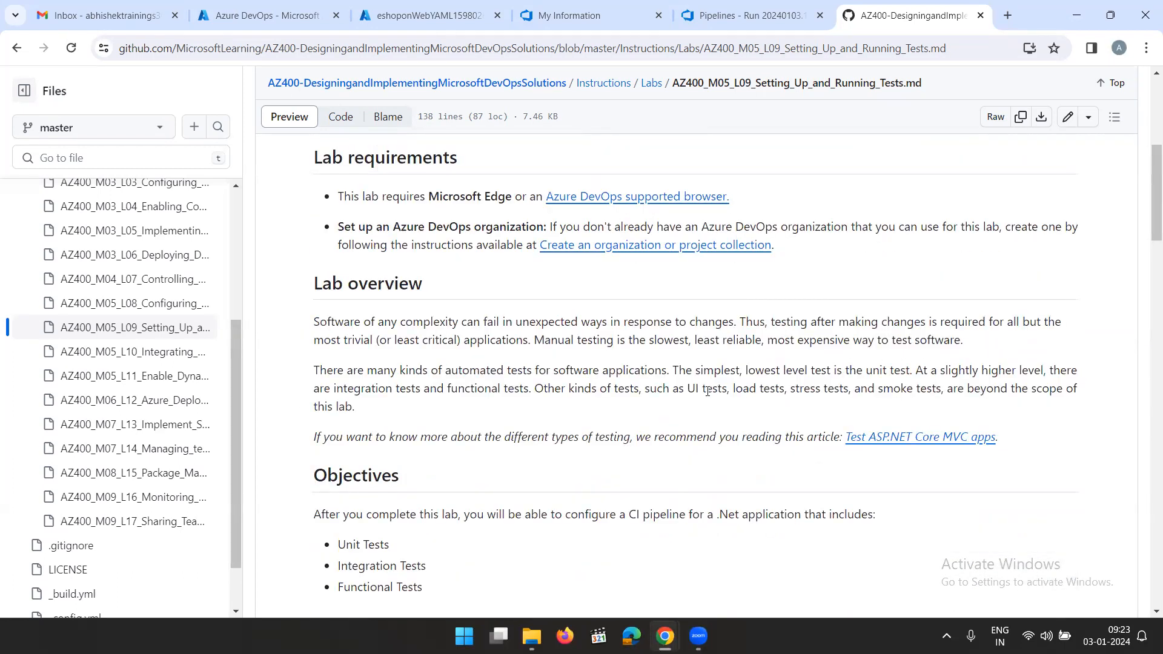
pyautogui.moveTo(691, 390); pyautogui.dragTo(970, 389)
pyautogui.click(960, 357)
pyautogui.scroll(1, 632, 217)
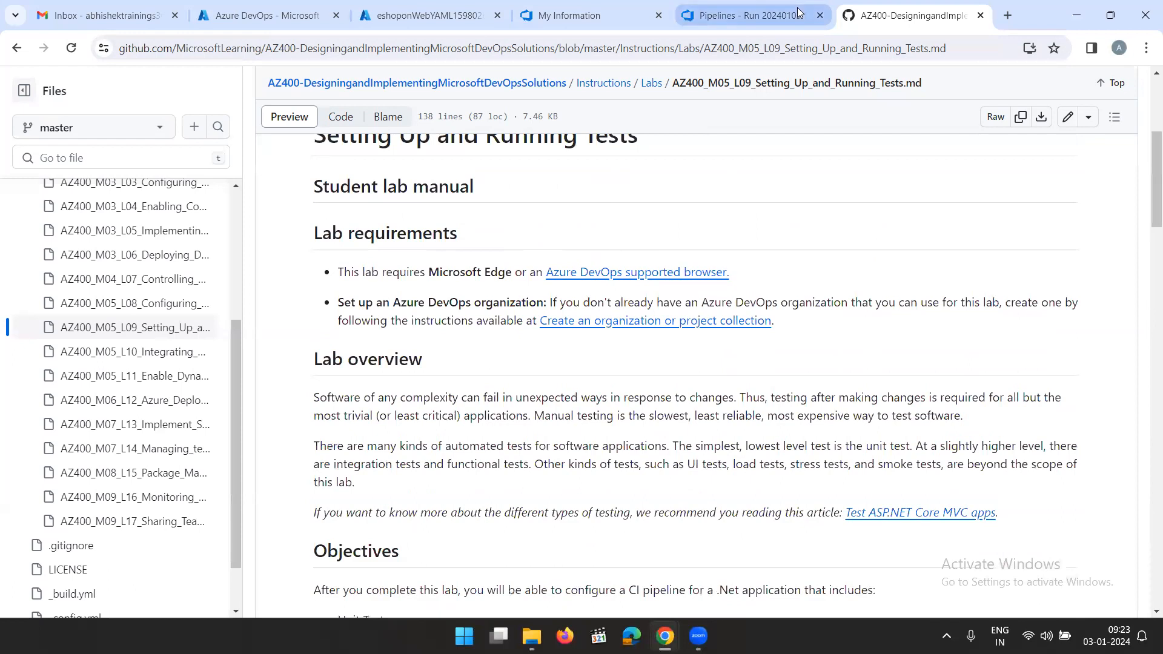
# Return to the pipeline run in Azure DevOps and view the log of its unit Test task
pyautogui.click(746, 21)
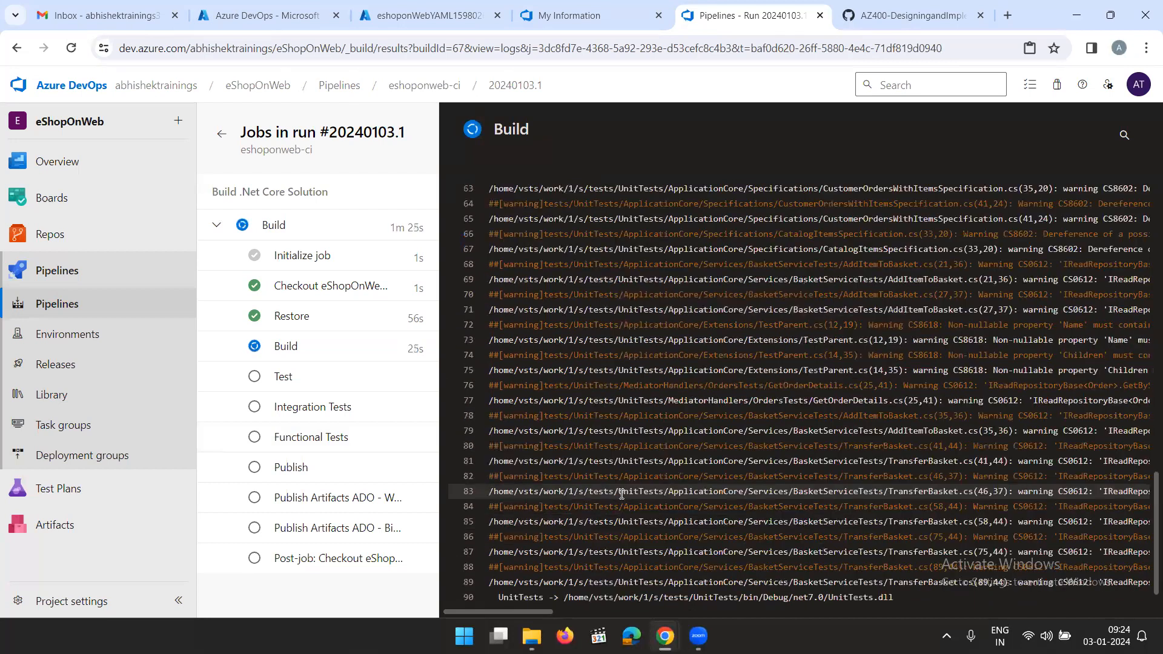
pyautogui.click(345, 380)
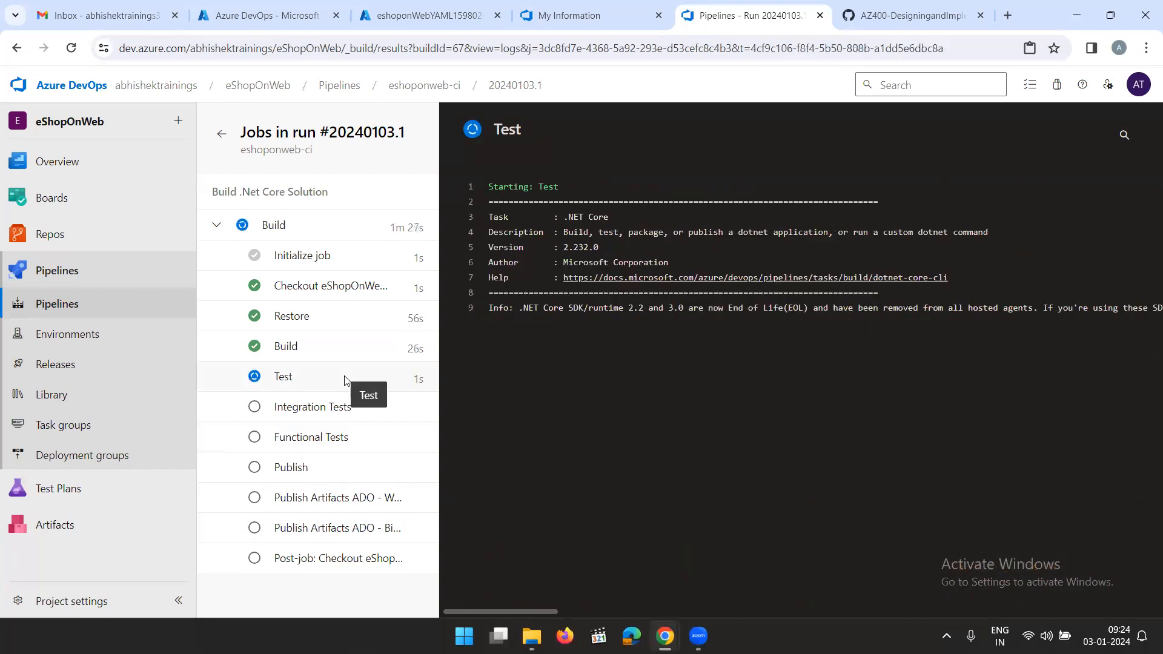
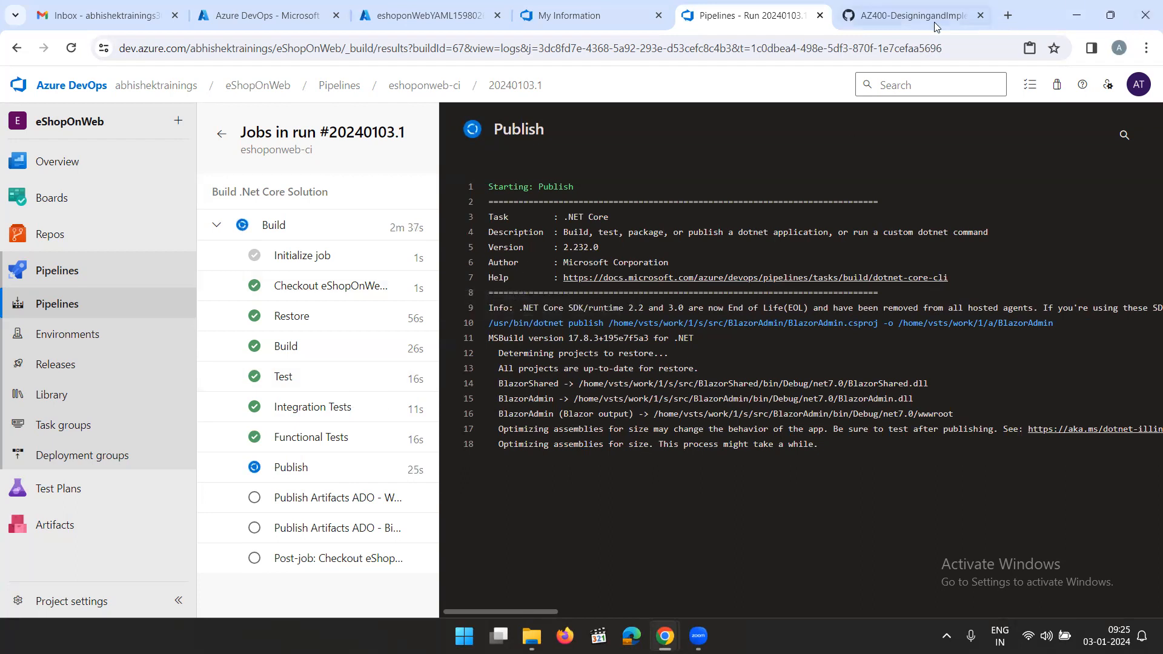
# Check the tests summary task on the GitHub lab page and open the AZ400_M05_L10 lab on integrating Azure Key Vault with Azure DevOps
pyautogui.click(886, 22)
pyautogui.scroll(-15, 617, 379)
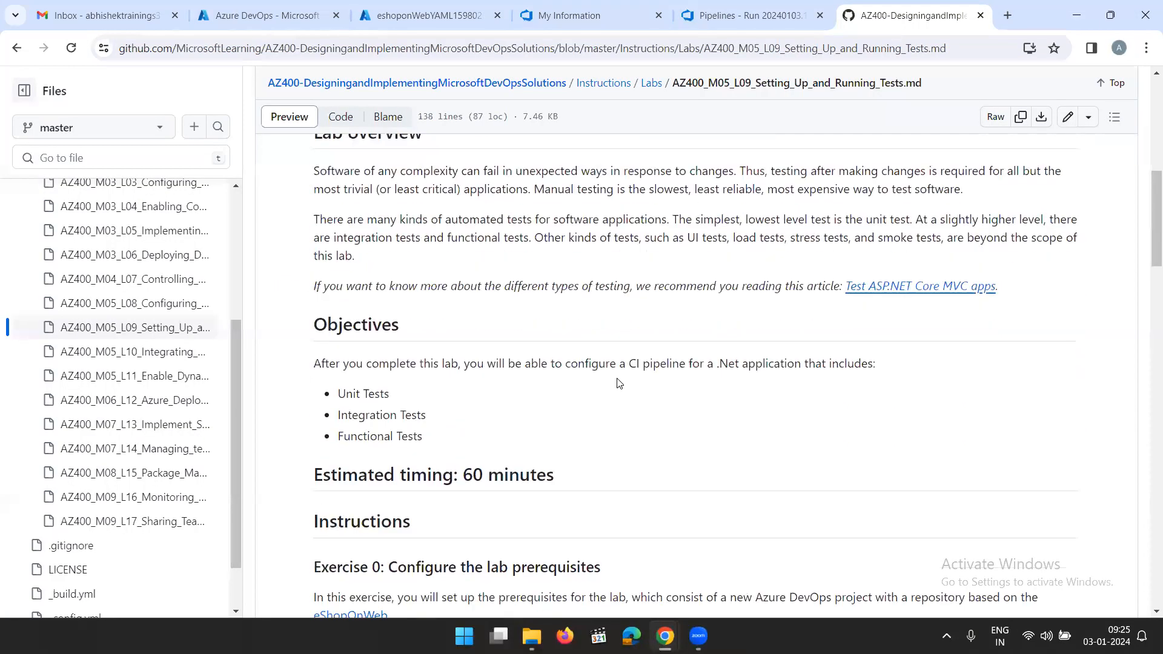
pyautogui.scroll(-20, 617, 378)
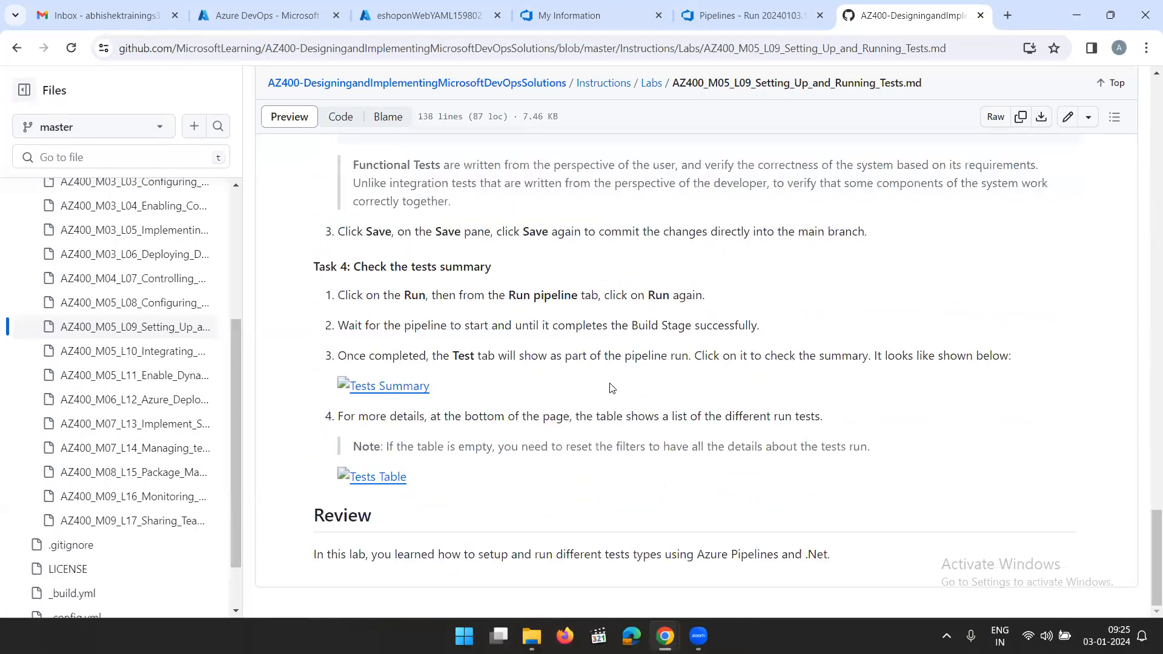
pyautogui.click(134, 351)
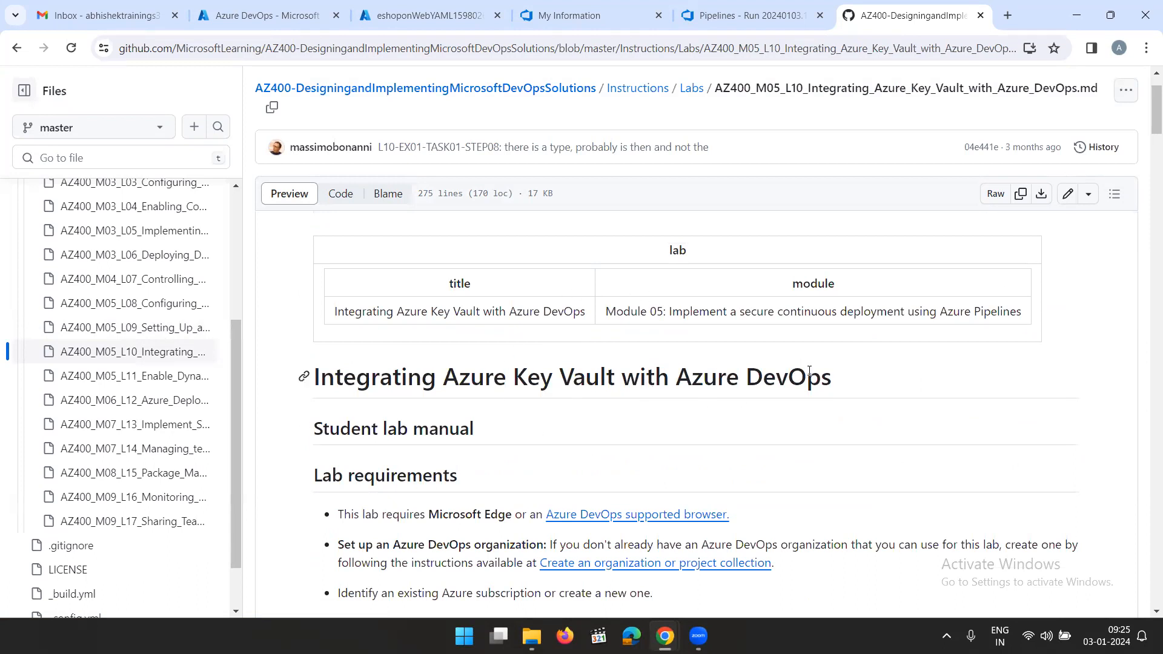
pyautogui.moveTo(834, 382); pyautogui.dragTo(317, 389)
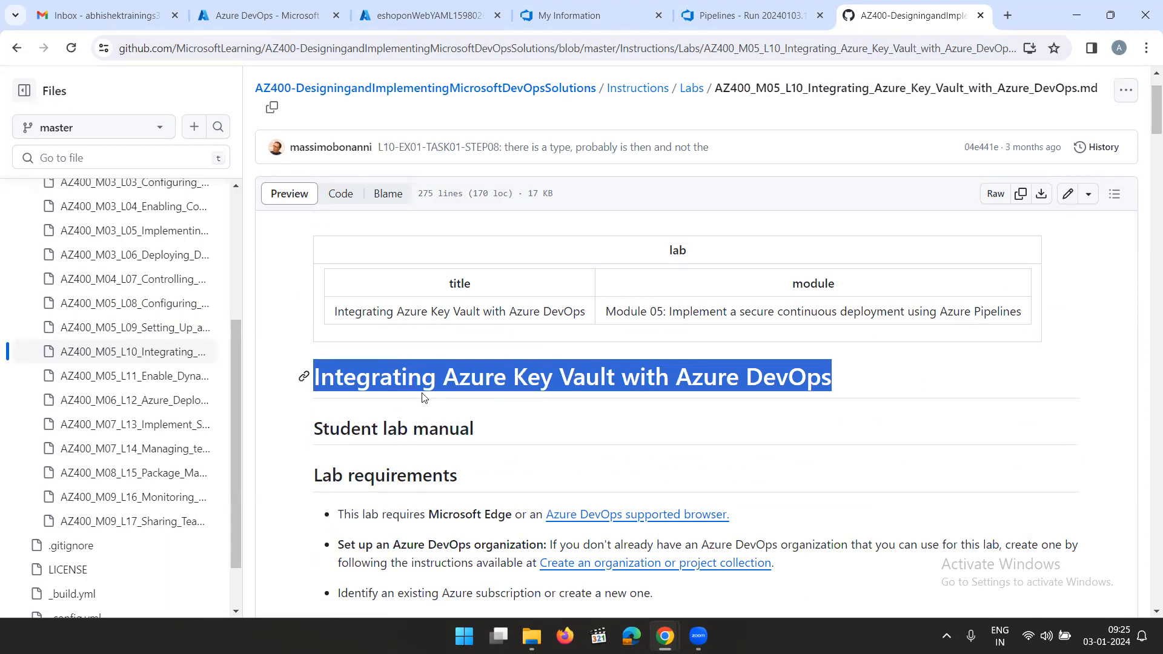
pyautogui.click(963, 370)
pyautogui.moveTo(840, 381); pyautogui.dragTo(319, 389)
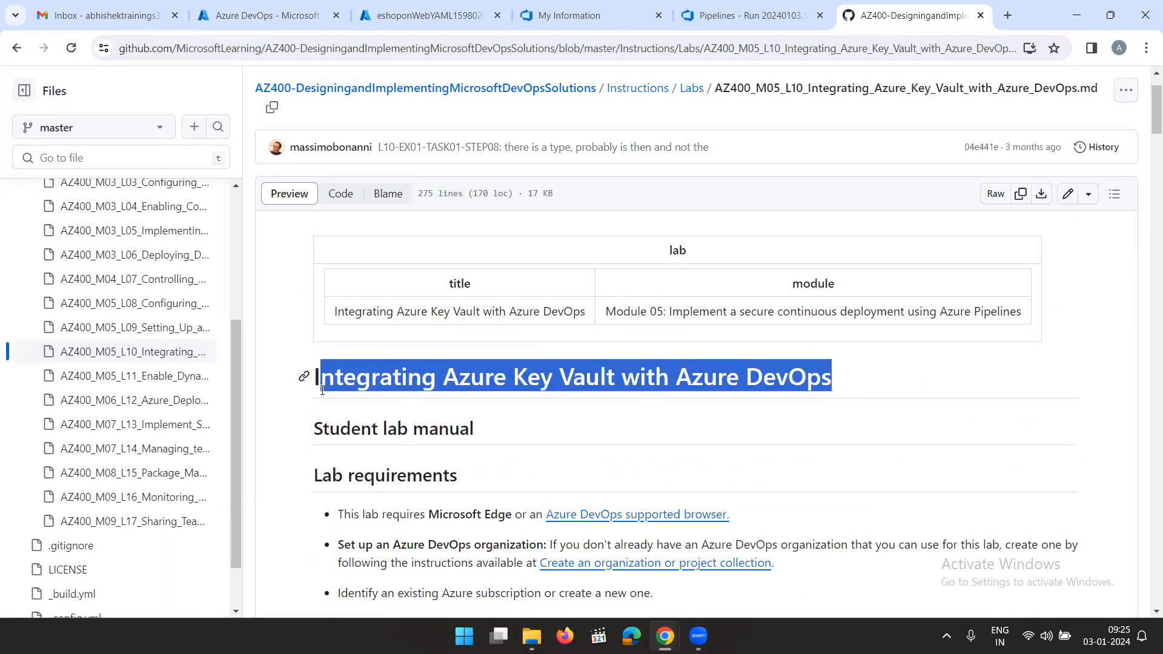
pyautogui.click(926, 399)
# Return to Azure DevOps, open the latest eshoponweb-ci run and examine its test results summary
pyautogui.click(749, 21)
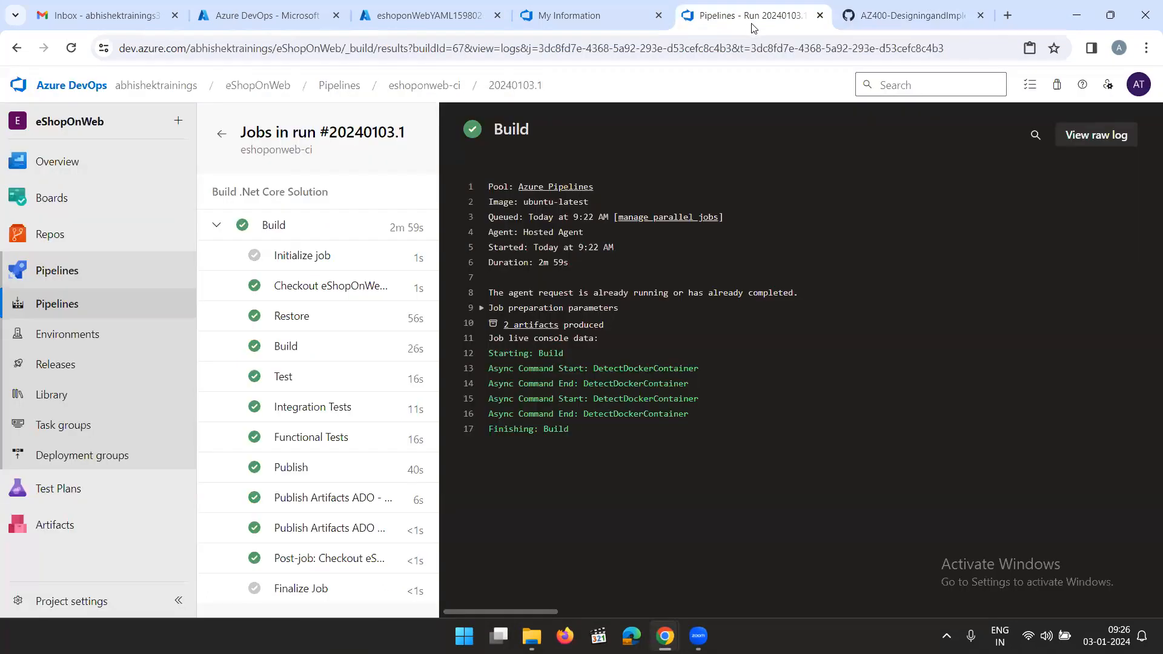
pyautogui.click(59, 305)
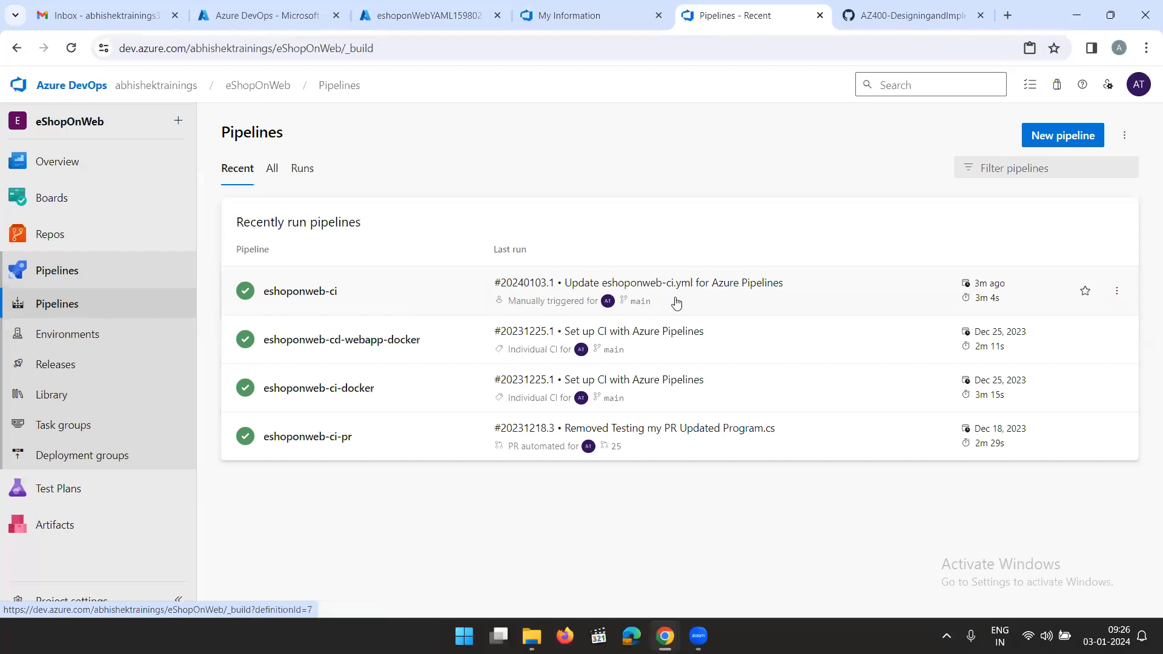
pyautogui.click(814, 298)
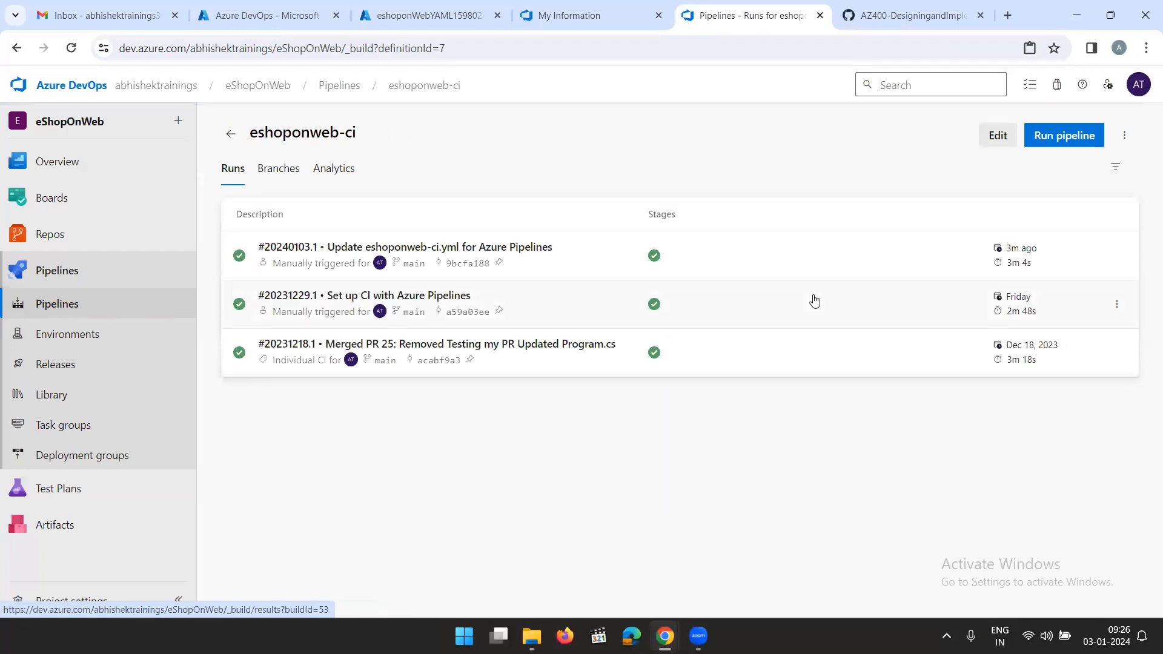
pyautogui.click(777, 270)
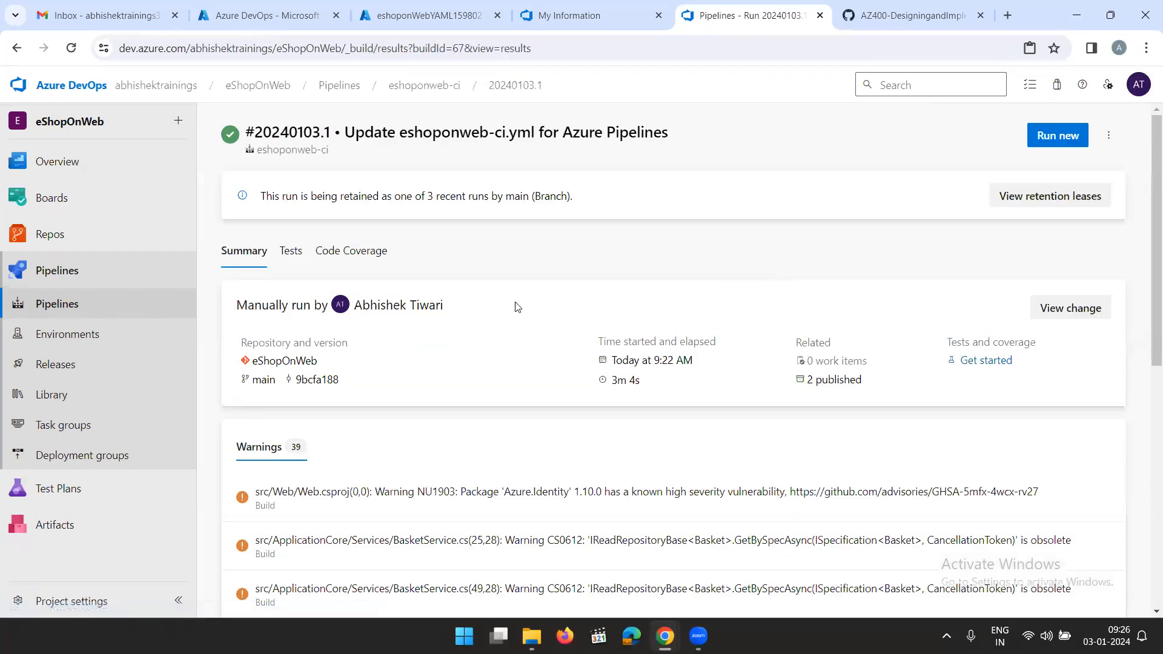
pyautogui.scroll(-1, 355, 325)
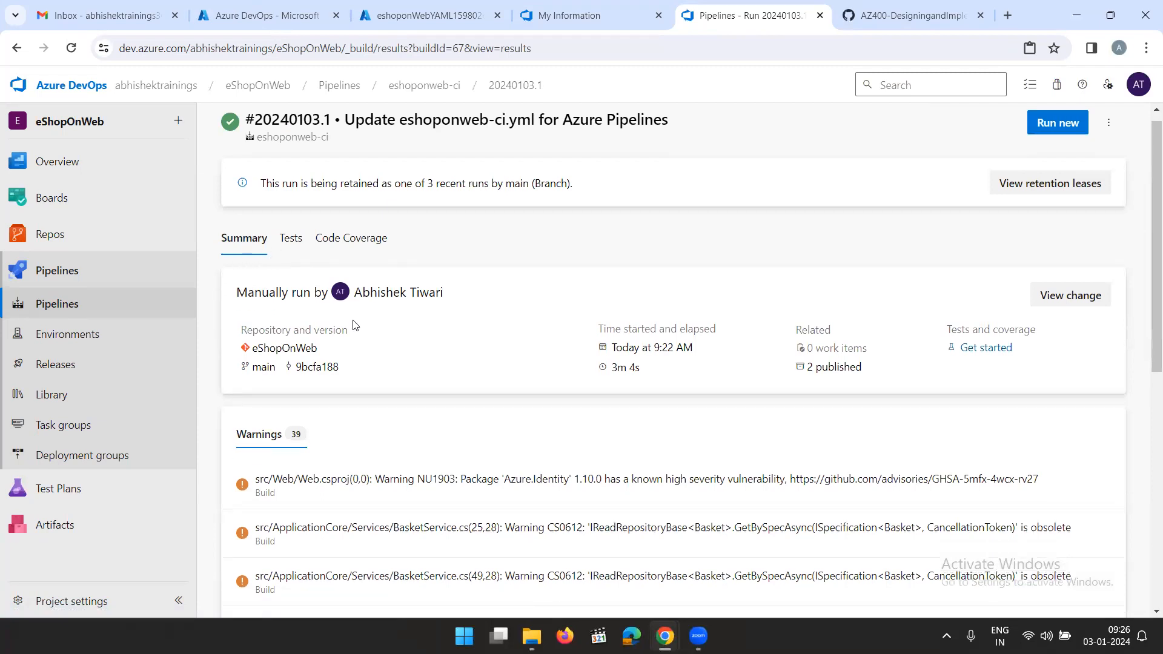
pyautogui.scroll(-6, 363, 336)
pyautogui.scroll(8, 364, 337)
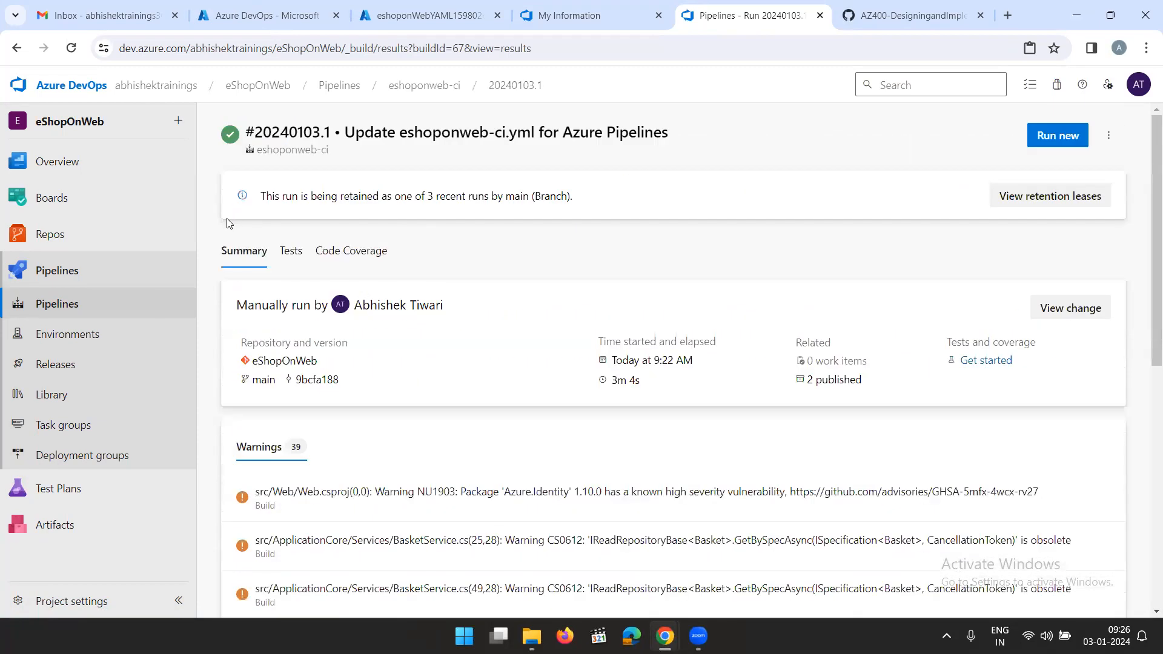
pyautogui.click(291, 251)
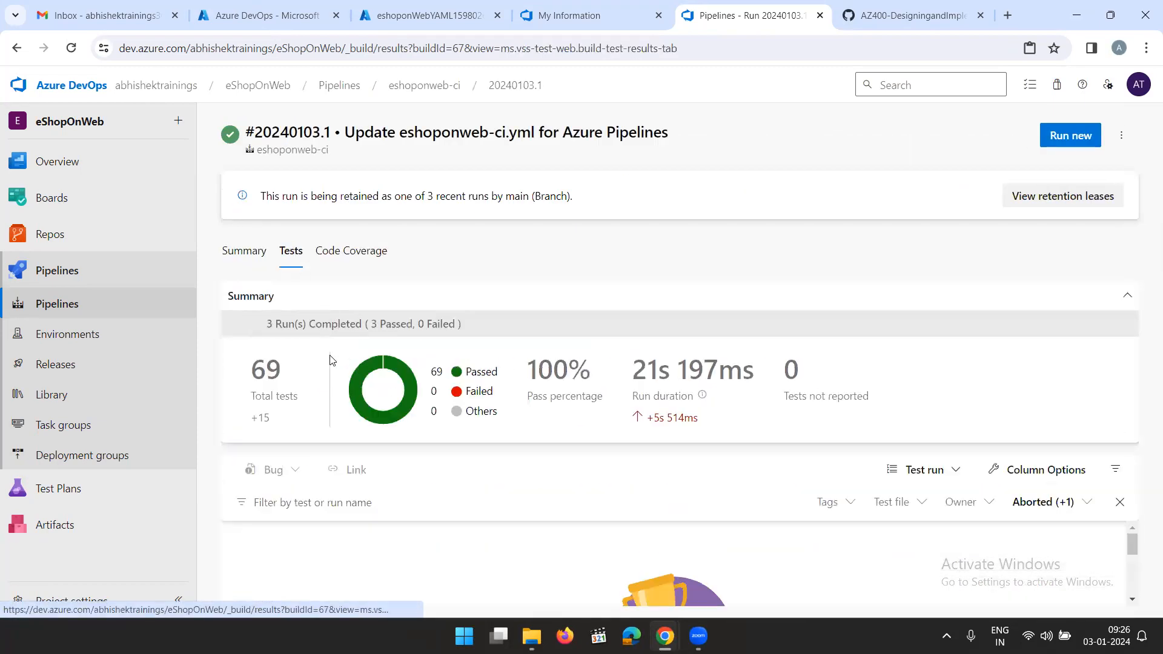
pyautogui.moveTo(346, 390)
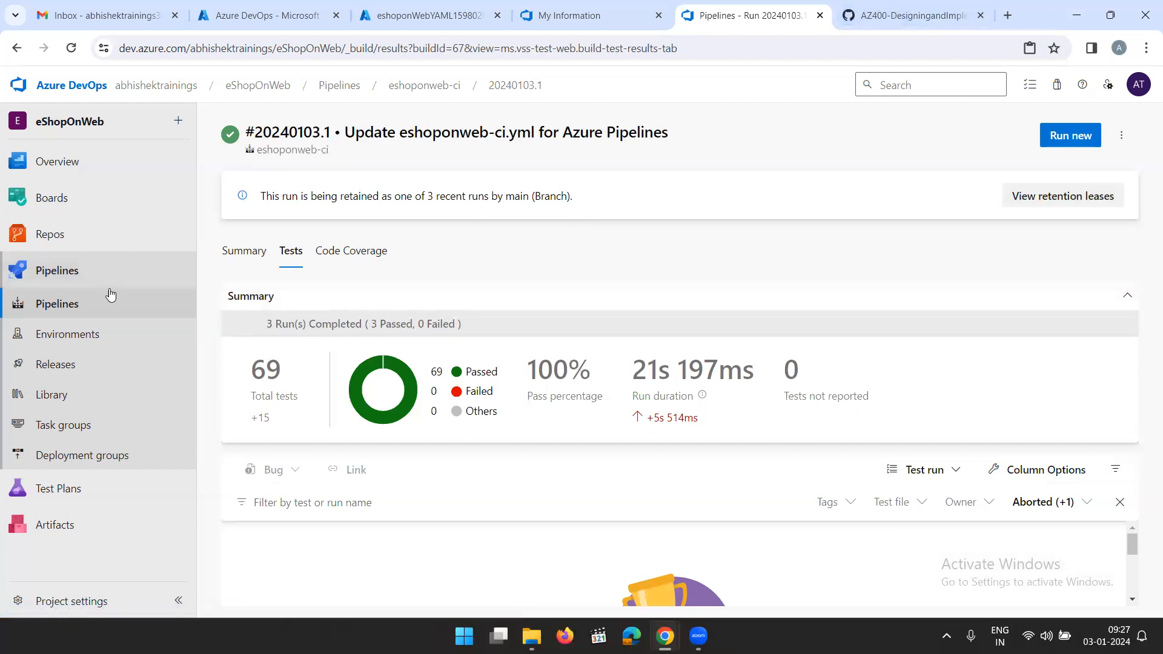
# Return to the Azure Key Vault lab on GitHub and review its title and lab requirements
pyautogui.click(941, 6)
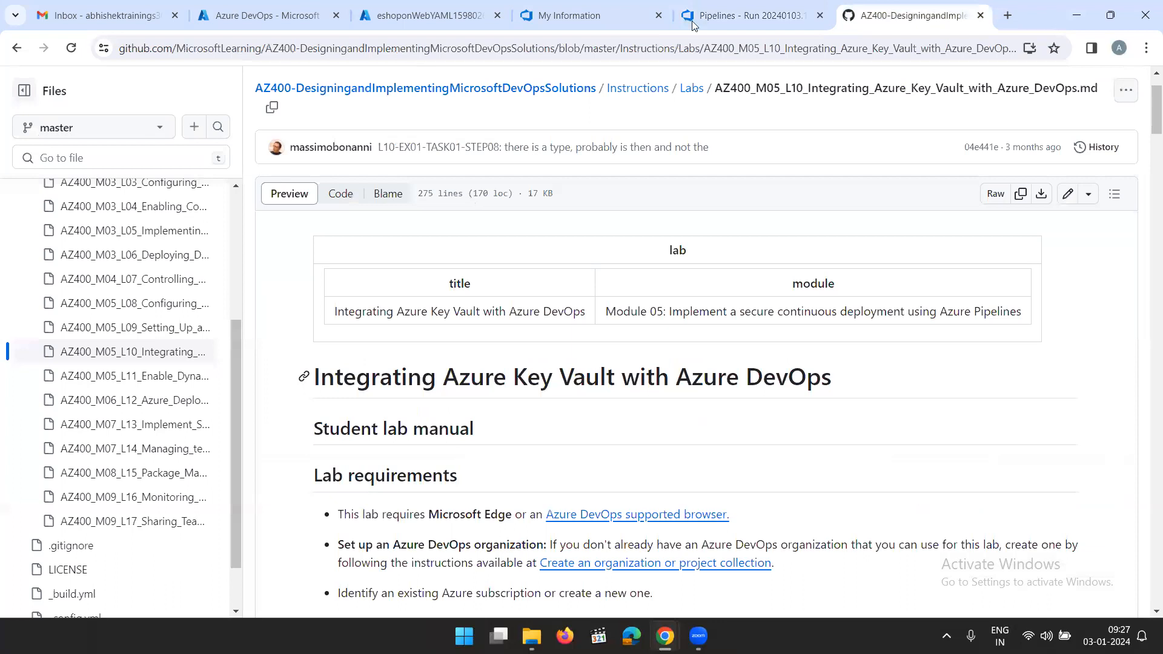
pyautogui.click(759, 21)
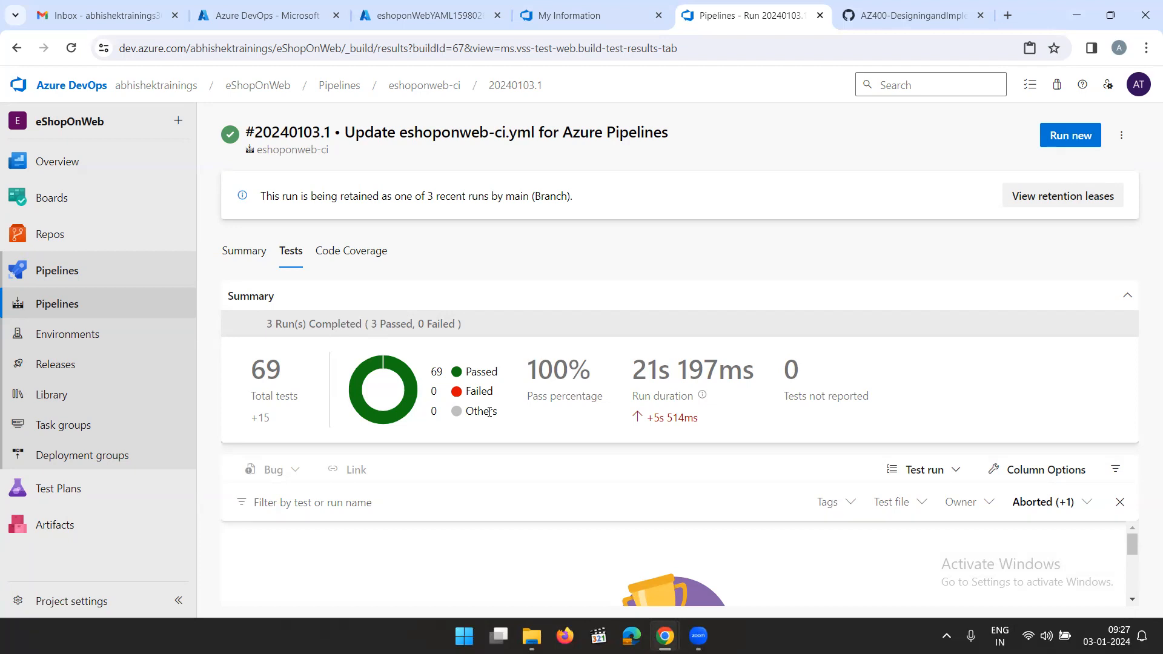
pyautogui.click(915, 15)
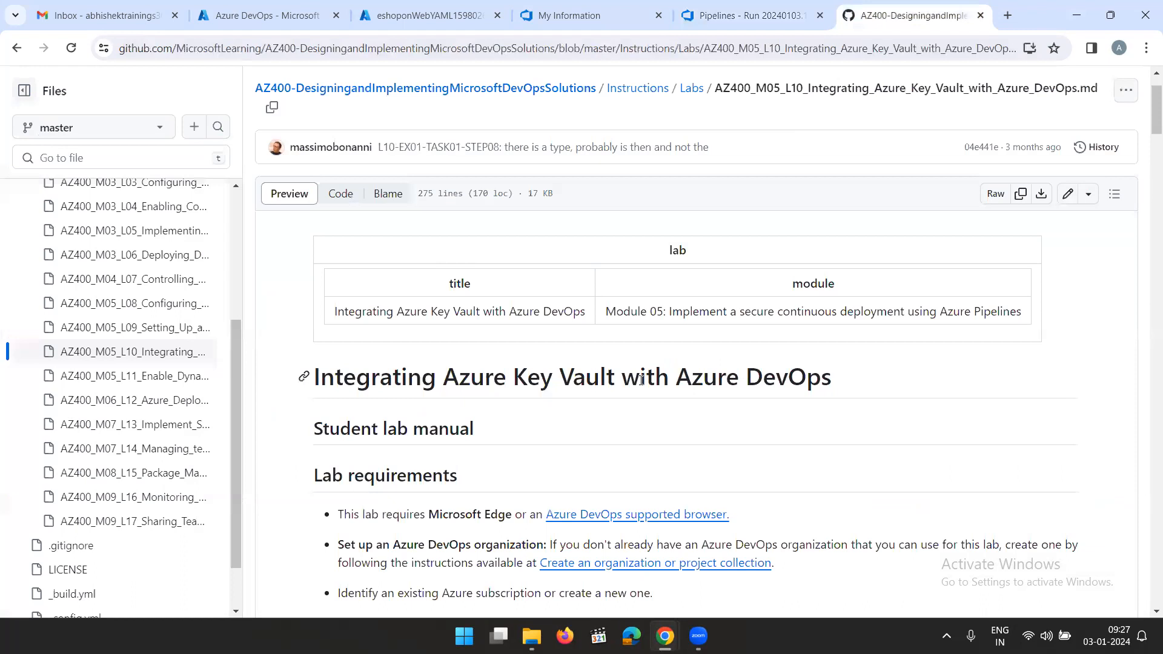
pyautogui.moveTo(854, 383); pyautogui.dragTo(313, 384)
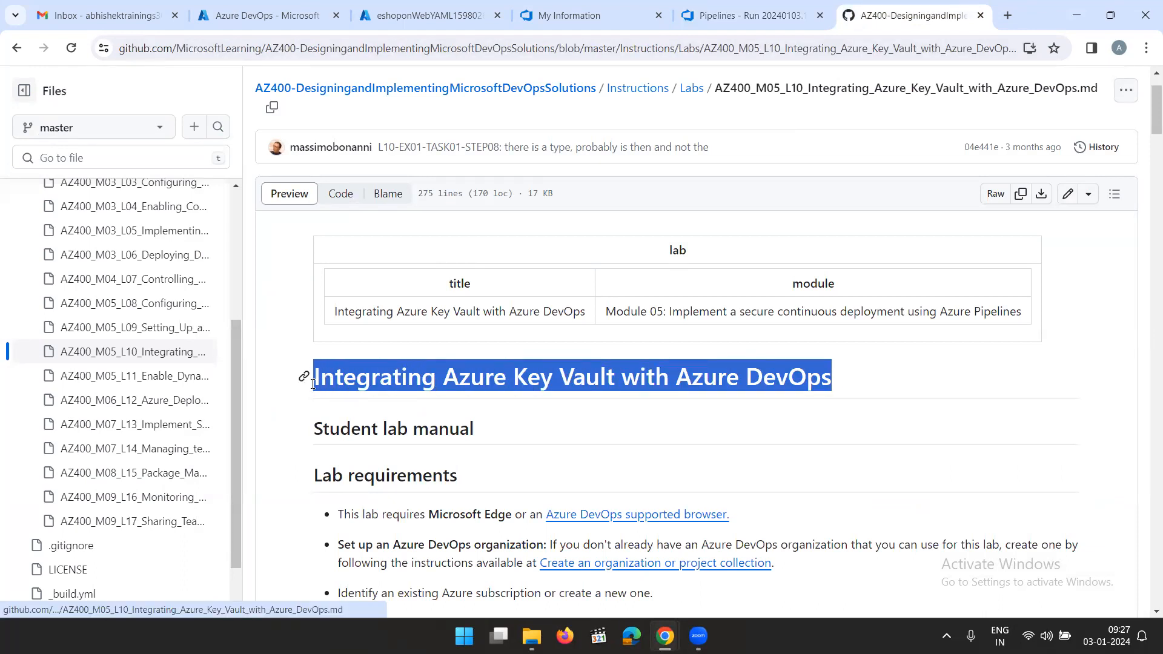
pyautogui.click(564, 405)
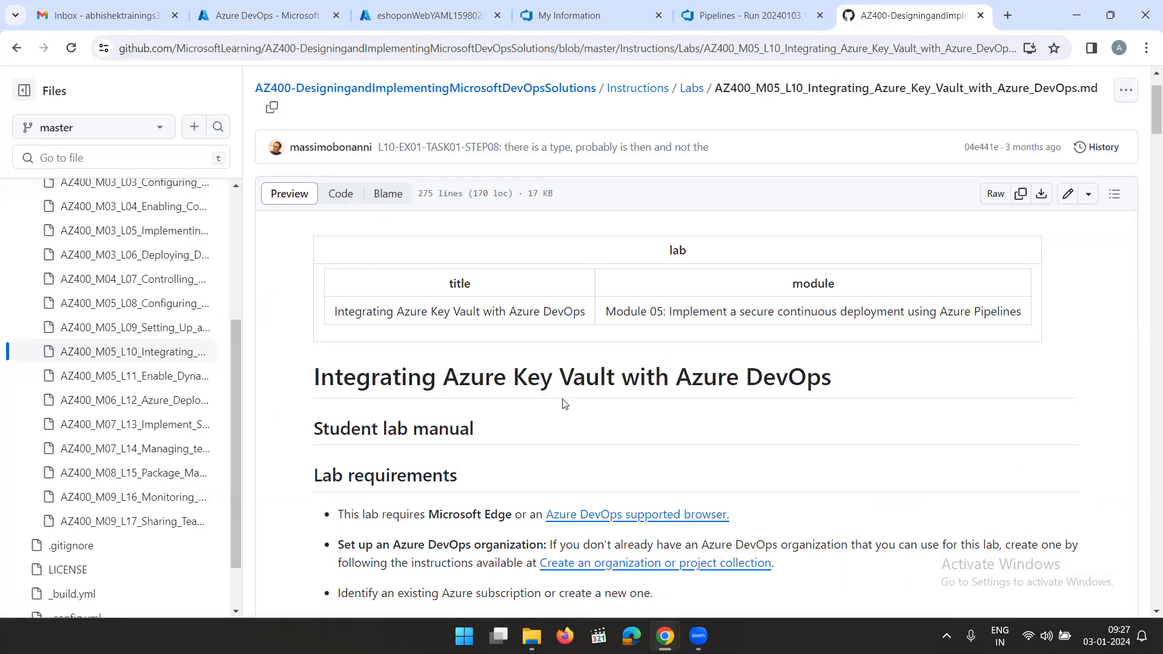
pyautogui.scroll(-1, 572, 379)
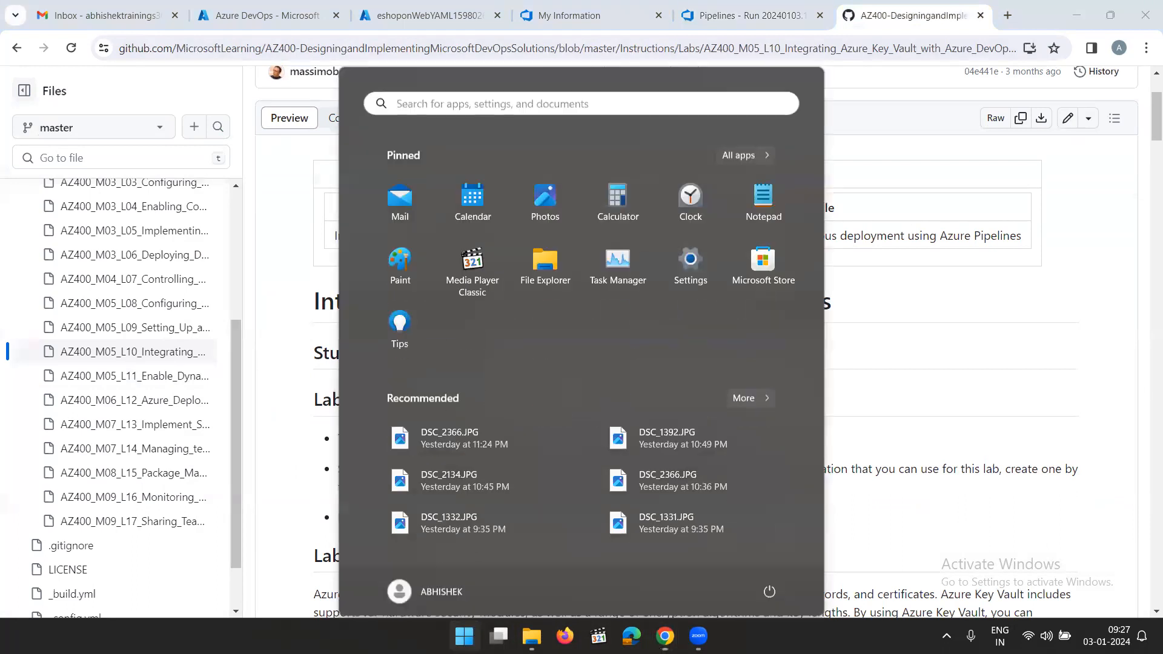
# Switch to Paint and draw a tall black rectangle on the left side of the blank canvas
pyautogui.click(464, 636)
pyautogui.click(385, 254)
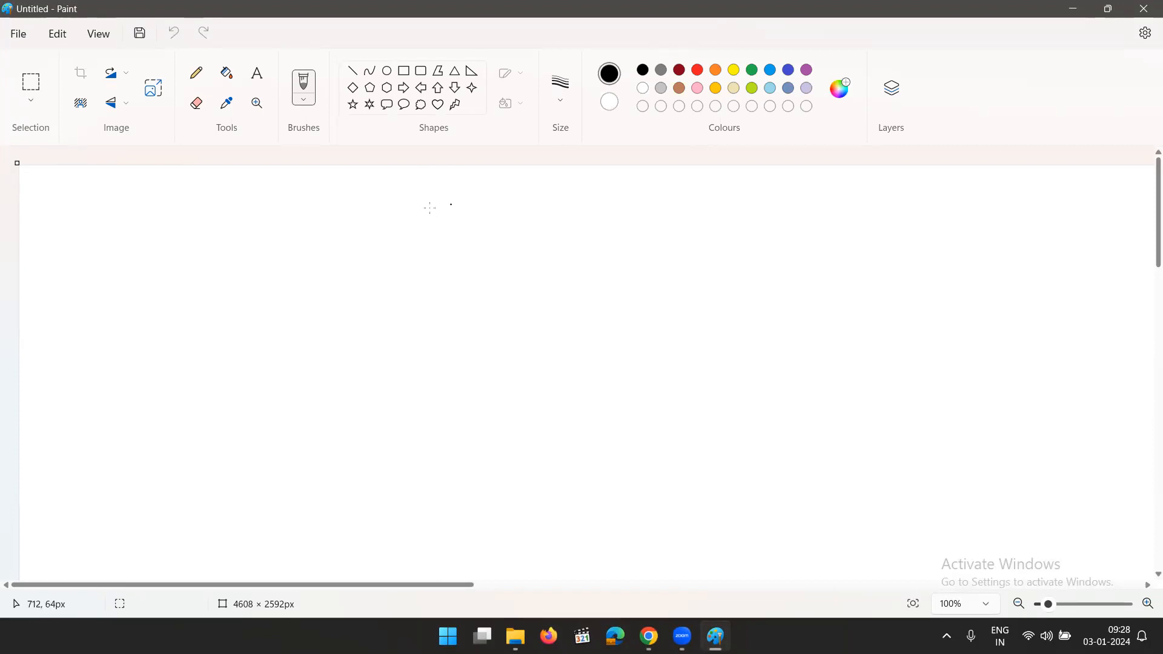
pyautogui.click(405, 71)
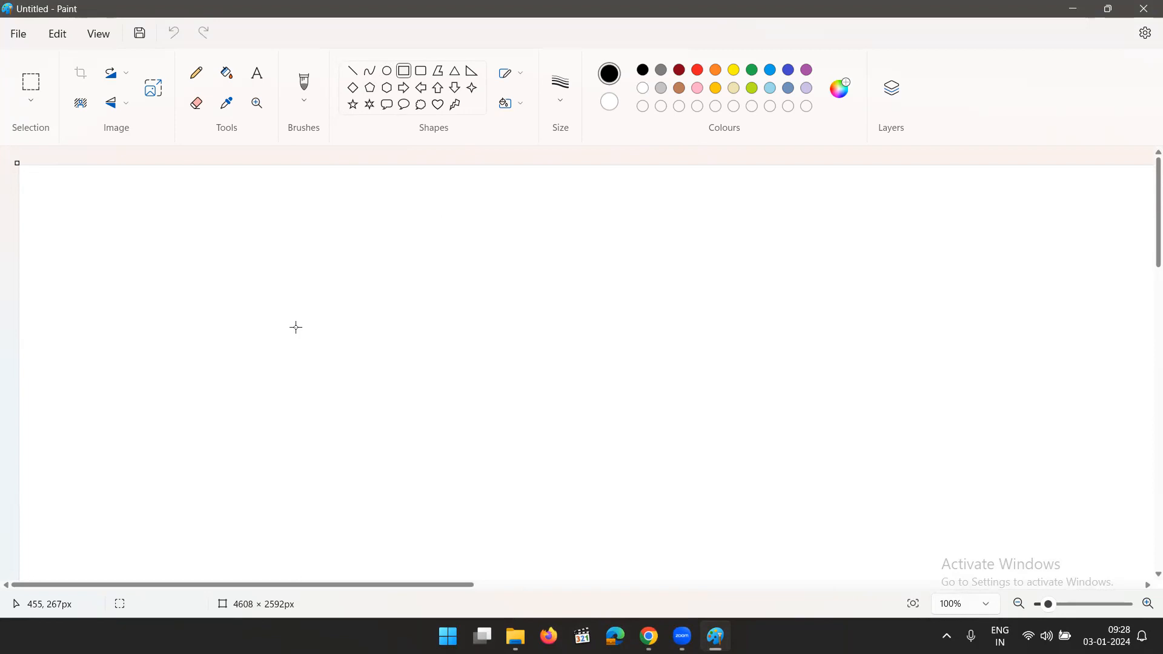
pyautogui.moveTo(170, 219); pyautogui.dragTo(196, 246)
pyautogui.moveTo(270, 321); pyautogui.dragTo(340, 477)
pyautogui.click(418, 457)
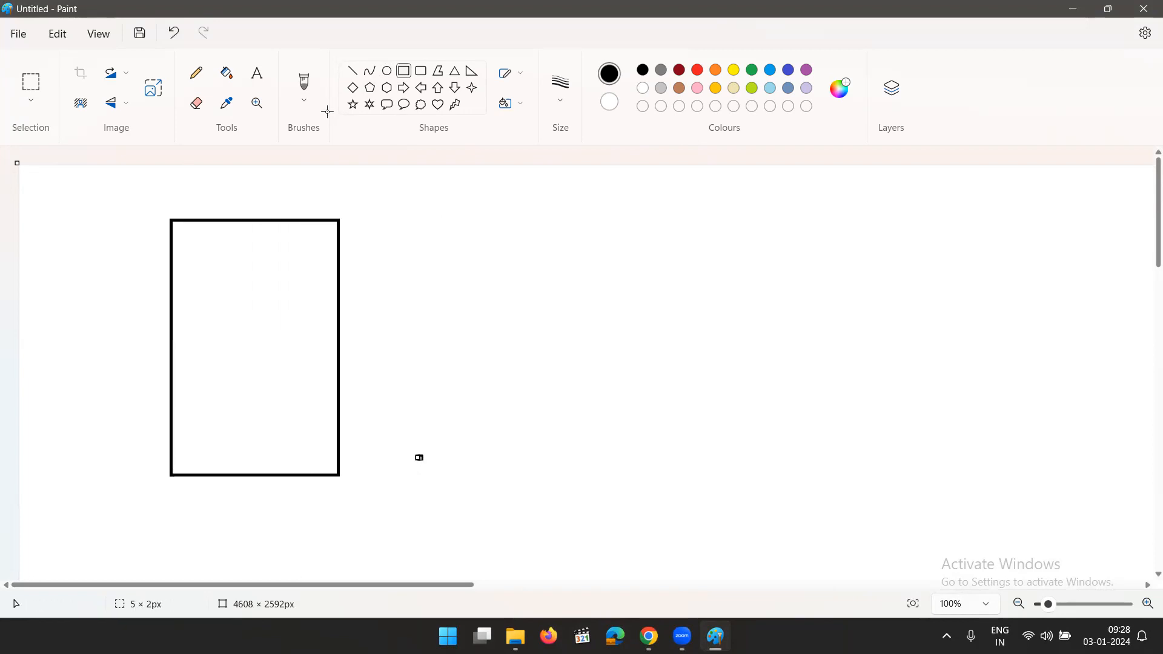
# Add the text ACR in size 18 Calibri near the top inside the rectangle
pyautogui.click(257, 73)
pyautogui.moveTo(213, 191); pyautogui.dragTo(269, 214)
pyautogui.click(210, 242)
pyautogui.click(211, 243)
pyautogui.click(500, 164)
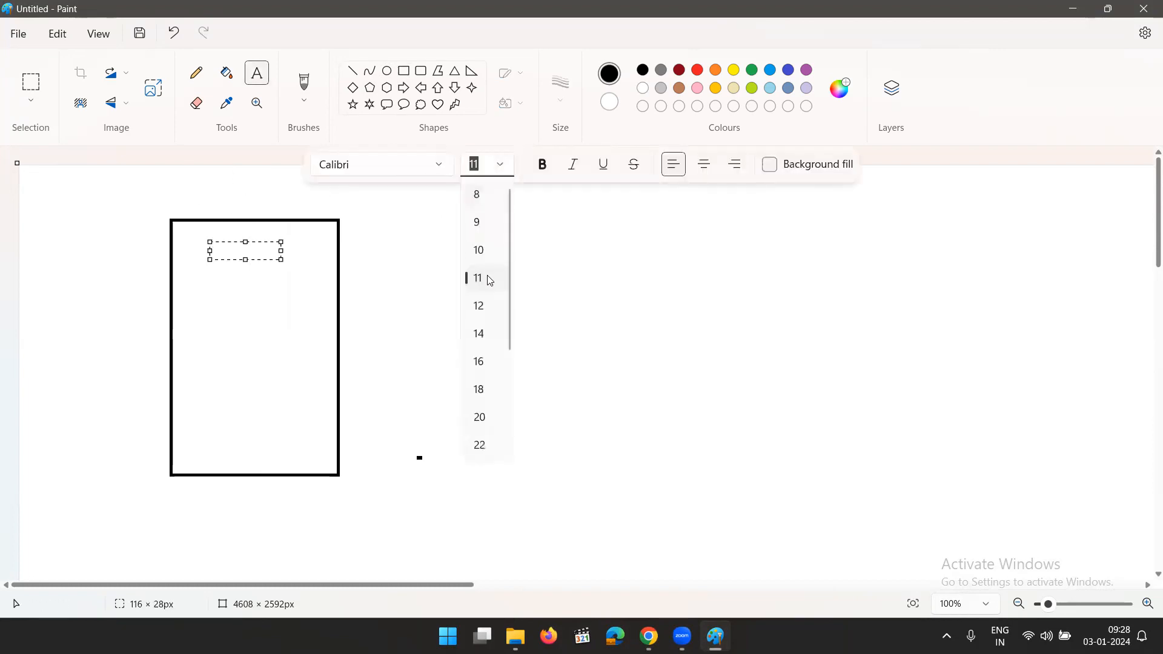
pyautogui.click(479, 390)
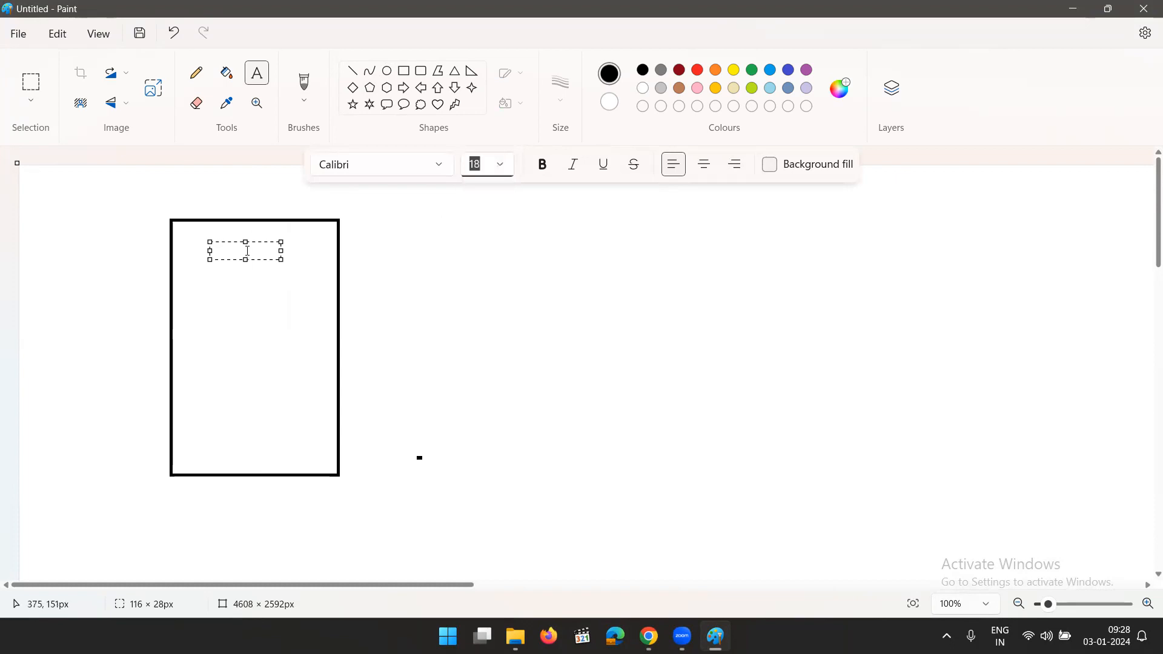
pyautogui.write('ACR')
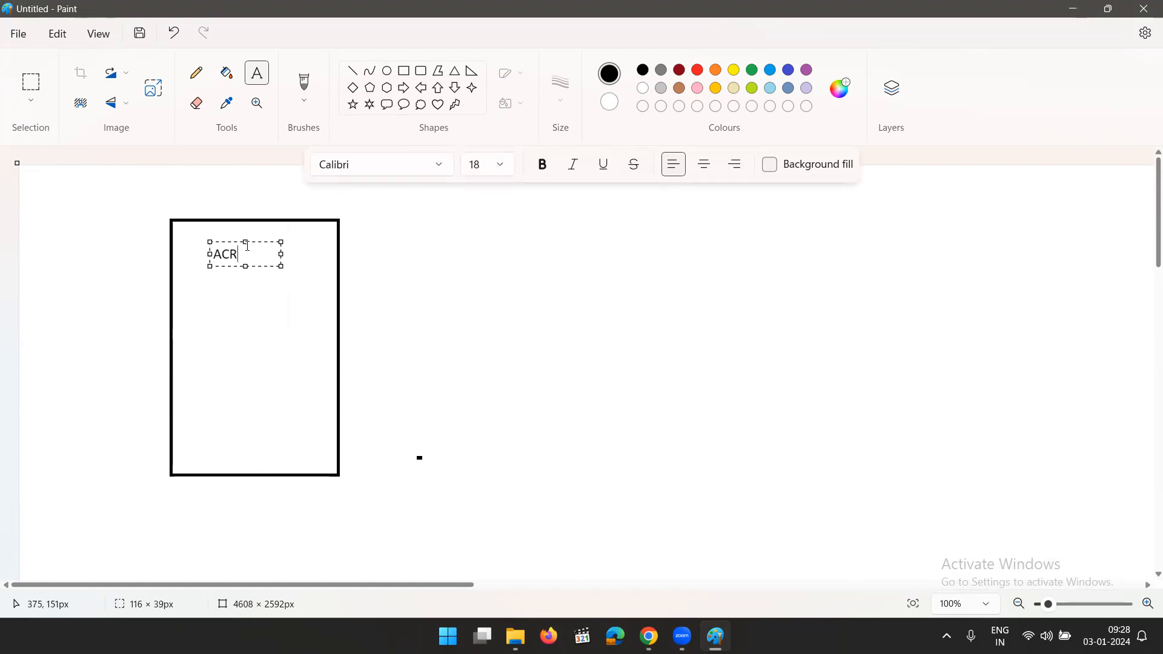
# Add Build Images two blank lines below ACR and widen the text box so it fits on one line
pyautogui.press('Return')
pyautogui.press('Return')
pyautogui.press('Return')
pyautogui.write('Build ')
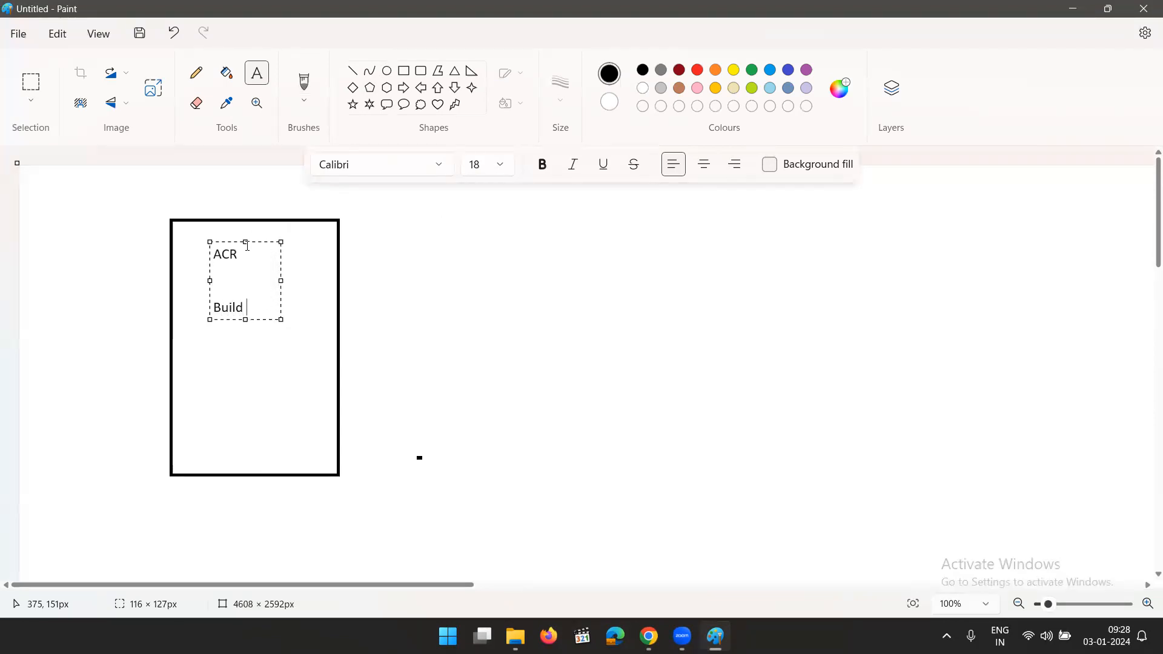
pyautogui.write('Images')
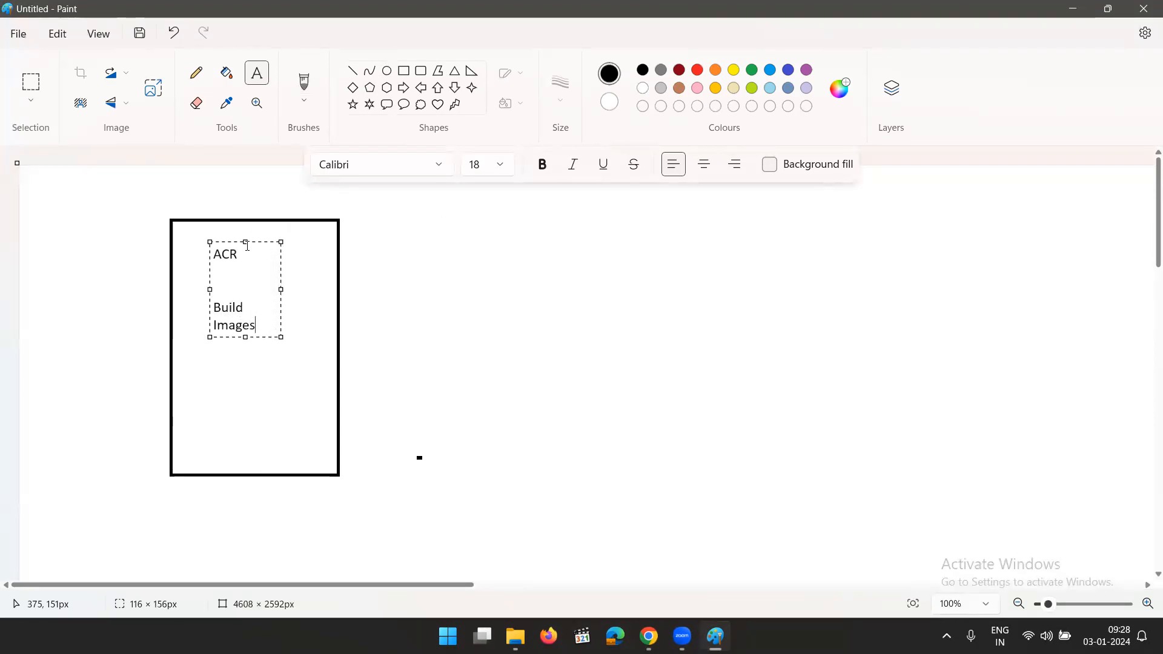
pyautogui.moveTo(281, 289); pyautogui.dragTo(301, 289)
pyautogui.click(448, 353)
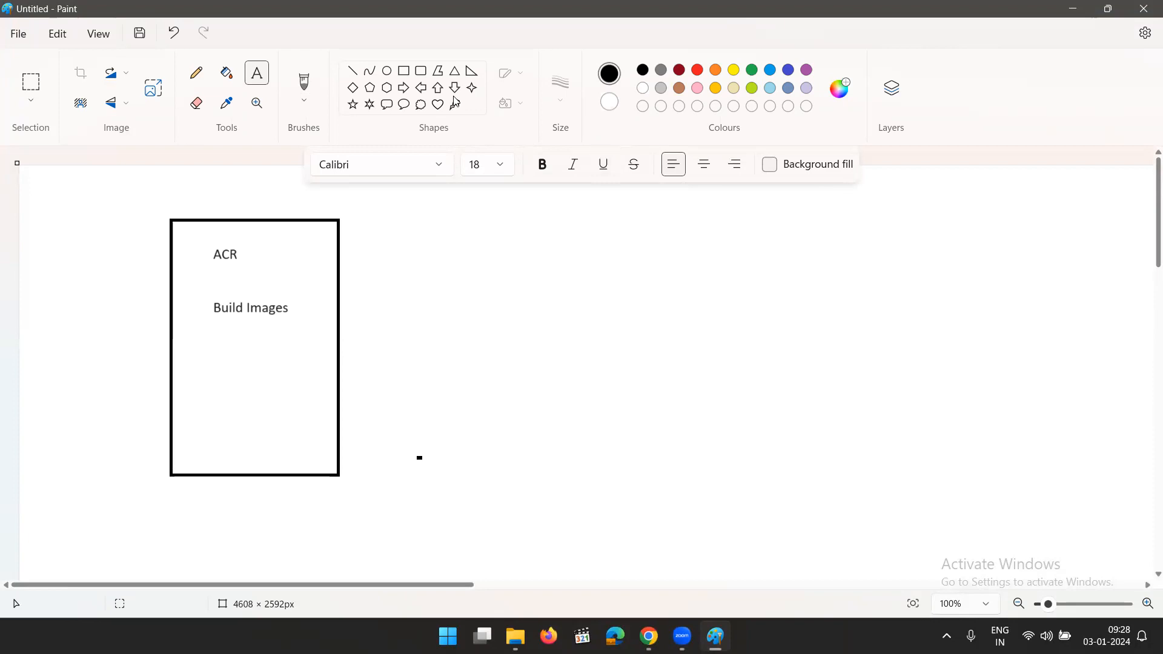
# Draw a second tall rectangle well to the right of the ACR box, at about the same height
pyautogui.click(404, 70)
pyautogui.moveTo(848, 214); pyautogui.dragTo(1017, 492)
pyautogui.click(1066, 474)
# Label the second rectangle Azure Container Instance in size 18 text near its top
pyautogui.click(257, 73)
pyautogui.click(865, 238)
pyautogui.click(503, 164)
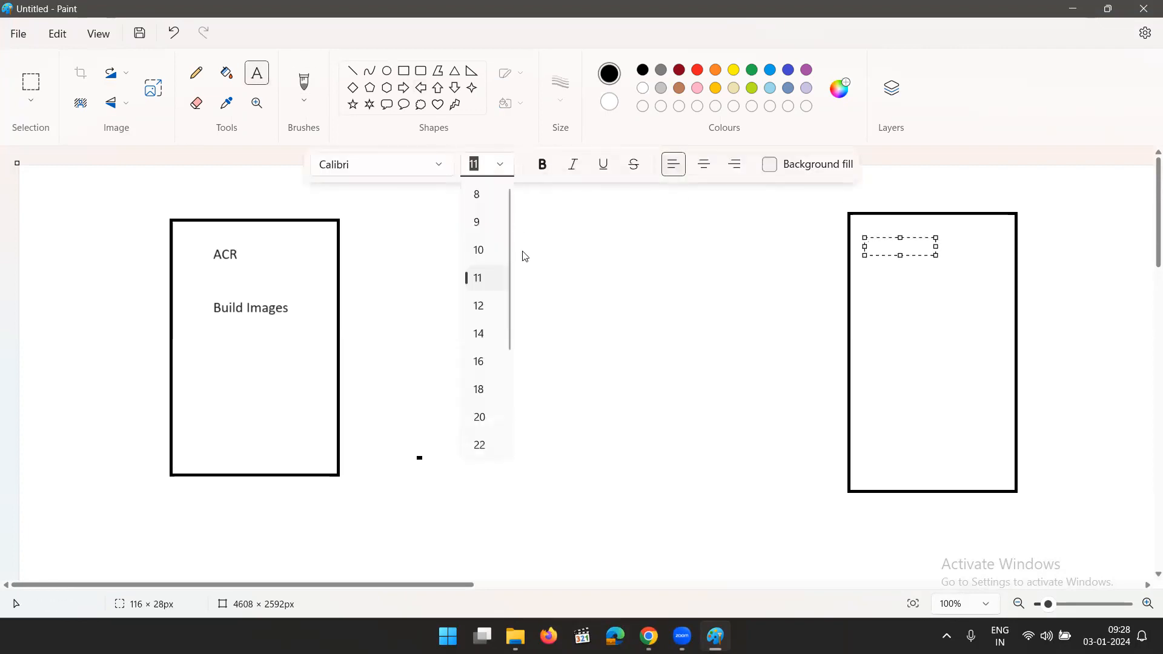
pyautogui.click(485, 390)
pyautogui.write('Azure')
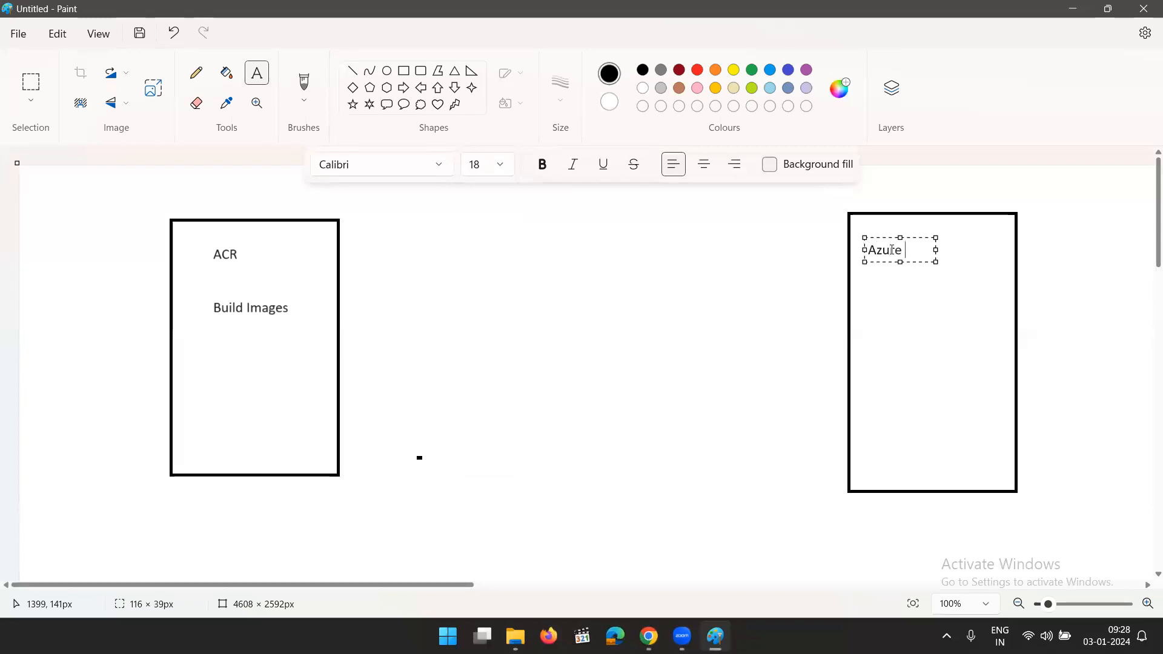
pyautogui.write(' Container')
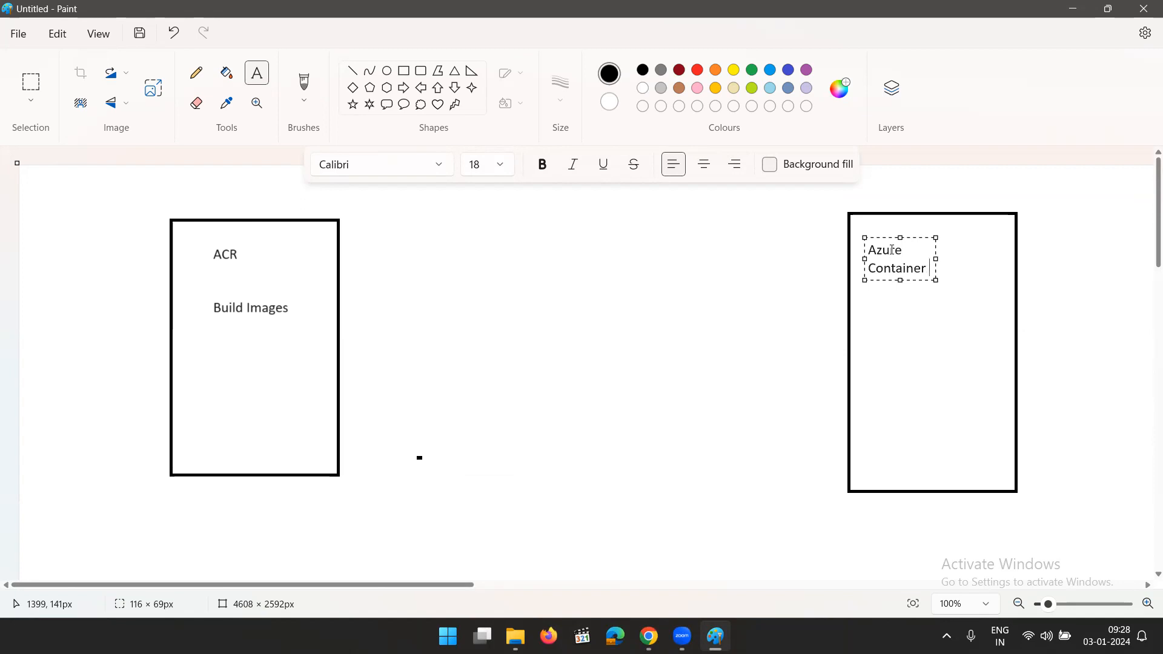
pyautogui.write(' Instance')
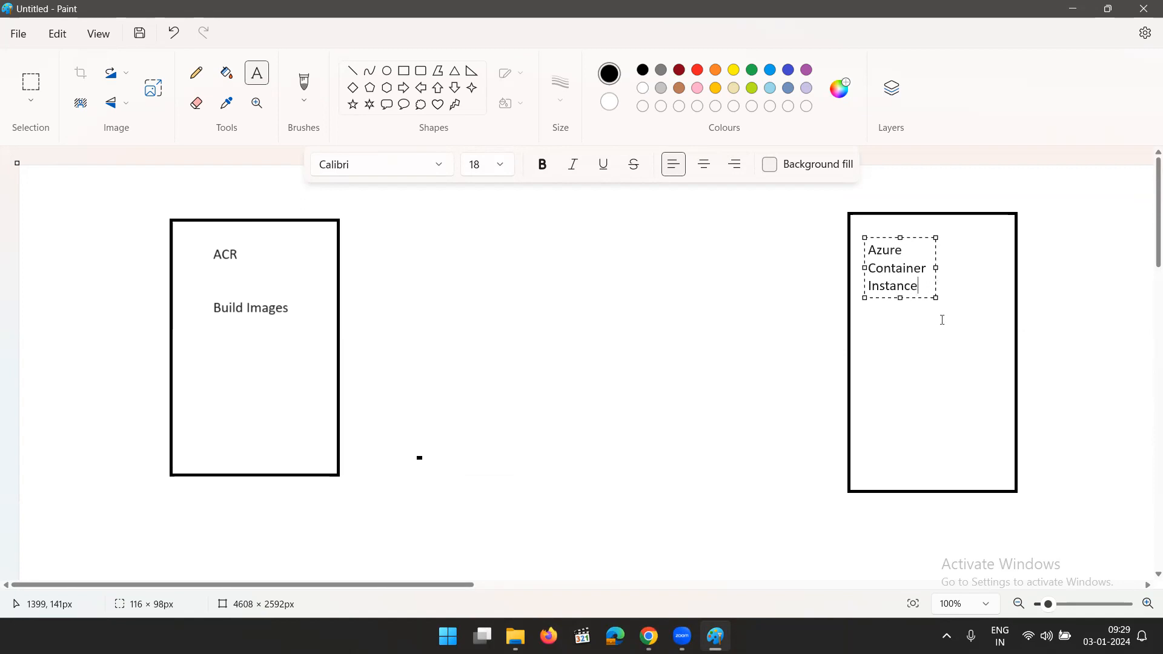
pyautogui.click(1046, 309)
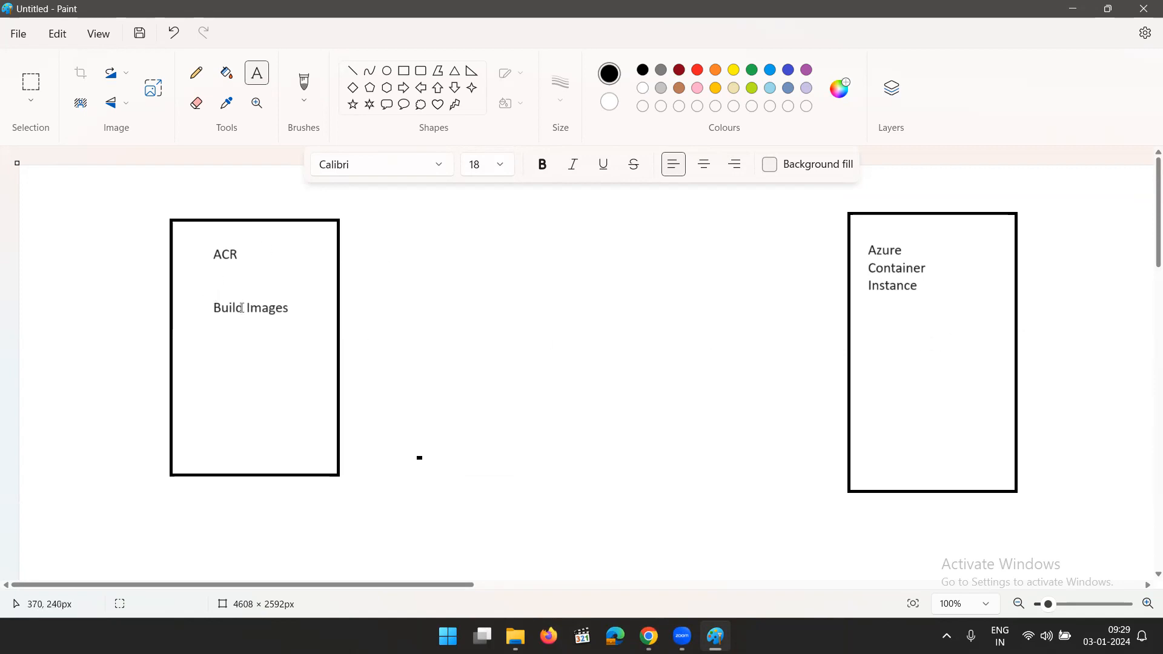
# Add the text ACR Login Server, username and password on three lines below Build Images in the ACR box
pyautogui.click(201, 353)
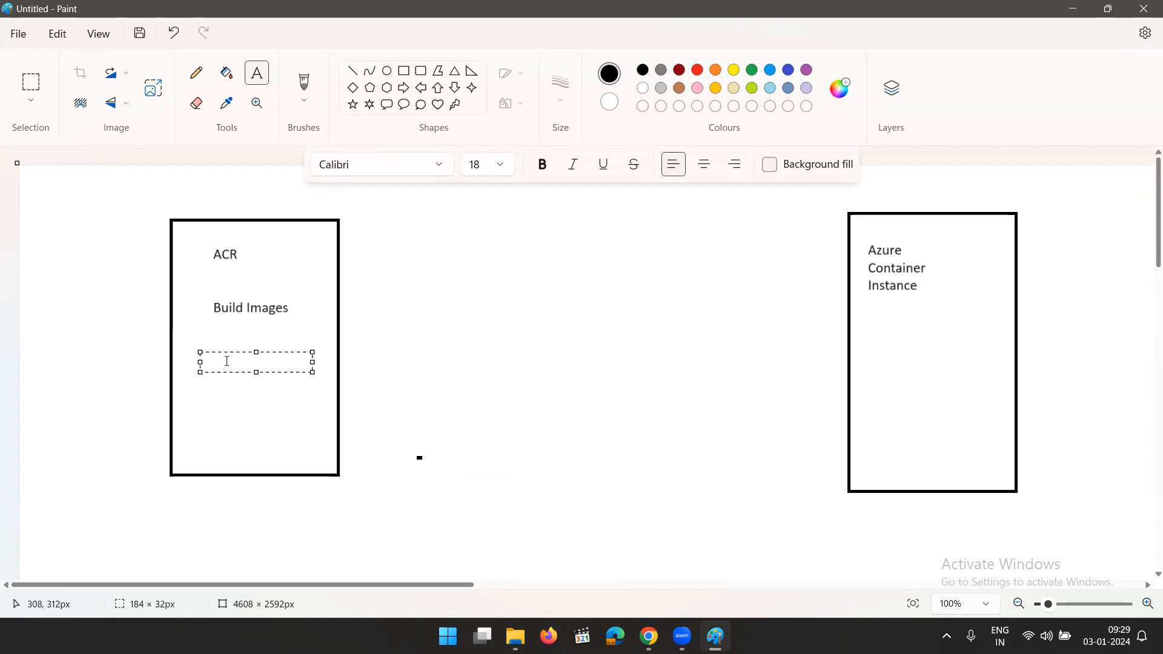
pyautogui.write('ACR Lo')
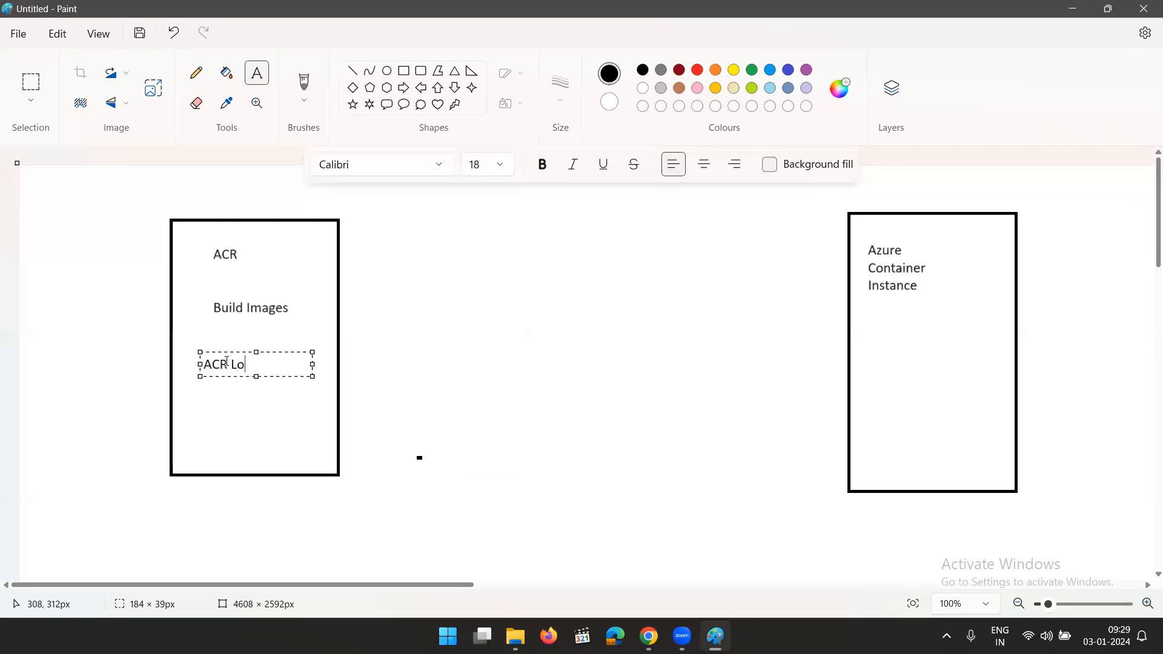
pyautogui.write('gin Server')
pyautogui.press('Return')
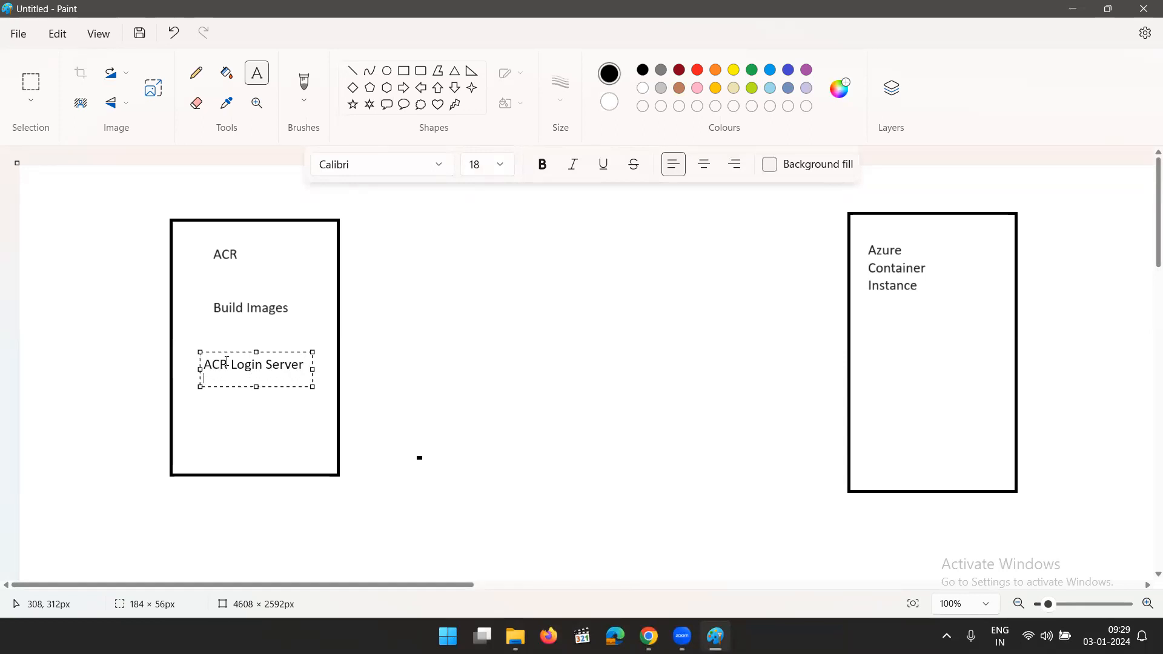
pyautogui.write('username')
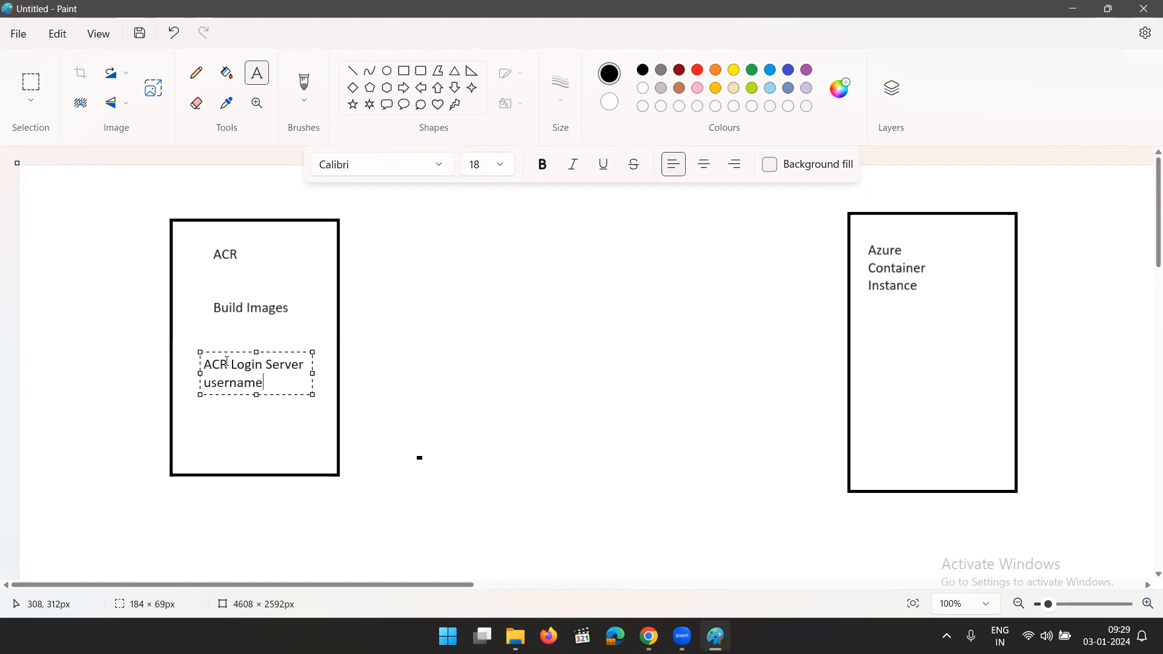
pyautogui.press('Return')
pyautogui.write('password')
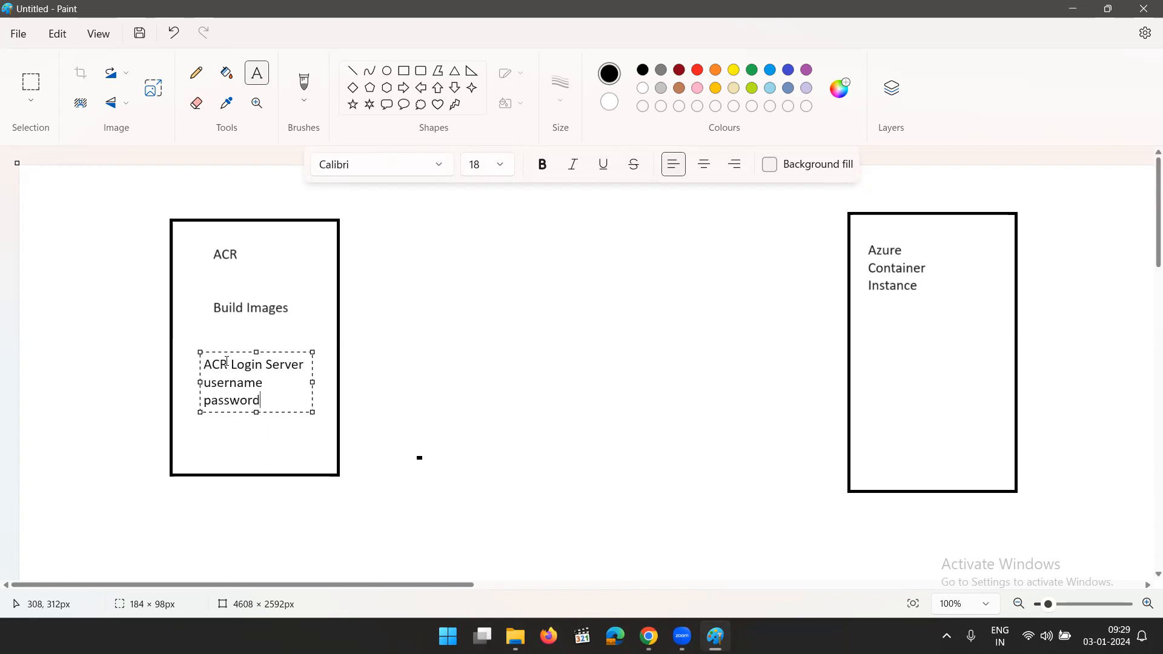
pyautogui.click(418, 423)
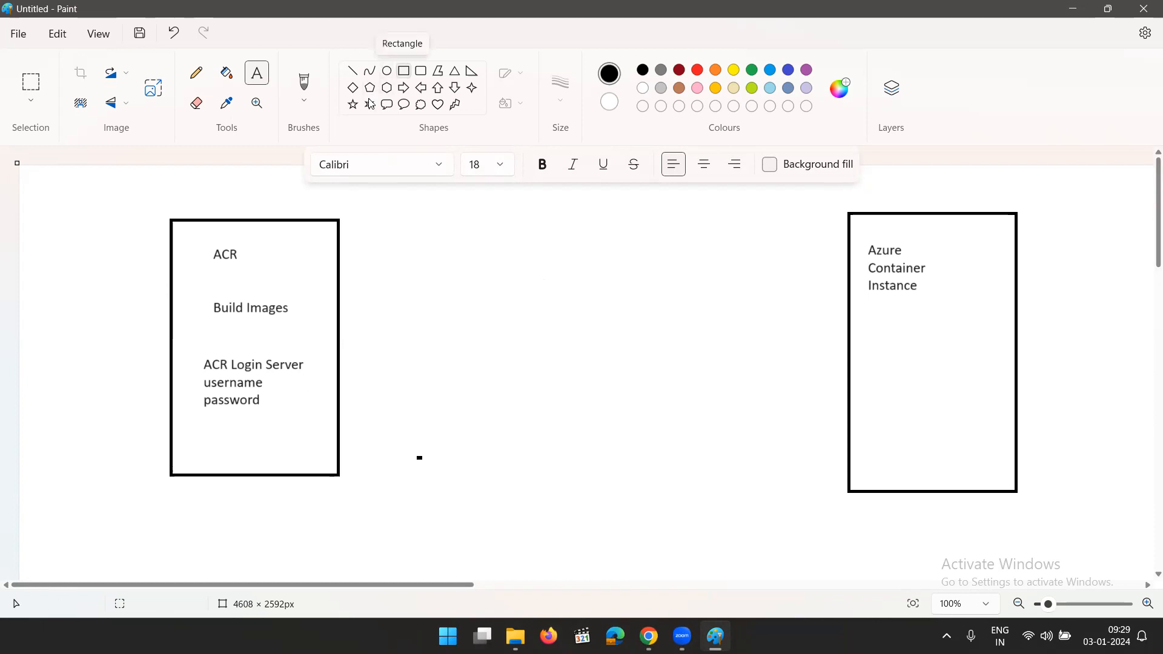
# Draw a tall, narrow rectangle between the ACR and Azure Container Instance boxes, nearer the ACR box and extending above and below it
pyautogui.click(403, 71)
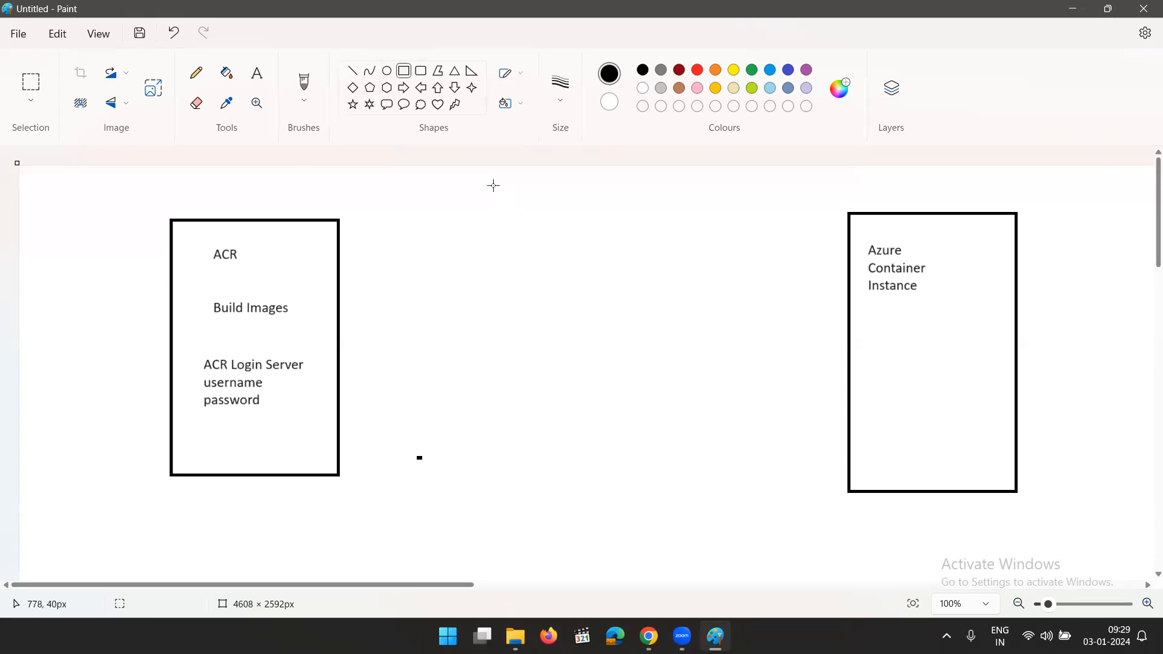
pyautogui.moveTo(494, 184); pyautogui.dragTo(541, 295)
pyautogui.moveTo(560, 377); pyautogui.dragTo(588, 535)
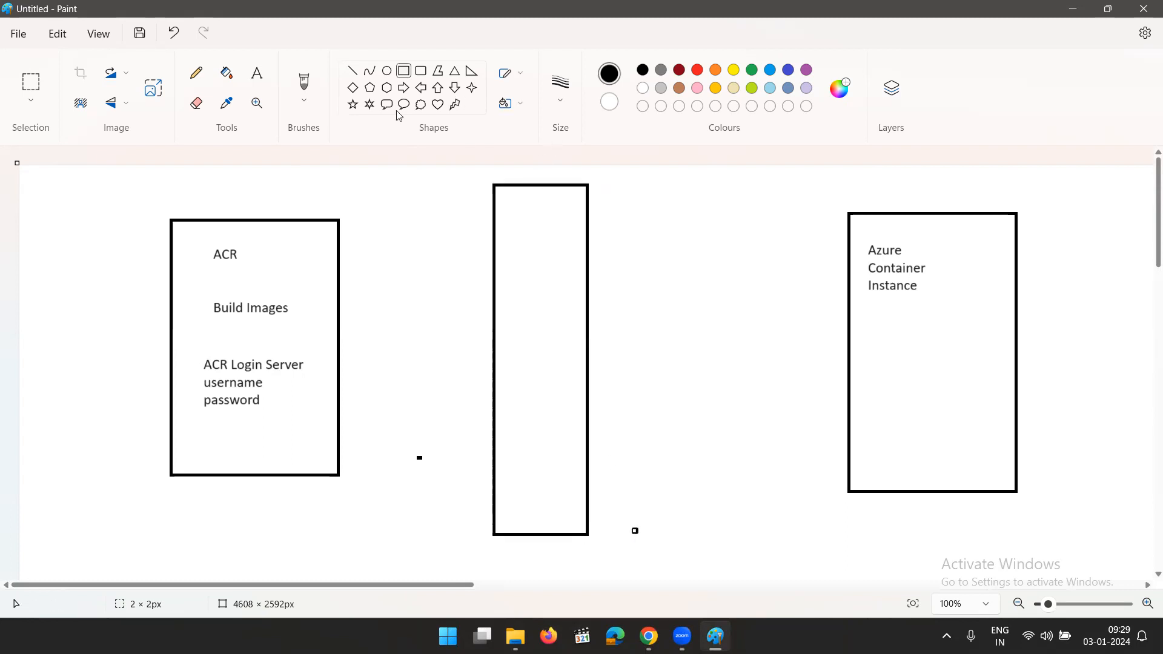
# Label the narrow rectangle Azure Key Vault in size 18 text near its top, one word per line
pyautogui.click(257, 72)
pyautogui.moveTo(513, 231); pyautogui.dragTo(583, 249)
pyautogui.click(500, 165)
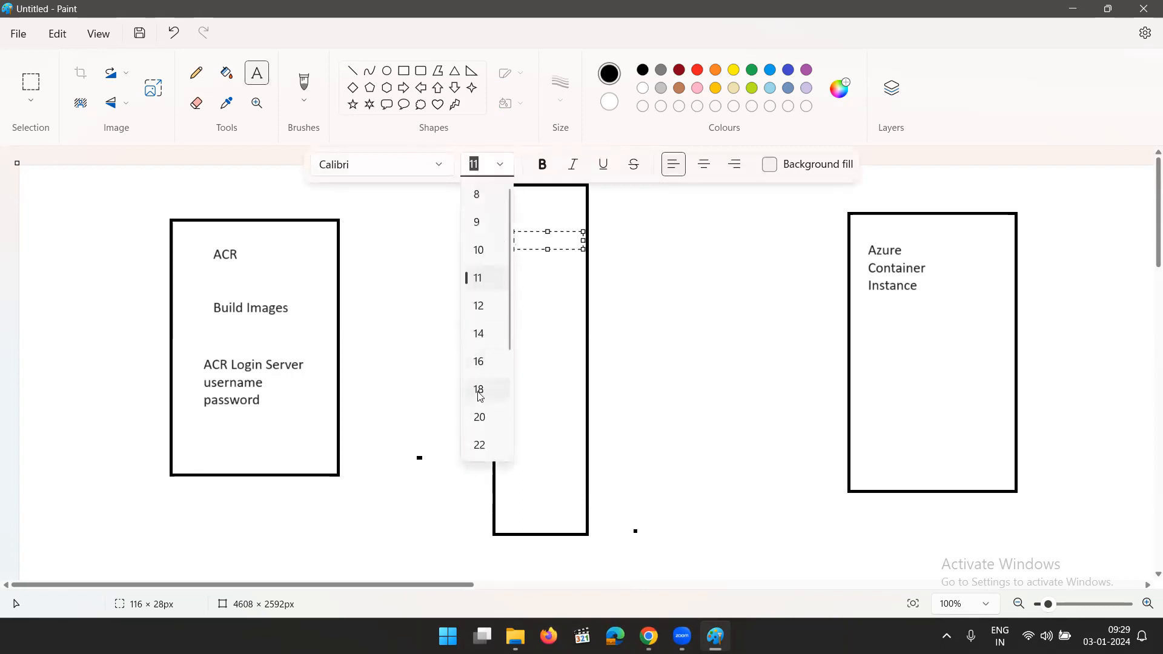
pyautogui.click(478, 390)
pyautogui.write('A')
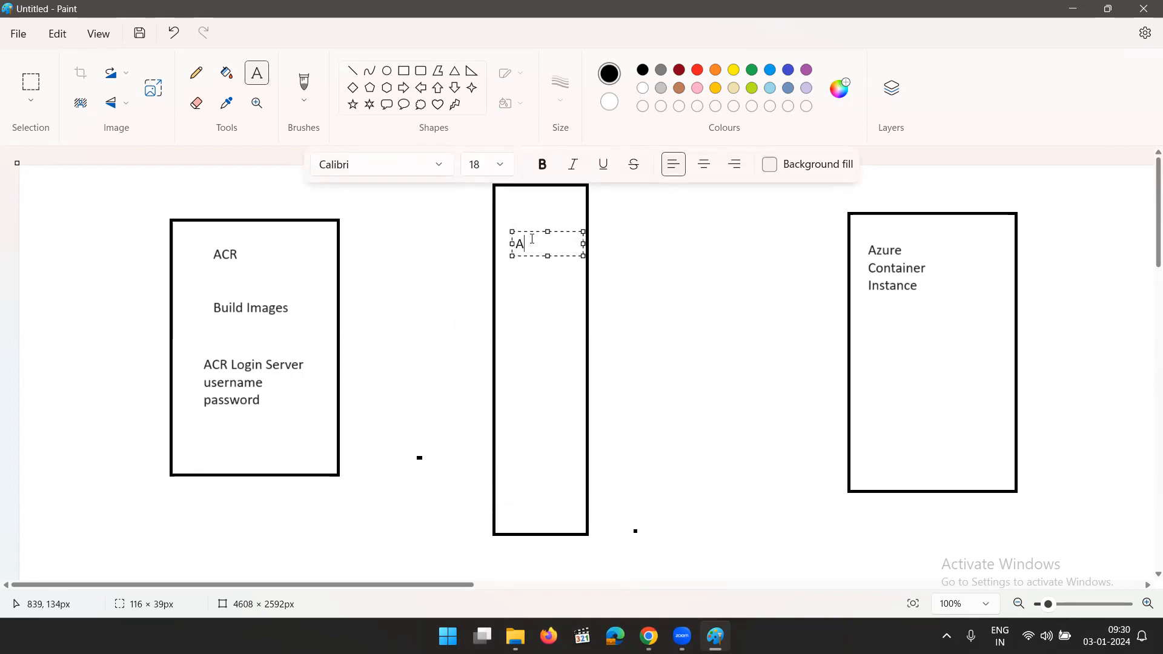
pyautogui.write('zure')
pyautogui.press('Return')
pyautogui.write('Key')
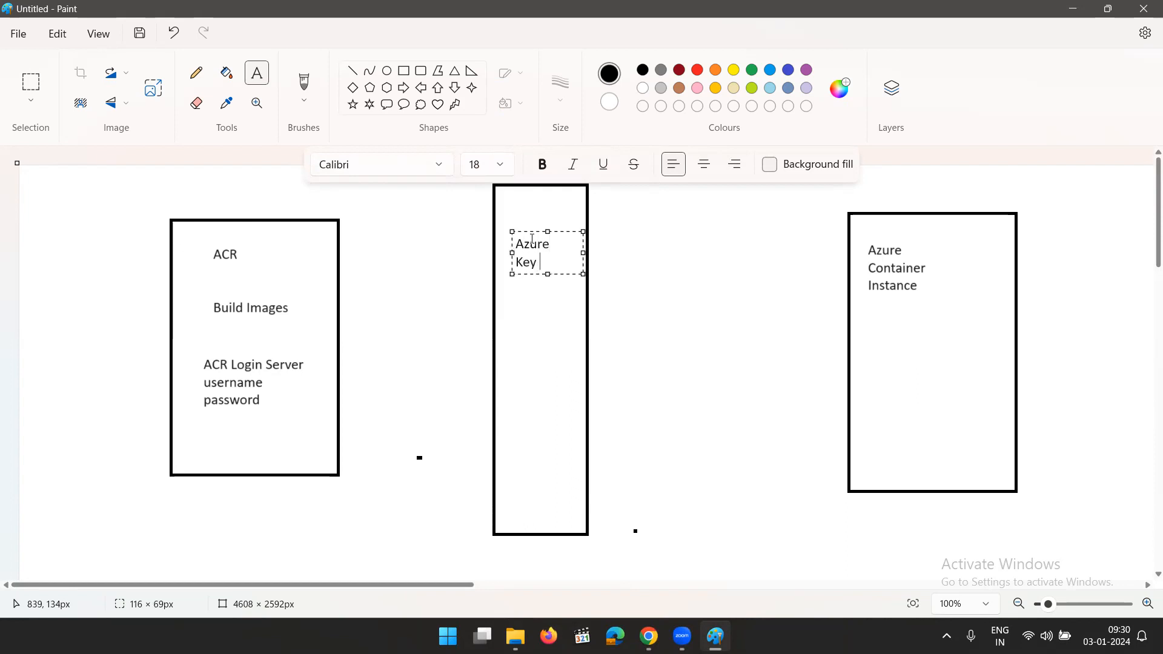
pyautogui.press('Return')
pyautogui.write('Vault')
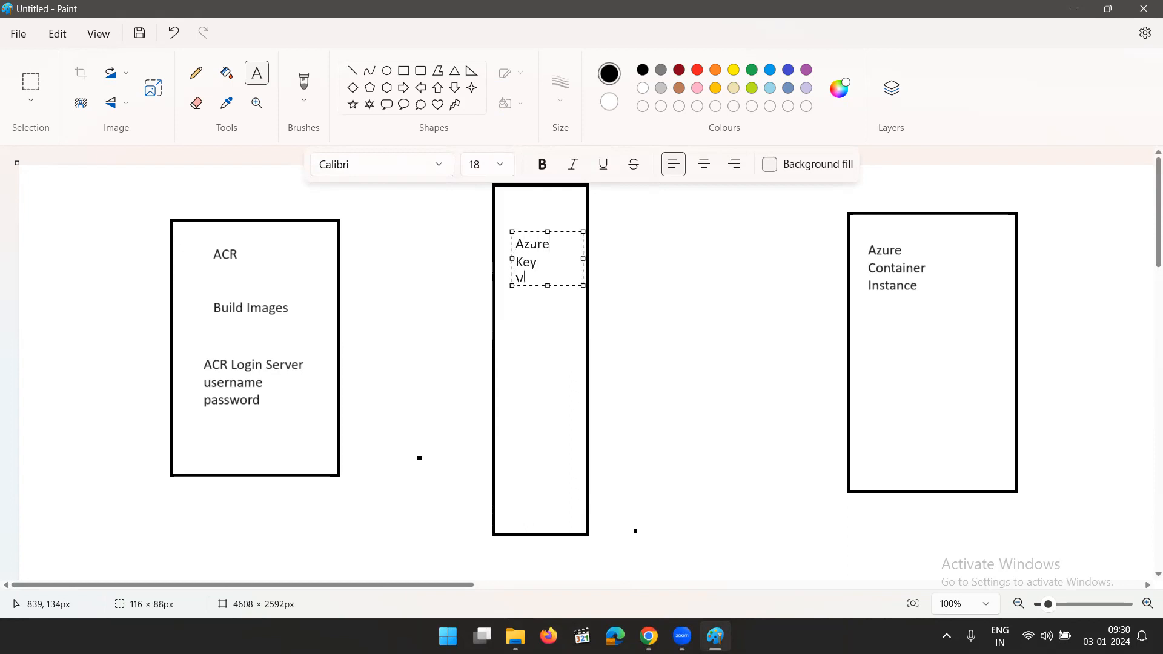
pyautogui.click(655, 305)
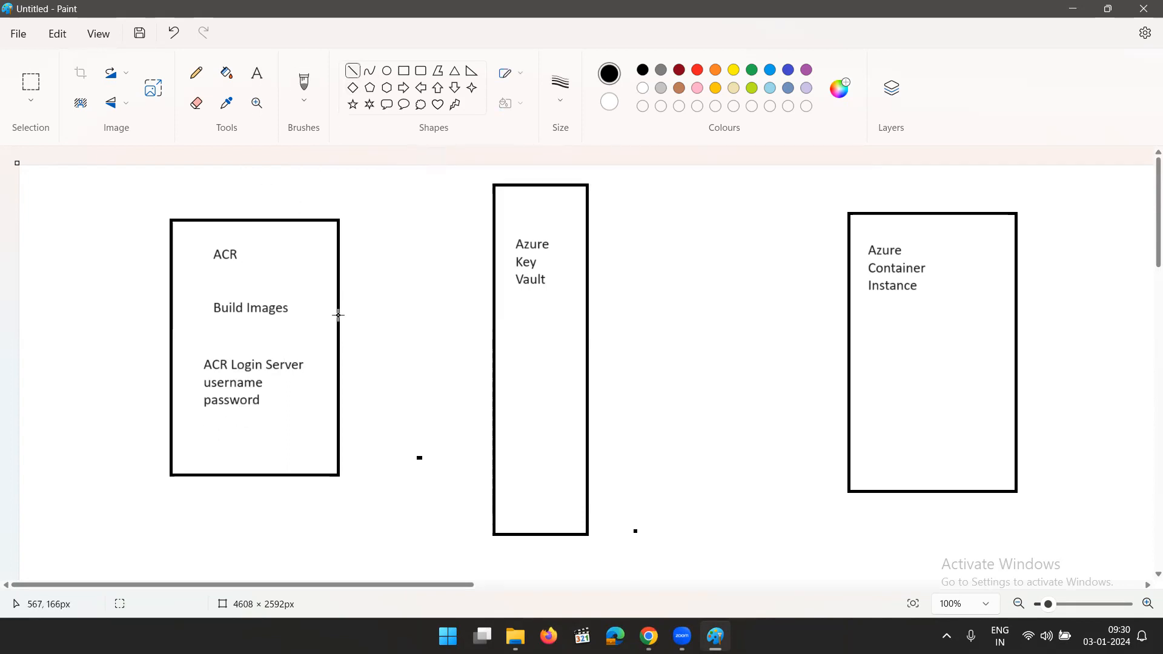
# Draw a line from the password text to just below Azure Key Vault, and add Secret in size 18 beneath that label
pyautogui.moveTo(266, 401); pyautogui.dragTo(521, 289)
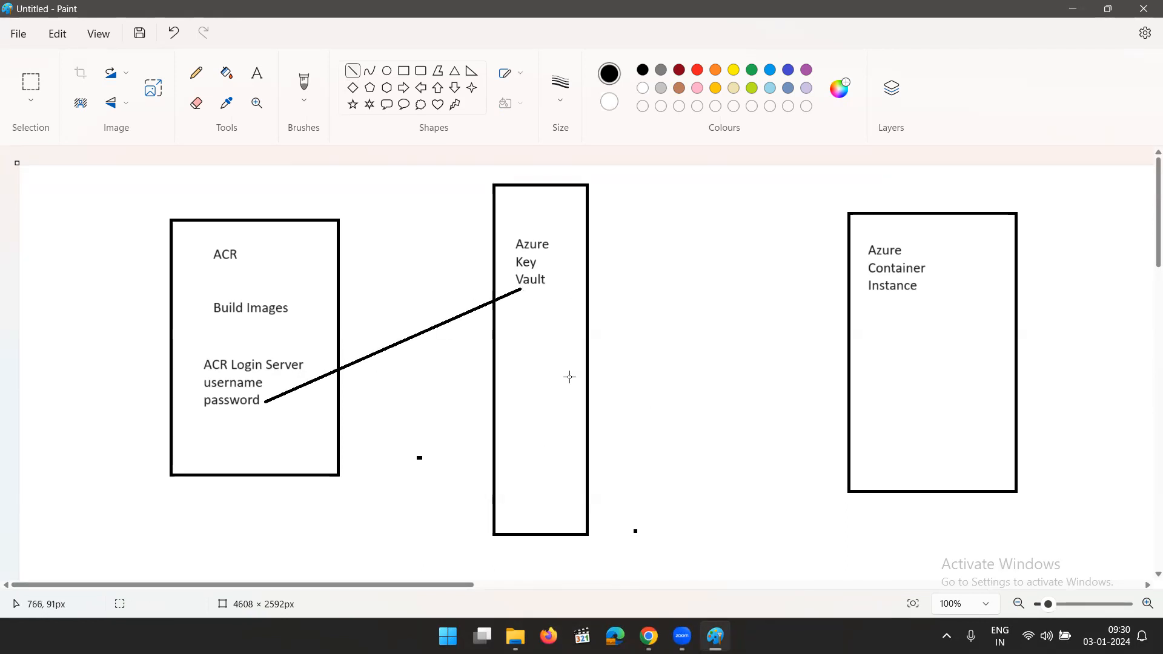
pyautogui.click(257, 73)
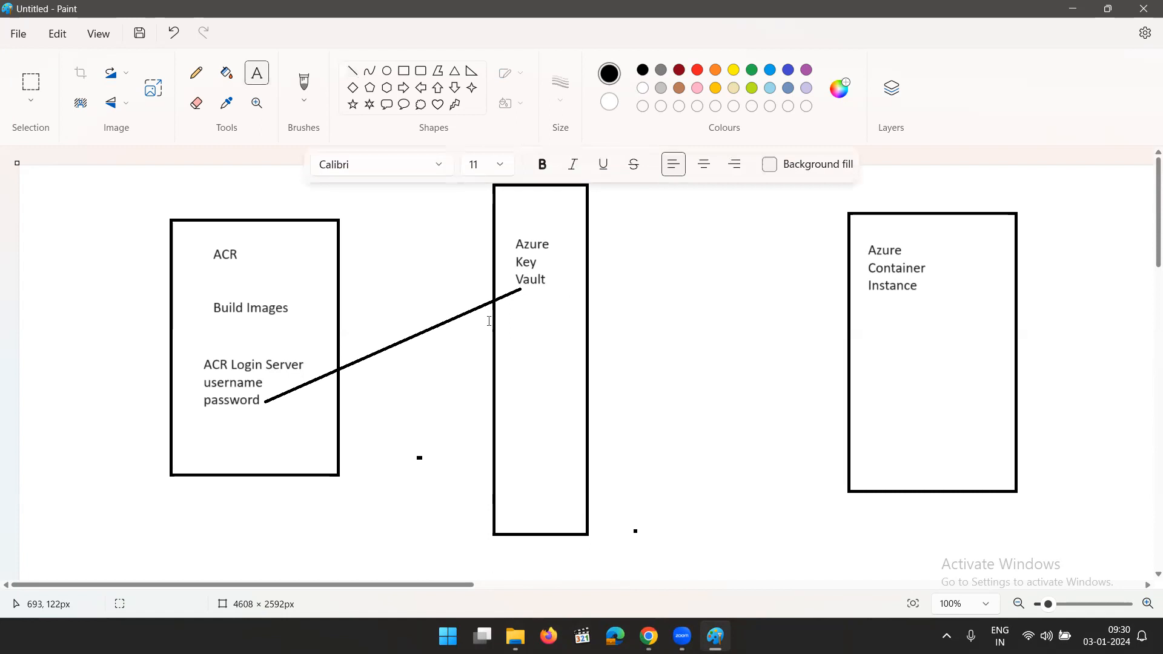
pyautogui.click(506, 328)
pyautogui.click(493, 165)
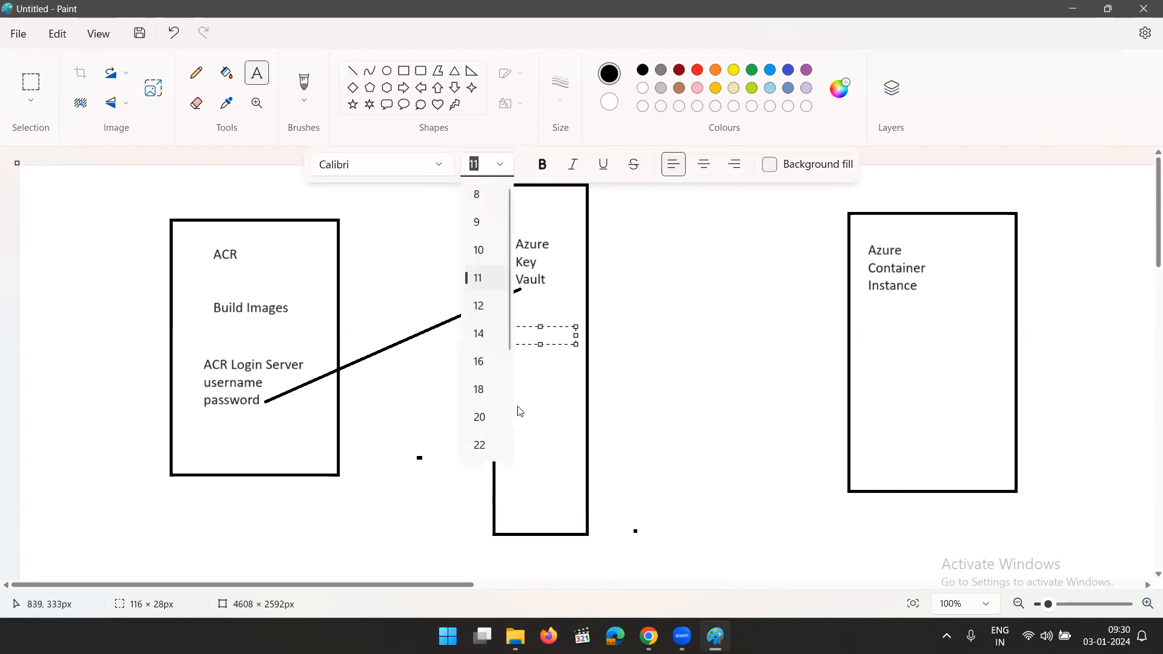
pyautogui.click(485, 391)
pyautogui.write('Secret')
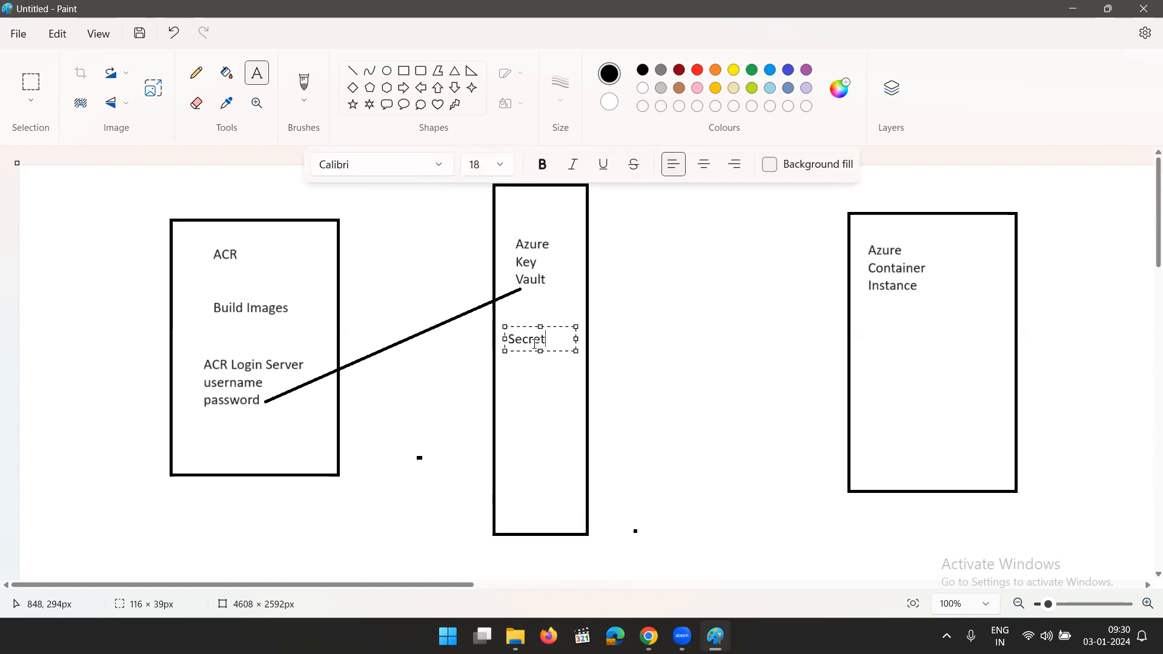
pyautogui.click(742, 438)
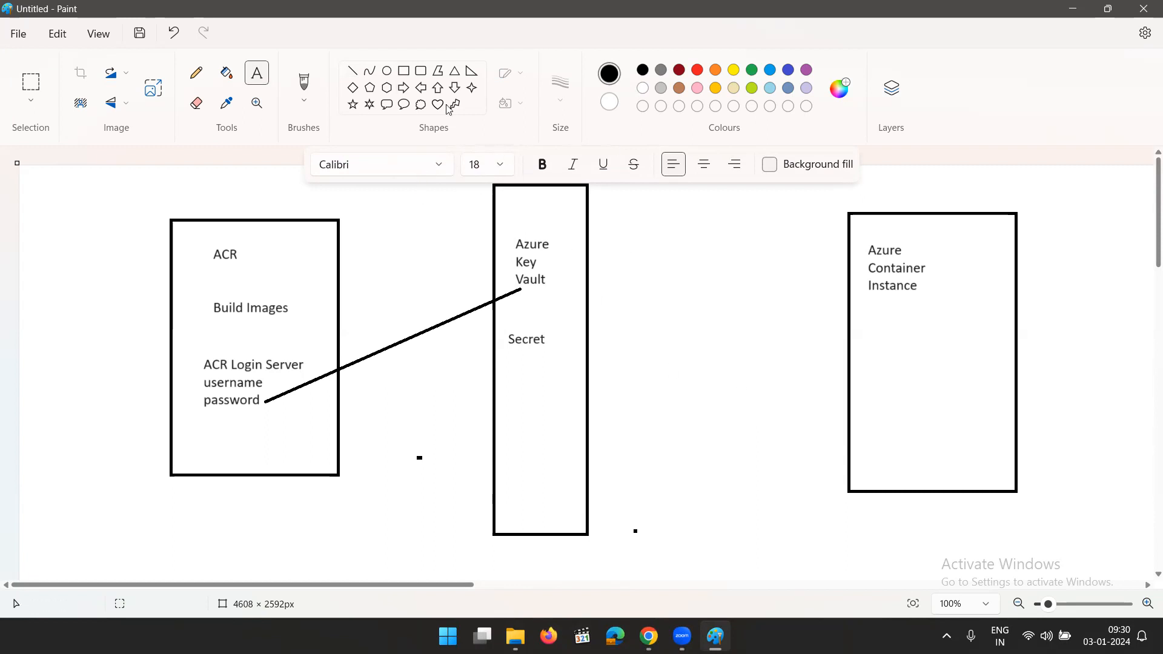
# Draw another tall, narrow rectangle between the Azure Key Vault and Azure Container Instance boxes, matching the Key Vault box in size
pyautogui.click(403, 70)
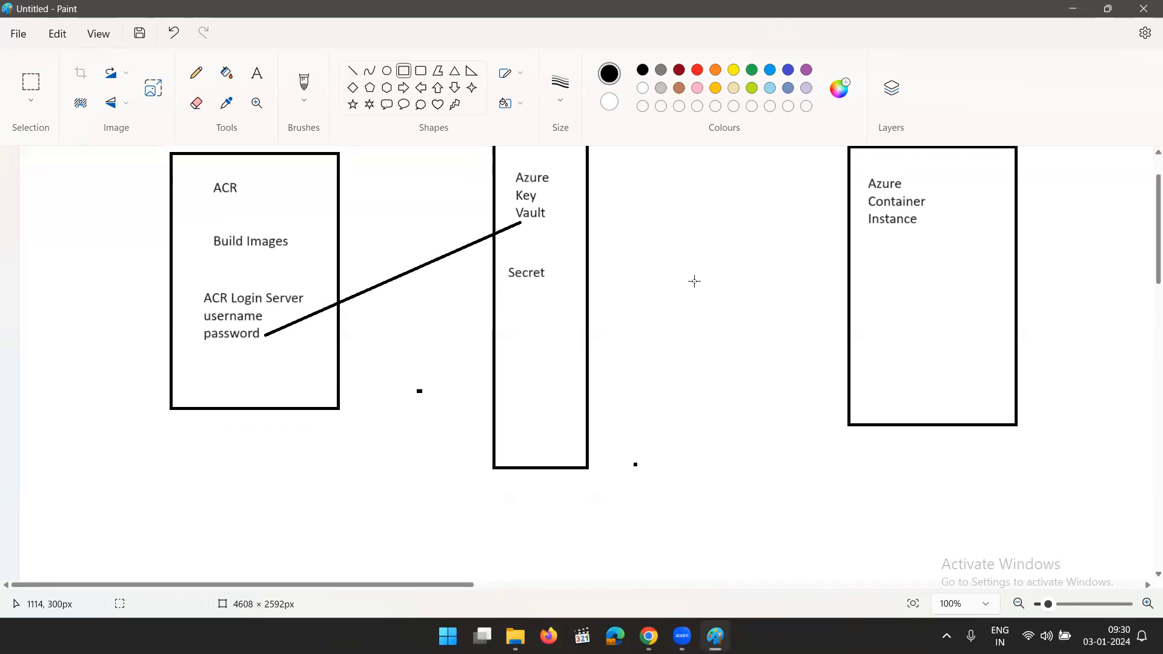
pyautogui.scroll(2, 693, 280)
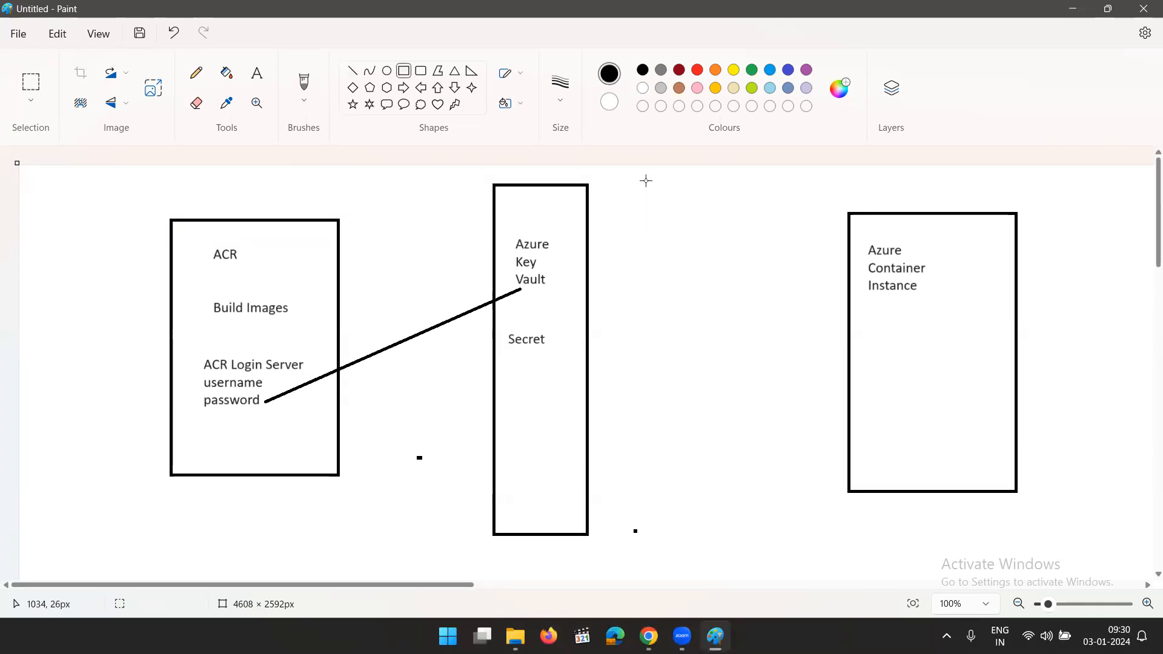
pyautogui.moveTo(646, 182); pyautogui.dragTo(658, 202)
pyautogui.moveTo(707, 321); pyautogui.dragTo(738, 531)
pyautogui.click(807, 557)
# Label the new rectangle in size 18 with Service, Principal, a blank line, App and Reg, each on its own line
pyautogui.click(257, 72)
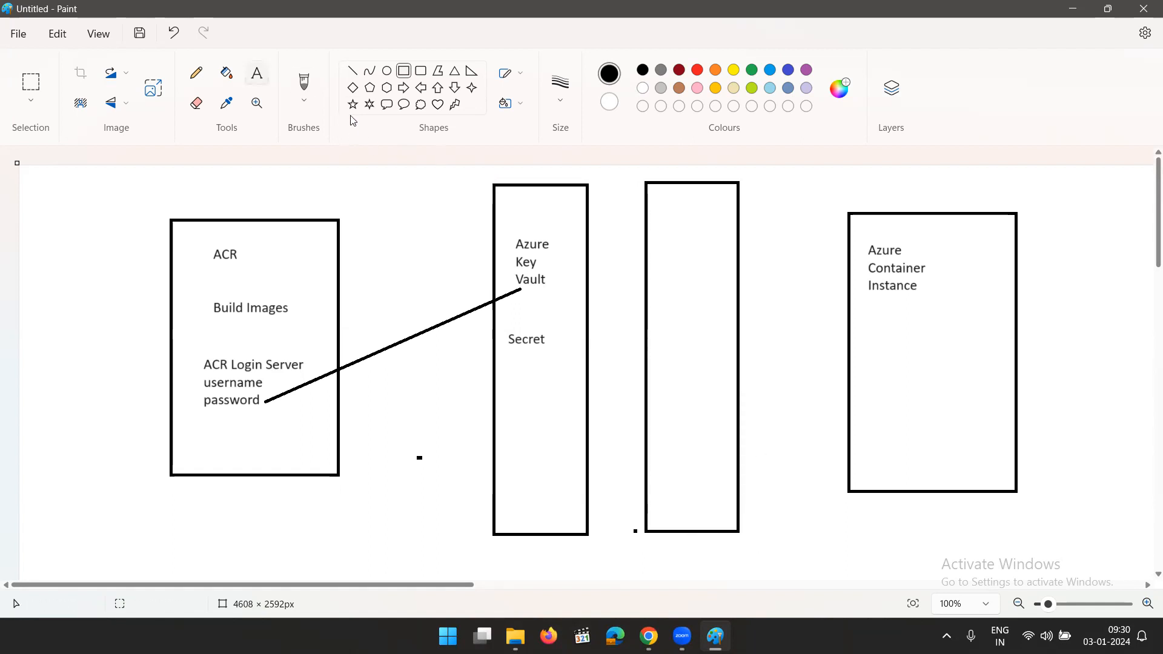
pyautogui.click(640, 200)
pyautogui.moveTo(667, 223); pyautogui.dragTo(737, 241)
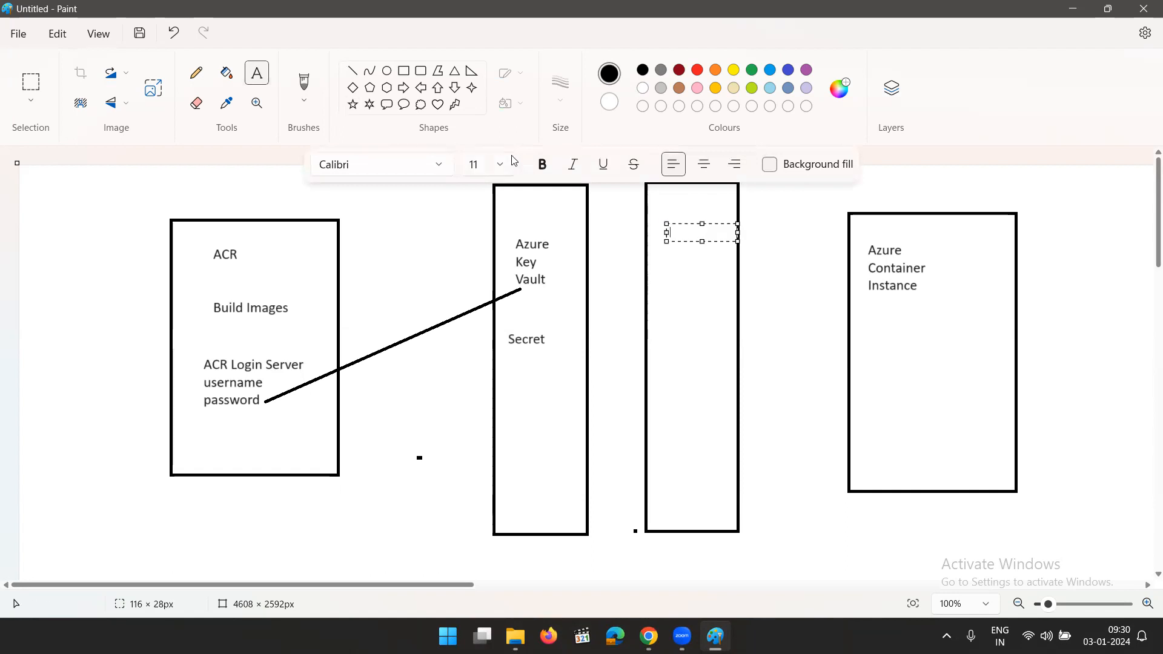
pyautogui.click(505, 169)
pyautogui.click(483, 388)
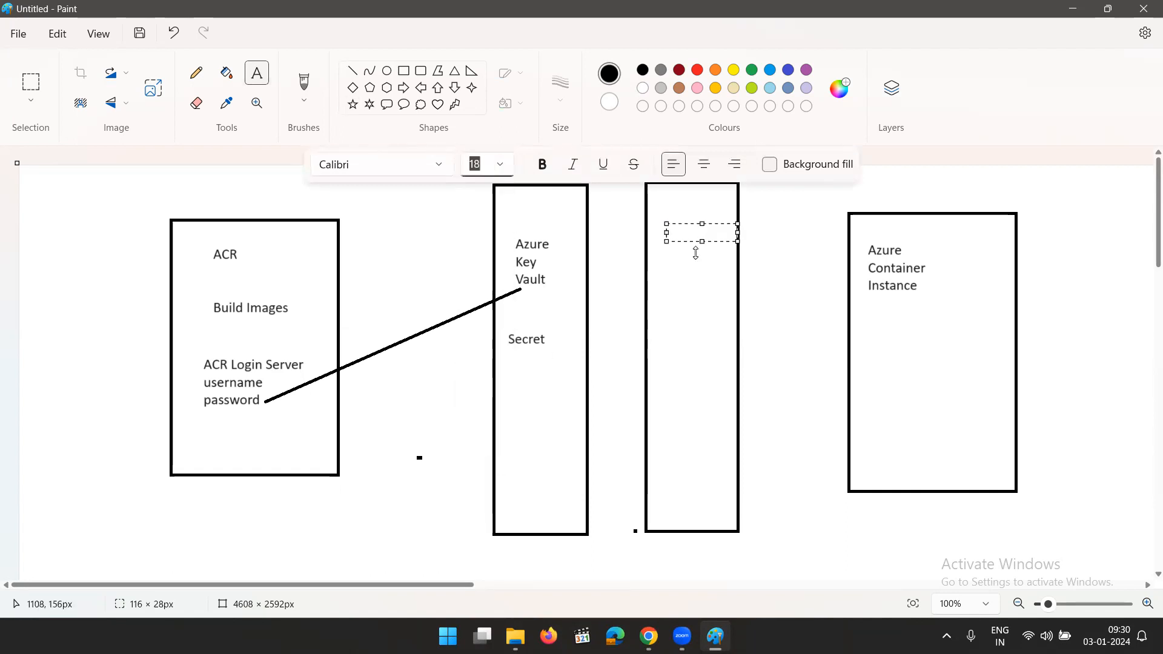
pyautogui.write('Service')
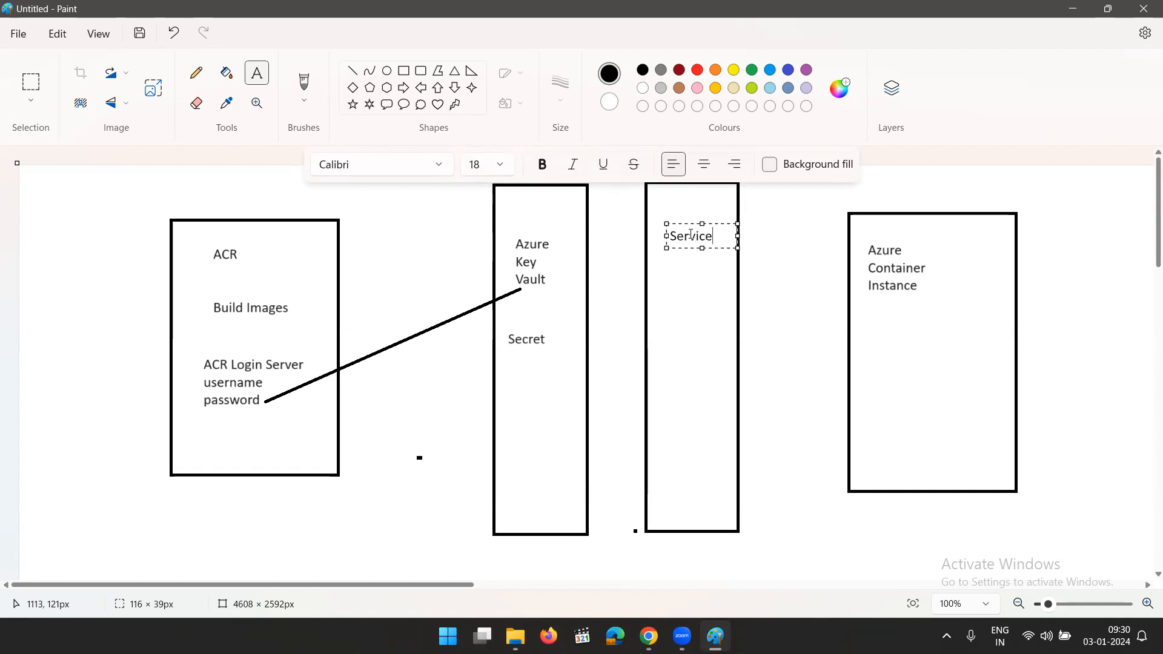
pyautogui.press('Return')
pyautogui.write('Principal')
pyautogui.press('Return')
pyautogui.write('App')
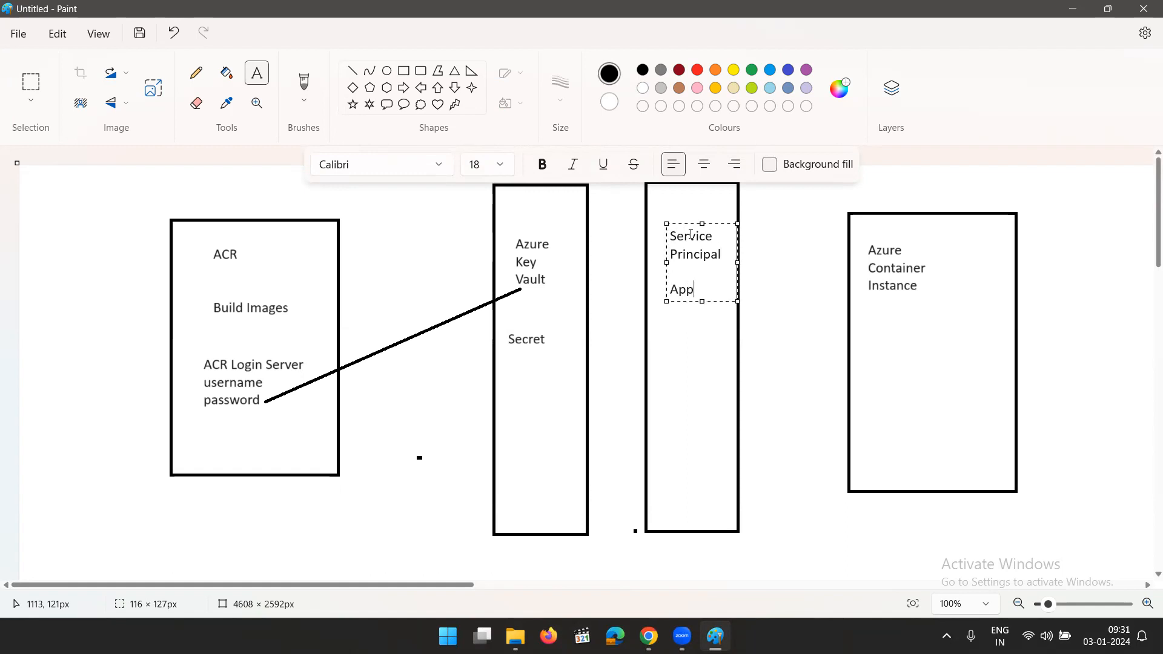
pyautogui.press('Return')
pyautogui.write('Reg')
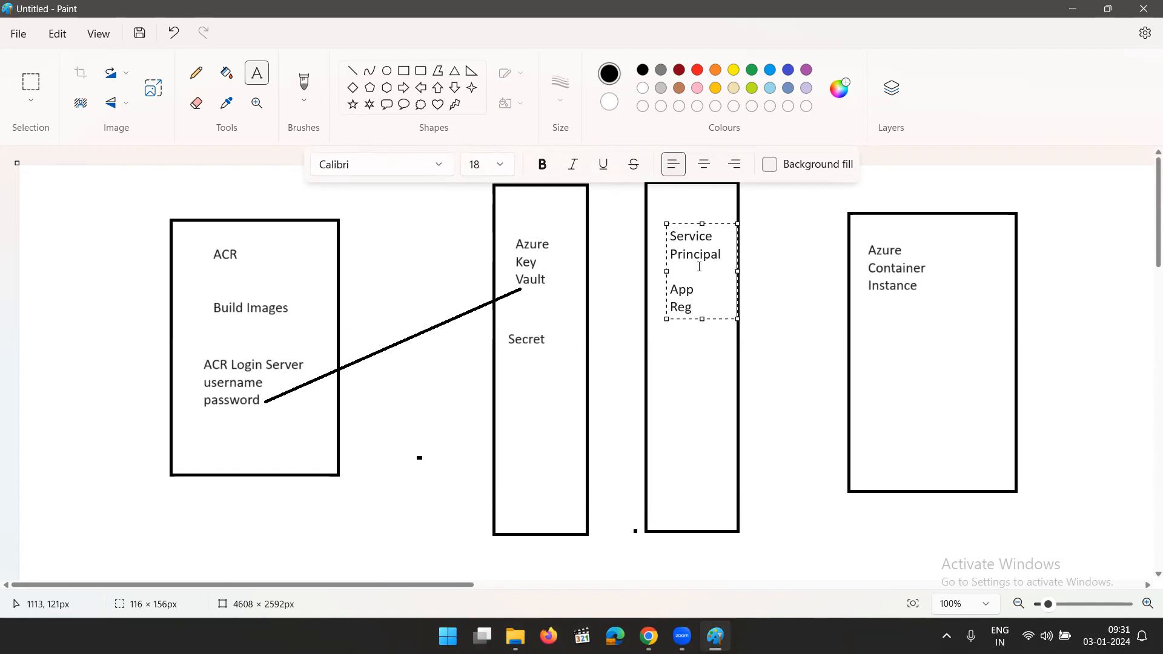
pyautogui.click(688, 411)
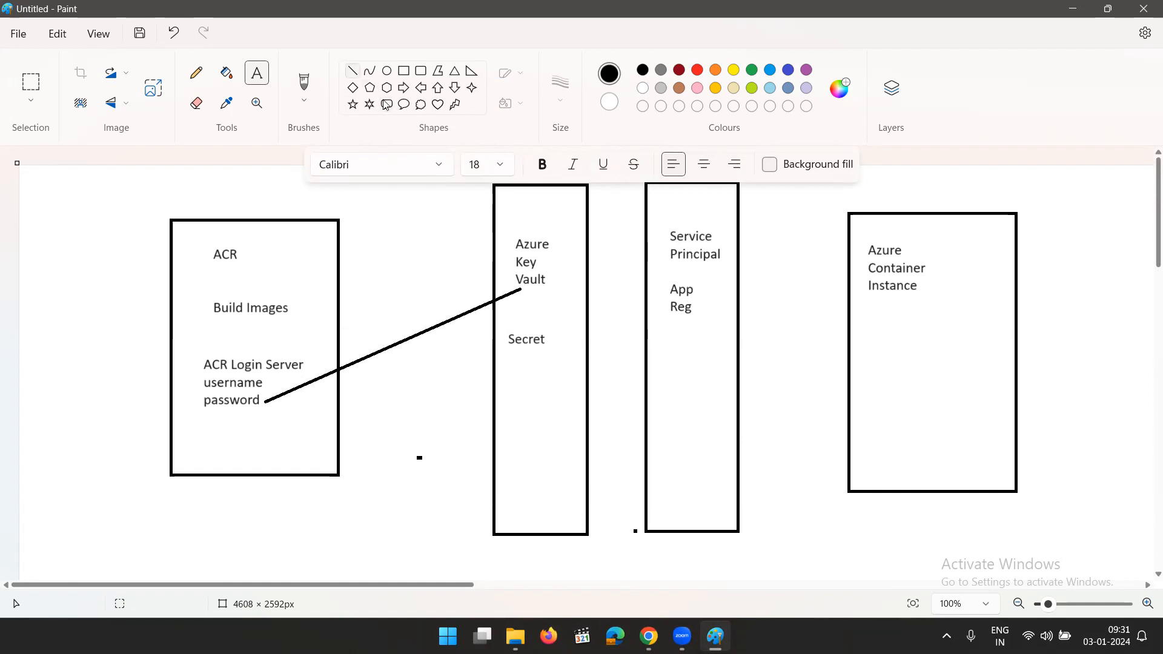
# Draw a line from below App Reg to below Secret, and under it add size 18 text App, Reg, Permission, a blank line and Read
pyautogui.click(352, 70)
pyautogui.moveTo(658, 328)
pyautogui.mouseDown()
pyautogui.moveTo(521, 378)
pyautogui.moveTo(530, 375)
pyautogui.mouseUp()
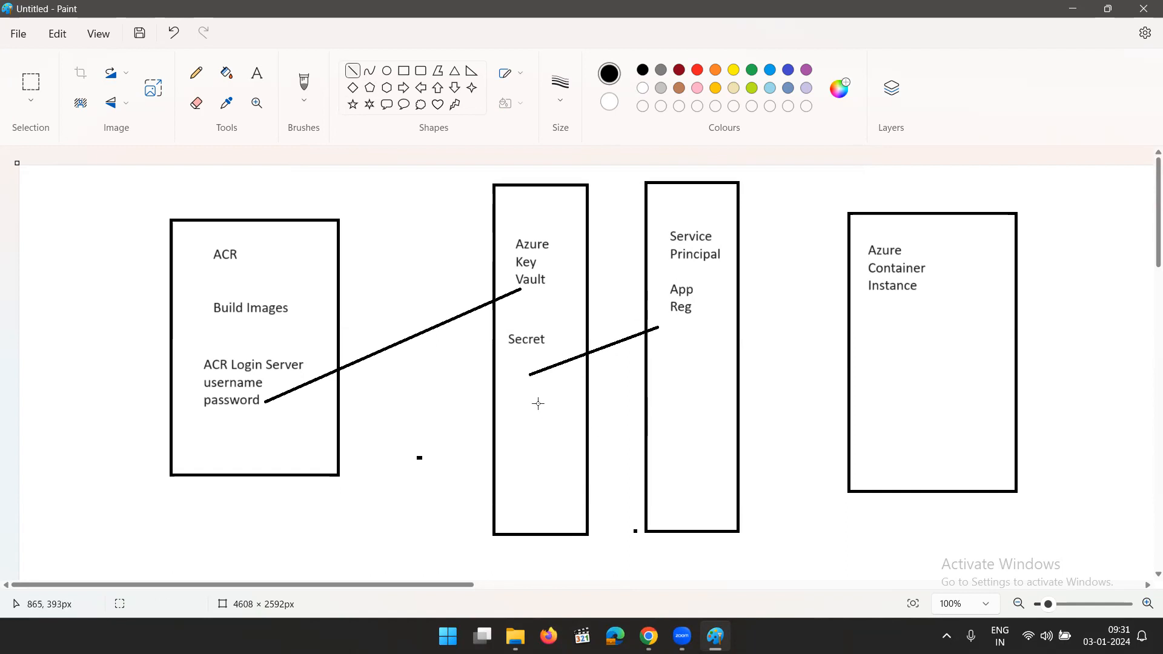
pyautogui.click(257, 72)
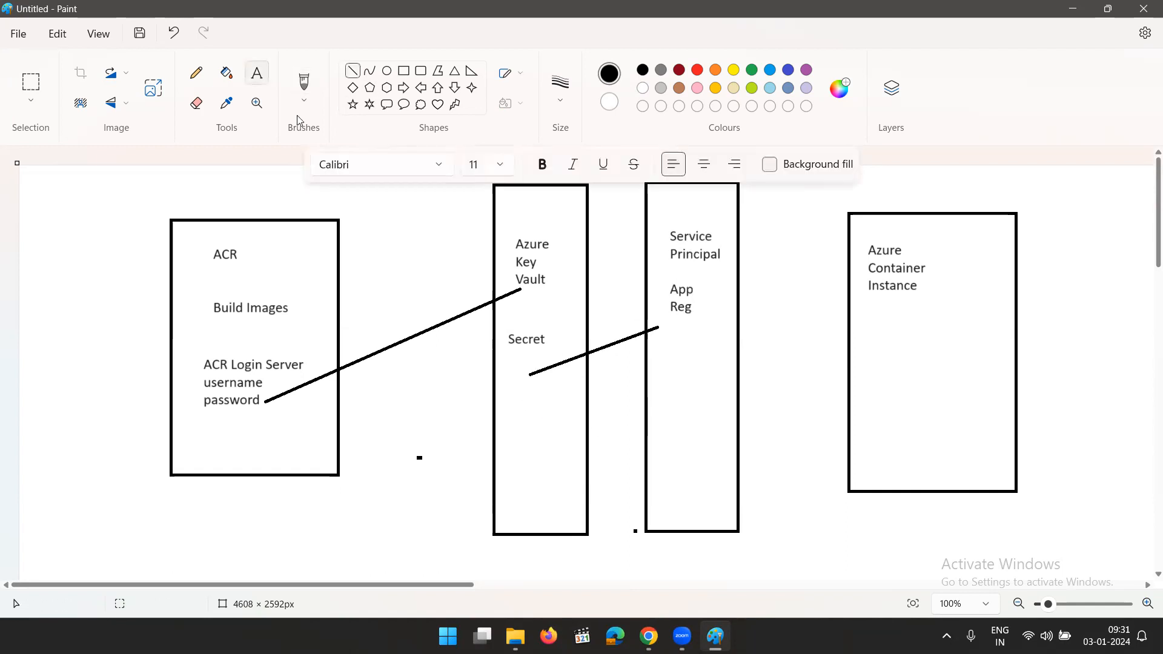
pyautogui.click(518, 398)
pyautogui.click(499, 164)
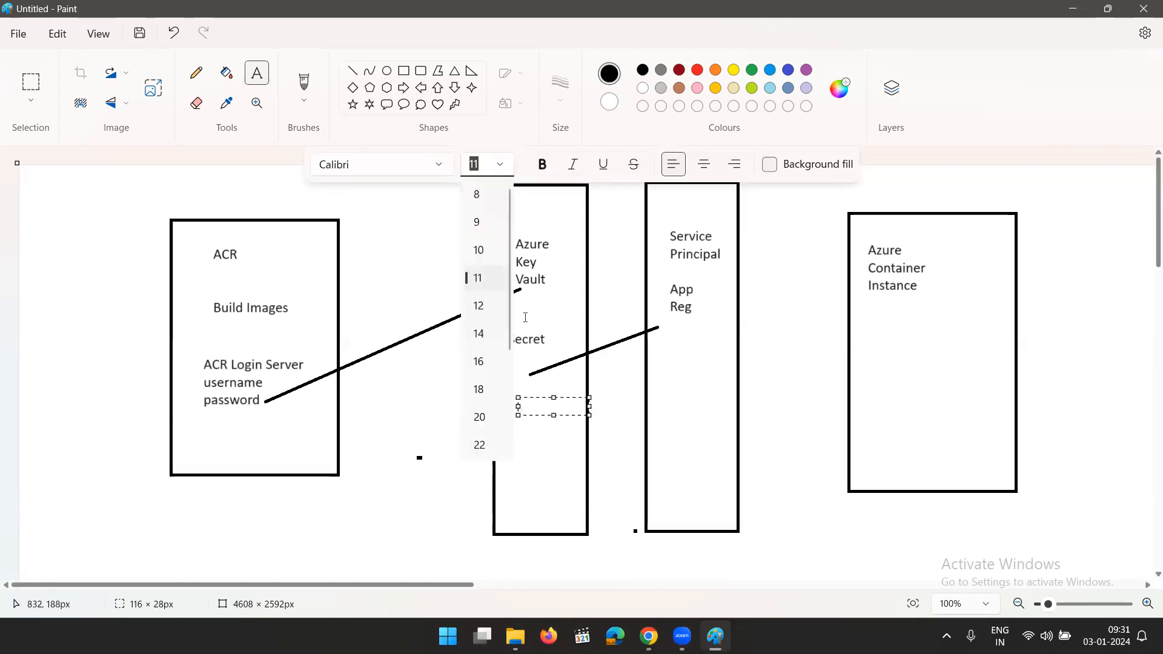
pyautogui.click(478, 389)
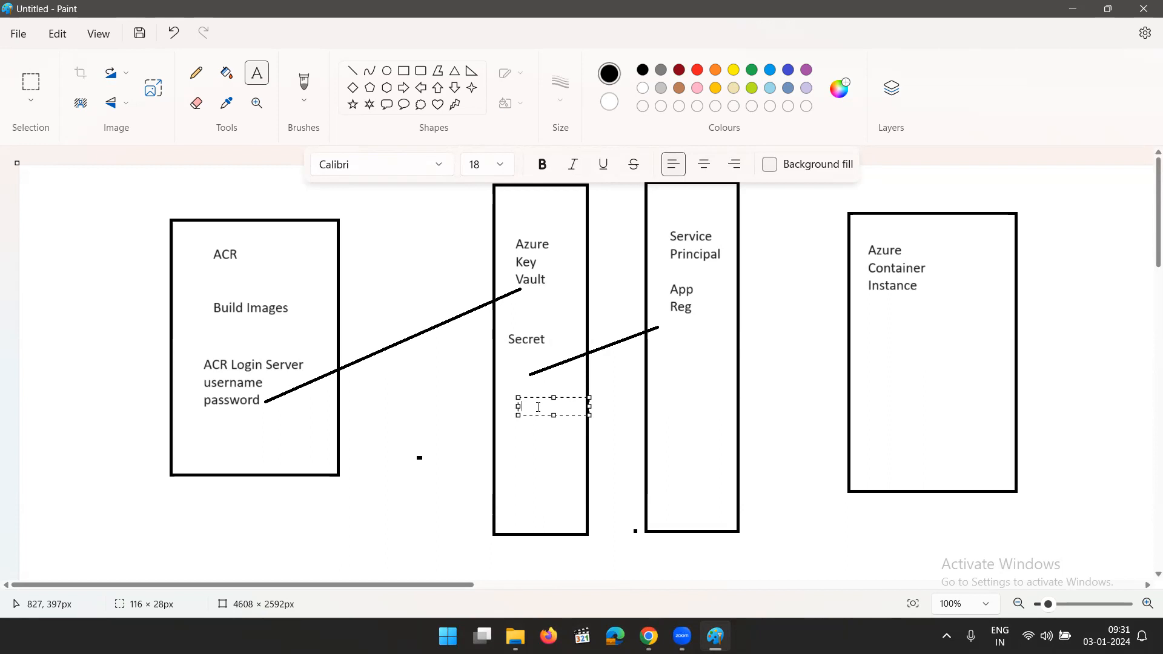
pyautogui.write('App')
pyautogui.press('Return')
pyautogui.write('Reg')
pyautogui.press('Return')
pyautogui.write('Permission')
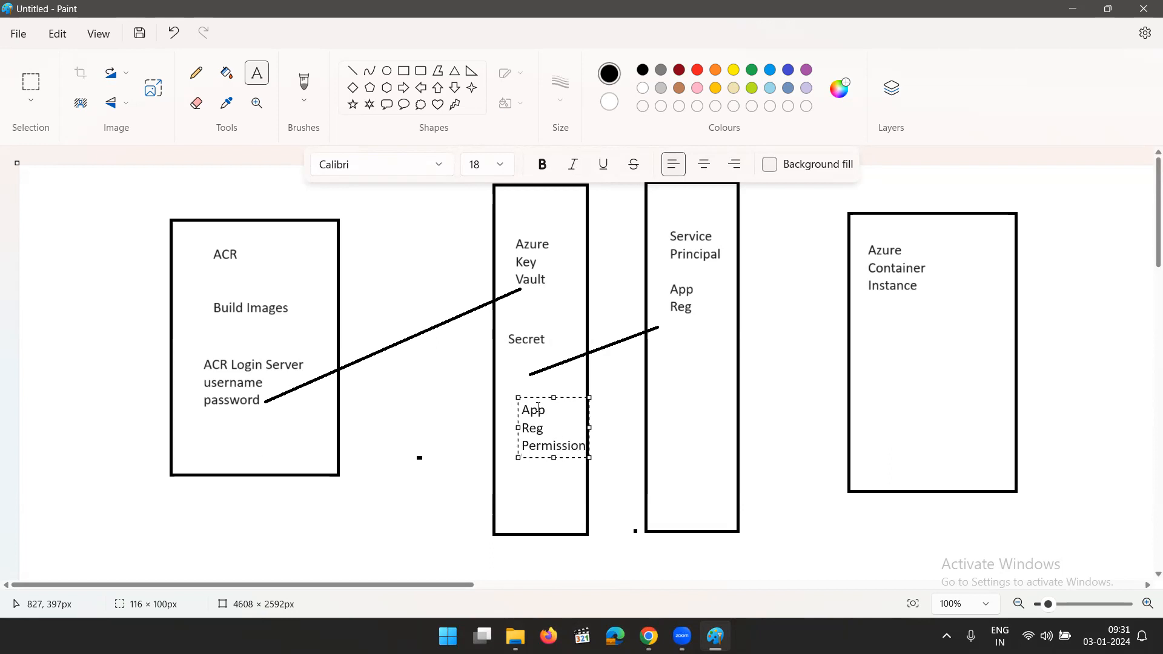
pyautogui.press('Return')
pyautogui.write('Read')
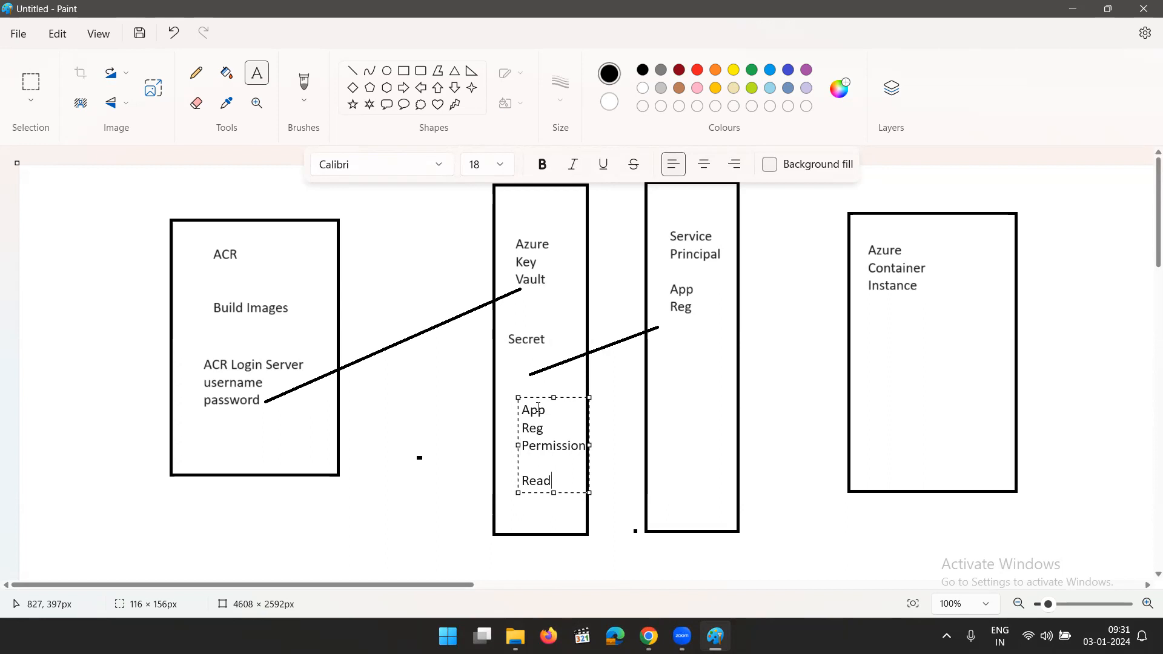
# Add (Get,List) on a new line below Read in the App Reg Permission text and finish the text
pyautogui.press('Return')
pyautogui.write('(Get,')
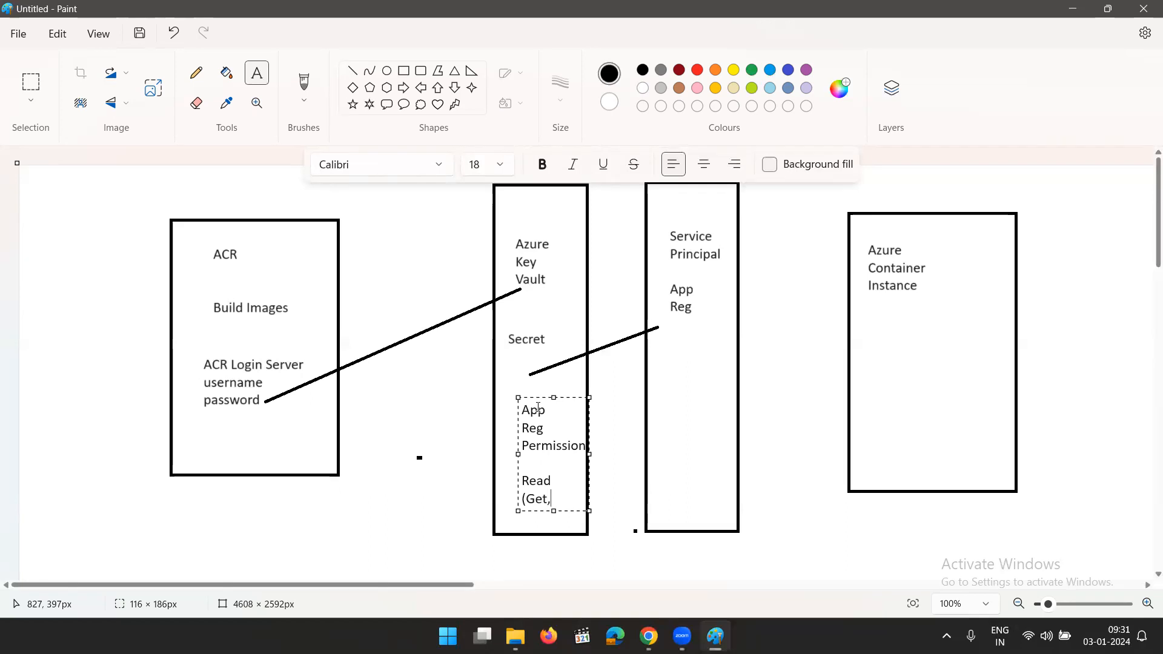
pyautogui.write('List)')
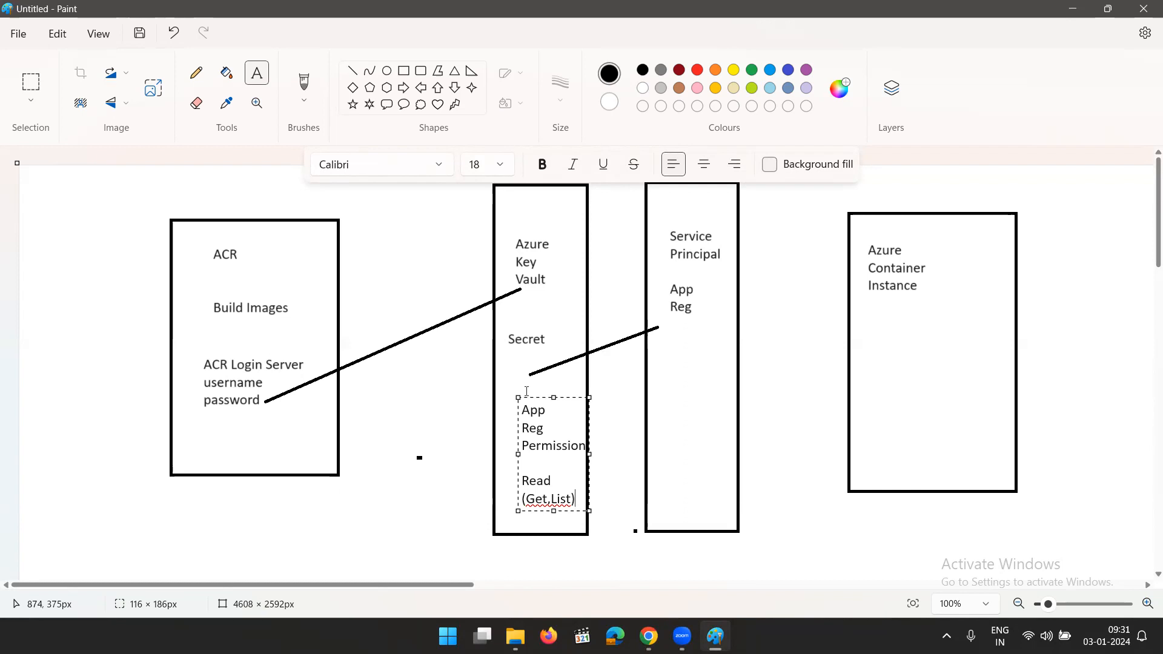
pyautogui.click(437, 400)
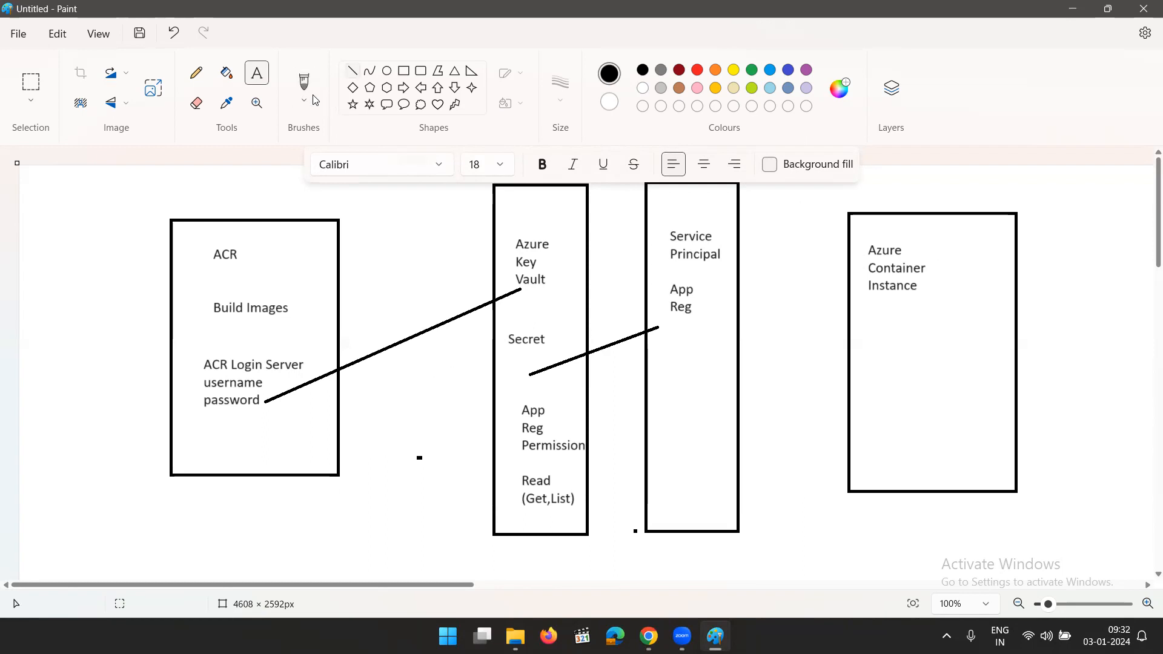
# Draw a nearly horizontal line from below App Reg in the Service Principal box into the Azure Container Instance box
pyautogui.click(353, 70)
pyautogui.moveTo(922, 336); pyautogui.dragTo(691, 343)
pyautogui.click(787, 406)
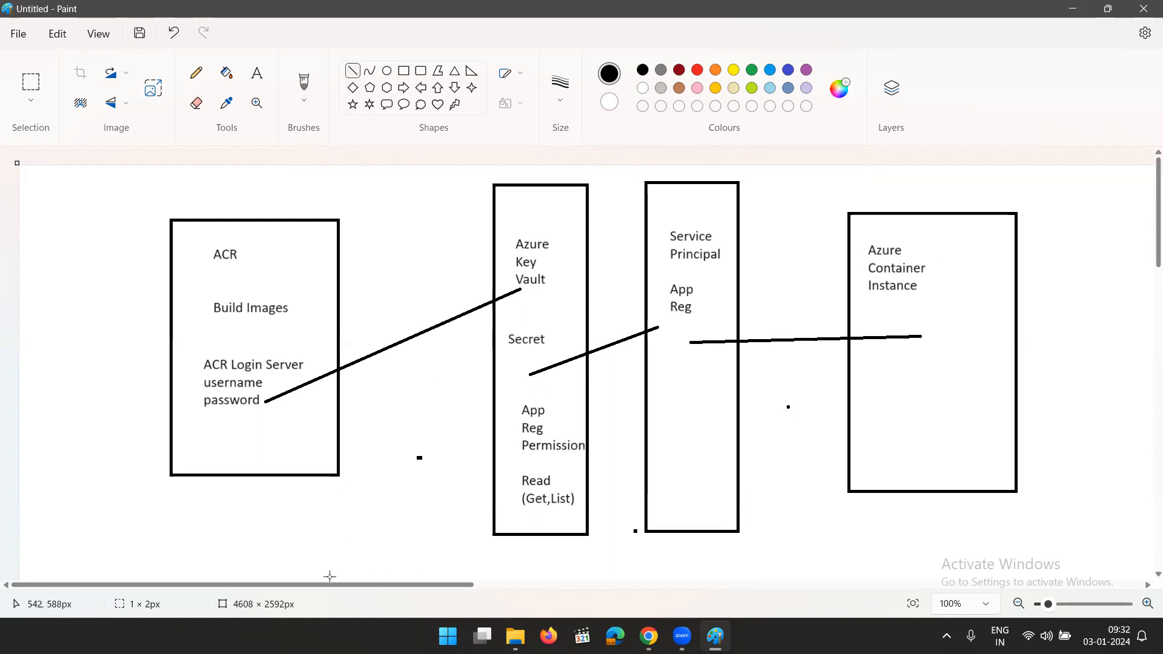
# Draw a connector of straight lines from below the password text, under the middle boxes, up into the Azure Container Instance box, ending in an arrowhead
pyautogui.moveTo(275, 437)
pyautogui.mouseDown()
pyautogui.moveTo(270, 551)
pyautogui.moveTo(836, 555)
pyautogui.moveTo(940, 541)
pyautogui.moveTo(907, 545)
pyautogui.mouseUp()
pyautogui.moveTo(904, 451); pyautogui.dragTo(901, 552)
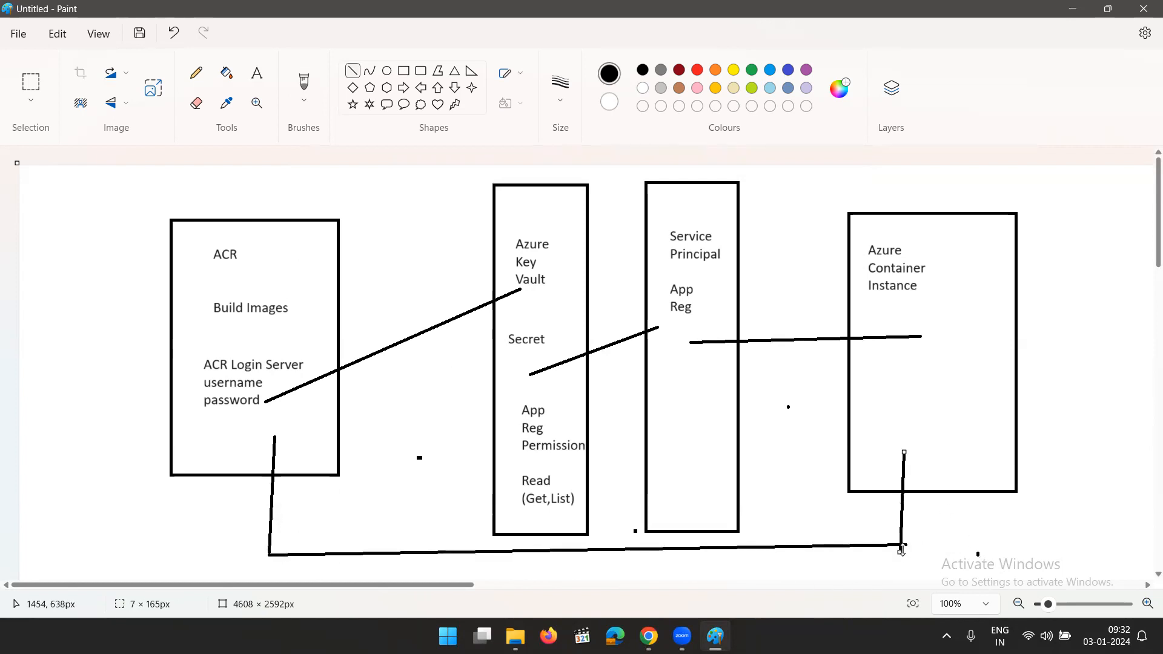
pyautogui.moveTo(885, 477)
pyautogui.mouseDown()
pyautogui.moveTo(904, 452)
pyautogui.moveTo(927, 476)
pyautogui.mouseUp()
pyautogui.click(935, 455)
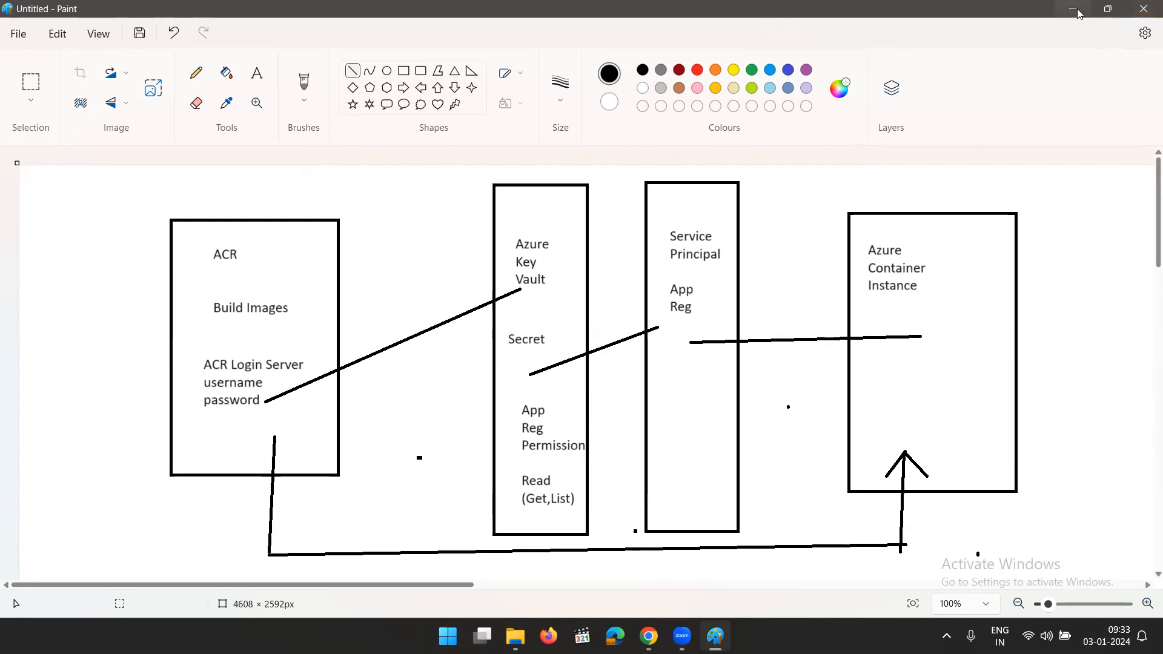
# Switch to Chrome, open the eShopOnWeb project's pipeline Library in Azure DevOps and start a new variable group
pyautogui.hotkey('alt', 'Tab')
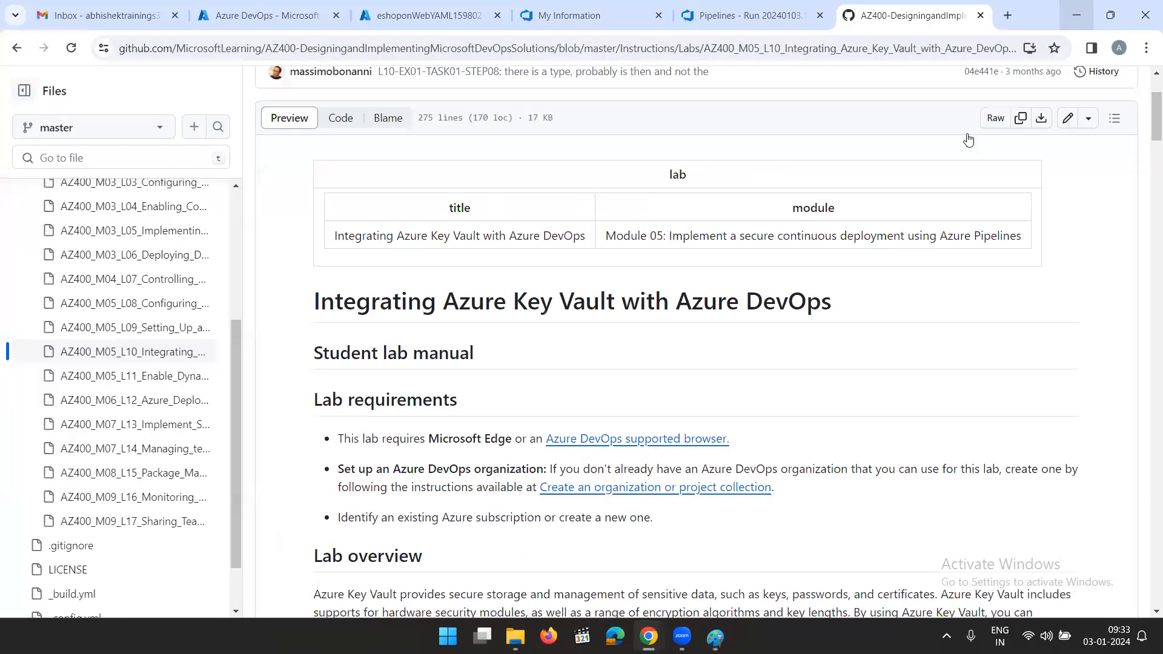
pyautogui.click(727, 14)
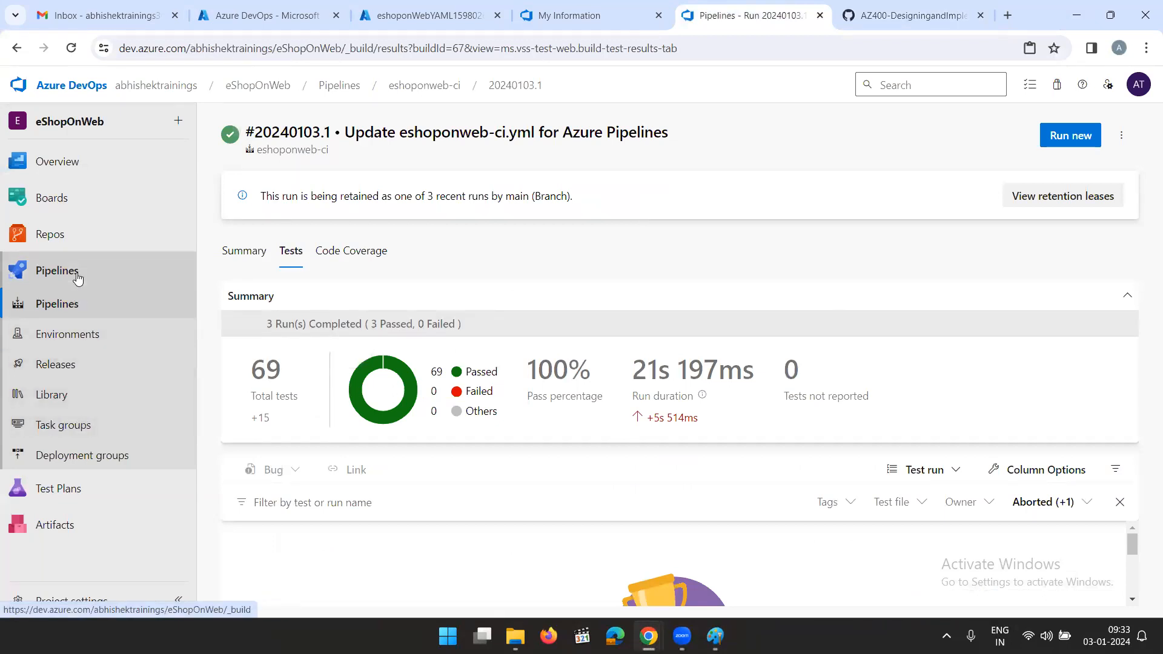
pyautogui.click(72, 396)
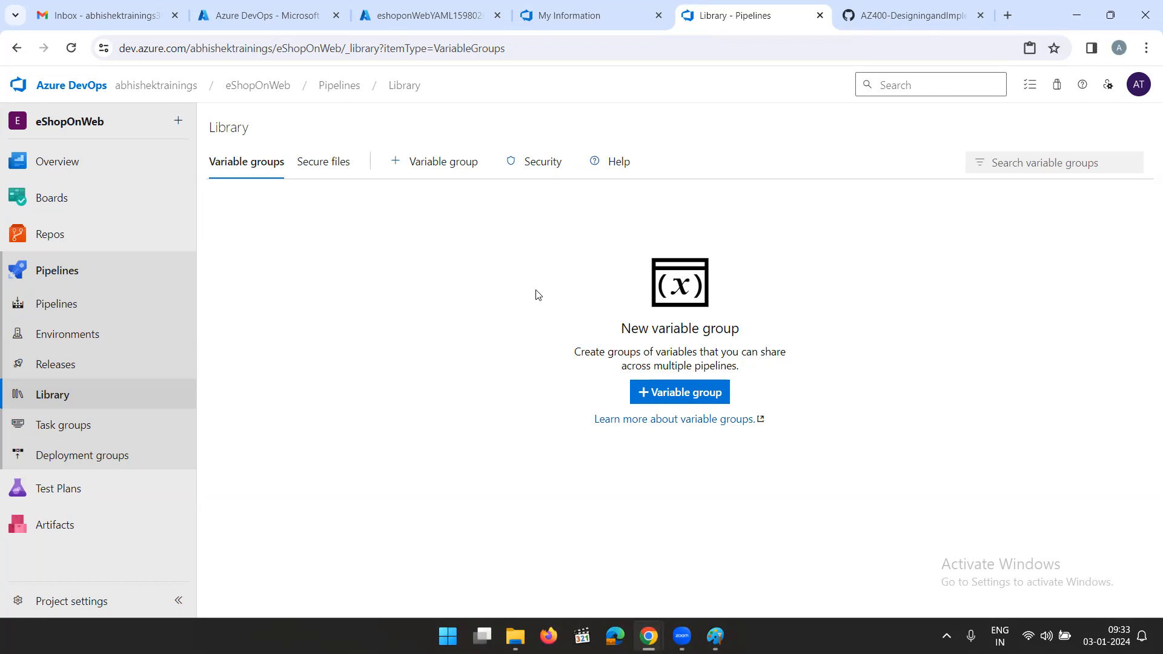
pyautogui.click(678, 393)
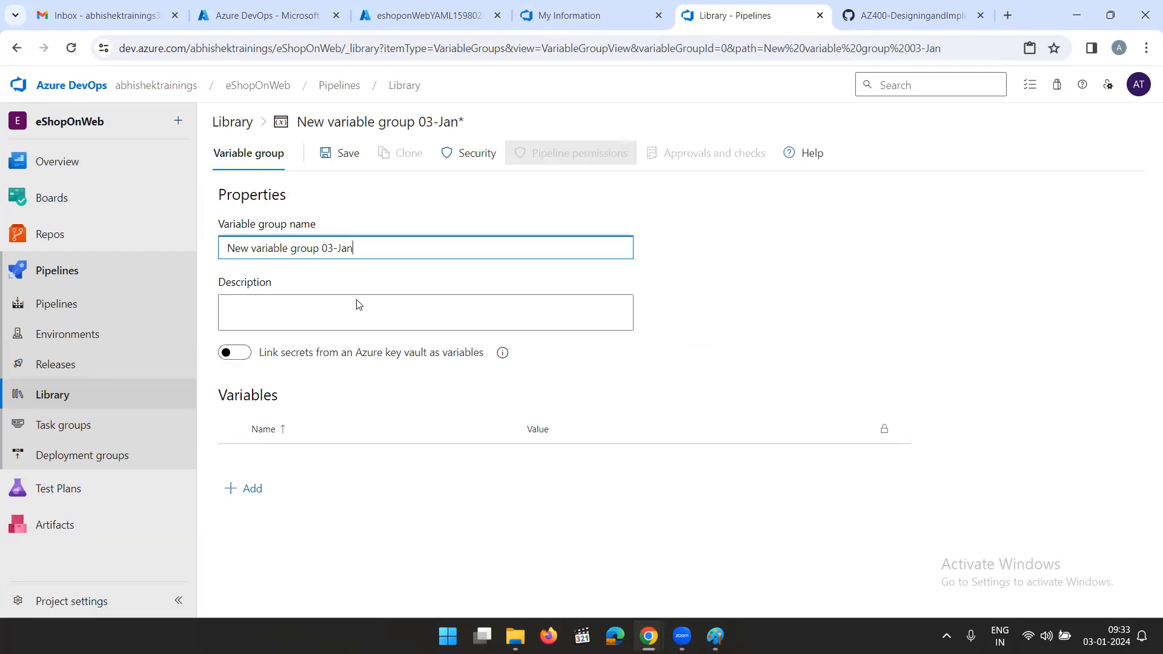
# Close the Cloud Shell on the Azure portal's web app page and return to the unsaved variable group in Azure DevOps
pyautogui.click(416, 15)
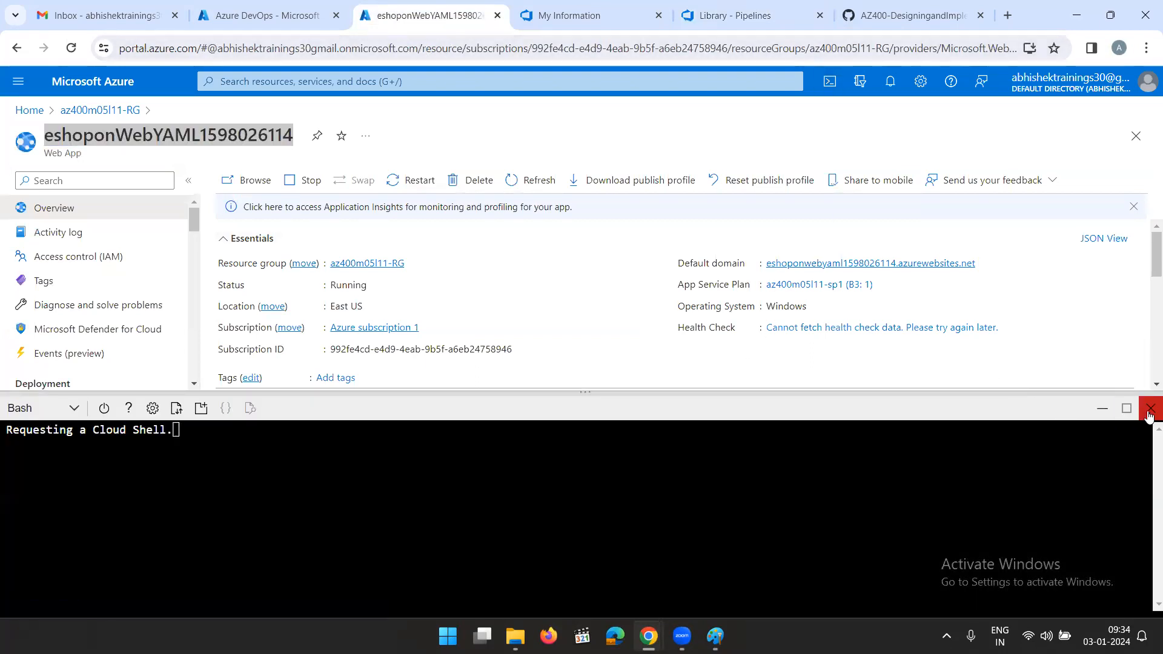
pyautogui.click(1150, 409)
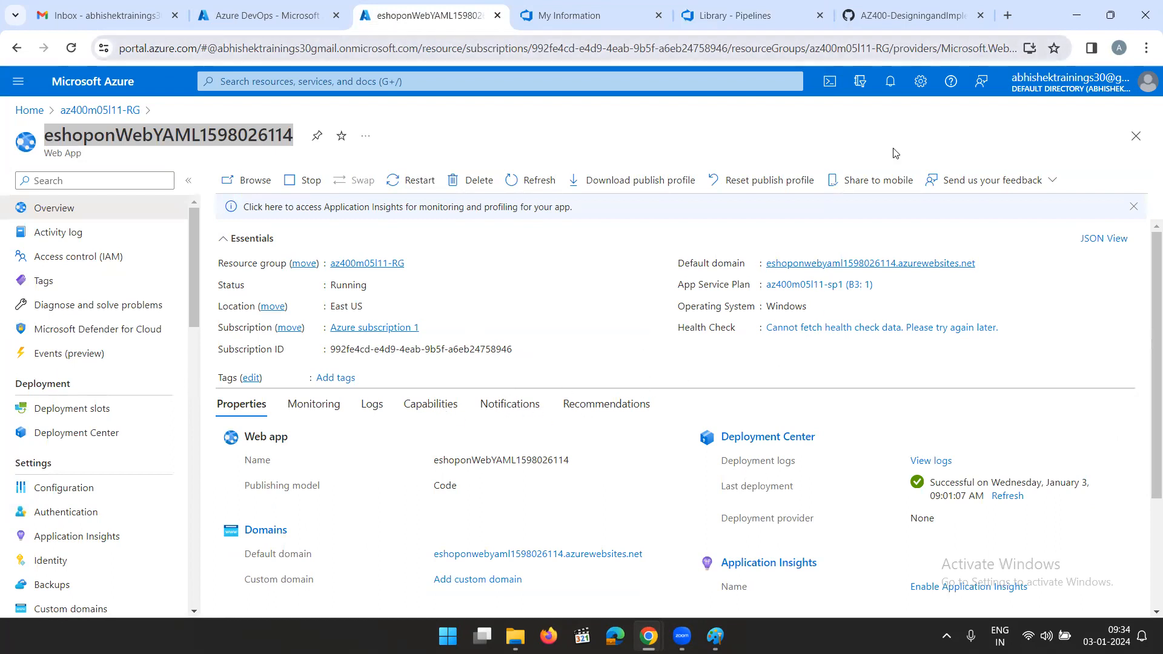
pyautogui.click(909, 20)
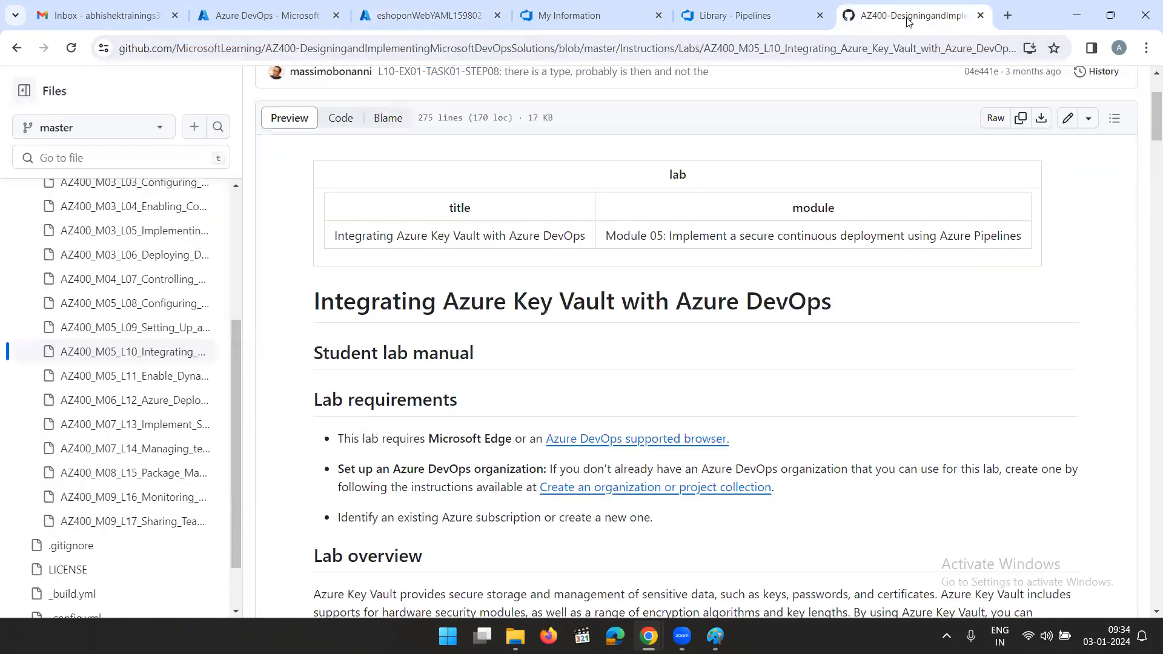
pyautogui.click(740, 18)
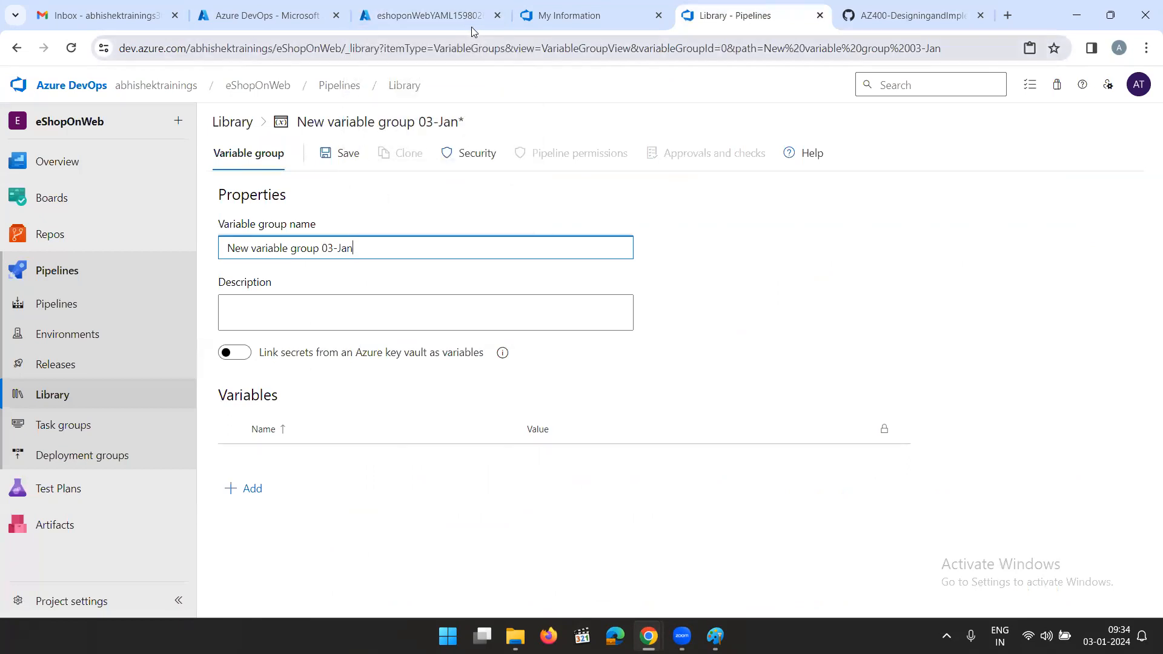
# Highlight the lab title about integrating Azure Key Vault in the GitHub lab manual, and open the Azure DevOps organizations overview
pyautogui.click(592, 24)
pyautogui.click(880, 8)
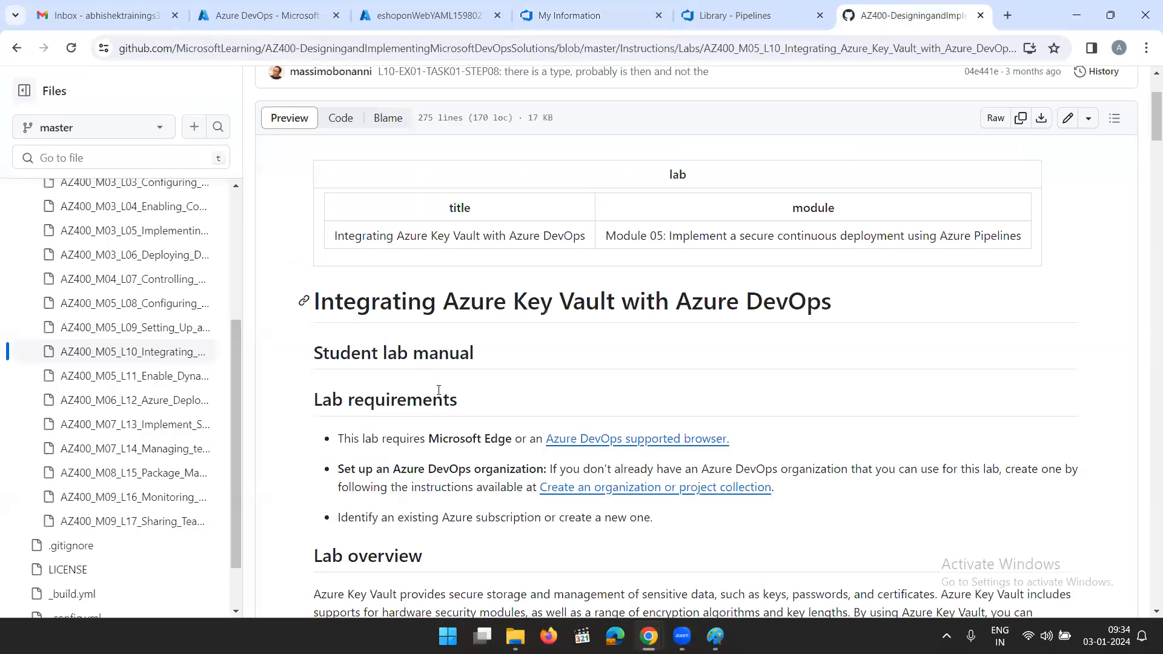
pyautogui.moveTo(380, 301); pyautogui.dragTo(794, 306)
pyautogui.click(871, 319)
pyautogui.click(589, 18)
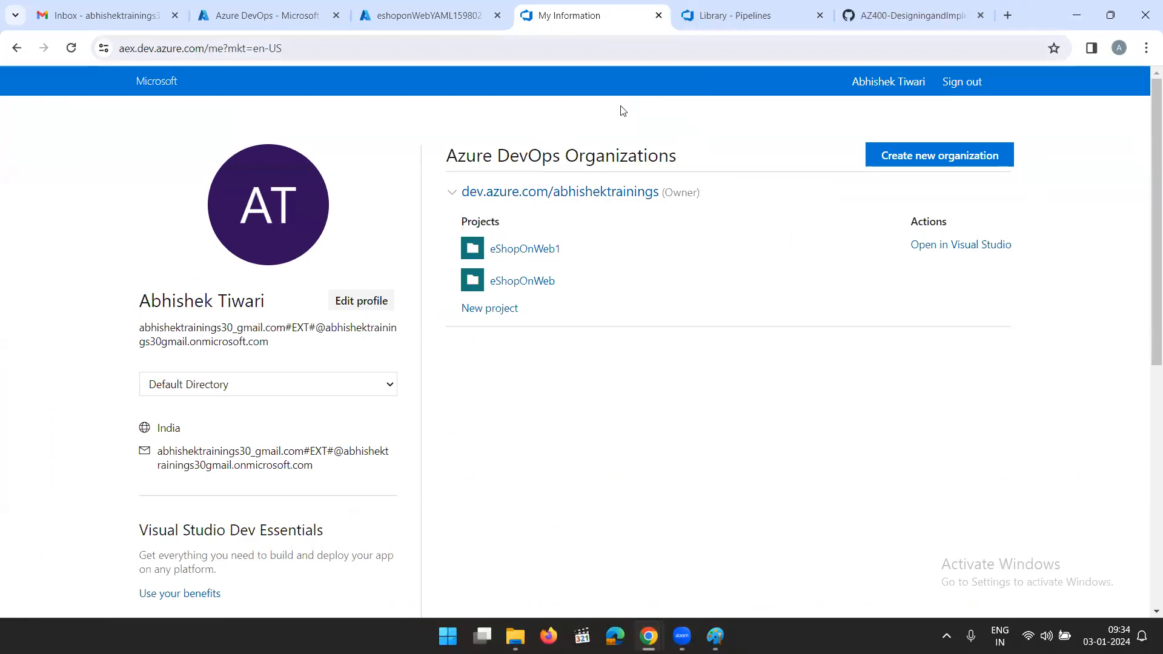